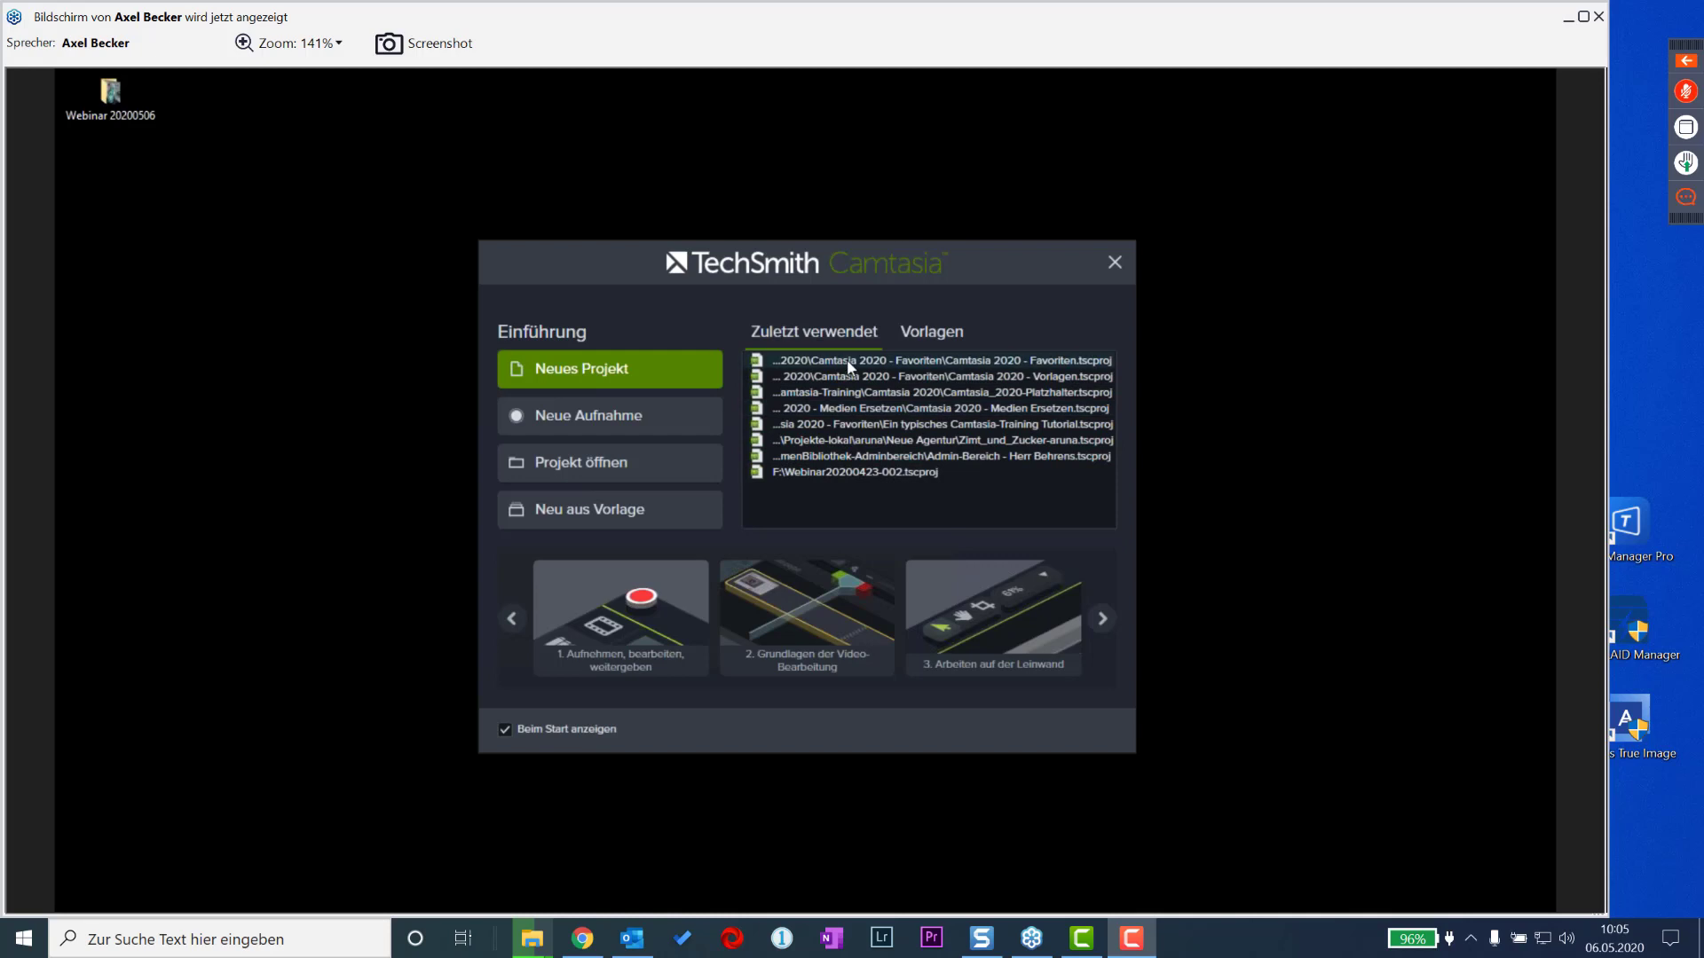
- Look through the templates and the tutorial tiles offered in the Camtasia start window
left_click(931, 334)
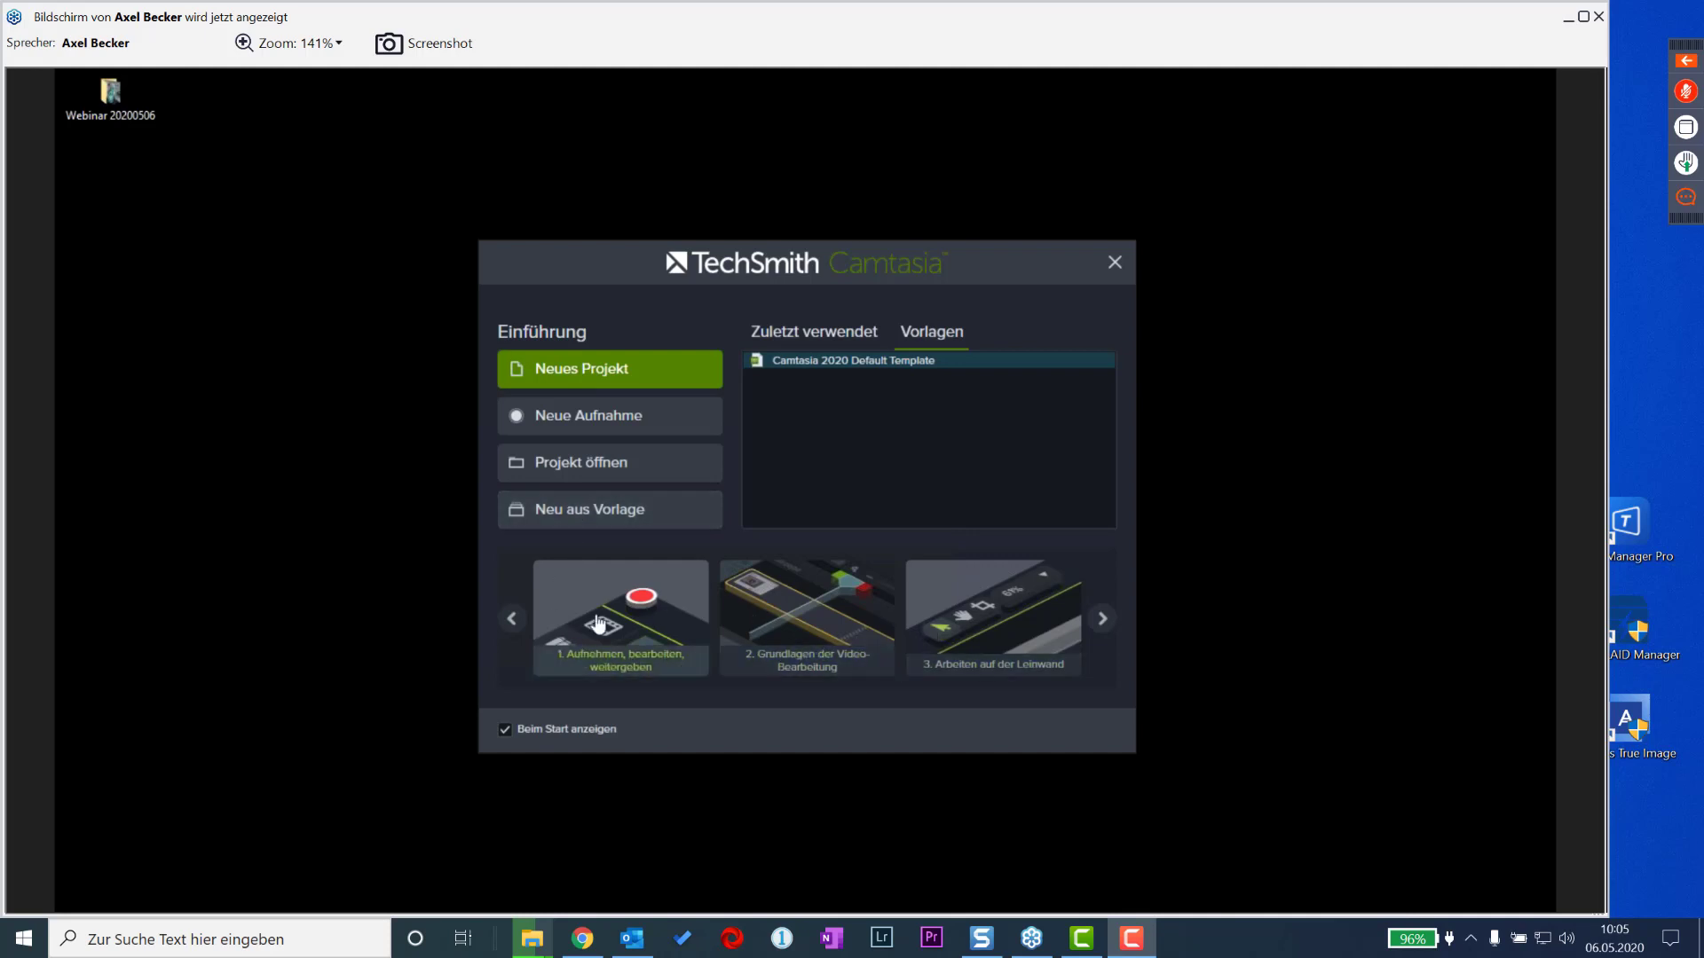
left_click(1103, 625)
left_click(1103, 624)
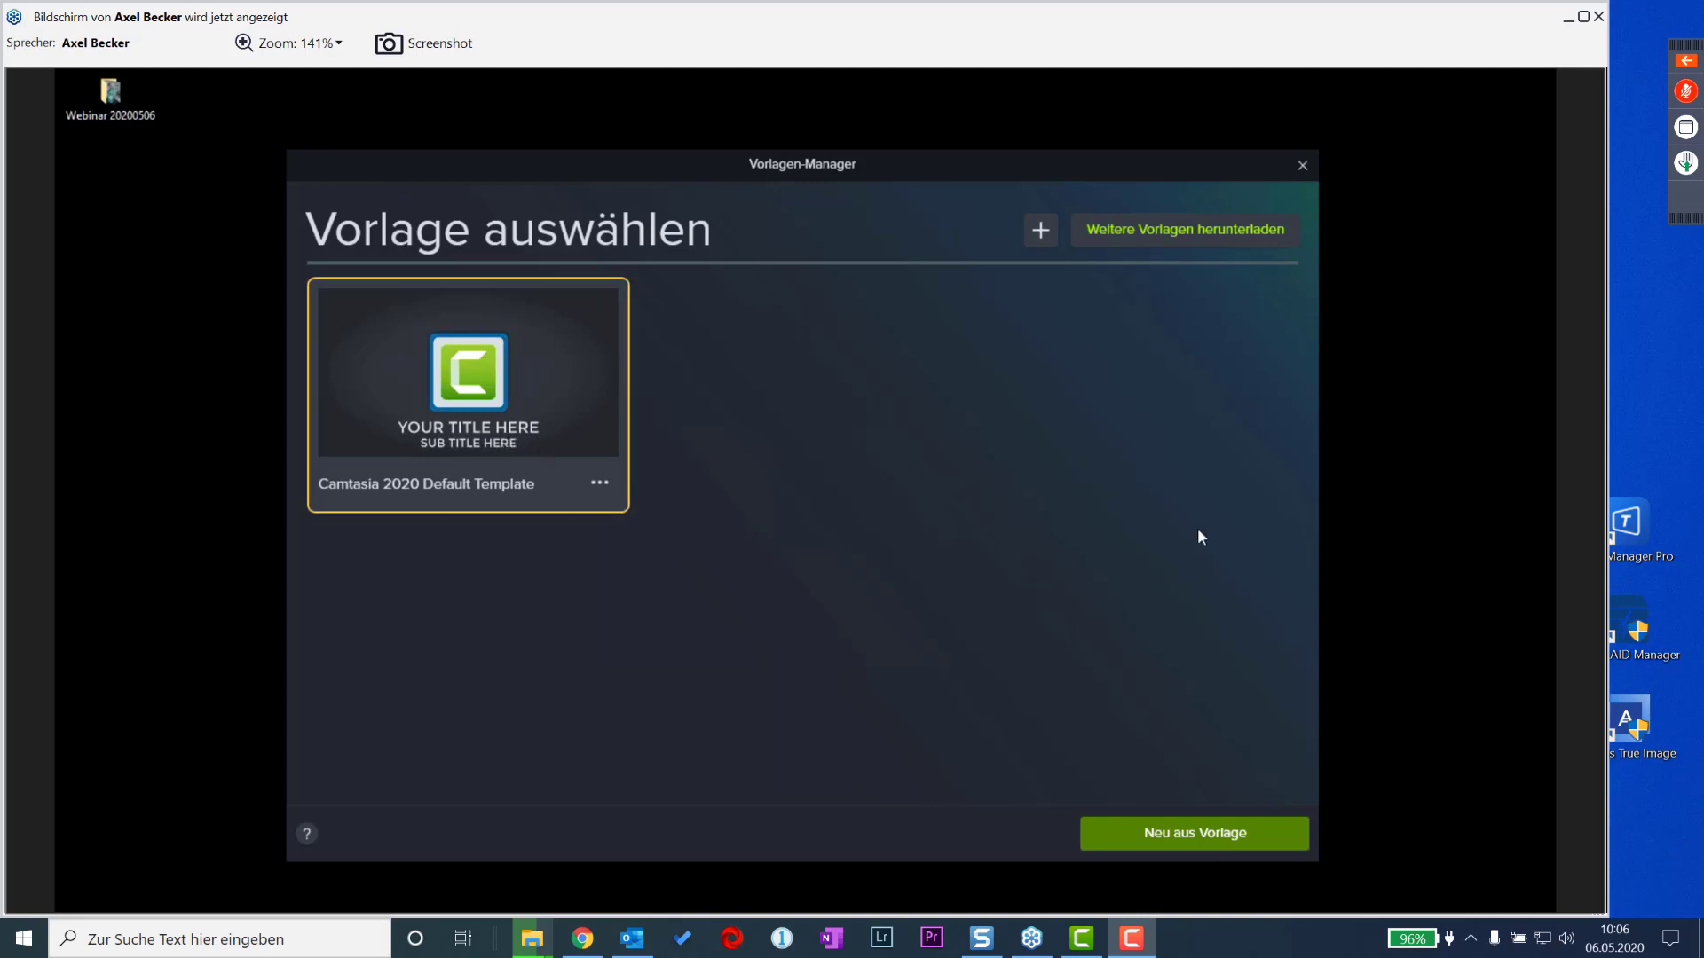
- Browse the downloadable Camtasia templates on the TechSmith Assets website and return to the template manager
left_click(1125, 231)
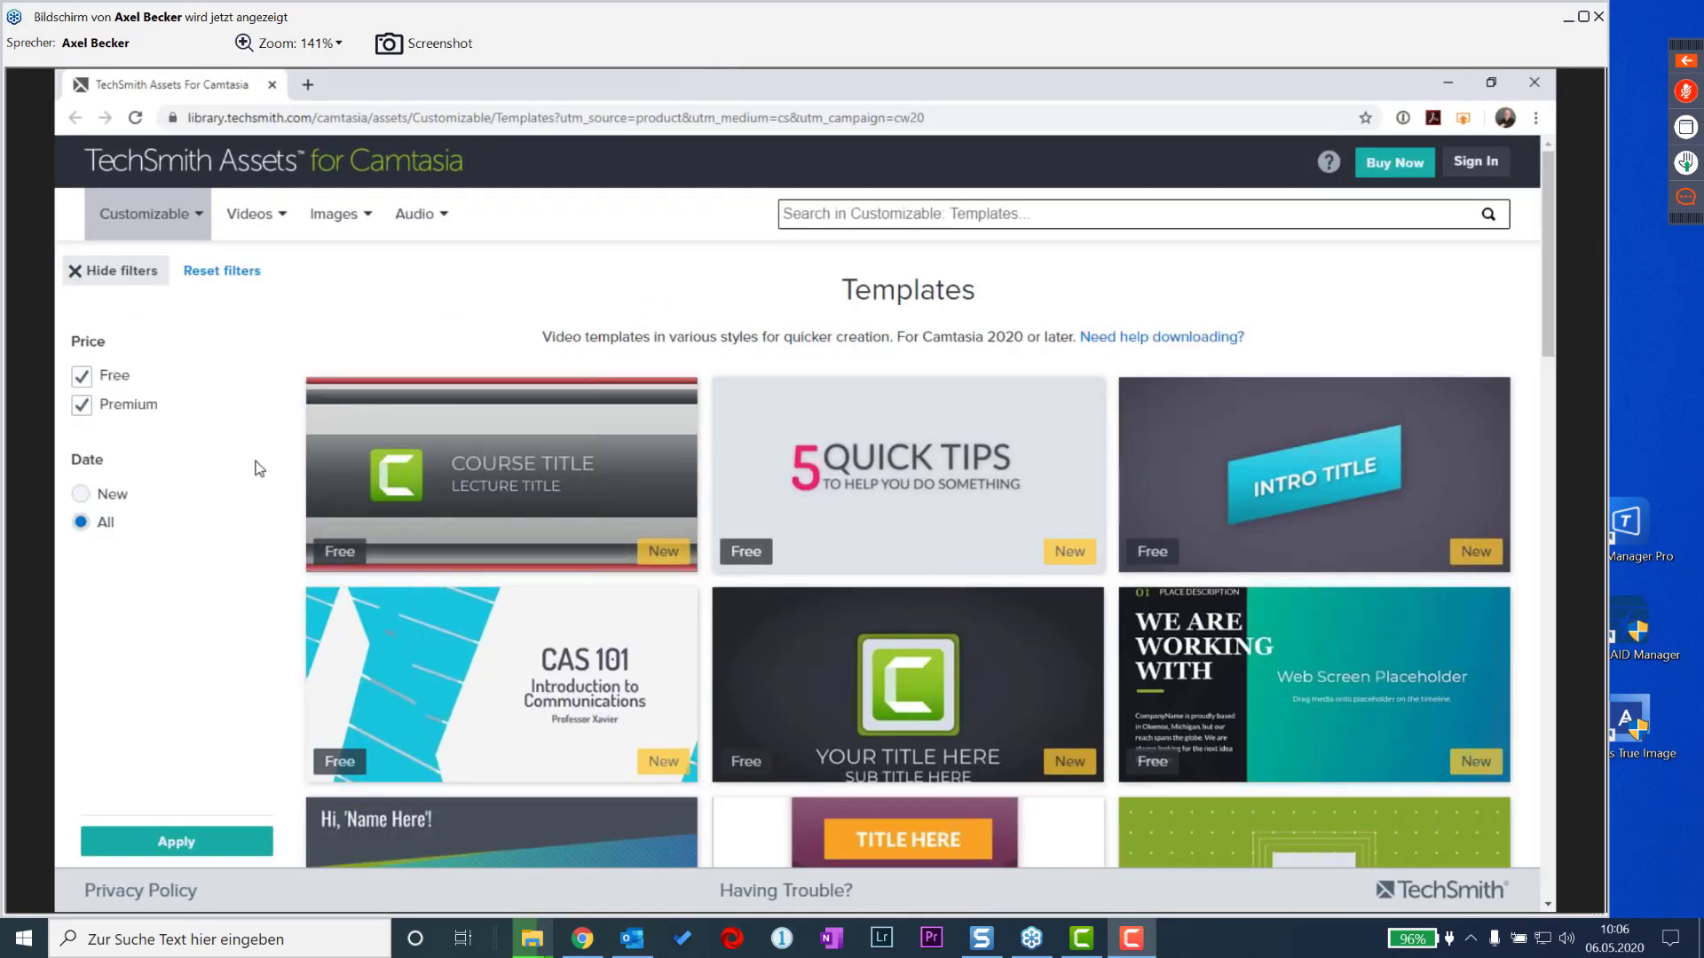
scroll(245, 602, "down", 2)
scroll(247, 595, "down", 4)
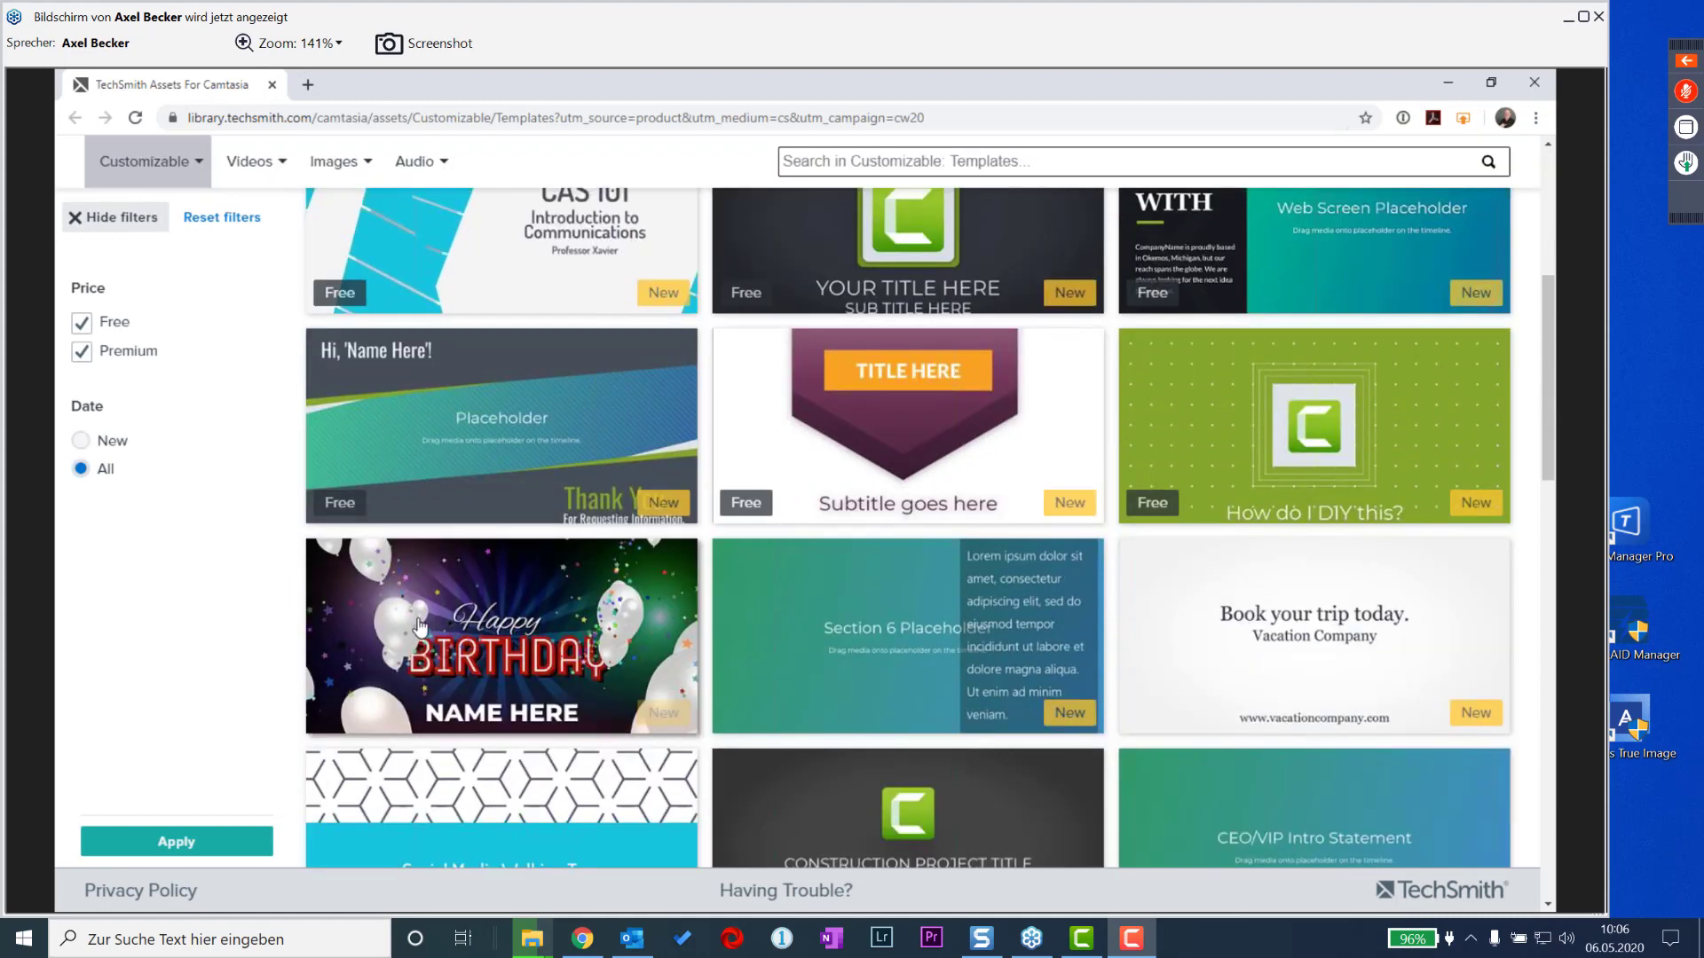
mouse_move(681, 664)
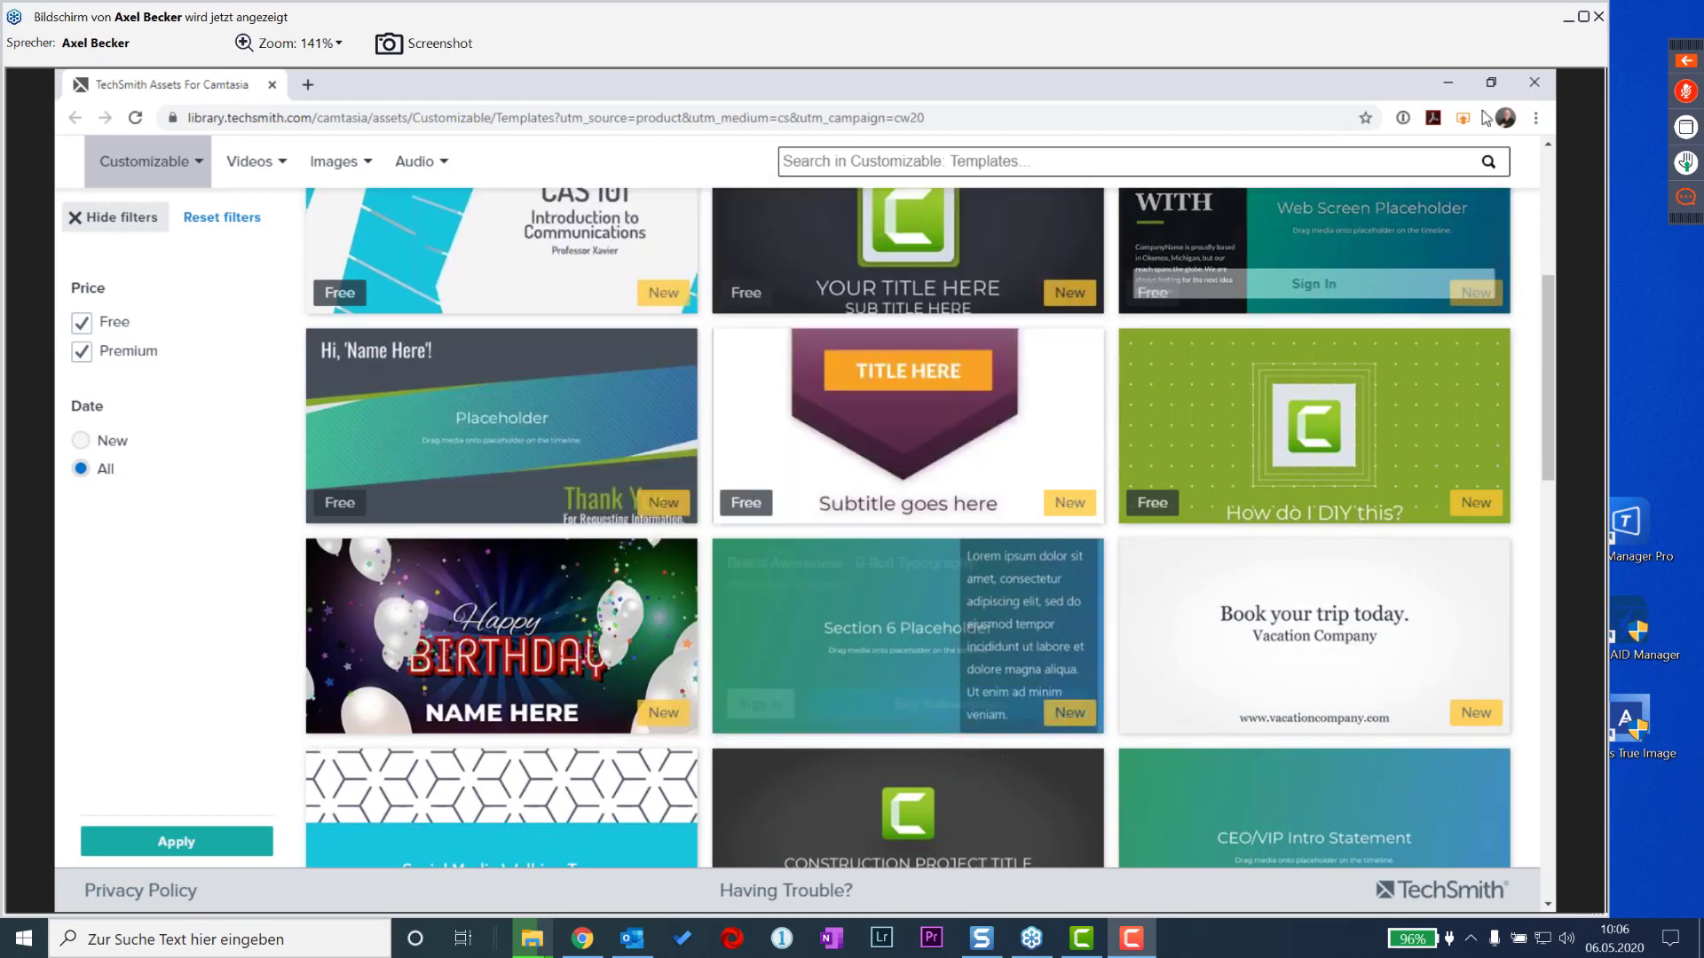
left_click(1446, 87)
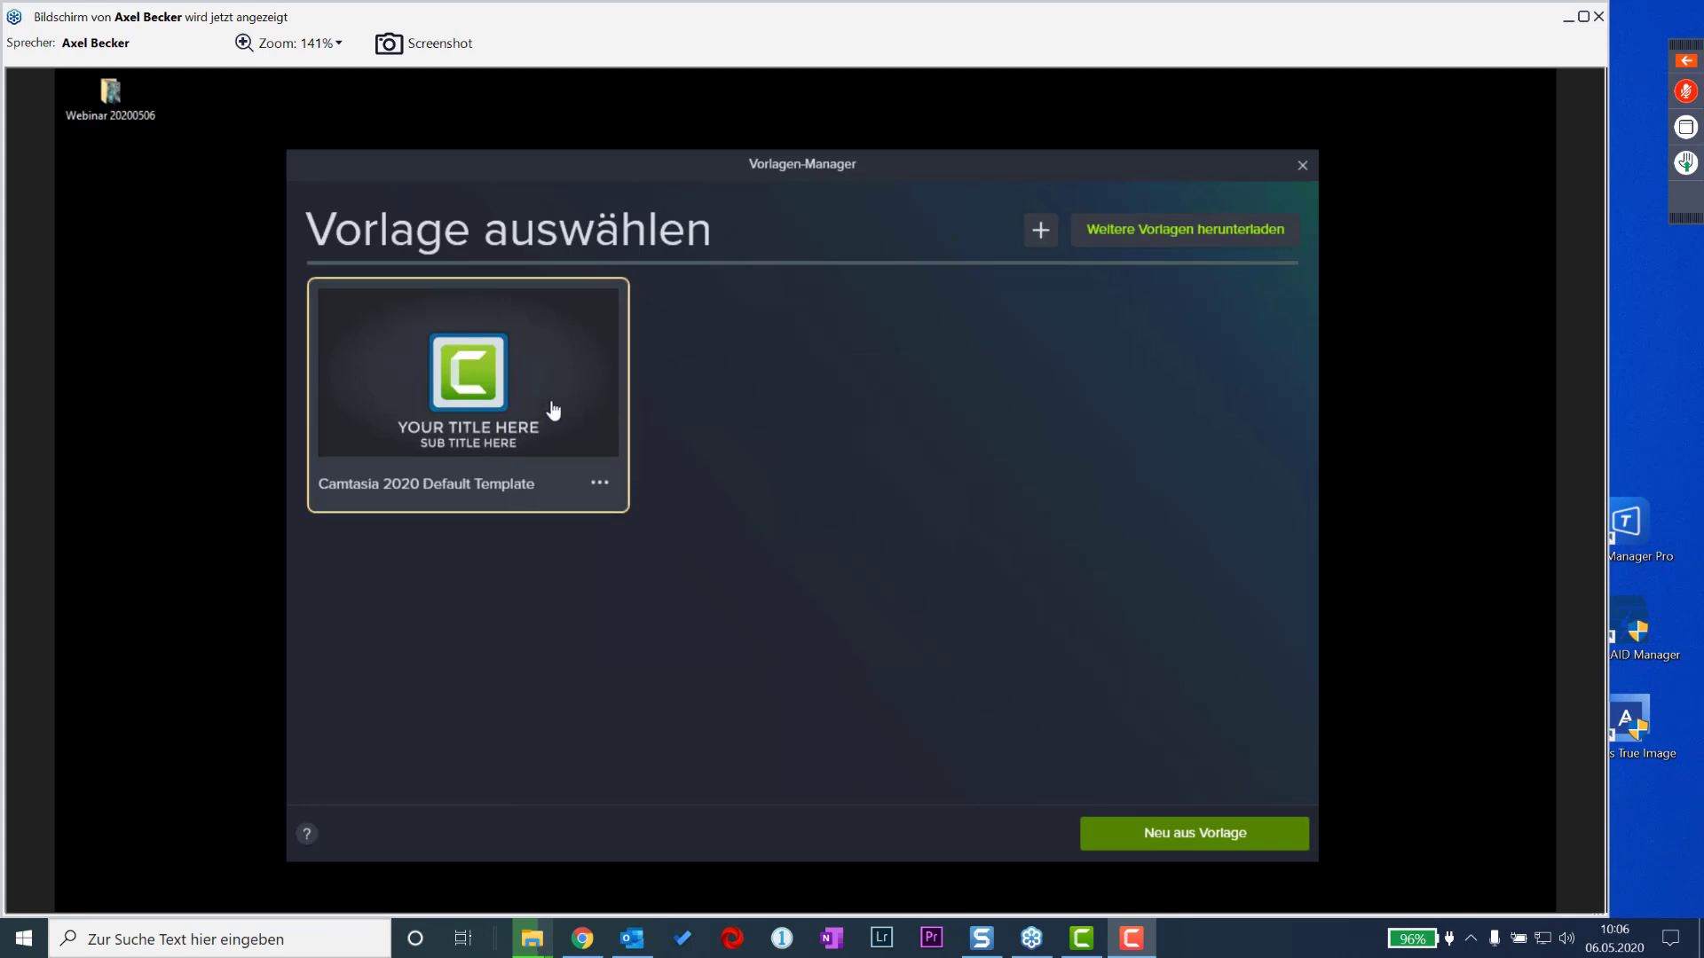
- Create a new project from the Camtasia 2020 Default Template
double_click(487, 415)
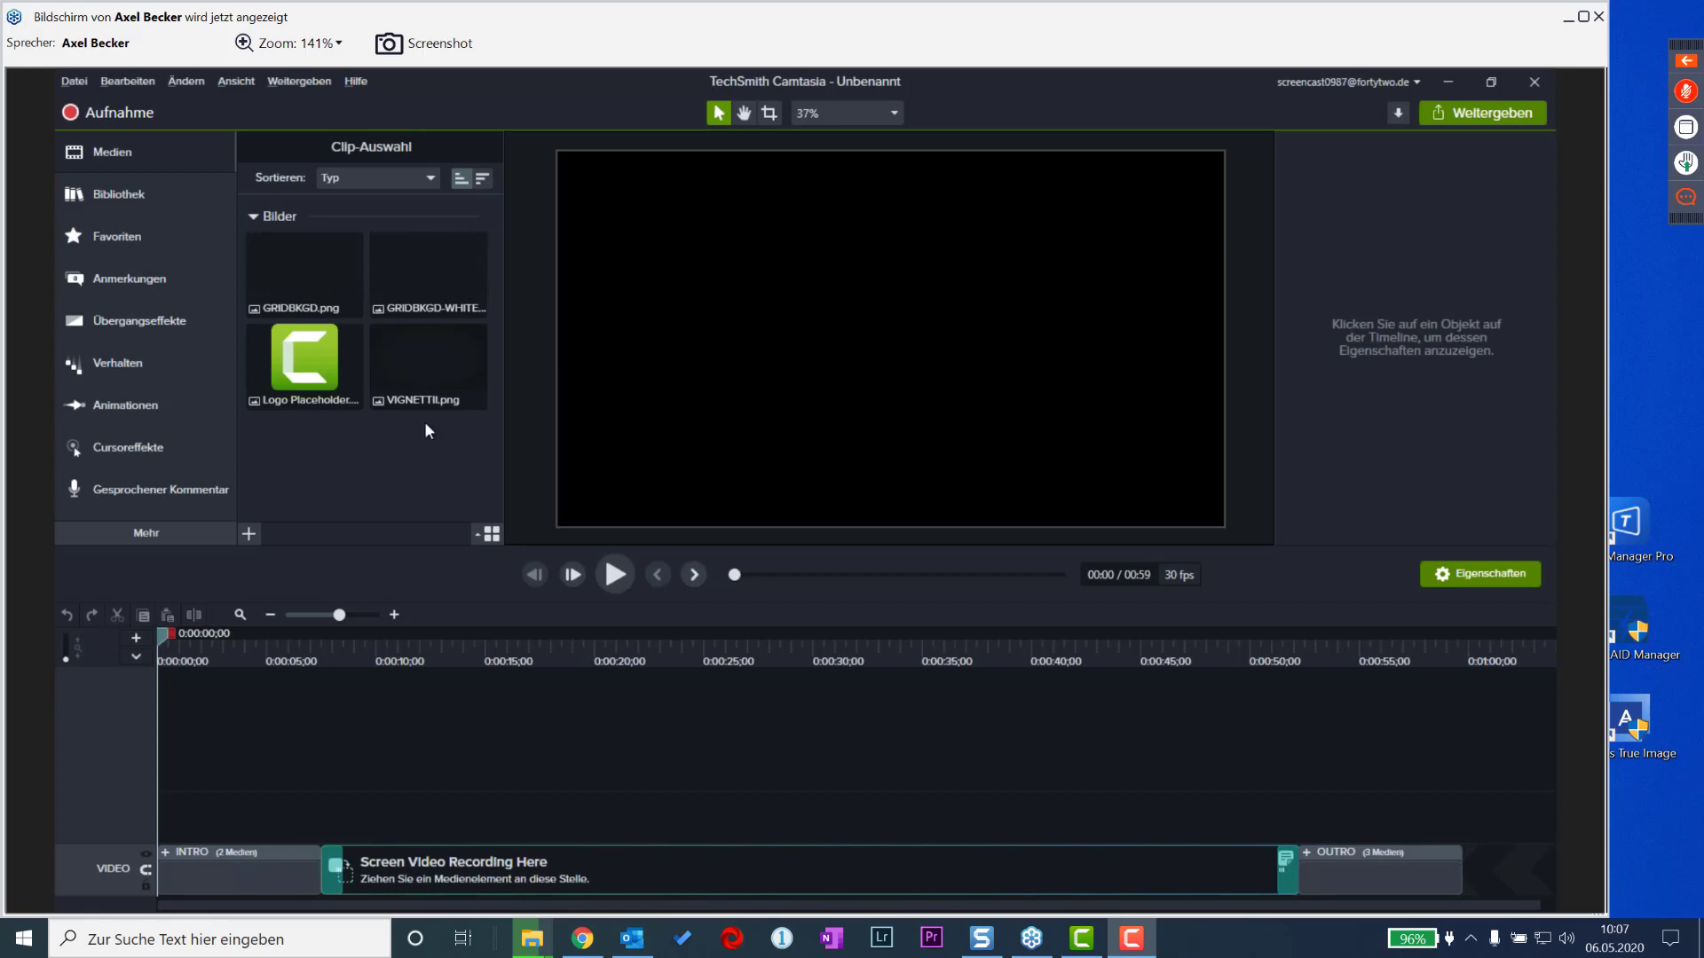
- Look through the new project's media, favourites, annotations, behaviours and additional tool categories
left_click(303, 432)
left_click(105, 240)
left_click(115, 278)
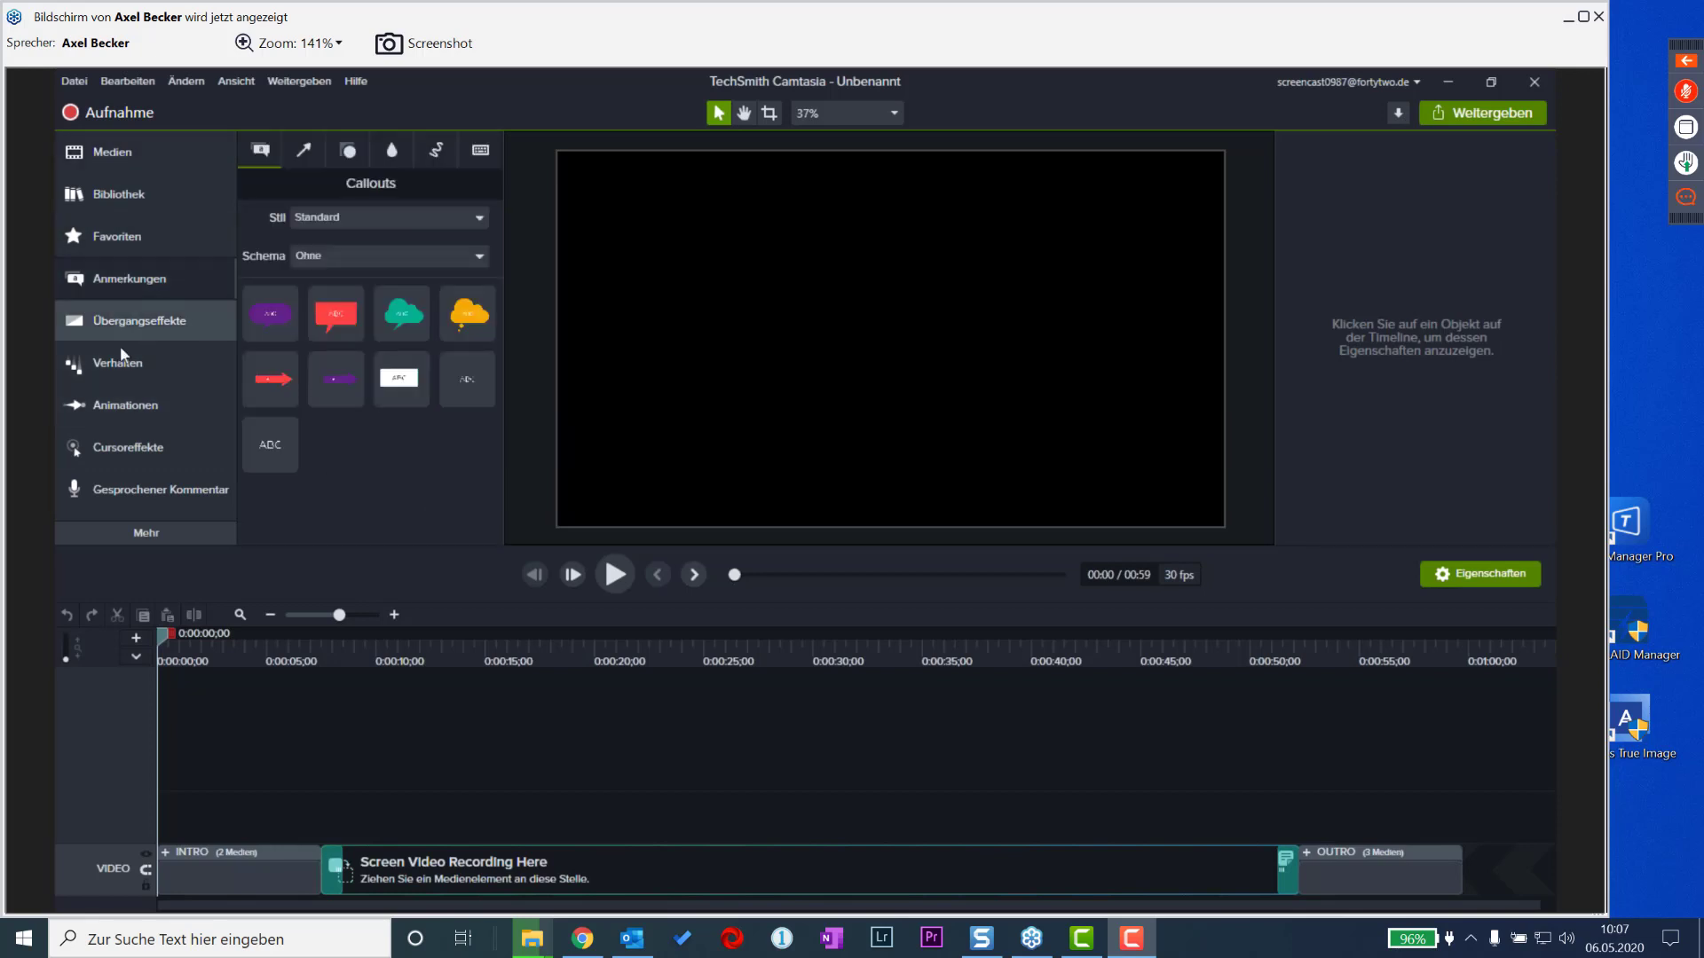
left_click(121, 360)
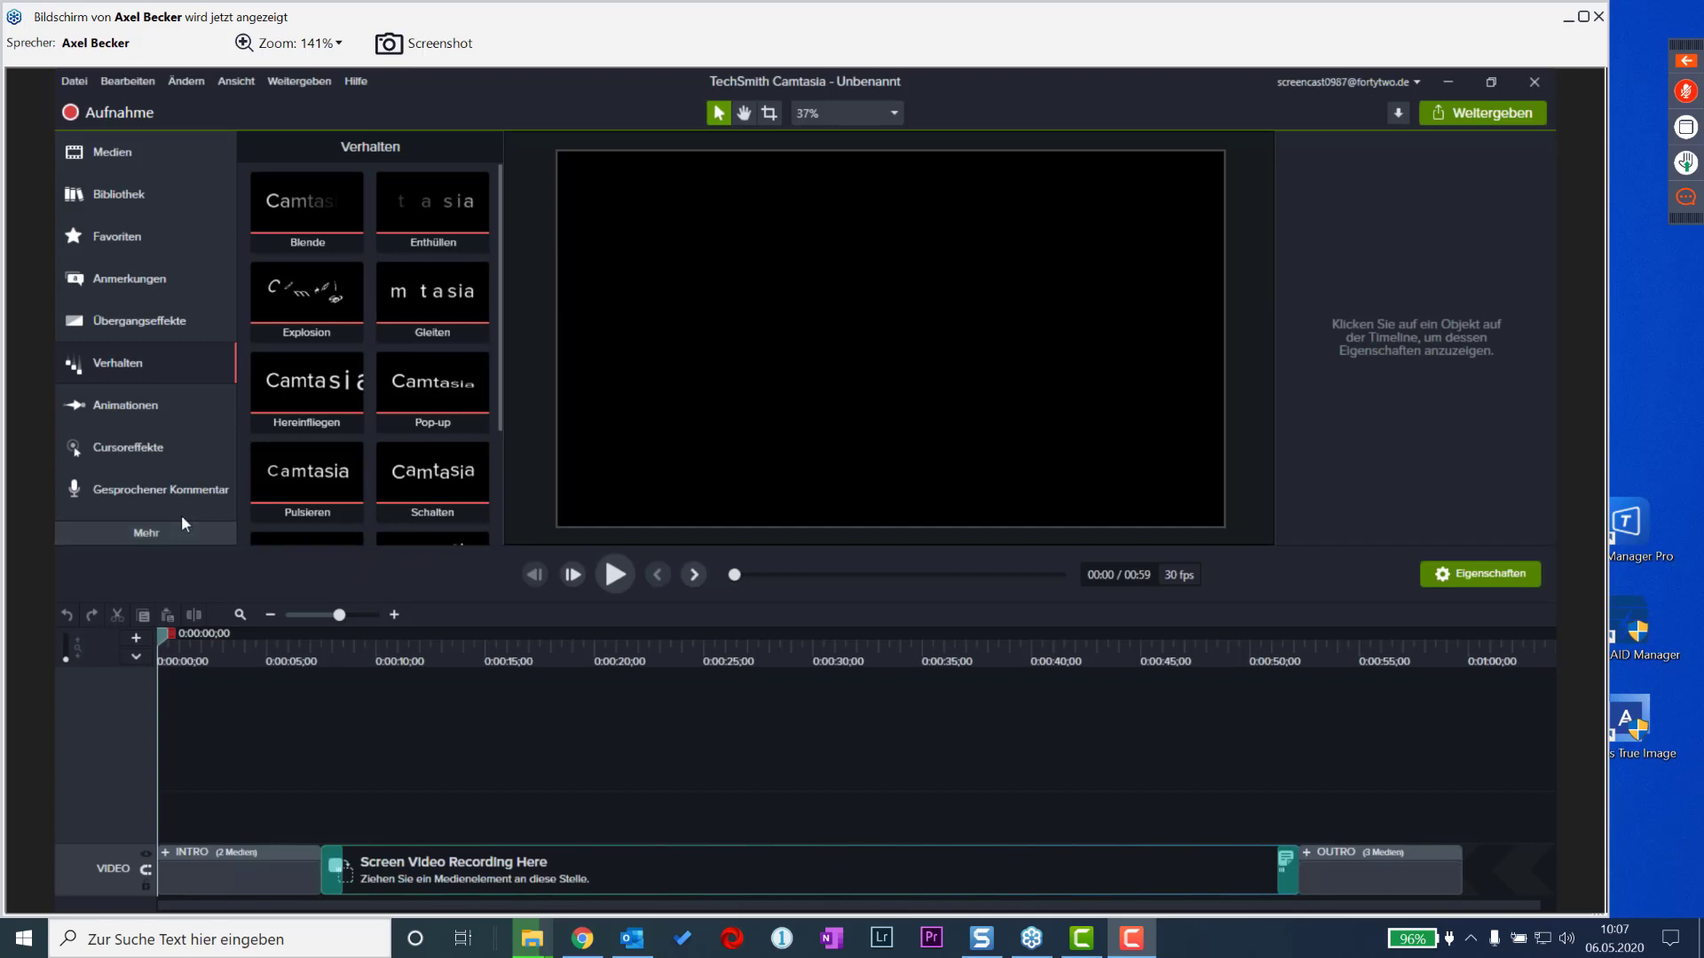
left_click(128, 535)
left_click(173, 571)
left_click(902, 412)
left_click(859, 353)
- Inspect the INTRO group's editable properties and preview the frame at about 0:00:03;14
left_click(238, 871)
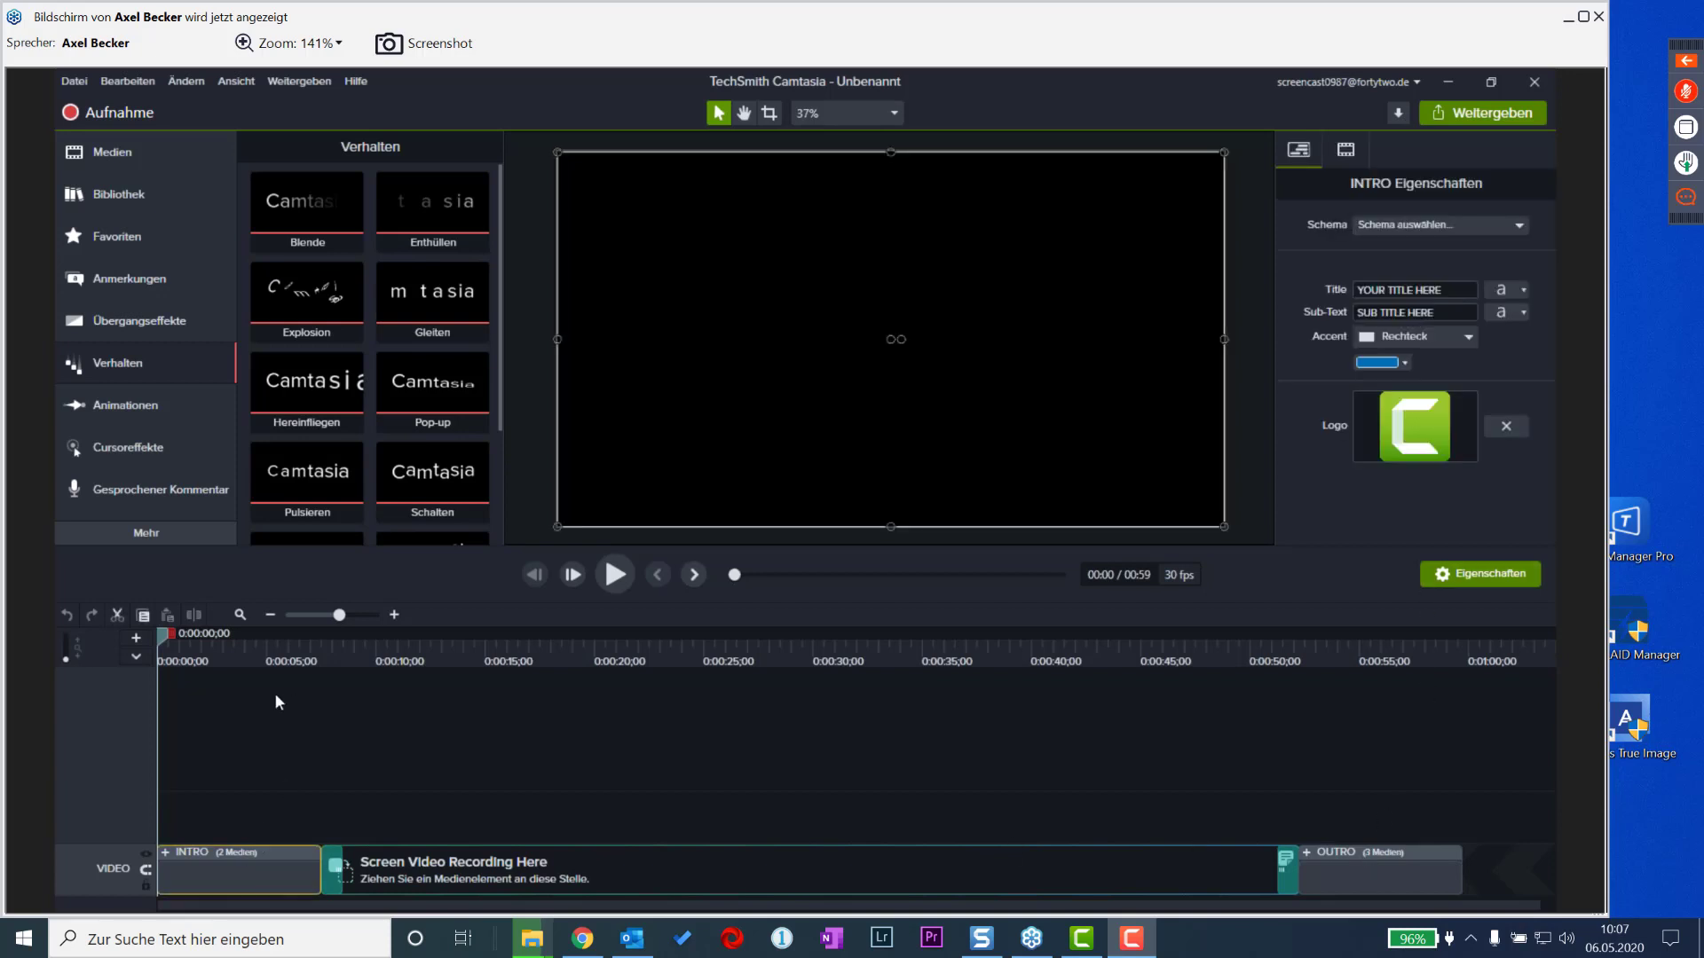
left_click(232, 650)
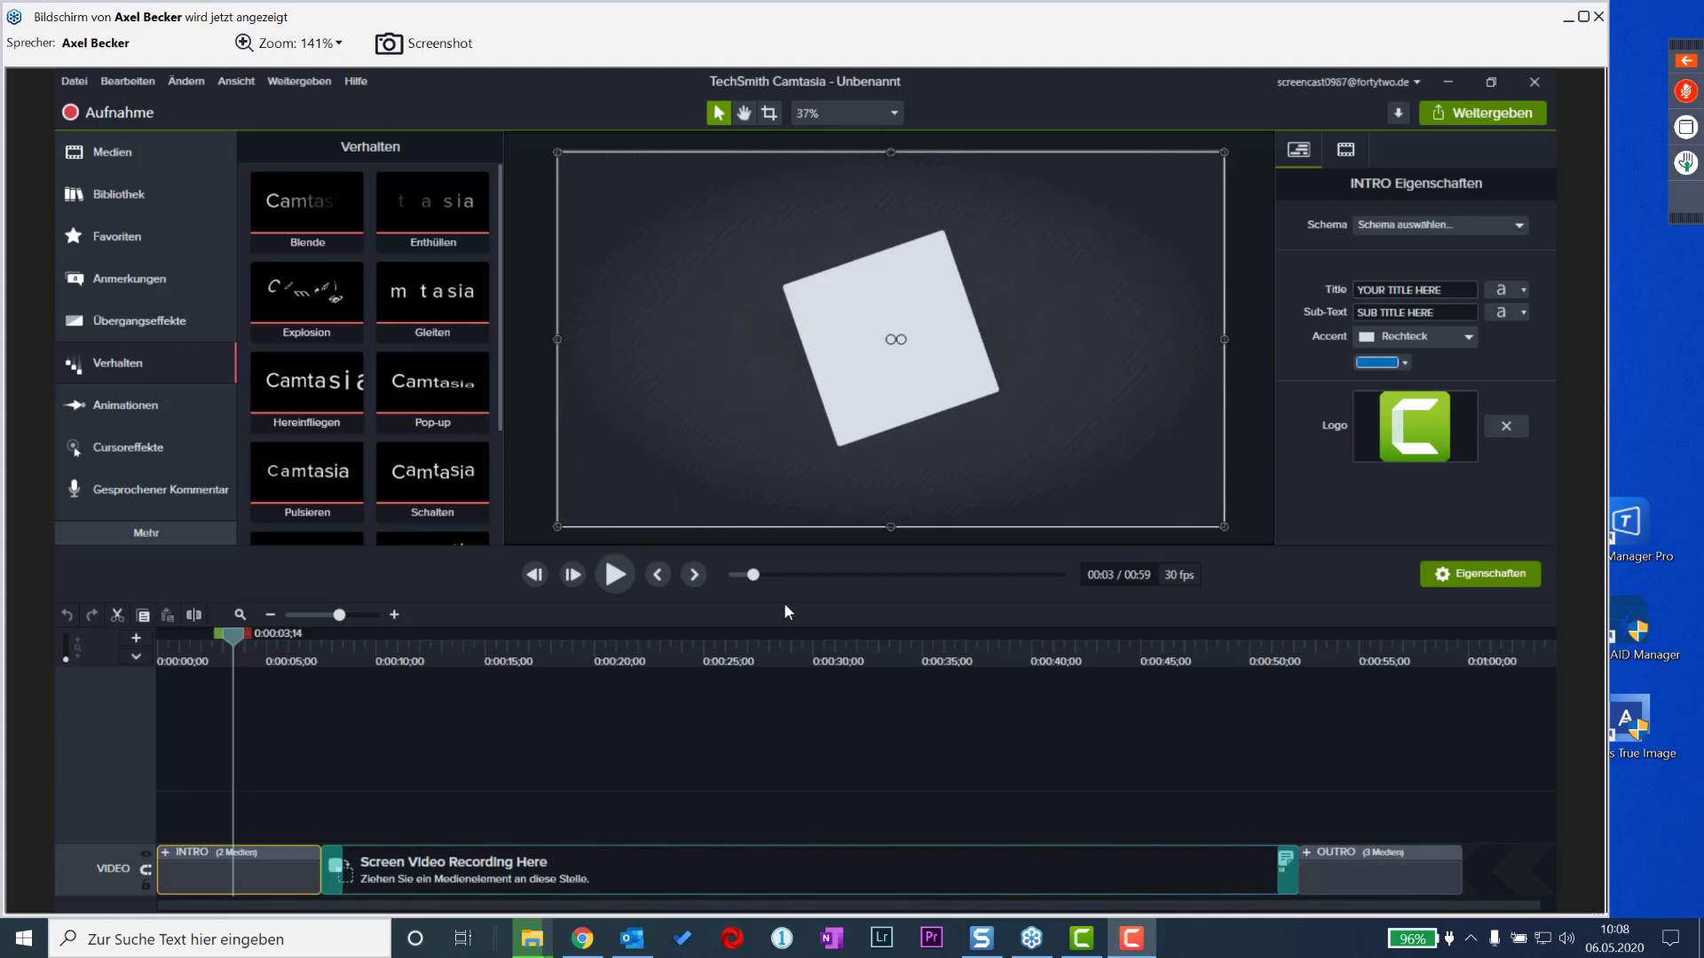
left_click(680, 773)
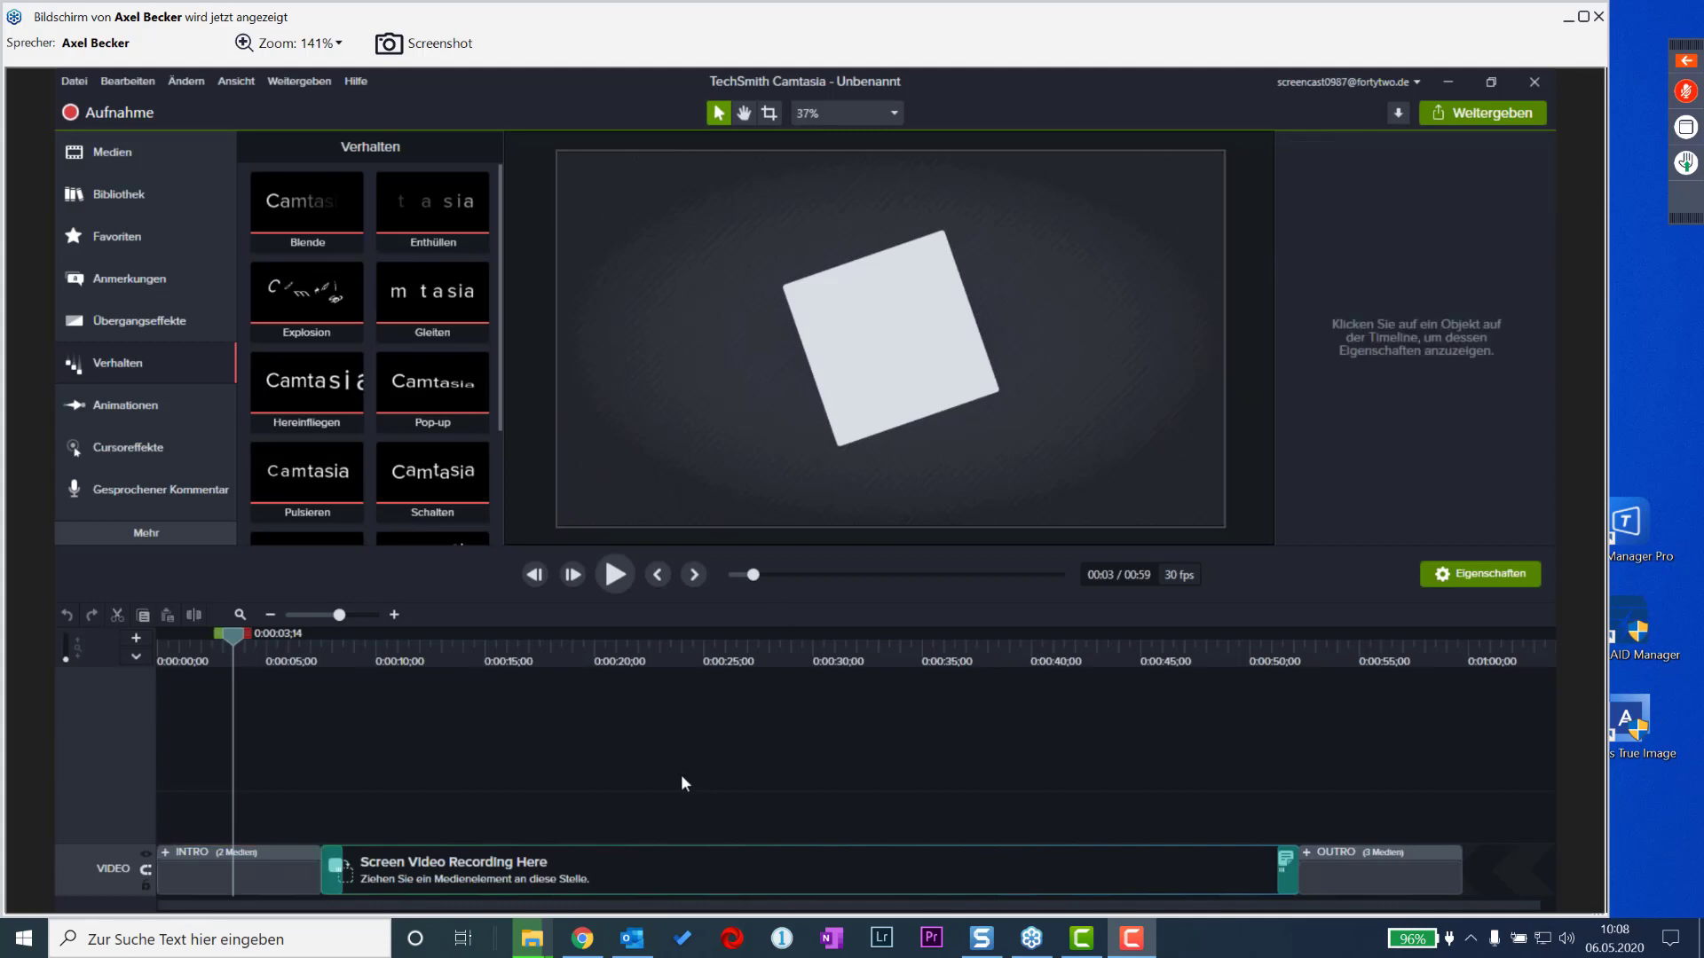
left_click(680, 774)
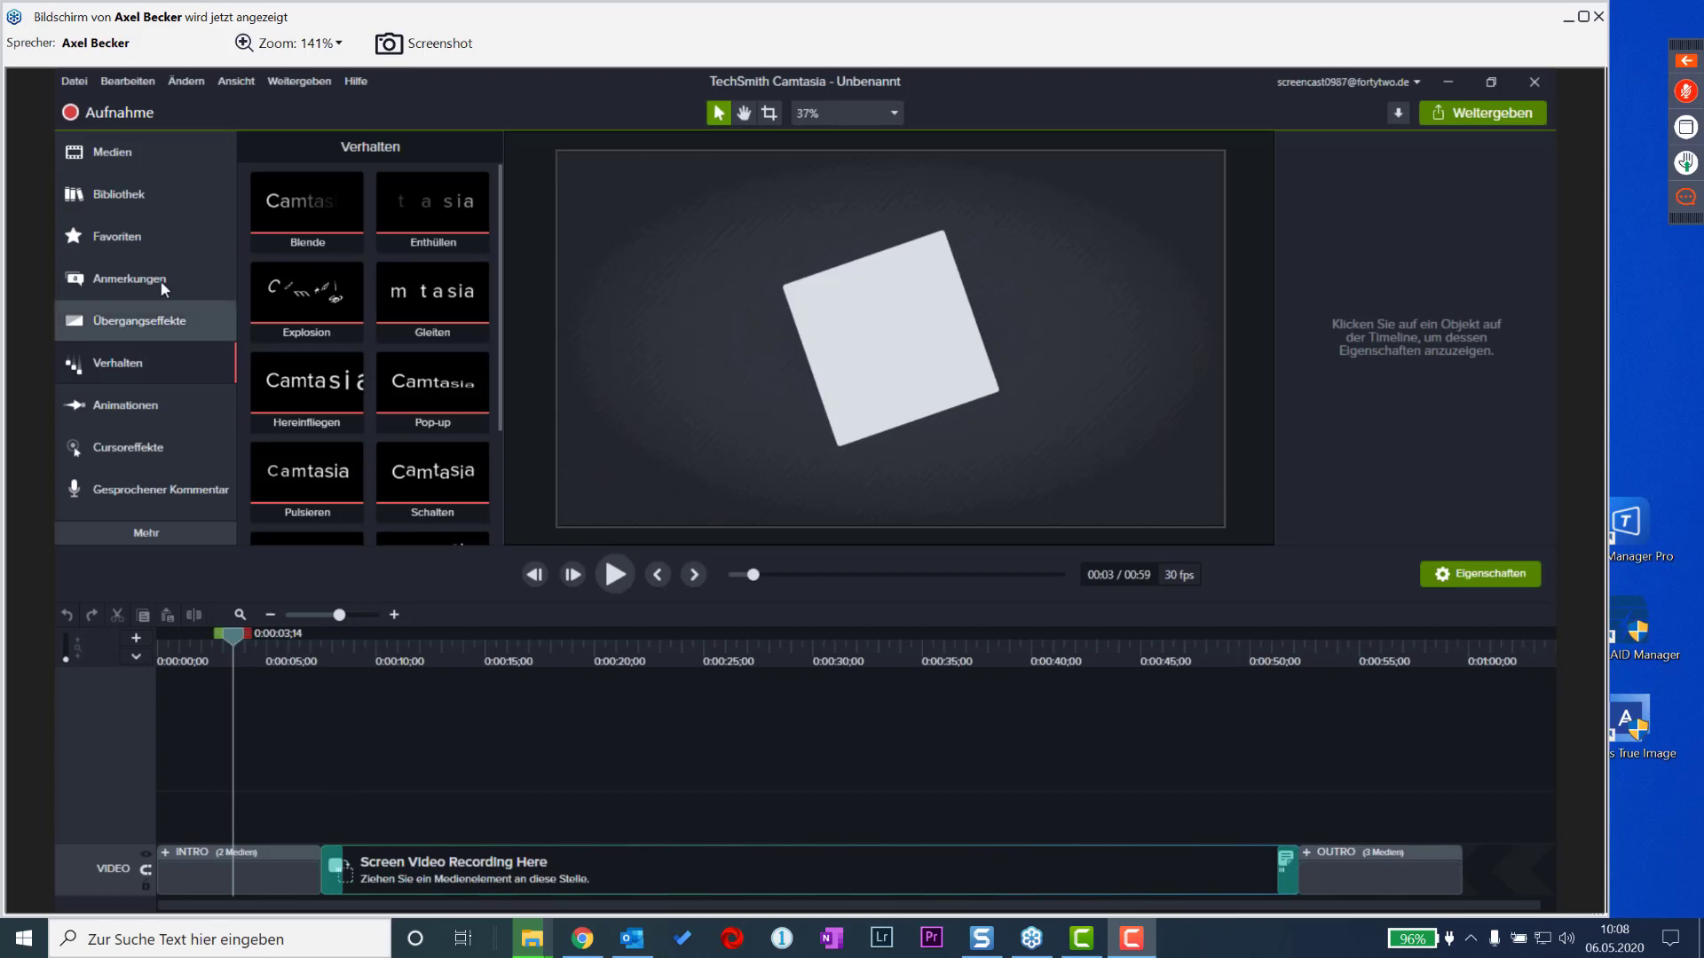
- Try out a red arrow callout on a new track above the intro and delete it again
left_click(135, 278)
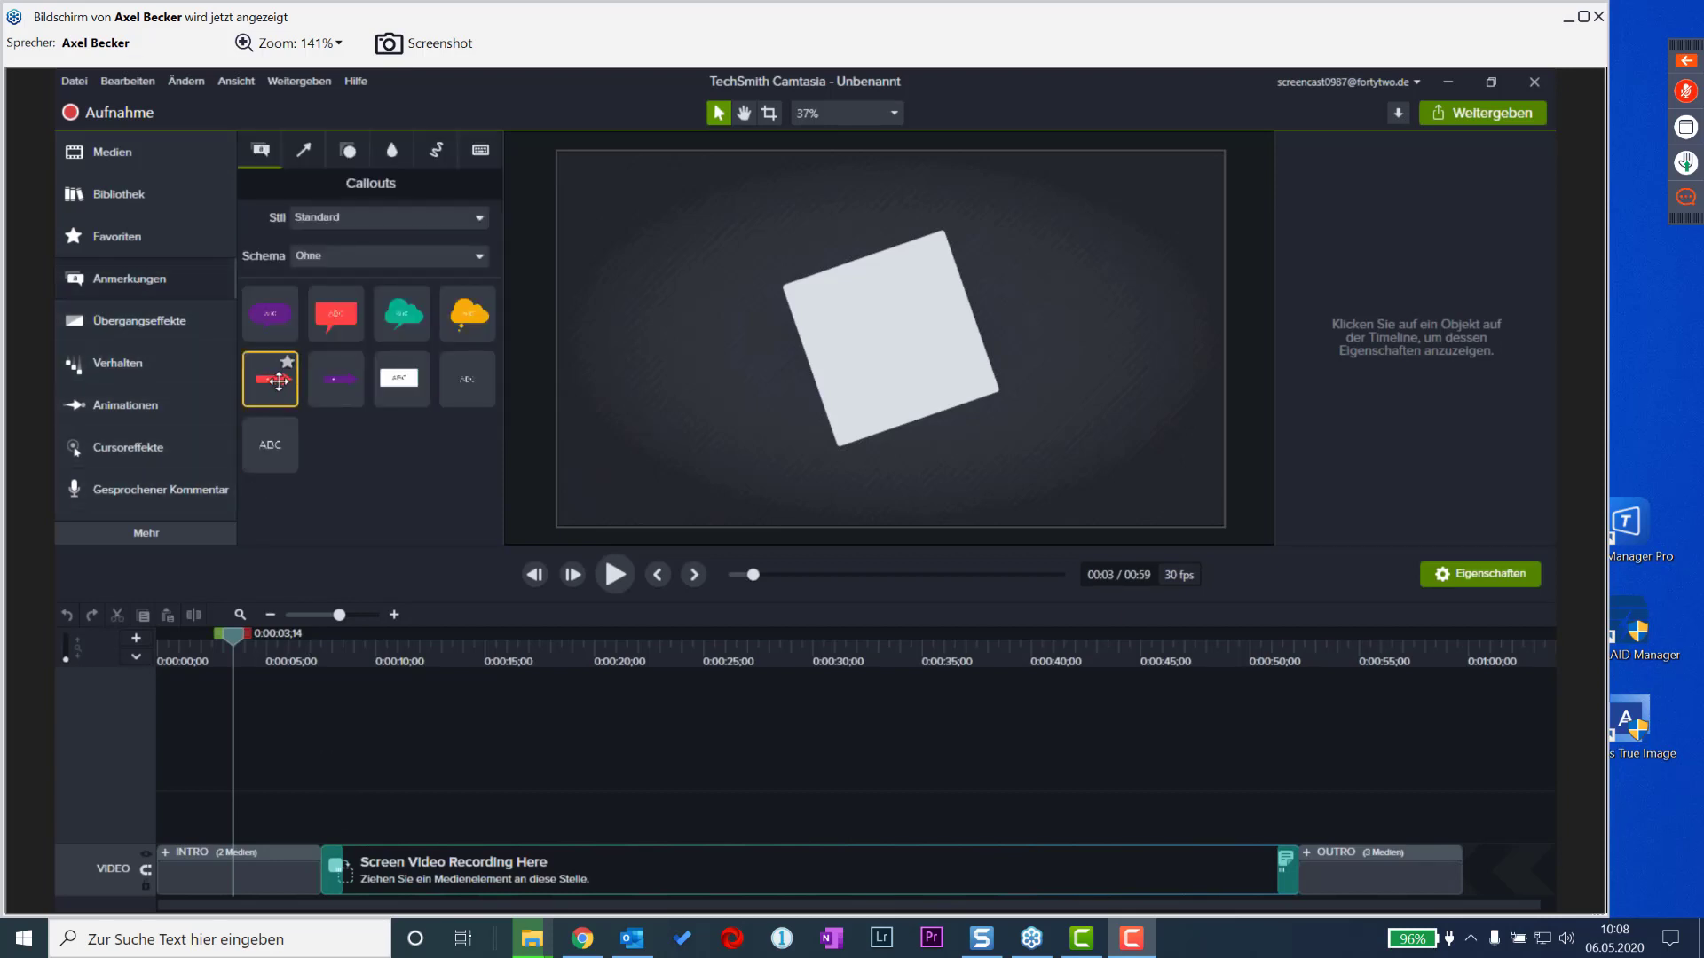
left_click_drag(278, 382, 870, 340)
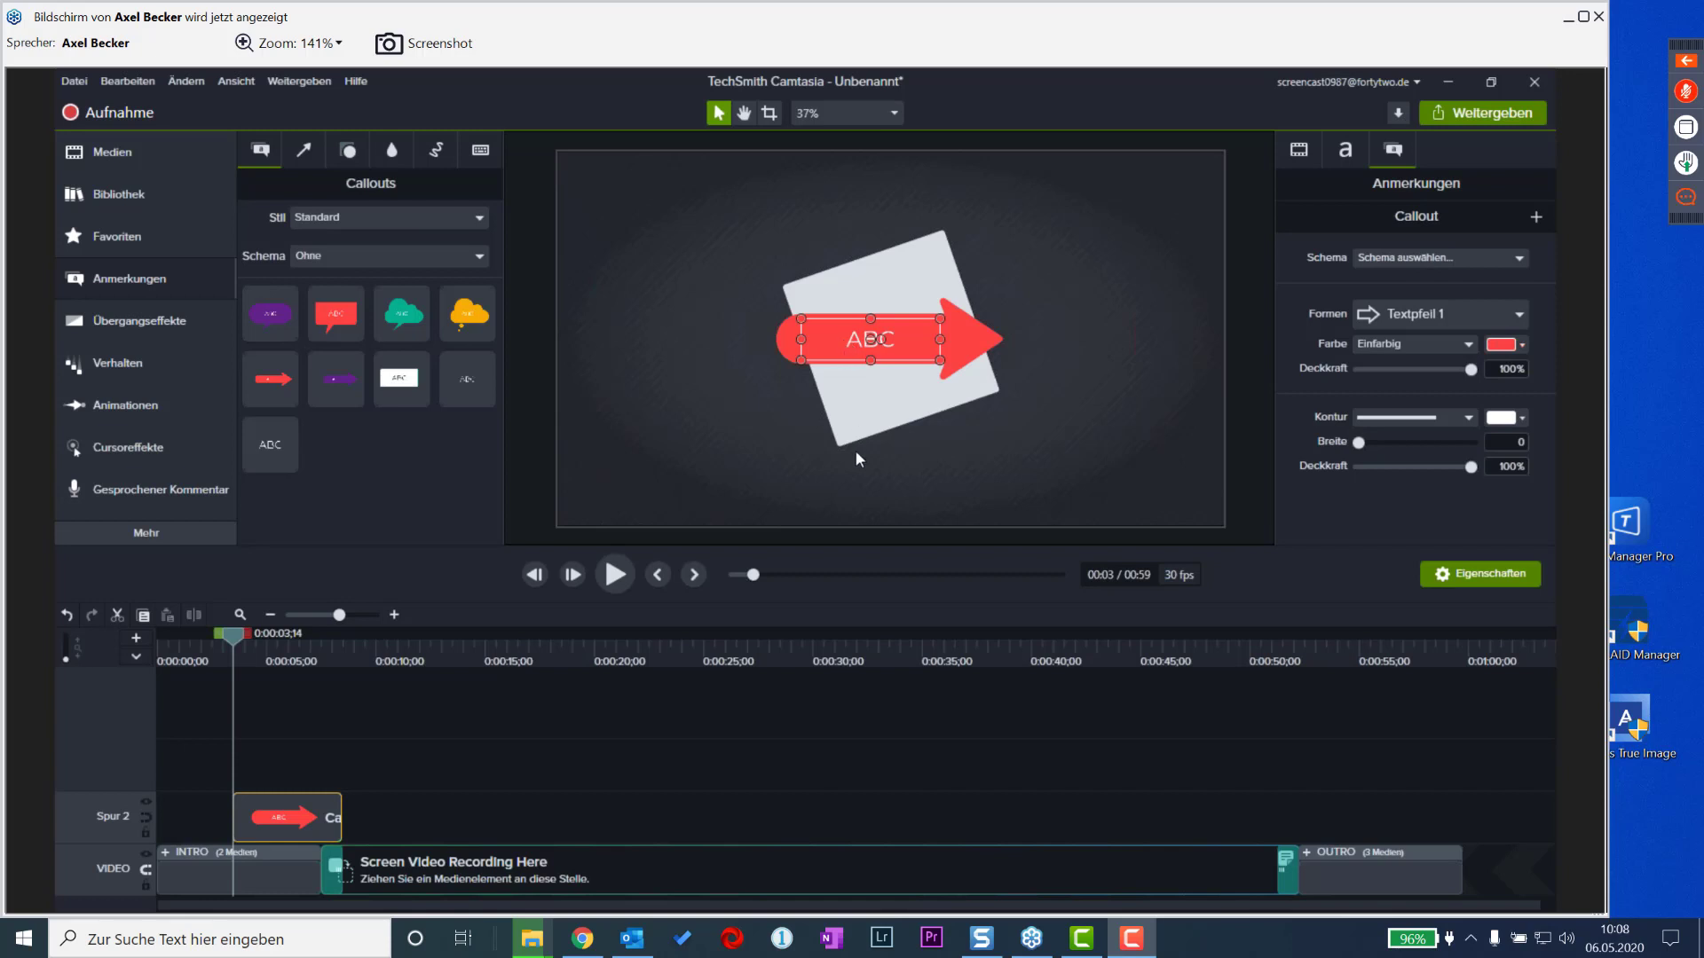
mouse_move(270, 830)
left_mouse_down()
mouse_move(249, 833)
mouse_move(279, 803)
left_mouse_up()
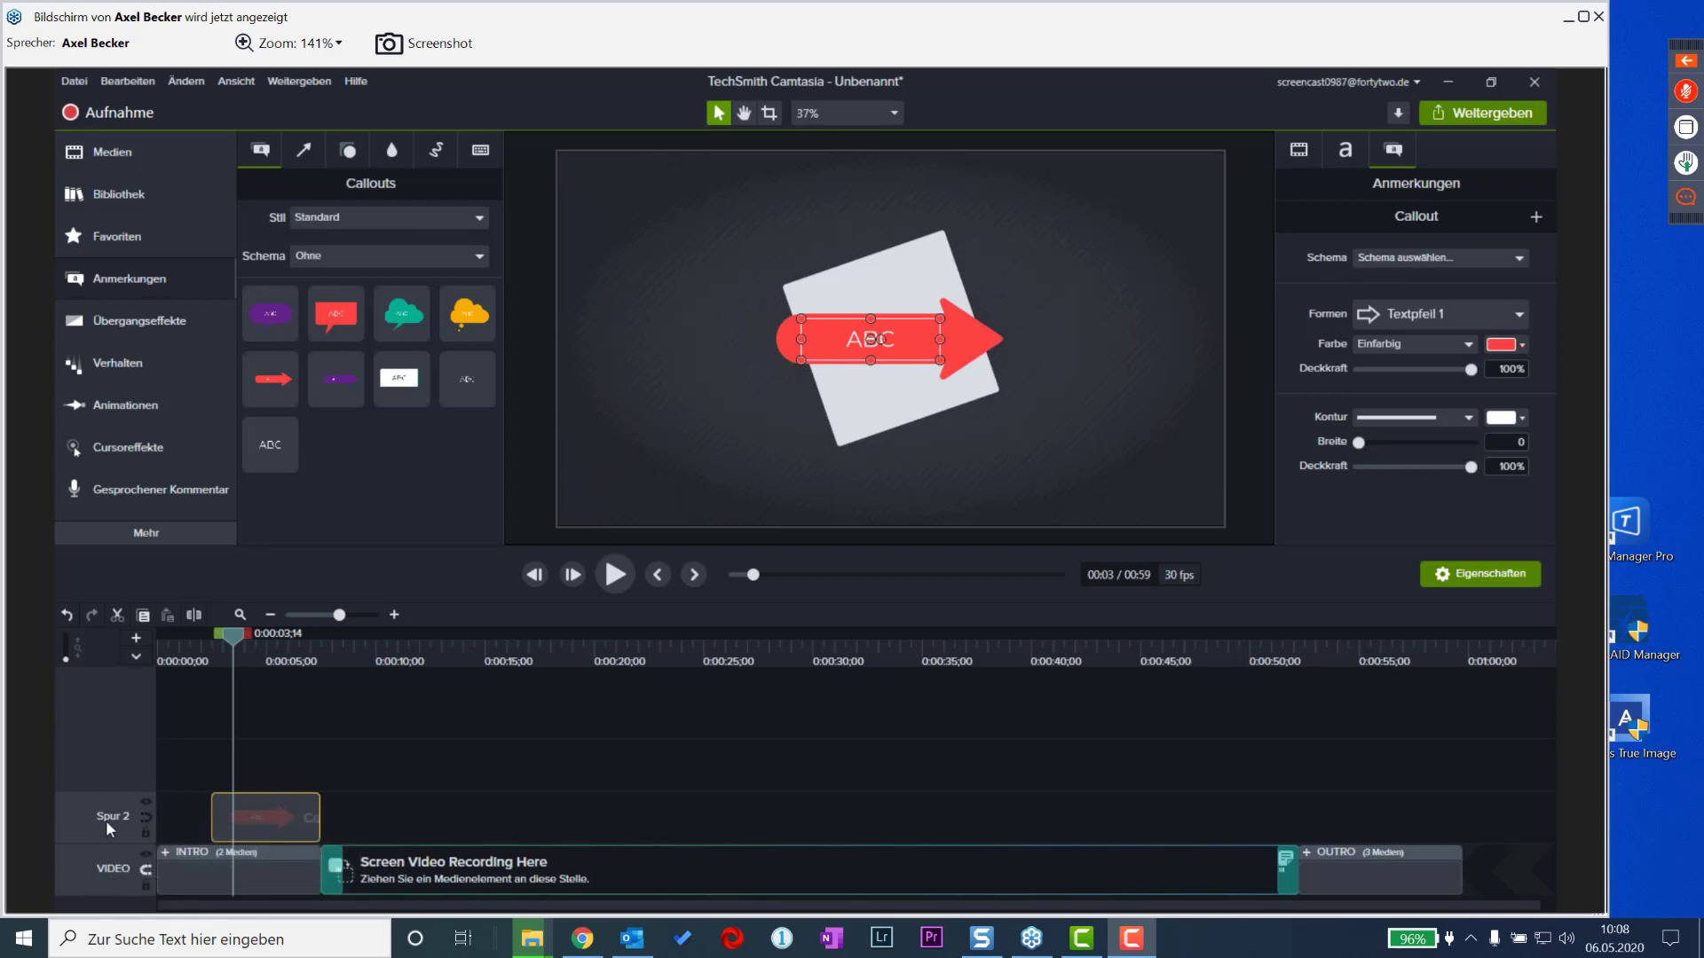
left_click_drag(272, 817, 269, 818)
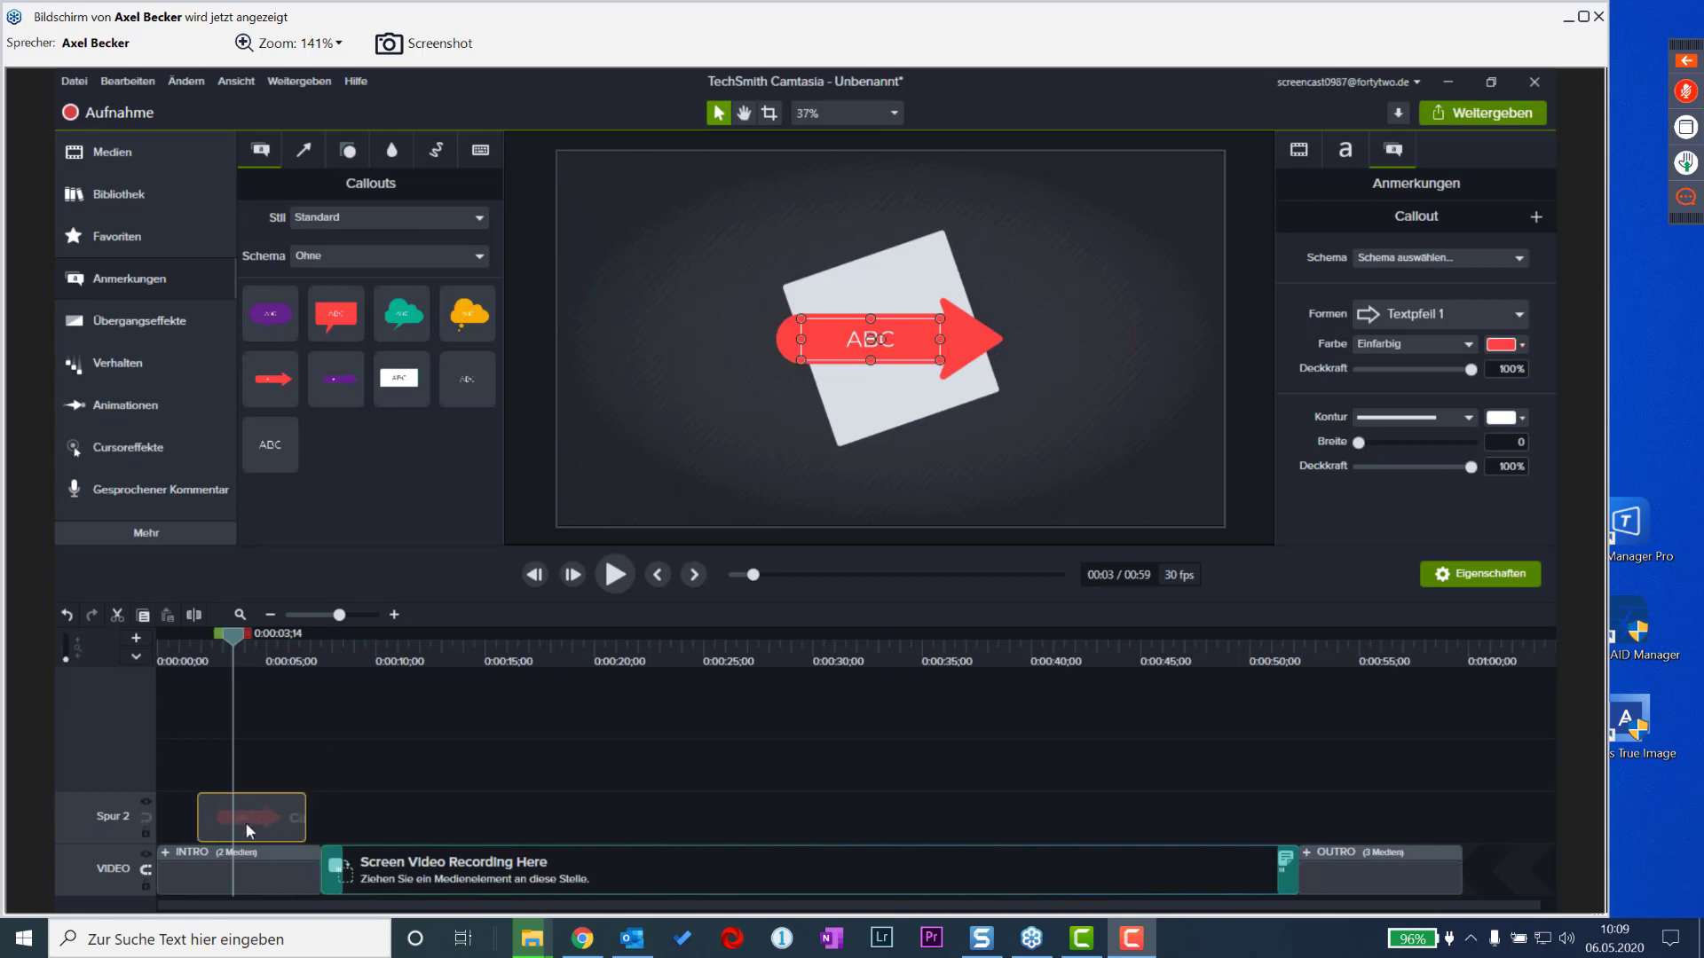
mouse_move(261, 827)
key("Delete")
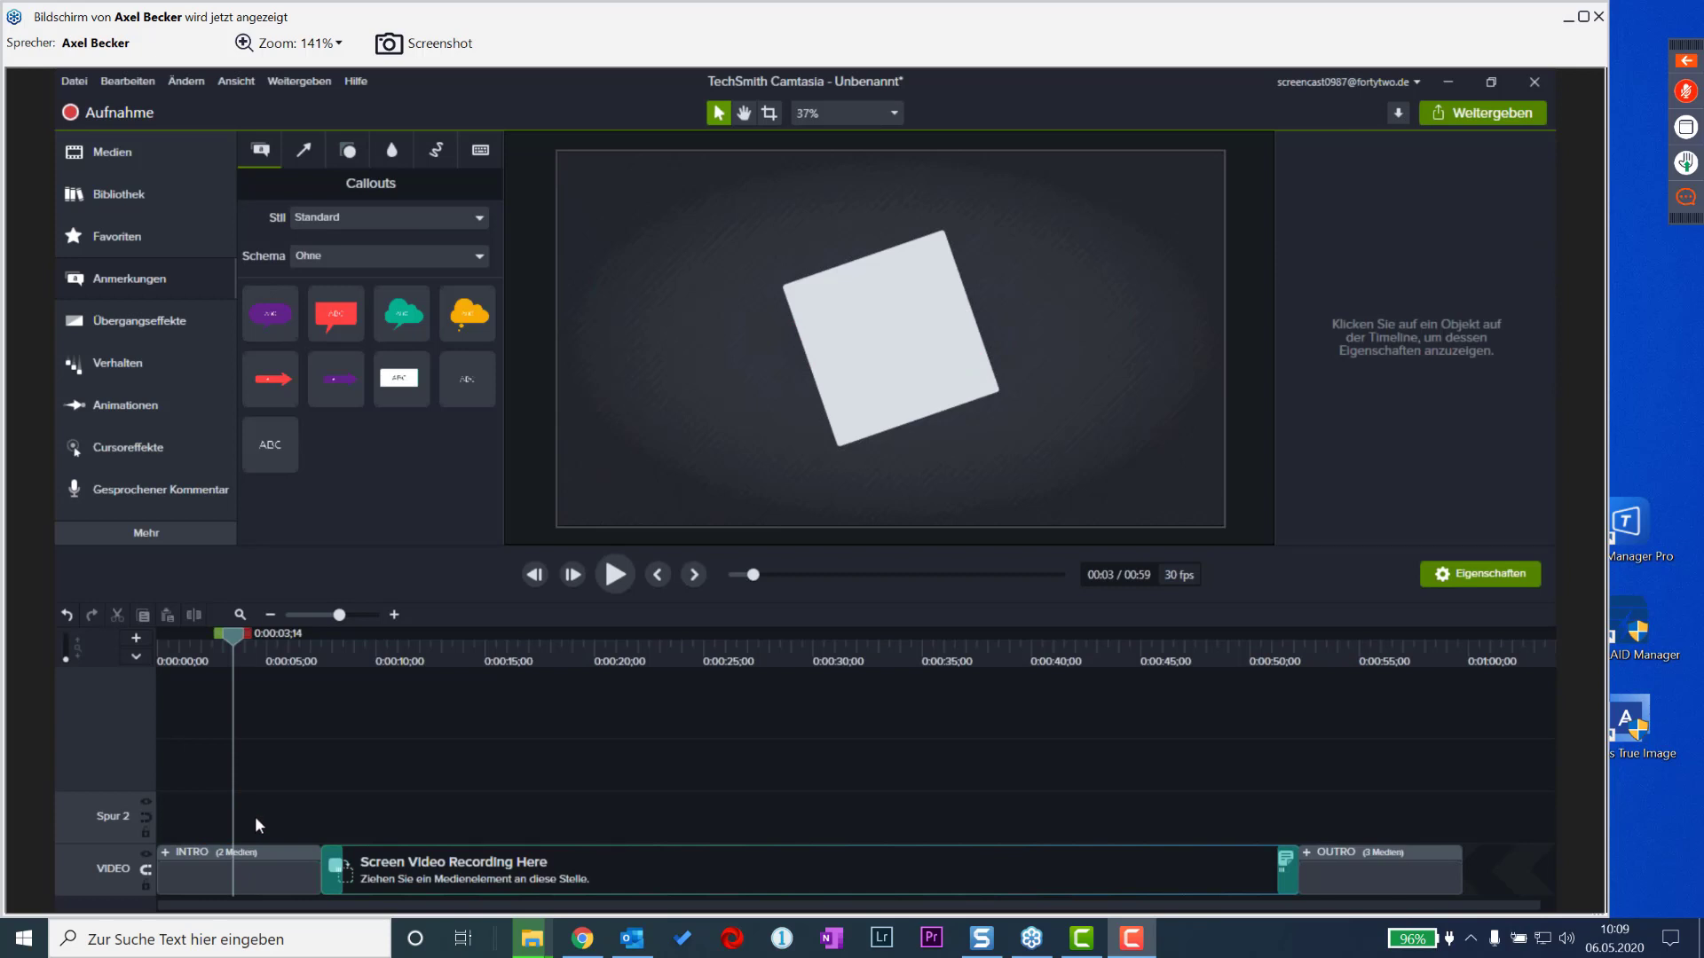
- Preview the intro title at about 0:00:04;12 and inspect the screen recording placeholder's properties at about 0:00:19;20
left_click_drag(236, 637, 253, 820)
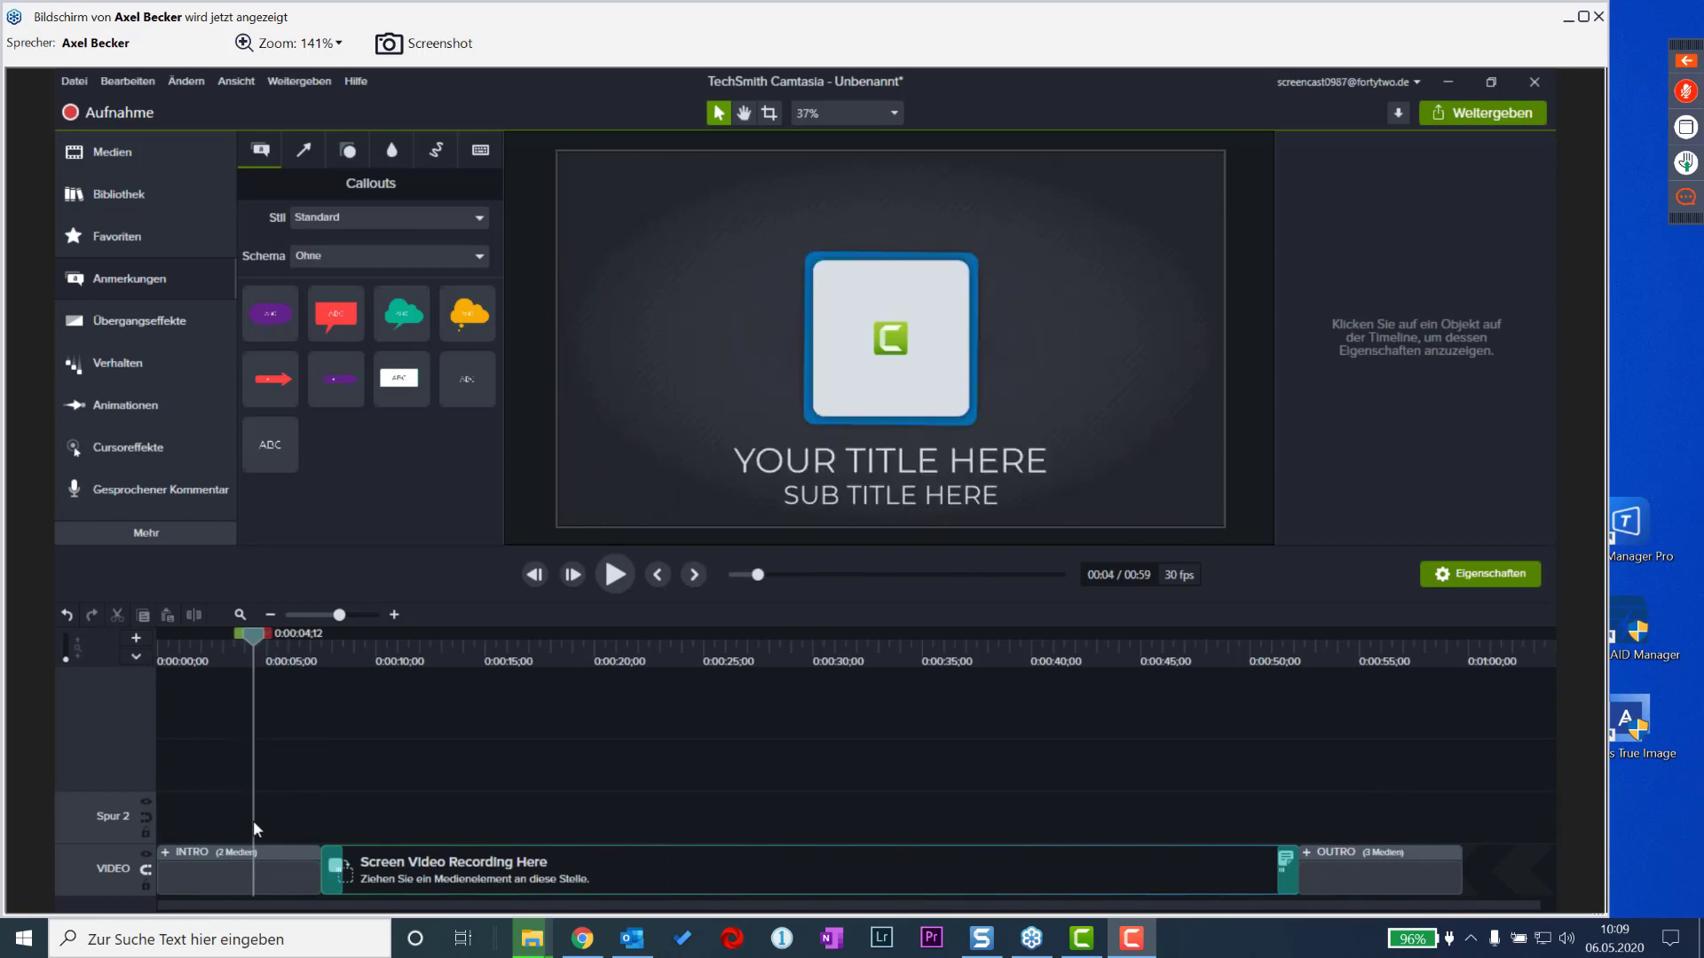
left_click(587, 642)
left_click(547, 876)
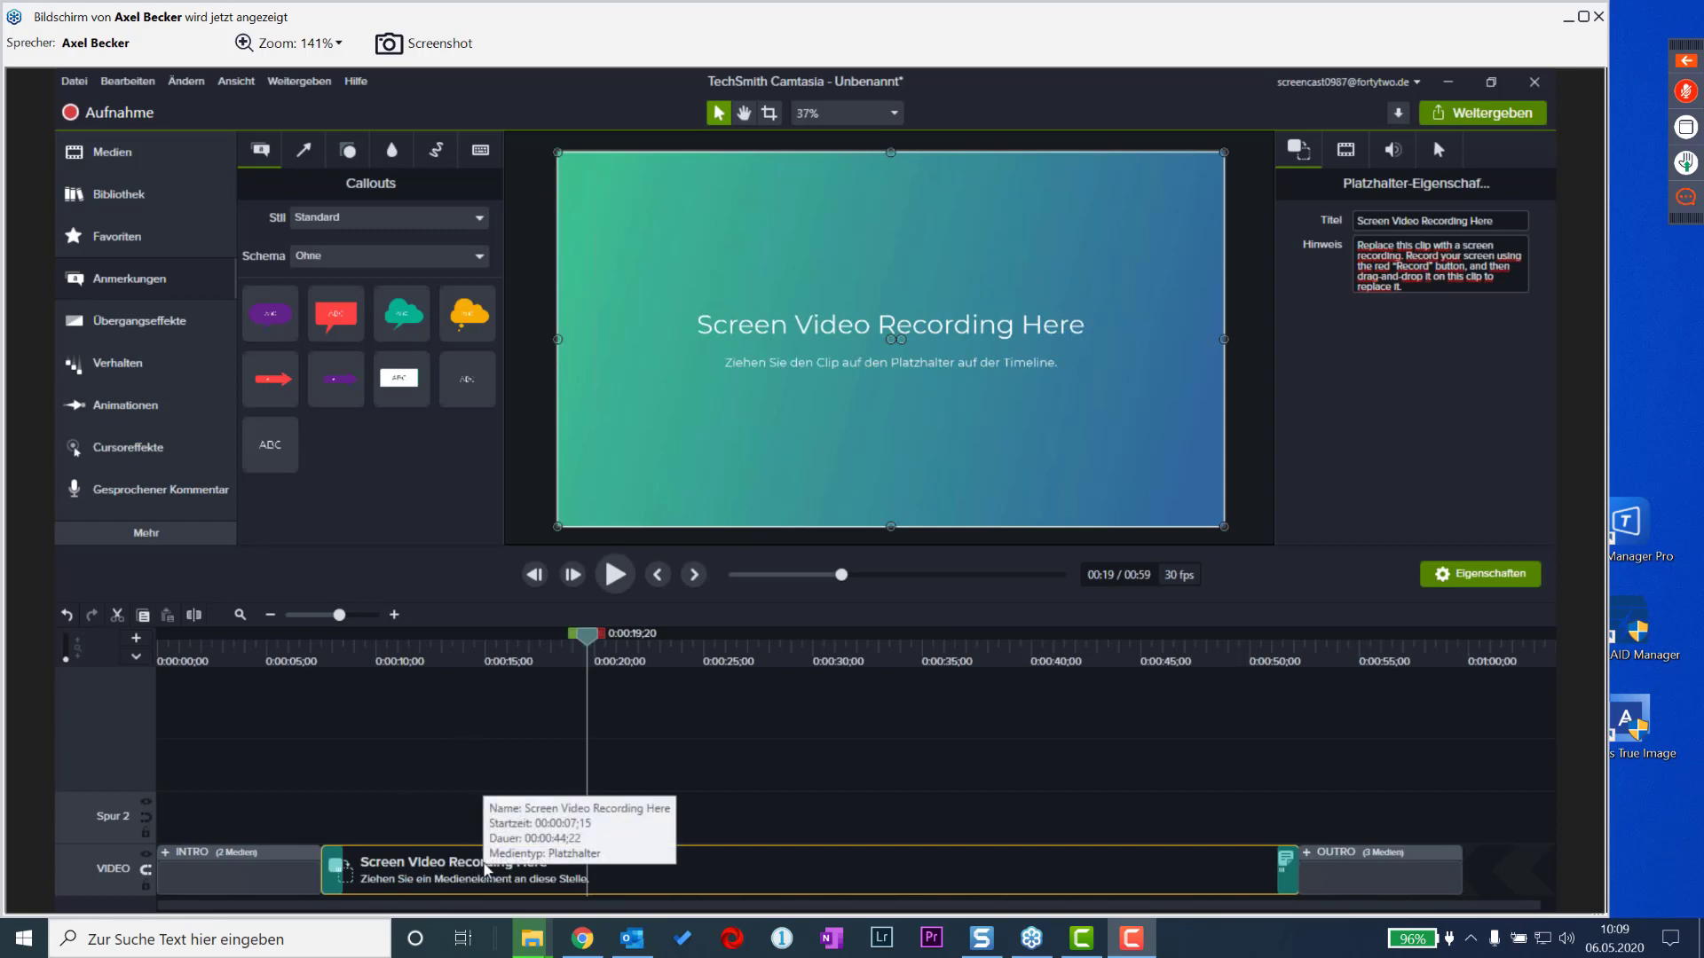
left_click(472, 758)
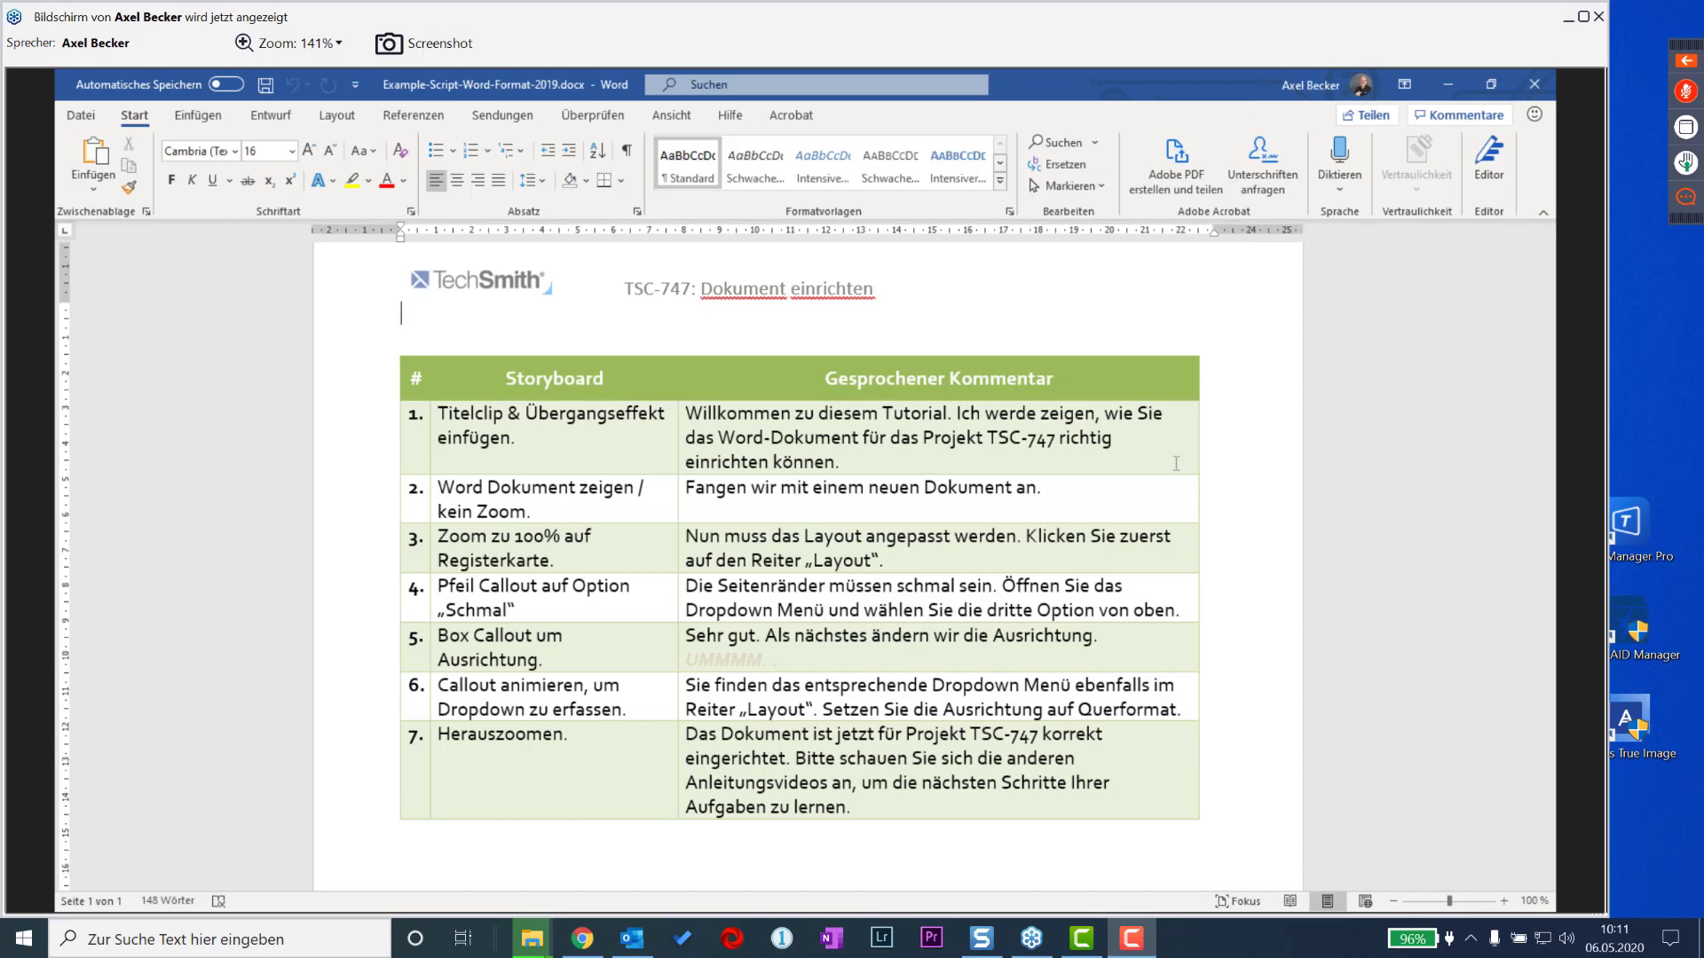
- Review the storyboard and spoken commentary columns in Example-Script-Word-Format-2019.docx in Word, and minimise the document
left_click(568, 351)
left_click(543, 342)
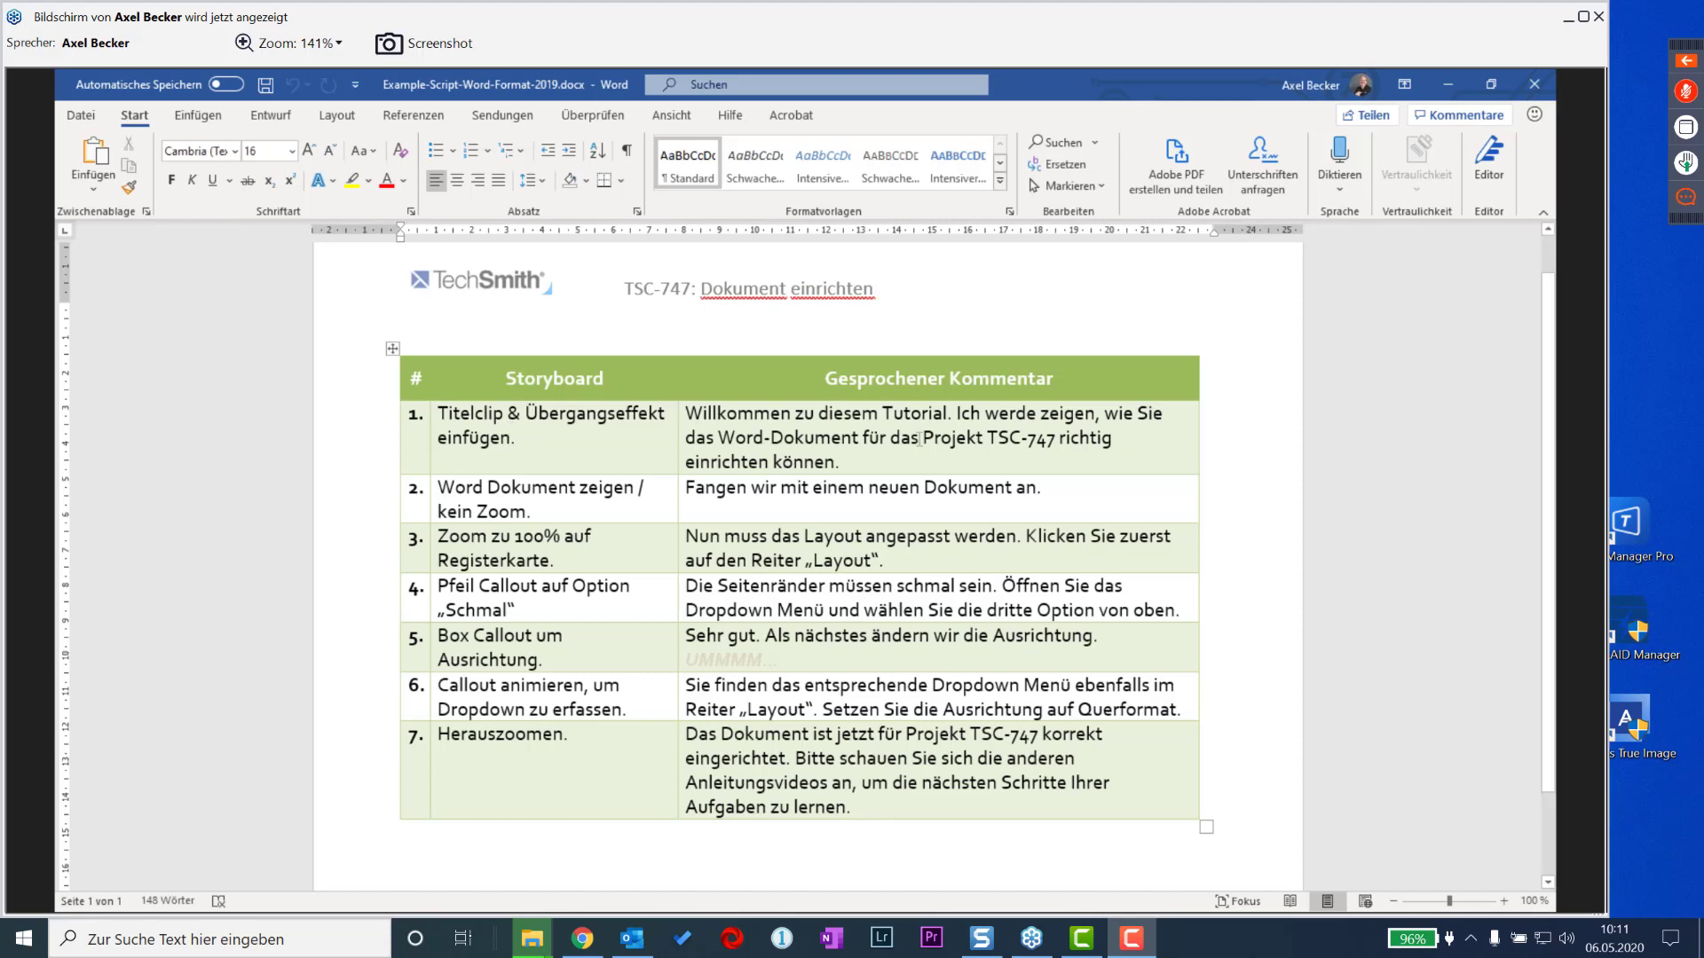
left_click_drag(817, 424, 946, 790)
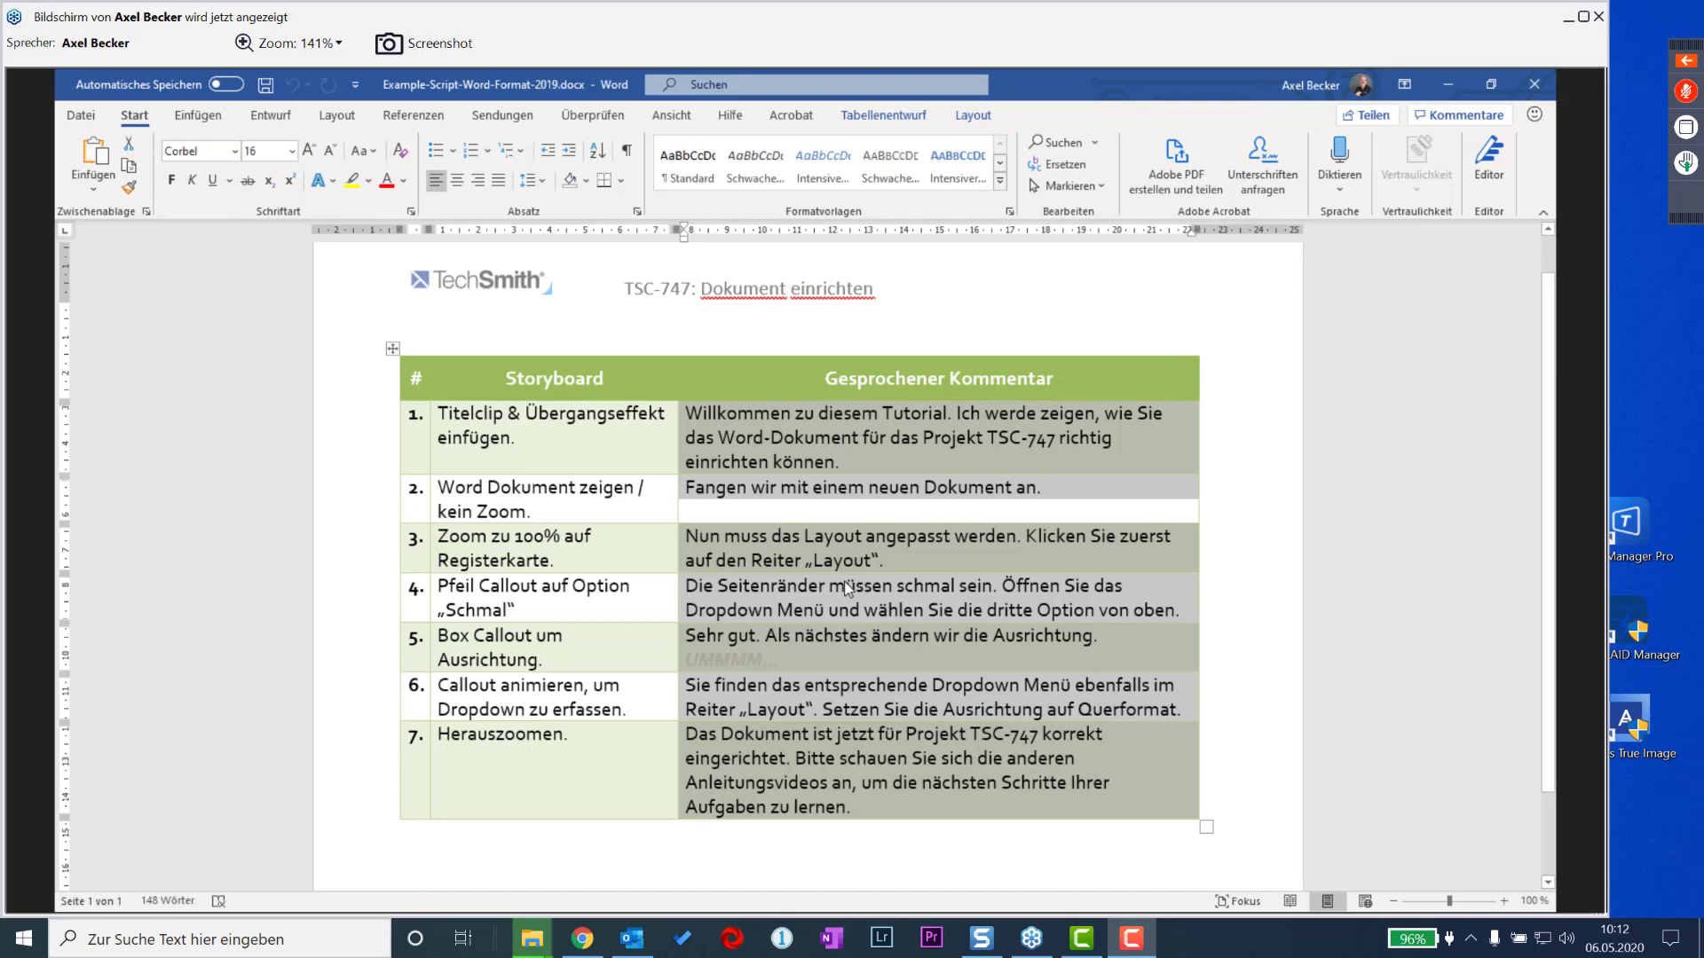
left_click(866, 561)
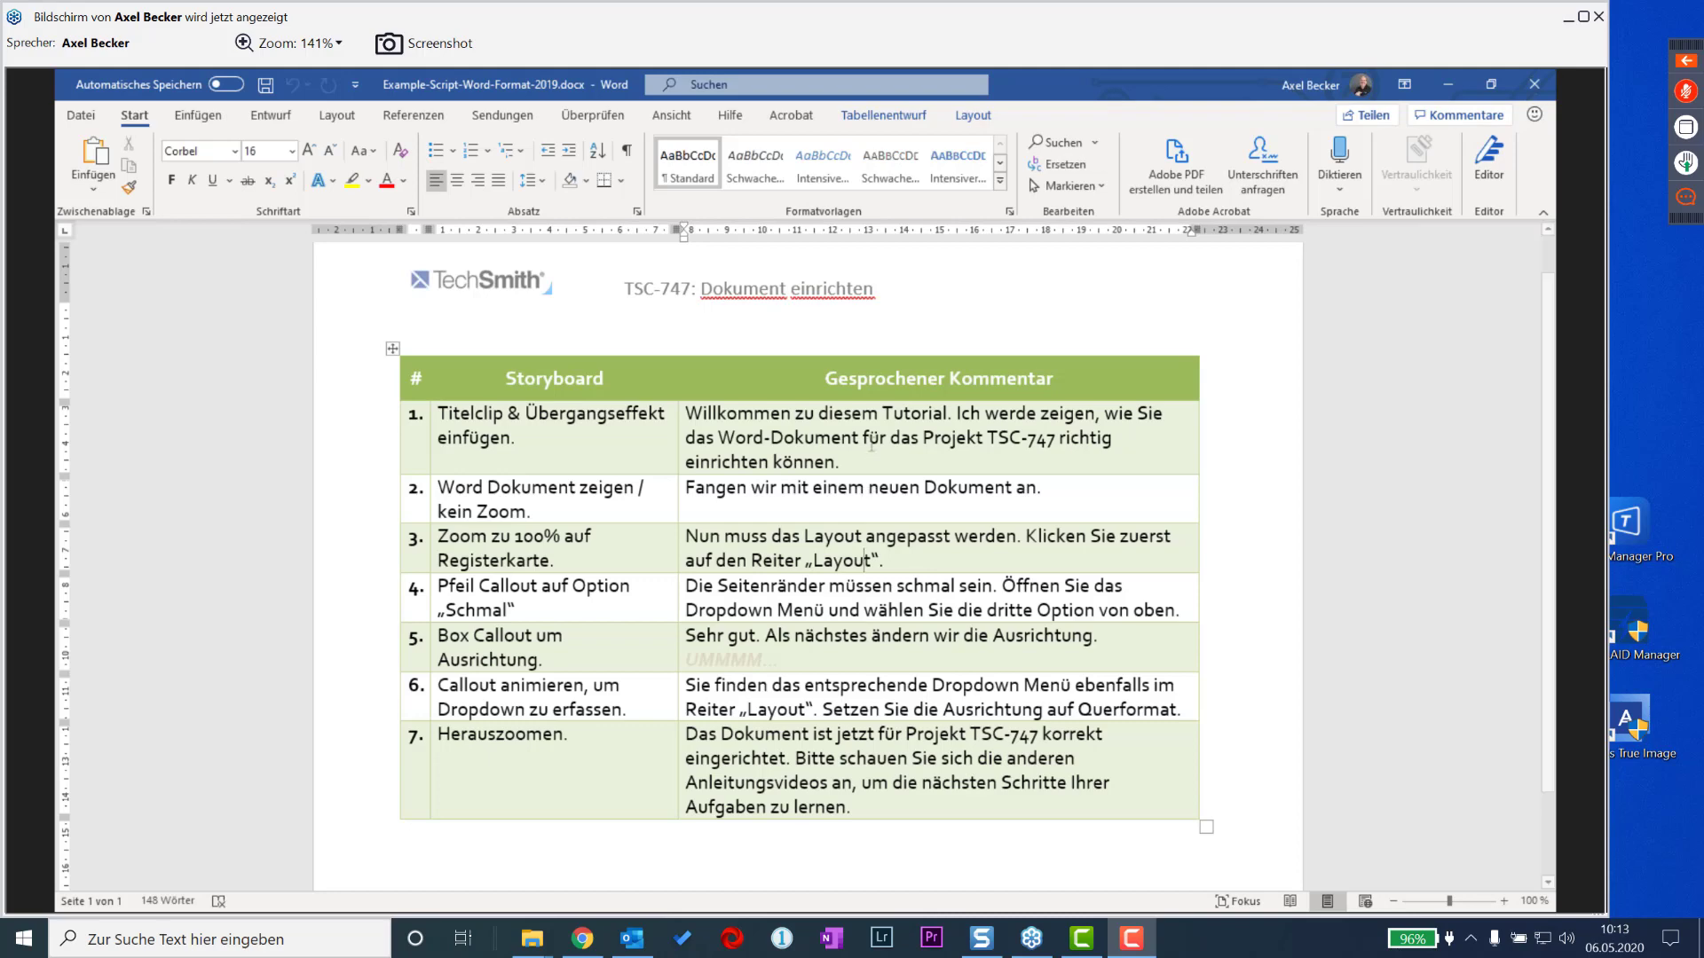
left_click(1447, 83)
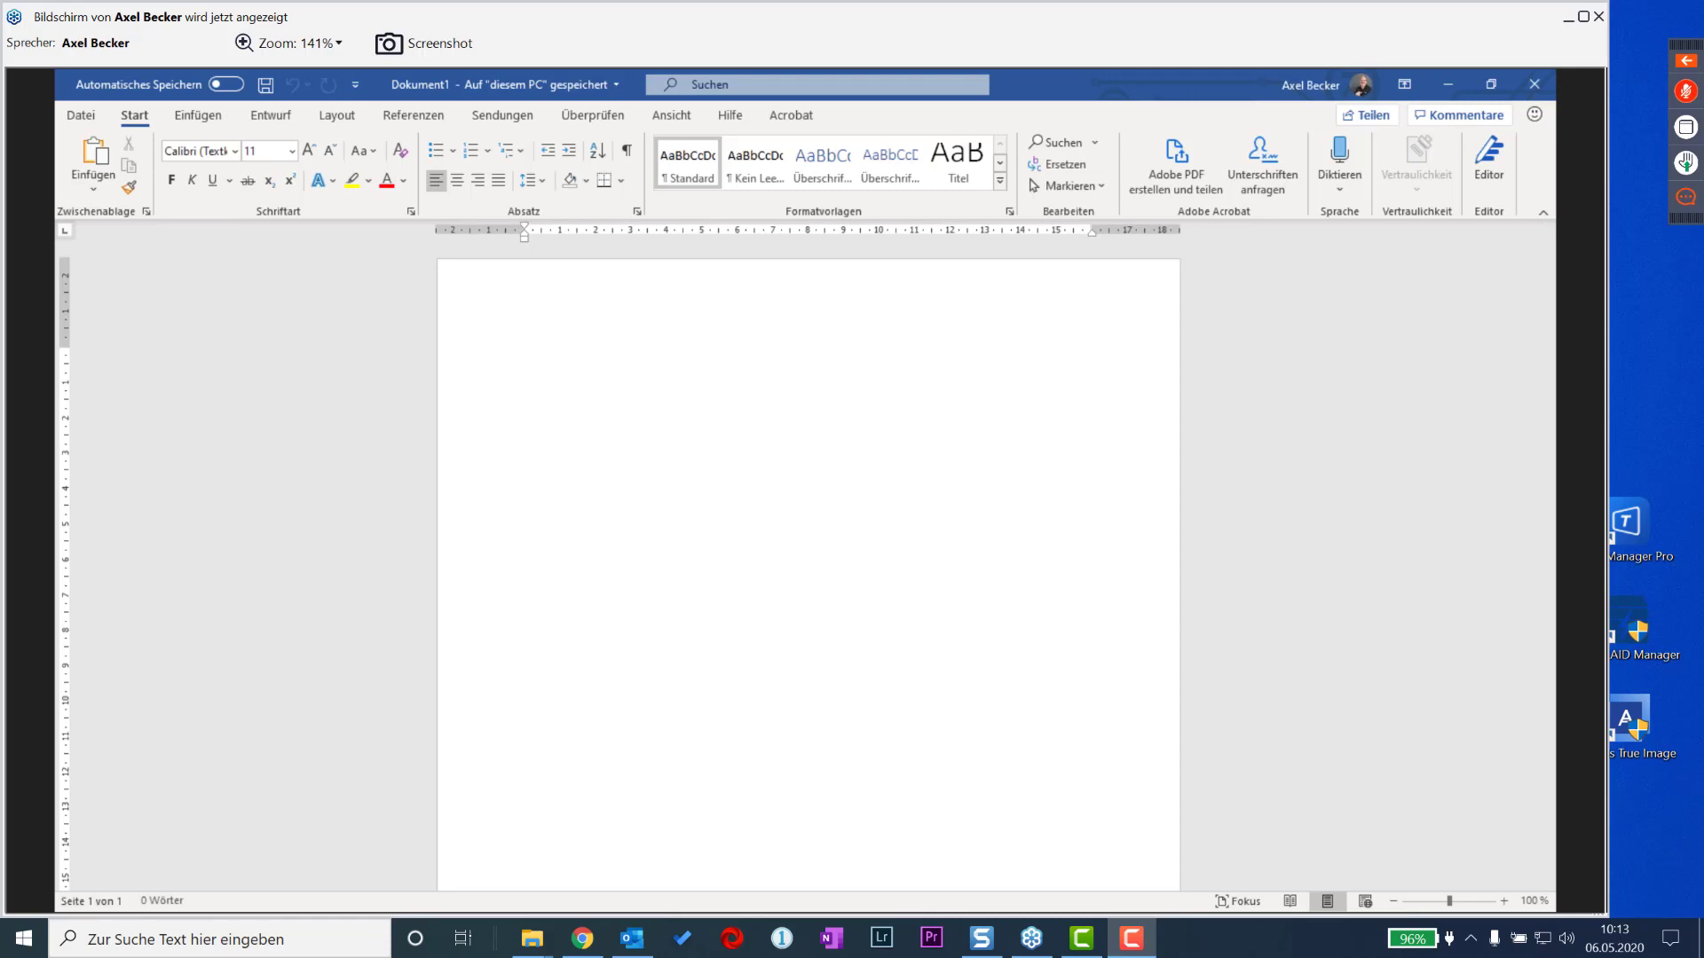
- Fill the blank Word document with sample text using =rand()
type("=rand()")
key("Return")
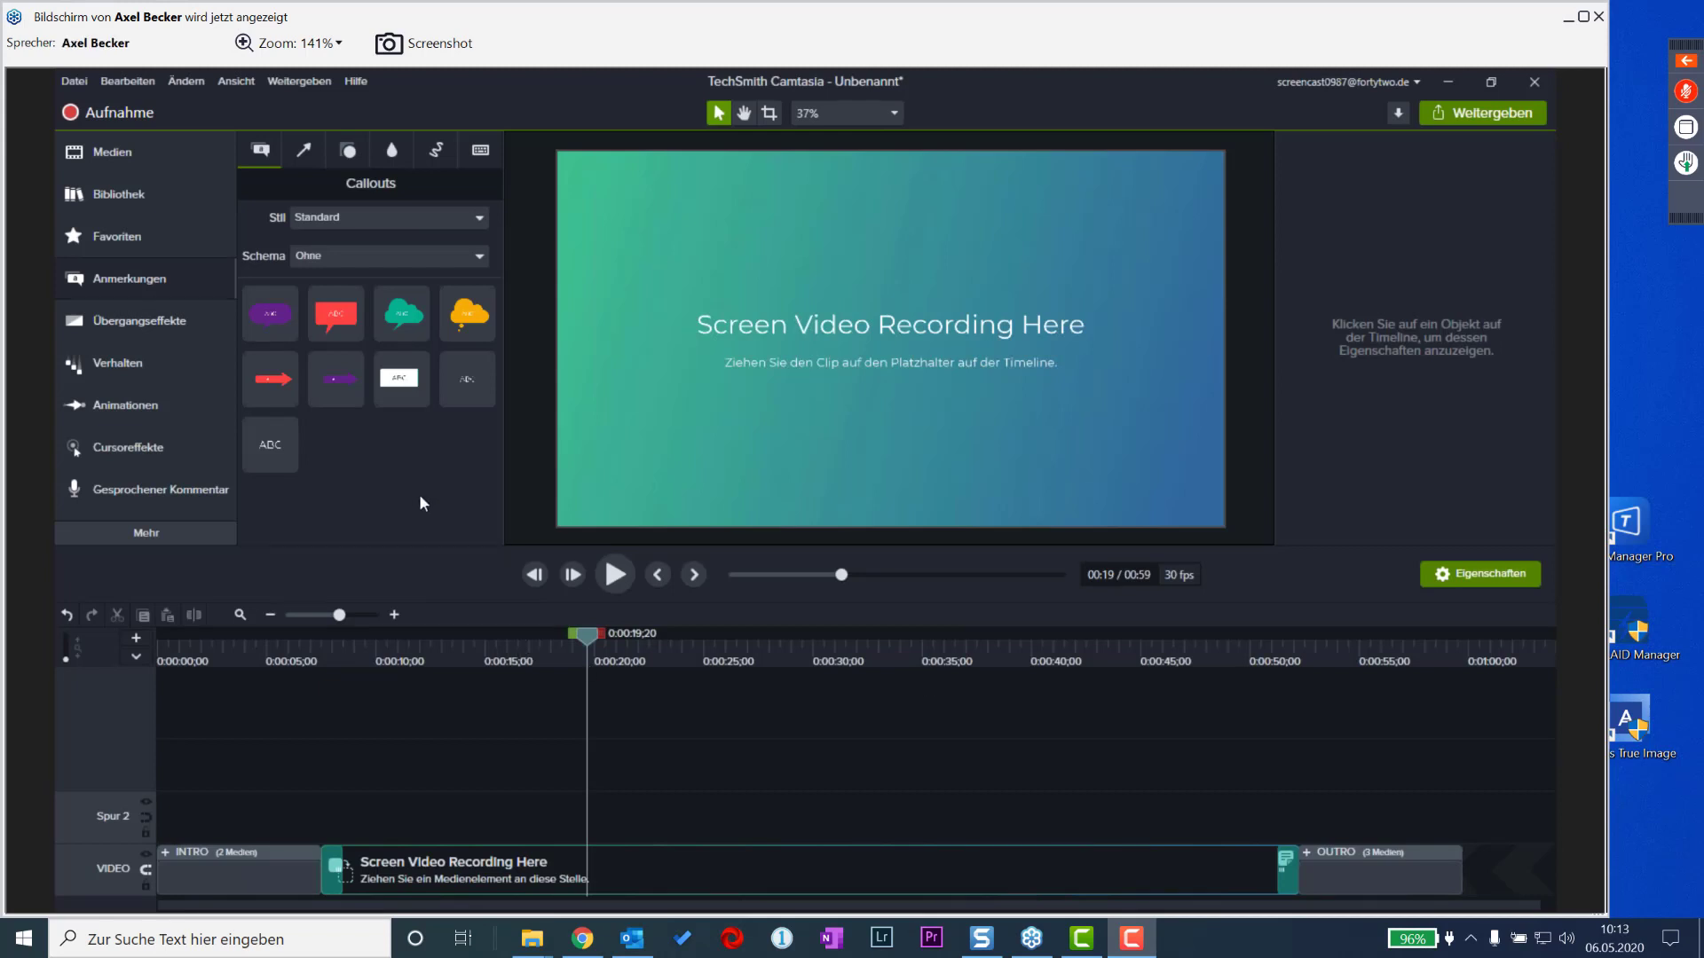
- Open the Camtasia recorder over the Word document and try out different recording area sizes
left_click(114, 112)
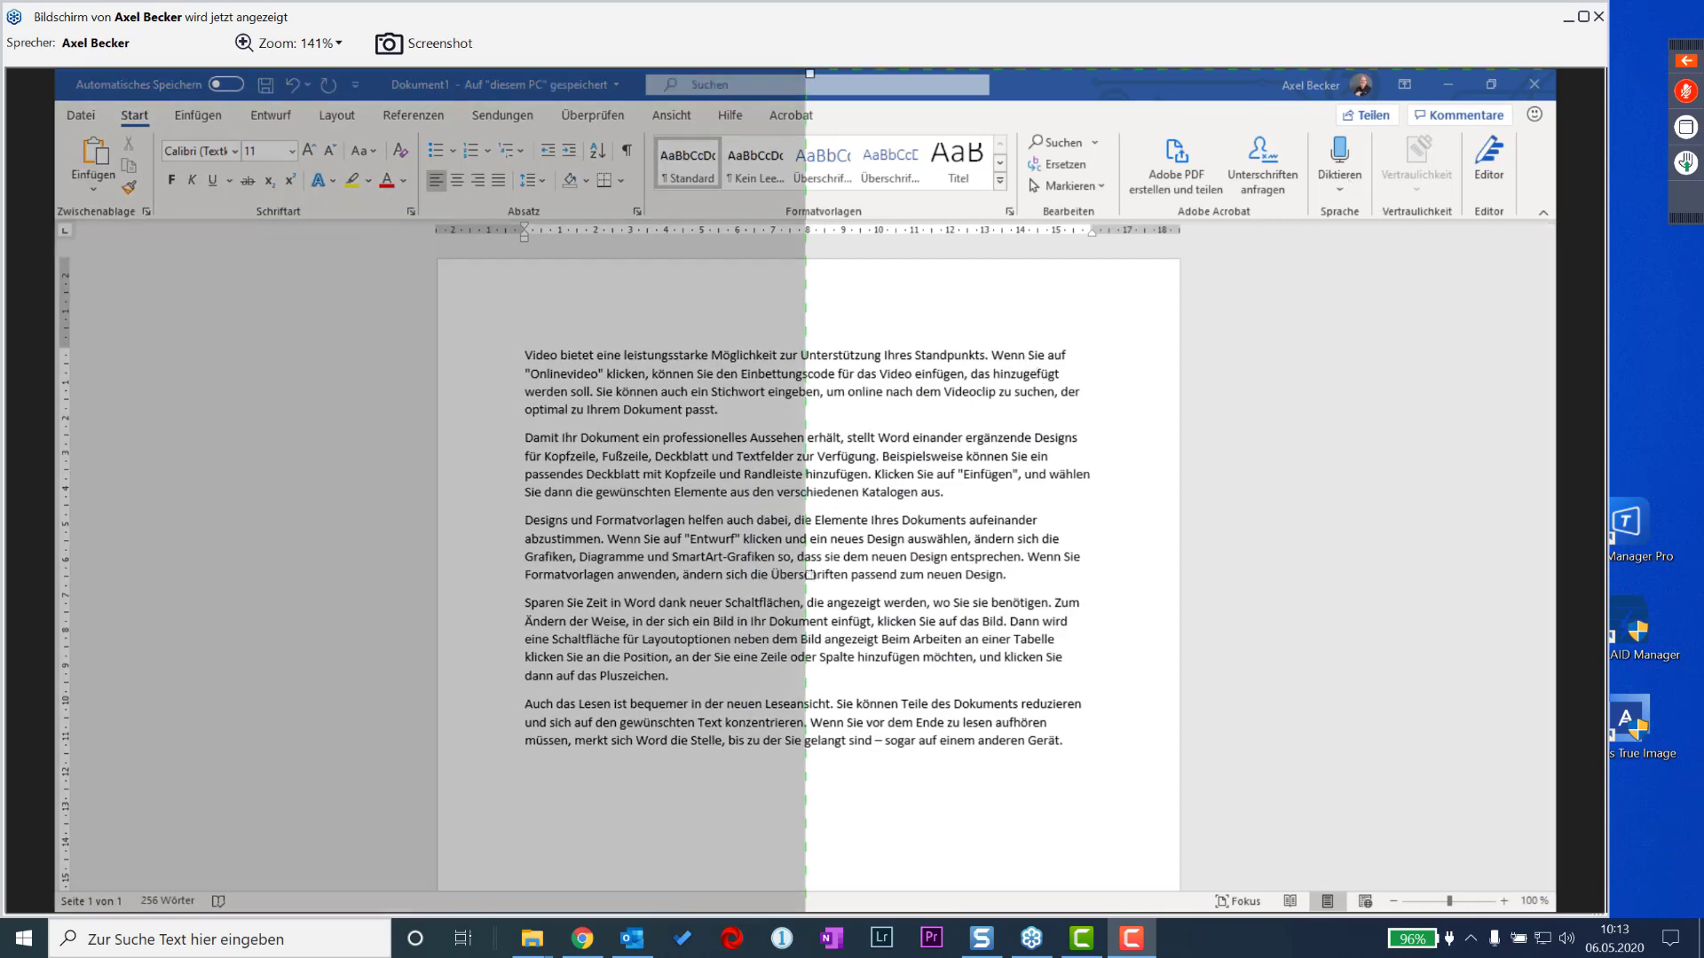
left_click(810, 575)
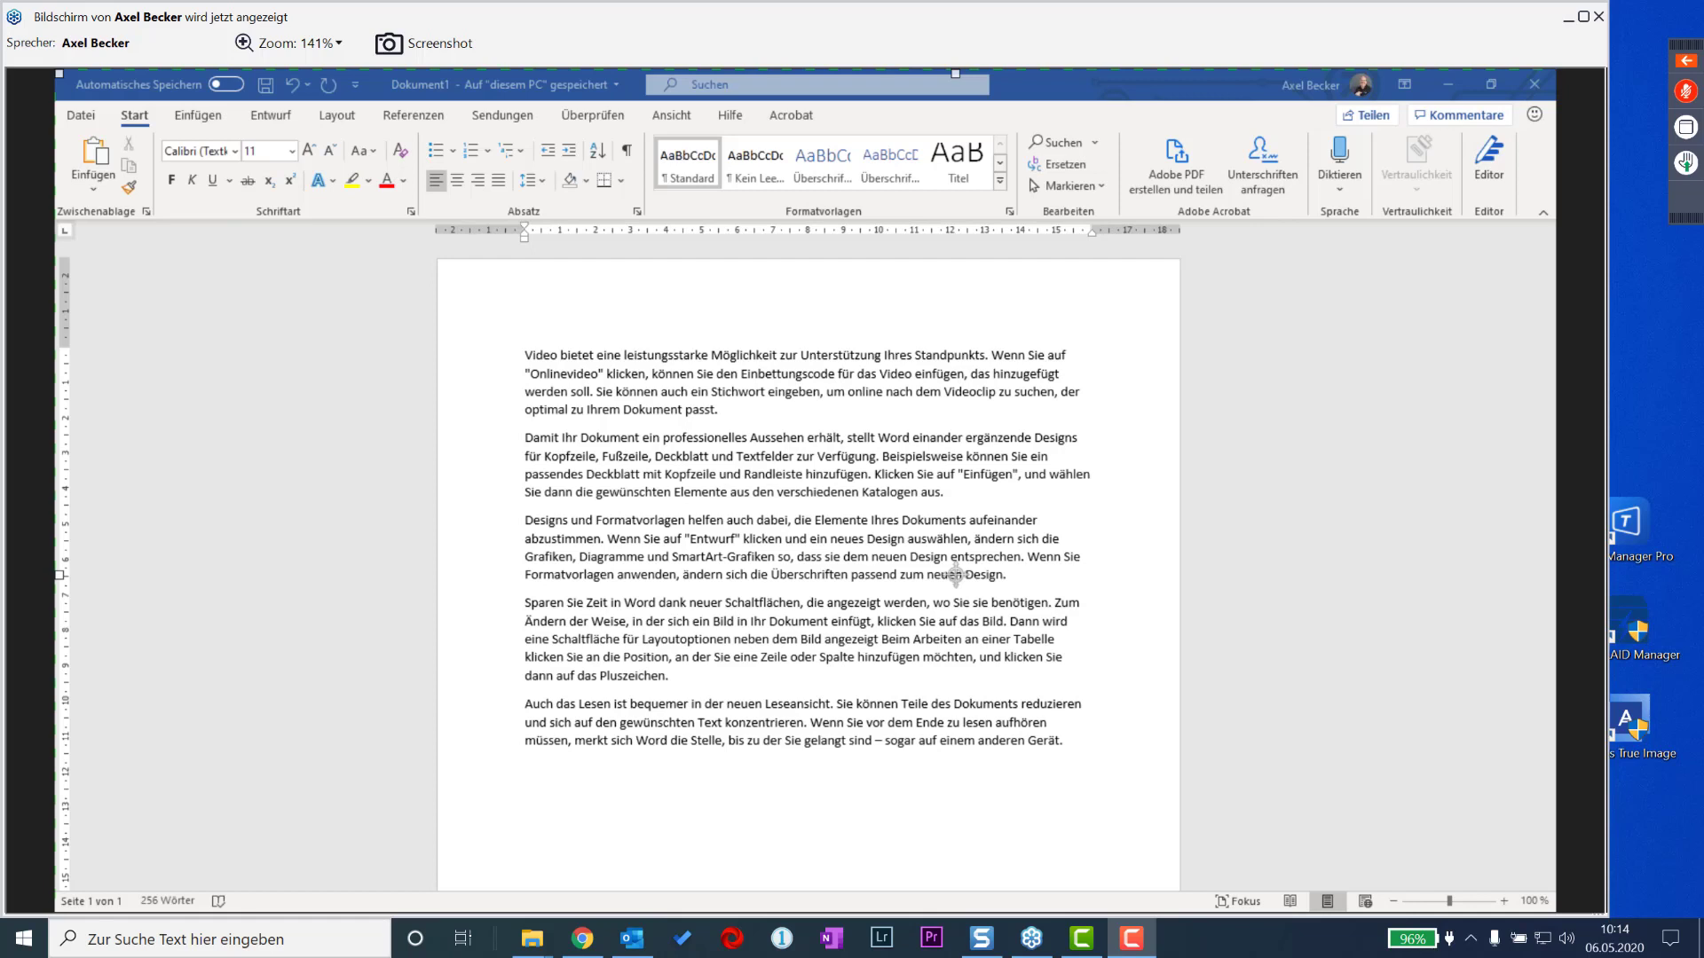
left_click_drag(954, 574, 1251, 739)
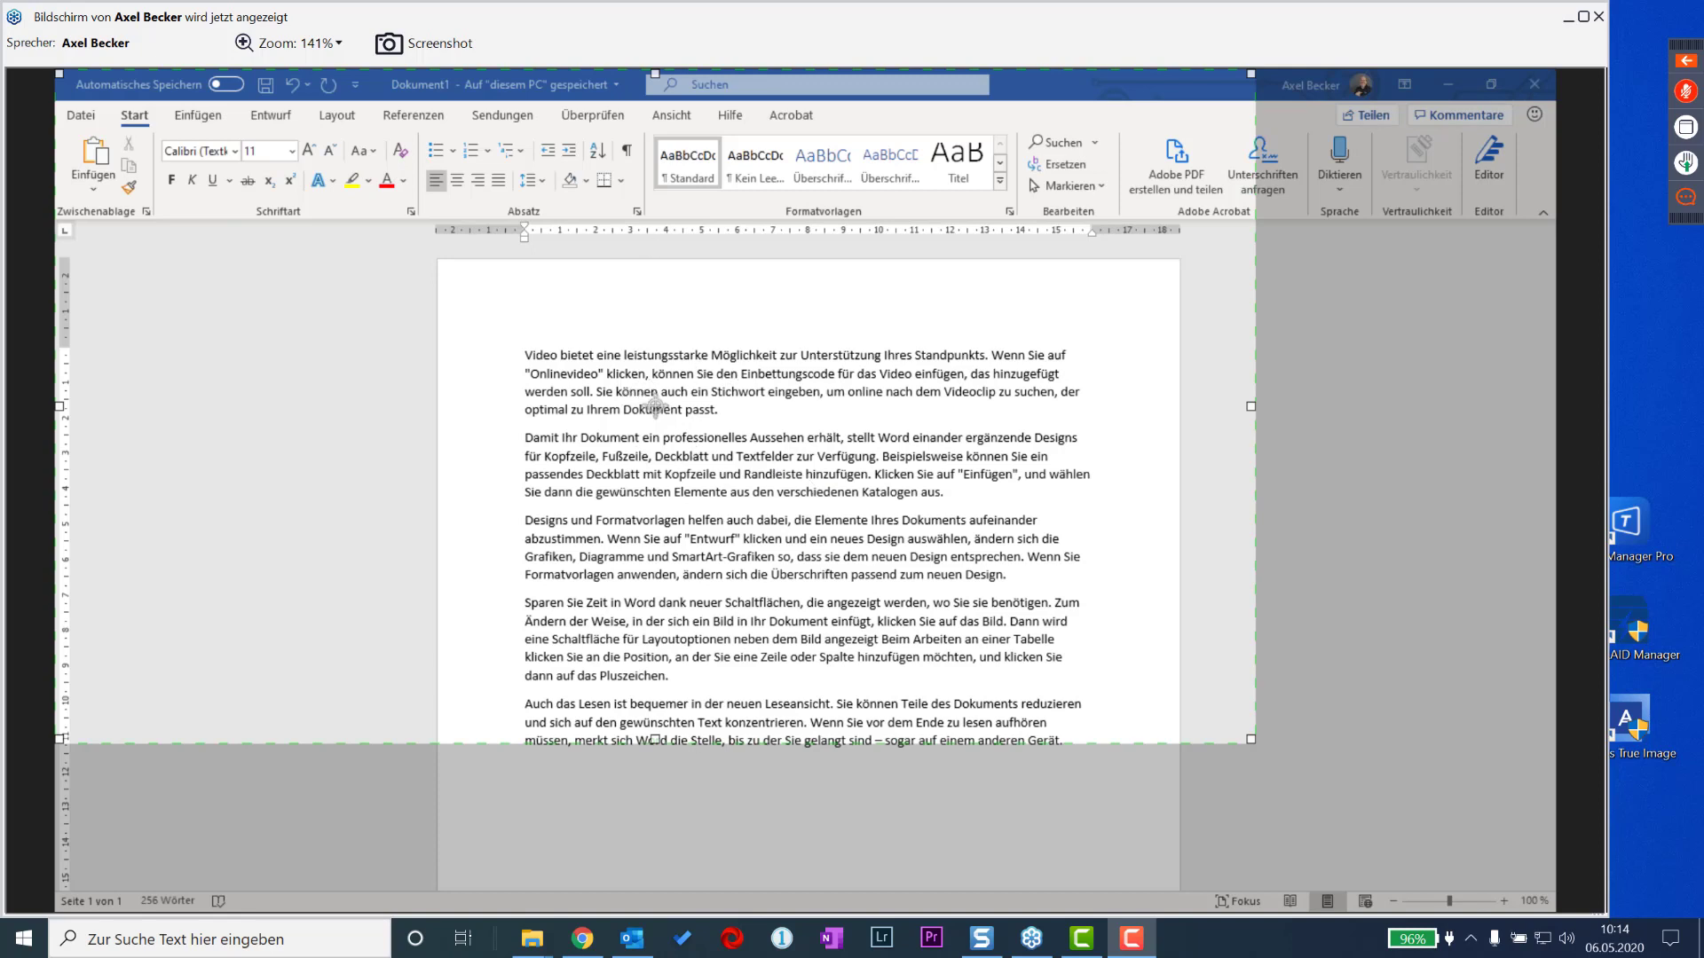
left_click(655, 406)
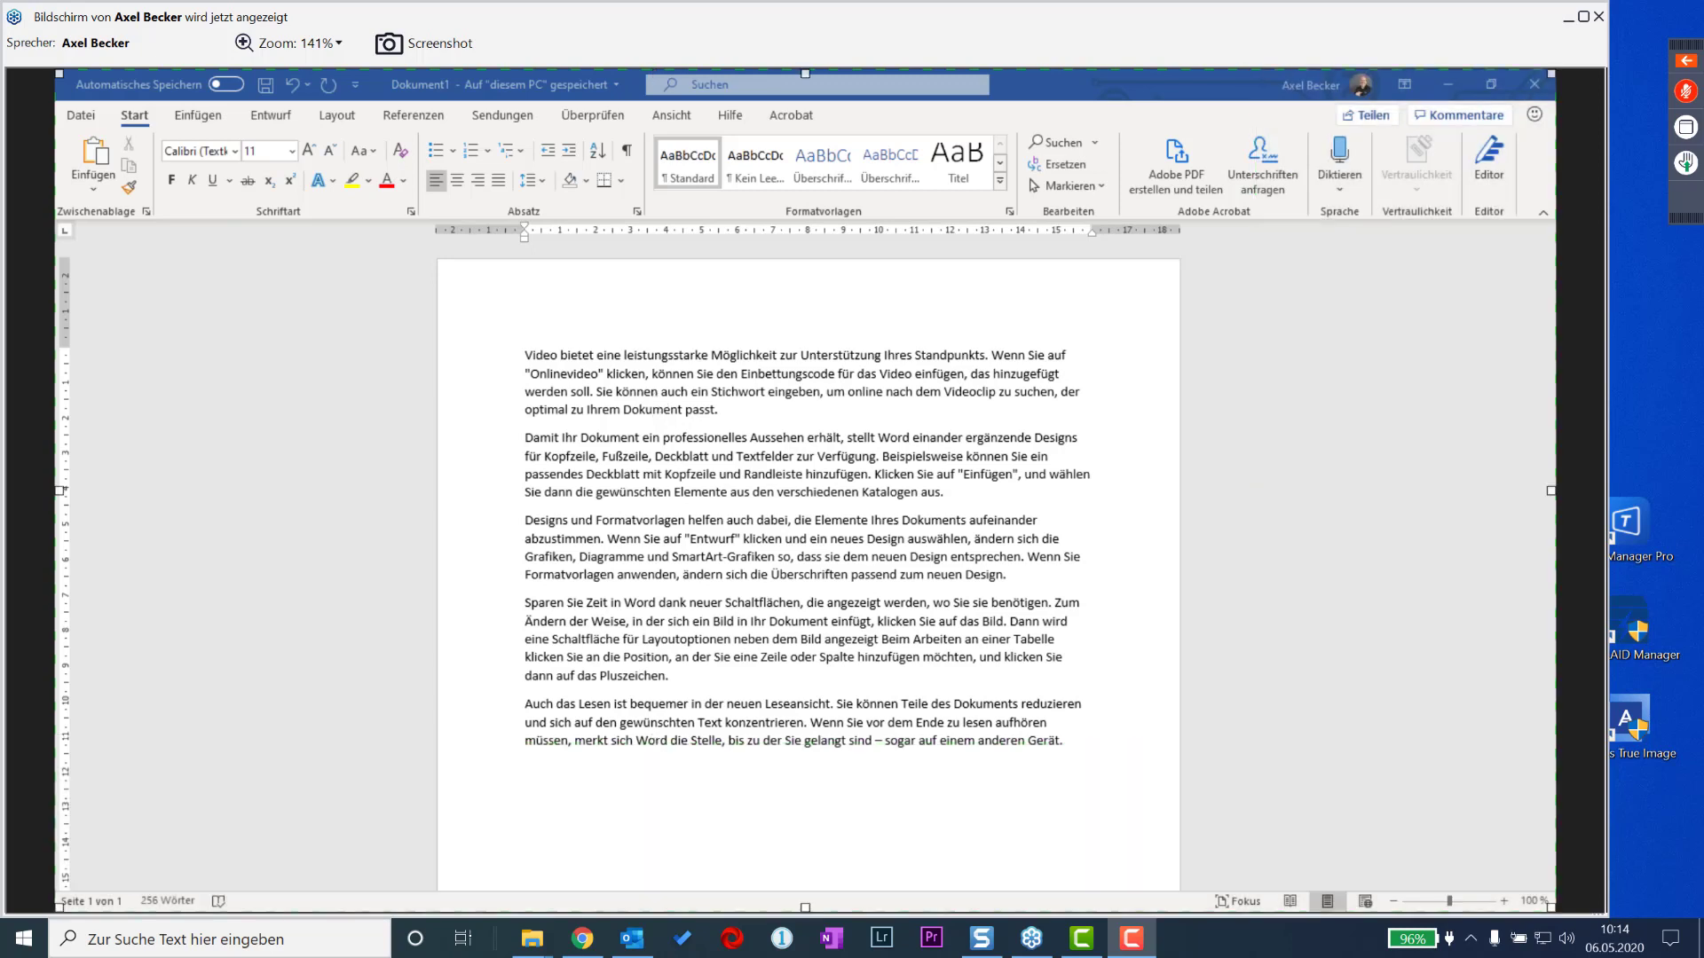
left_click(1131, 938)
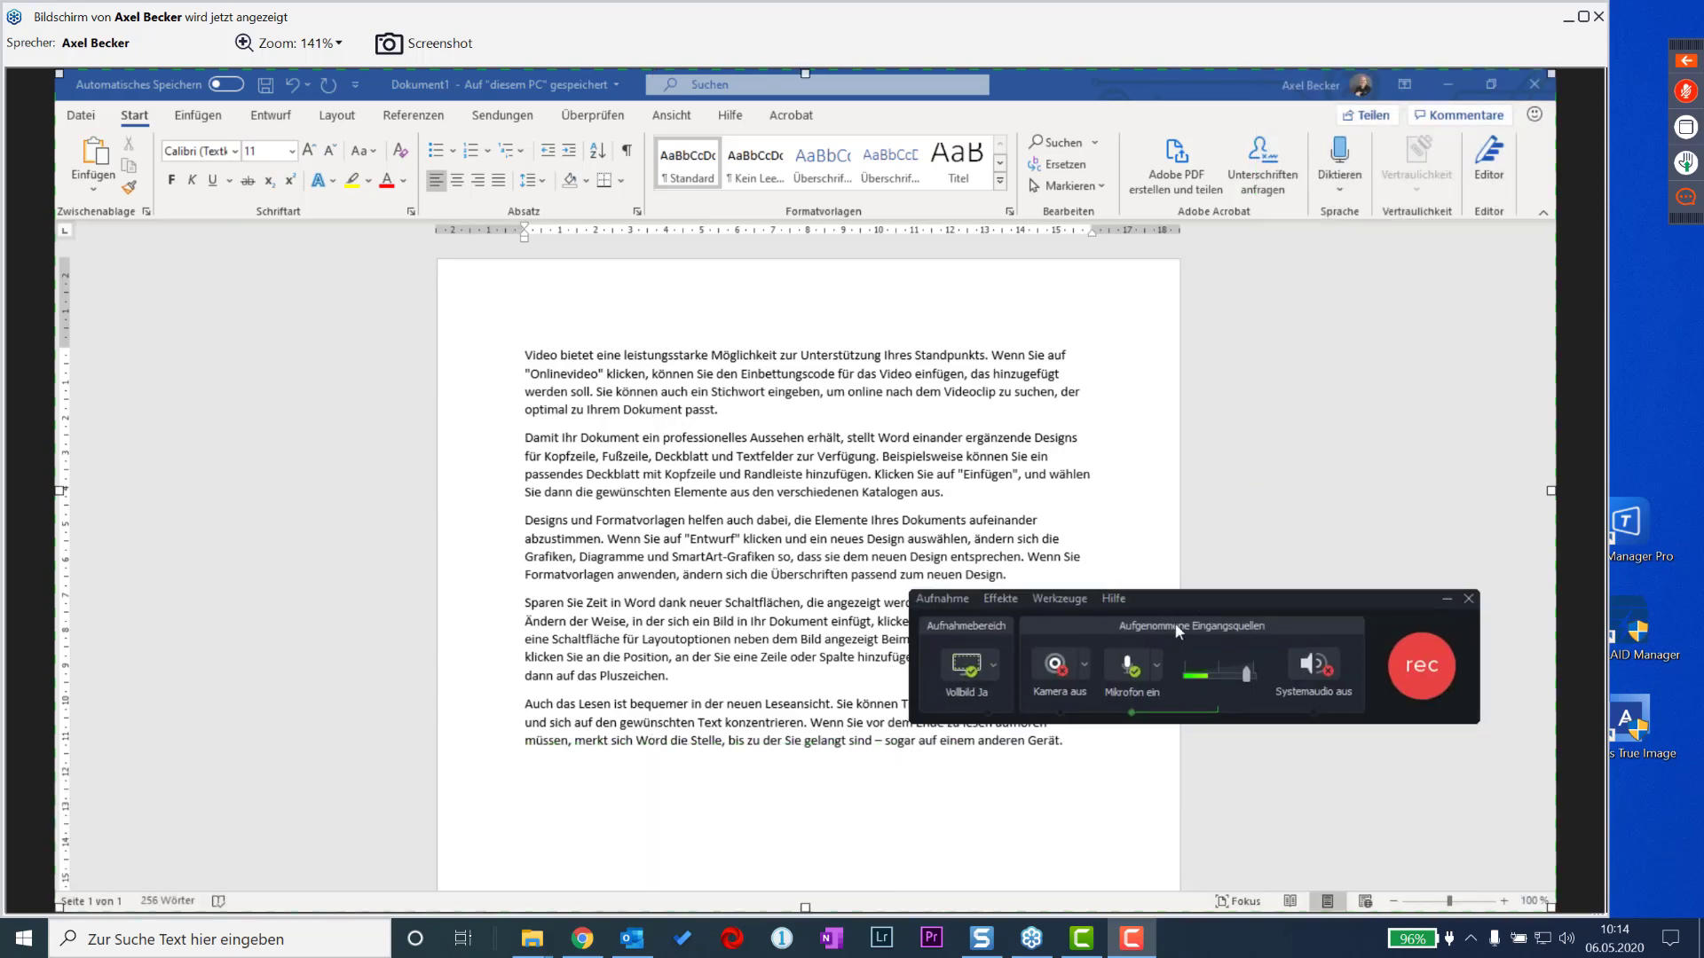
- Try the 720p HD (1280x720) recording area and set it back to Vollbild (1600x900)
left_click(995, 667)
left_click(1055, 452)
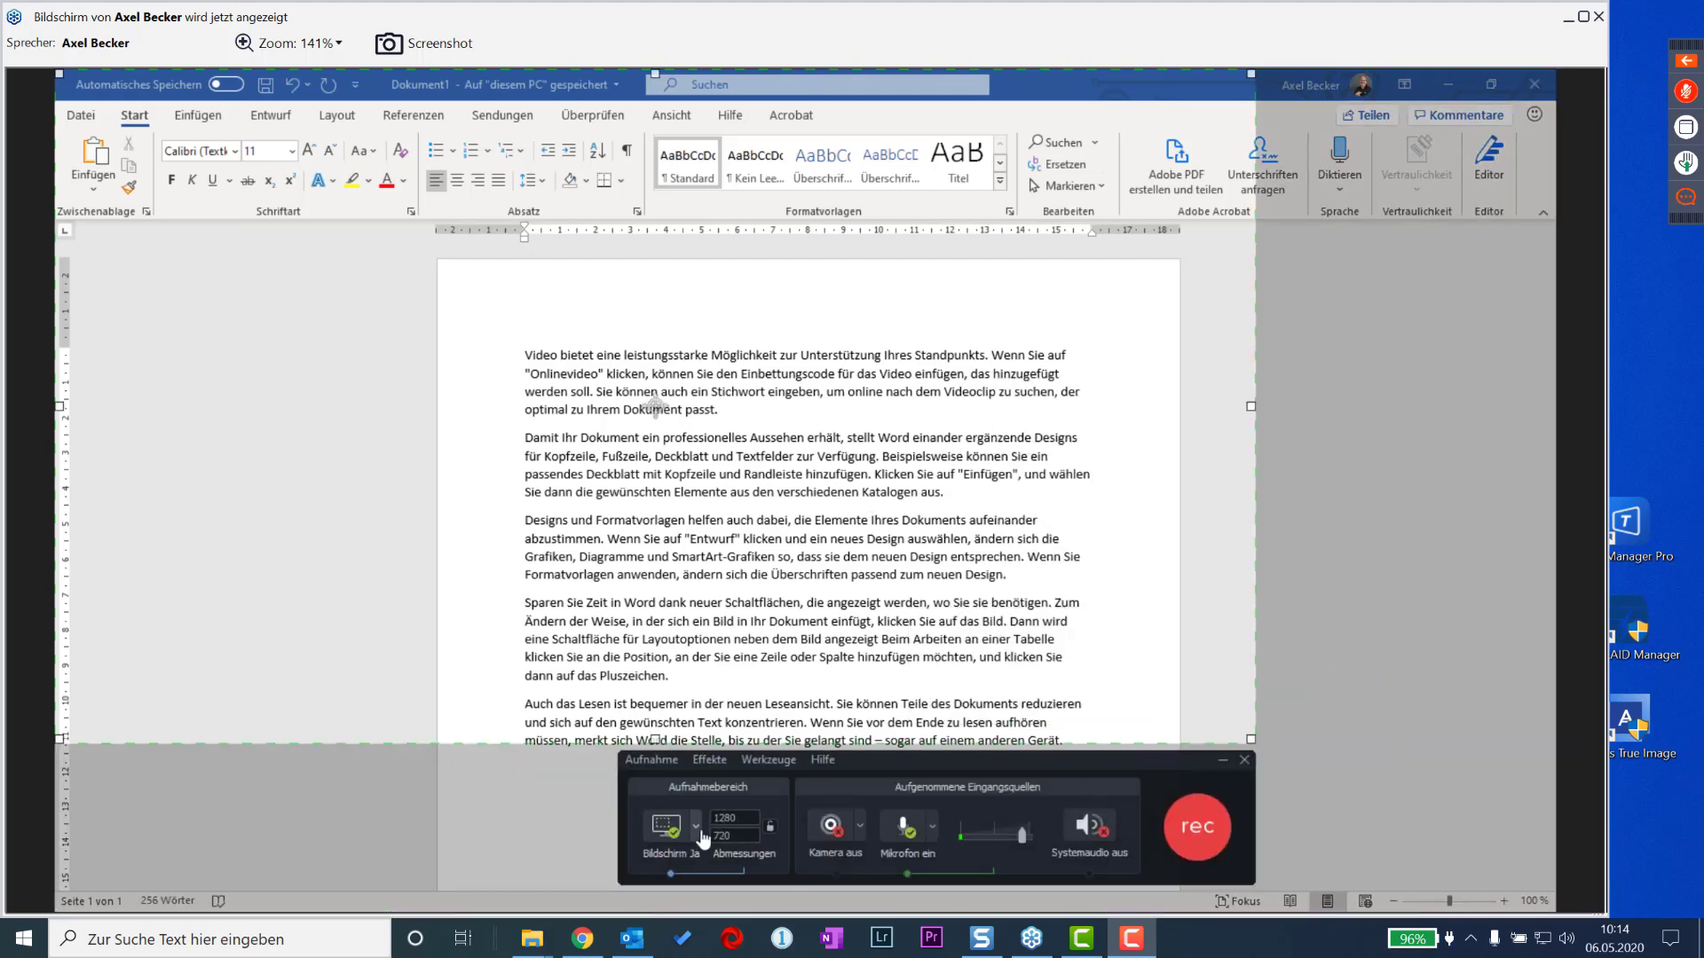
left_click(696, 824)
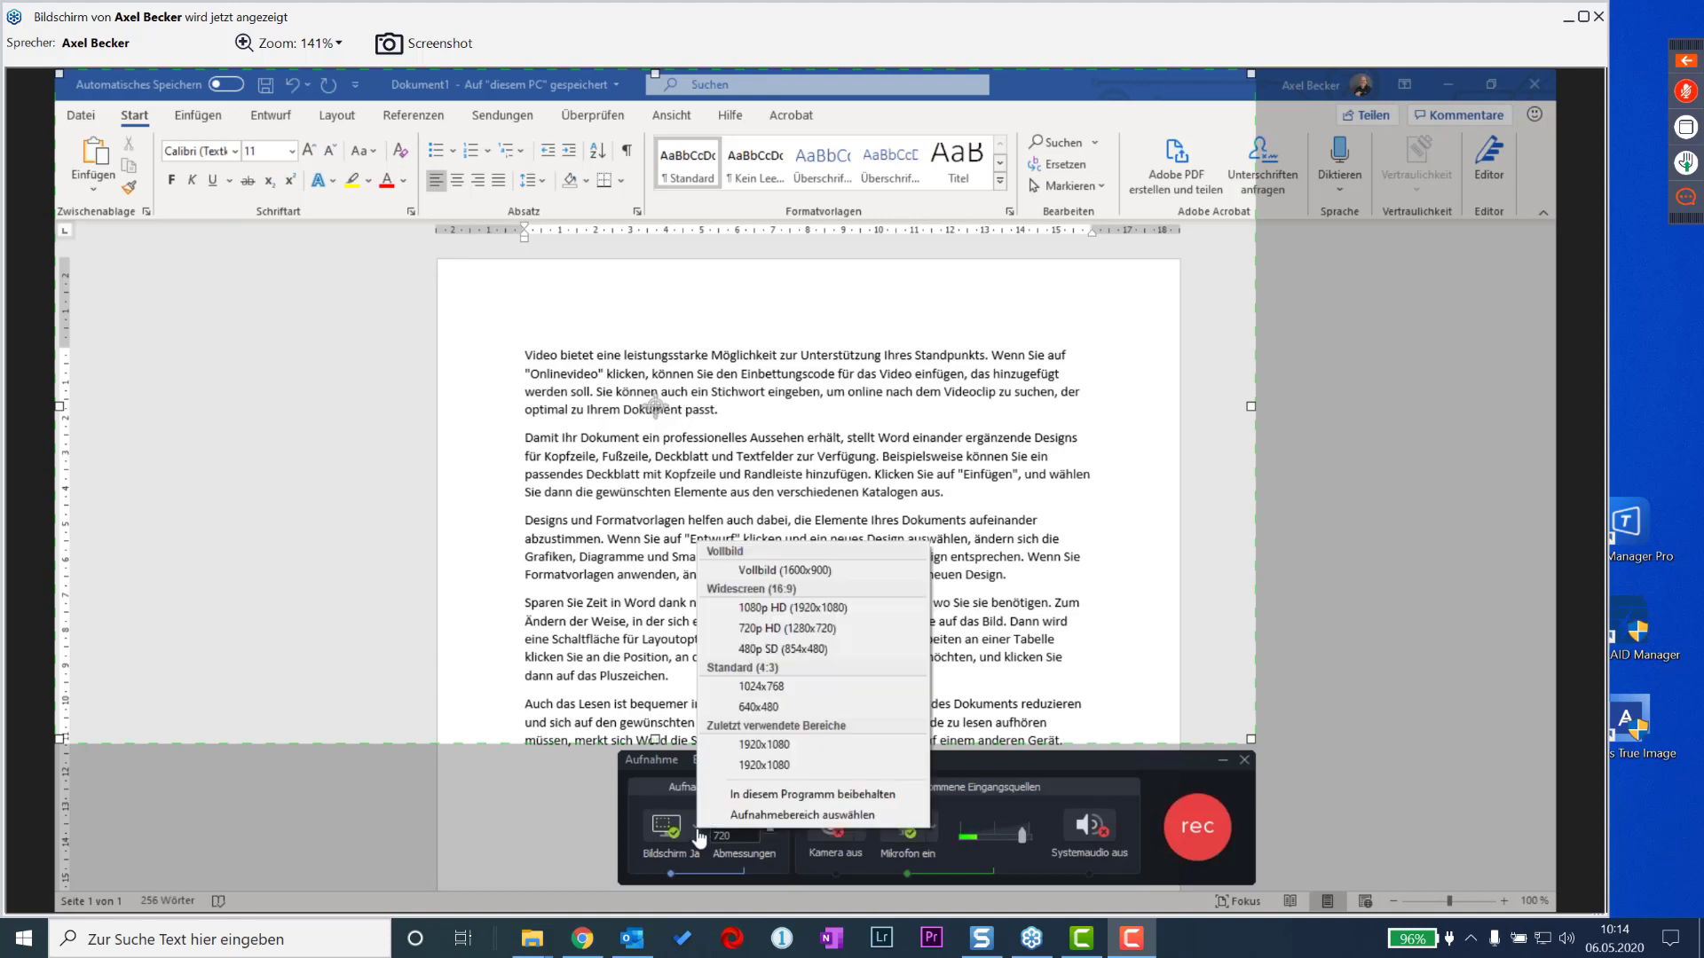
left_click(806, 570)
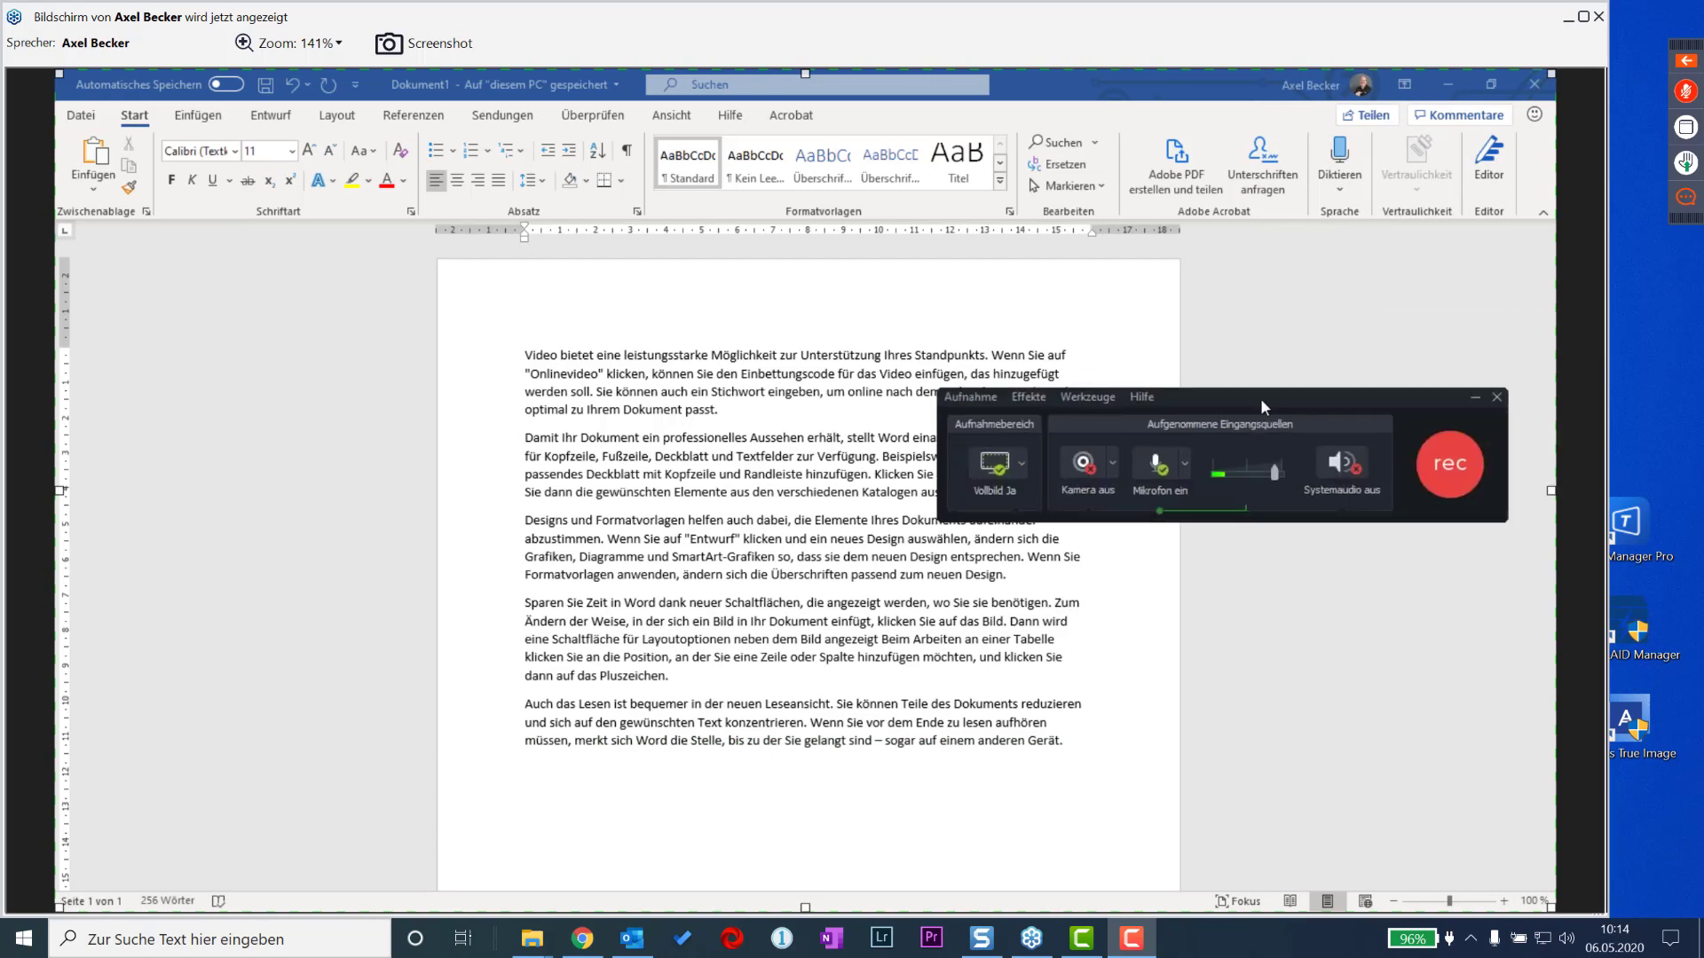
left_click_drag(1289, 393, 1196, 421)
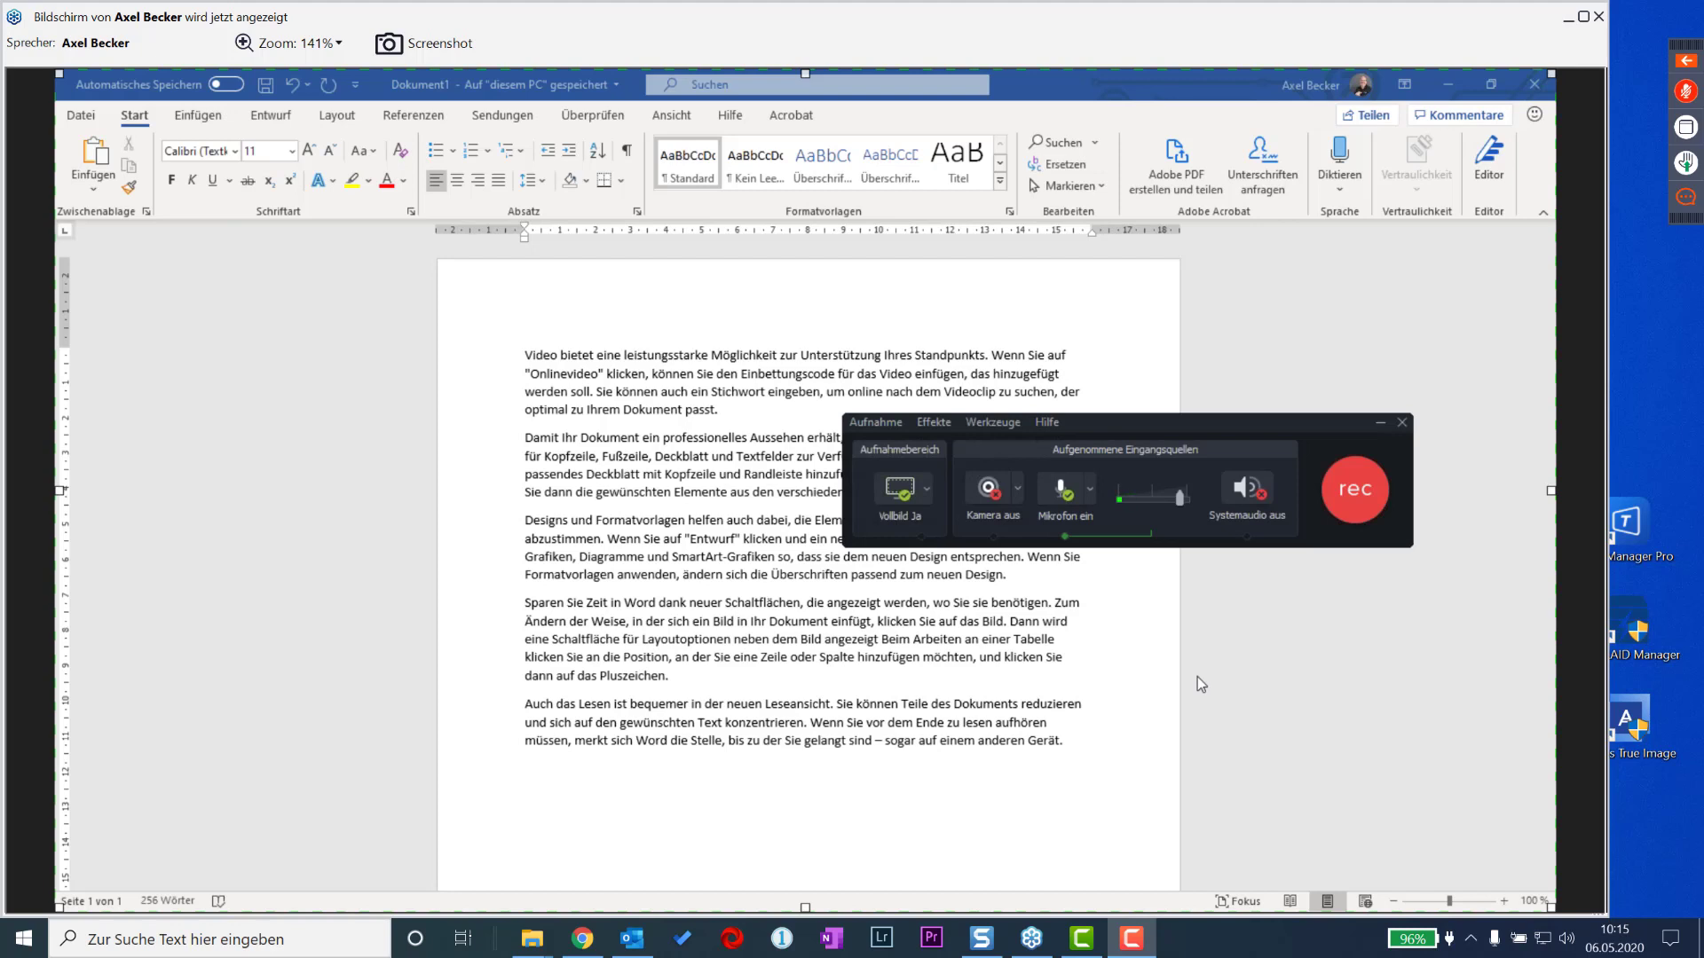
- Review the recorder's available microphone sources, and switch the screen capture off and back on
left_click(1091, 488)
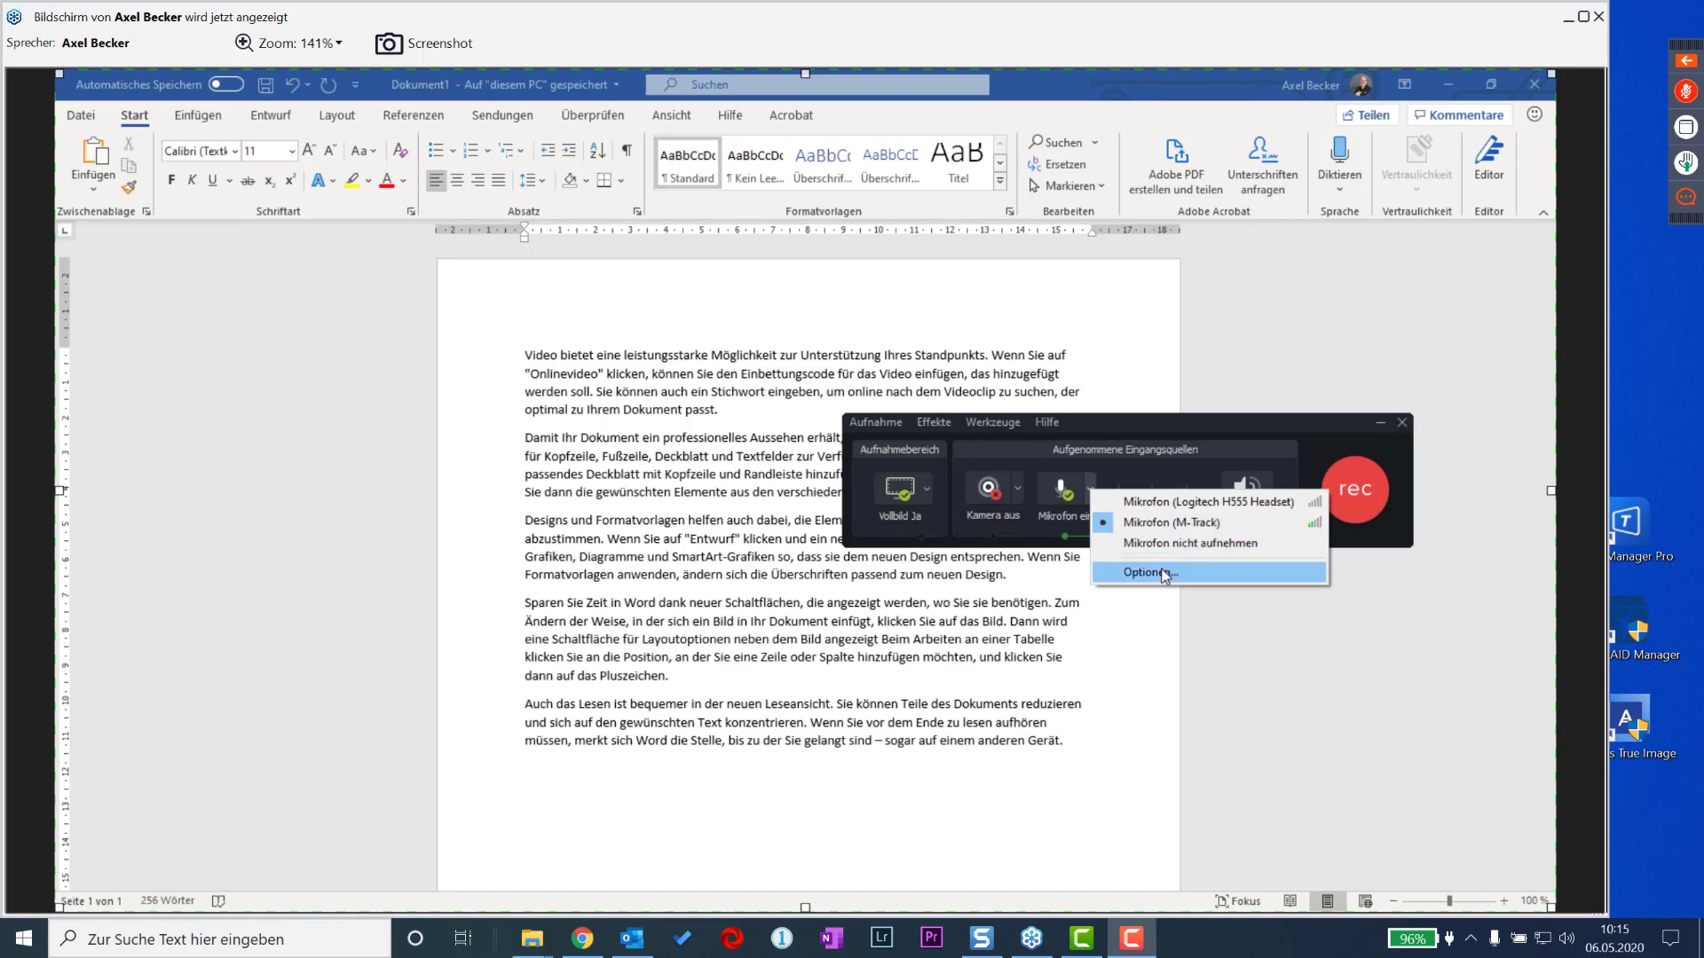
left_click(1102, 426)
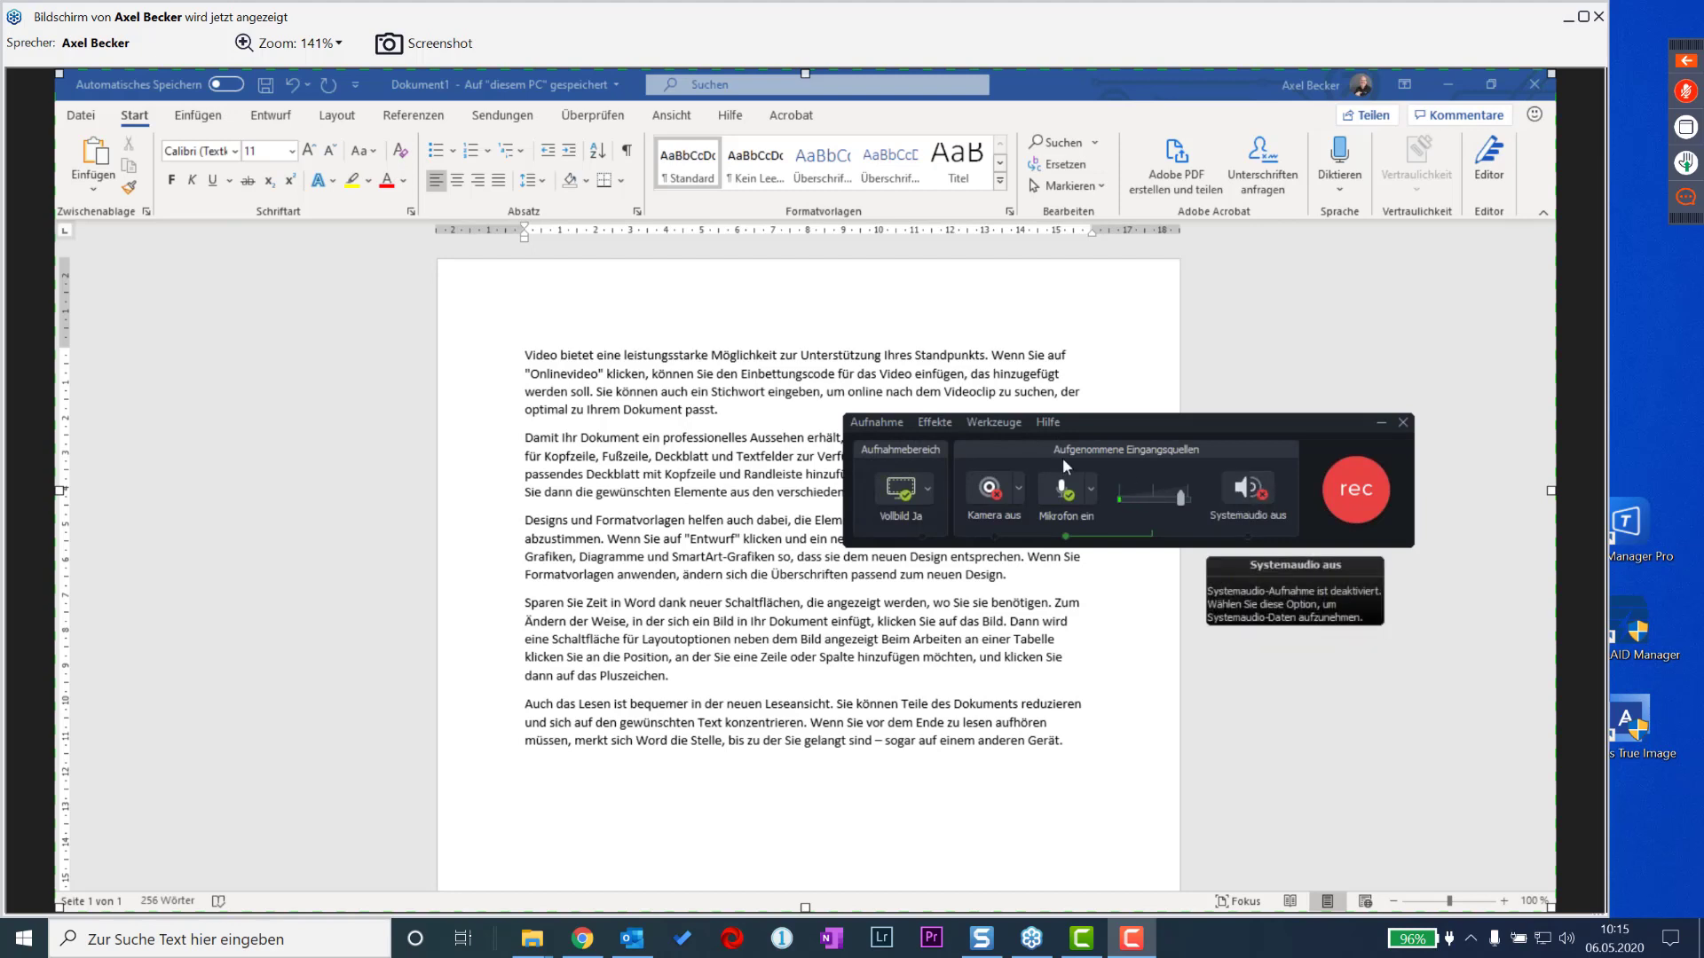
left_click(898, 491)
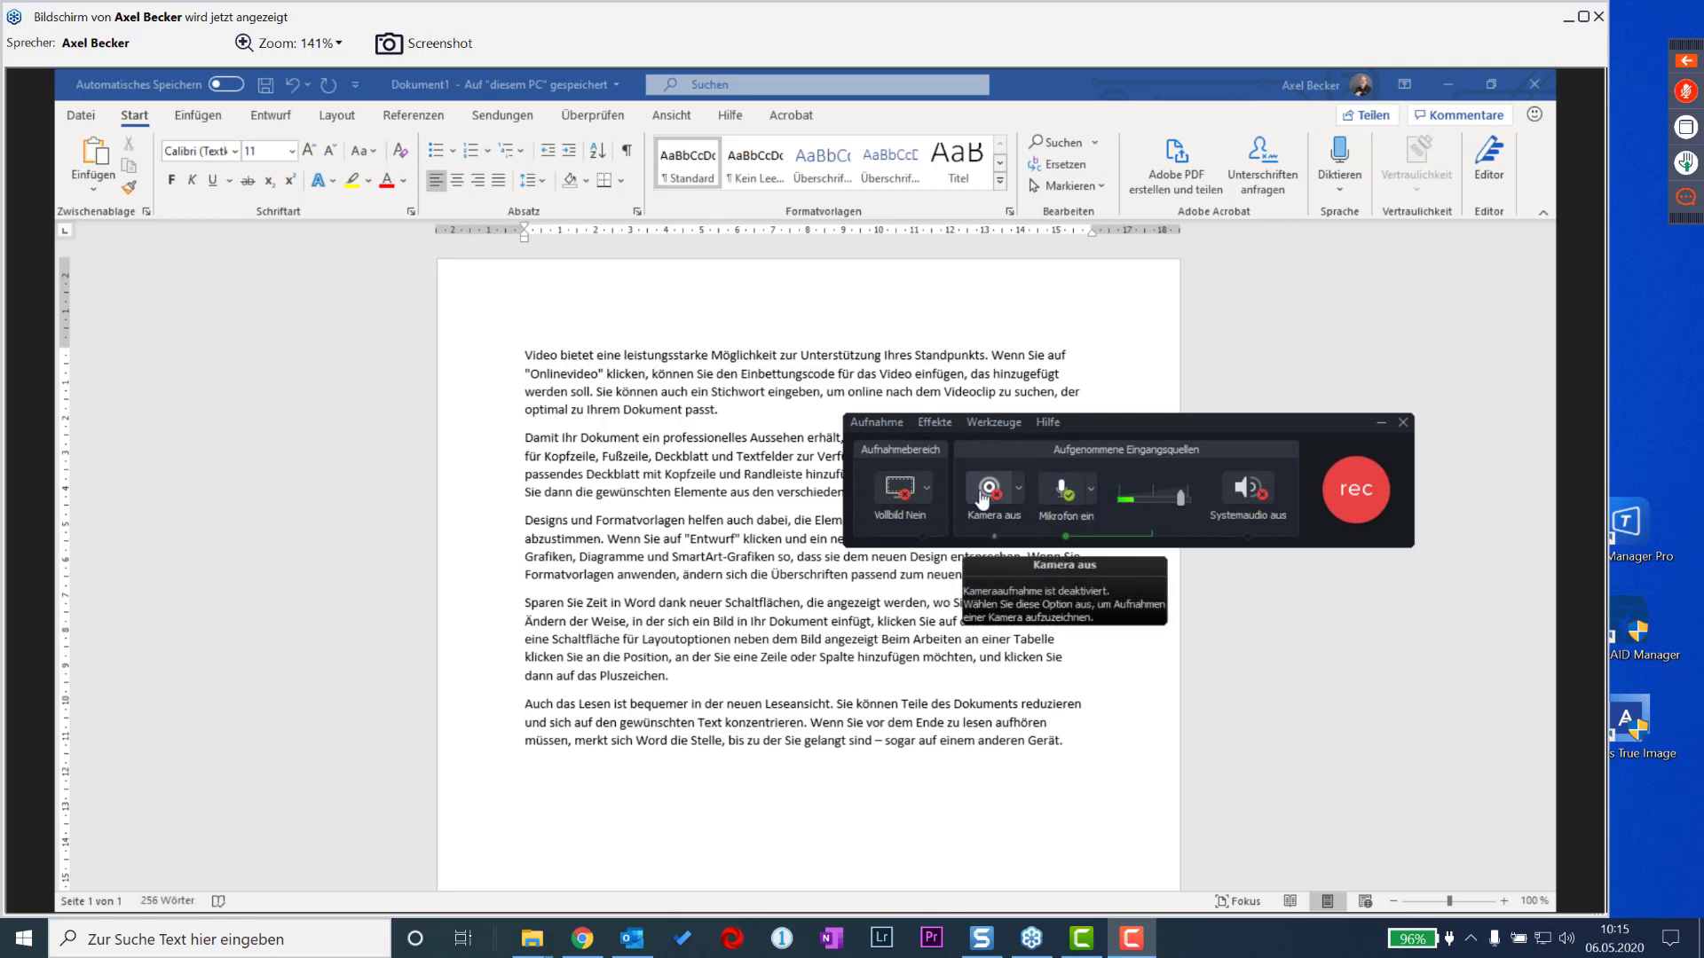
left_click(893, 499)
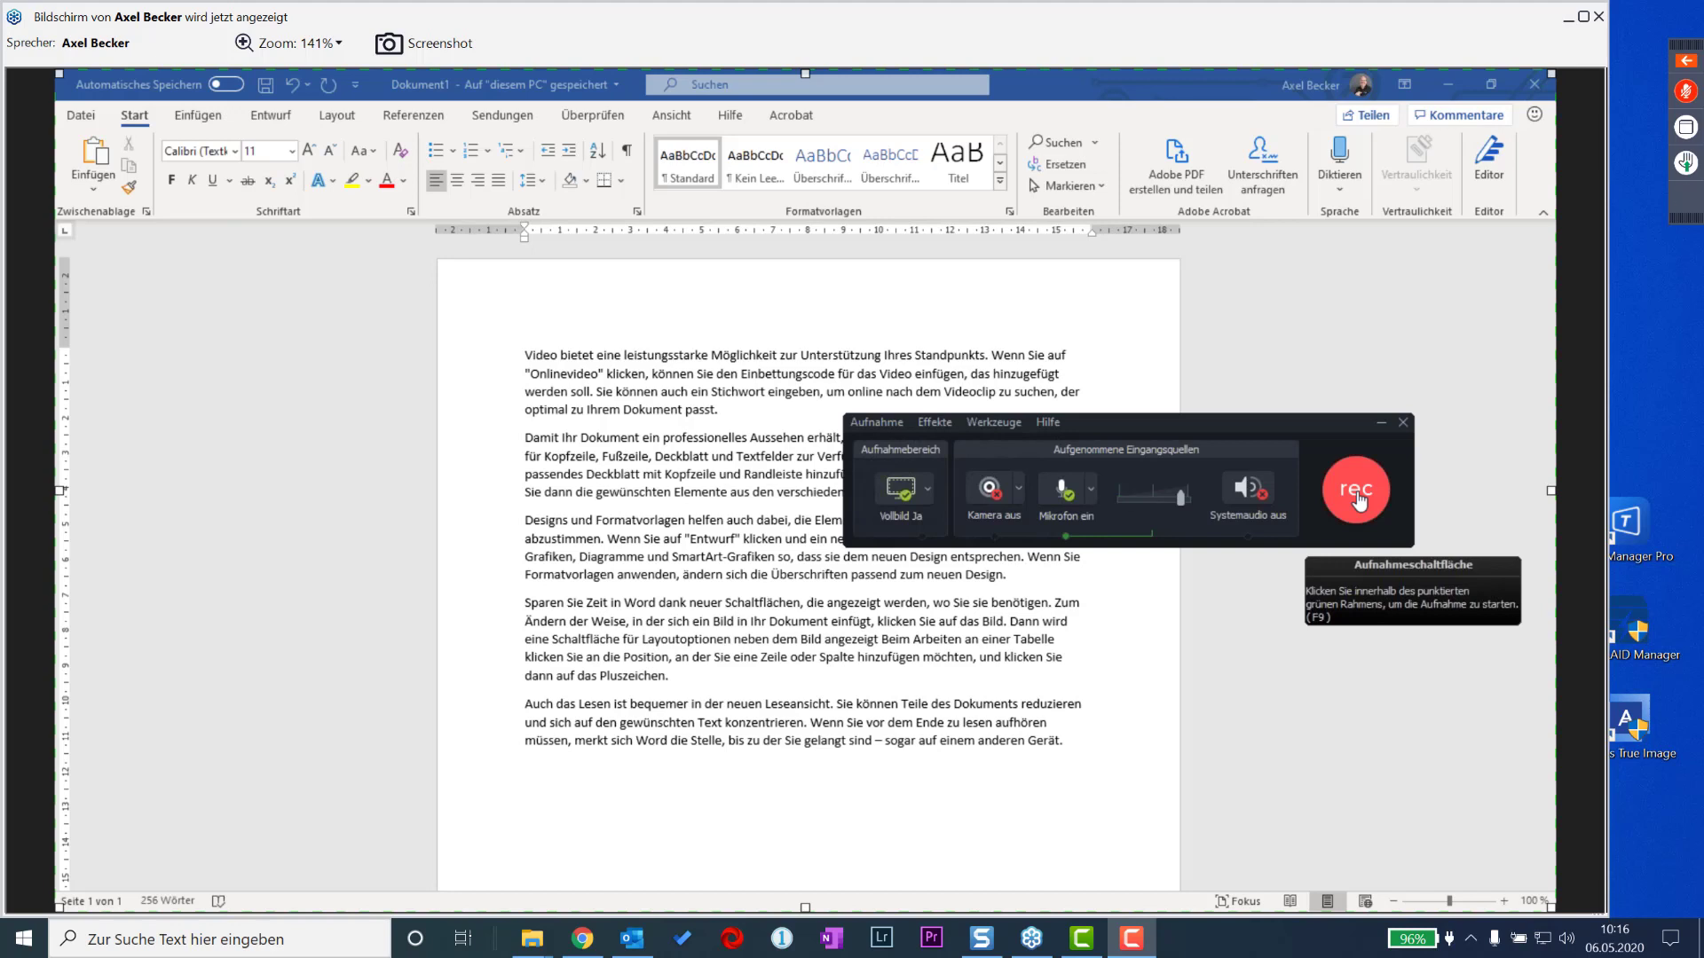
left_click(1091, 488)
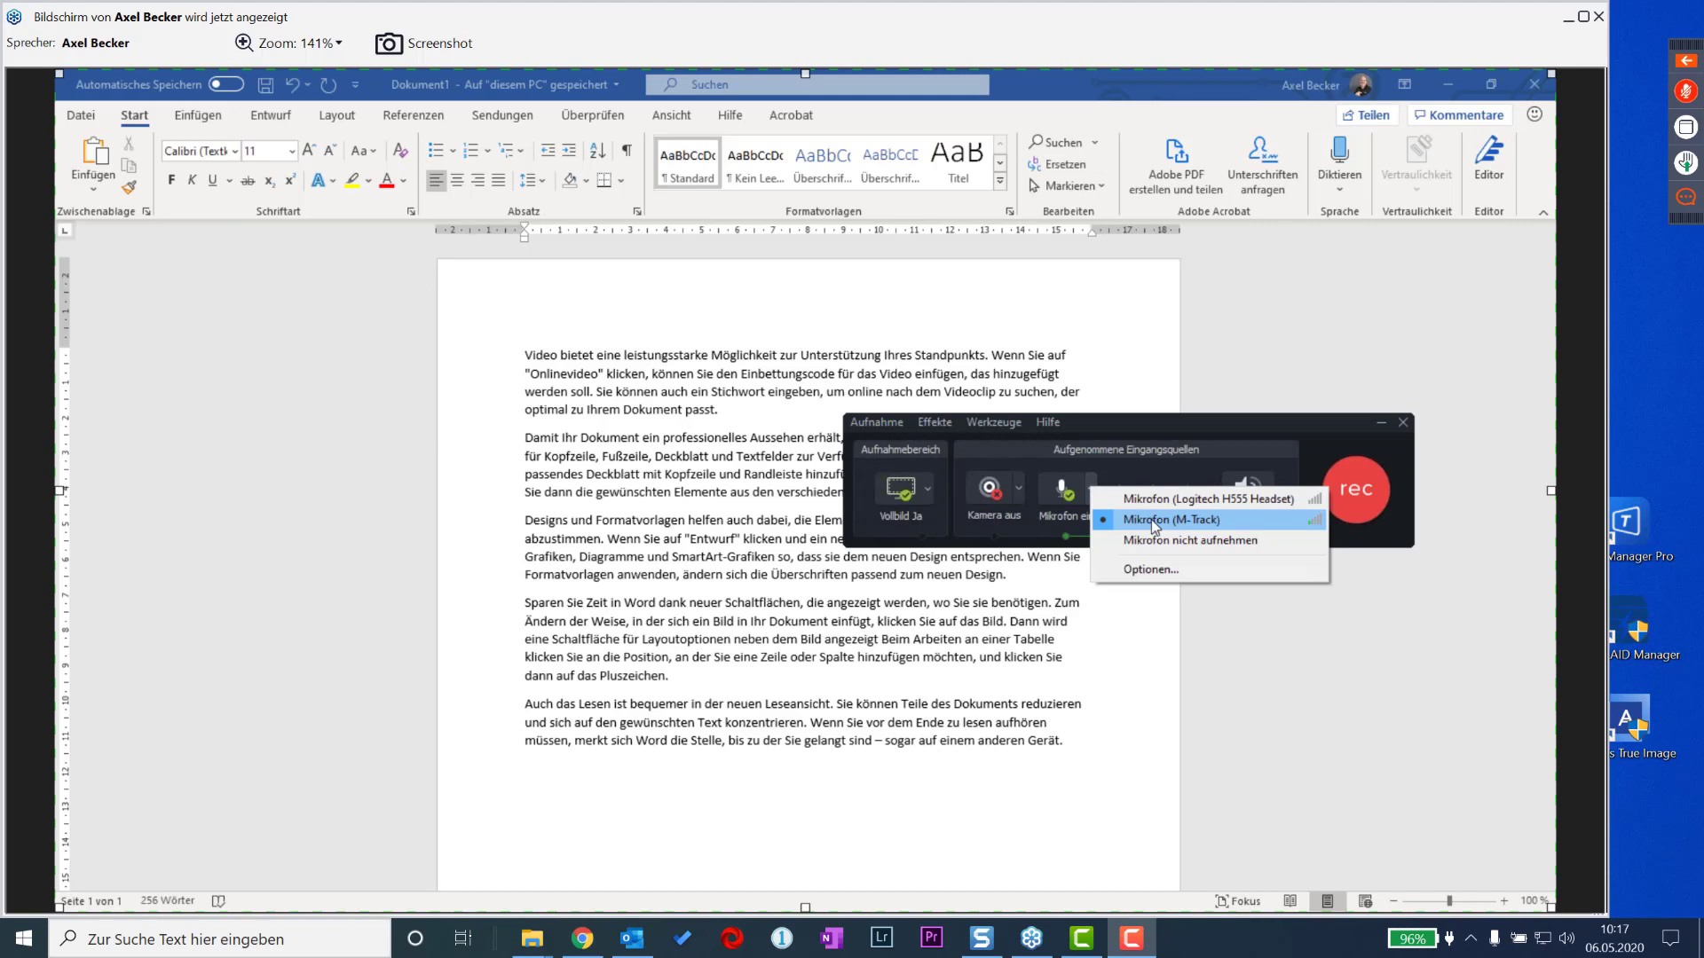
left_click(1252, 418)
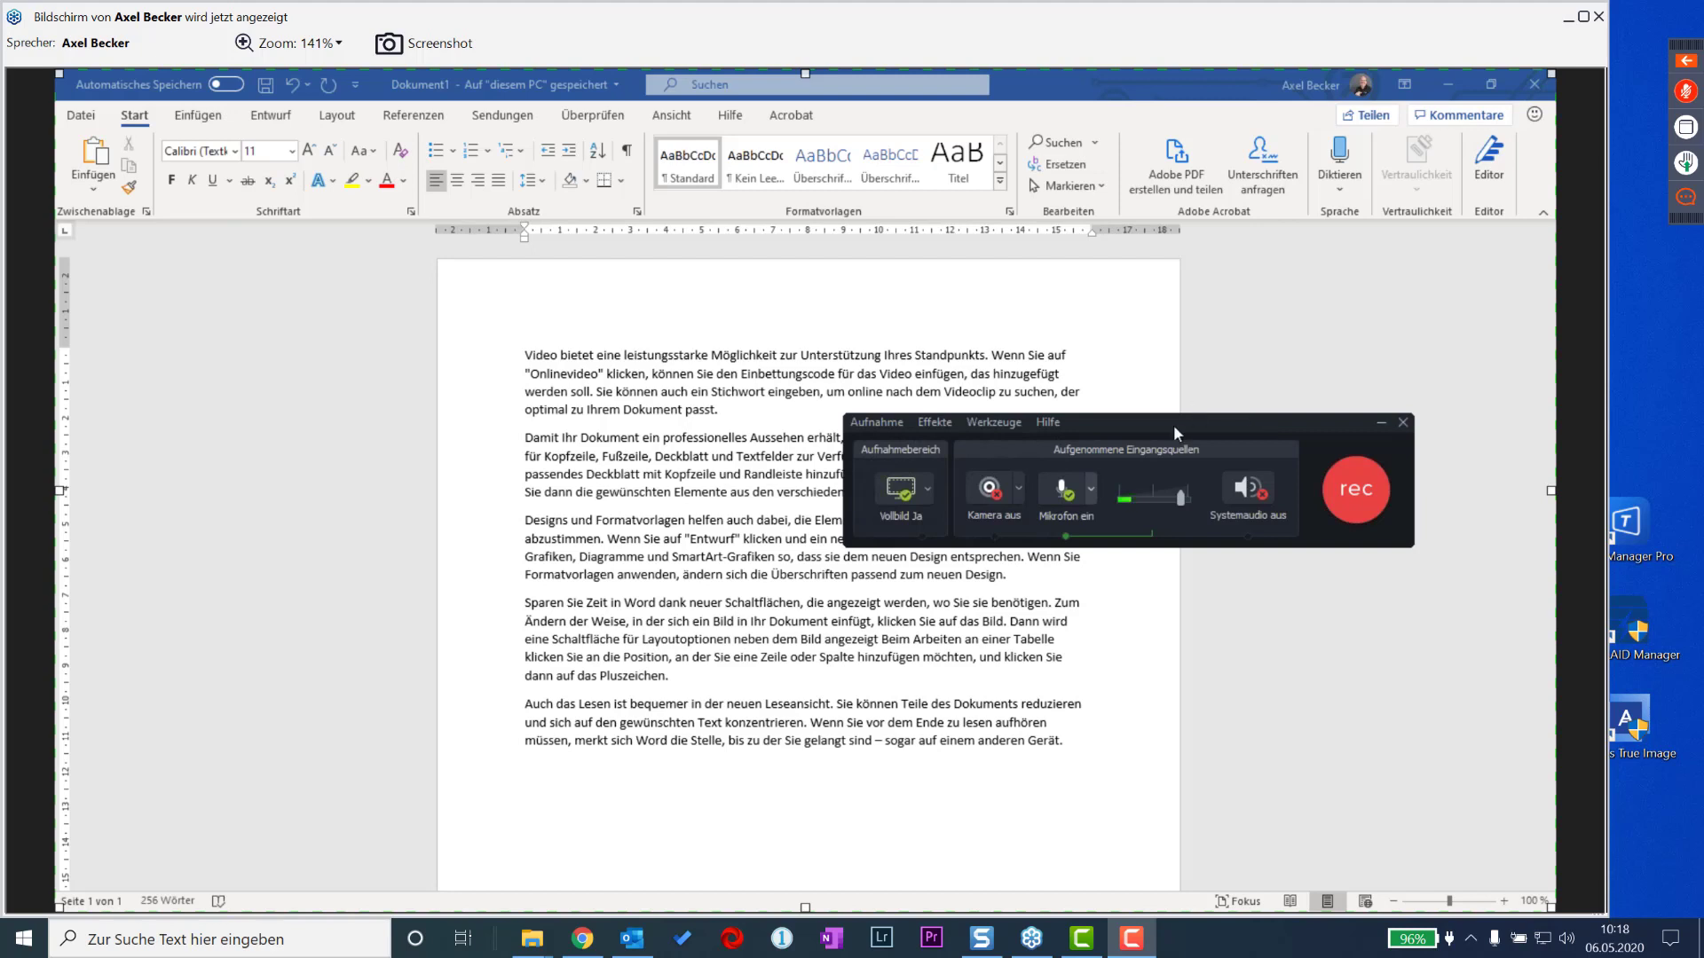
- Move the recorder window aside over the Word document and start the full-screen recording with the microphone on
left_click_drag(1173, 425, 1601, 448)
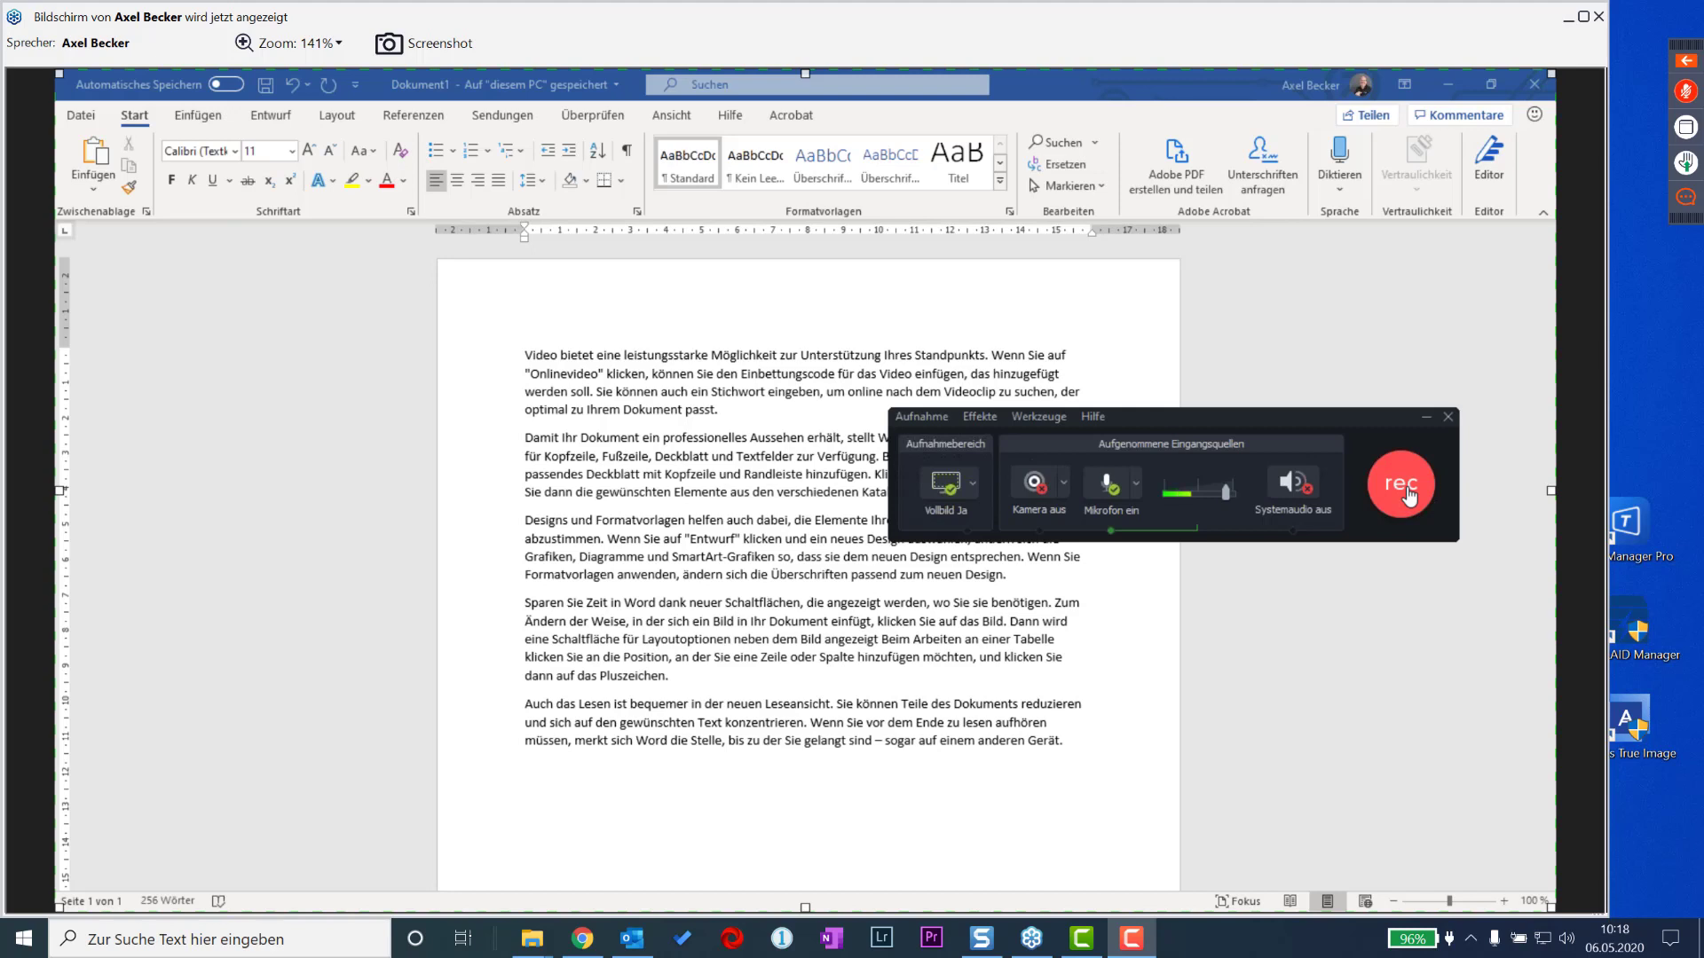
left_click(1404, 488)
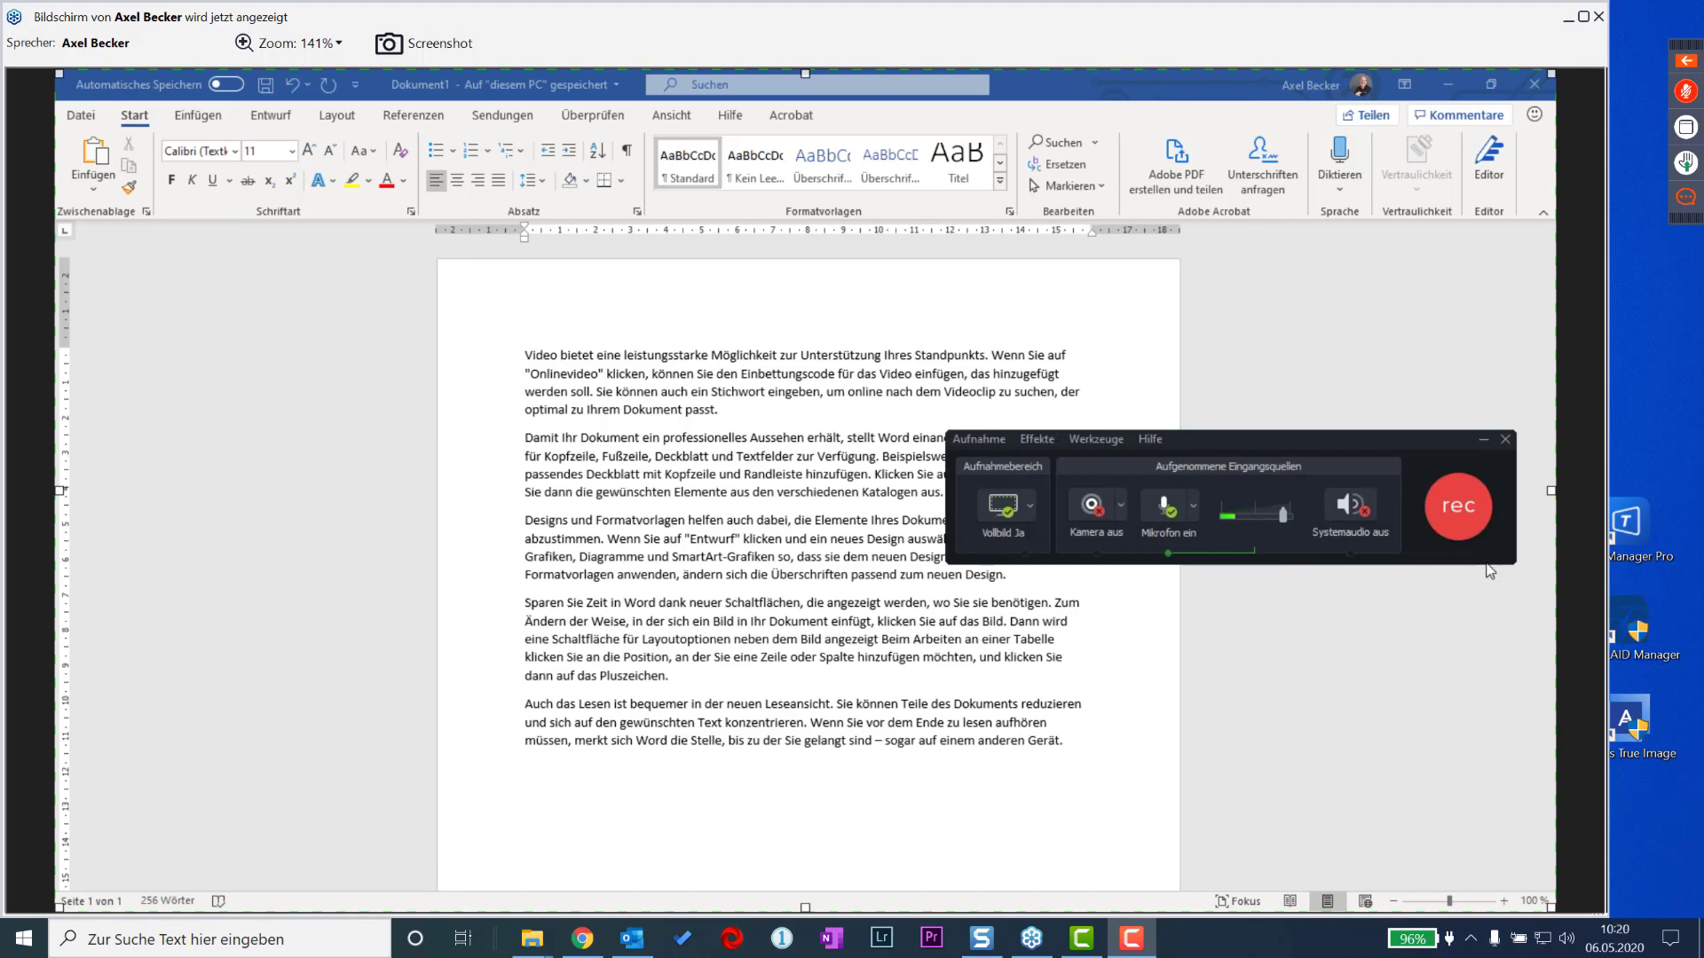
left_click(1455, 509)
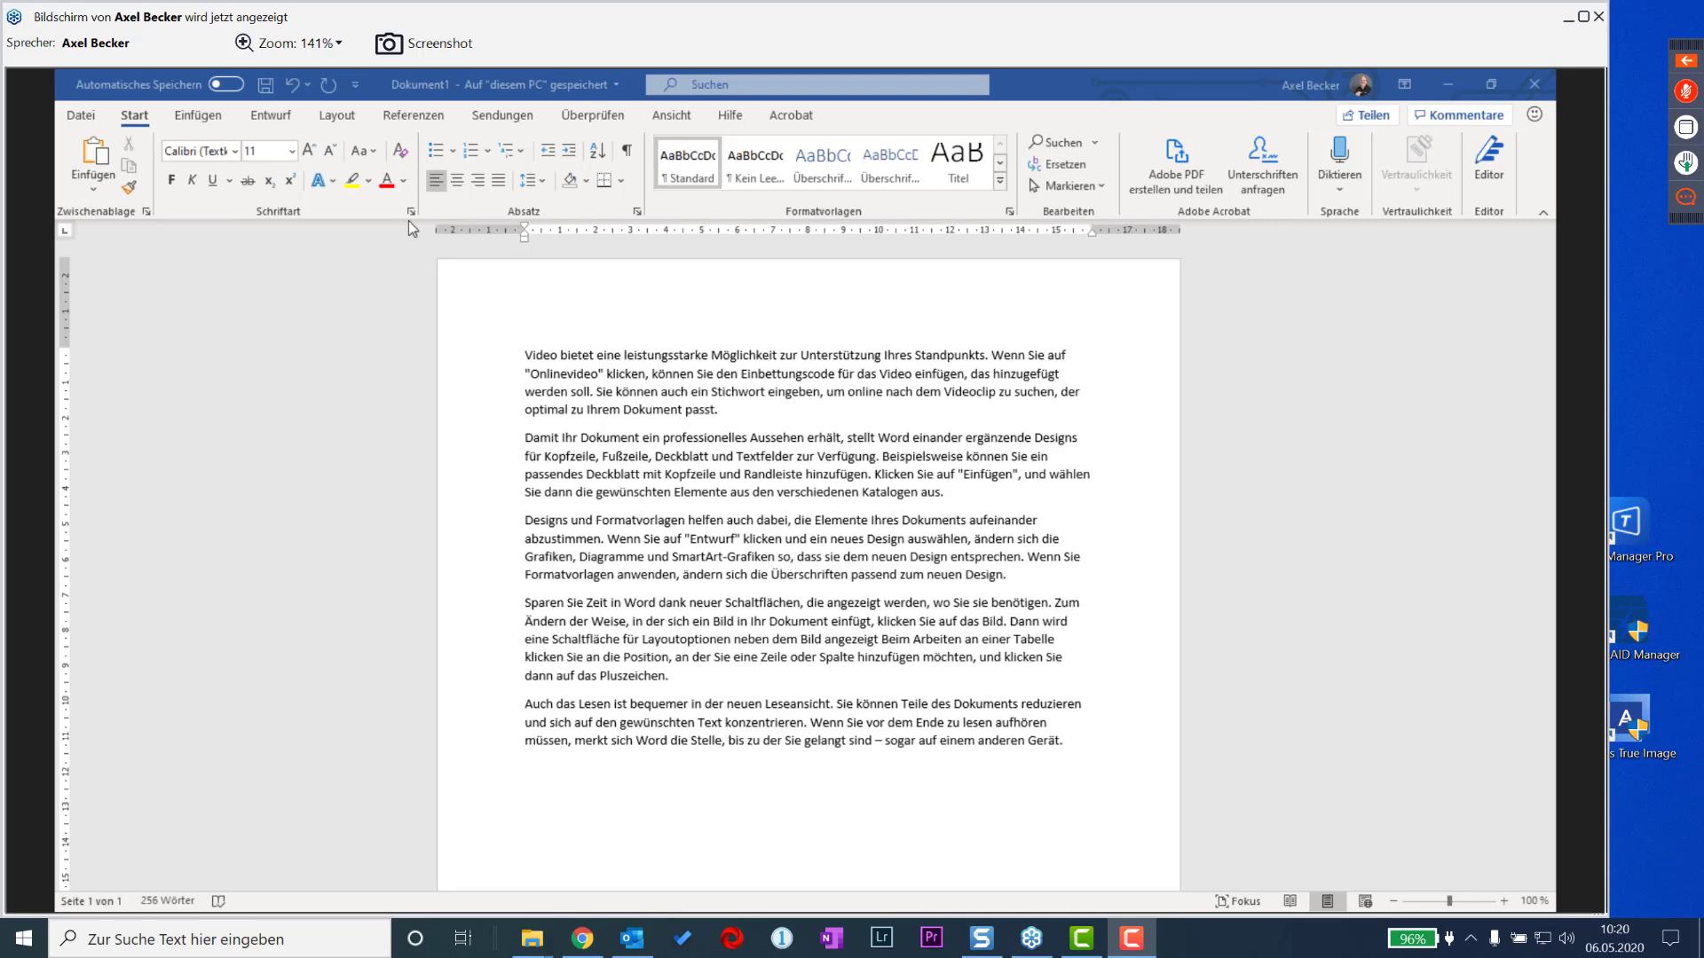
- While recording, set the Word document's page margins to Schmal and its orientation to Querformat
left_click(338, 115)
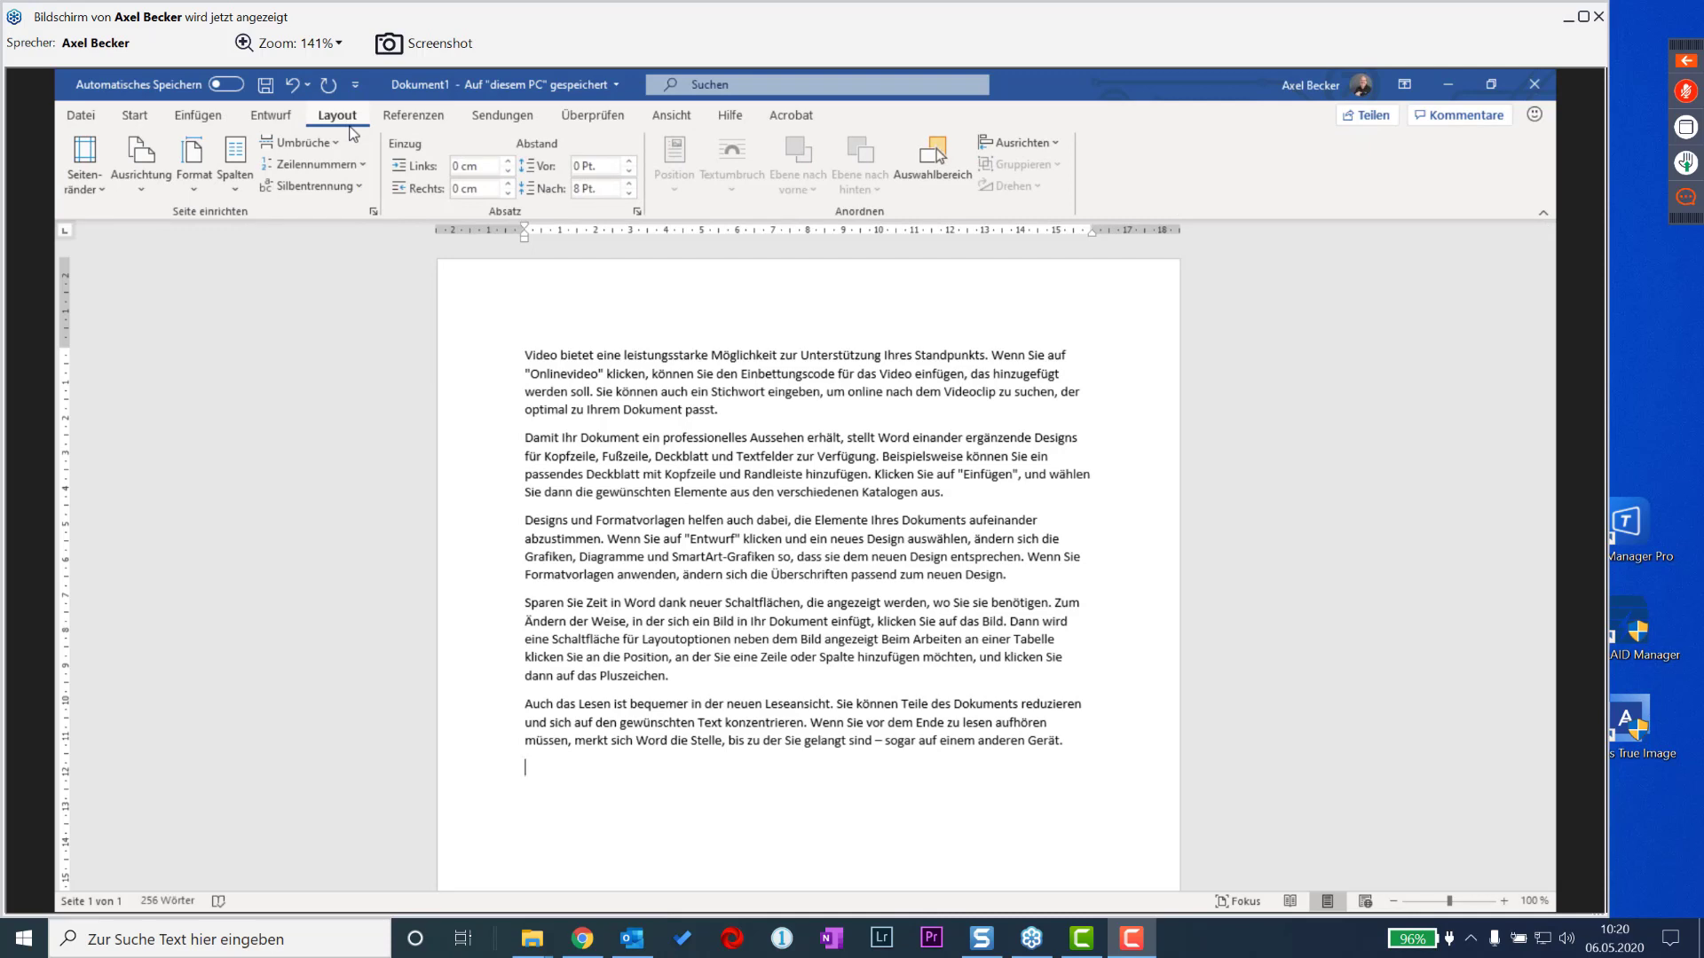
left_click(104, 194)
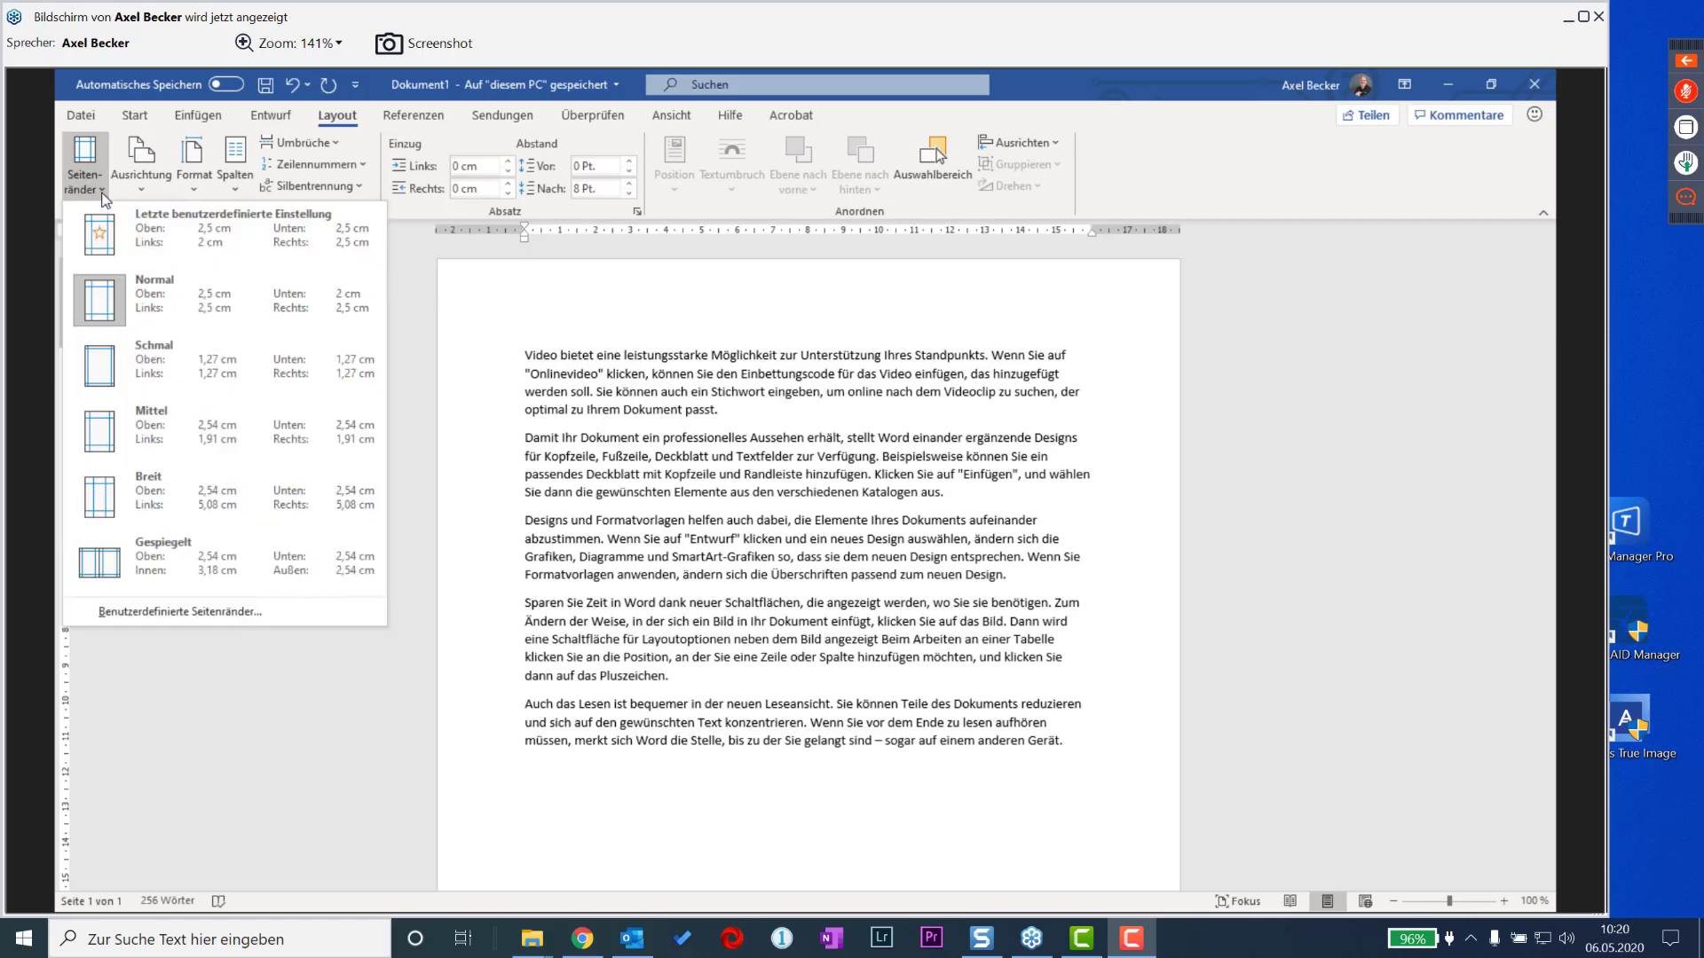
left_click(173, 387)
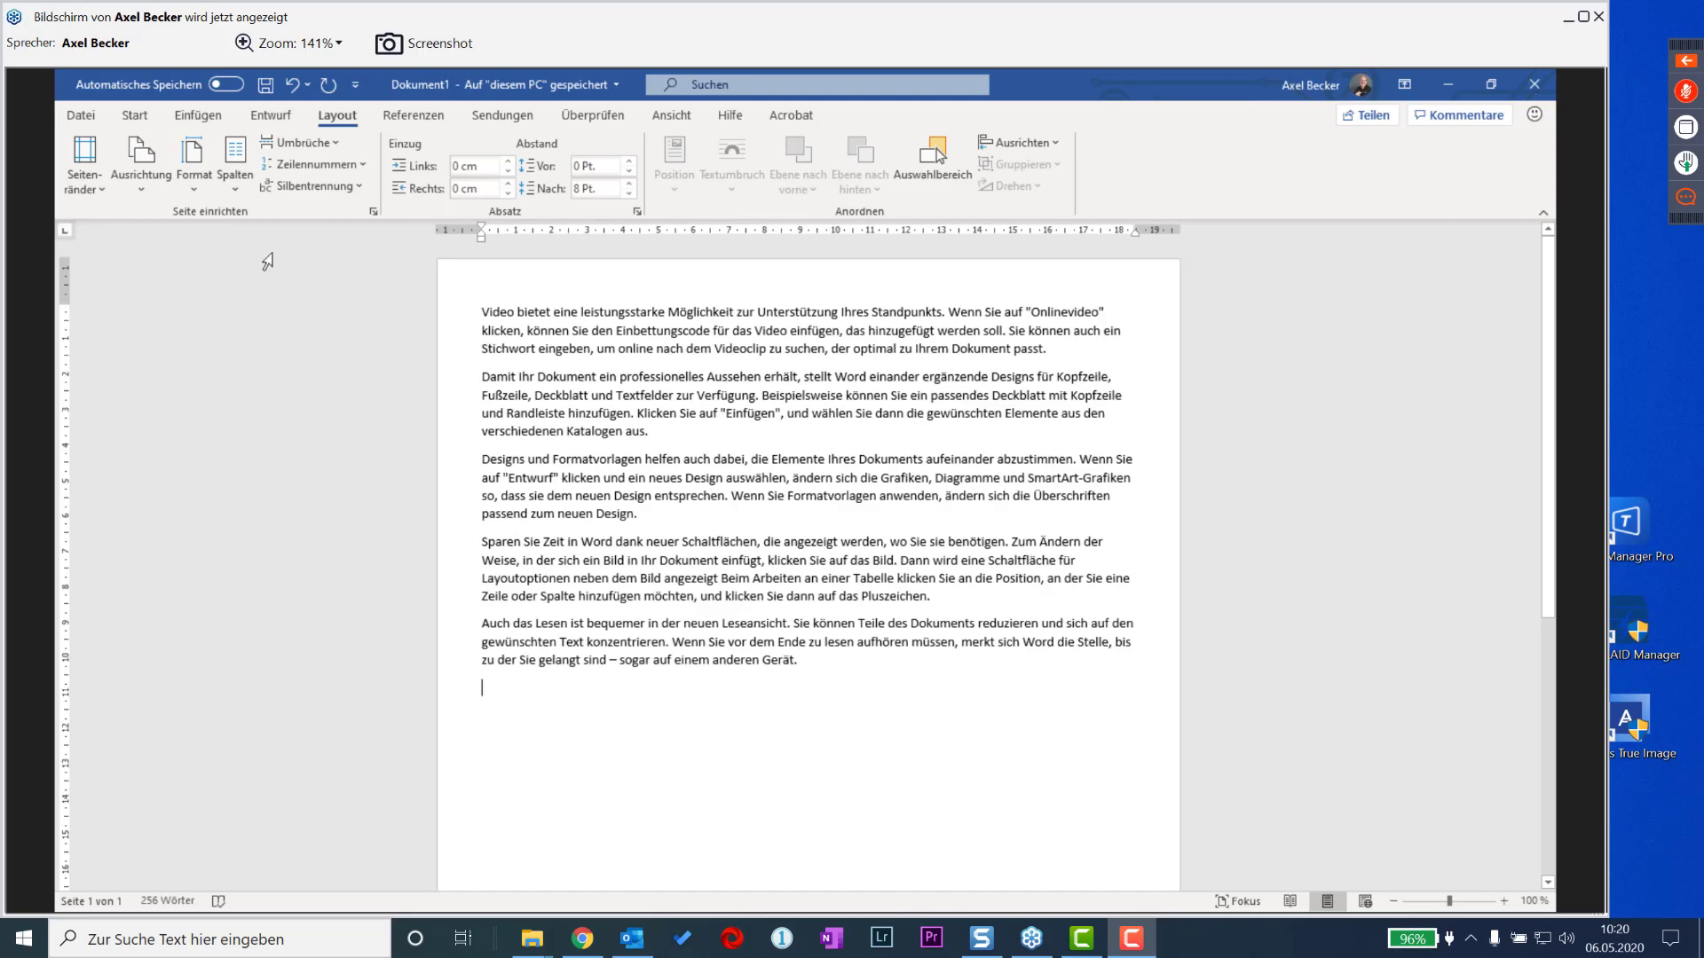
left_click(147, 190)
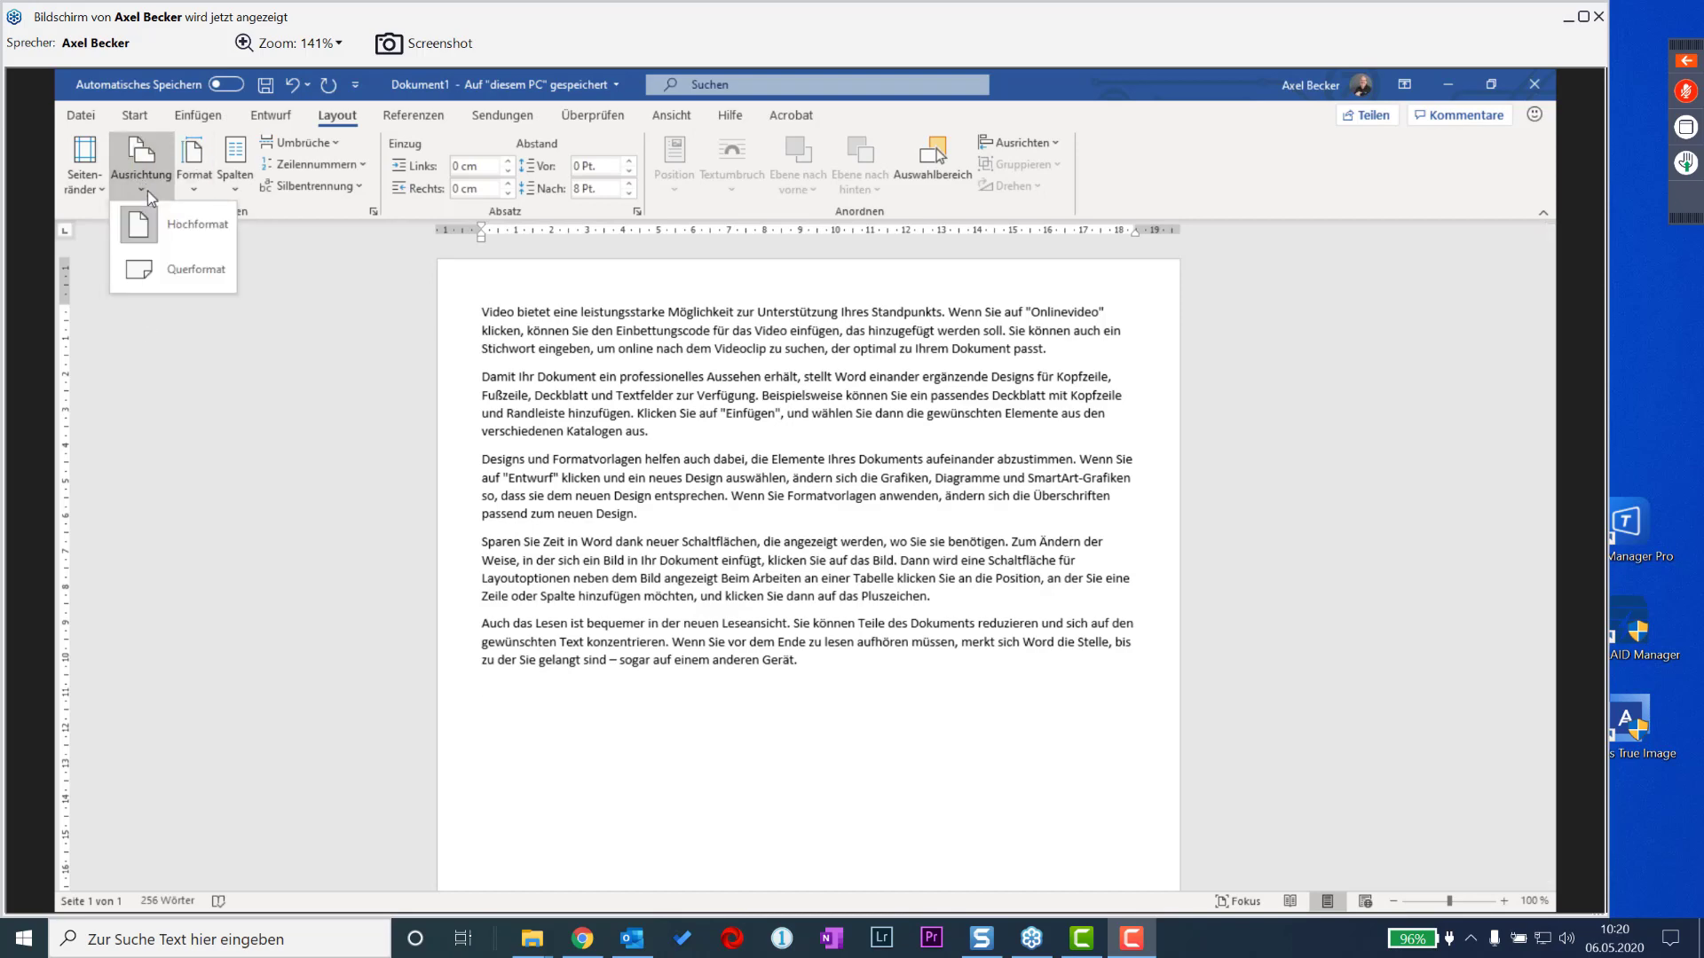
left_click(195, 286)
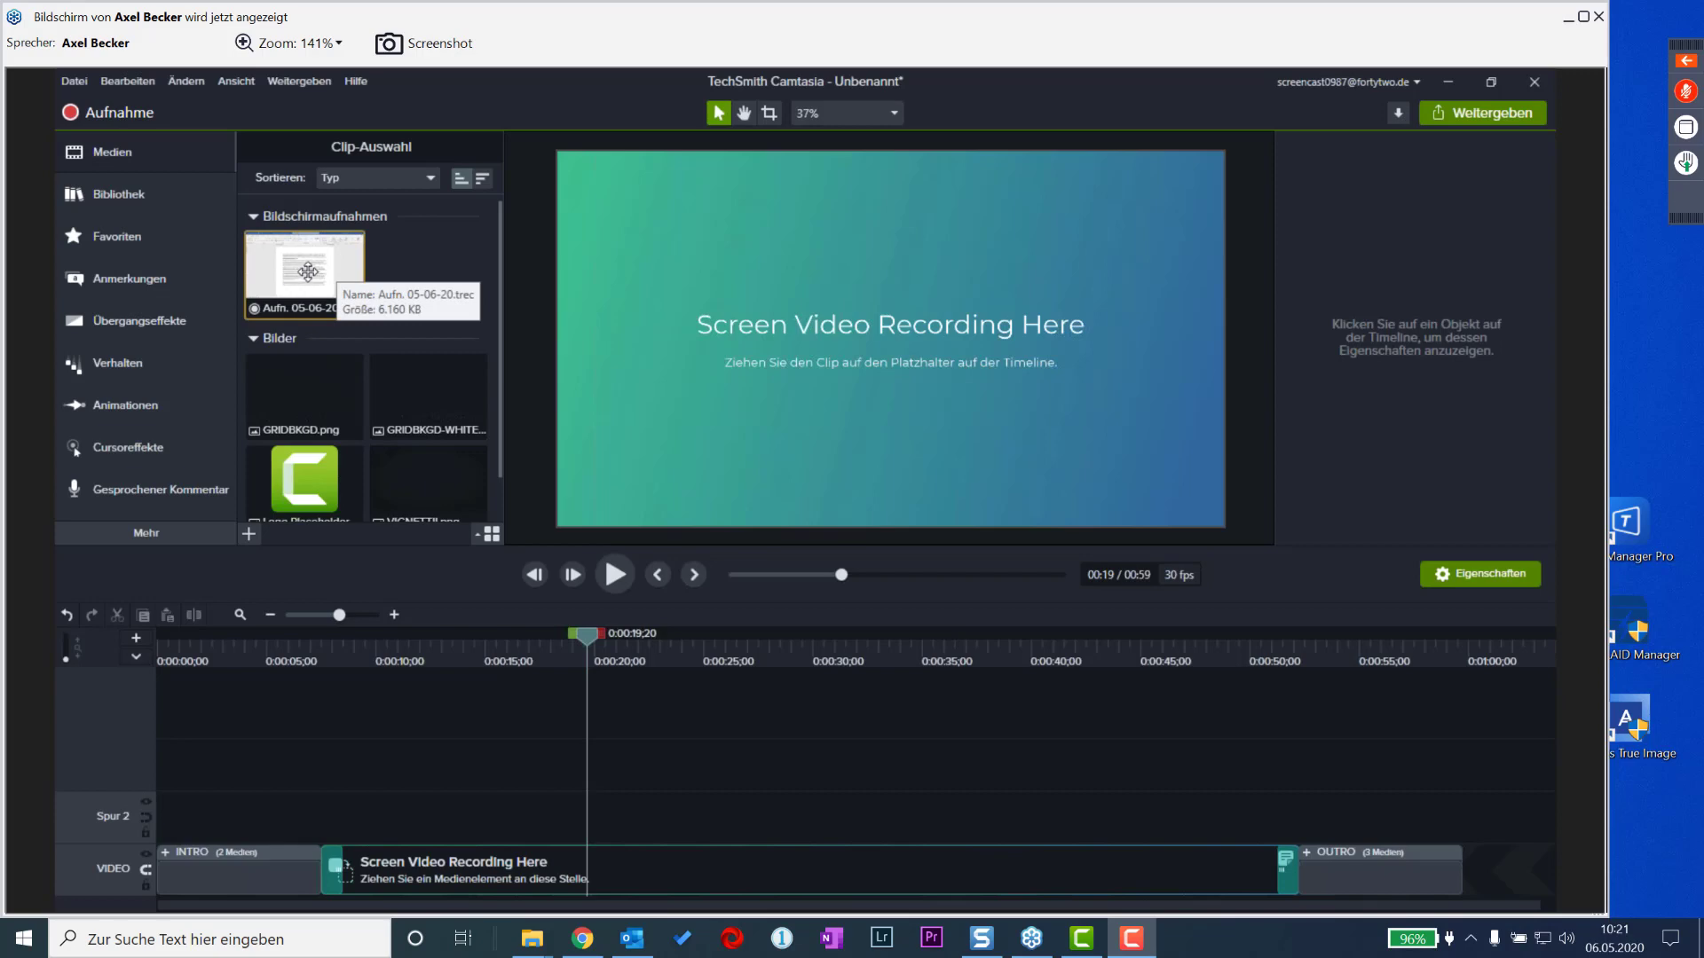
- Preview the recording Aufn. 05-06-20.trec from the media bin, skim through several positions, and close the preview
double_click(307, 271)
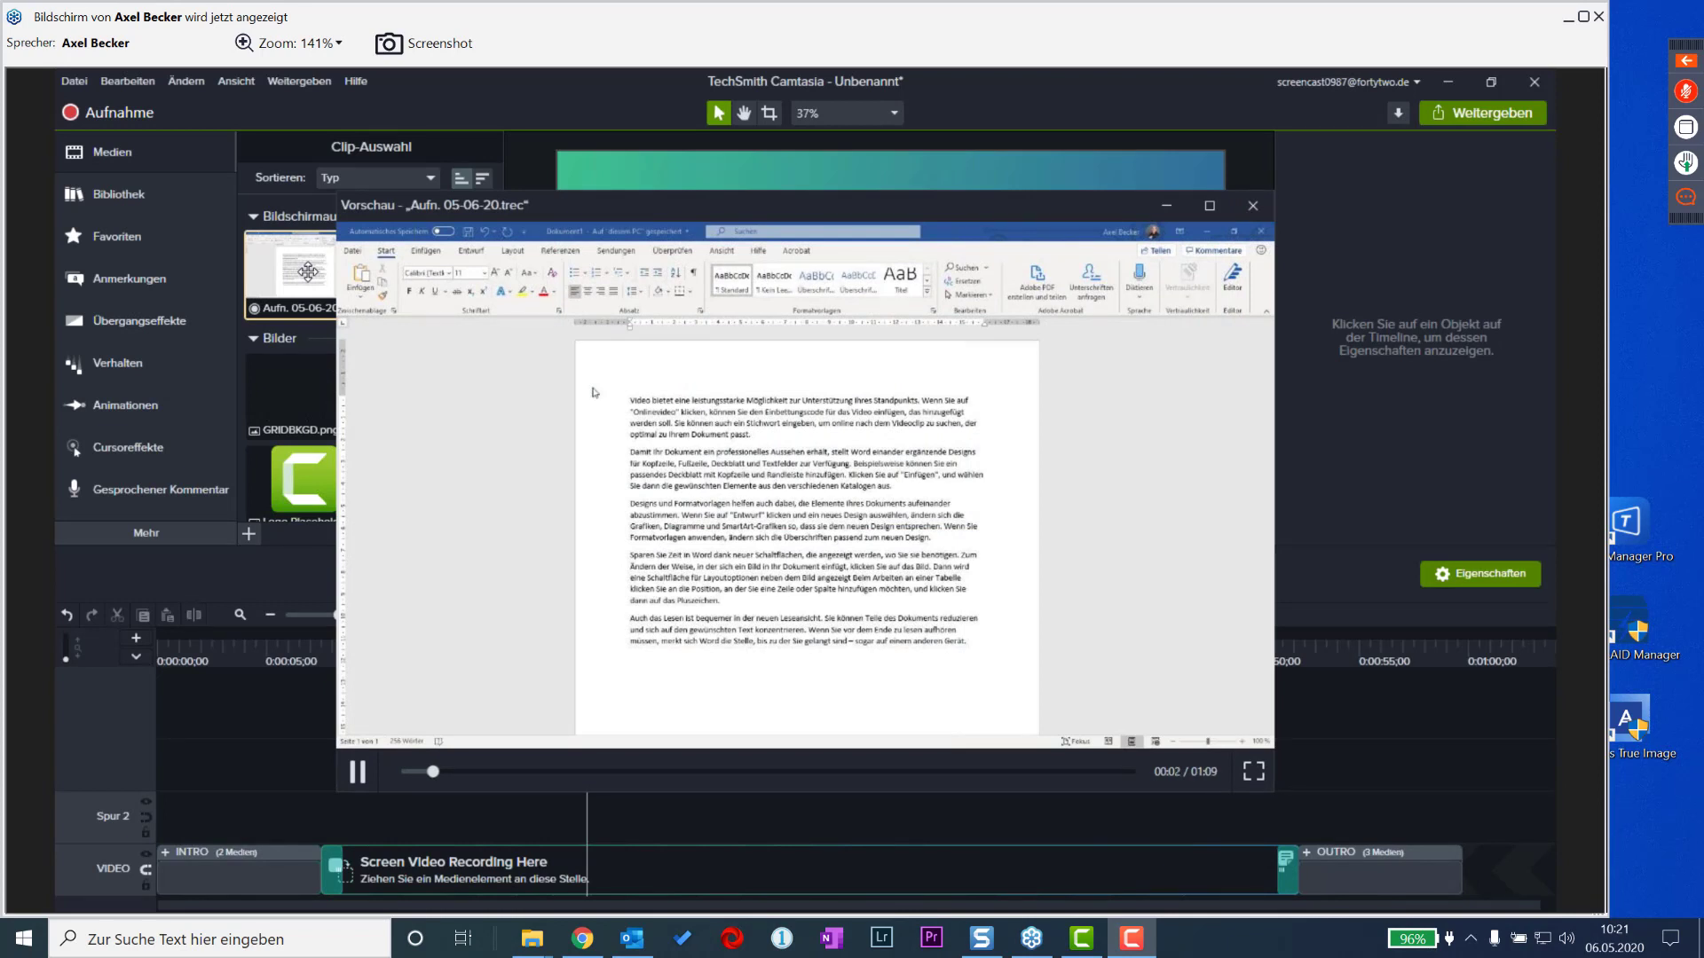
left_click_drag(443, 772, 980, 783)
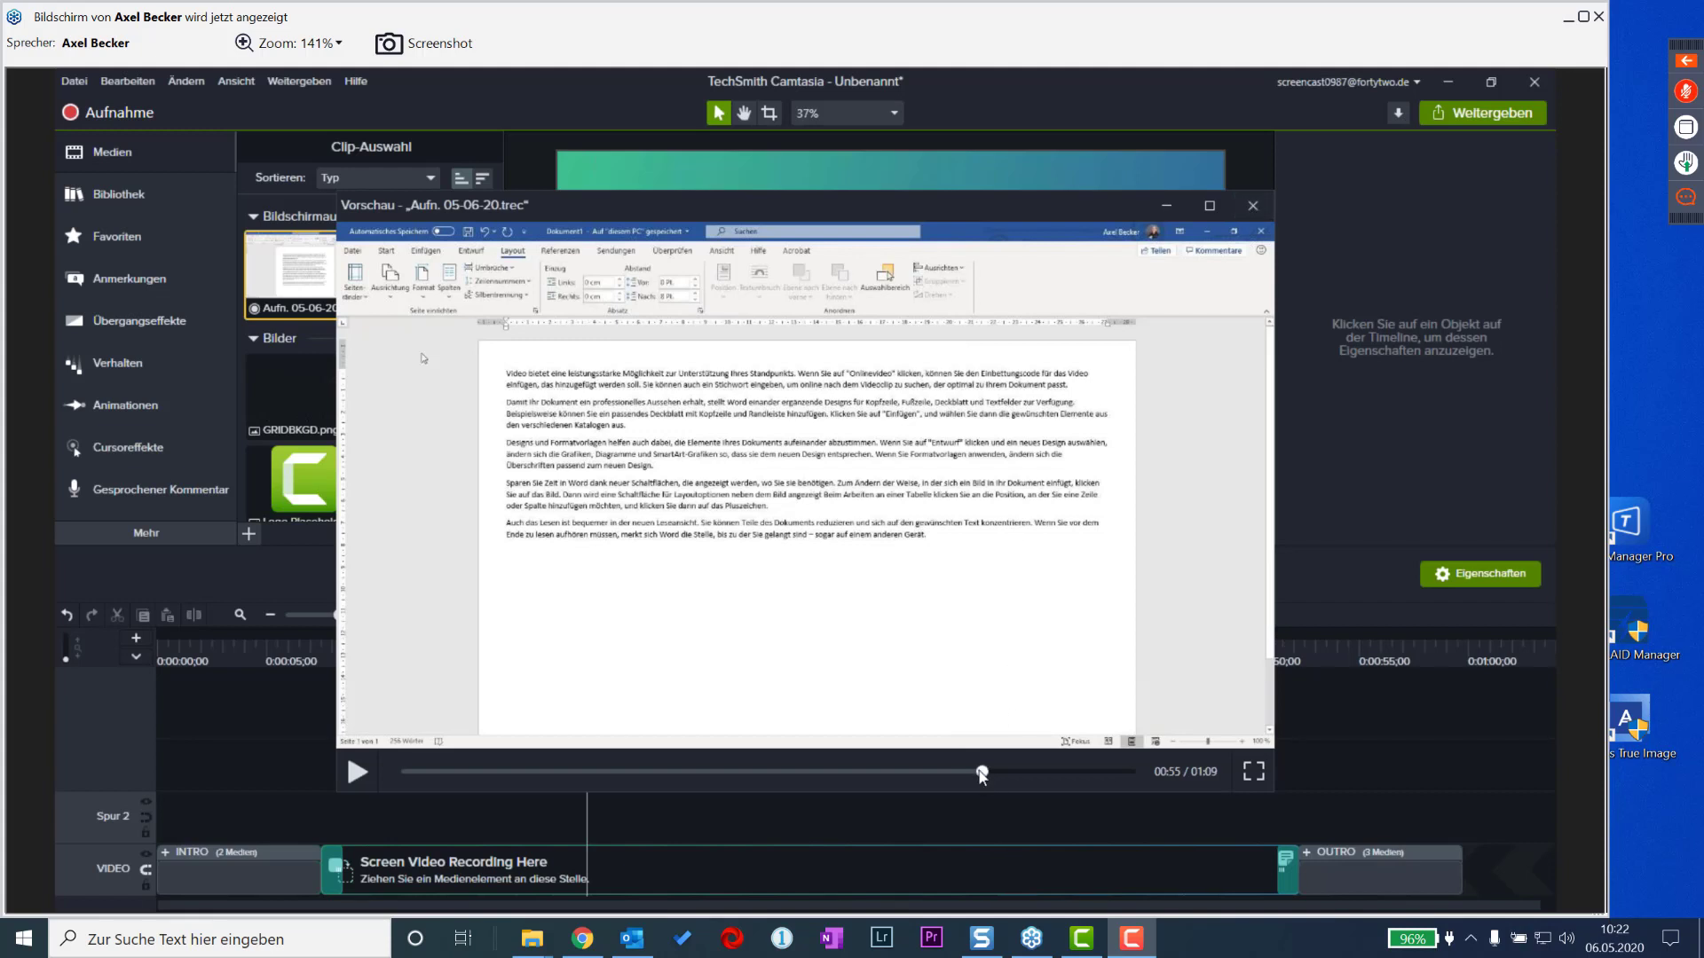
left_click(942, 772)
left_click(843, 773)
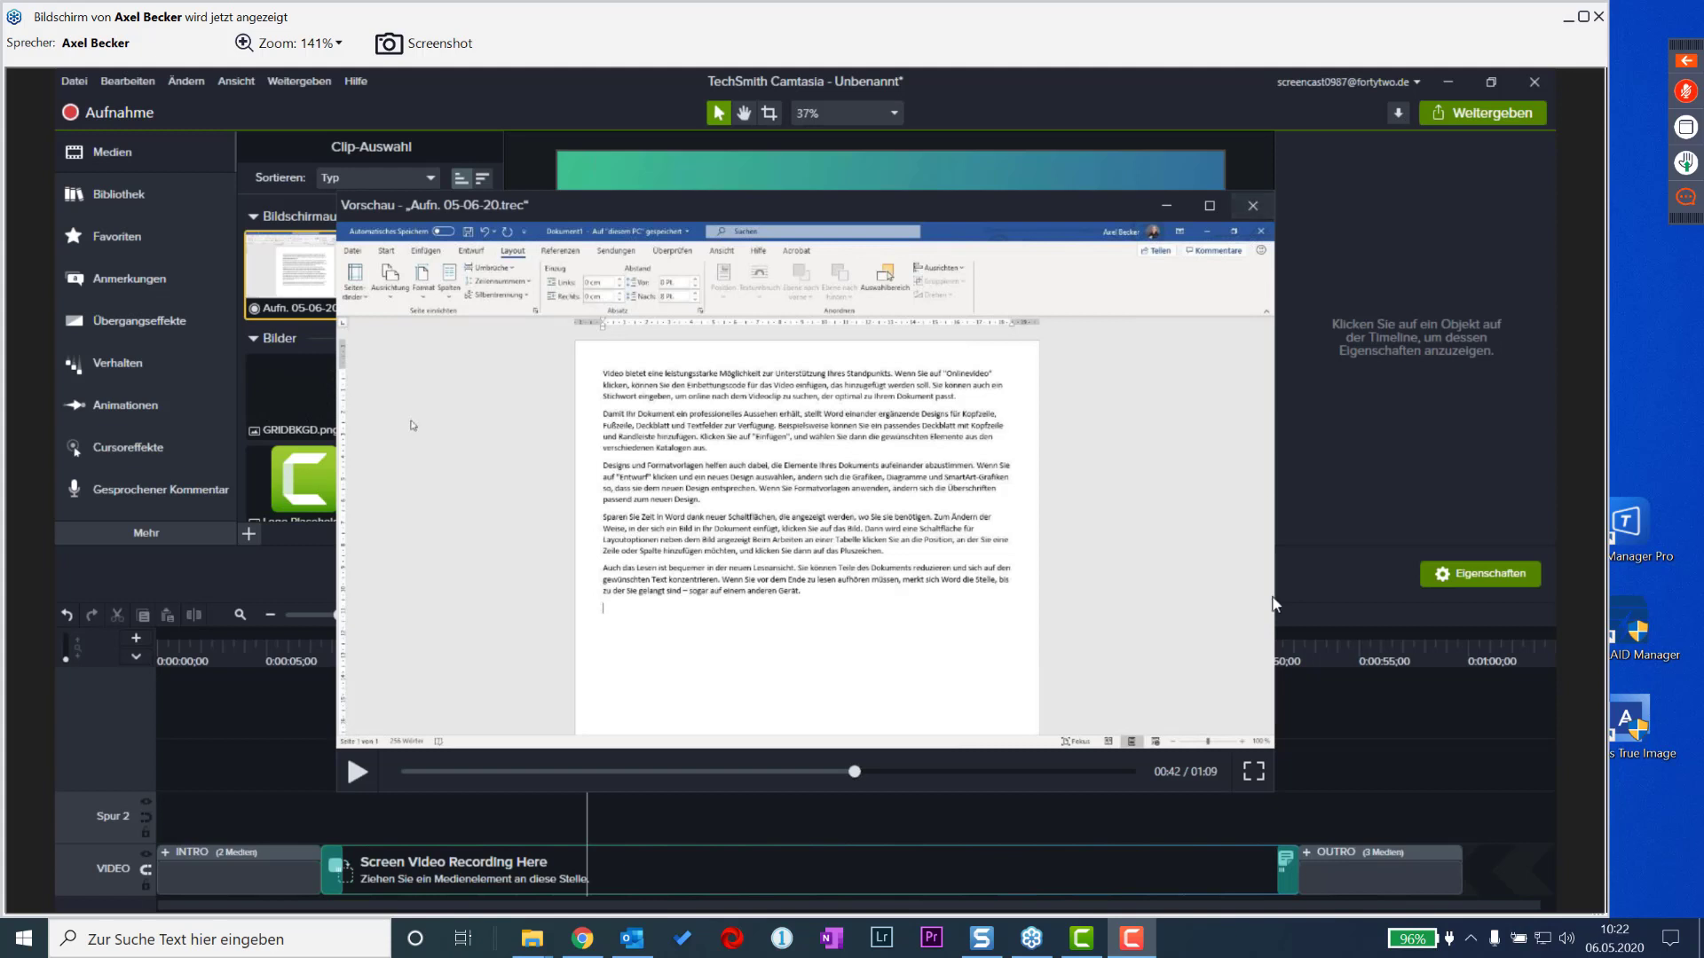
left_click(1225, 775)
left_click(1252, 205)
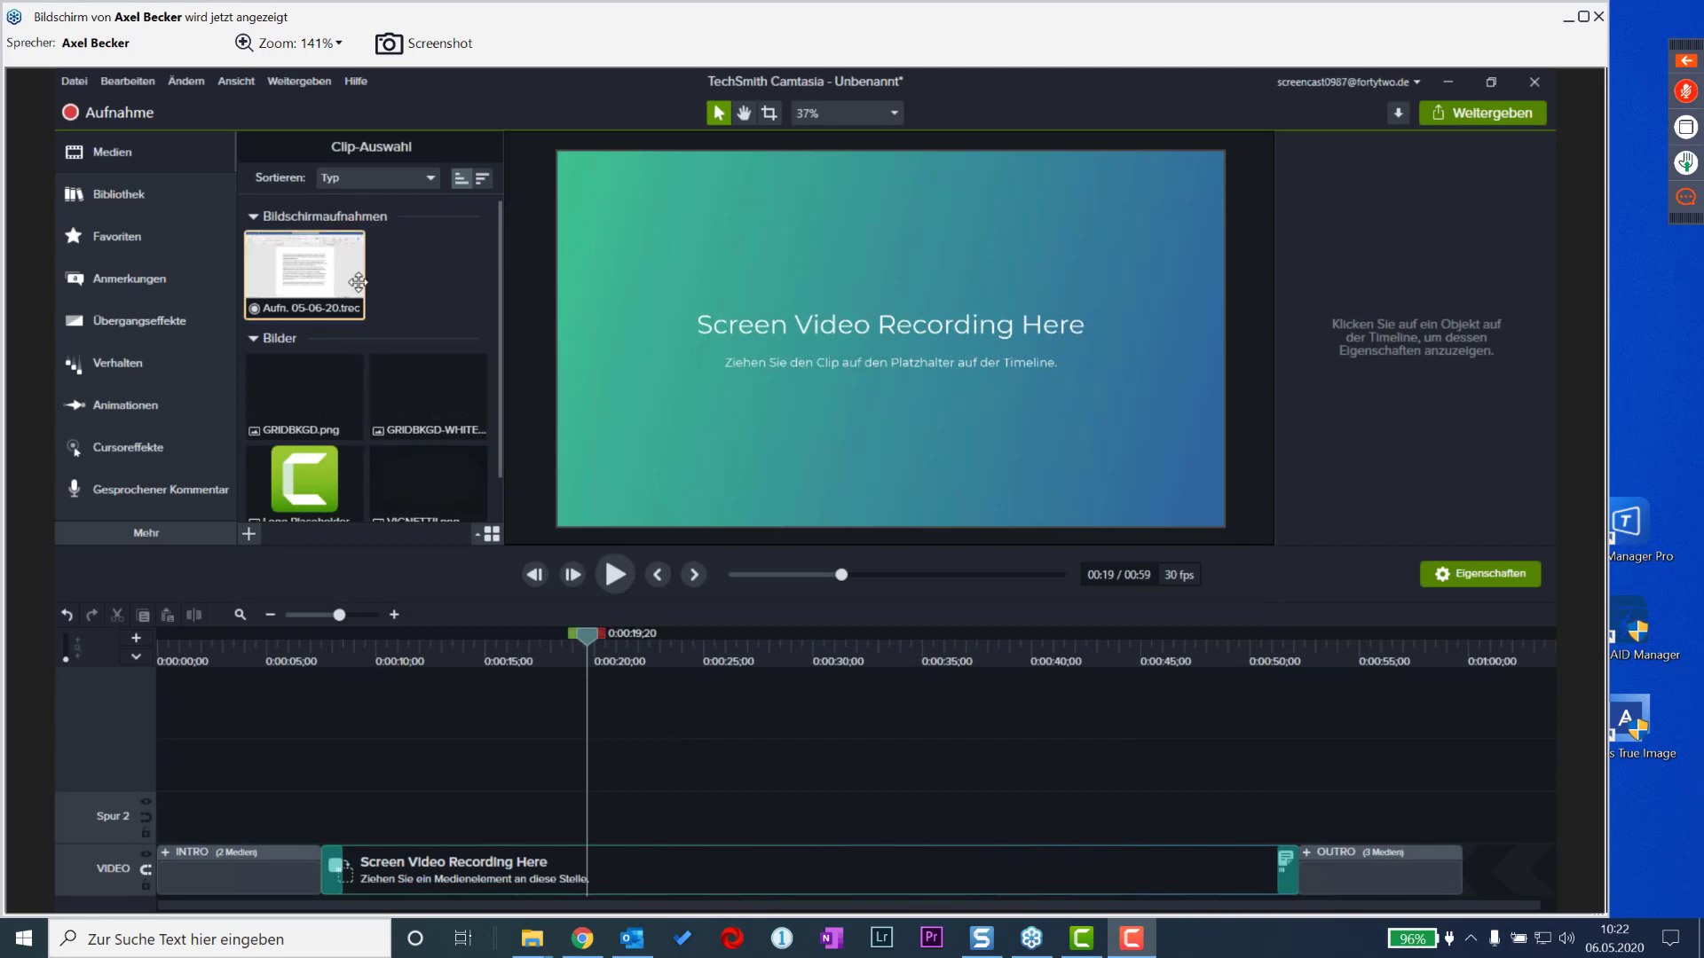
- Try the recording on Spur 2, remove it, and replace the "Screen Video Recording Here" placeholder with it using Ersetzen und Lücke schließen
left_click_drag(303, 298, 135, 816)
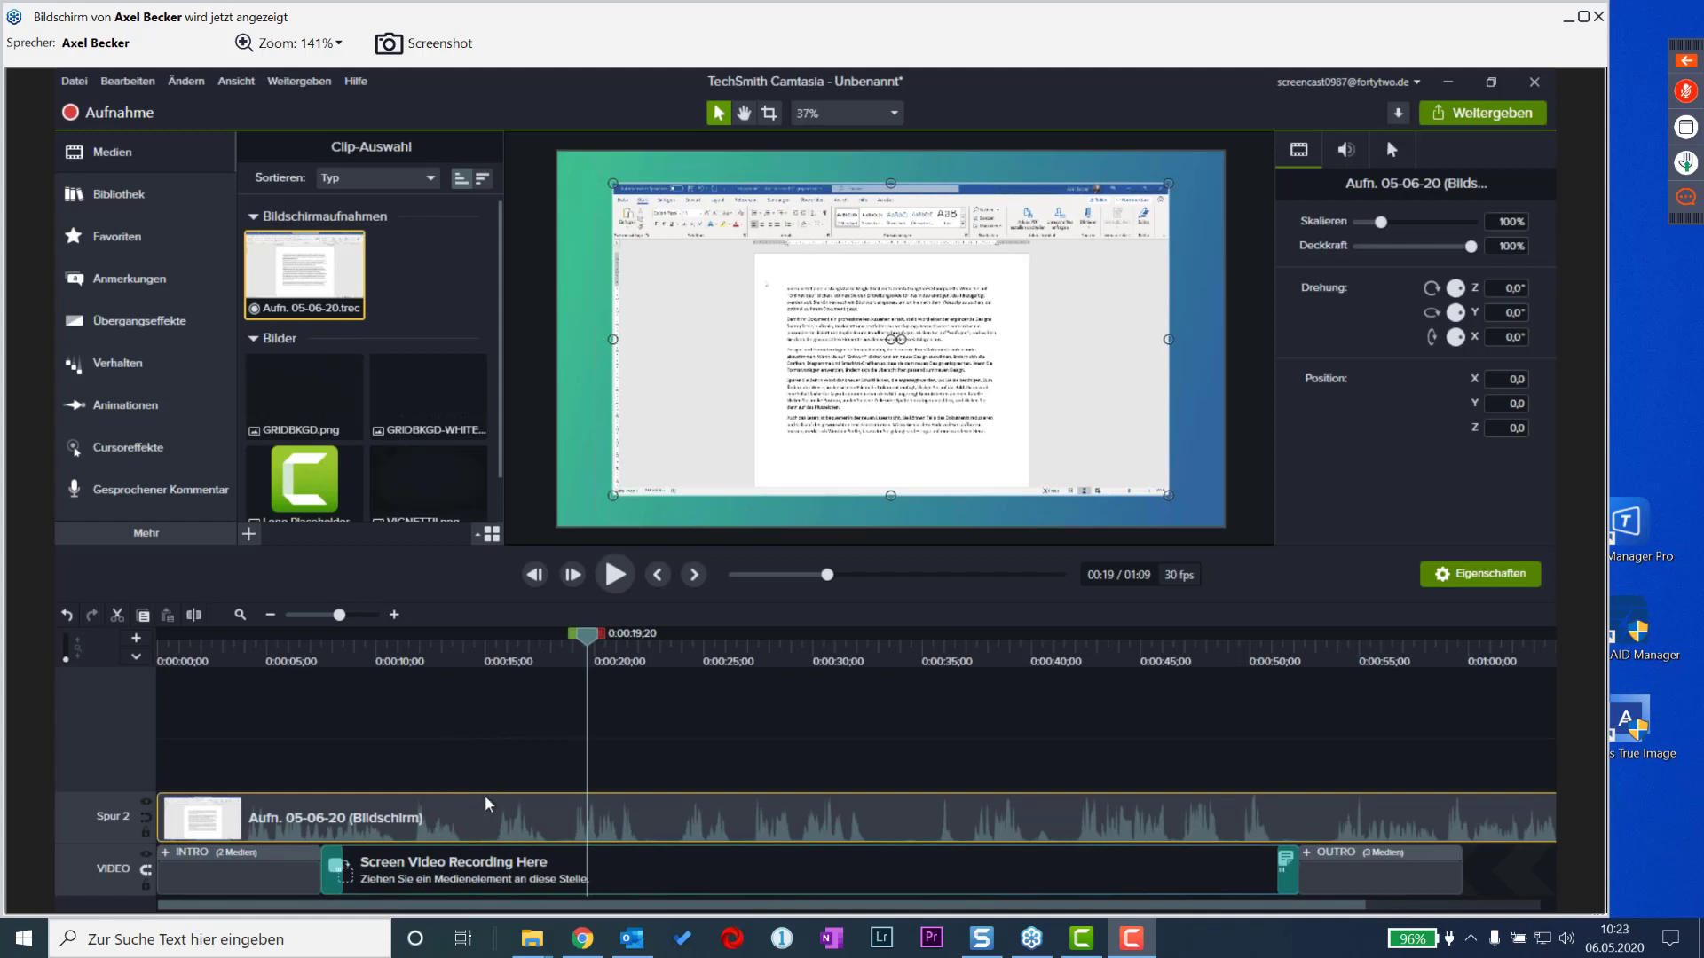
key("Delete")
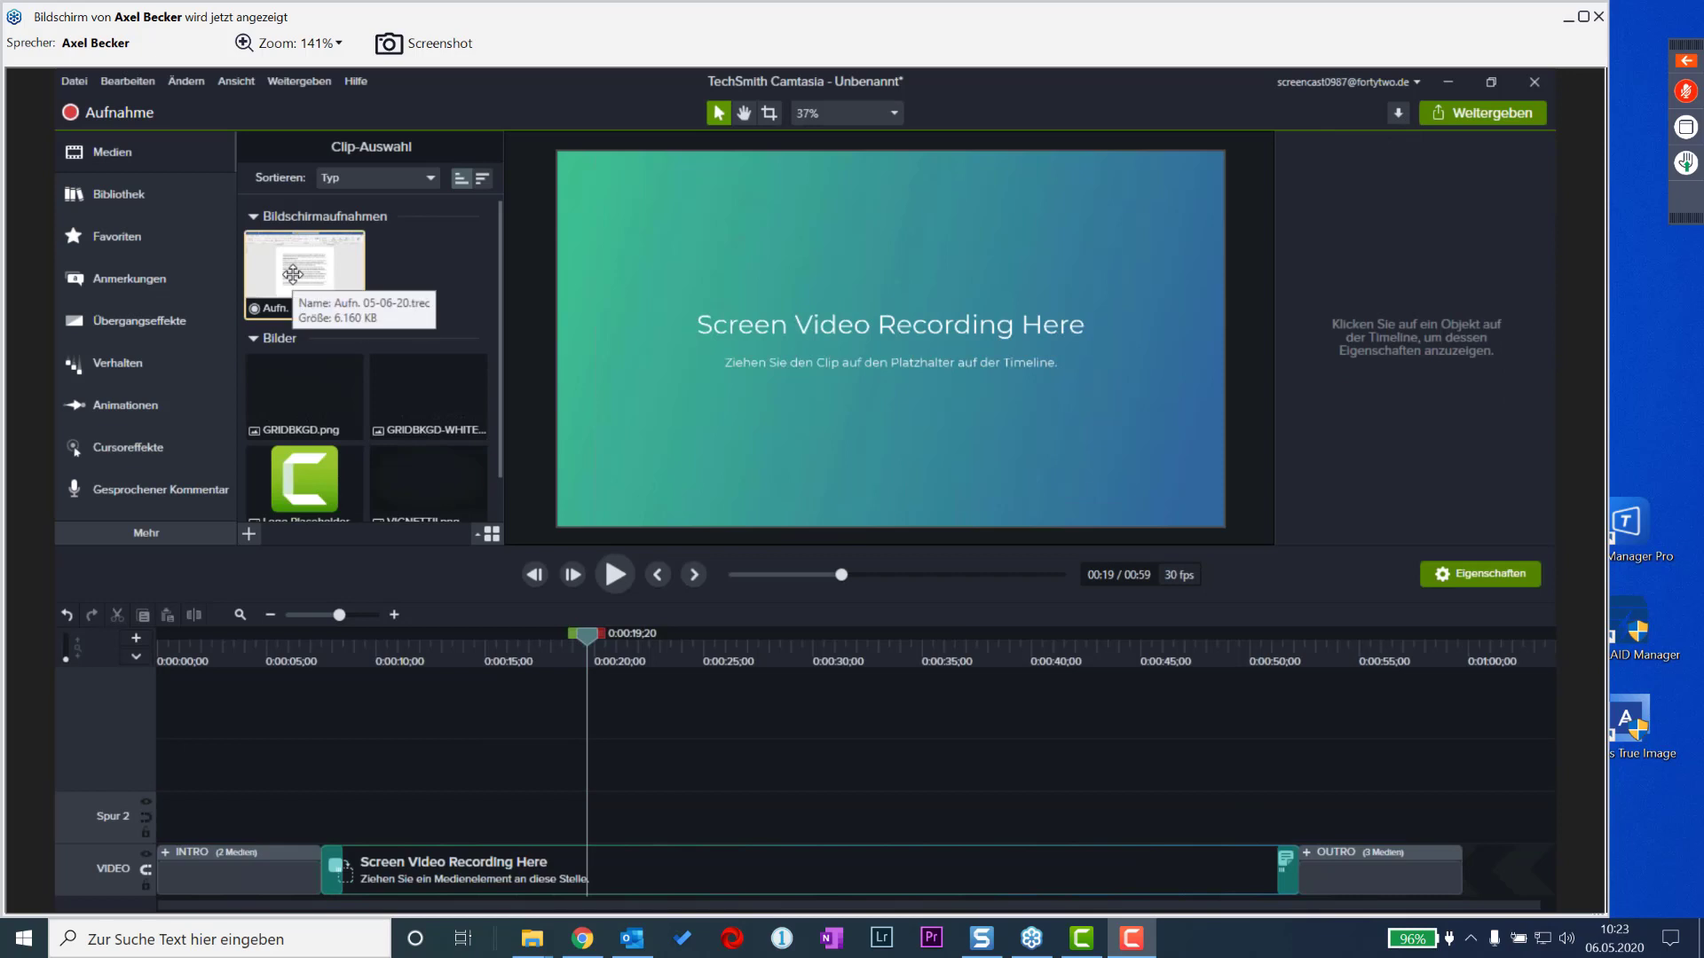
left_click_drag(293, 275, 453, 871)
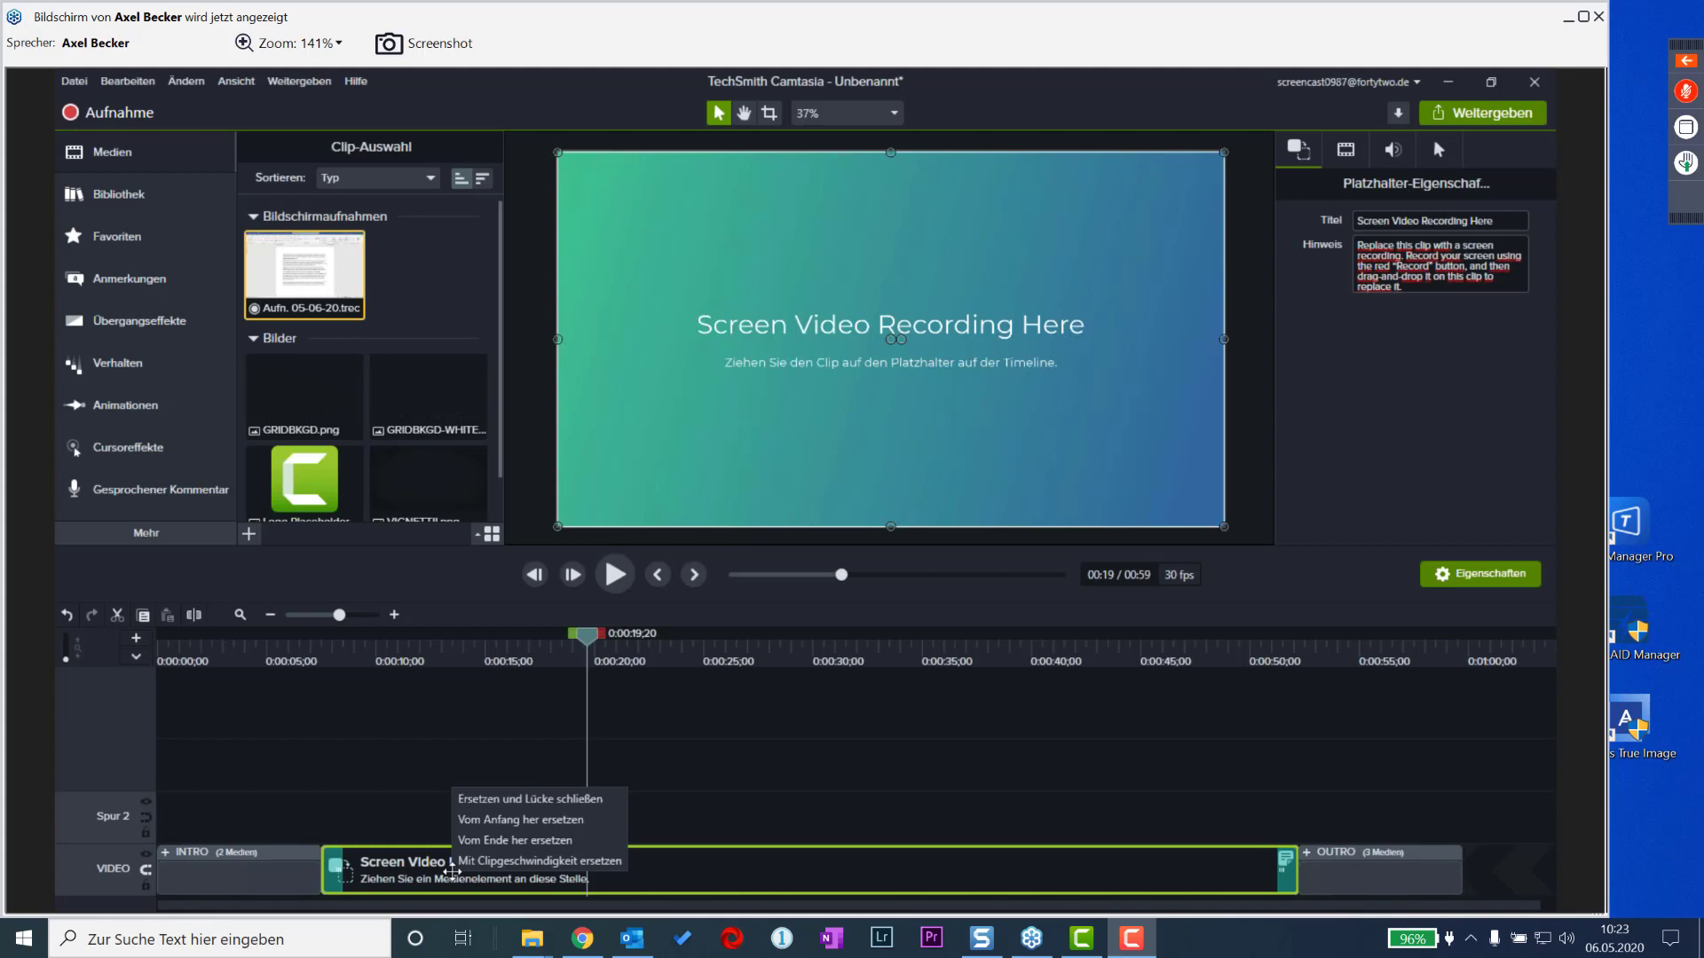
left_click_drag(451, 872, 550, 806)
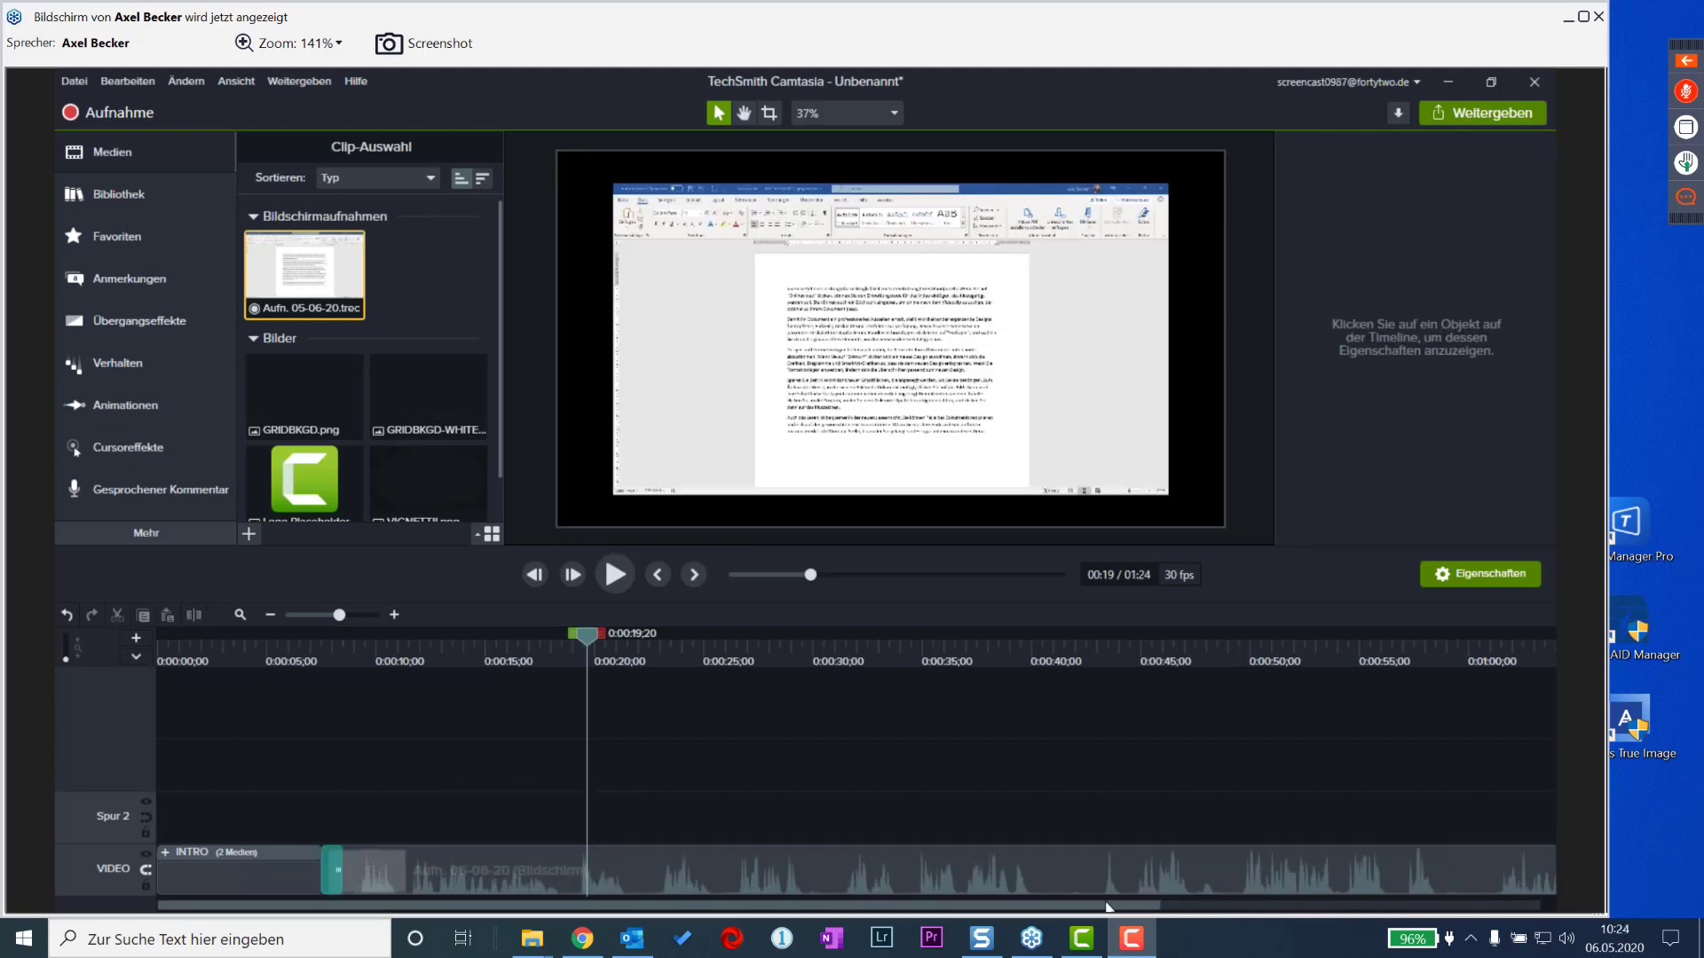
- Reposition the recording clip at the canvas corner and enlarge it to 120% so it fills the canvas
left_click_drag(1108, 905, 1488, 905)
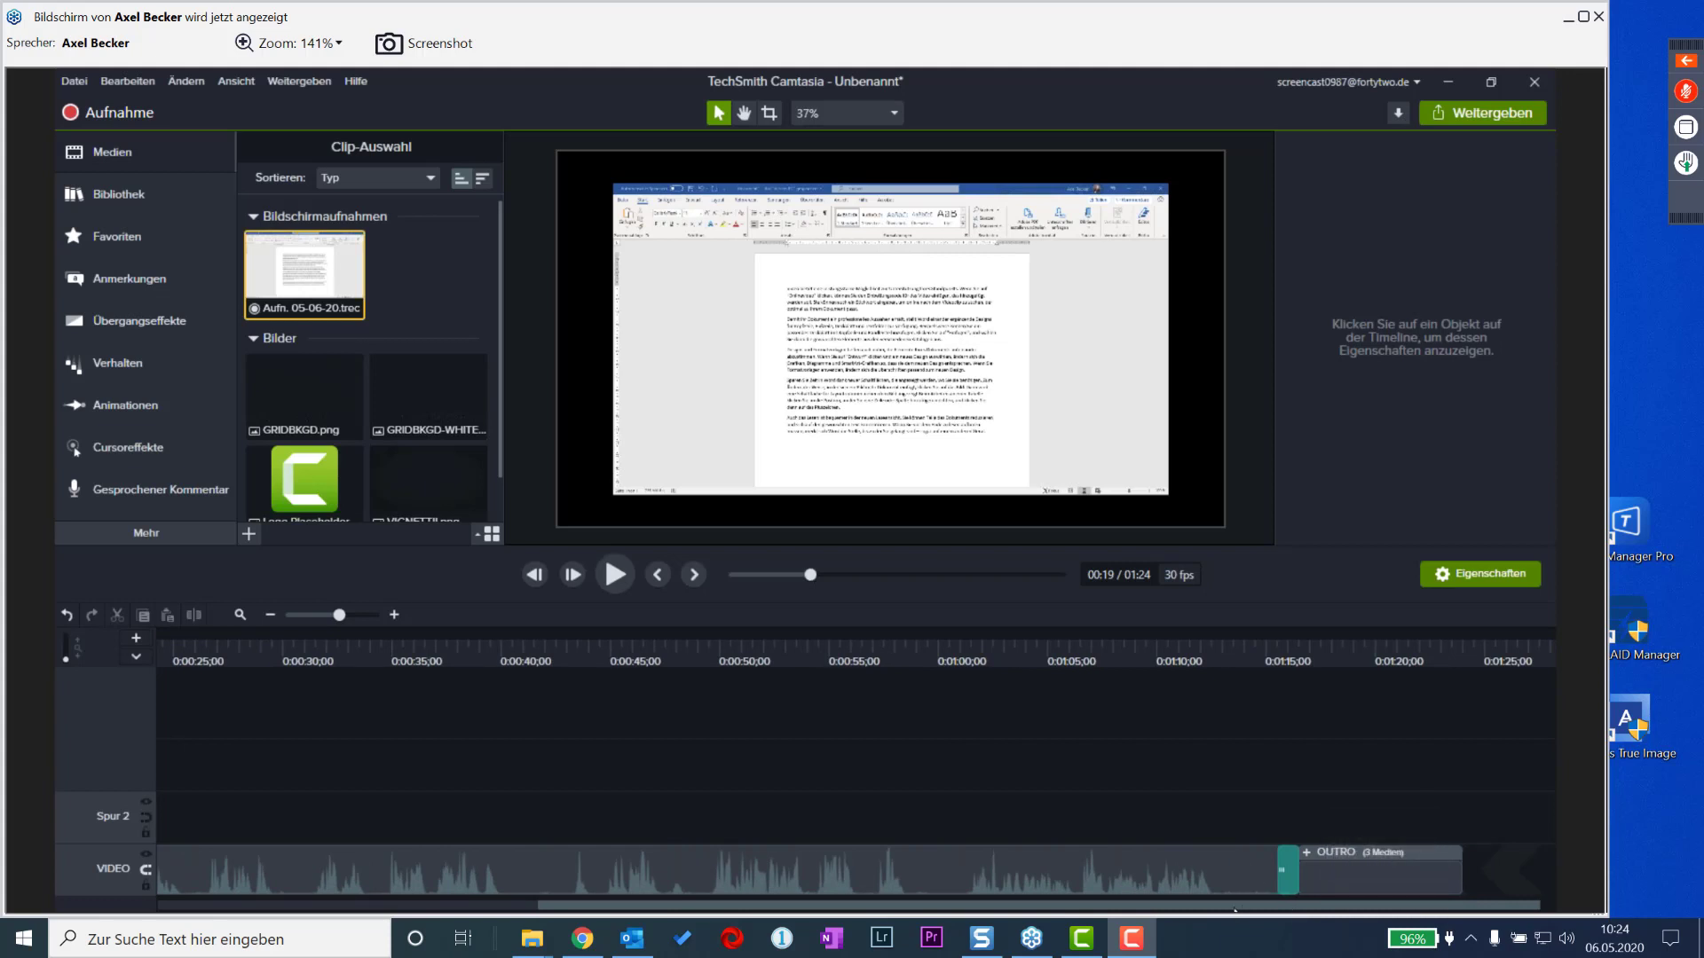
left_click_drag(1234, 910, 853, 907)
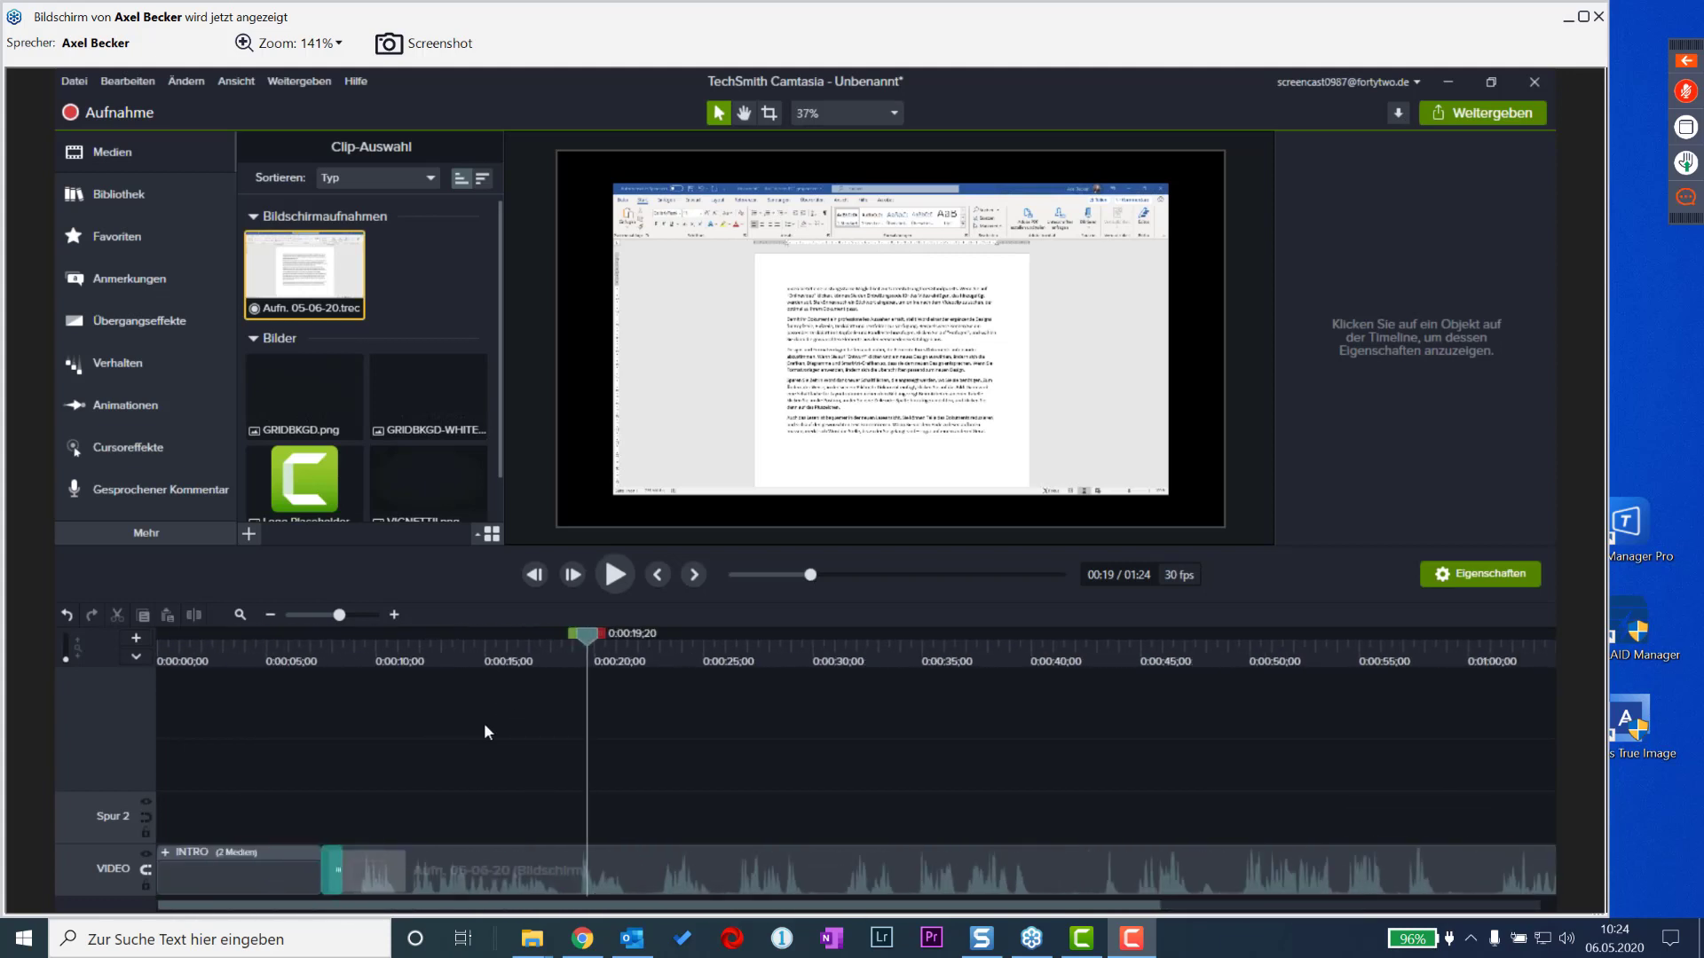
scroll(484, 731, "down", 1)
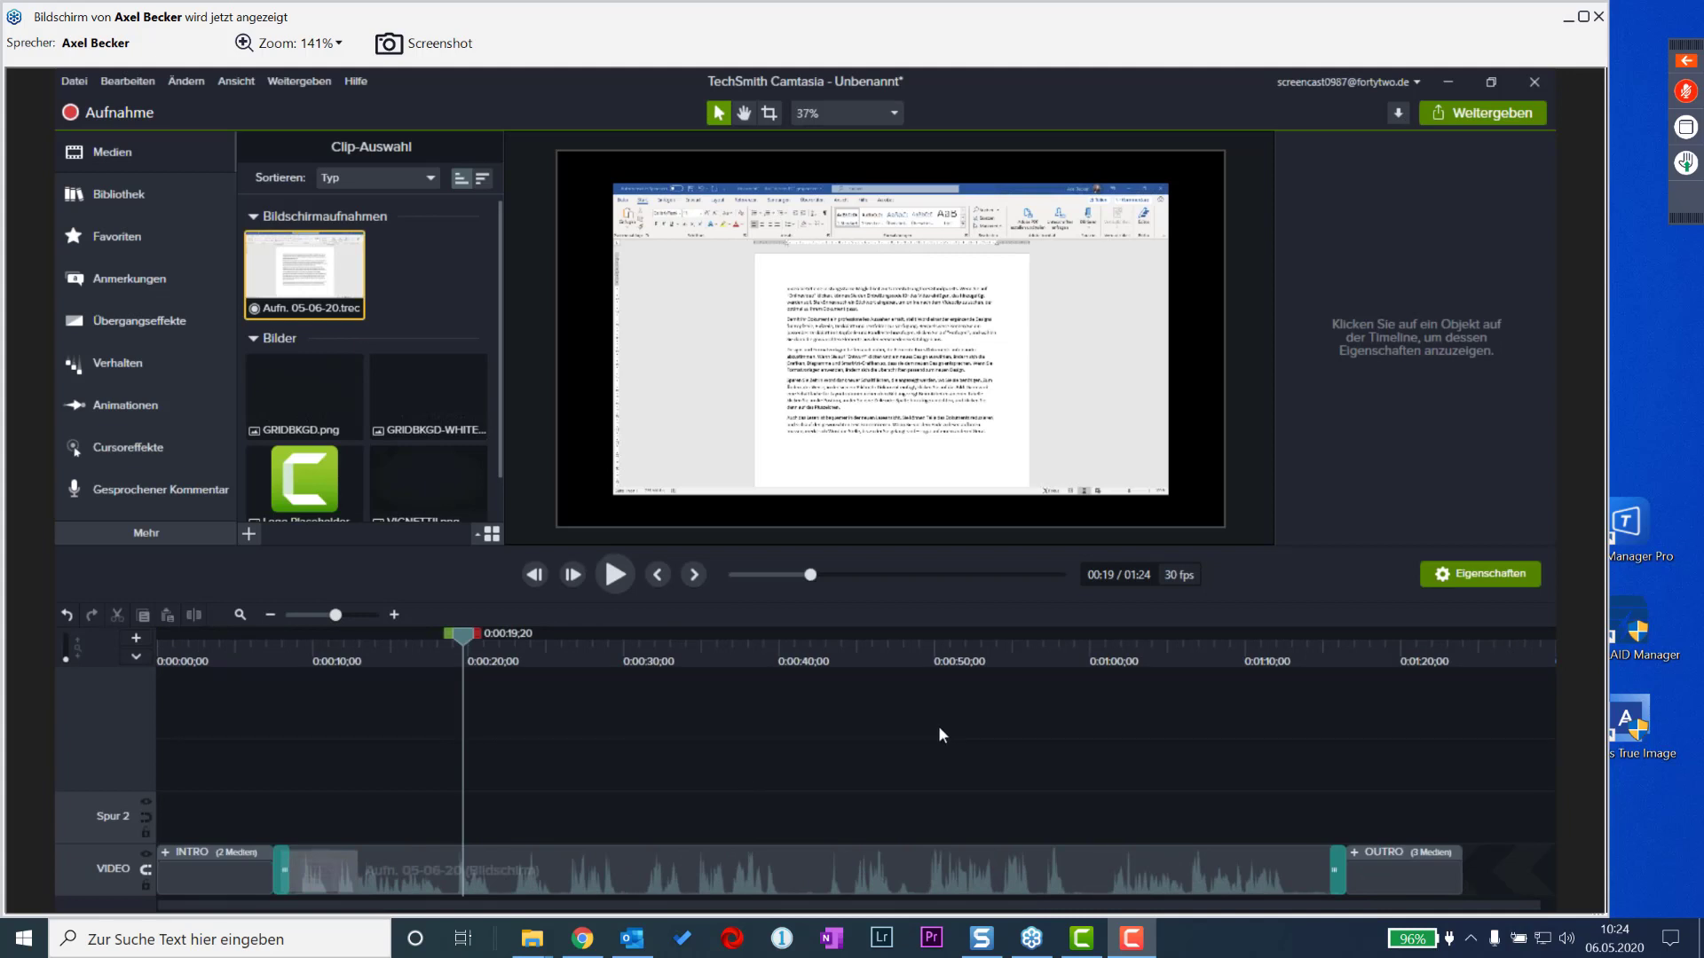
left_click(562, 871)
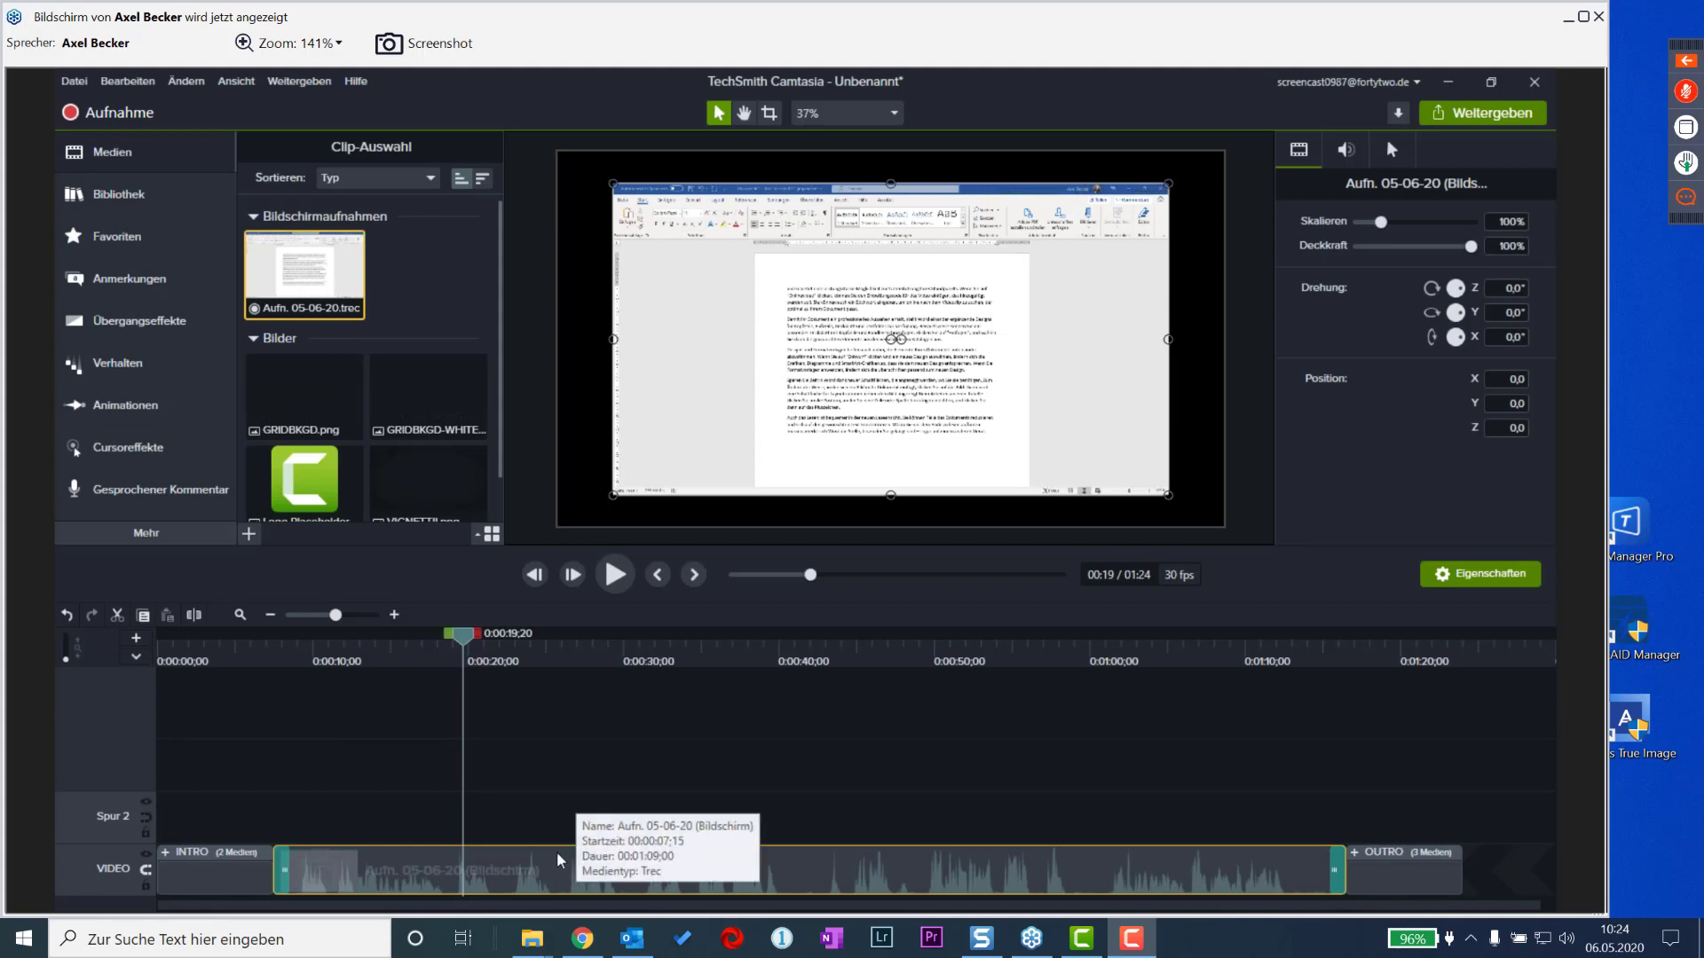
left_click_drag(757, 352, 701, 321)
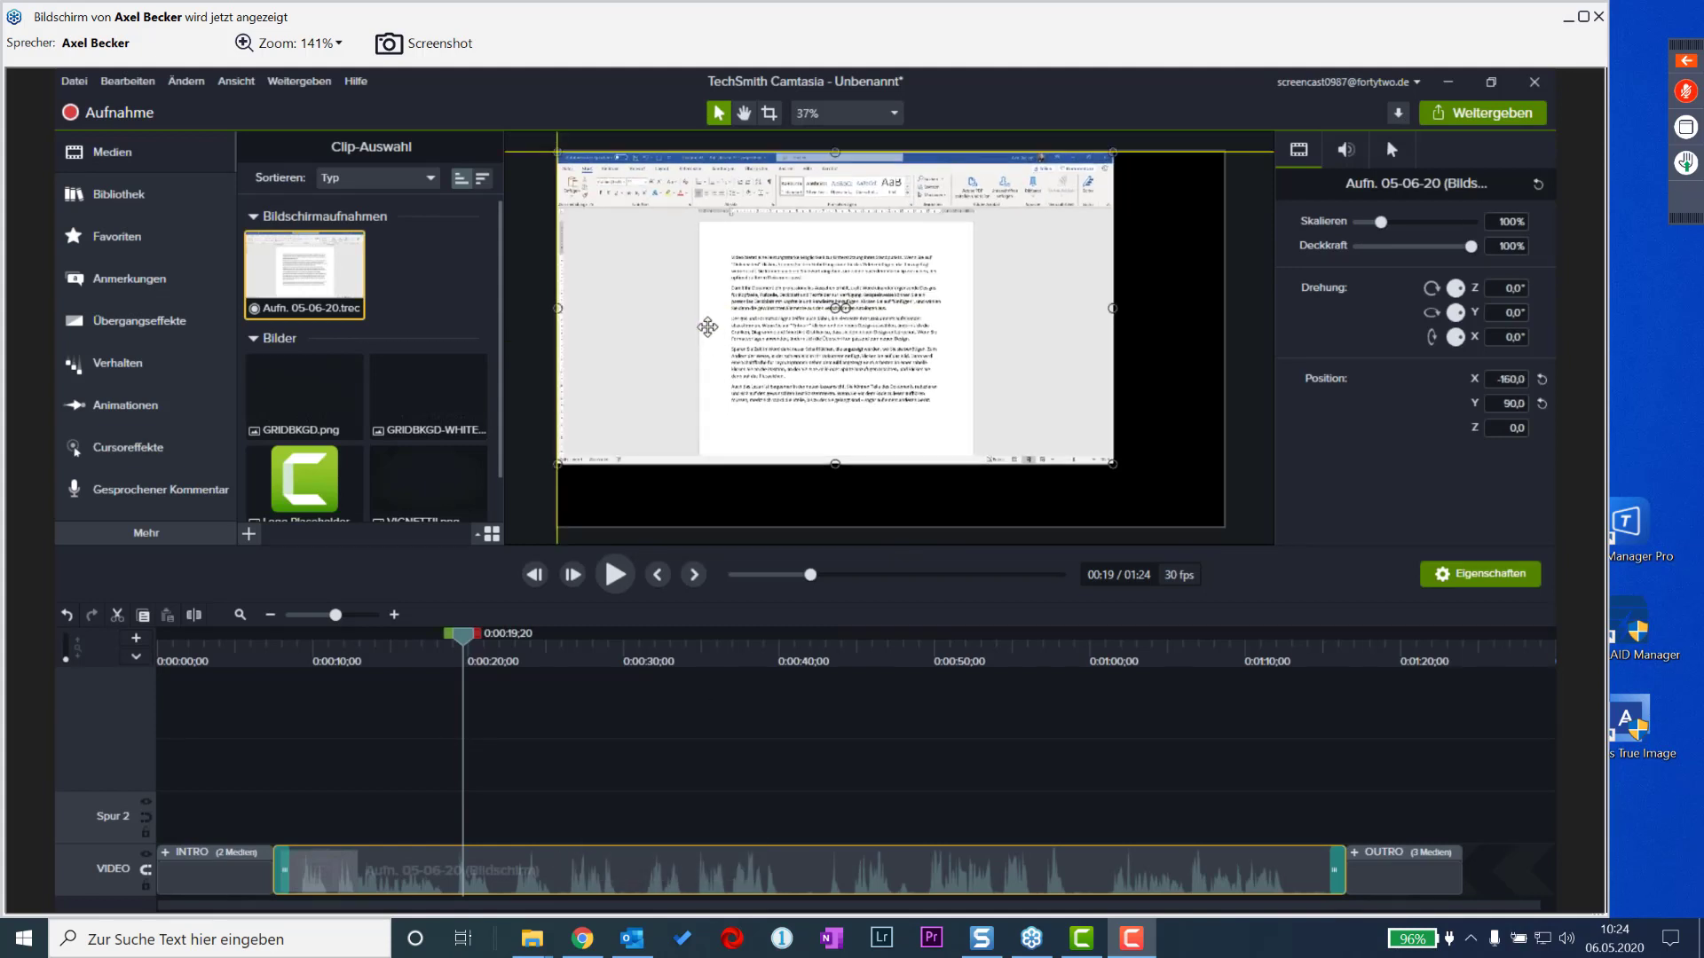
left_click_drag(1123, 473, 1221, 522)
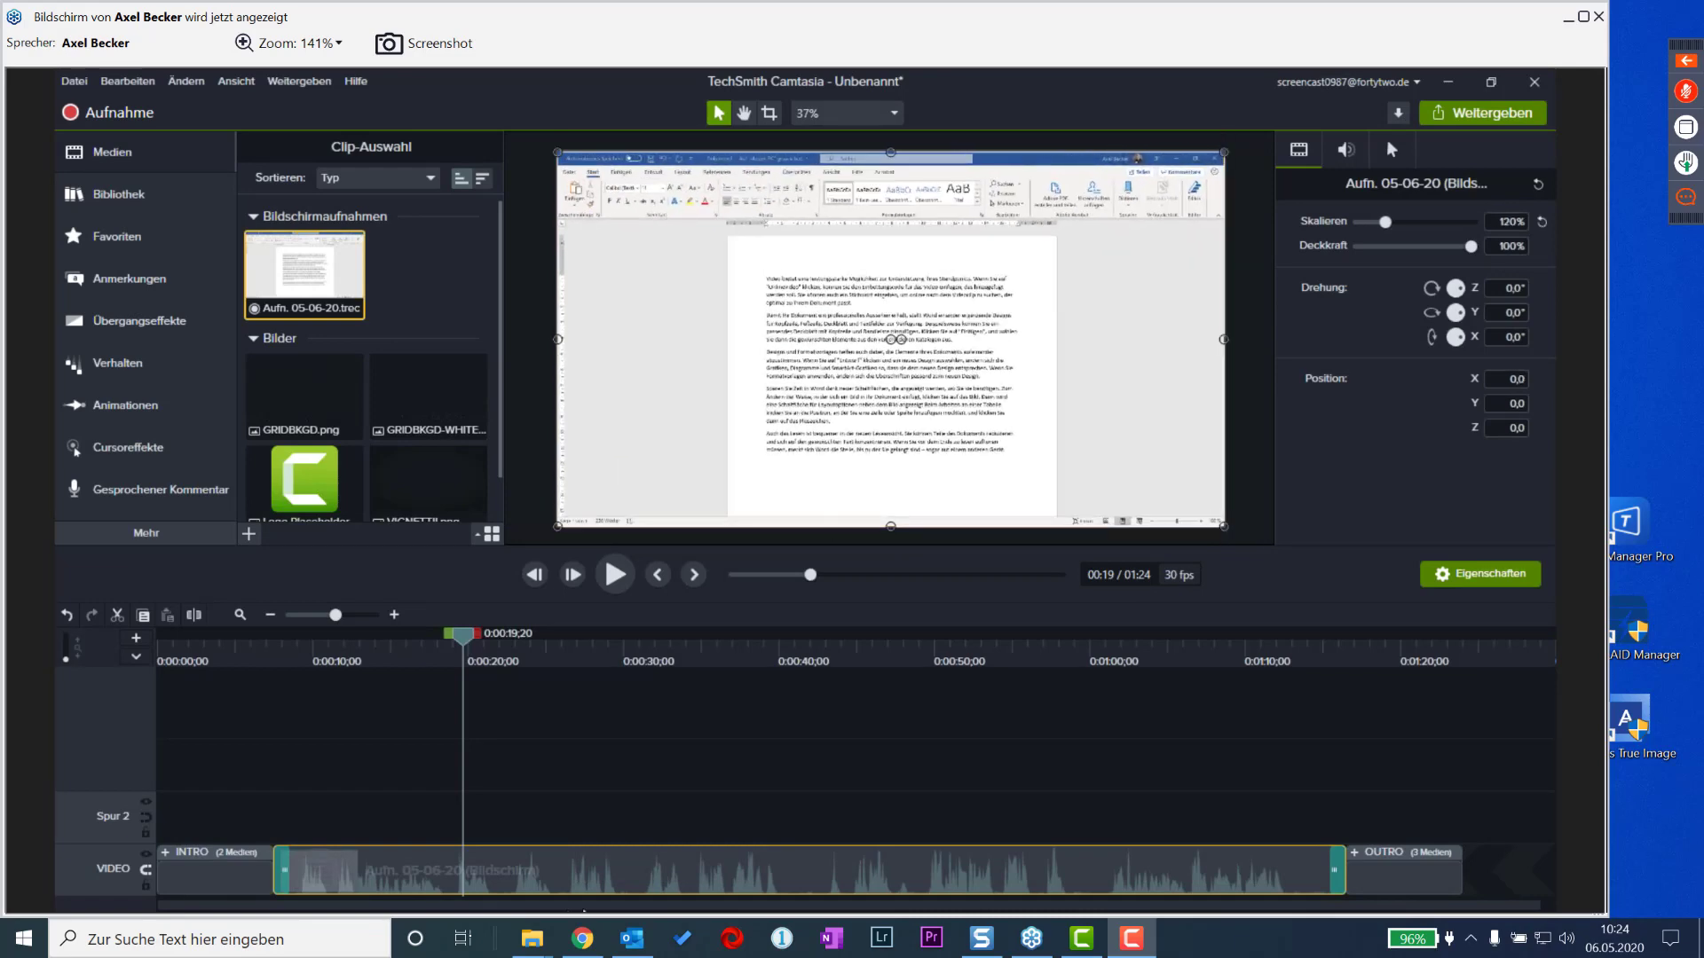
- Skim the recording on the timeline at about 43, 13 and 32 seconds
left_click_drag(470, 654, 826, 741)
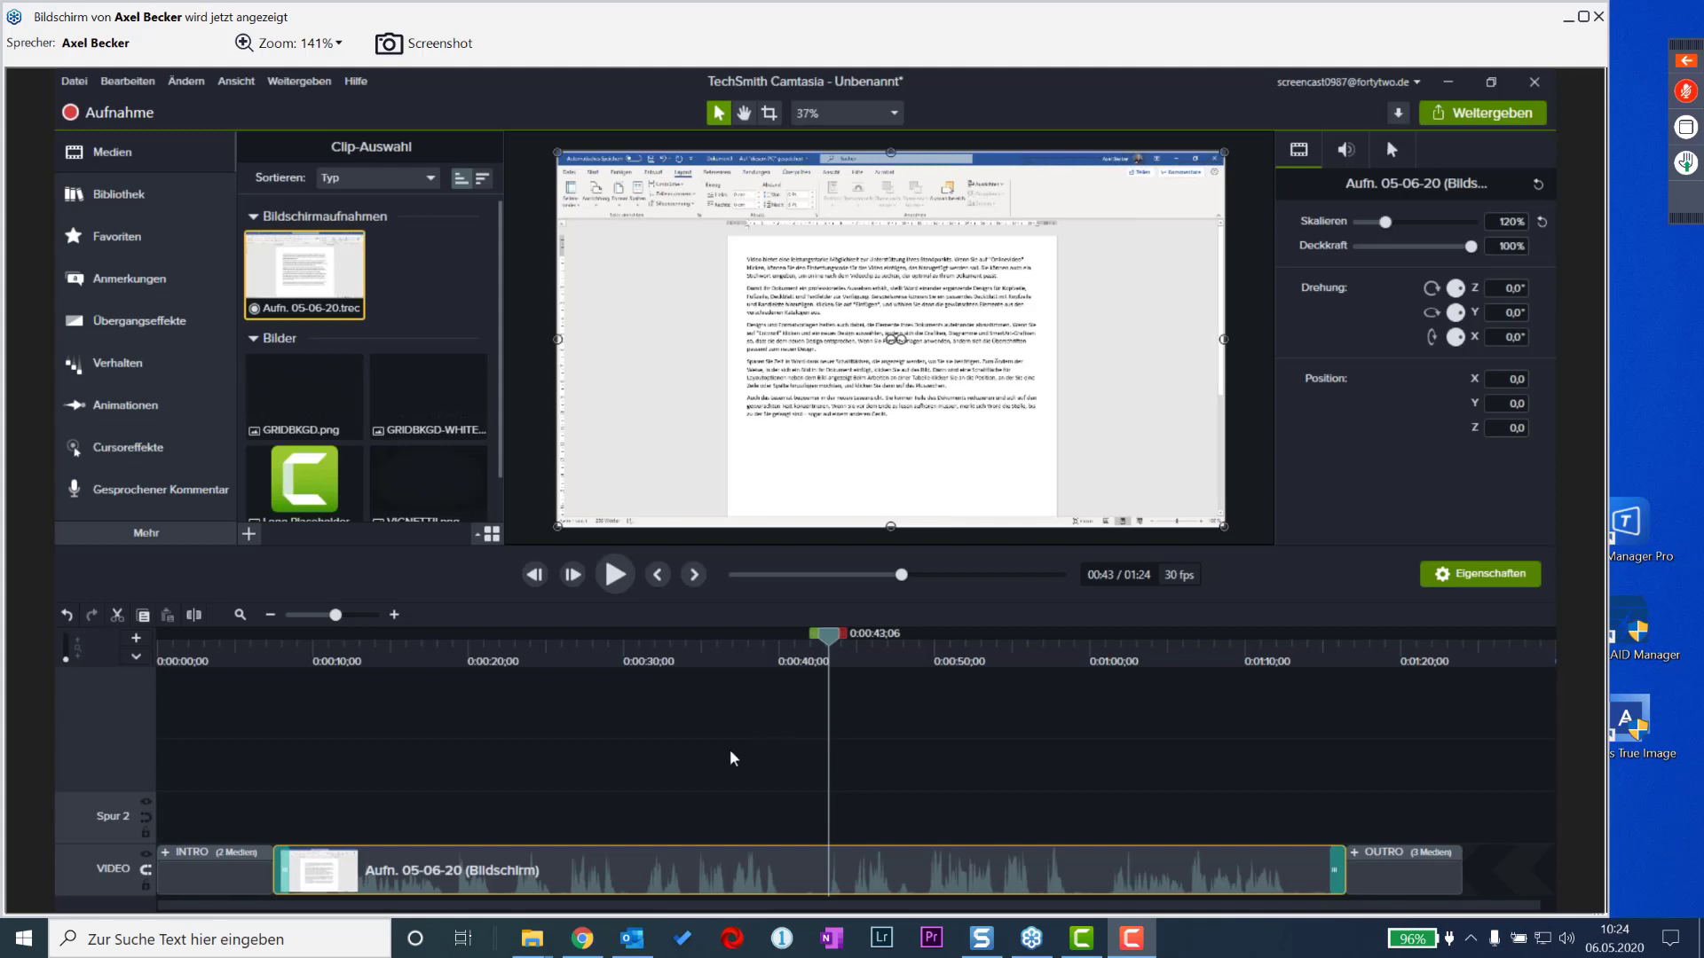
left_click(364, 662)
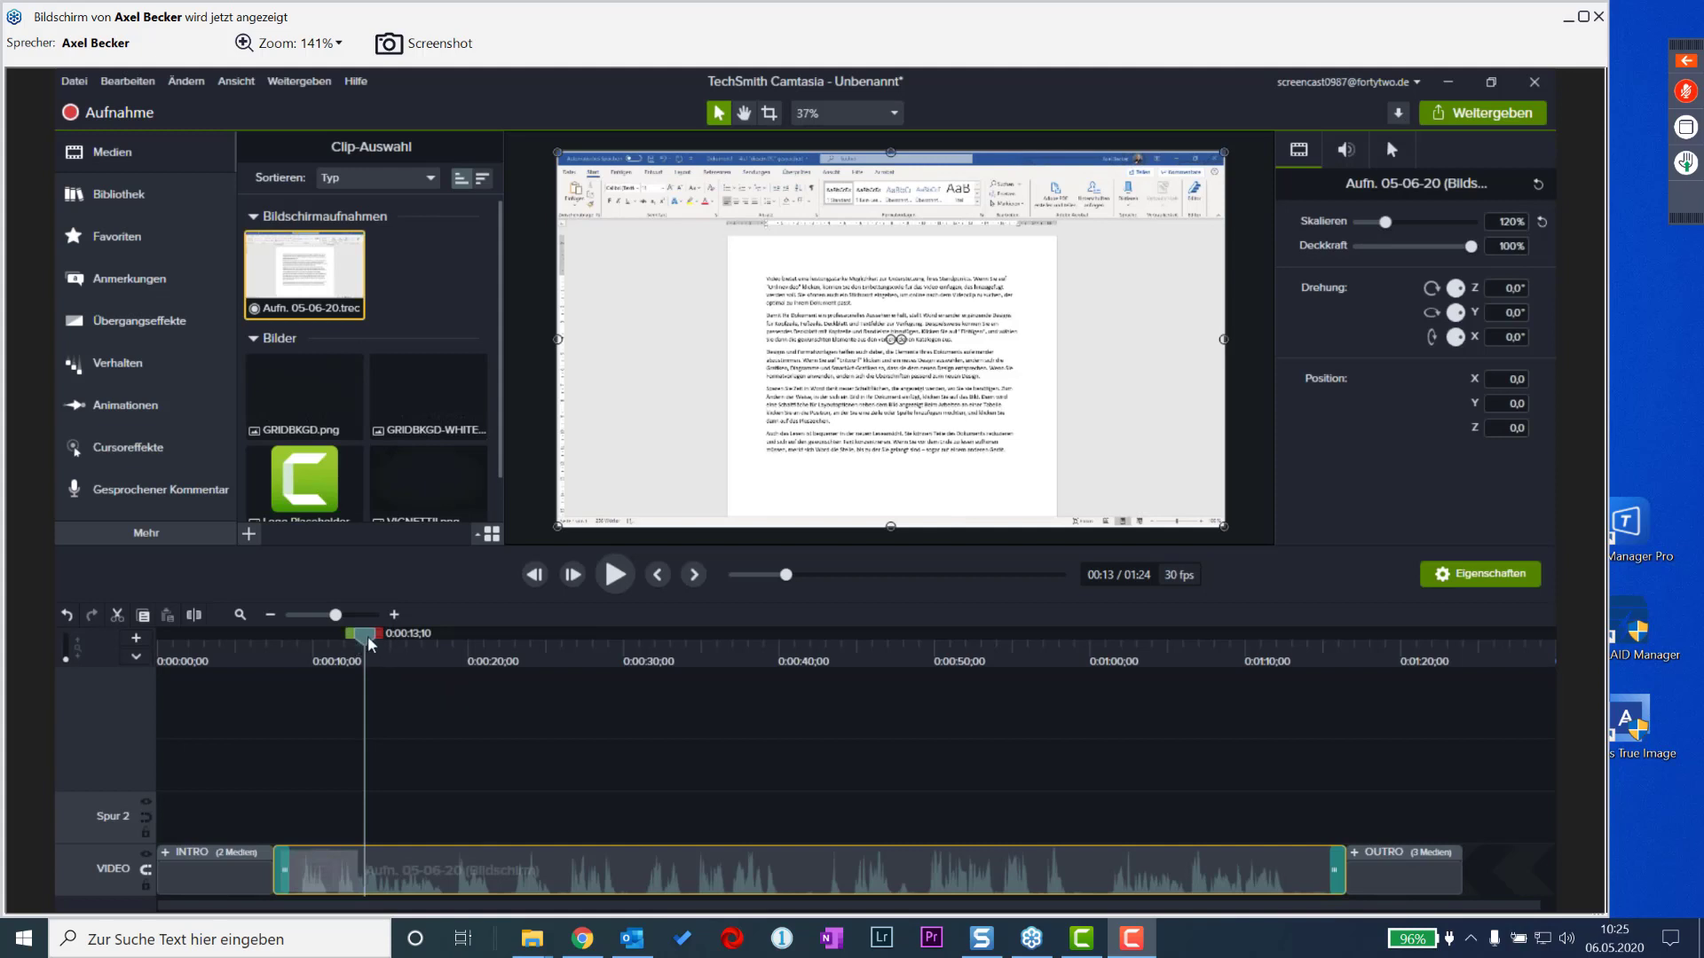
left_click_drag(467, 646, 666, 704)
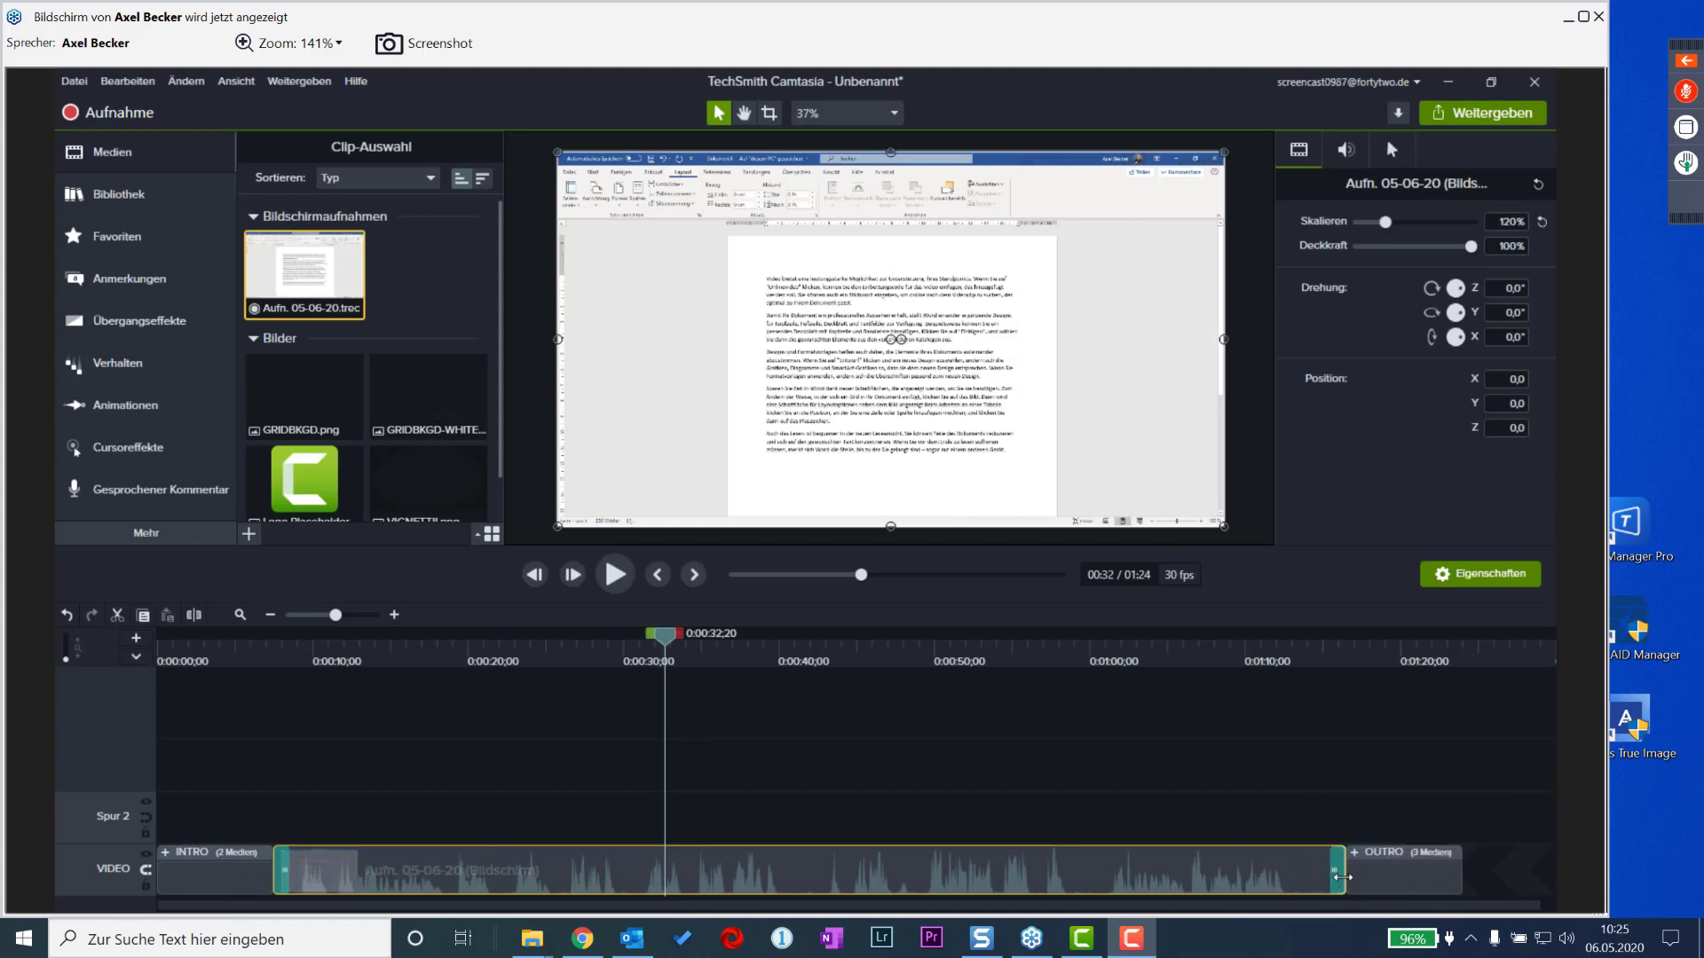
- Trim the end of the recording clip on the VIDEO track to a duration of about 1:06, and shorten its start slightly
left_click_drag(1343, 877, 1304, 882)
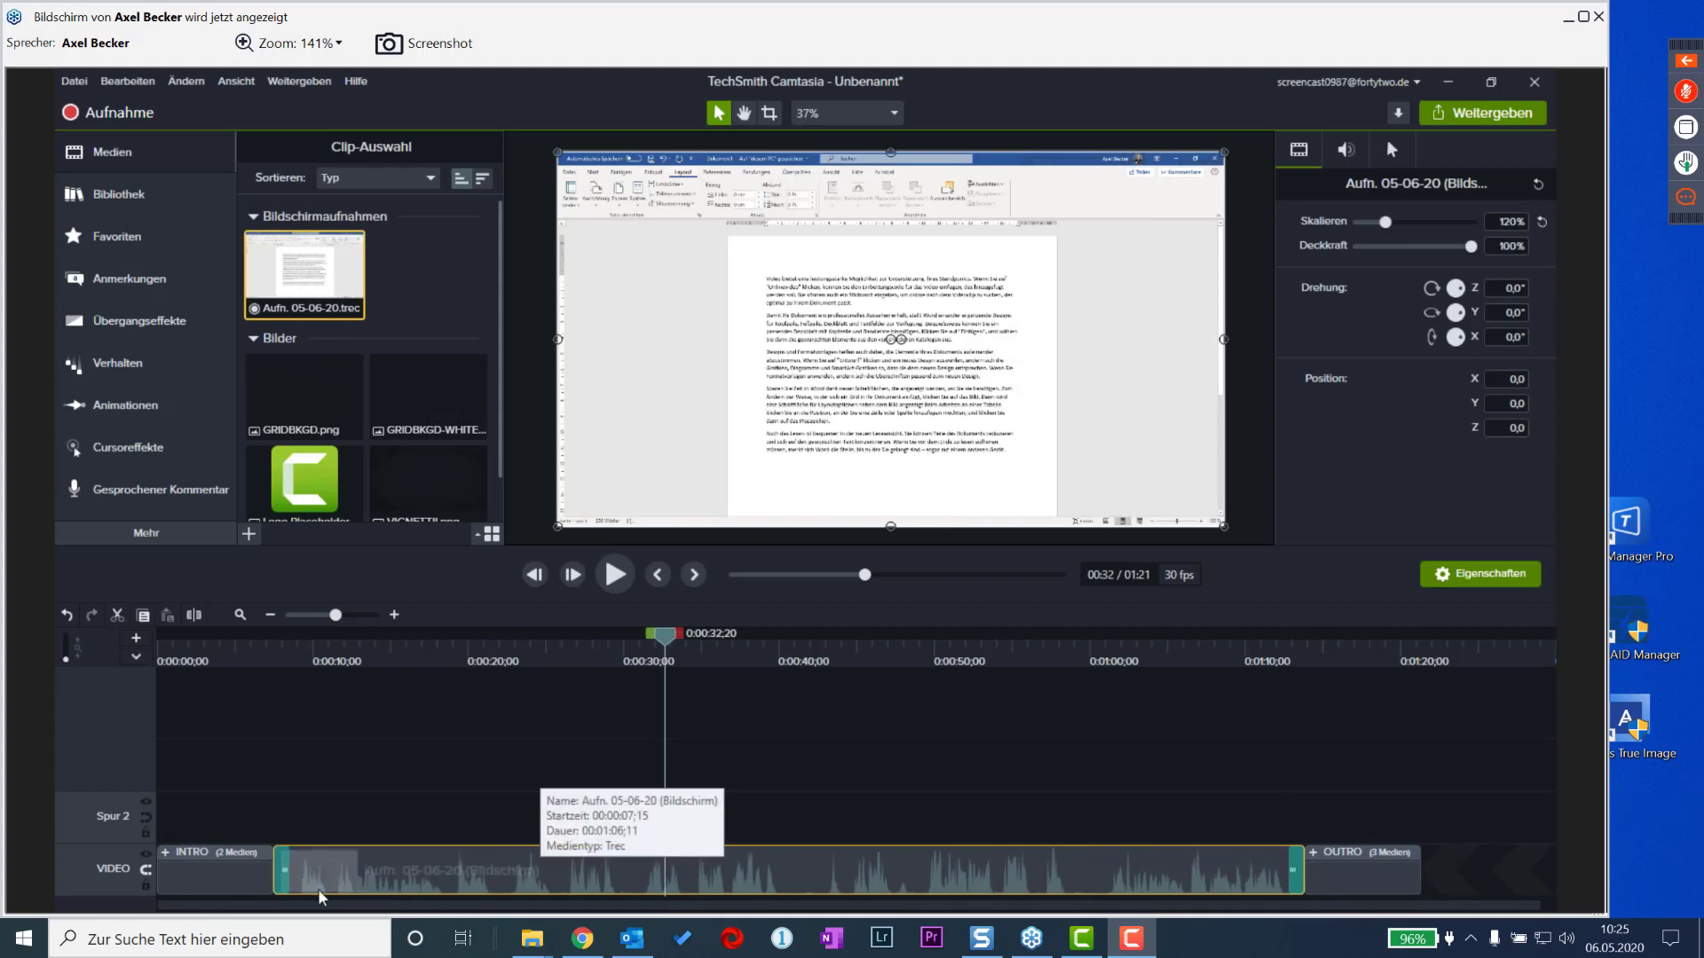
left_click_drag(277, 881, 272, 881)
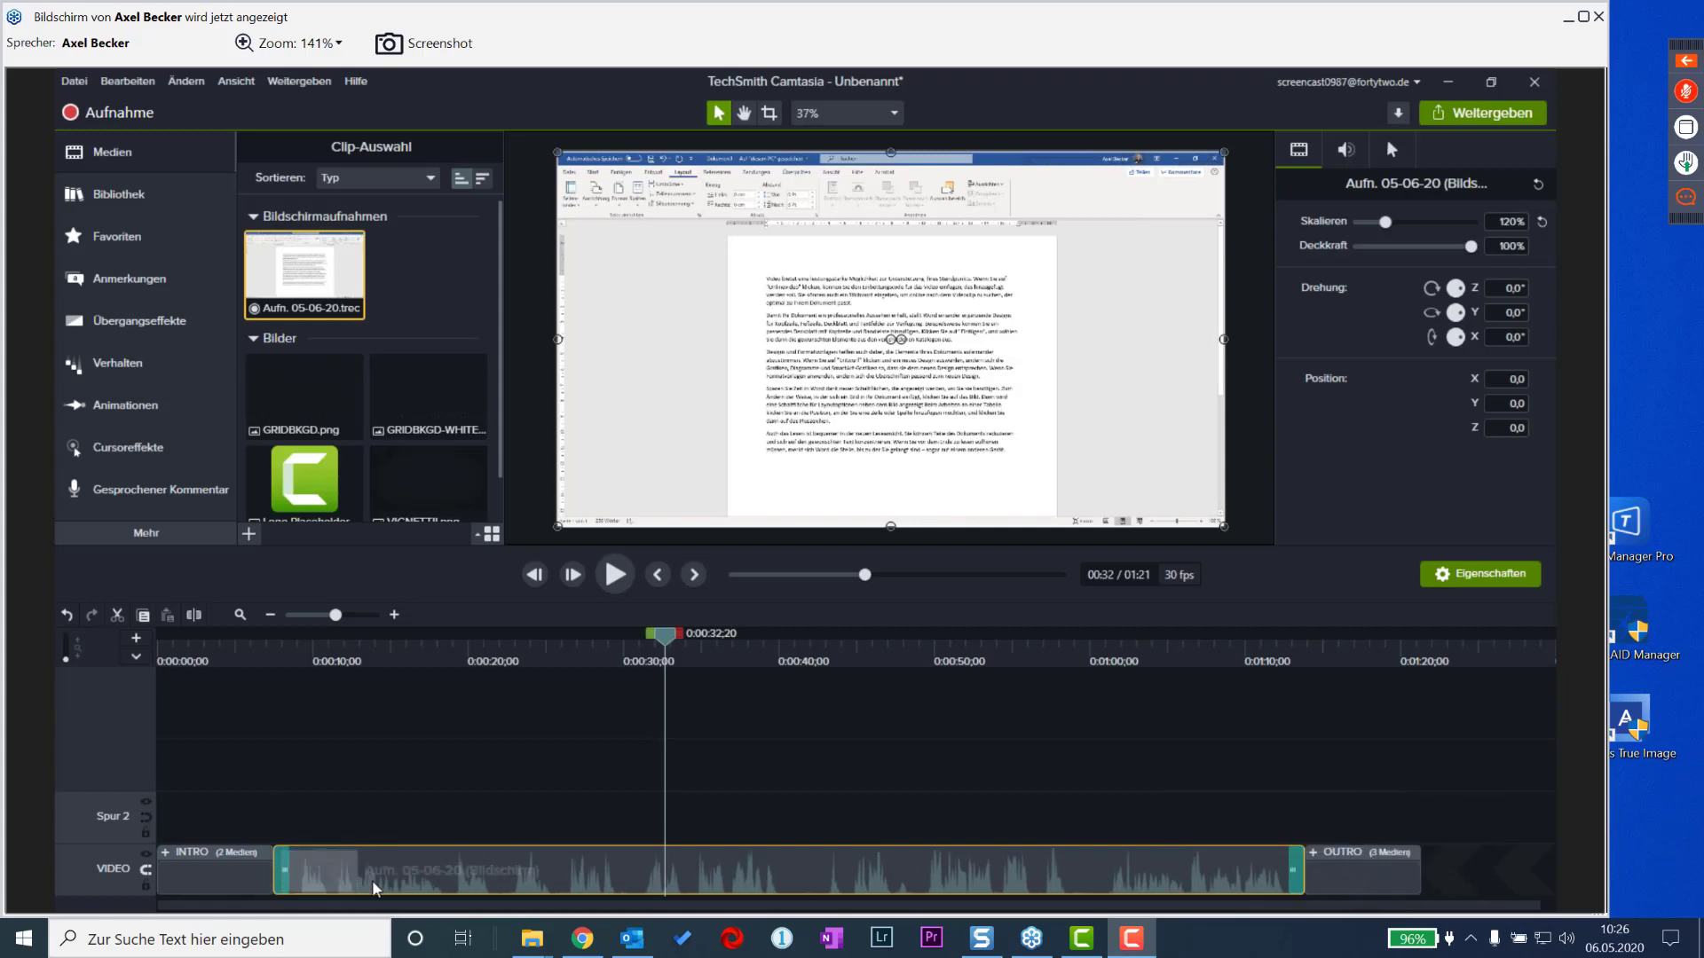
mouse_move(280, 879)
left_mouse_down()
mouse_move(391, 892)
mouse_move(285, 881)
left_mouse_up()
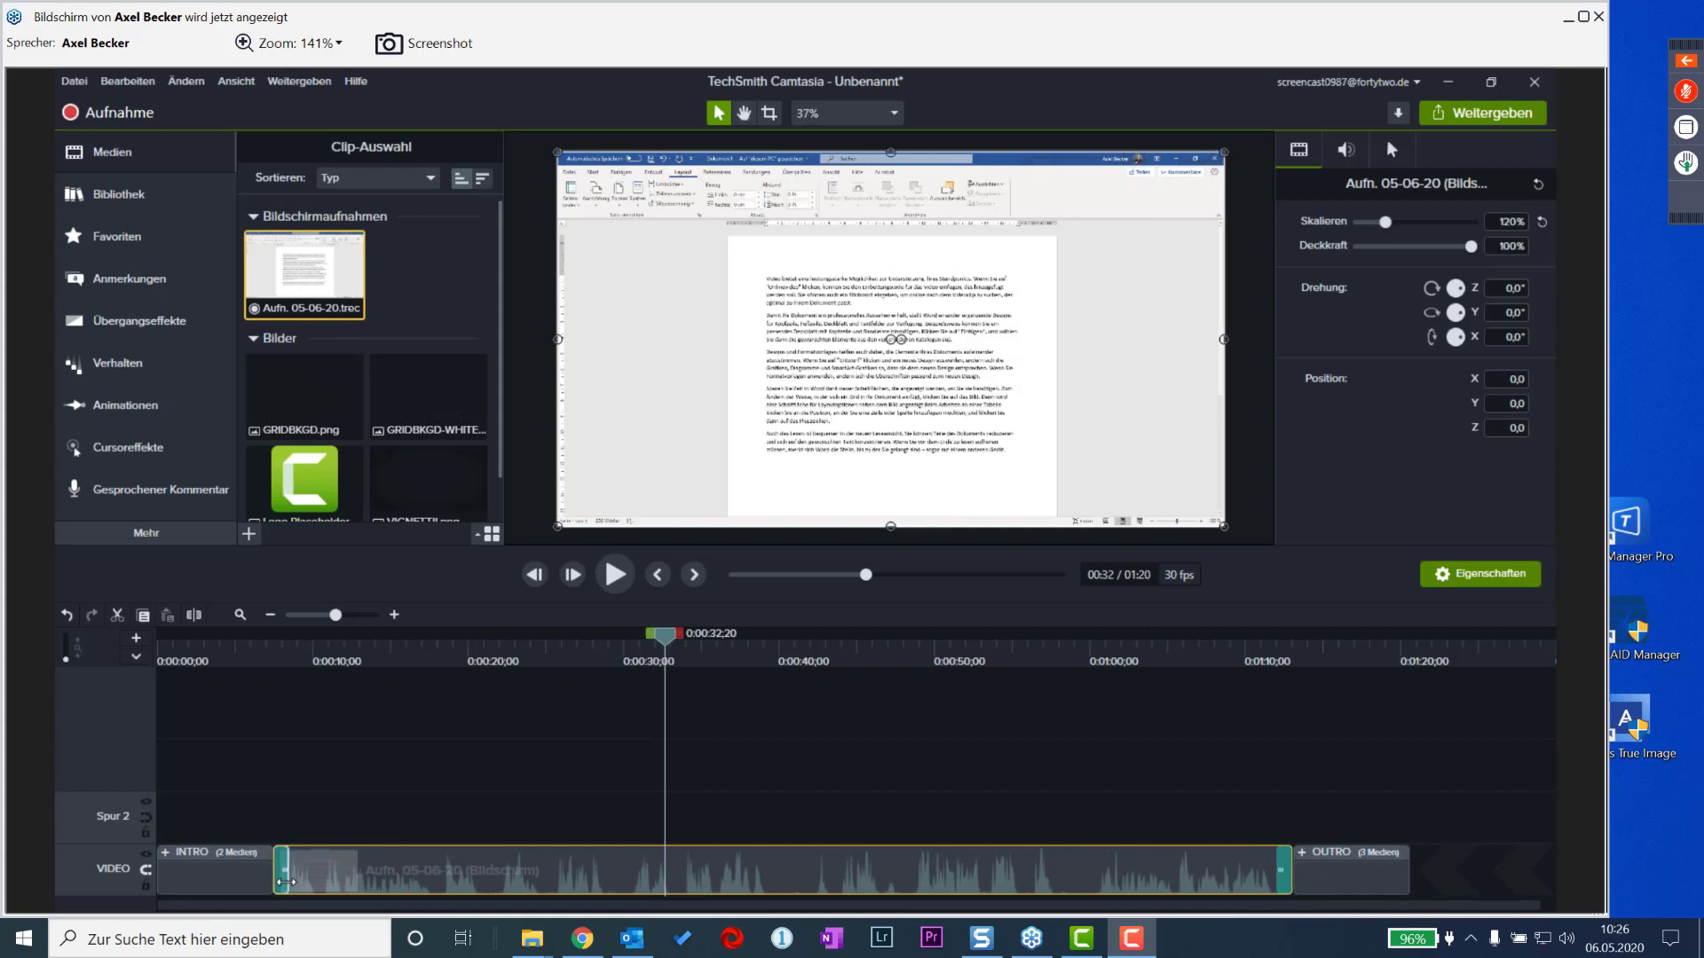
- Turn off the magnetic behaviour of the VIDEO track and move the OUTRO group later, leaving a gap after the recording
left_click(145, 868)
left_click_drag(1322, 880, 1393, 882)
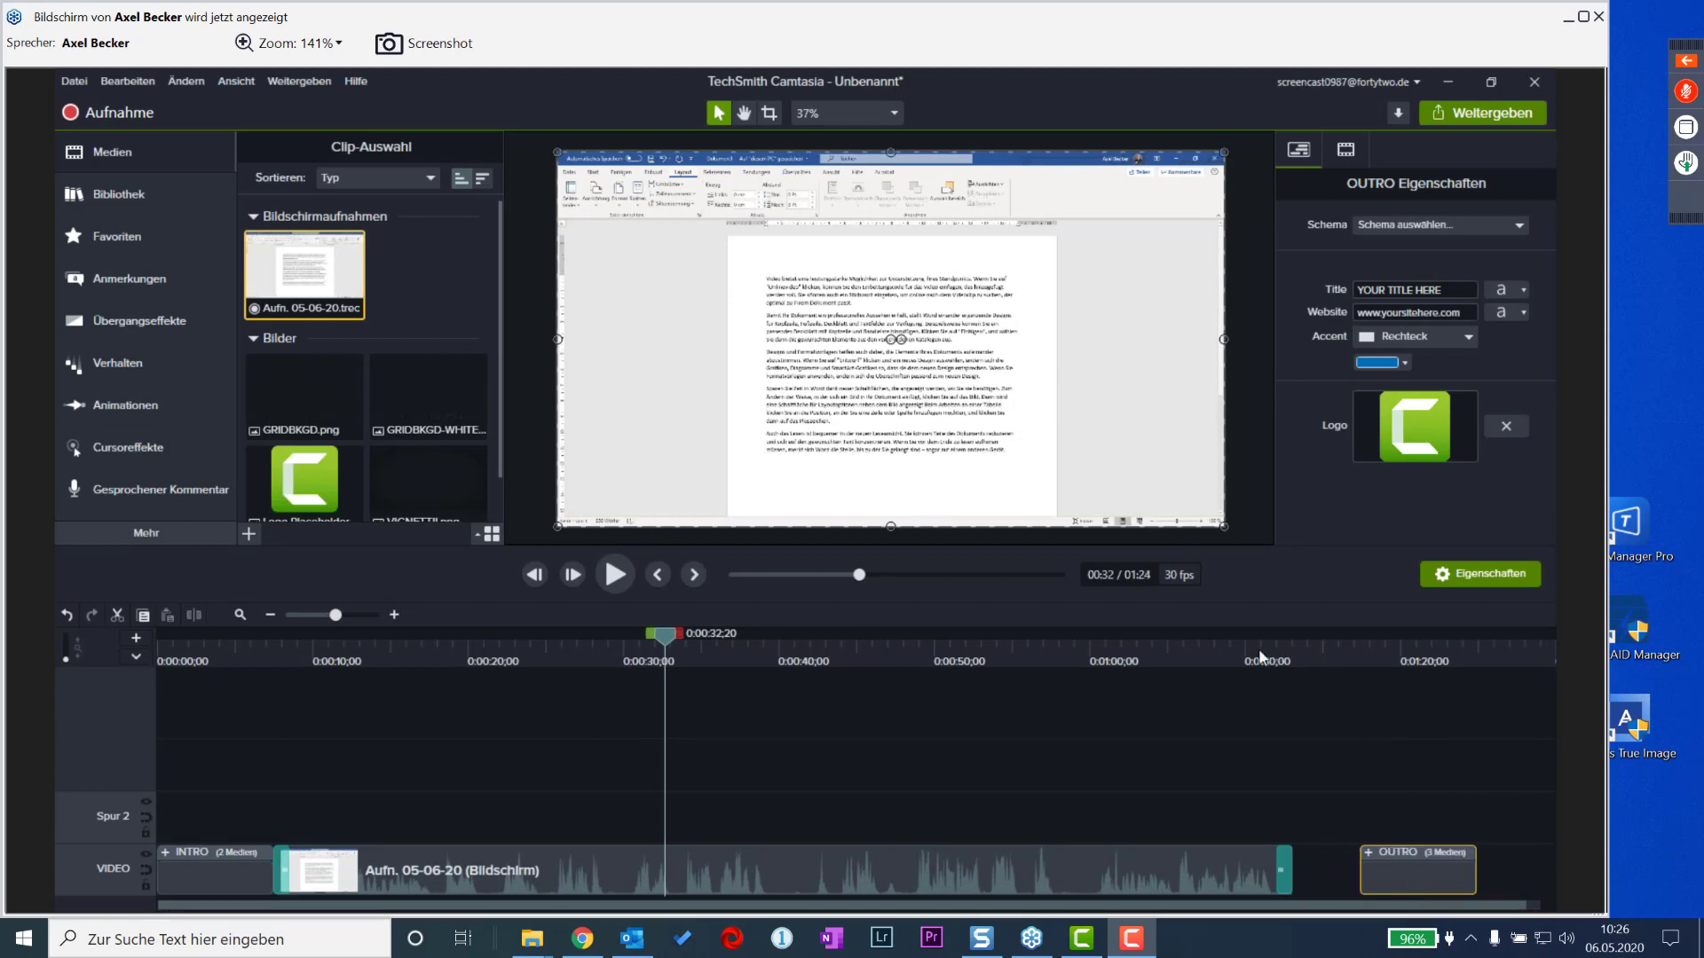
- Turn the VIDEO track's magnetic behaviour back on to close the gap between the recording and the OUTRO group
mouse_move(1261, 657)
left_mouse_down()
mouse_move(1373, 673)
mouse_move(1253, 687)
left_mouse_up()
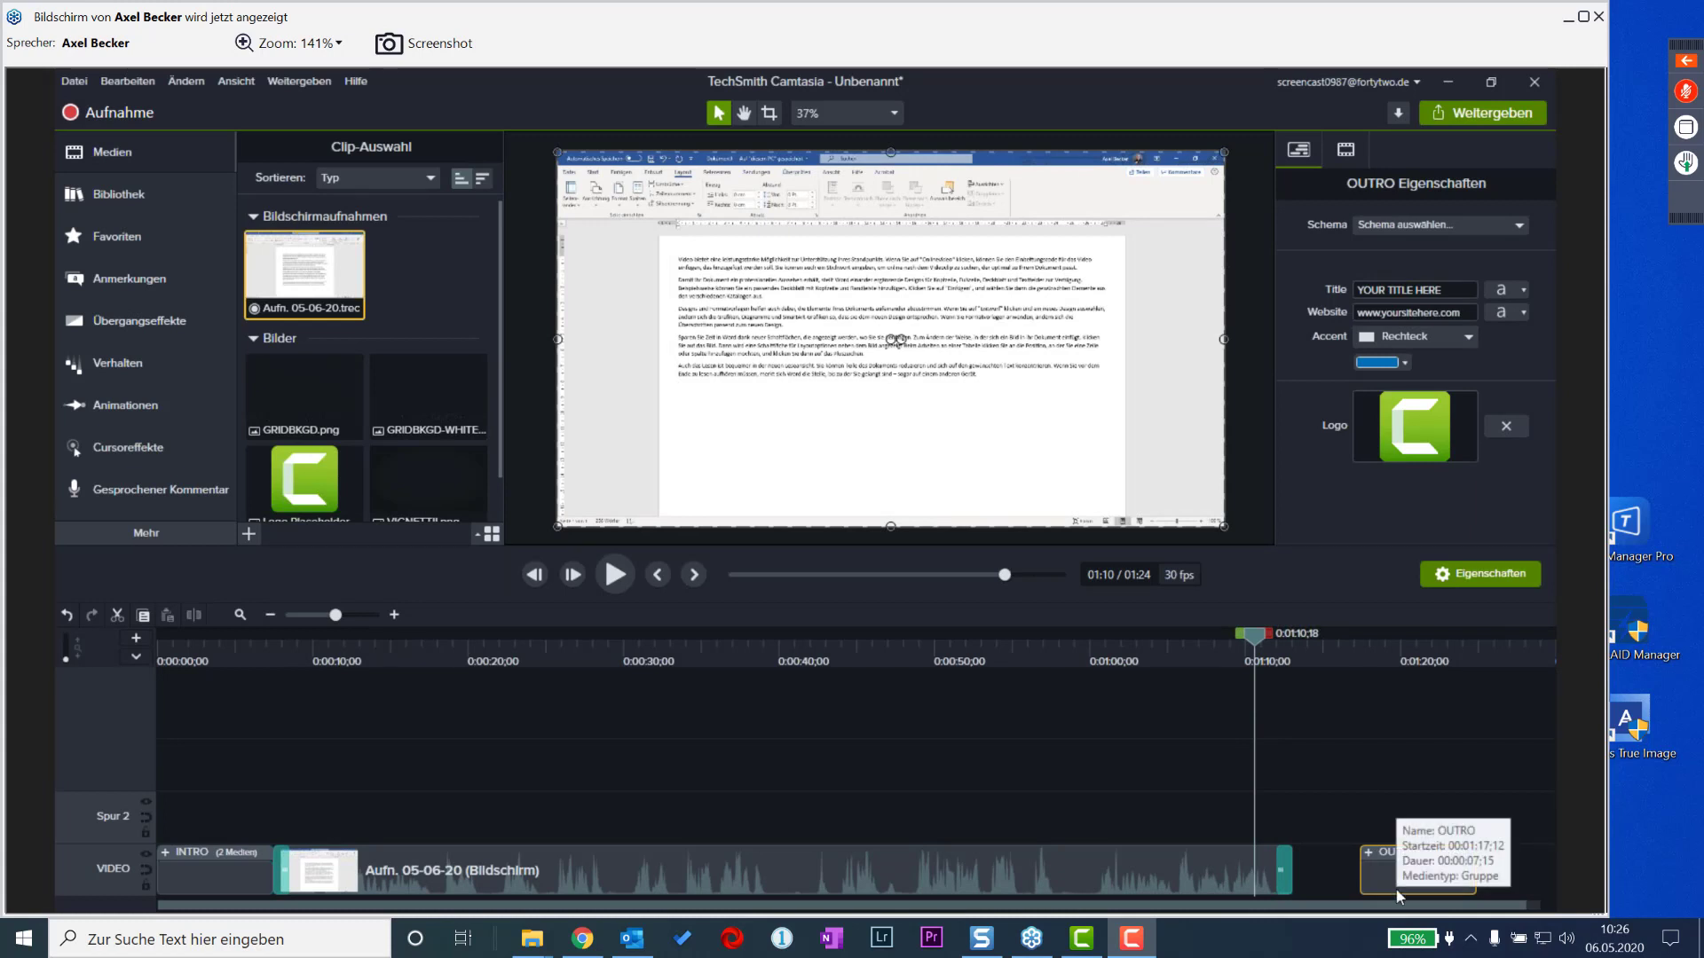
left_click(146, 869)
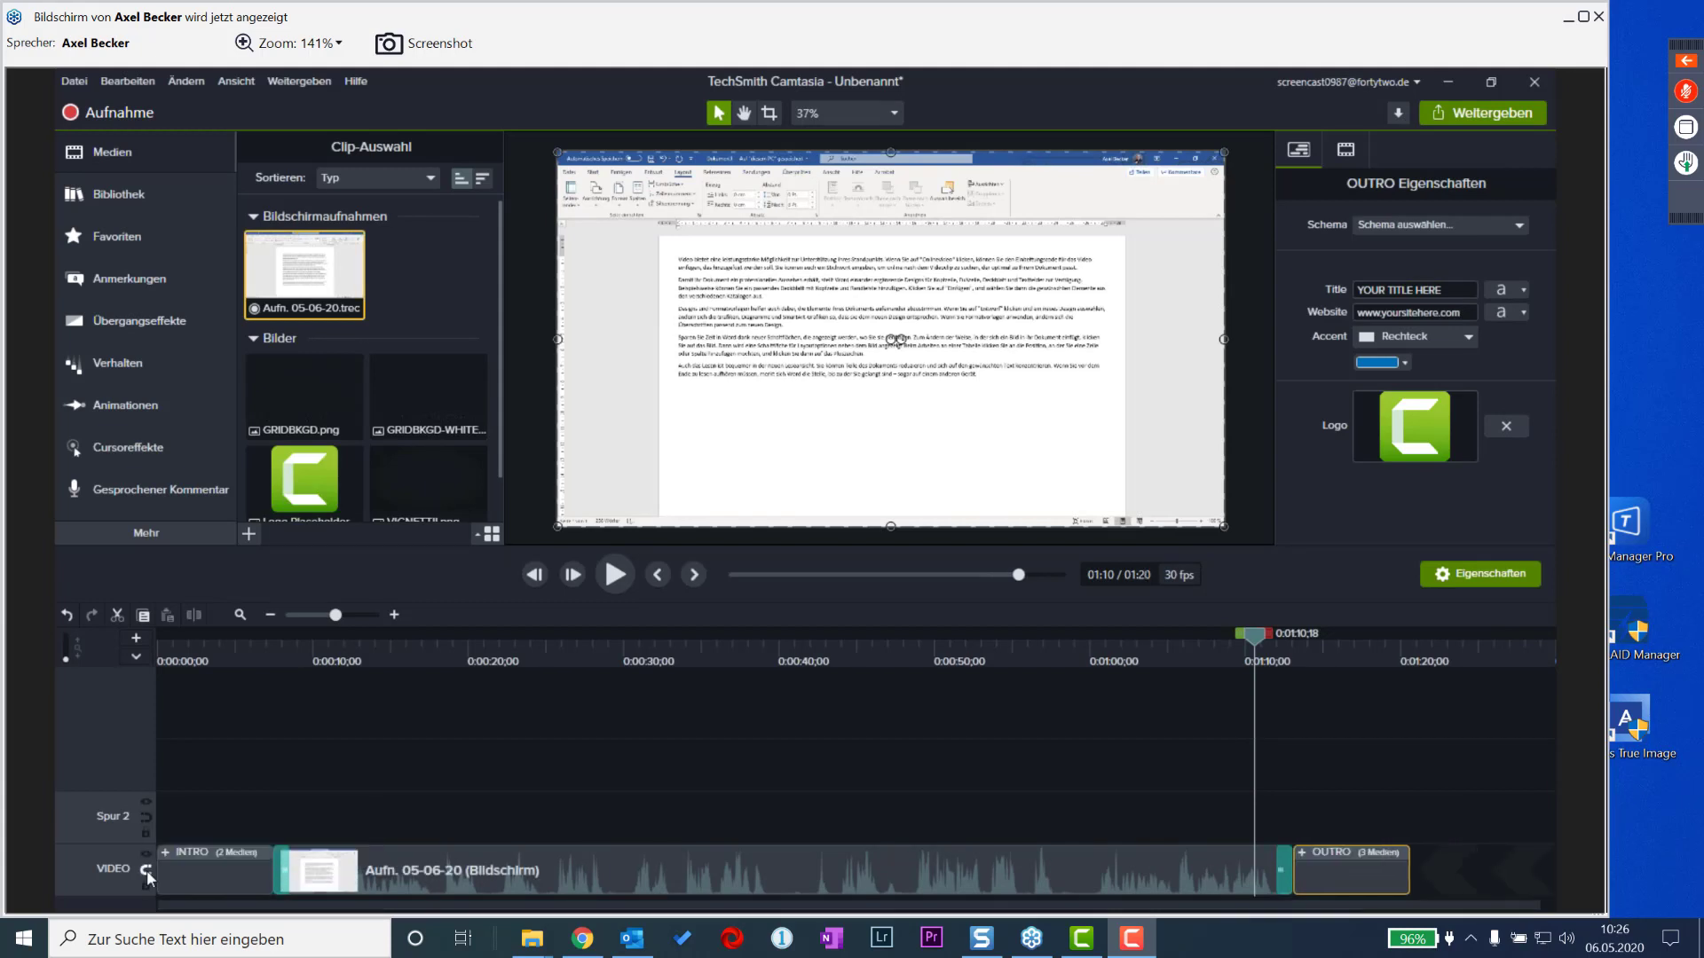
left_click(562, 869)
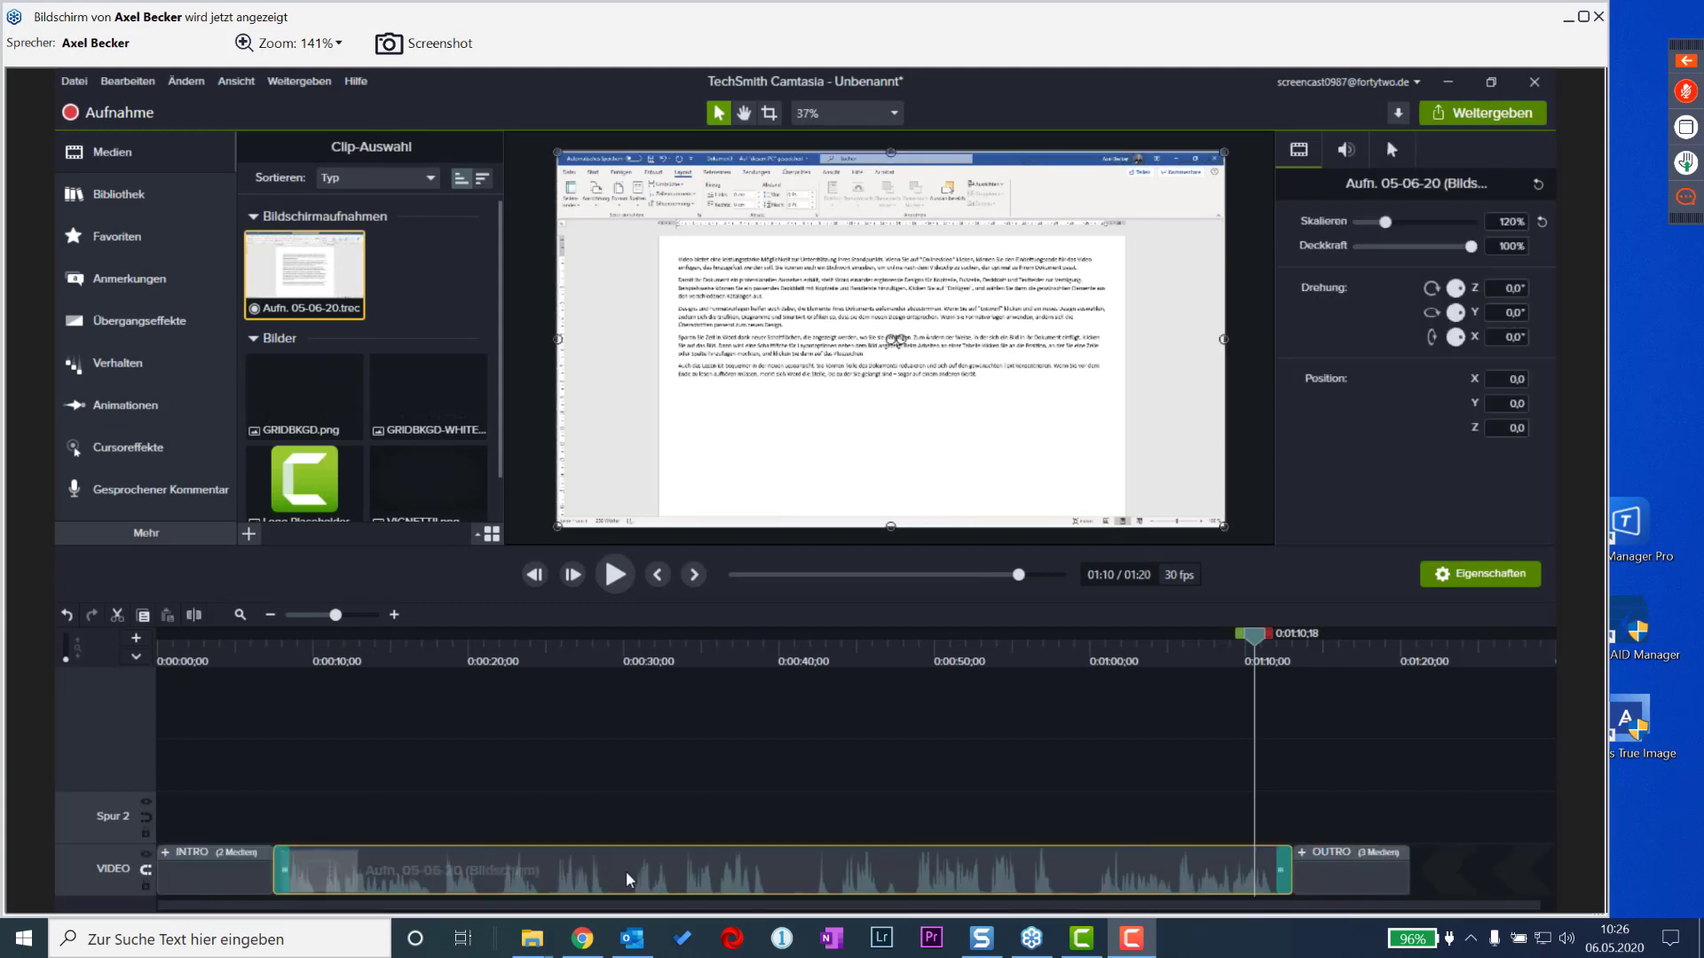
left_click(1391, 882)
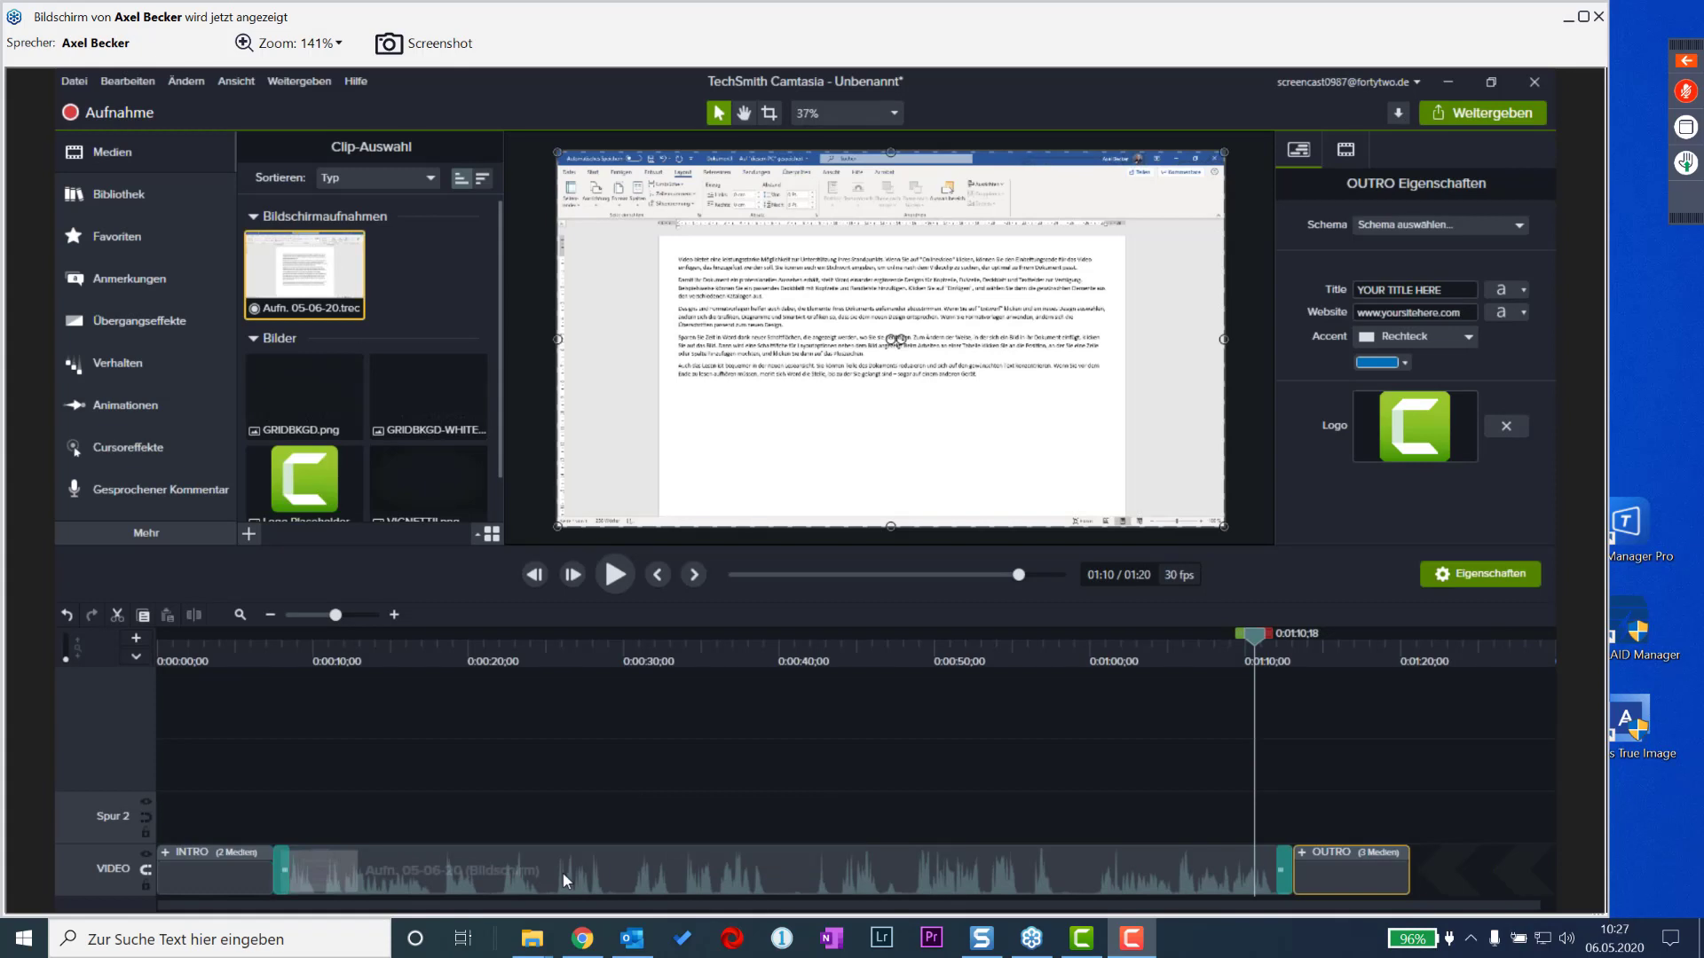
- Enable the mirrored waveform display (Gespiegelte Wellenform) in the program options and increase the height of the VIDEO track
left_click(141, 88)
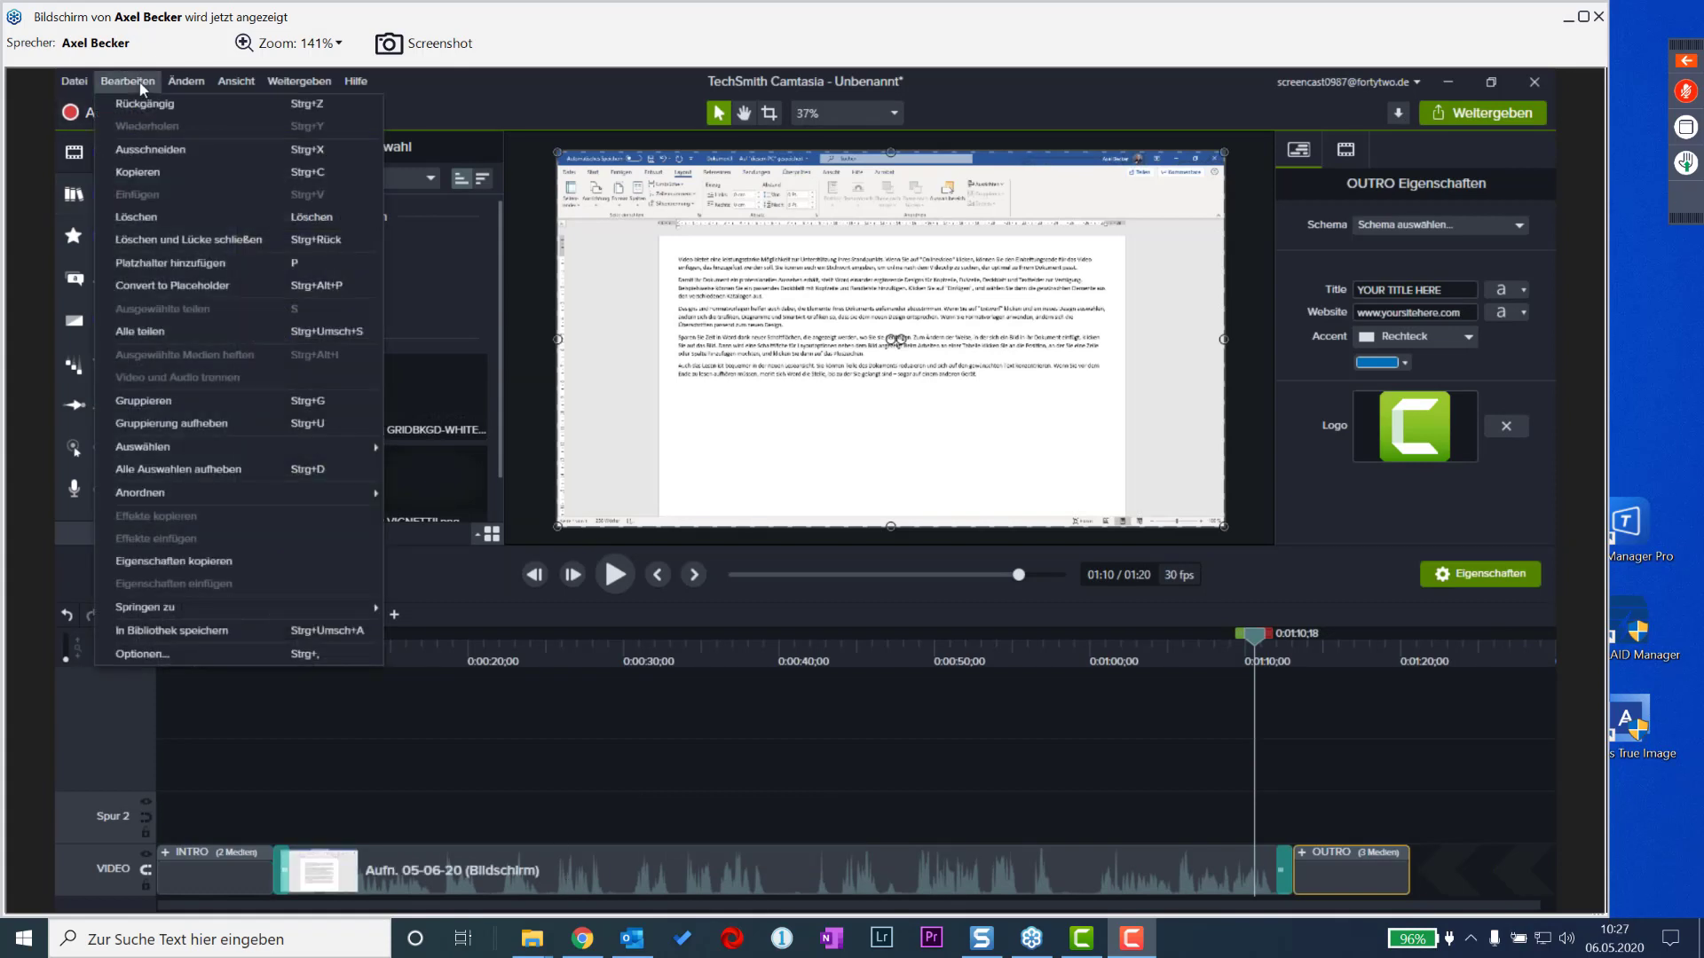
left_click(263, 653)
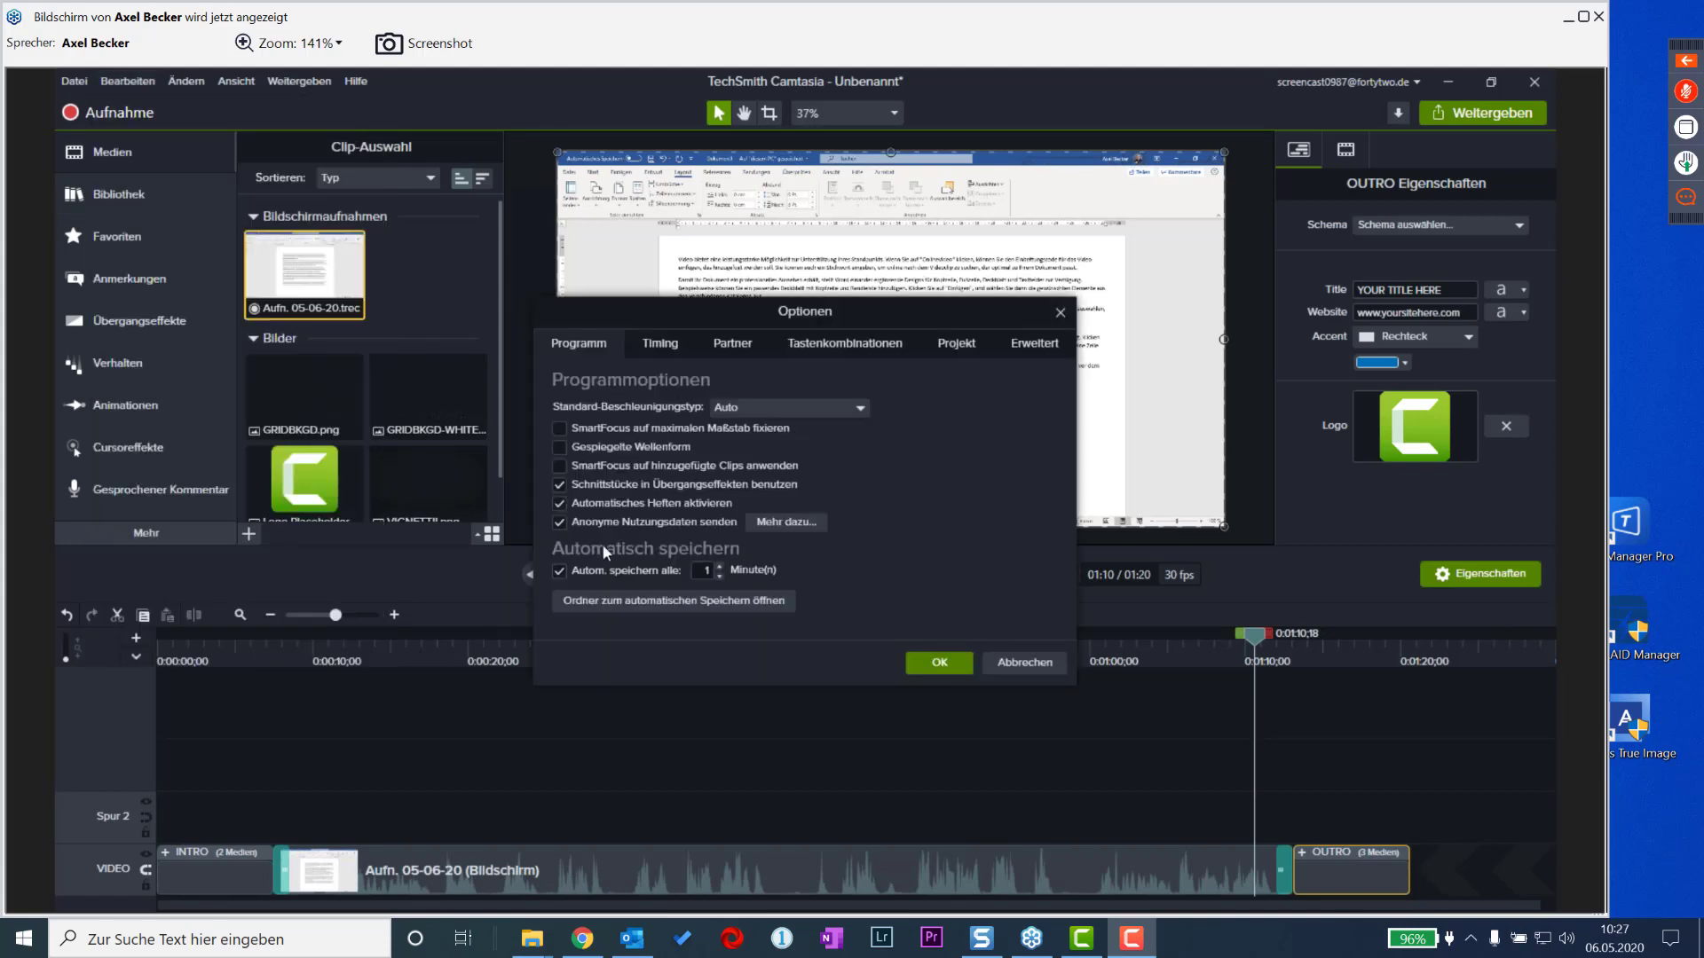
left_click(559, 447)
left_click(960, 665)
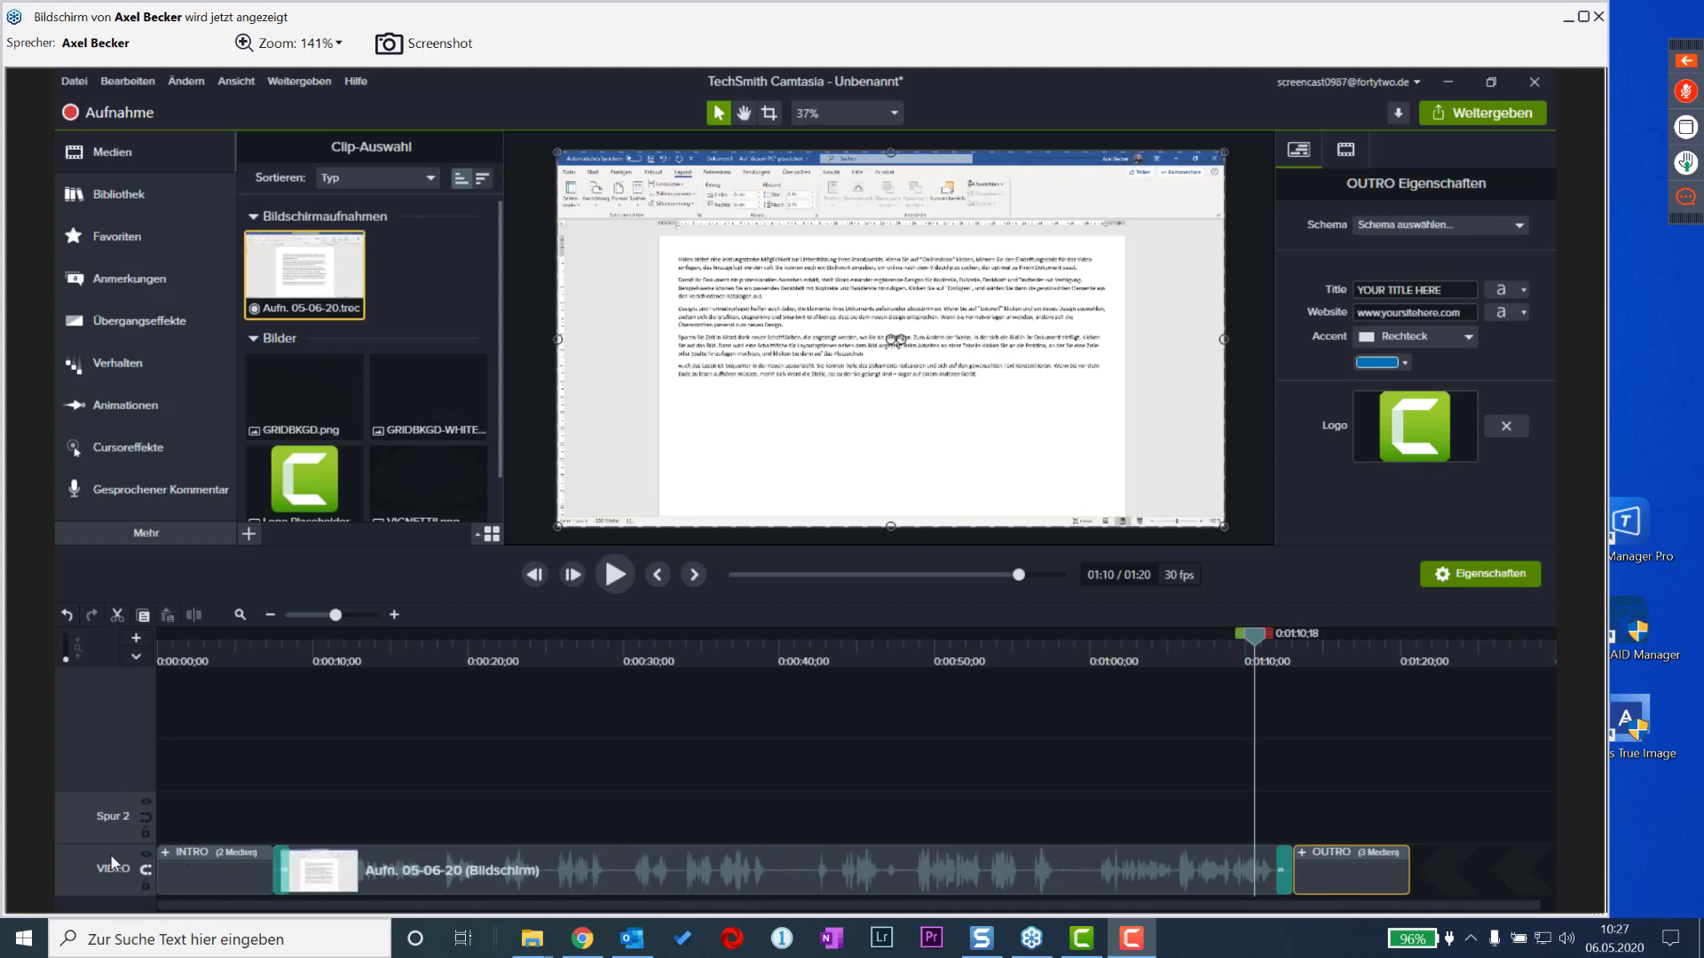
left_click_drag(98, 844, 97, 769)
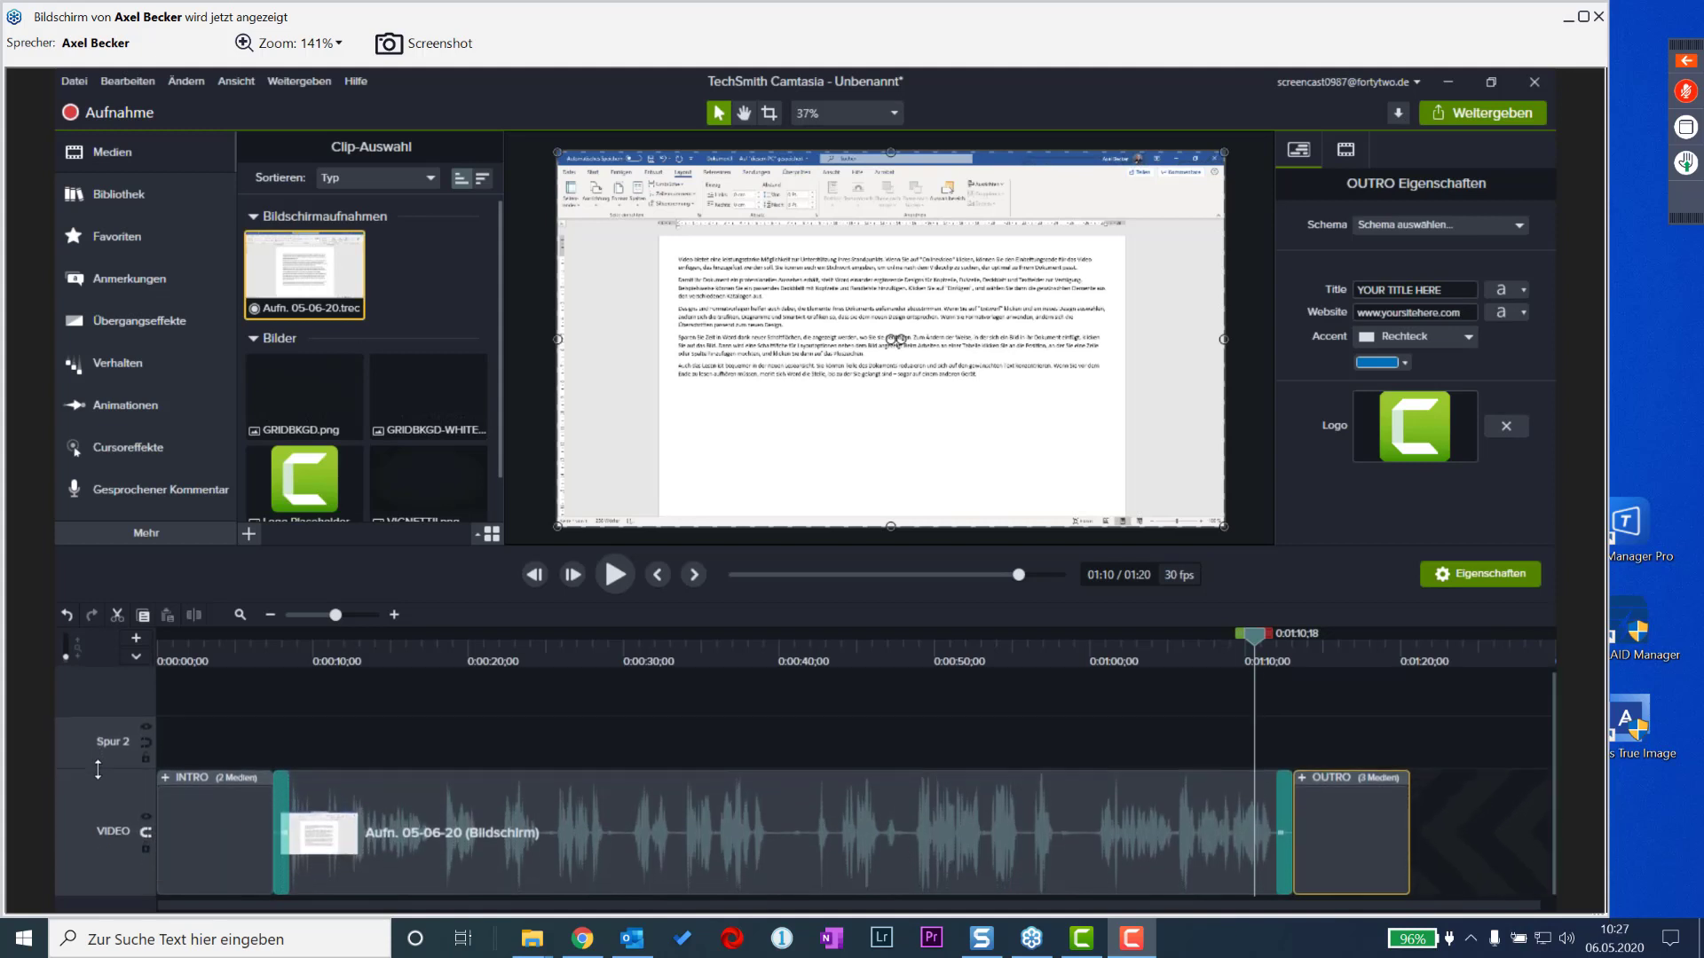
- Cut the section from 0:00:46;22 to 0:00:47;28 out of the recording clip
left_click(793, 848)
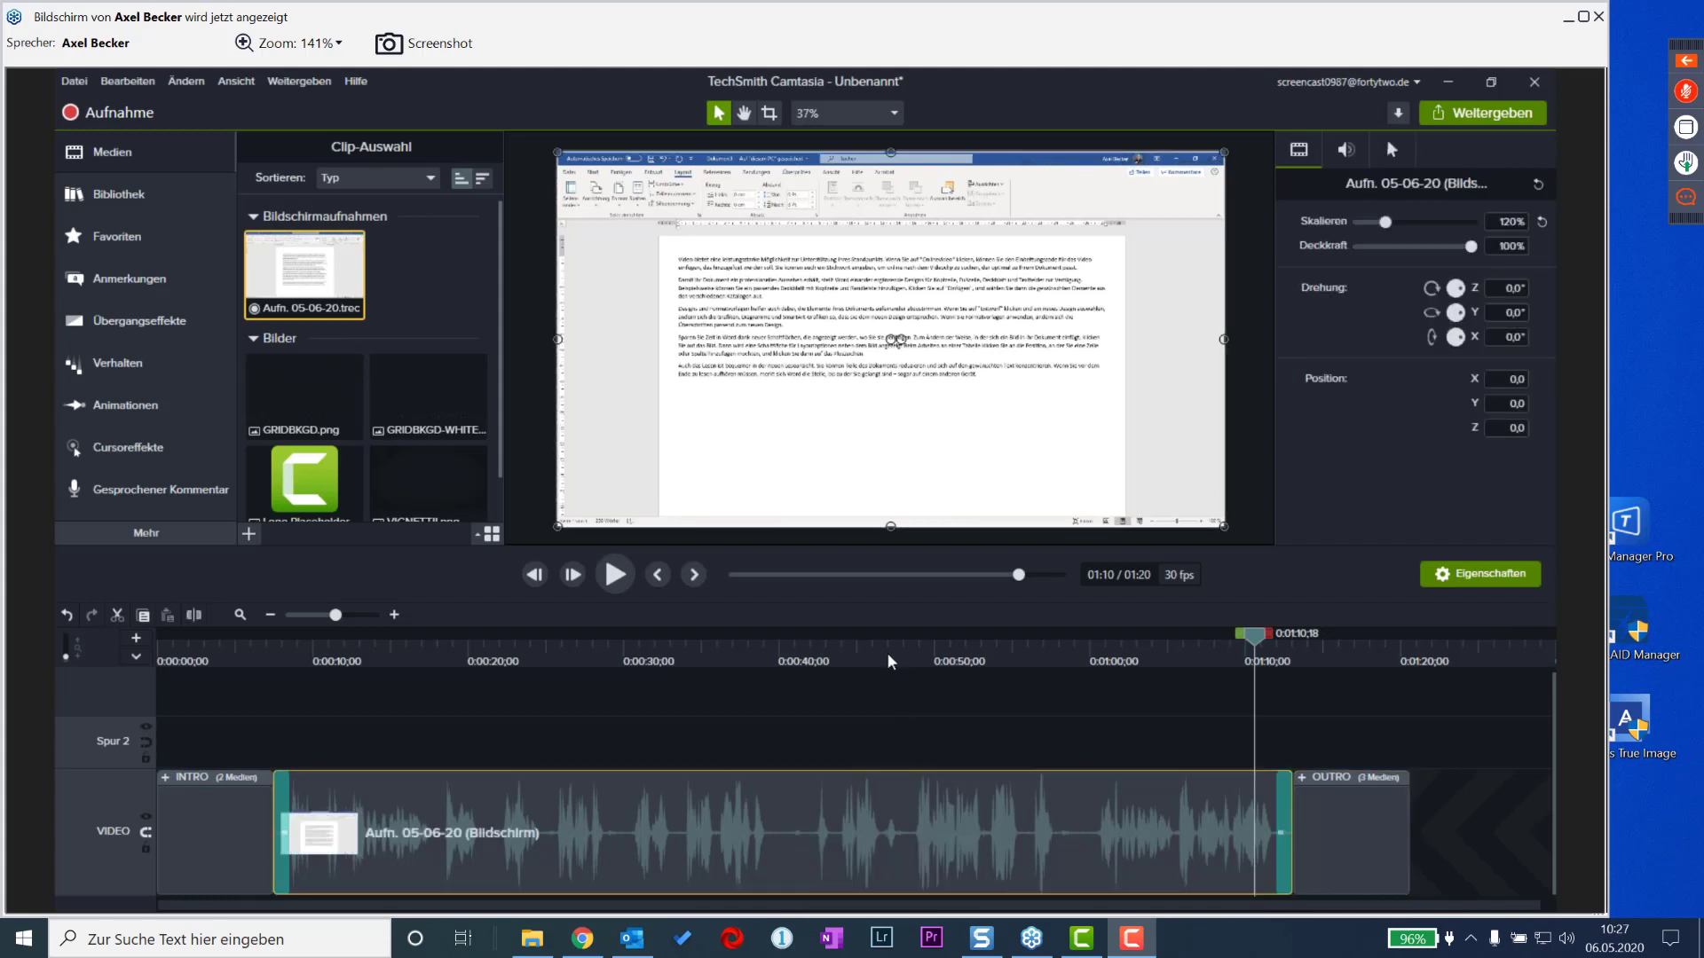
left_click_drag(888, 654, 885, 655)
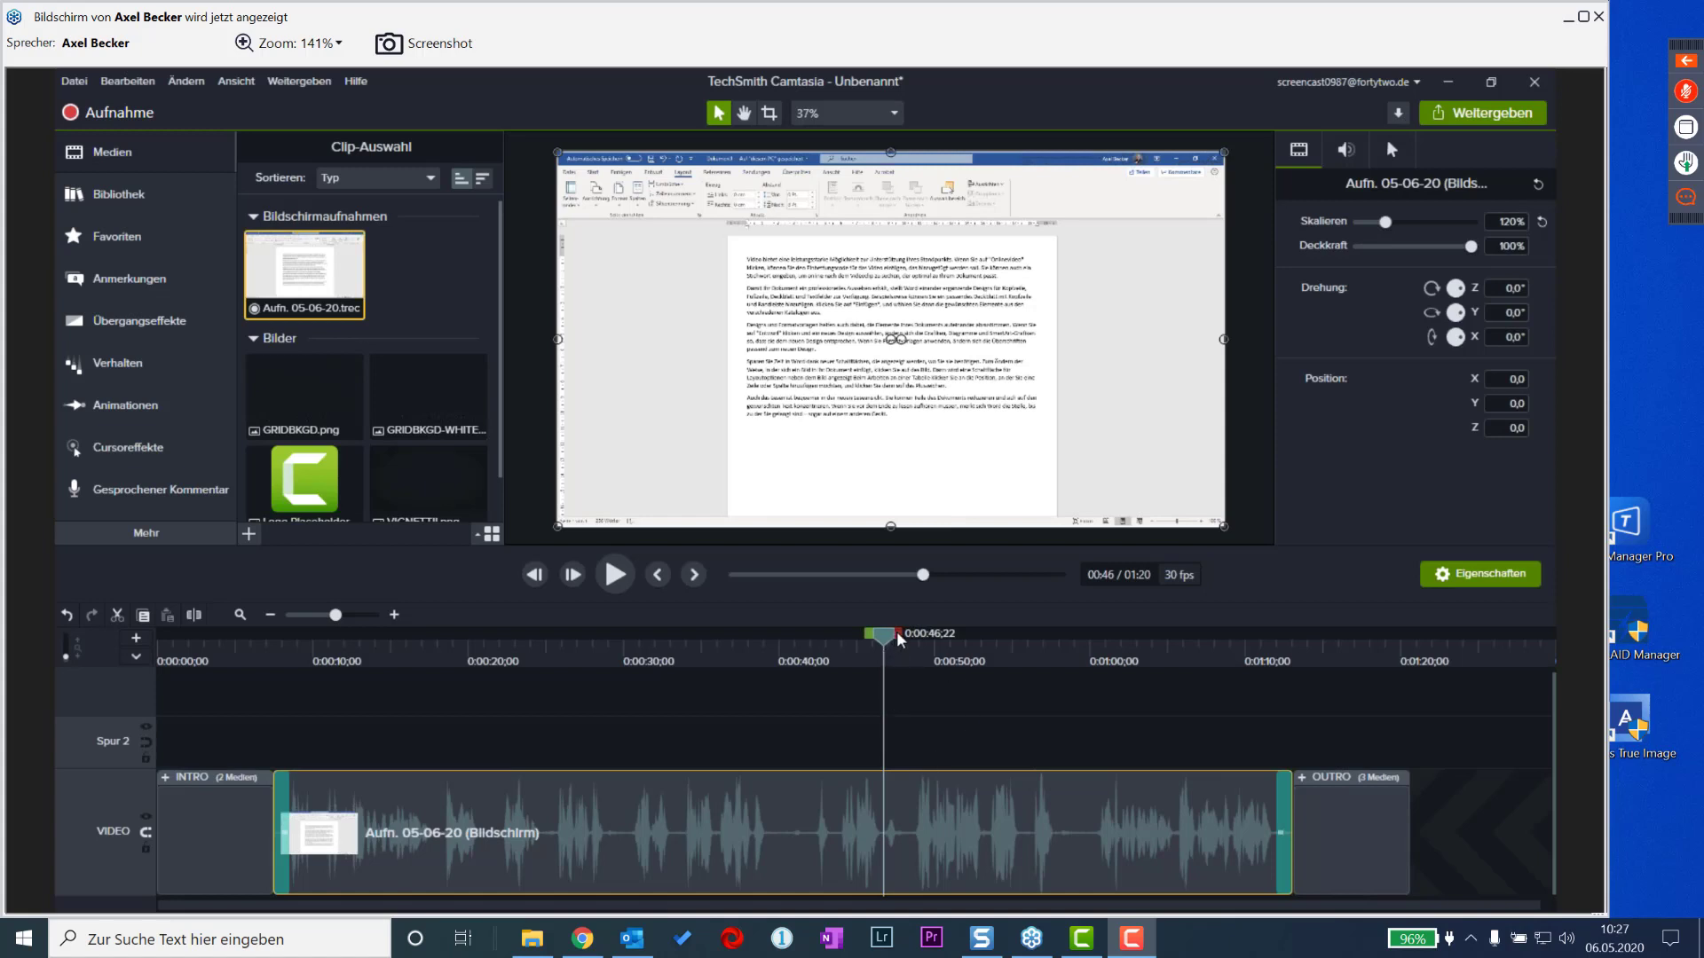
left_click_drag(899, 638, 918, 636)
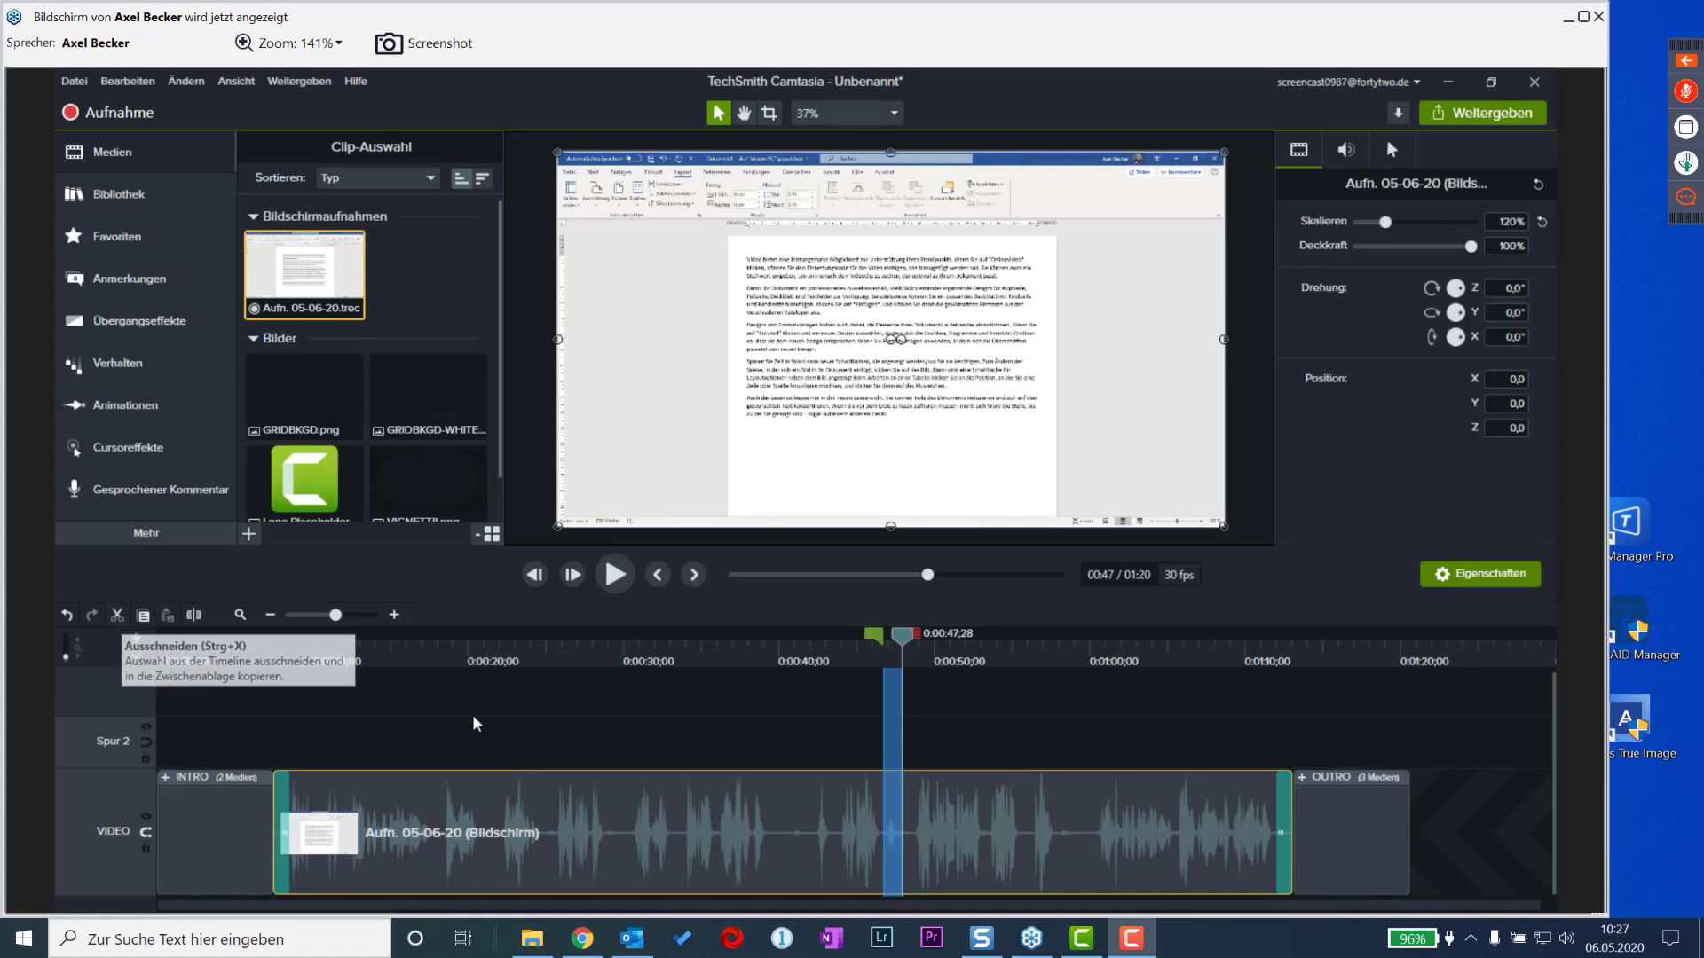
key("ctrl+x")
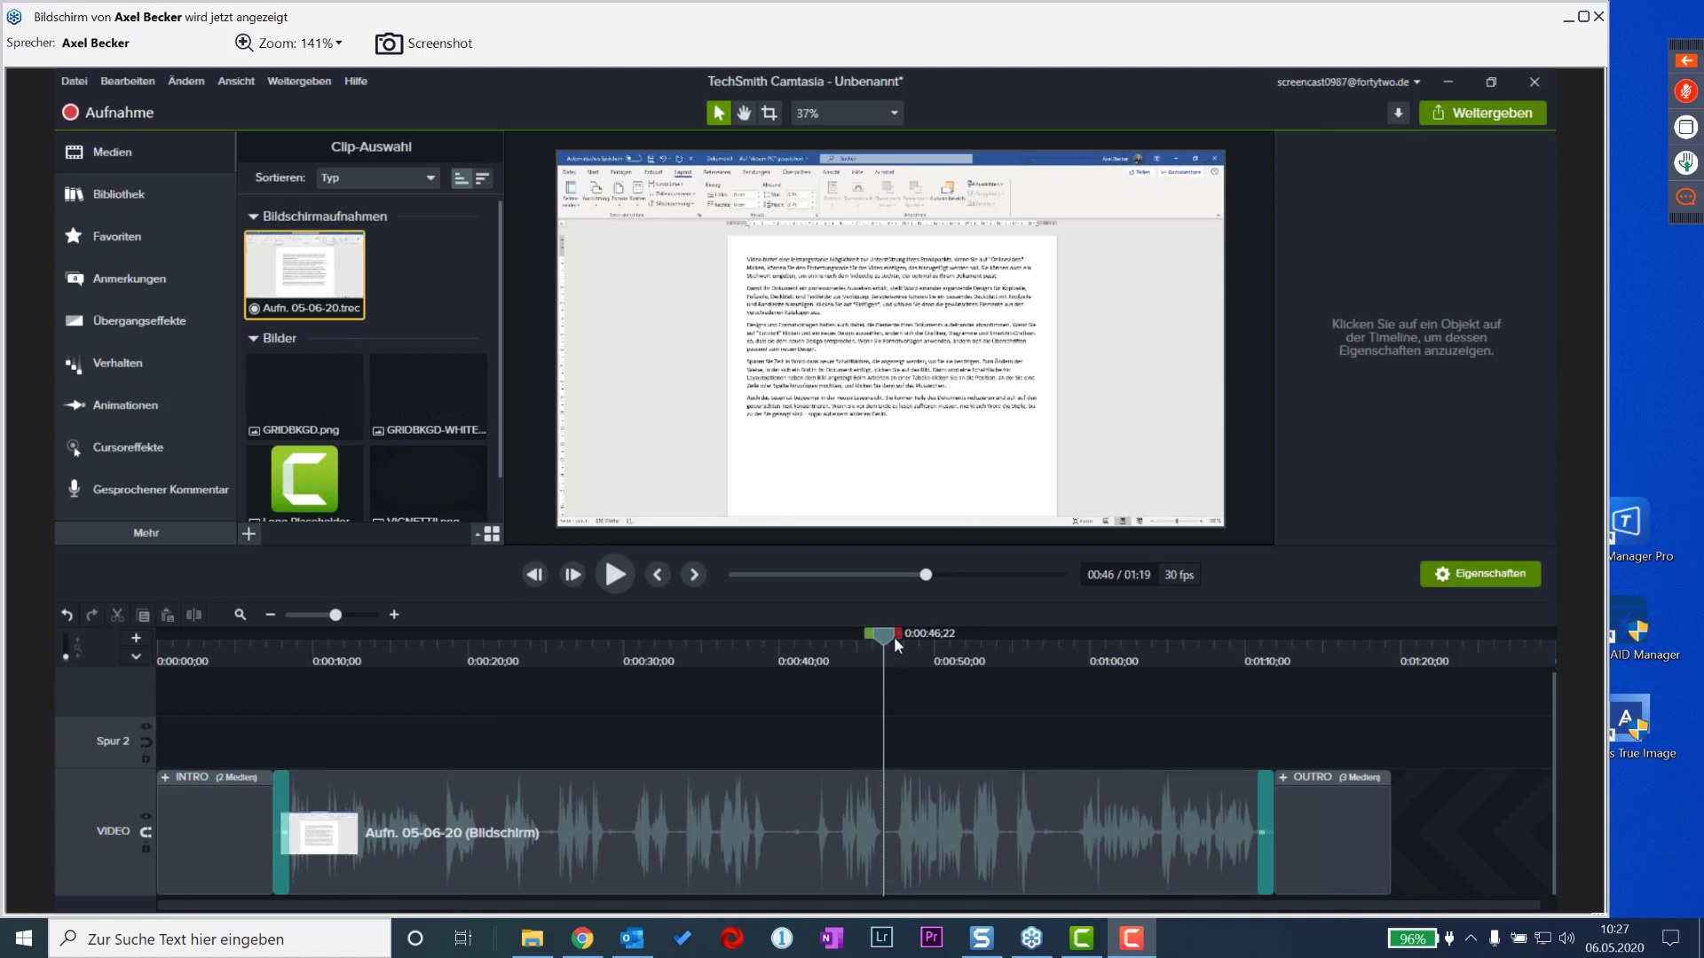
- Set the recording's mouse cursor to 100% opacity and 350% scale, checking it between about 43 and 48 seconds
left_click_drag(893, 637, 859, 641)
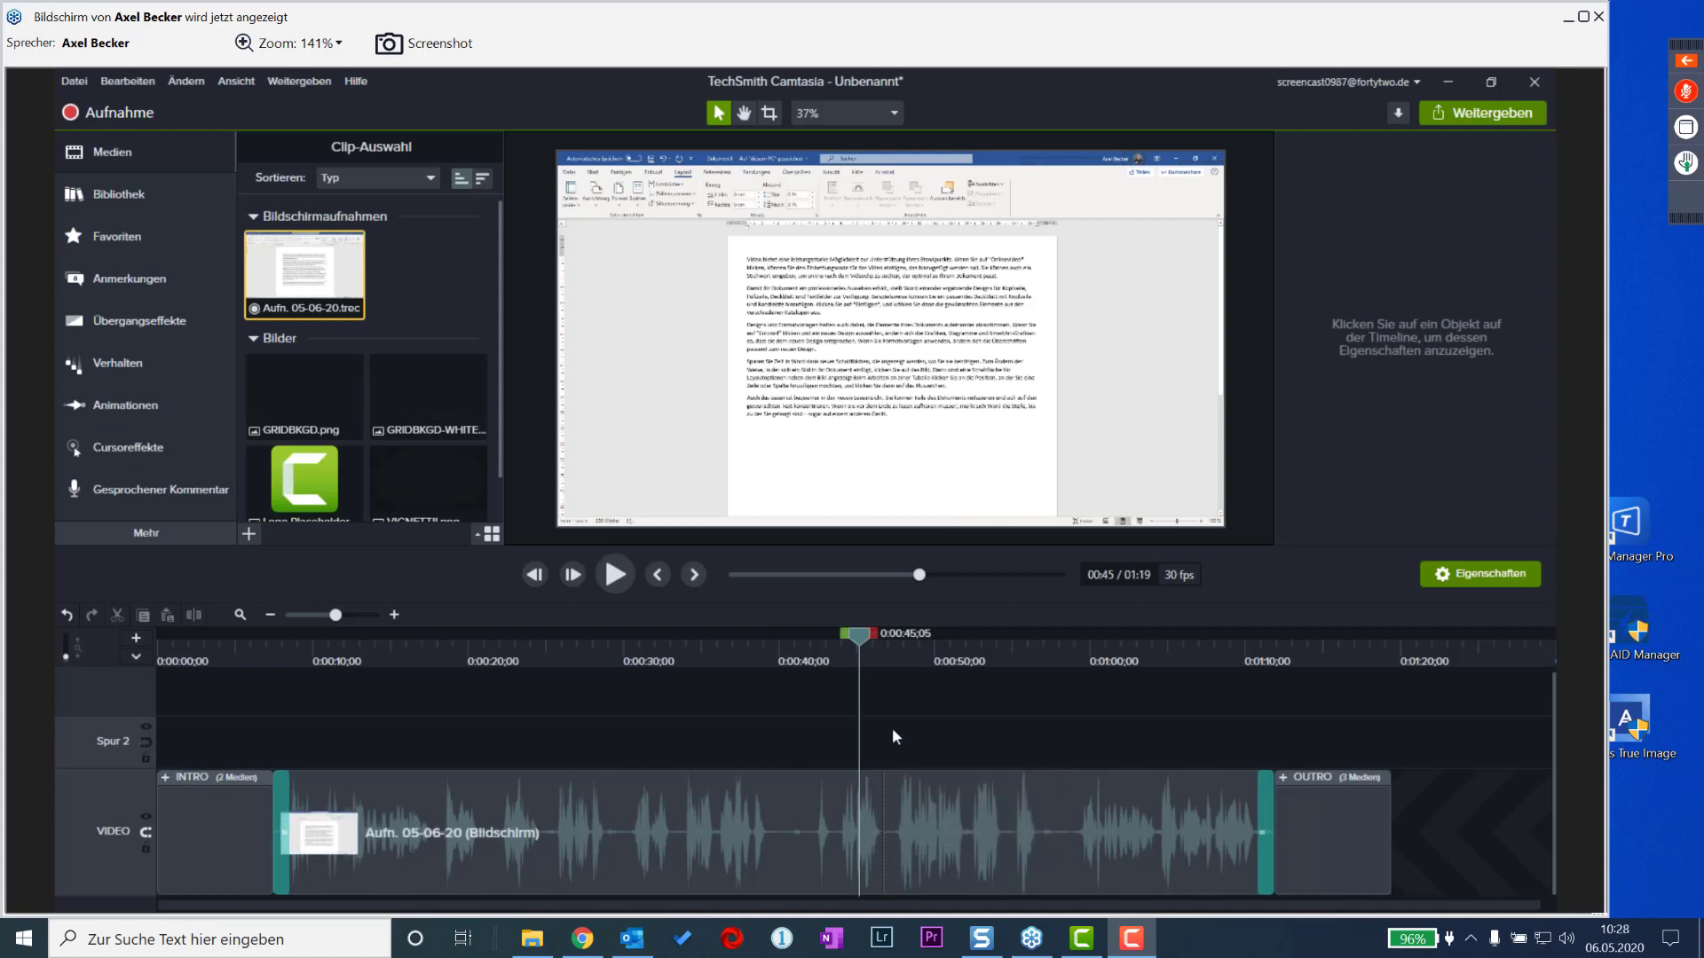
left_click(907, 795)
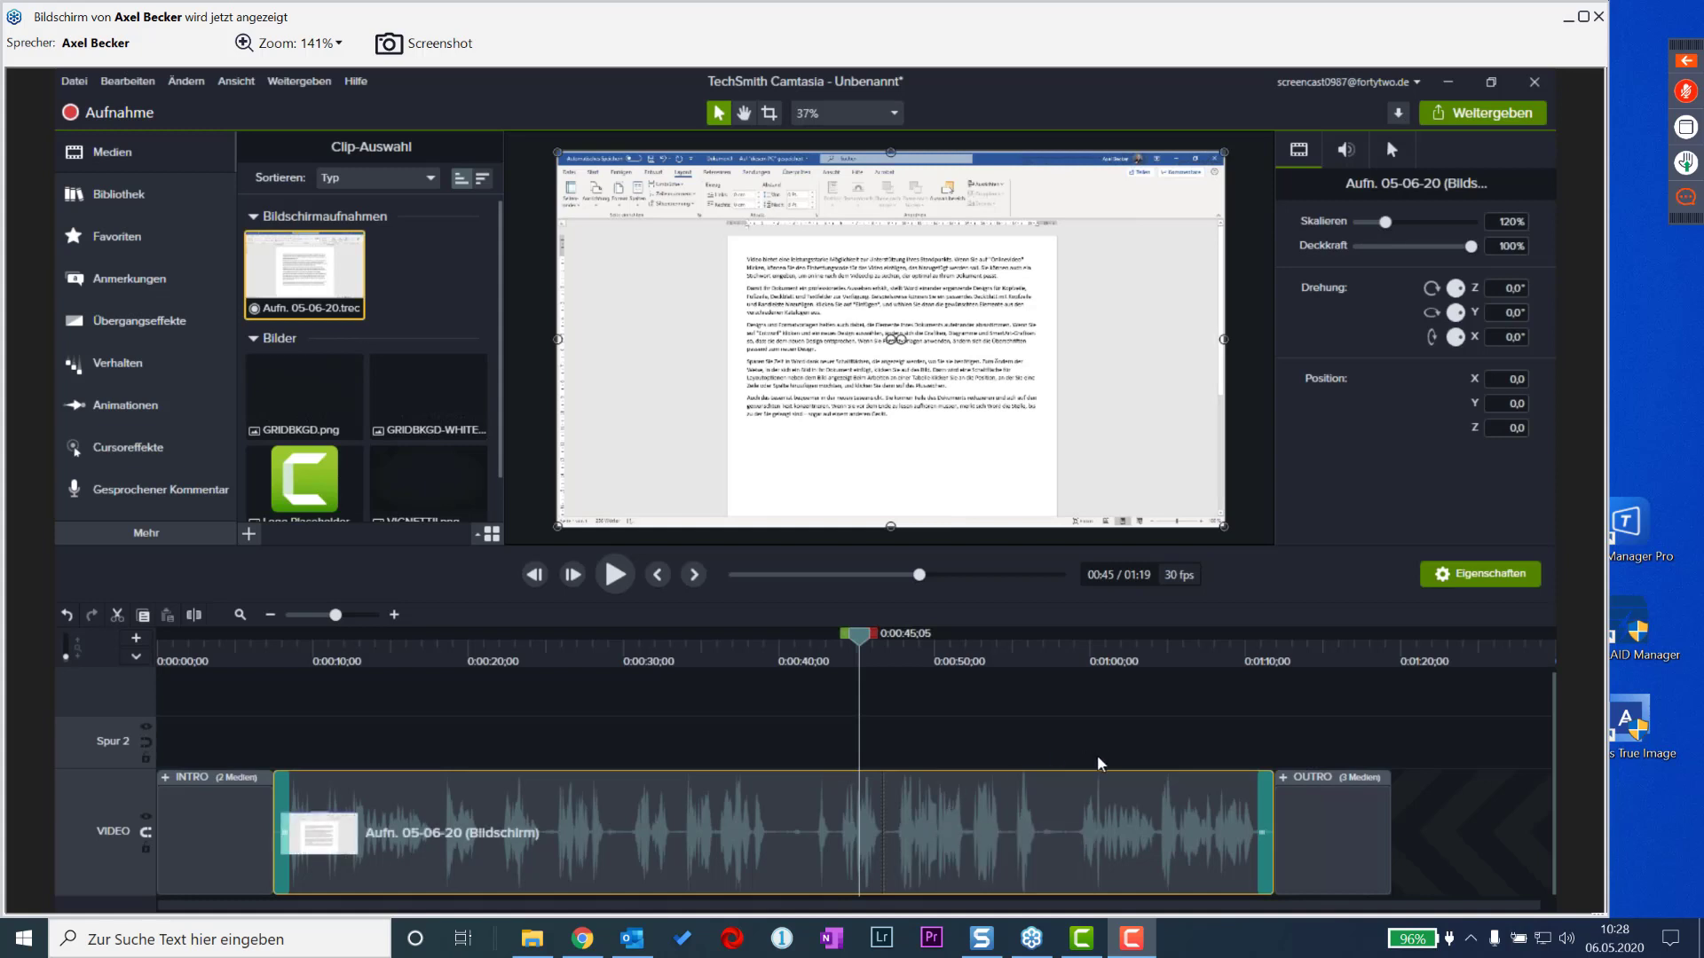
mouse_move(860, 644)
left_mouse_down()
mouse_move(1014, 662)
mouse_move(752, 656)
mouse_move(841, 657)
left_mouse_up()
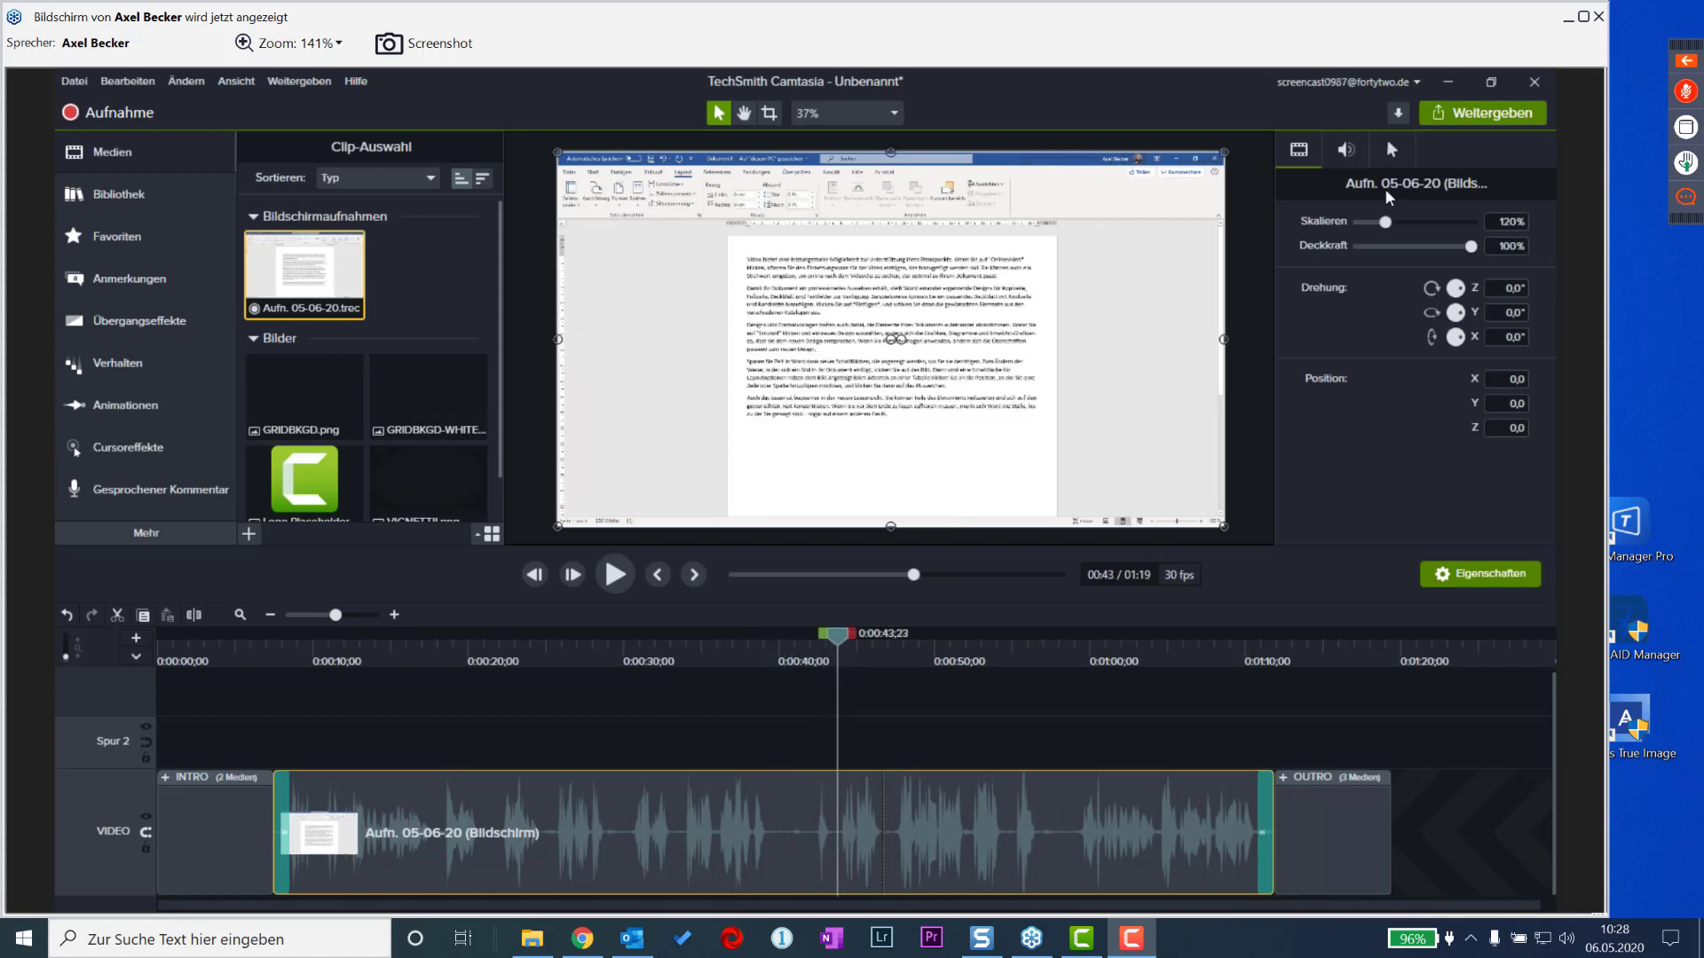
left_click(1390, 152)
left_click_drag(1359, 248, 1470, 247)
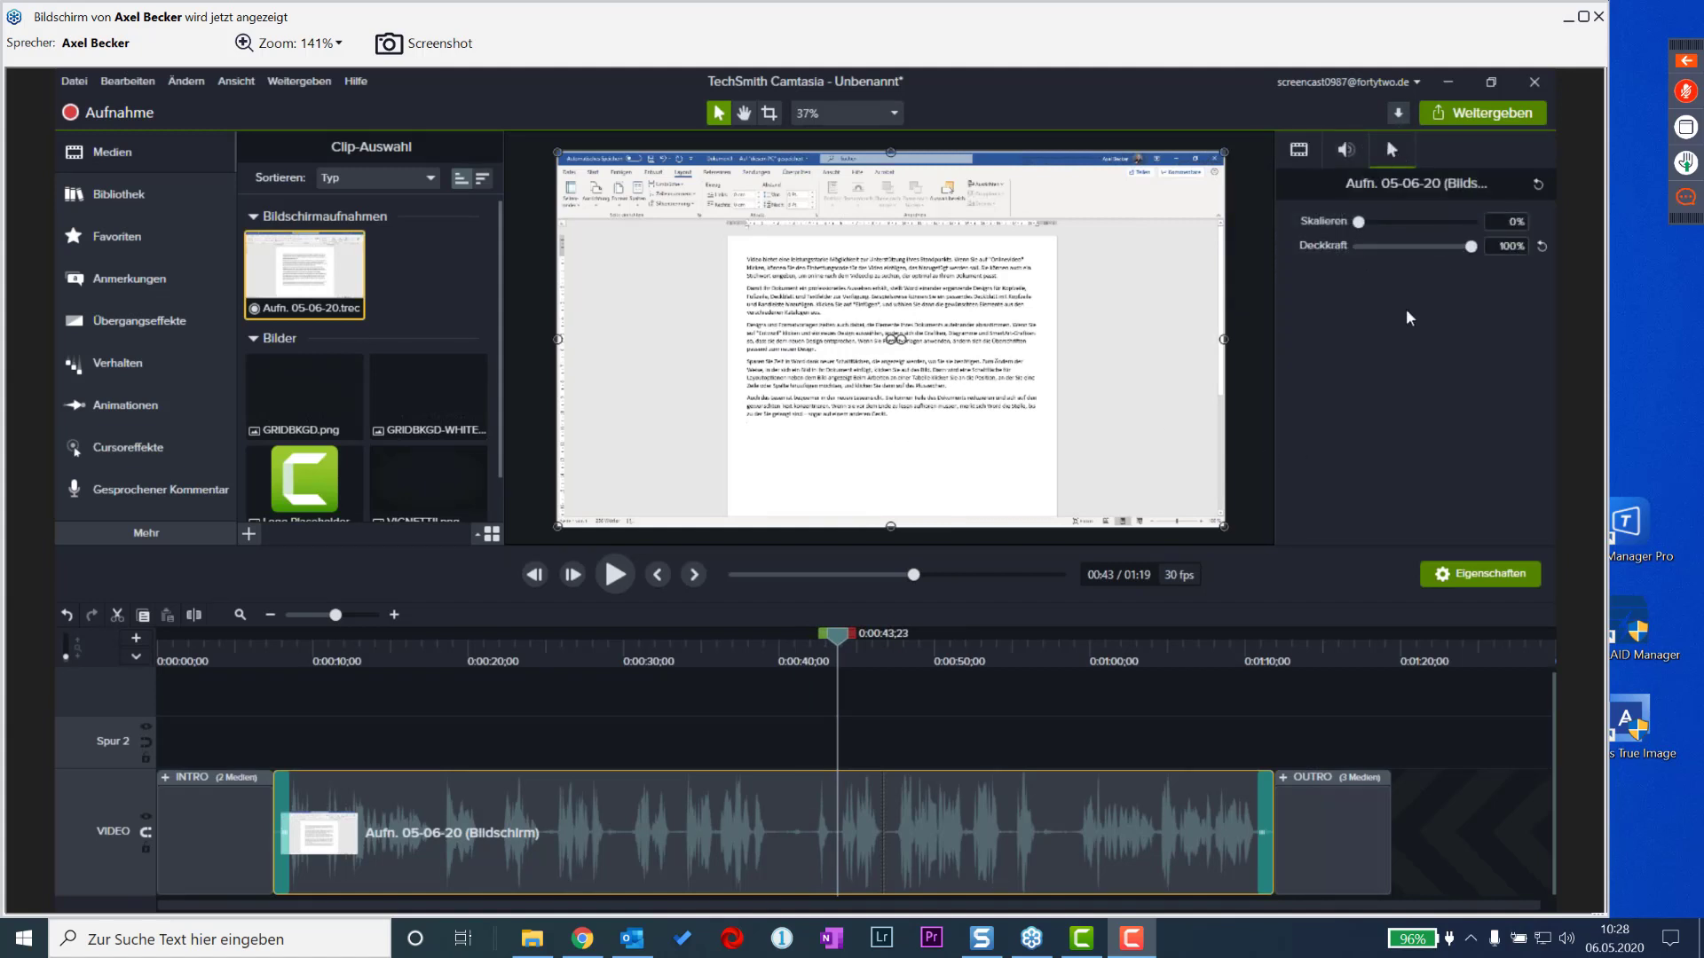
left_click_drag(1358, 223, 1428, 226)
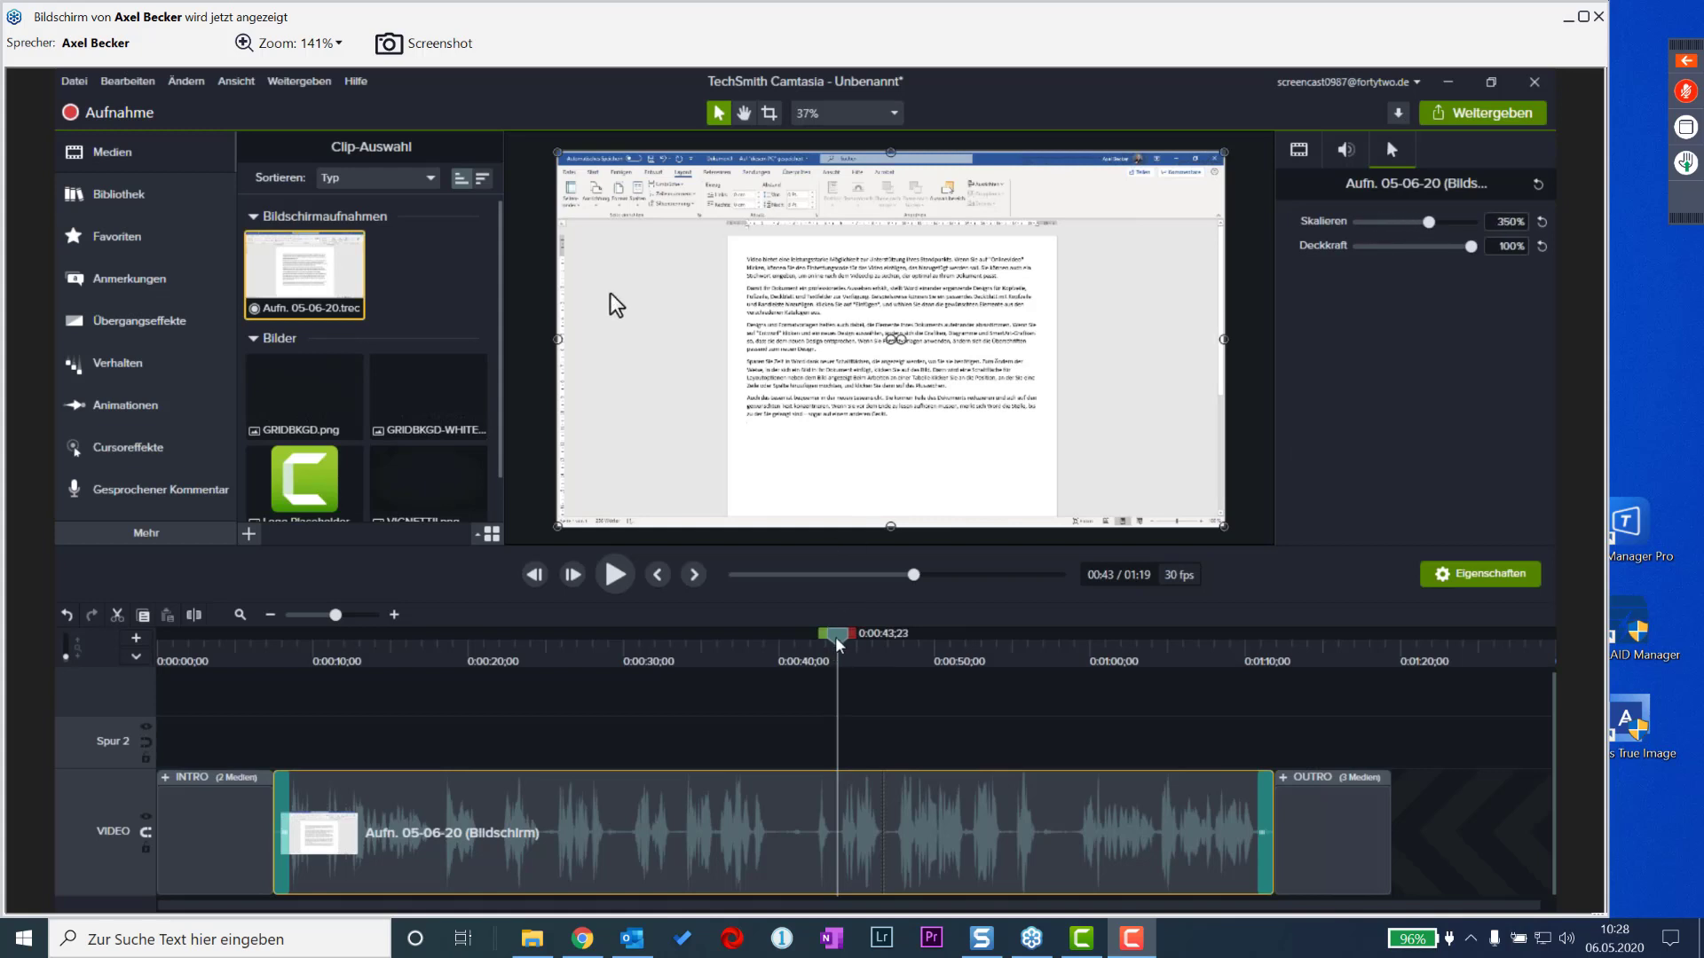
left_click_drag(834, 636, 905, 652)
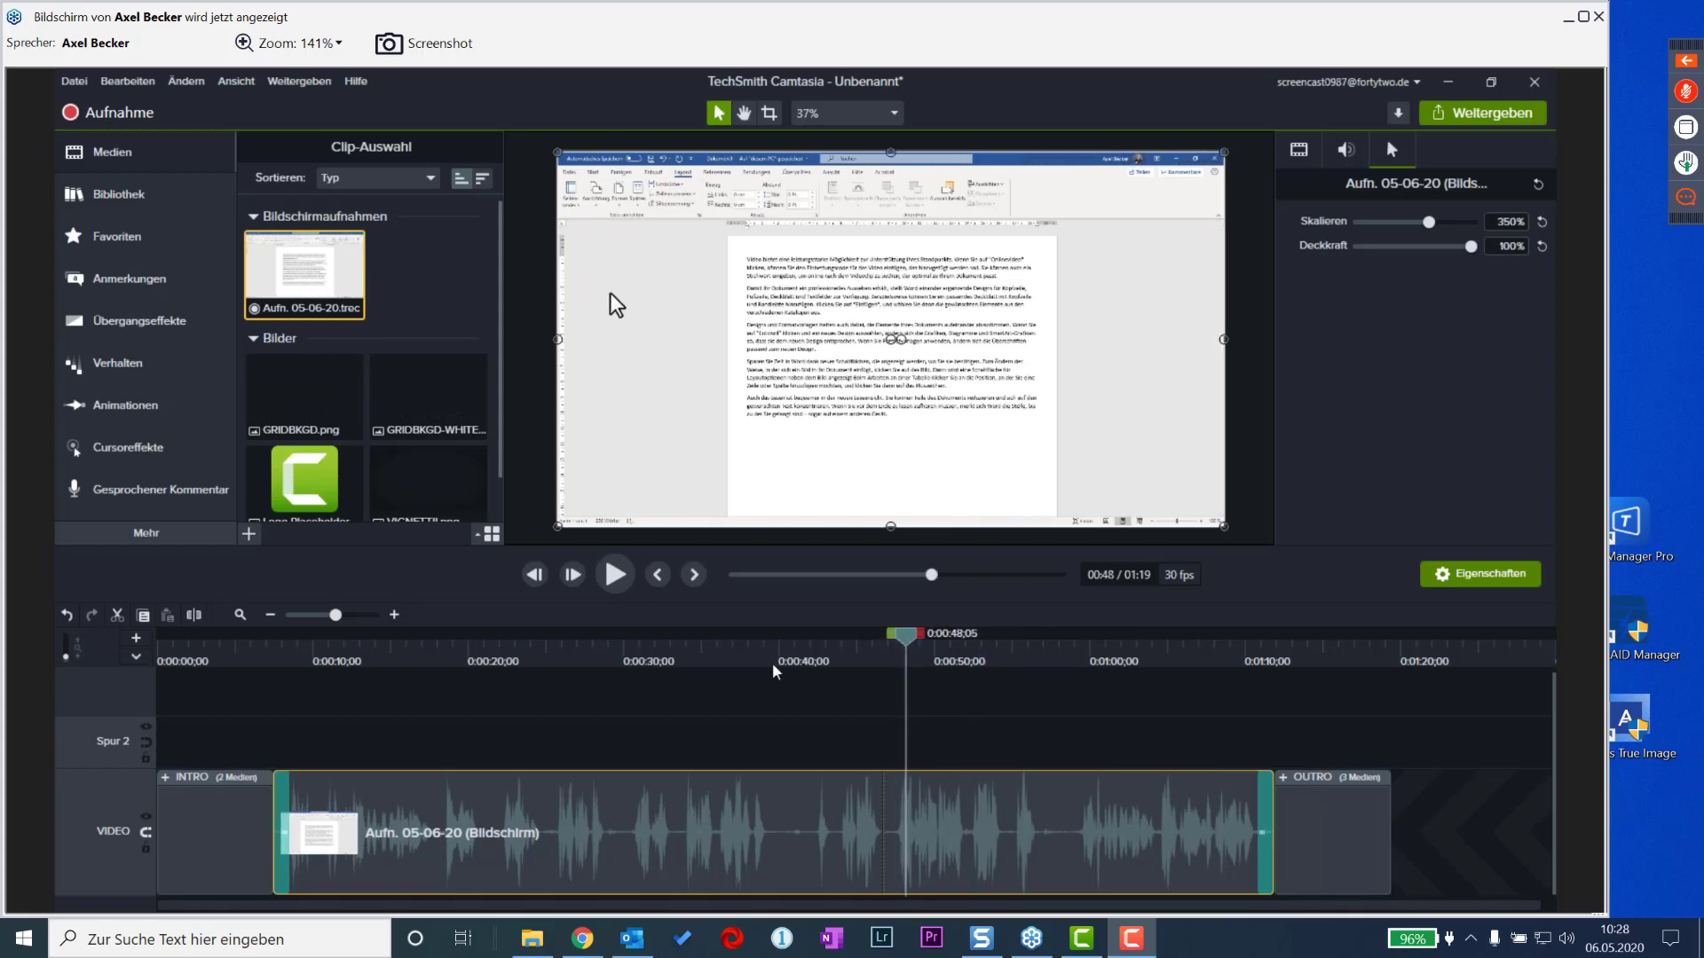
- Apply the Cursorausgleich cursor effect to the recording clip and set the cursor scale to 100%
left_click(128, 447)
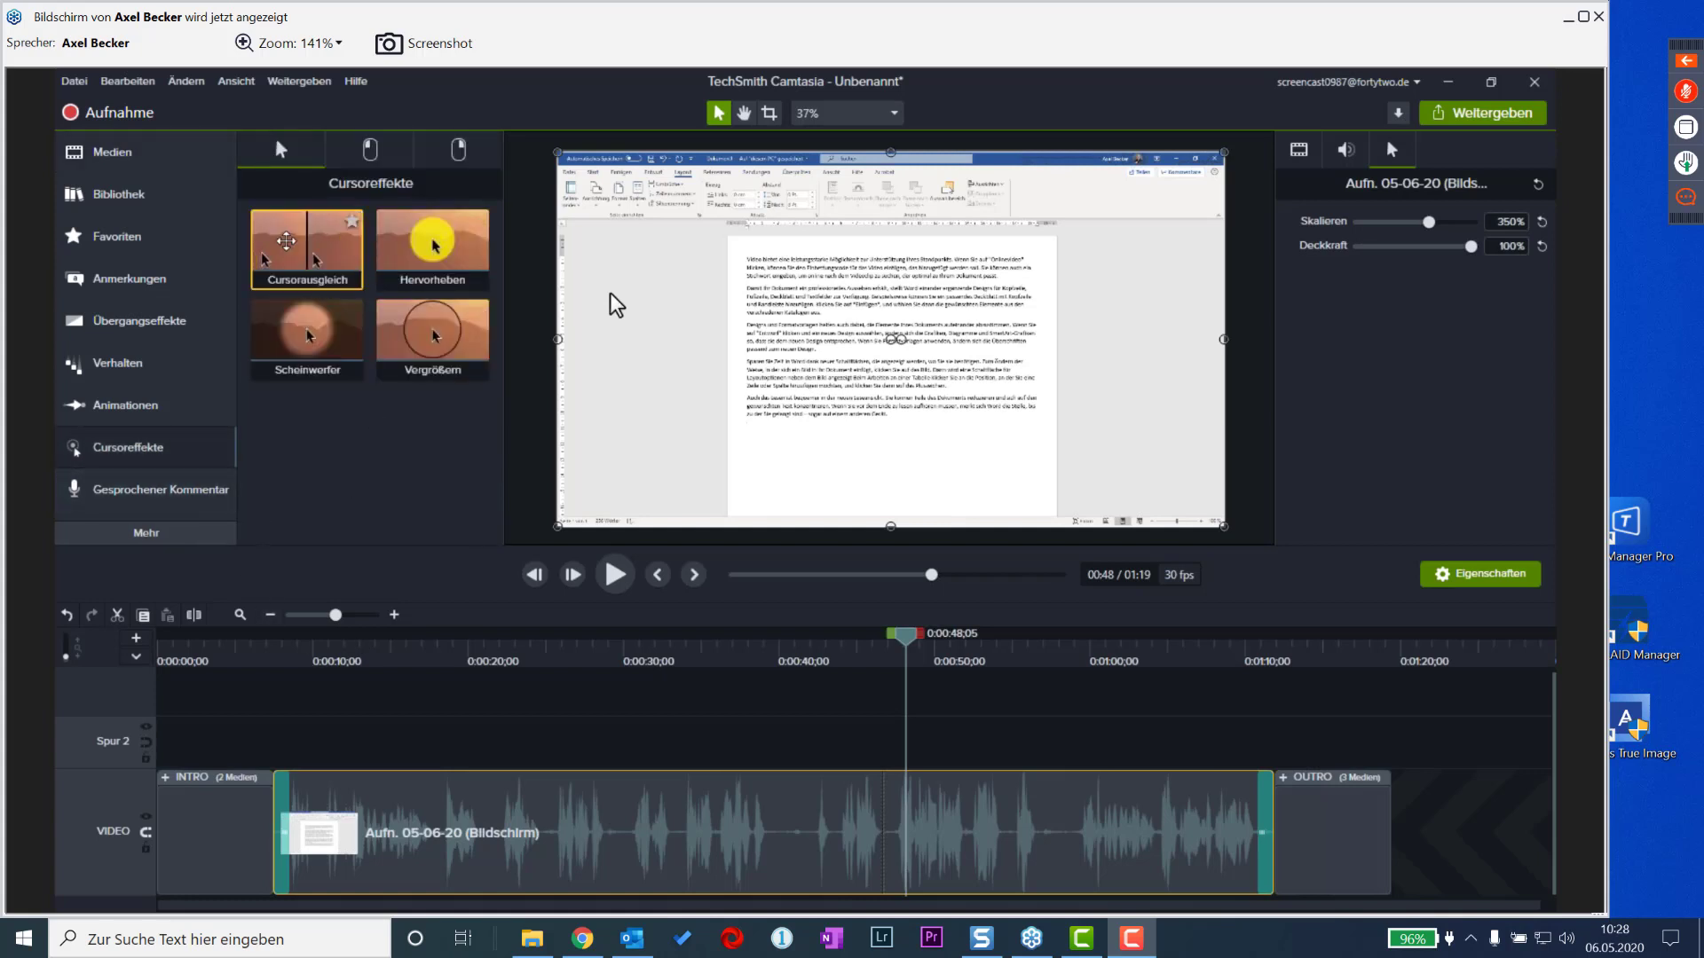
mouse_move(307, 246)
left_mouse_down()
mouse_move(586, 763)
mouse_move(679, 876)
left_mouse_up()
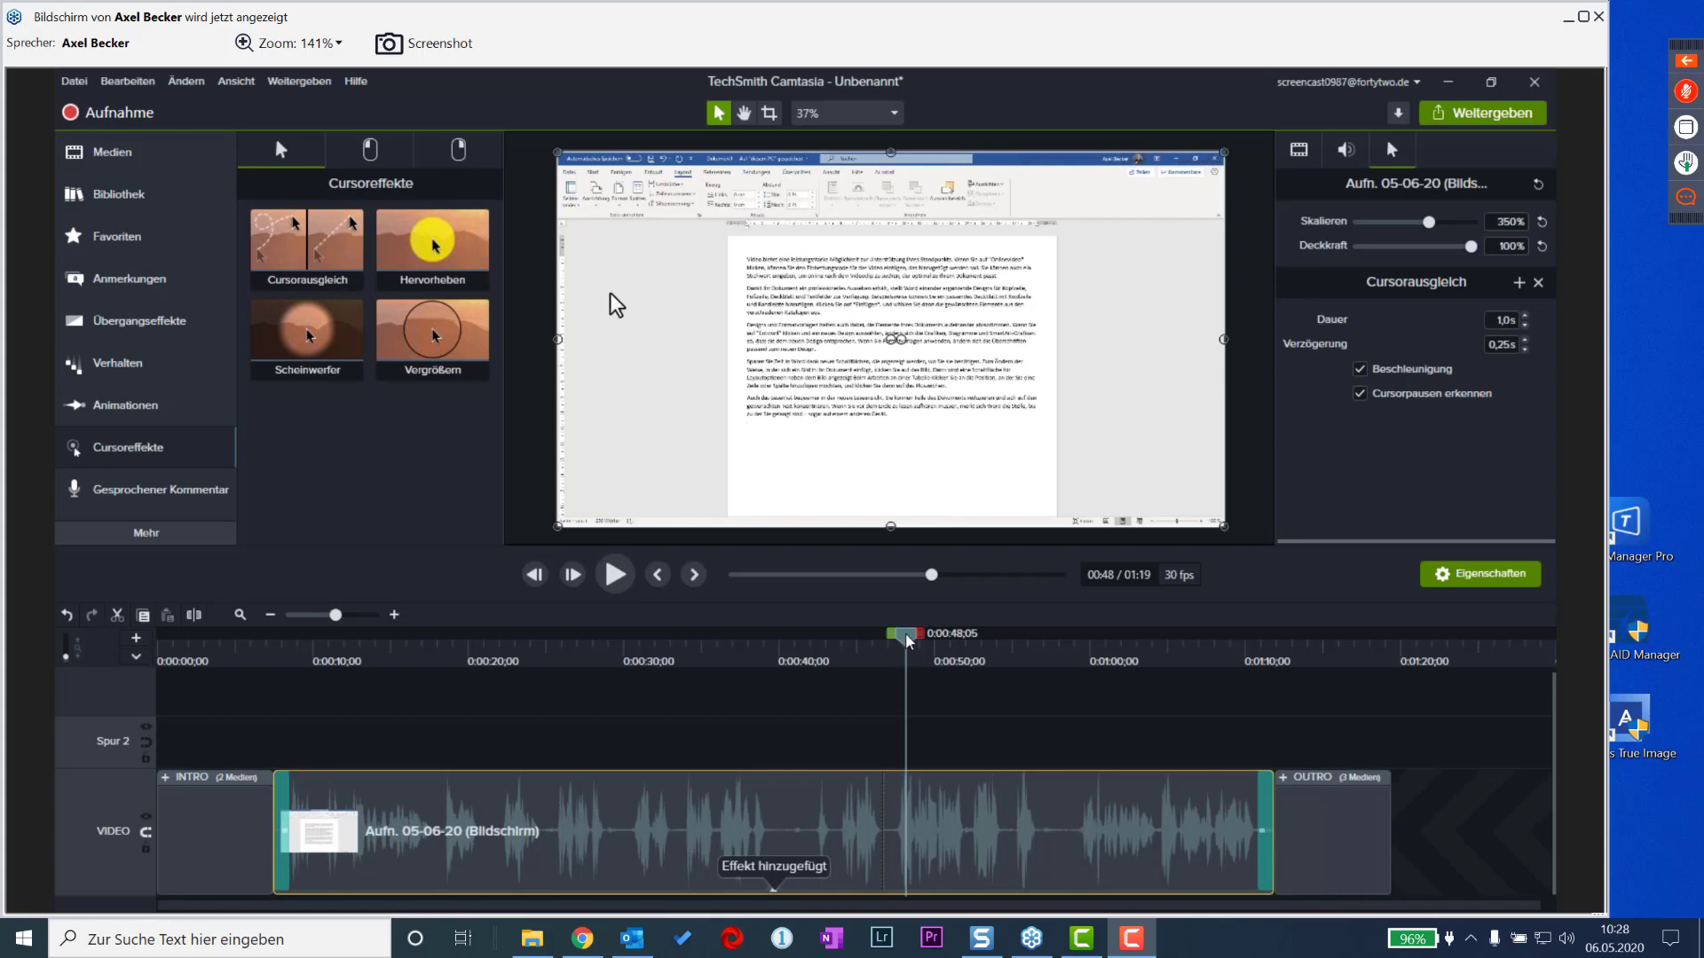
left_click_drag(907, 640, 810, 665)
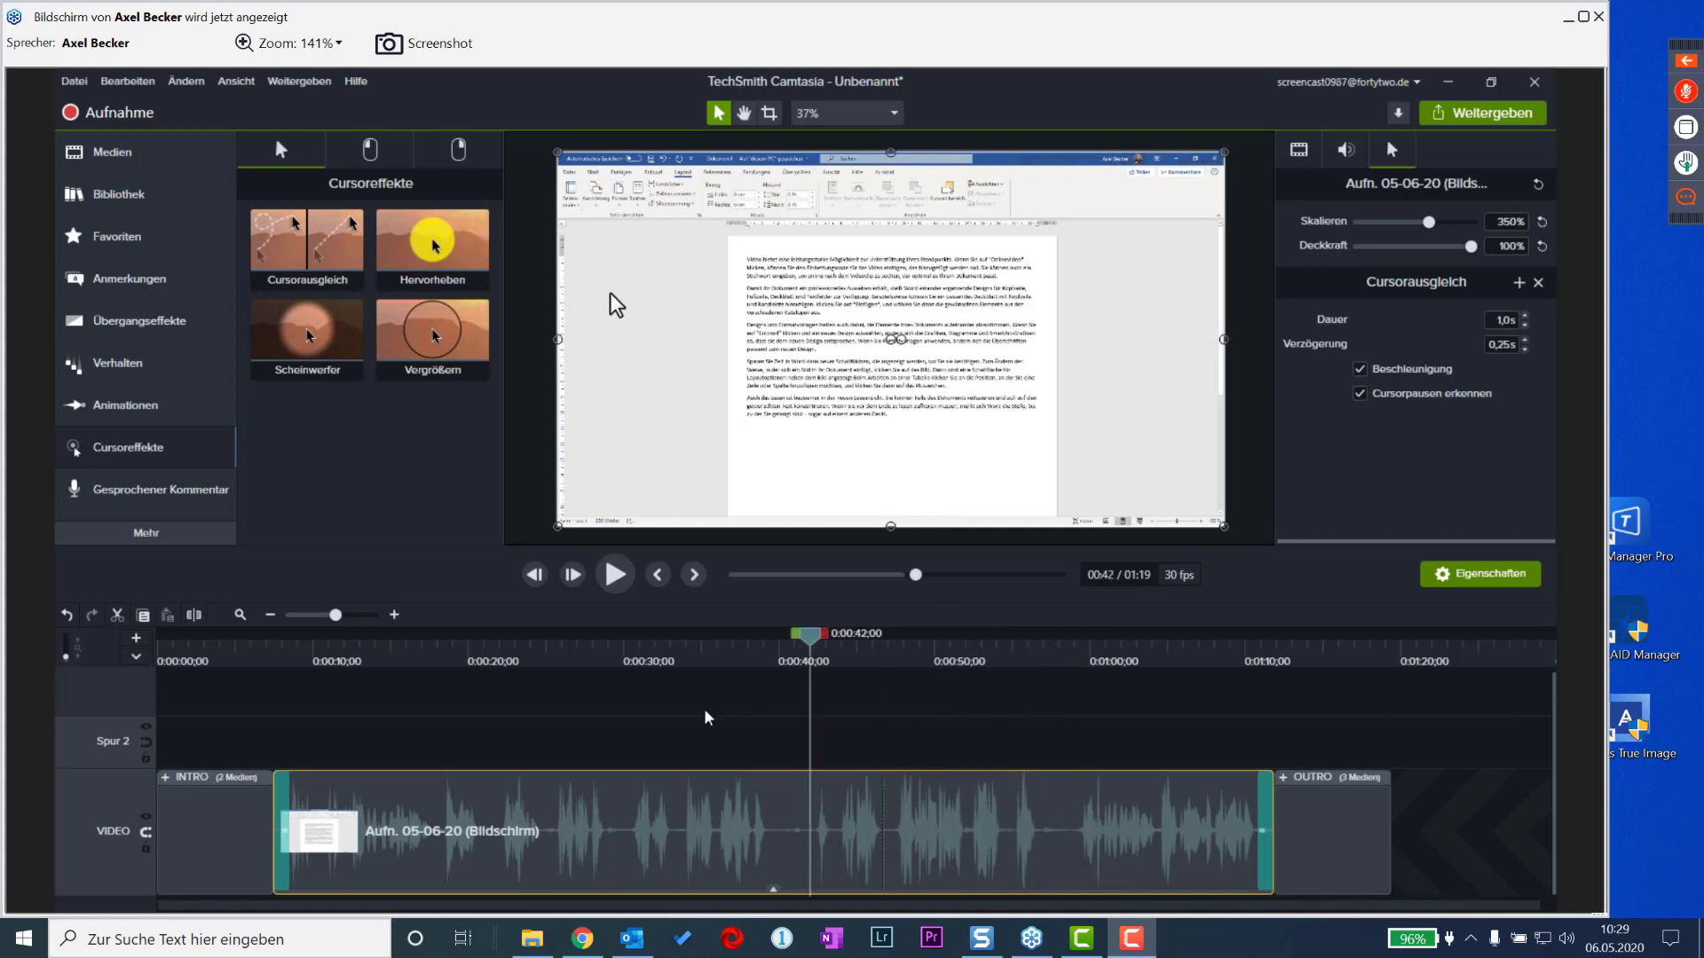
left_click_drag(708, 717, 635, 726)
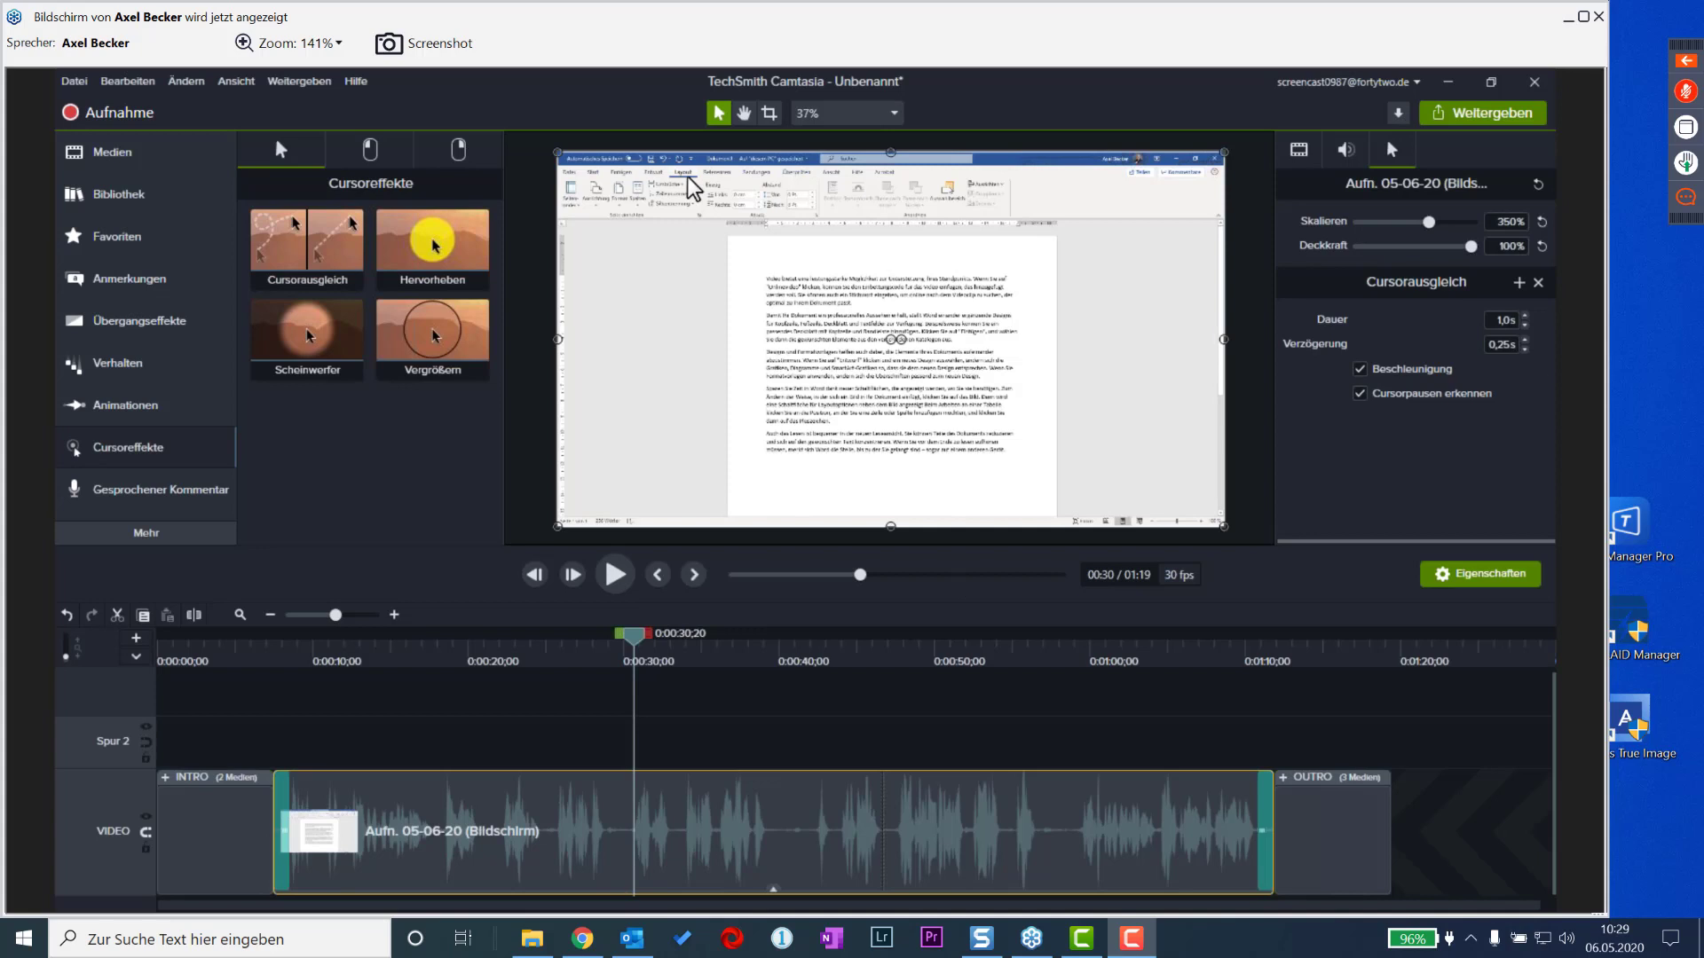
left_click(1543, 224)
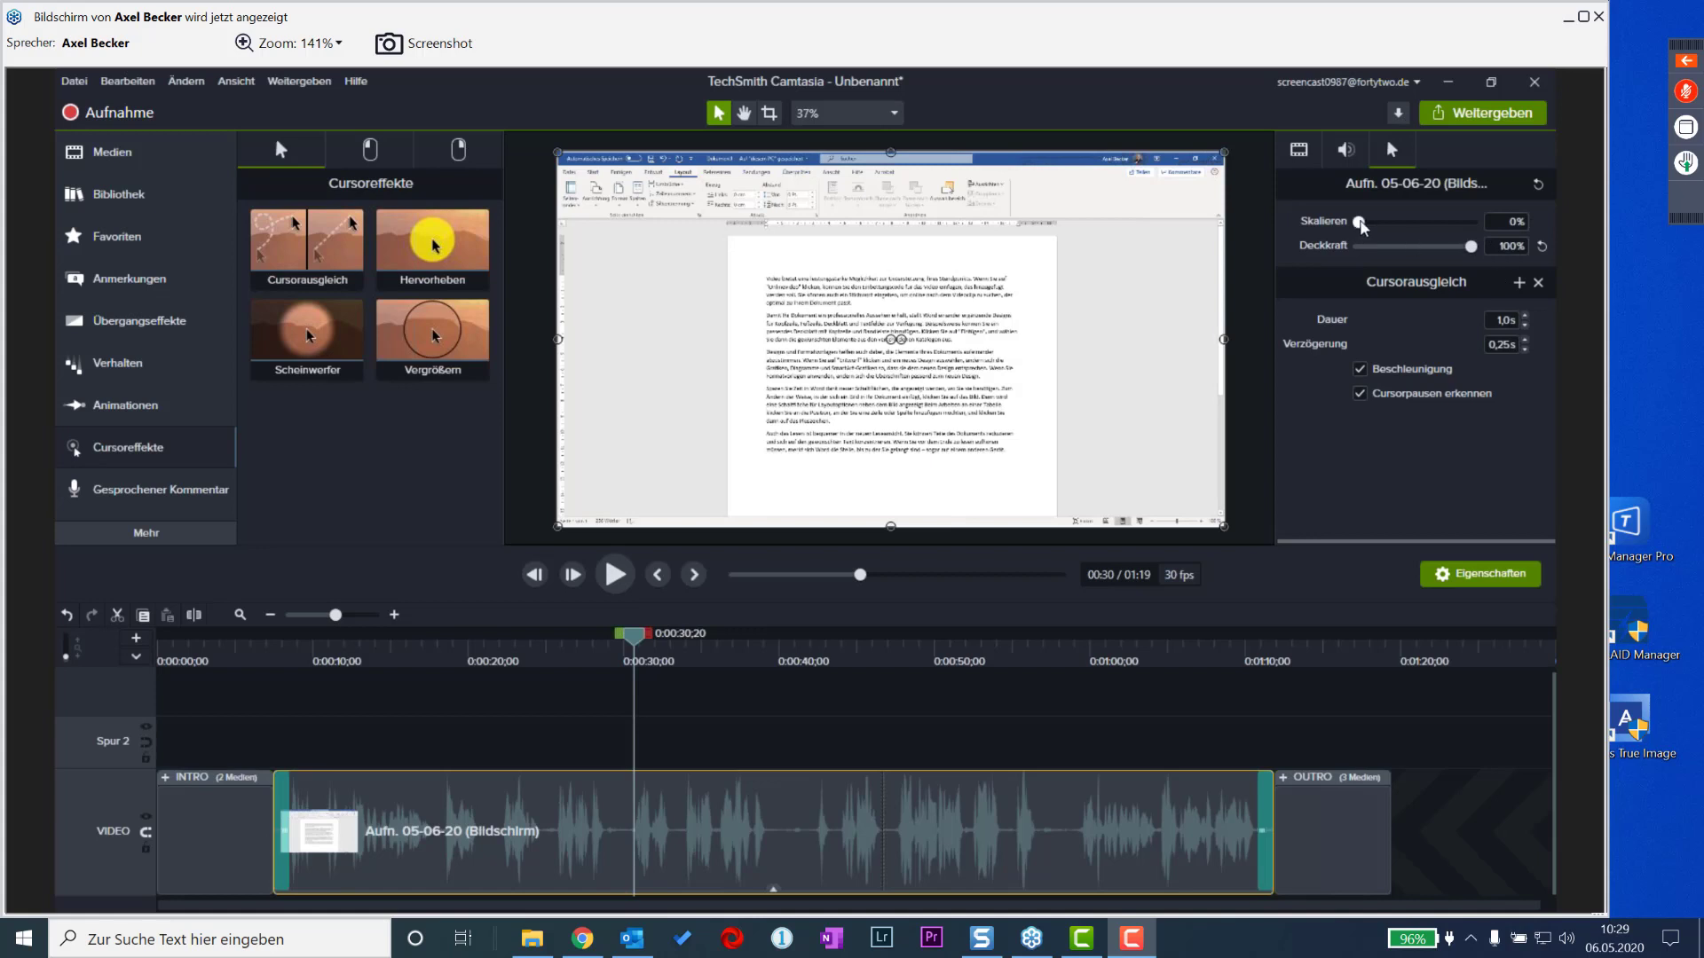
mouse_move(1359, 222)
left_mouse_down()
mouse_move(1385, 225)
mouse_move(1368, 232)
left_mouse_up()
- Add the red arrow callout to the canvas at 0:00:38;19, where the recorded margins list is open
left_click_drag(635, 650, 760, 679)
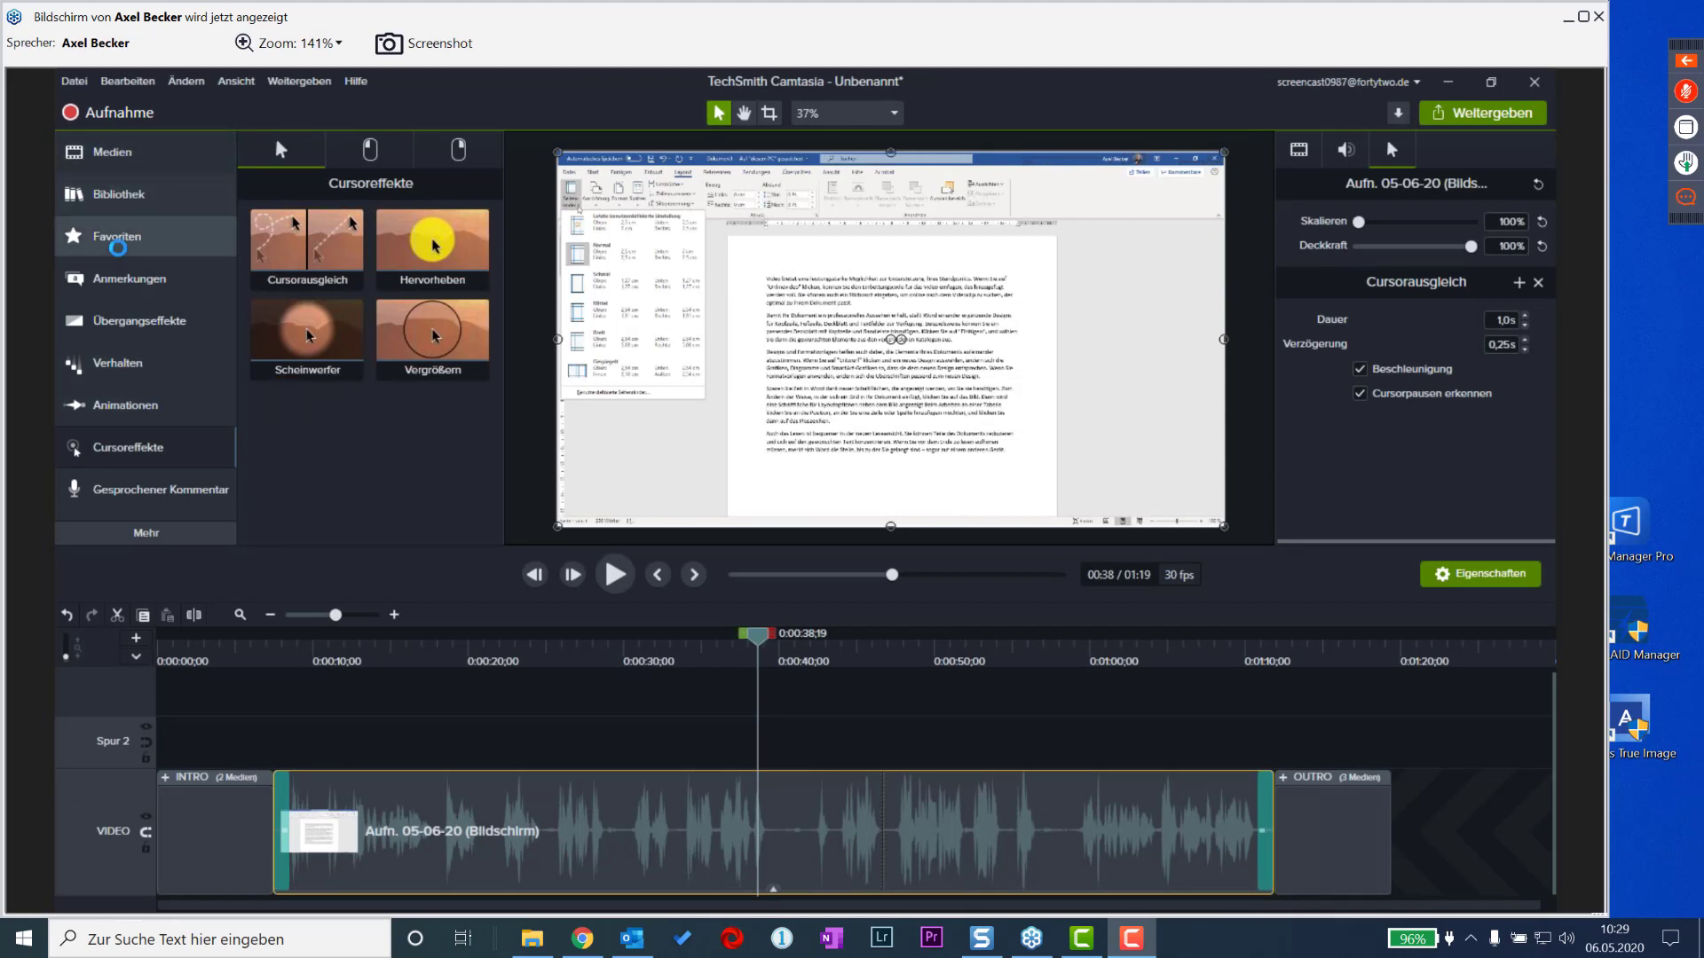
left_click(119, 279)
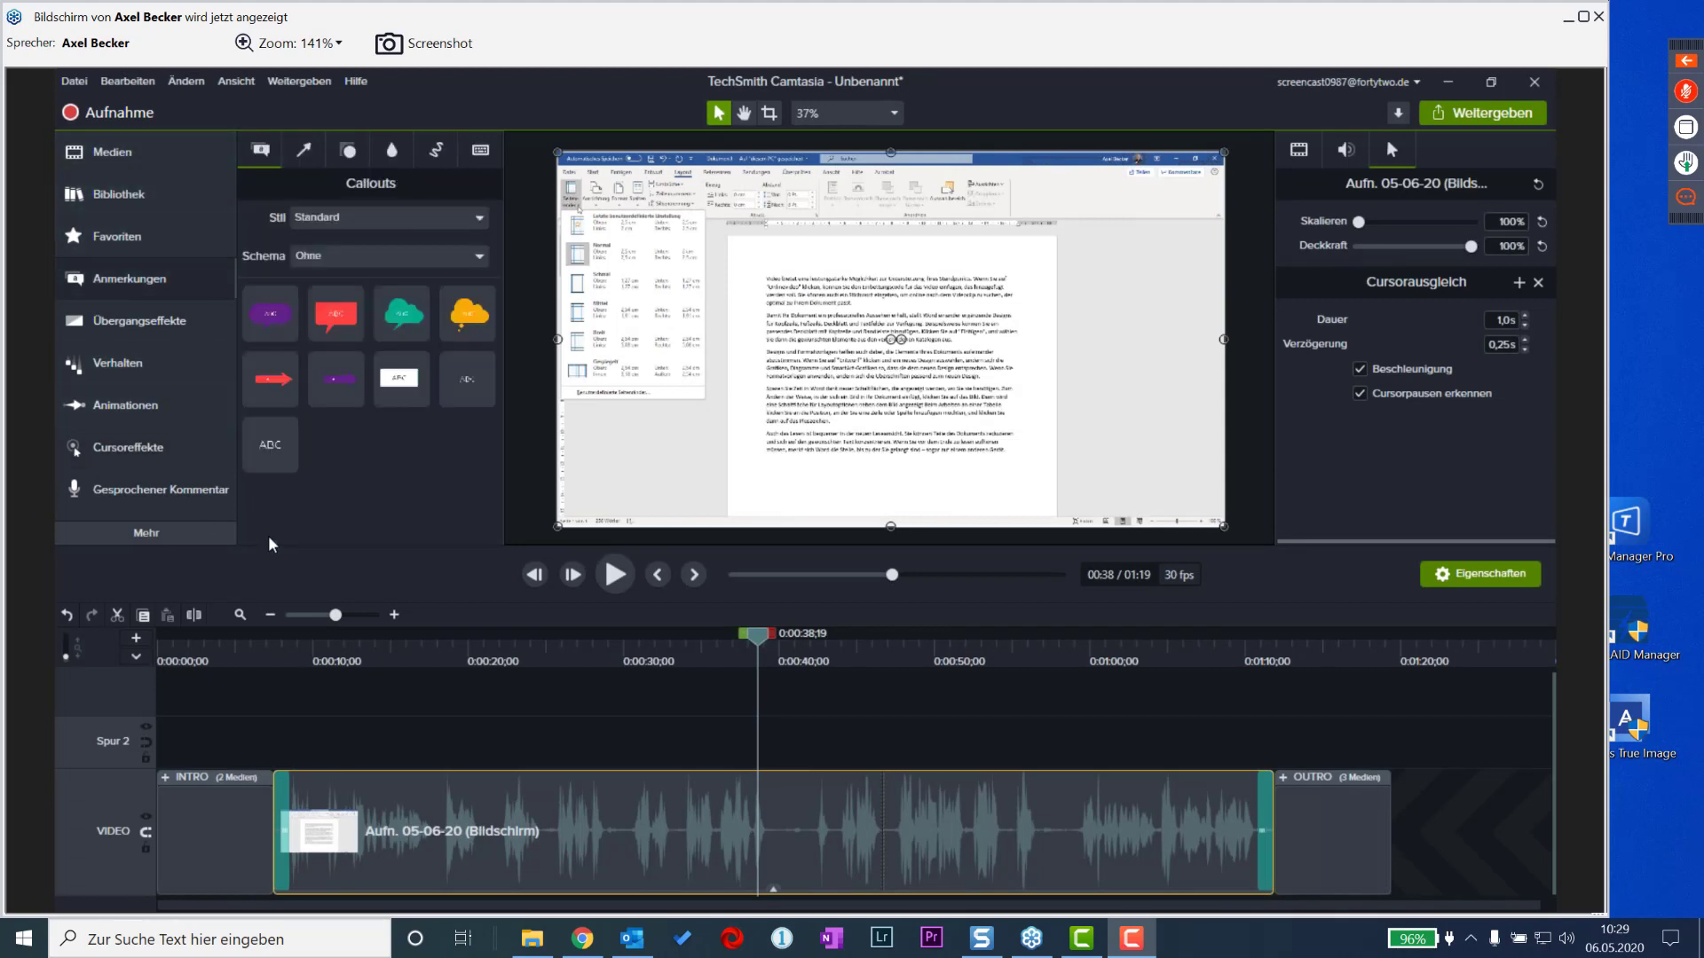
left_click_drag(263, 383, 856, 337)
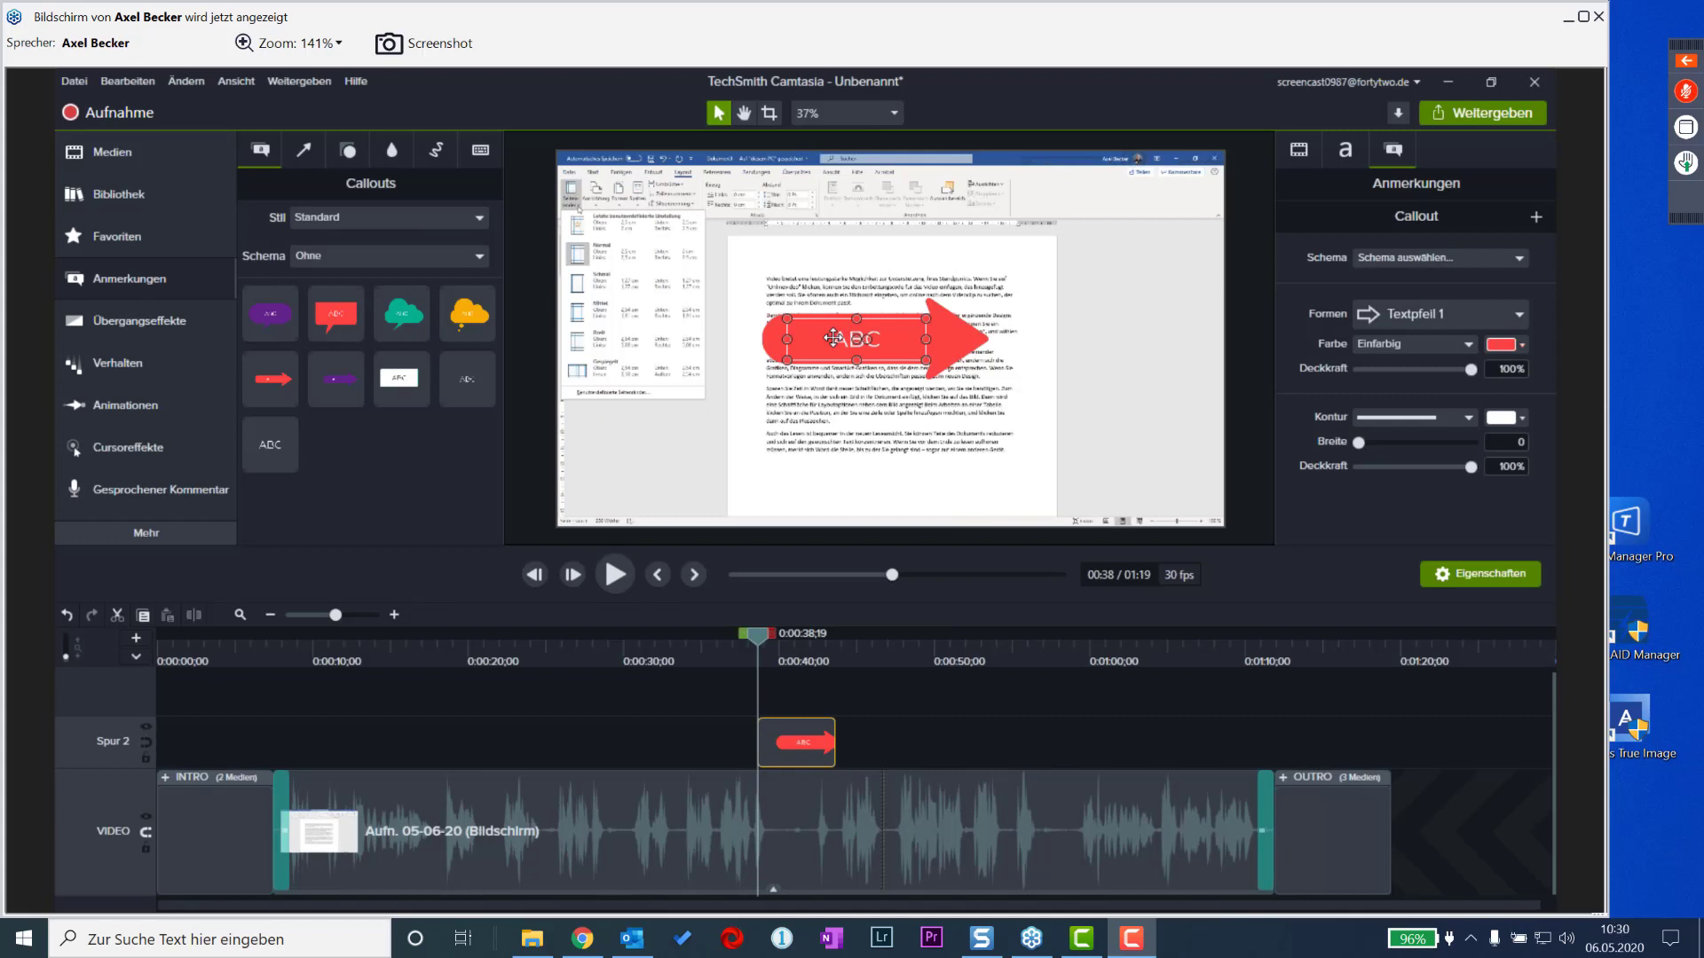
- Replace the arrow callout's placeholder text with "Schmal wählen"
double_click(833, 337)
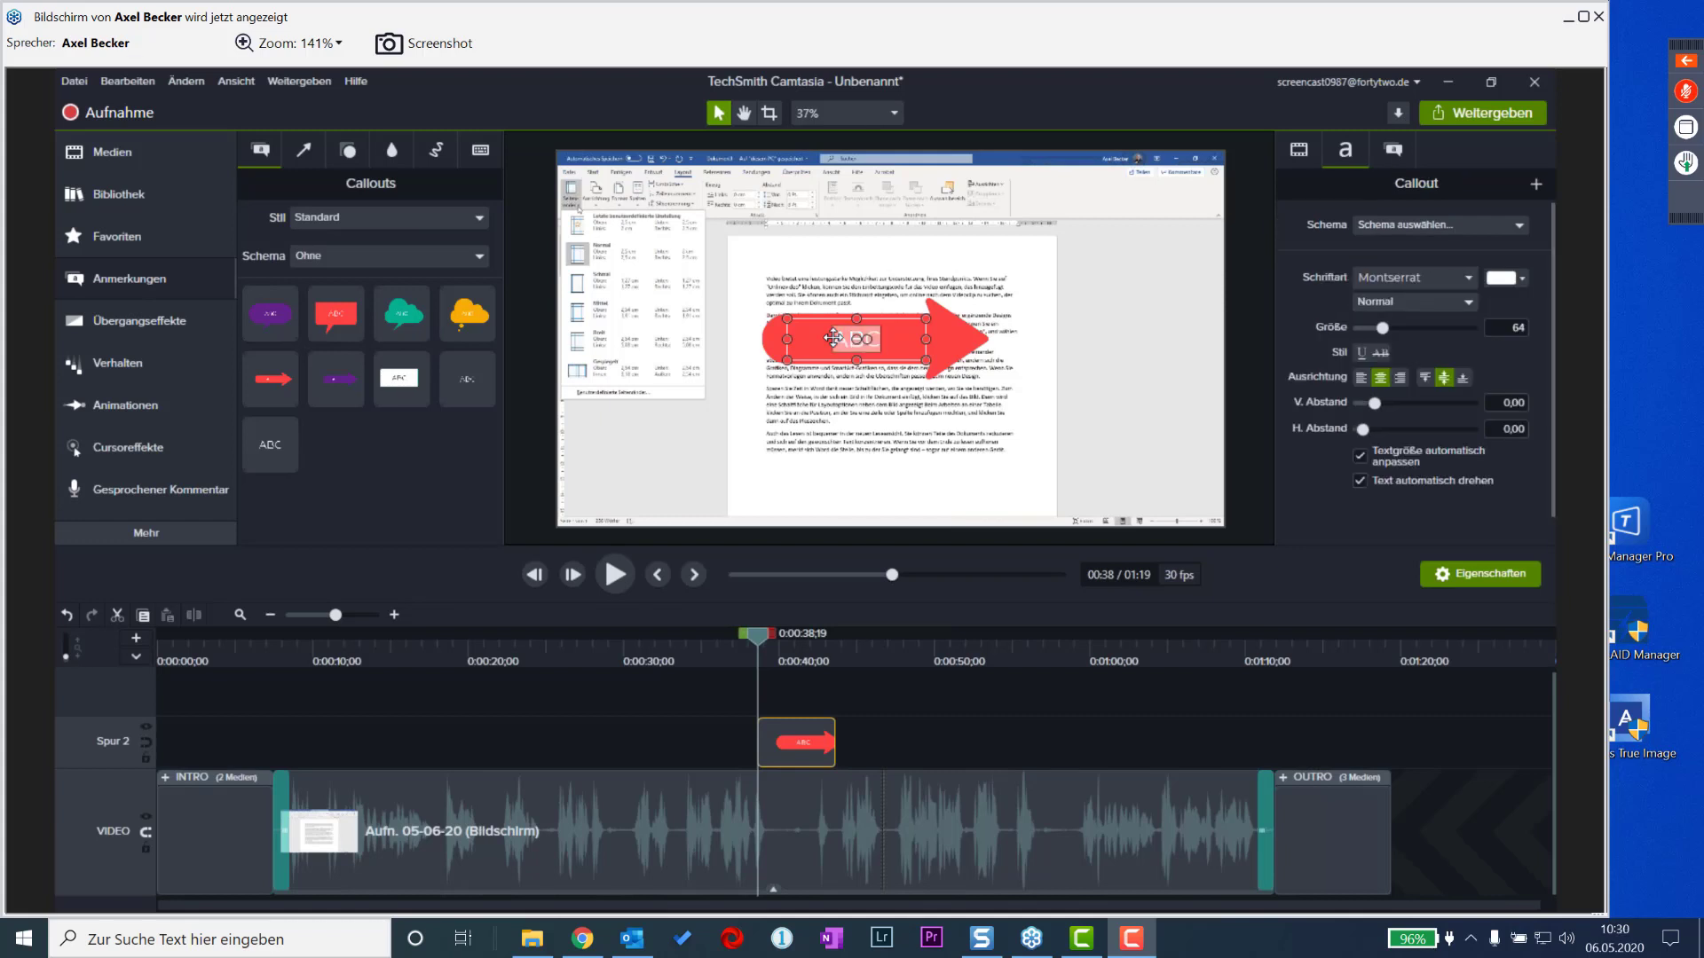
type("Schm")
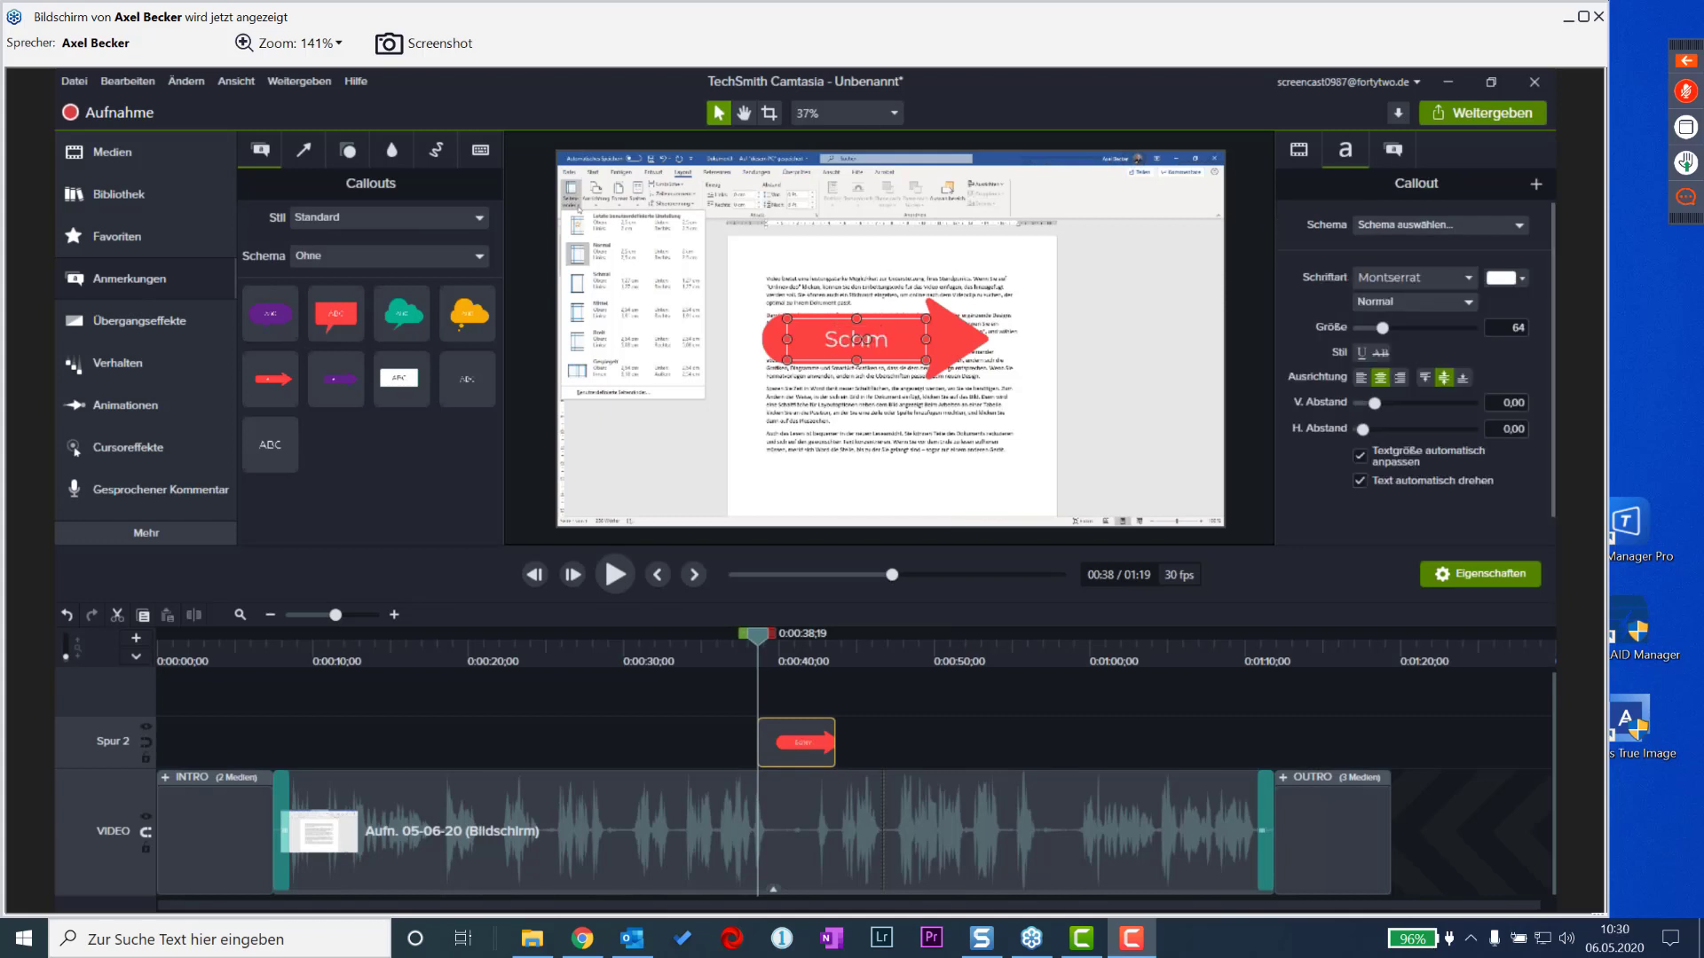
type("al wähe")
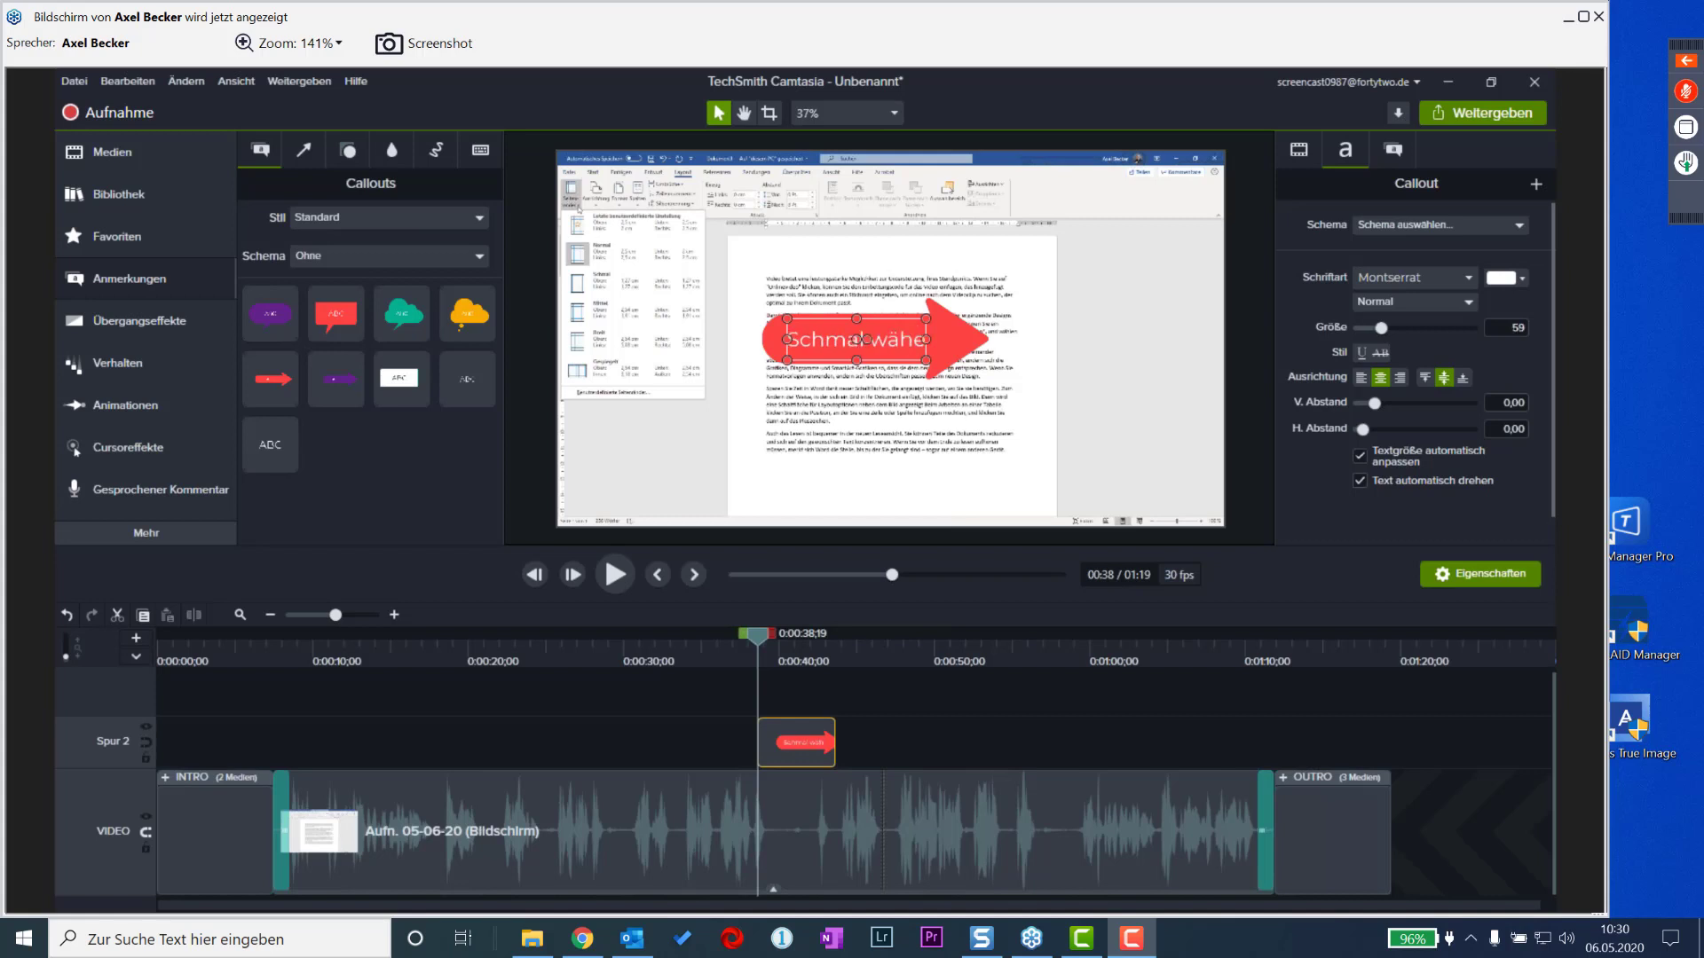
key("BackSpace")
type("lne")
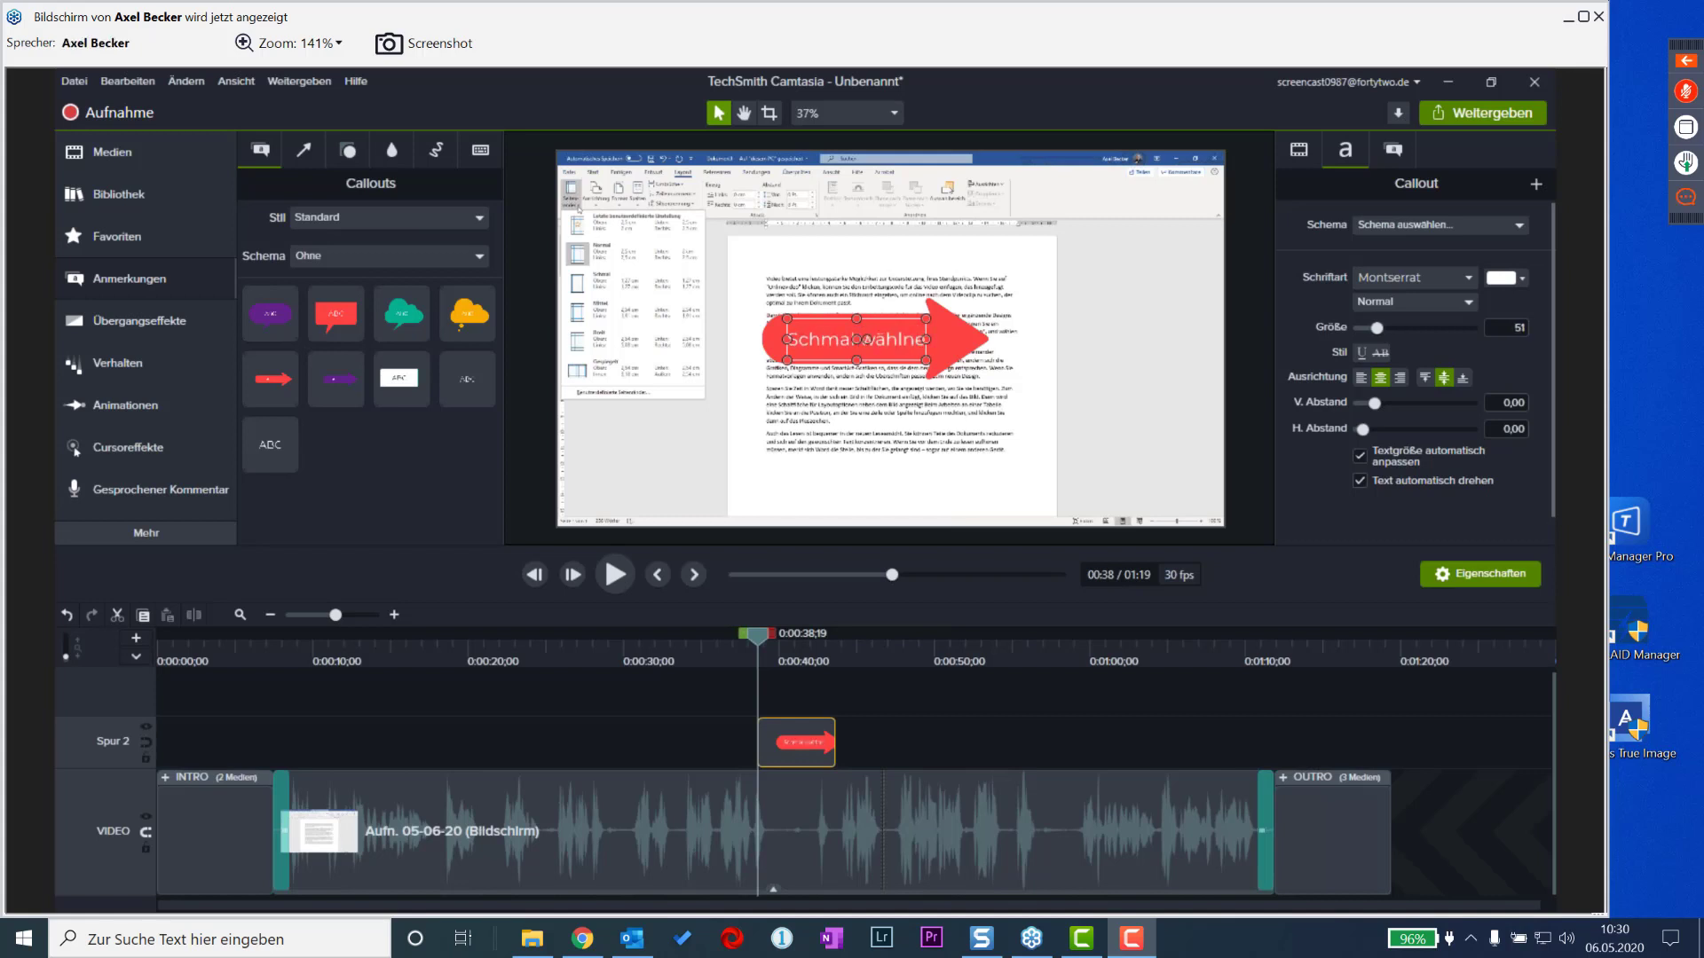
key("BackSpace")
key("BackSpace")
type("en")
- Shrink the arrow callout, place it beside the margins list and rotate it to point at the Schmal entry
left_click_drag(926, 359, 876, 351)
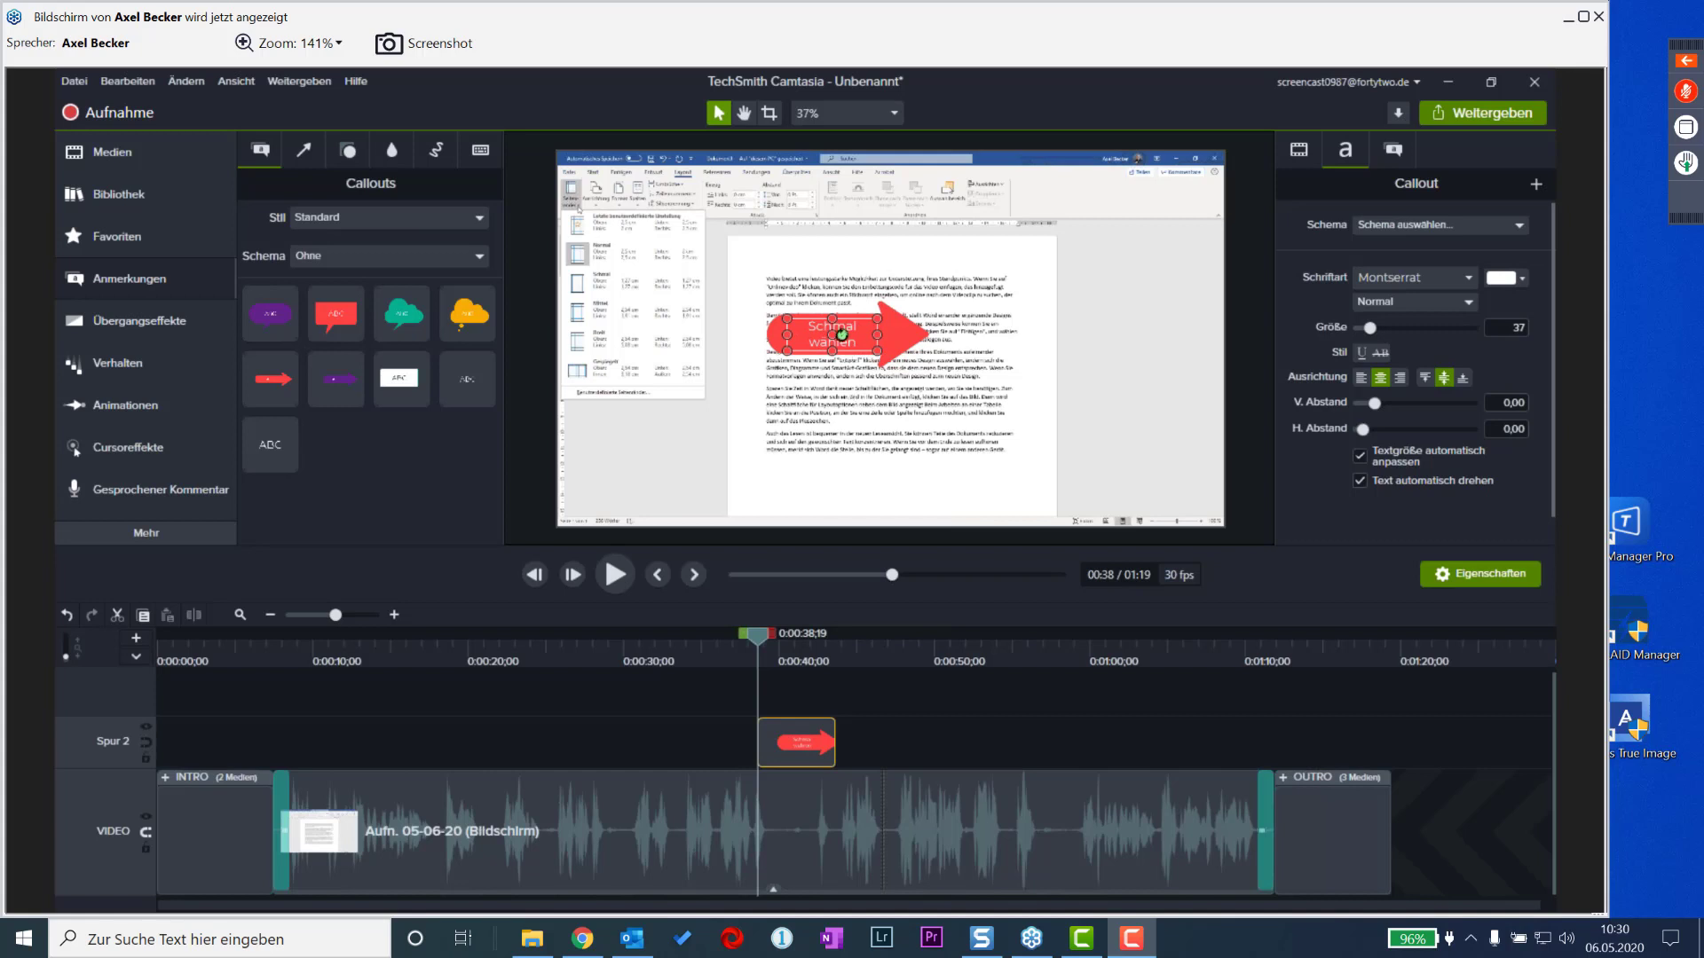
left_click_drag(830, 334, 817, 323)
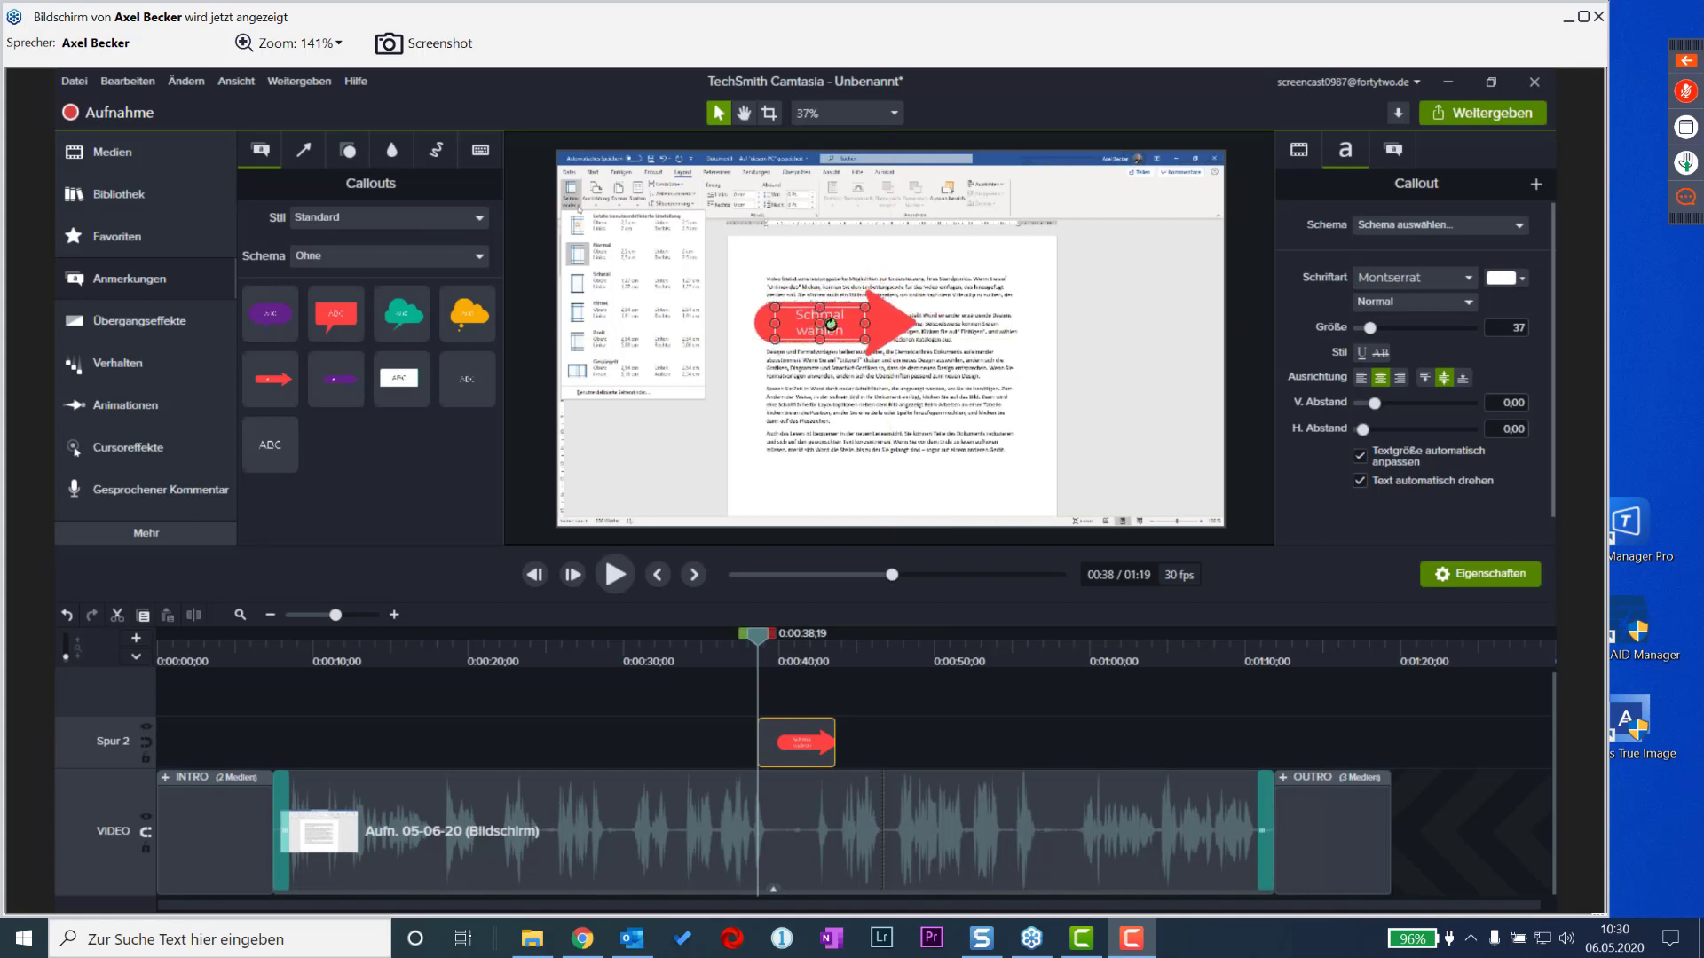
mouse_move(838, 316)
left_mouse_down()
mouse_move(798, 282)
mouse_move(739, 310)
mouse_move(814, 318)
mouse_move(809, 304)
left_mouse_up()
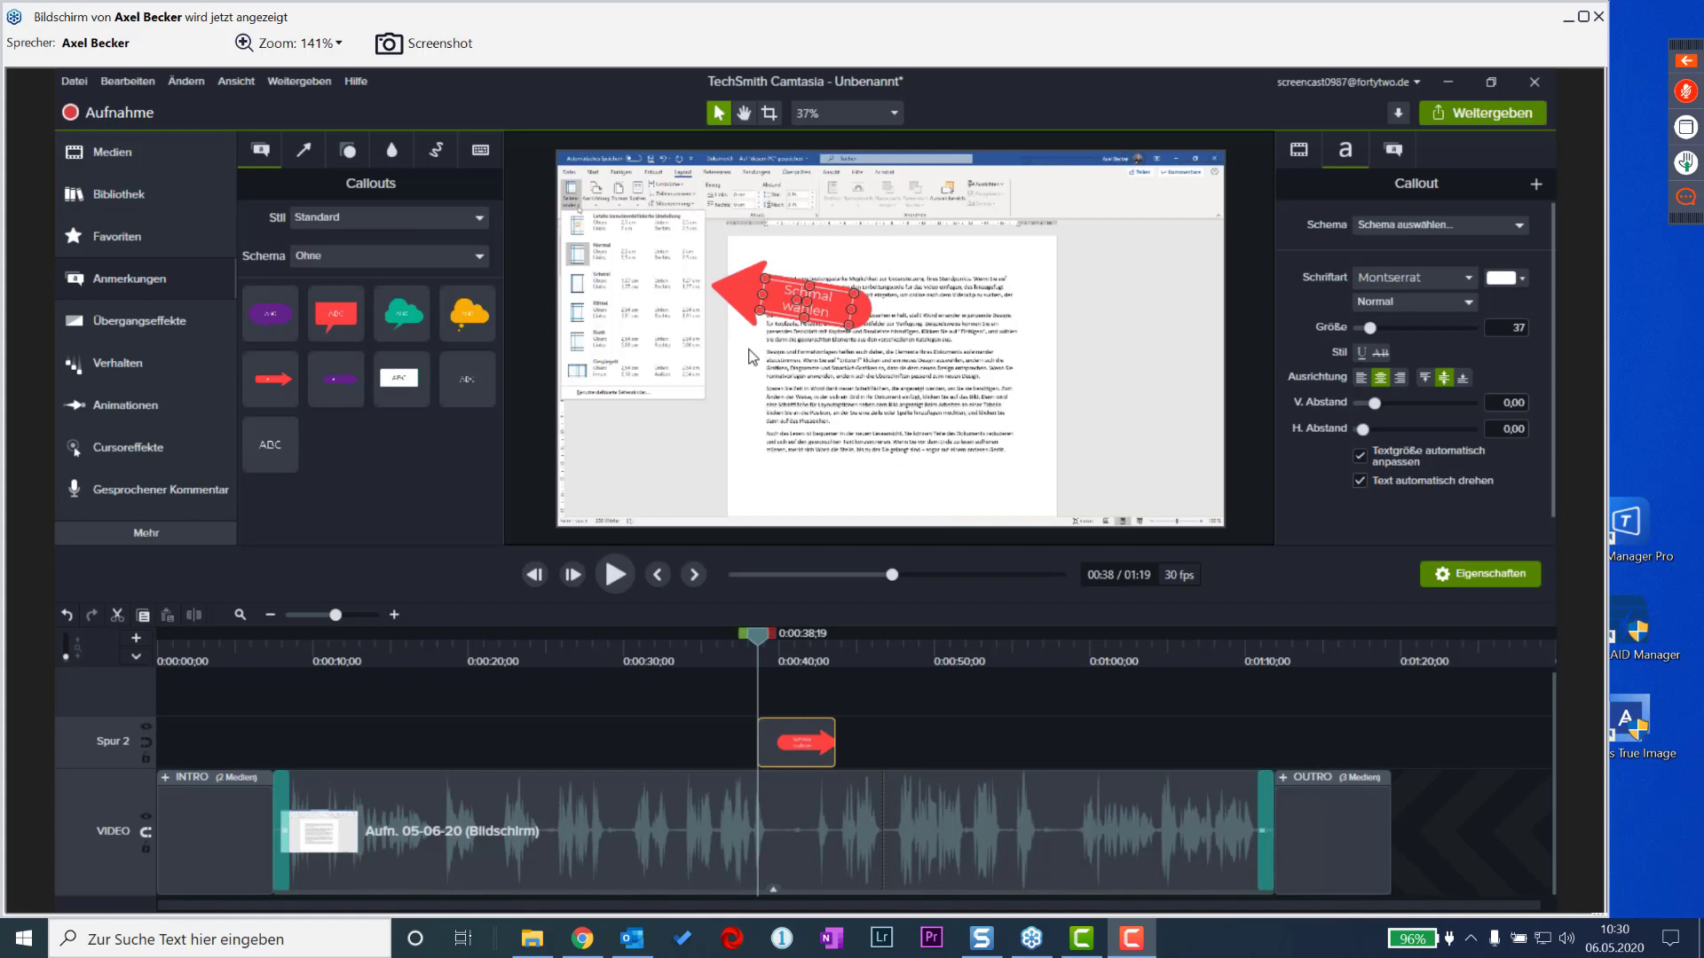
- Play the timeline from shortly before the arrow callout to preview how it appears
left_click(754, 660)
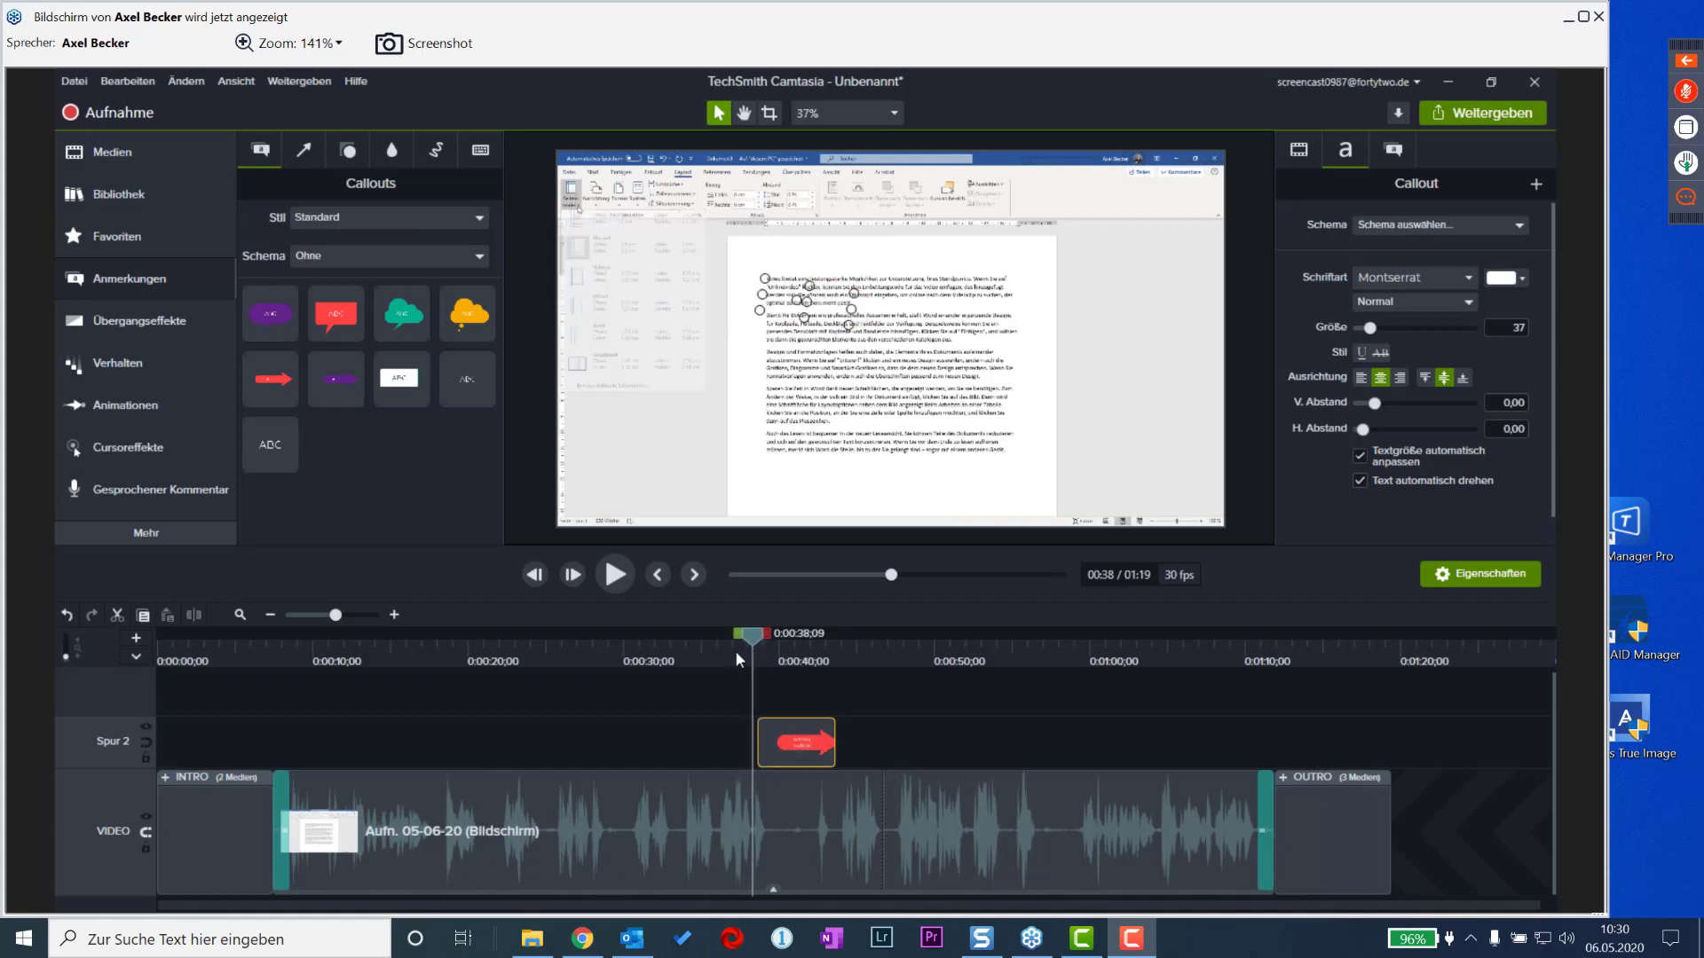
left_click(735, 657)
key("space")
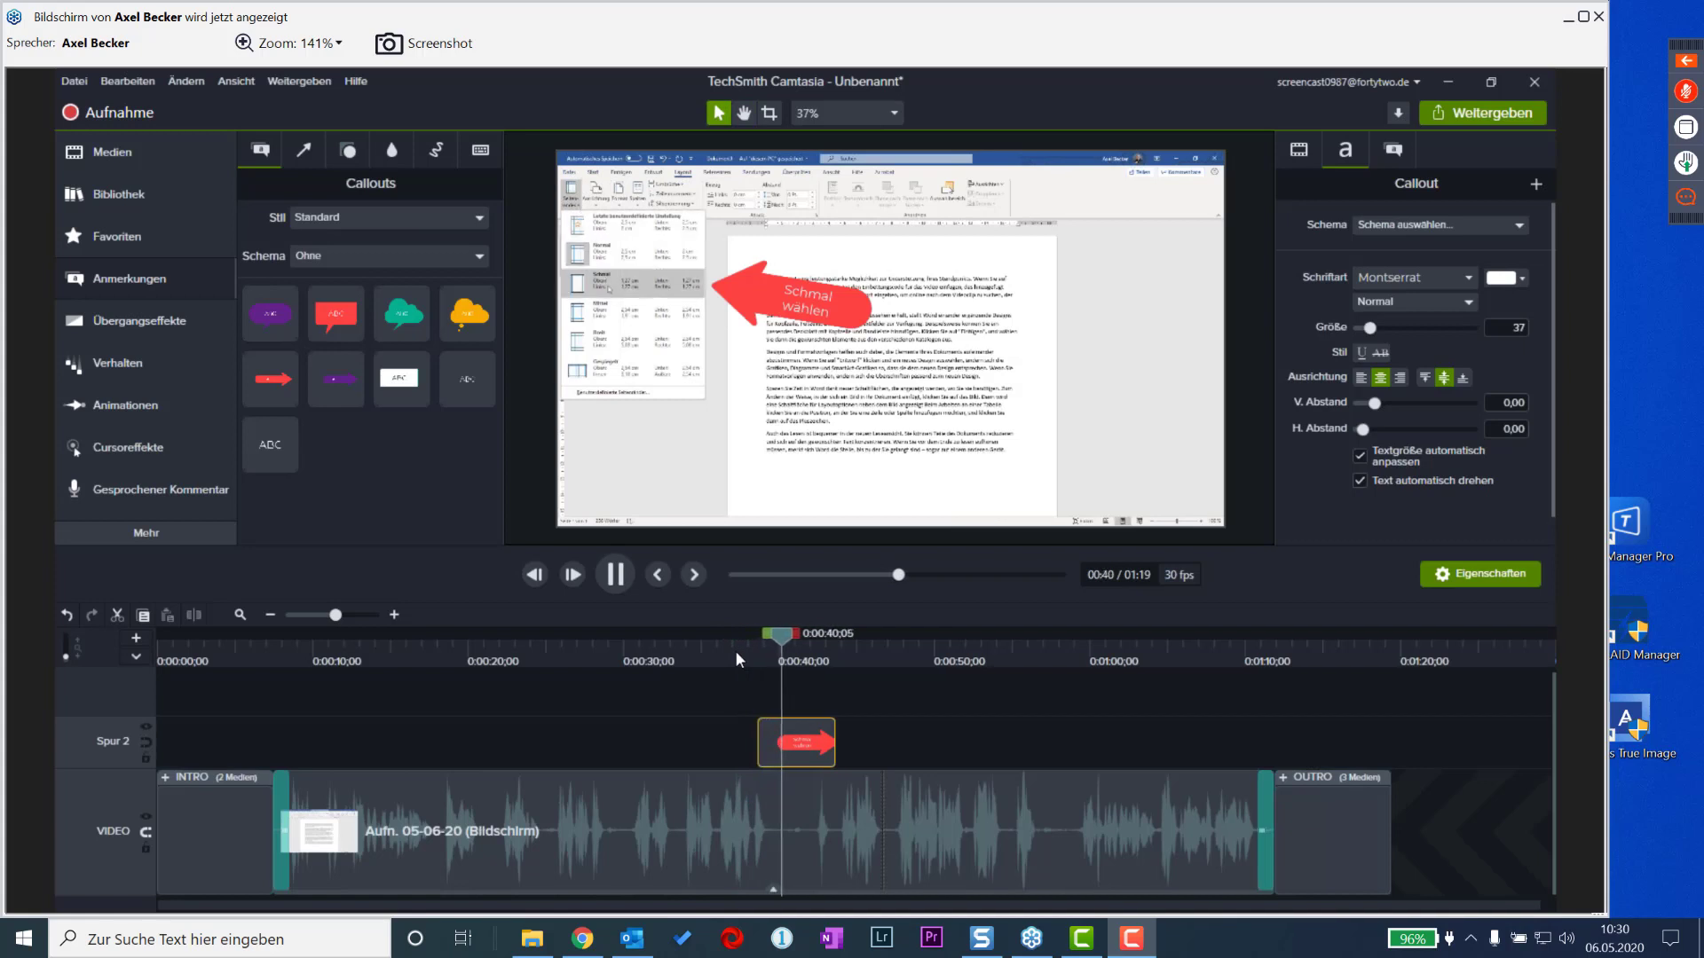
- Extend the frame of the Word screen recording by 3 seconds at 0:00:40;13, where the margins list is open
key("space")
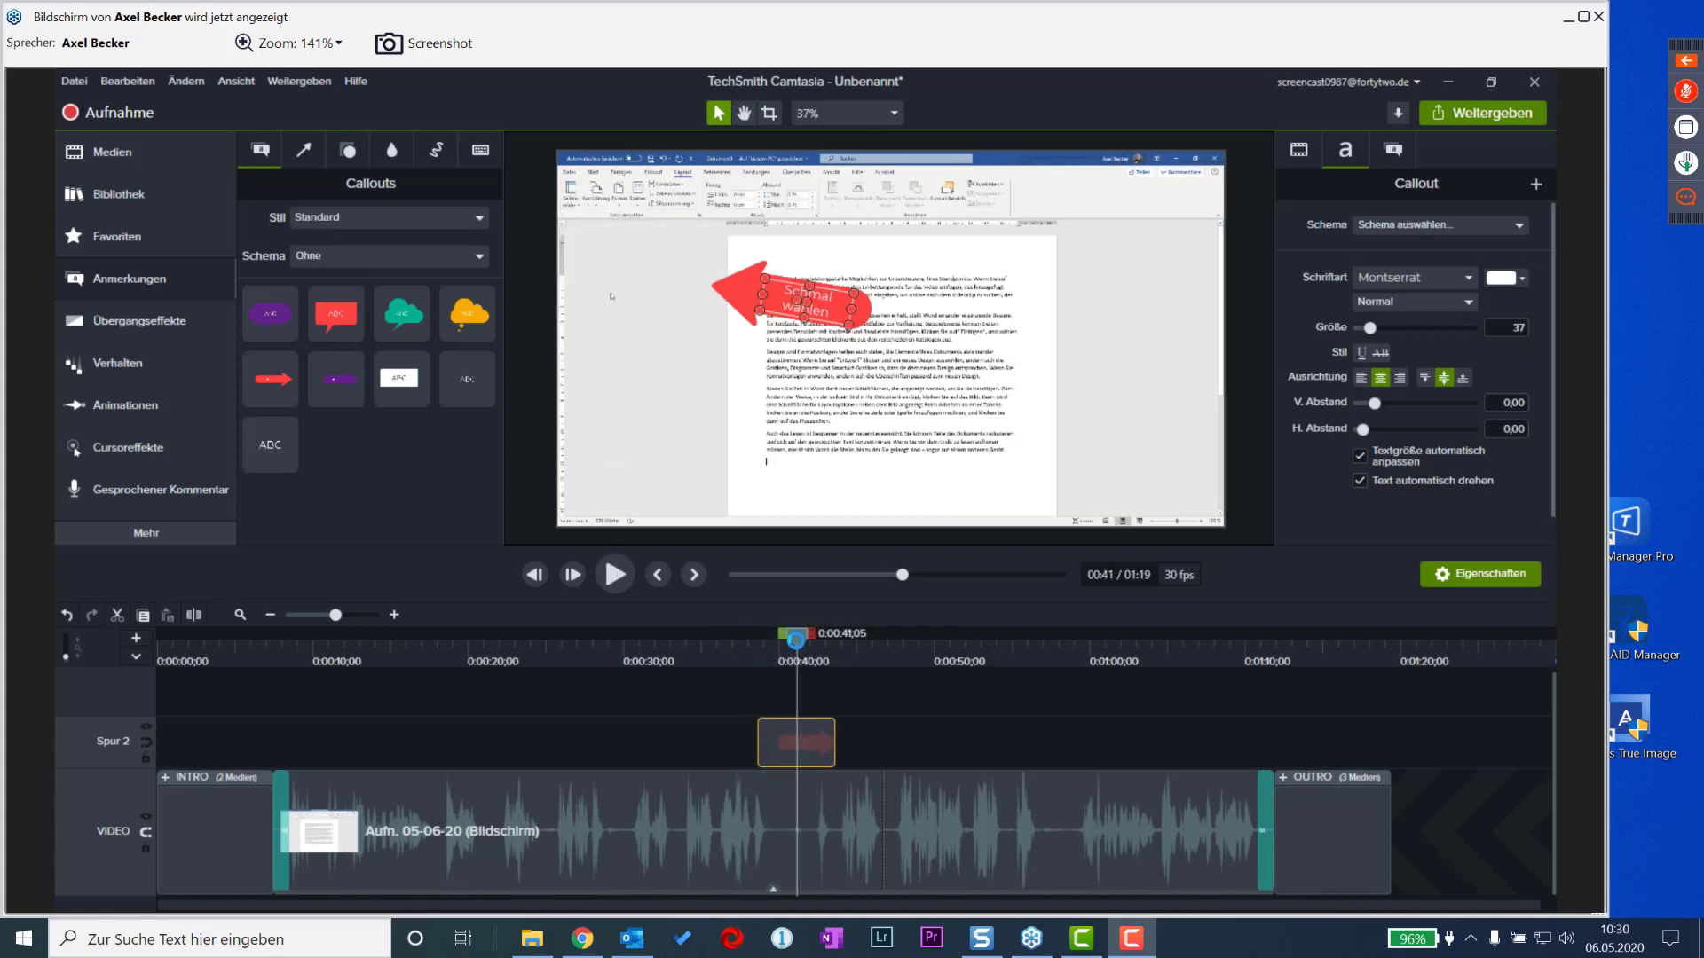
left_click_drag(796, 635, 790, 639)
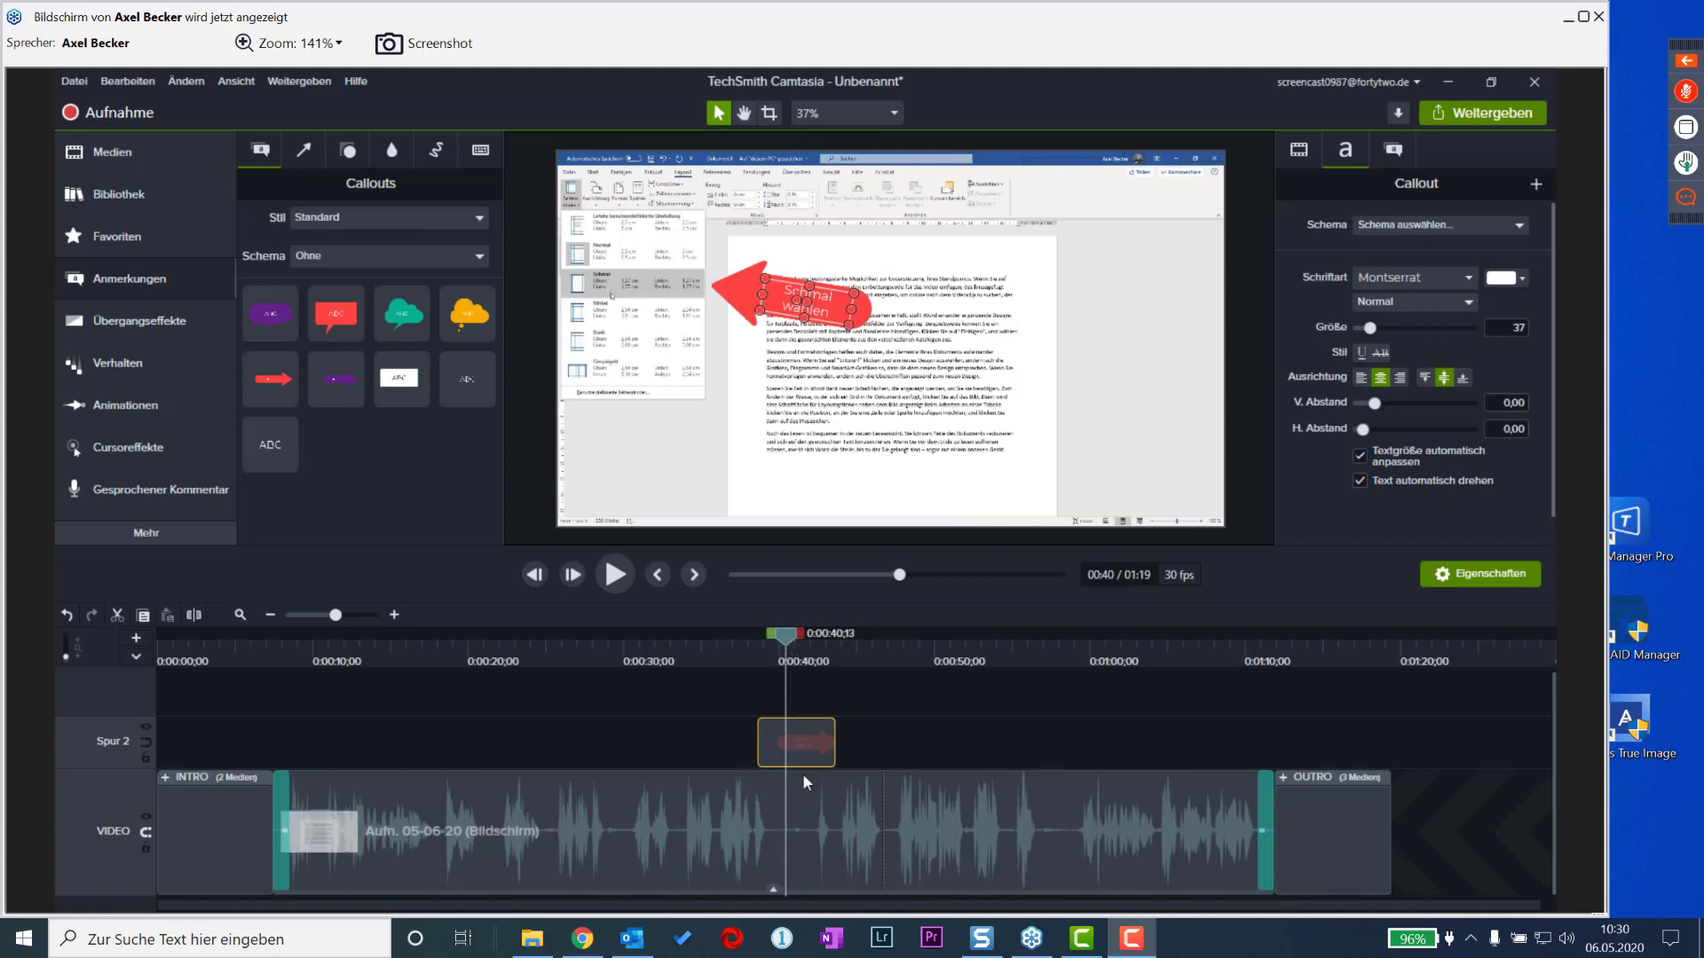
left_click(791, 801)
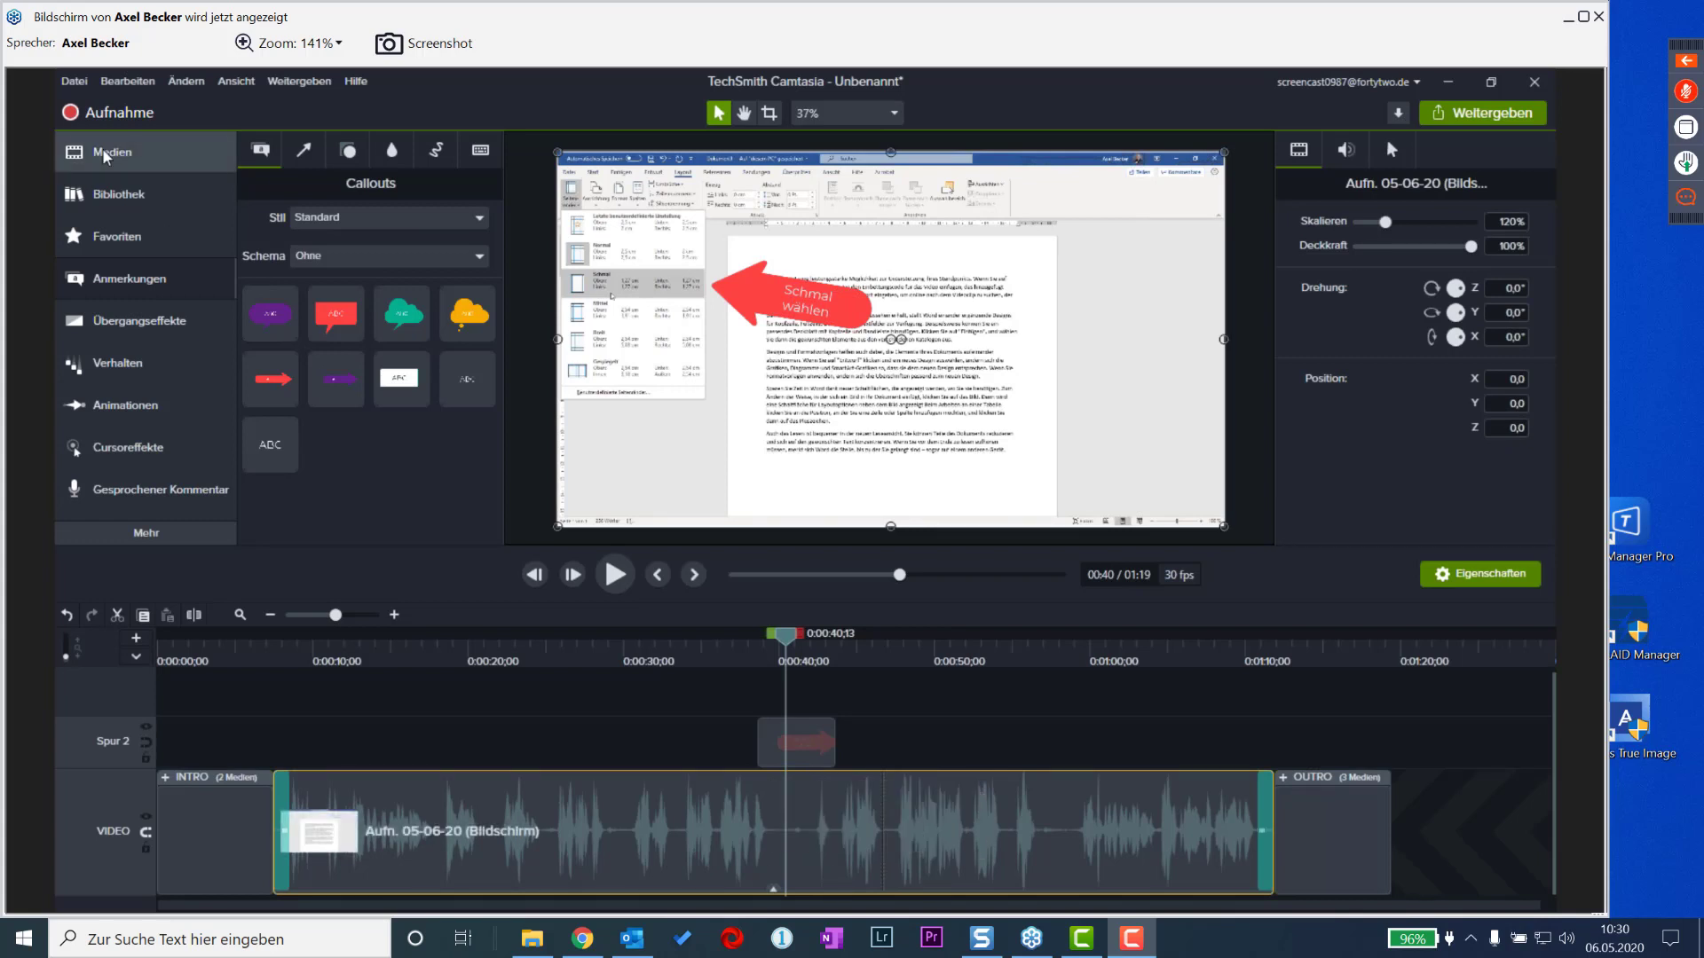
left_click(186, 81)
left_click(186, 81)
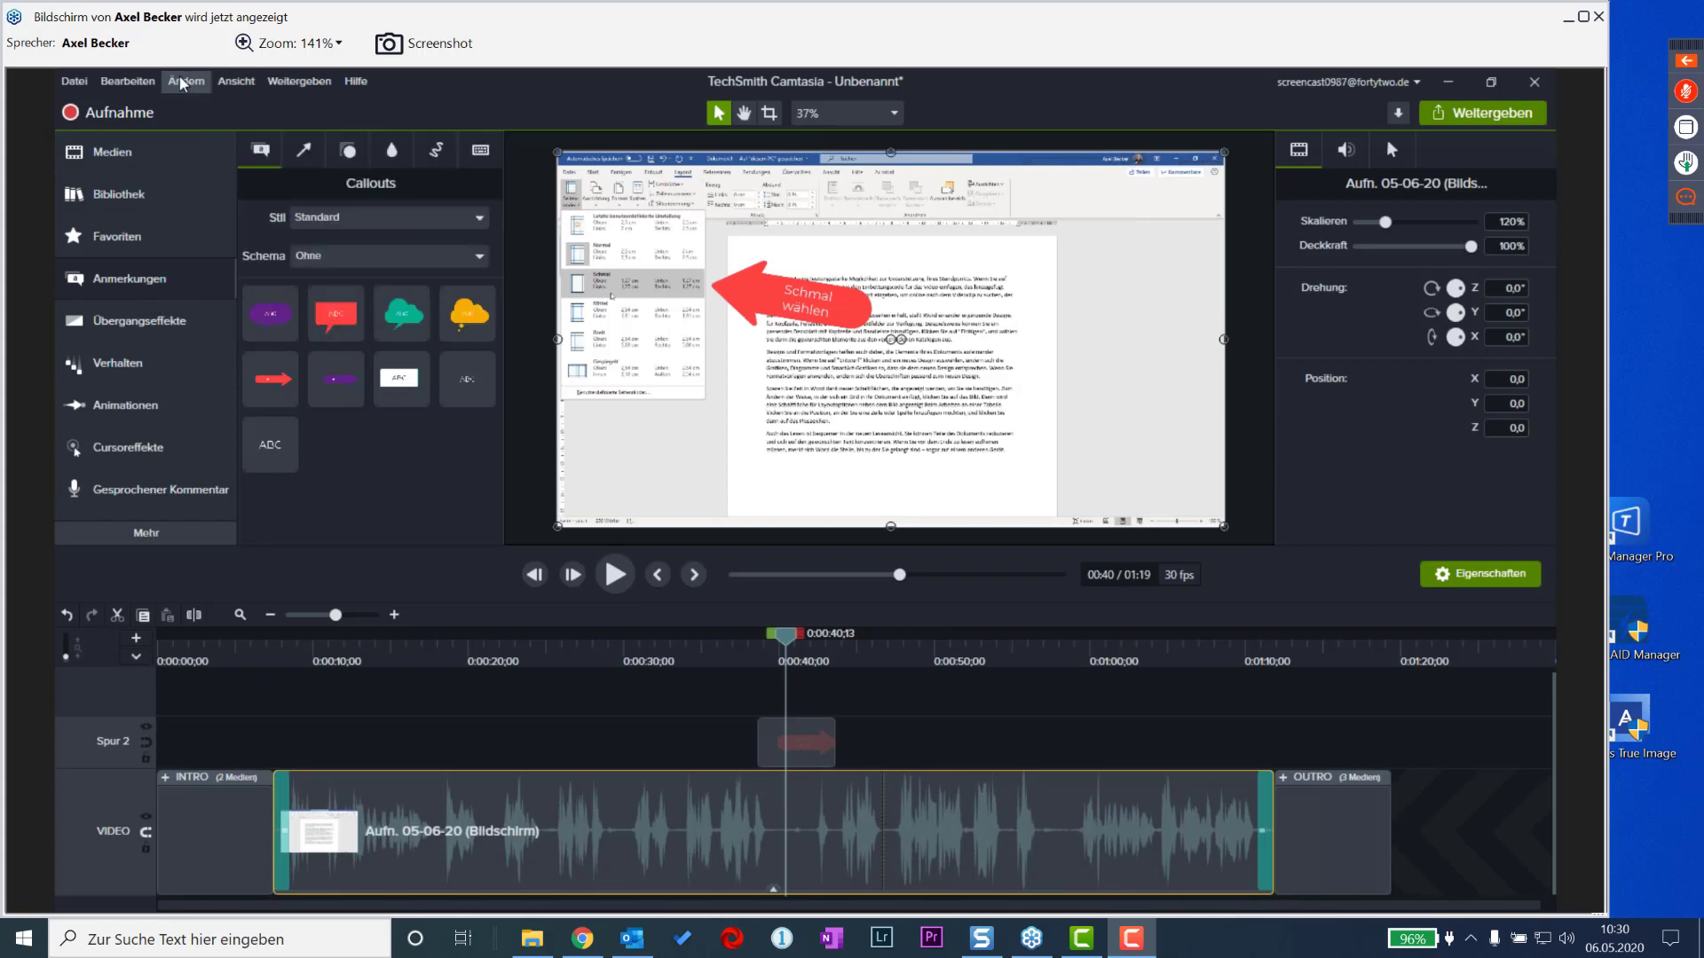
left_click(186, 81)
left_click(317, 107)
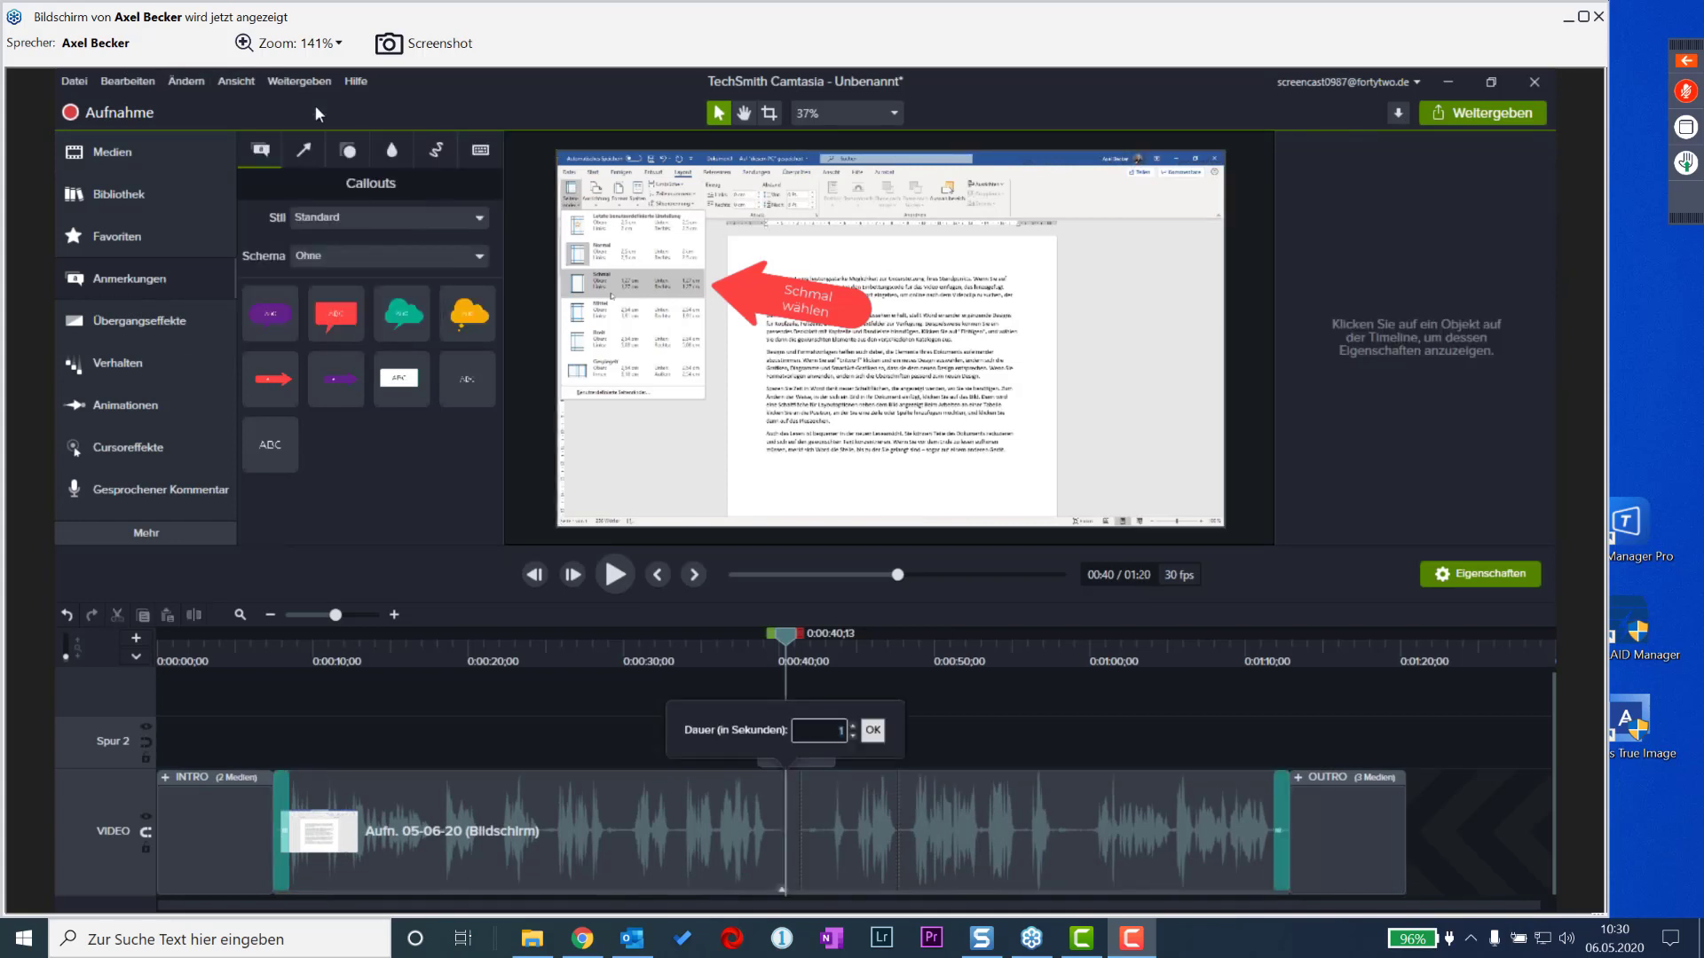
type("3")
left_click(873, 731)
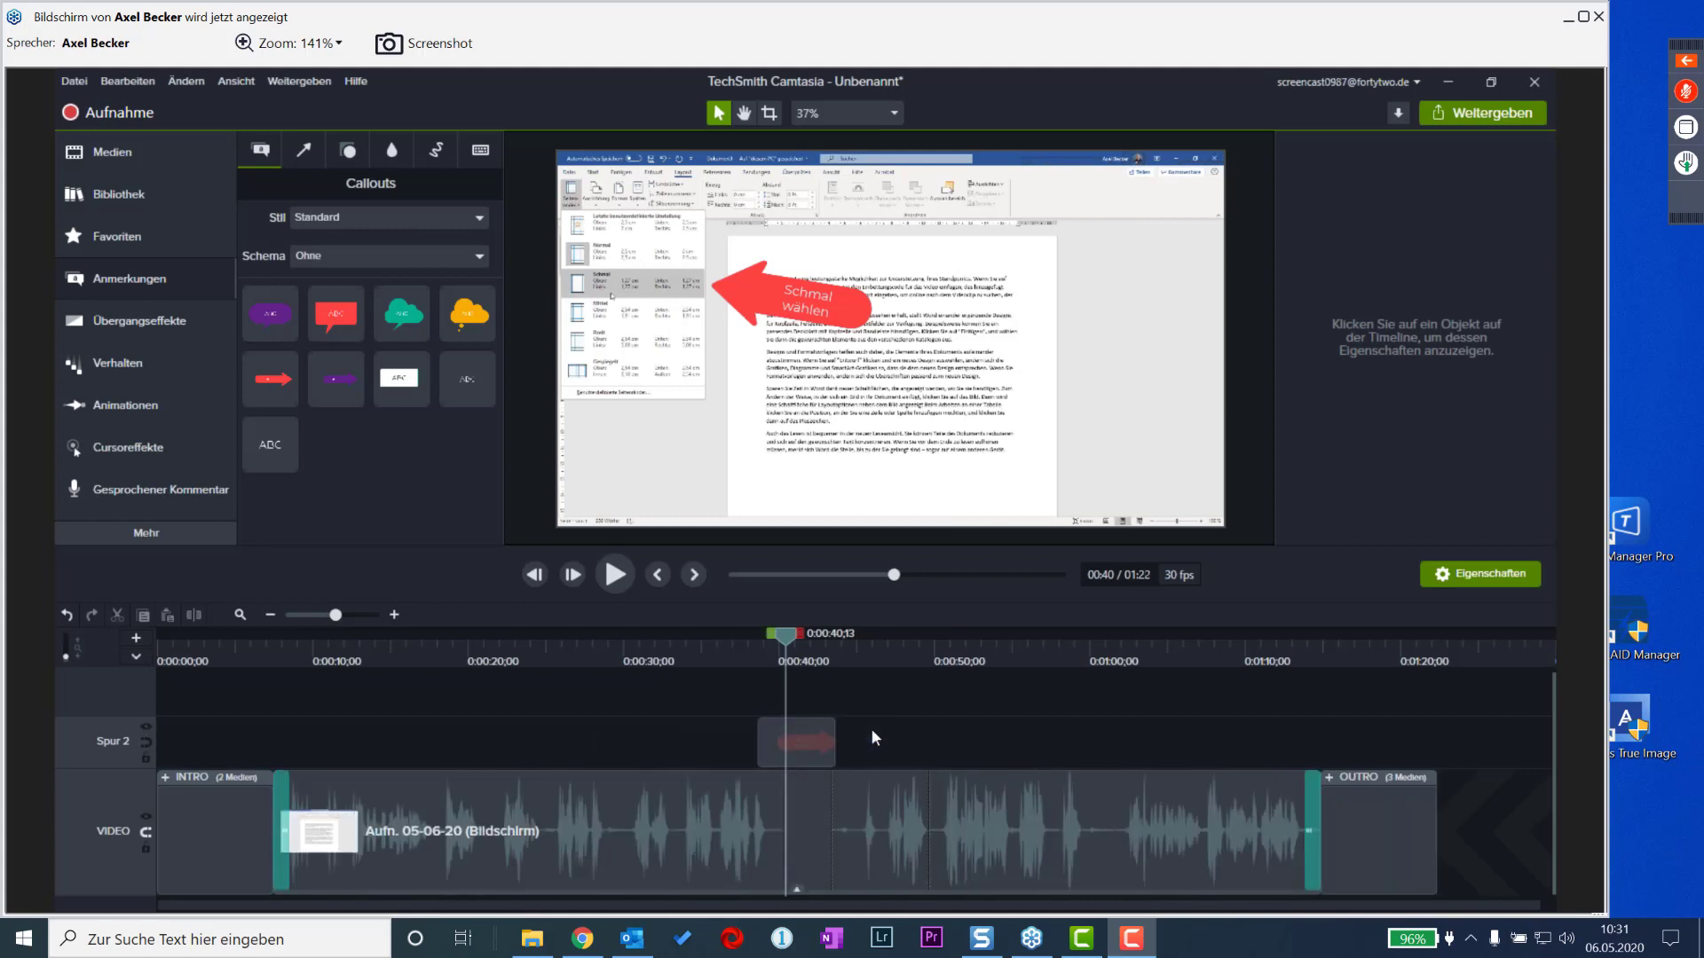
- Play the timeline from just before the arrow callout through the extended frame to check the timing
left_click(747, 640)
key("space")
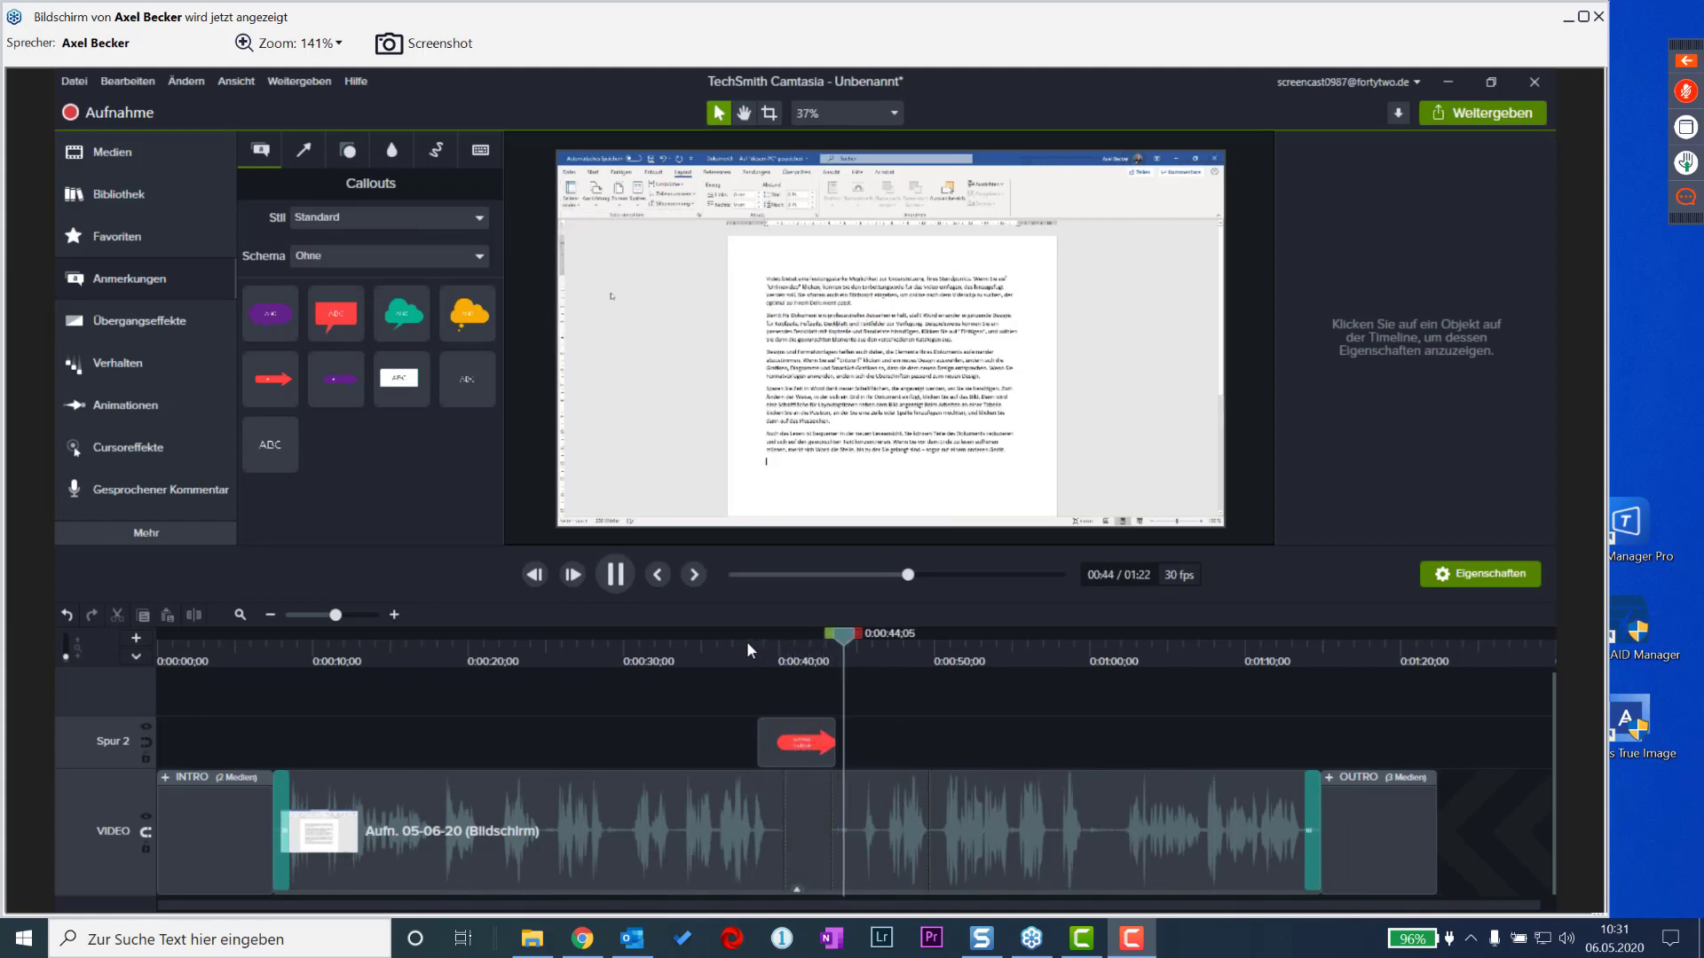
key("space")
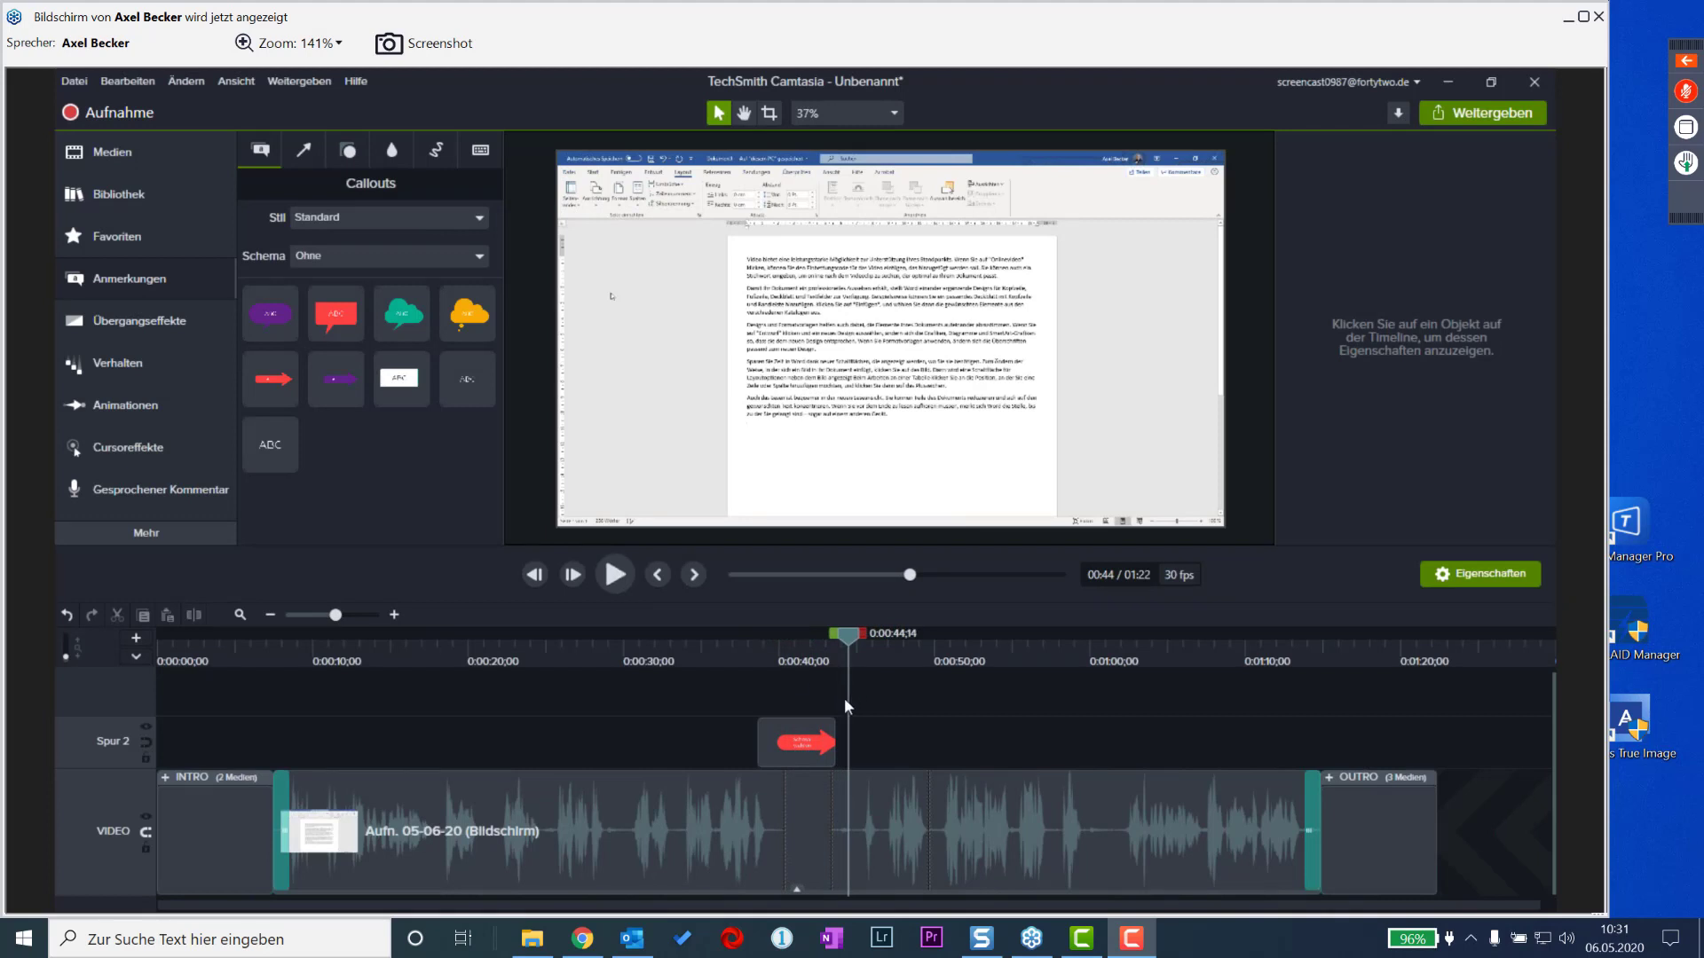
- Recolour the arrow callout with the blue sampled from the recorded Word title bar and set its fill opacity to 87%
left_click(783, 743)
left_click(799, 657)
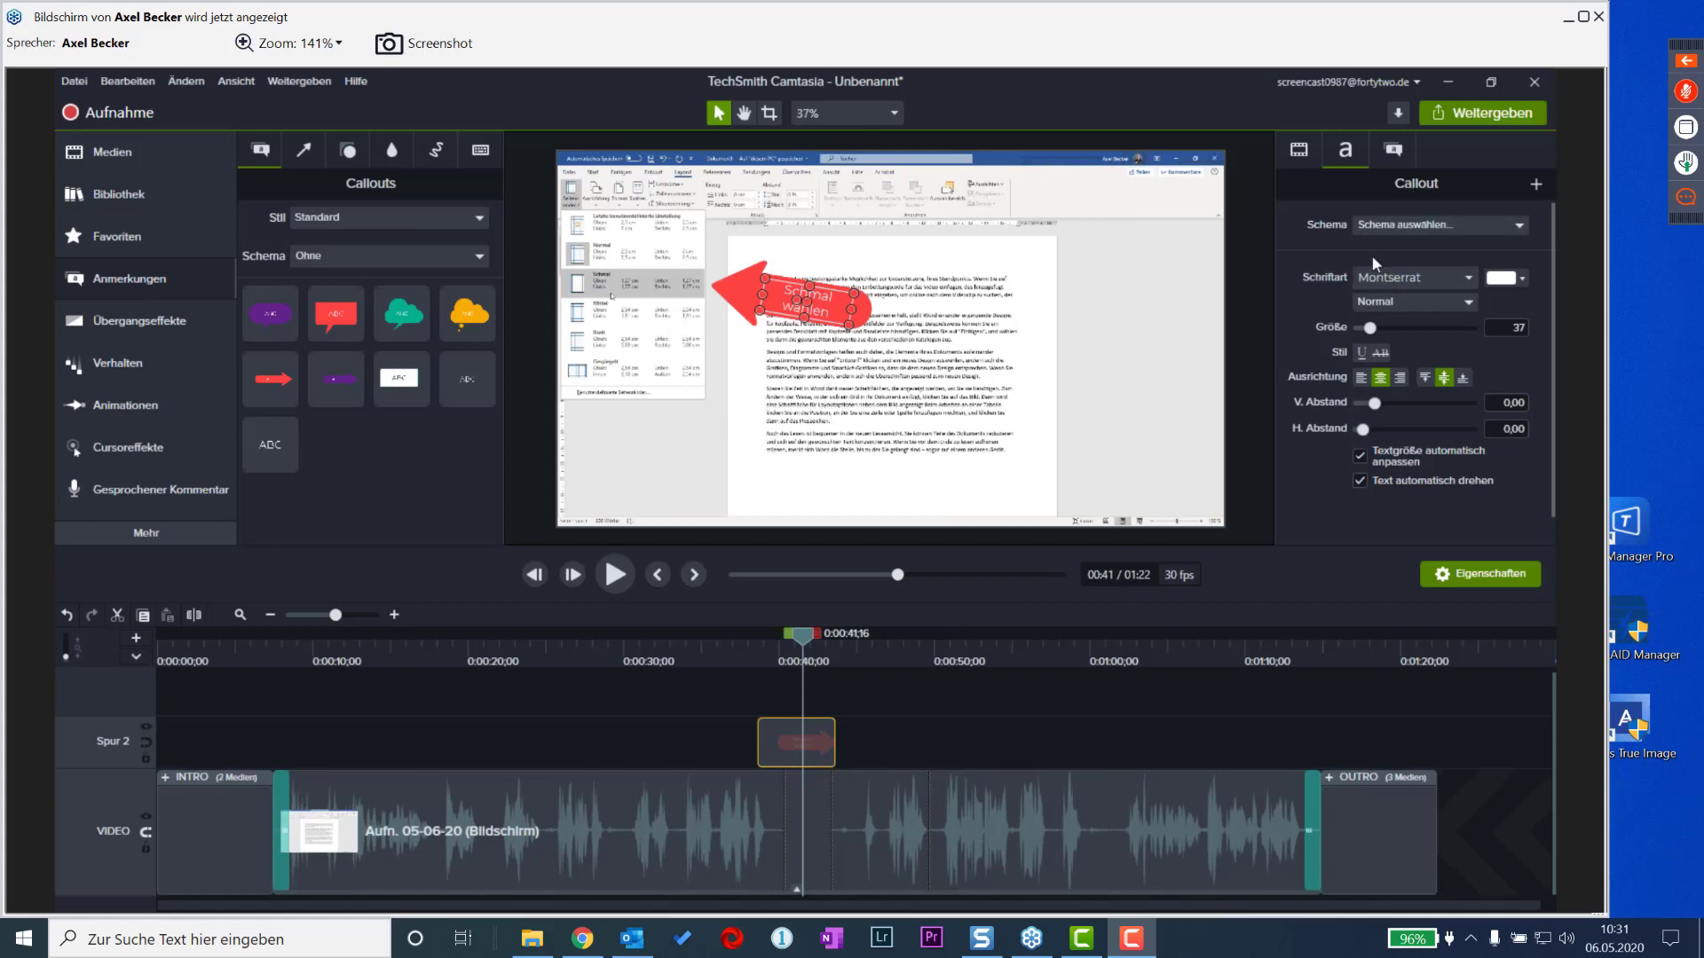
left_click(1395, 150)
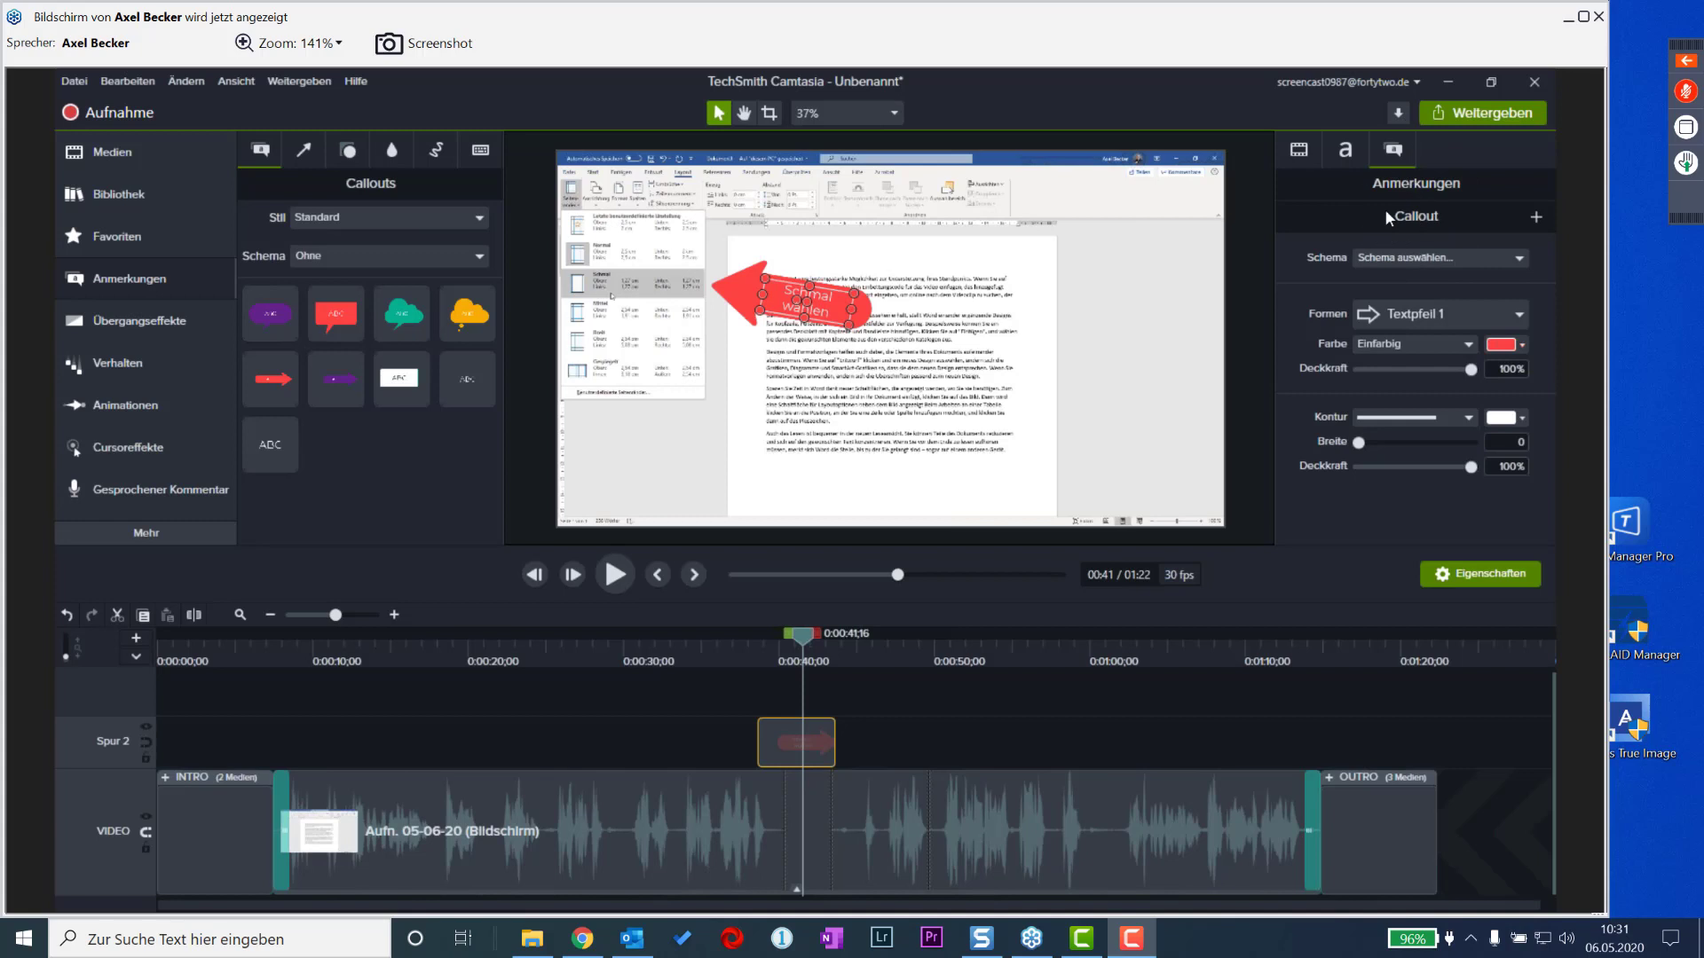
left_click(1521, 345)
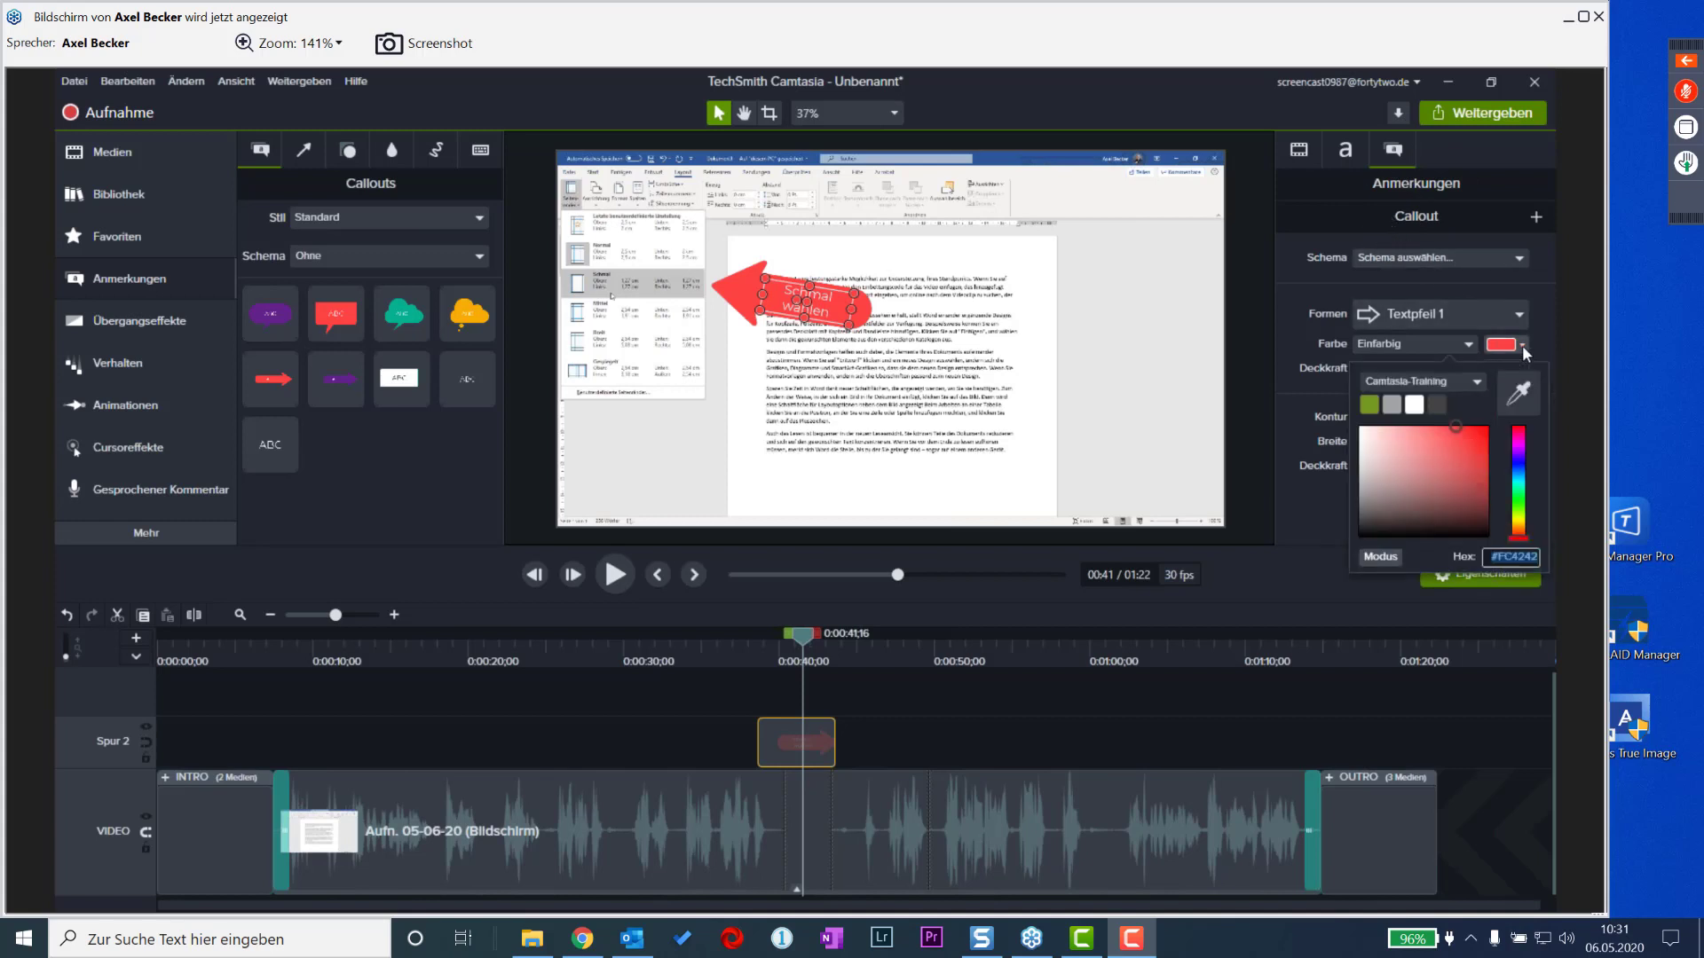
left_click(1520, 395)
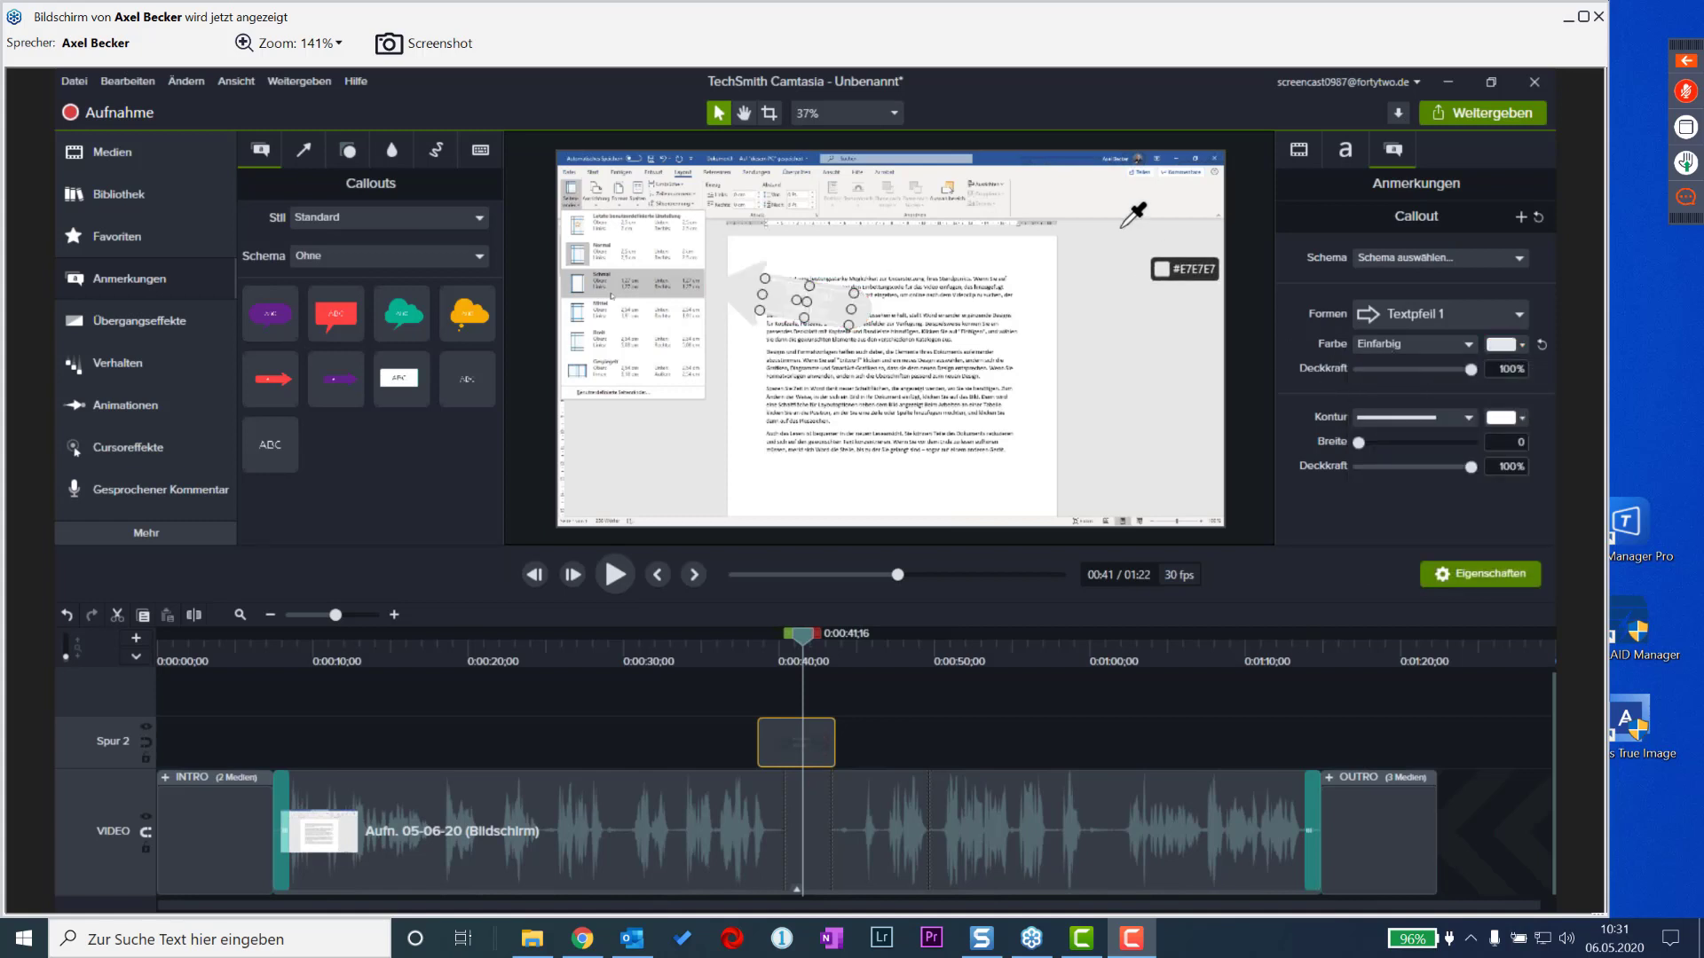
left_click(1053, 157)
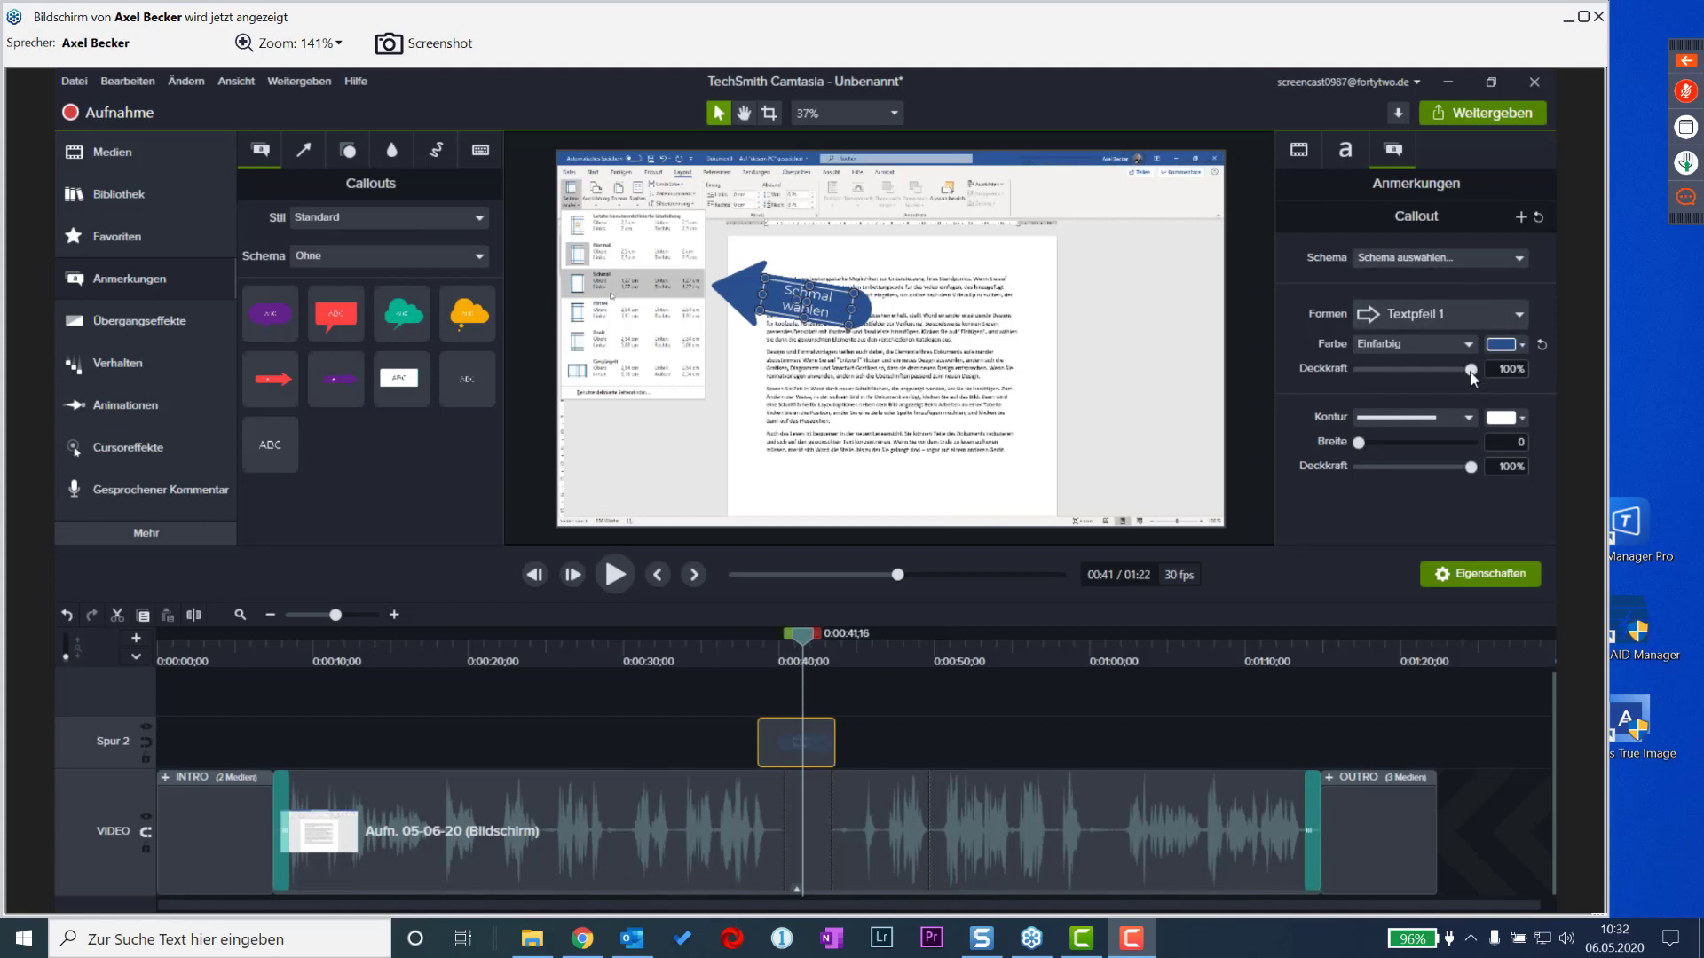
mouse_move(1471, 370)
left_mouse_down()
mouse_move(1396, 371)
mouse_move(1446, 387)
left_mouse_up()
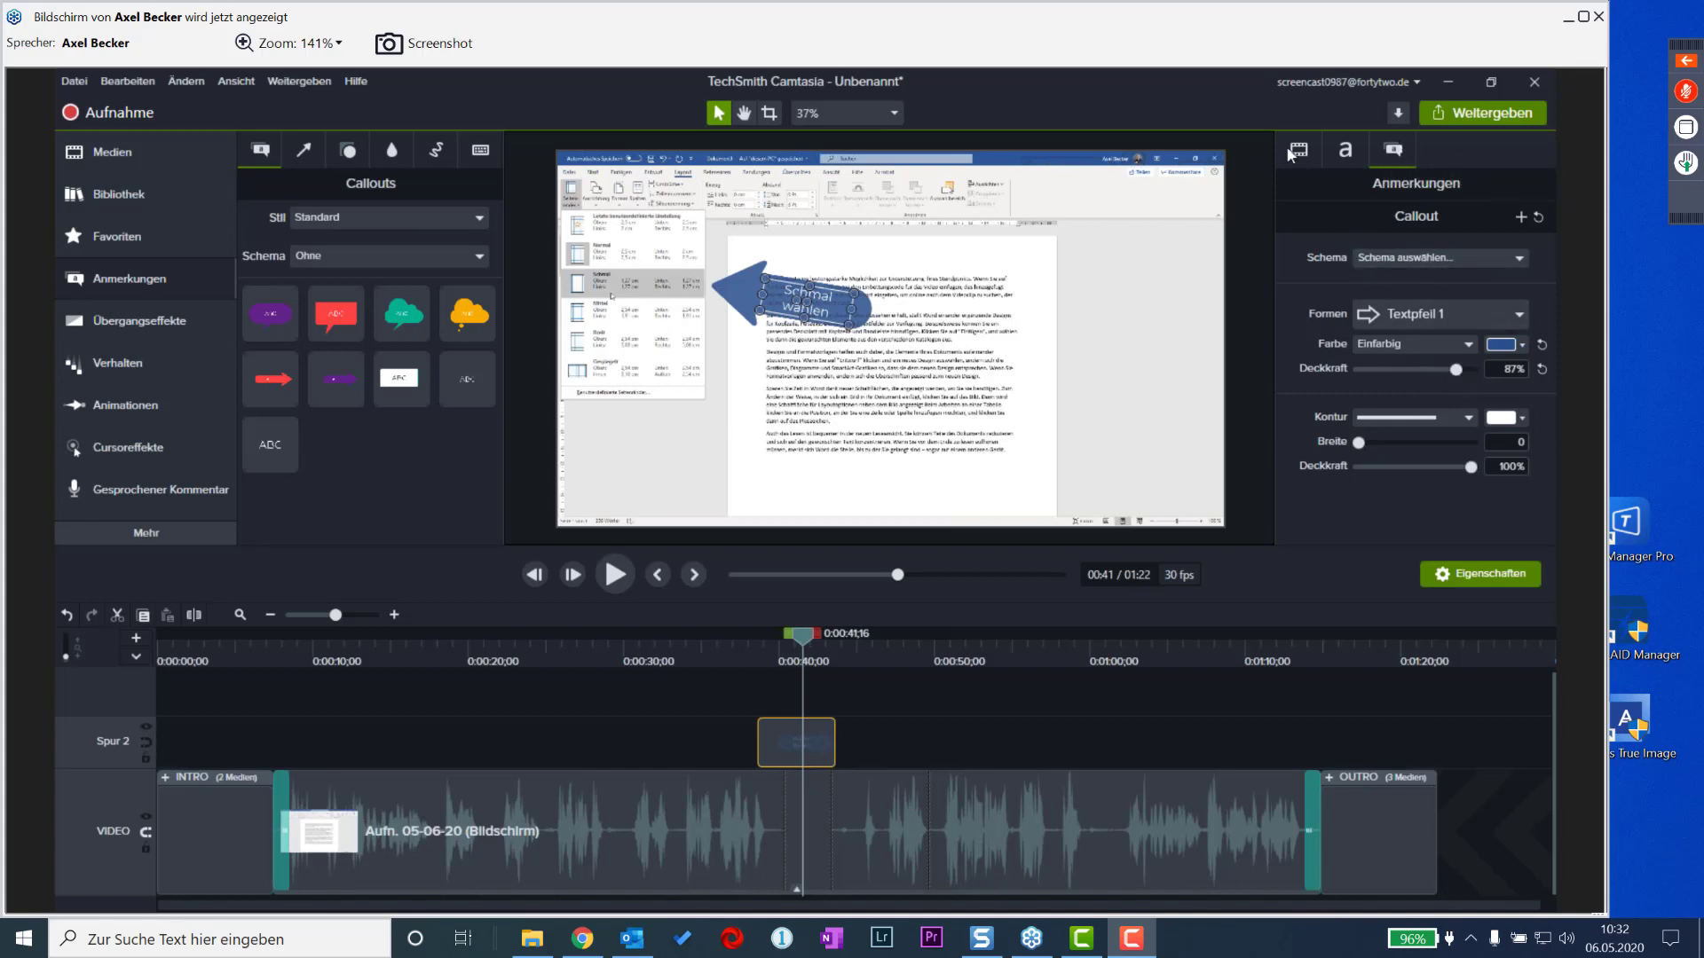
left_click(1345, 150)
left_click(1385, 153)
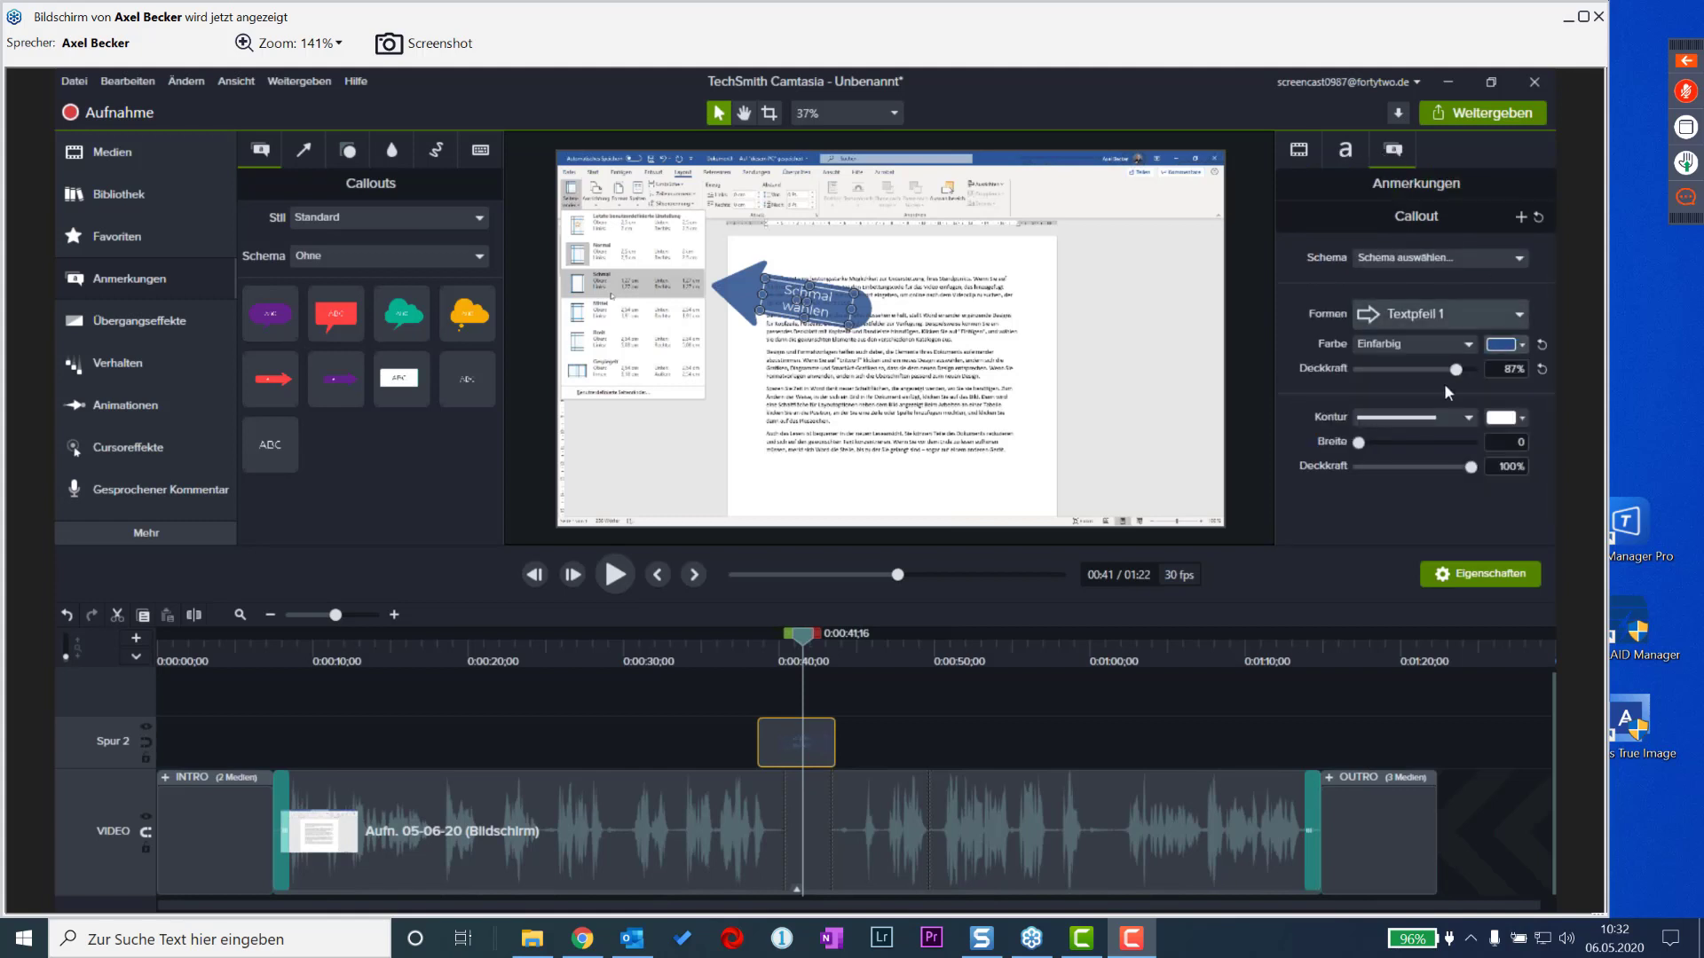
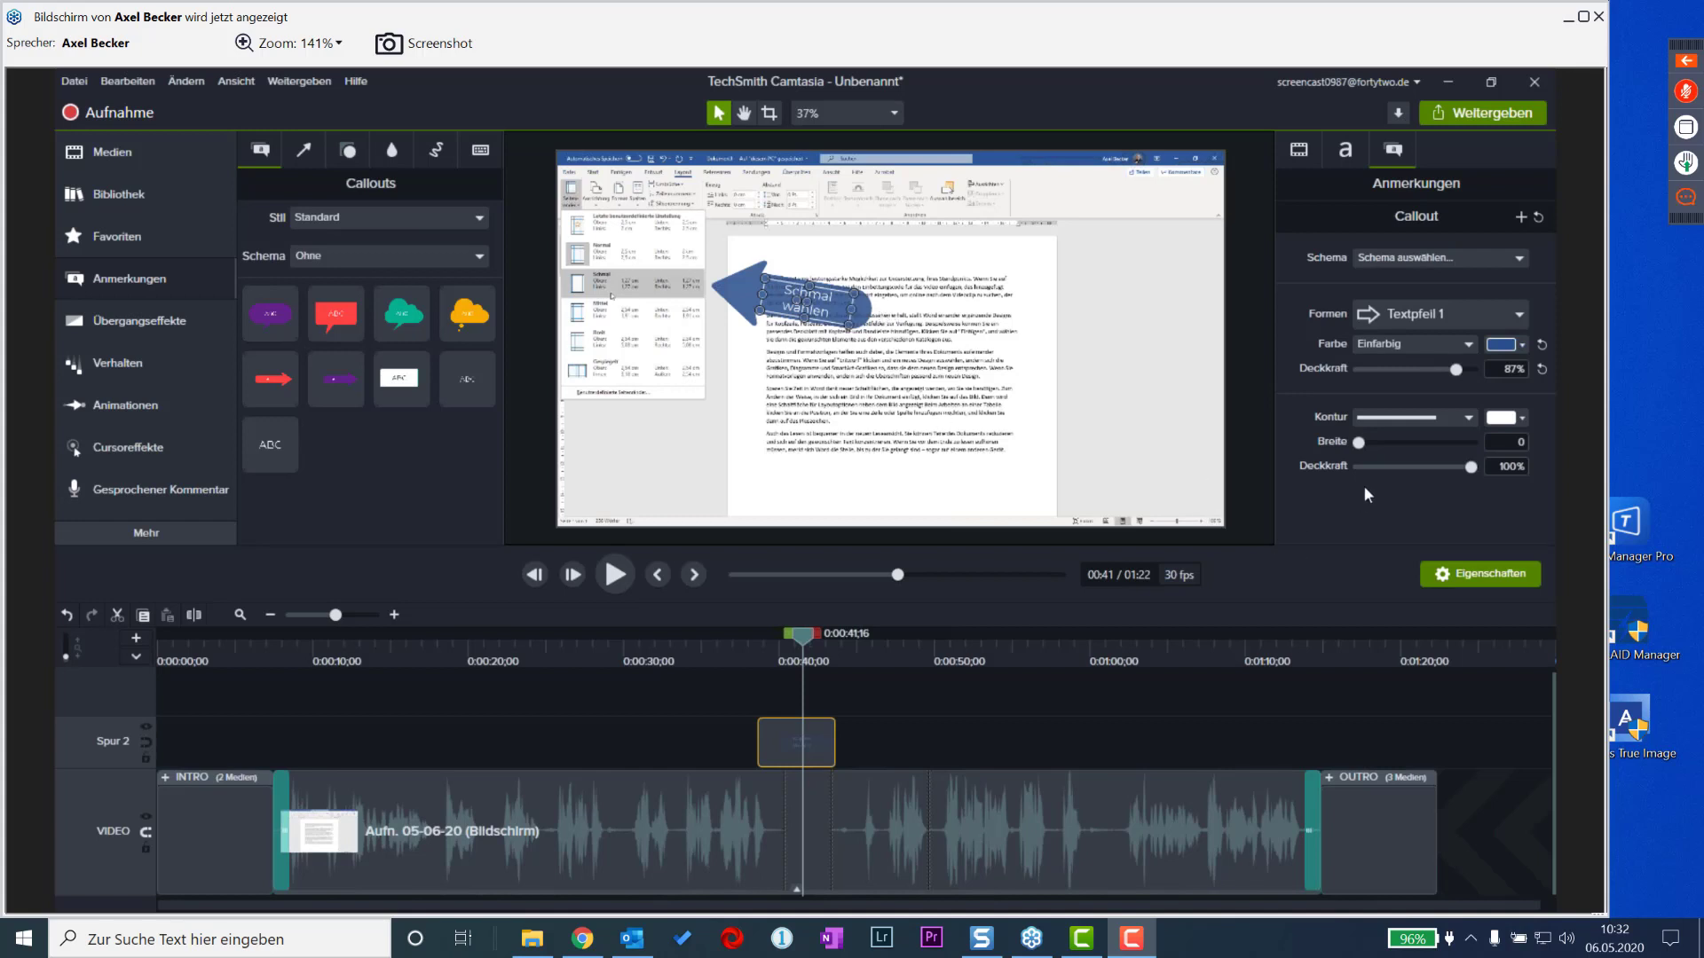
- Try the Camtasia-Training and fortytwo themes on the arrow callout
left_click(1520, 260)
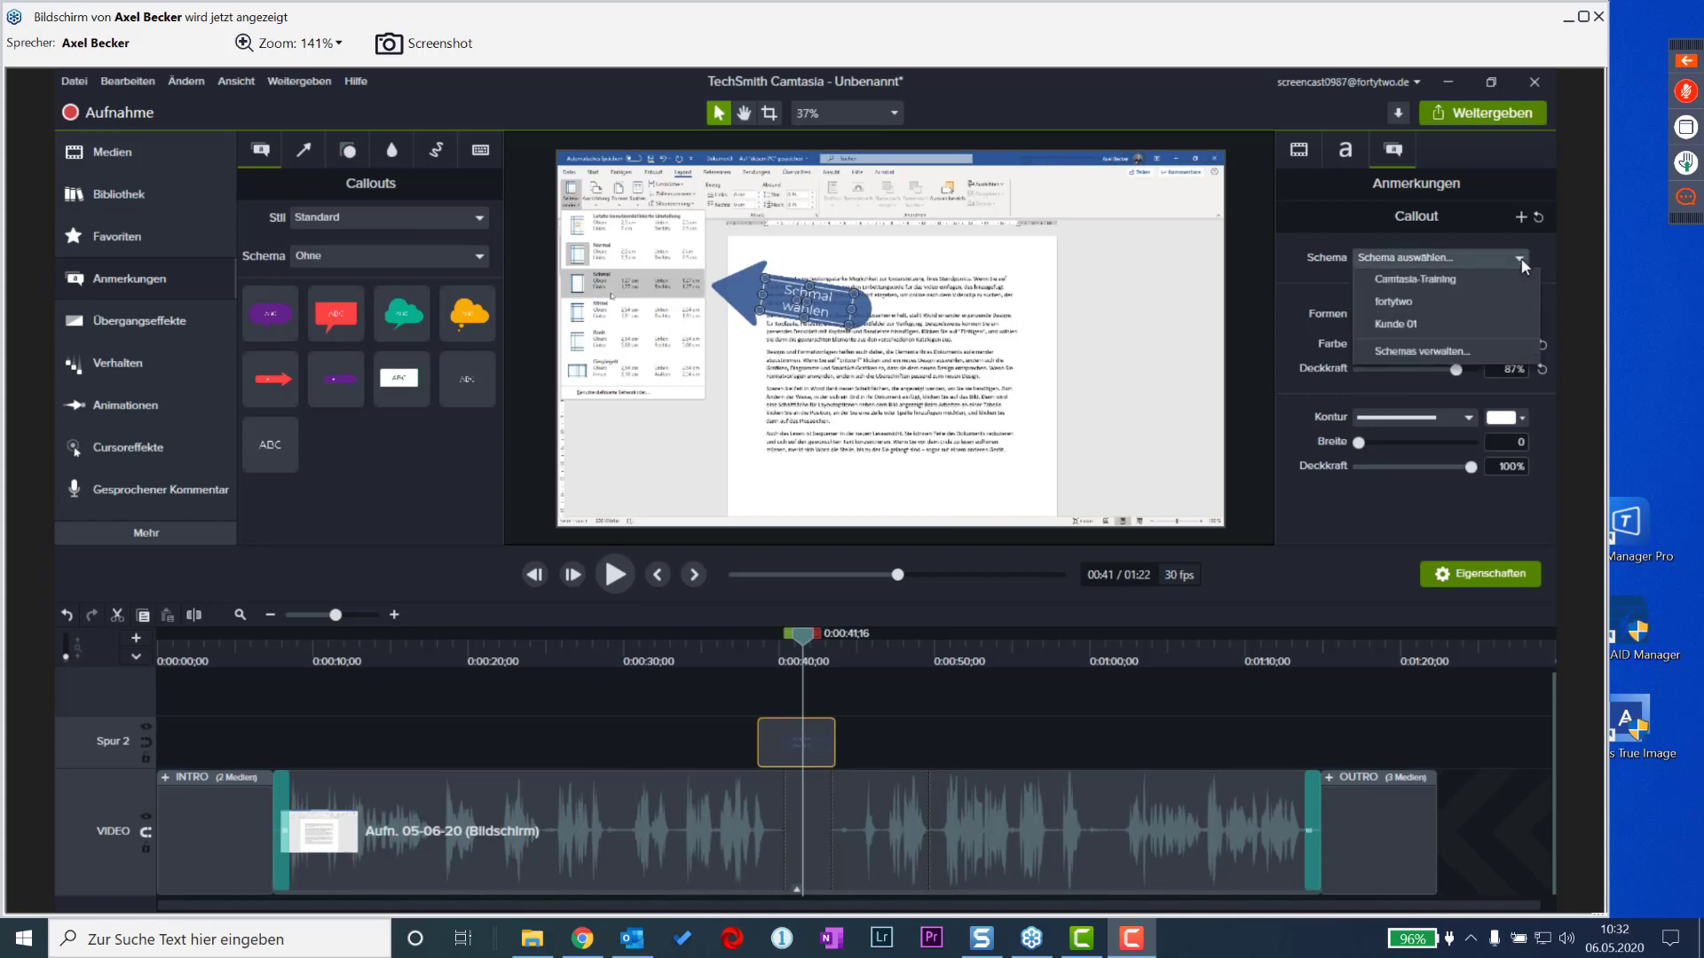
left_click(1434, 275)
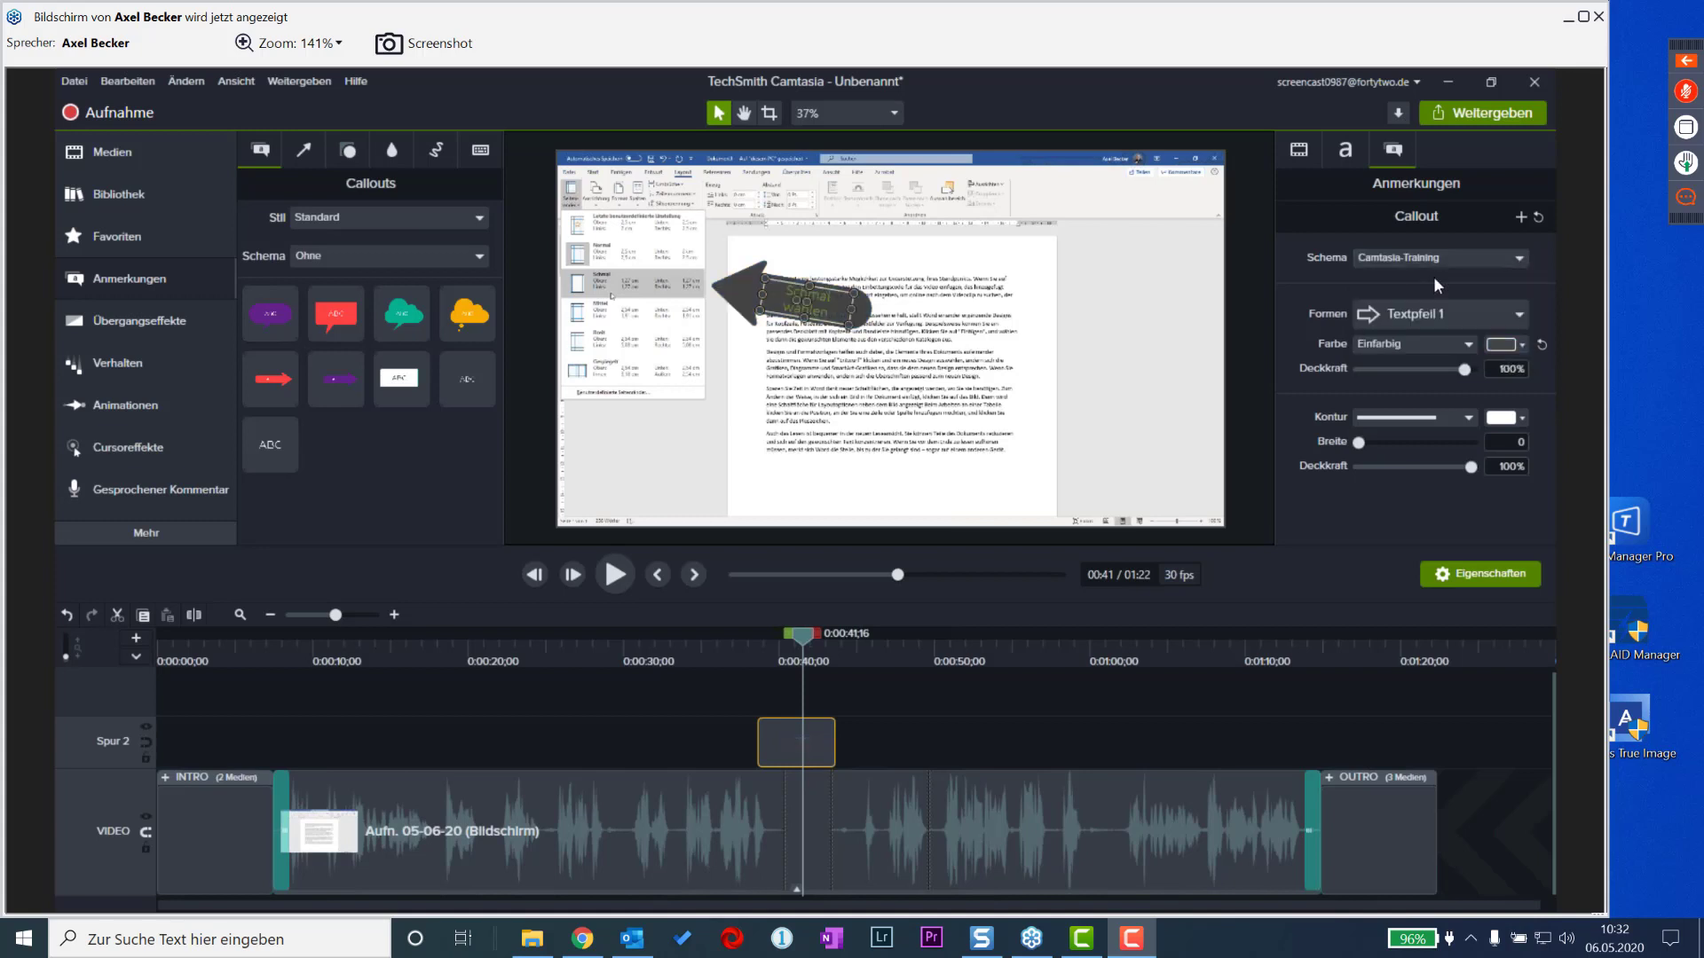
left_click(1520, 259)
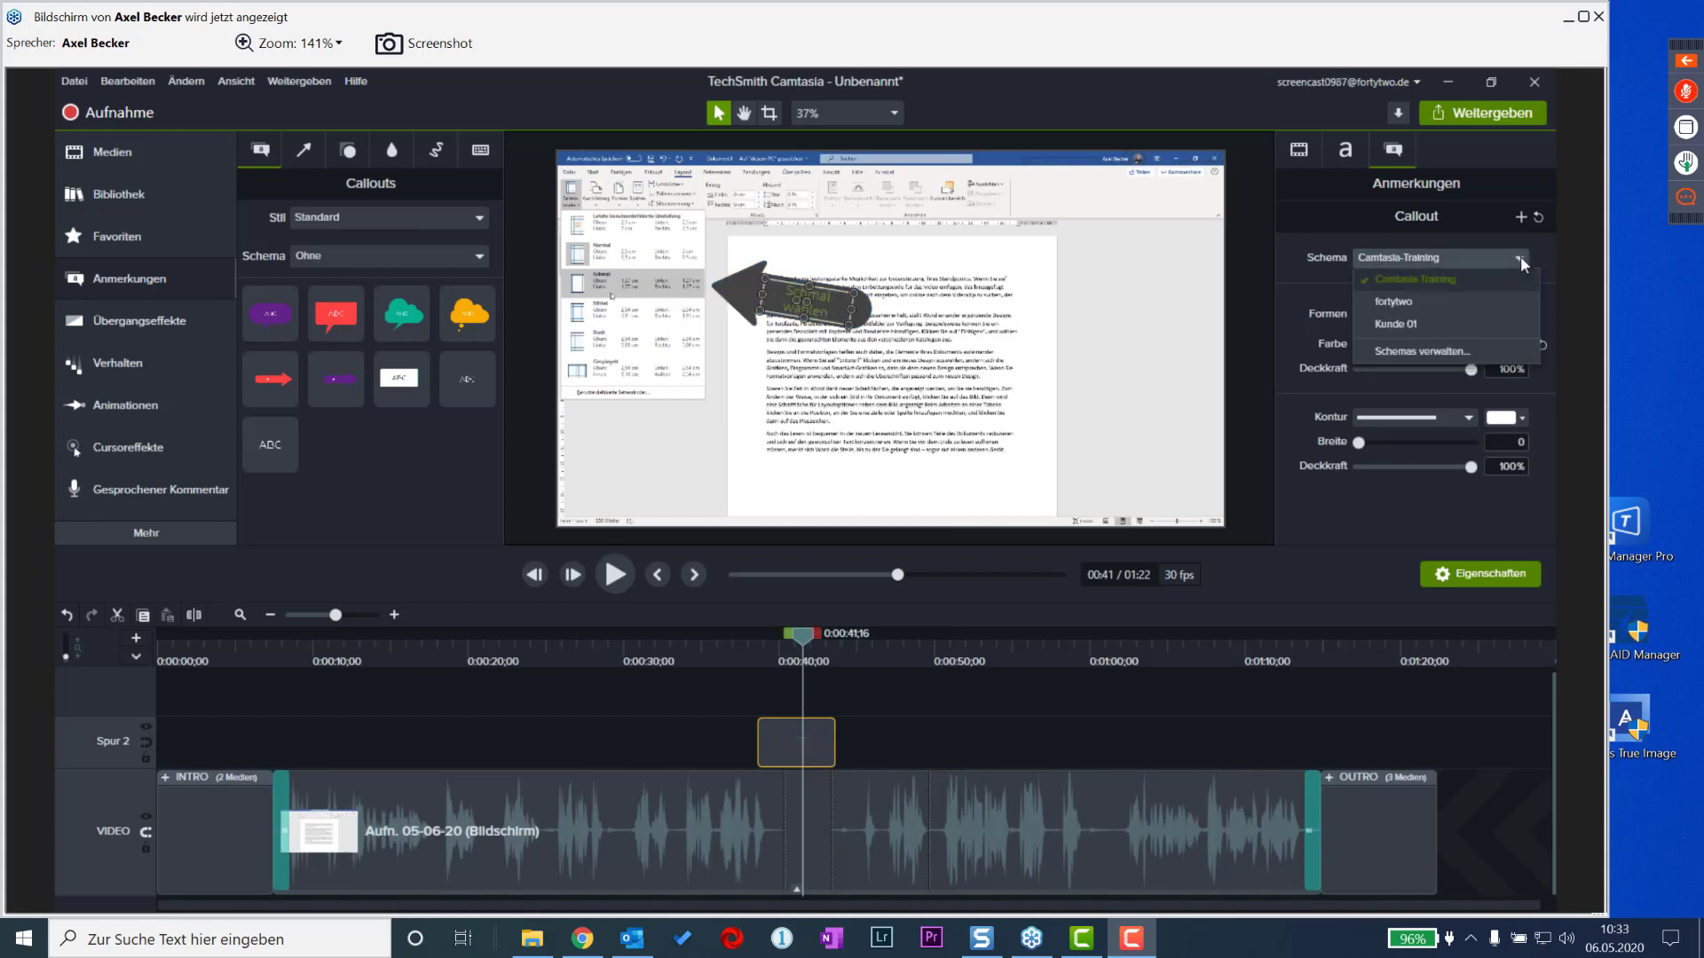
left_click(1422, 305)
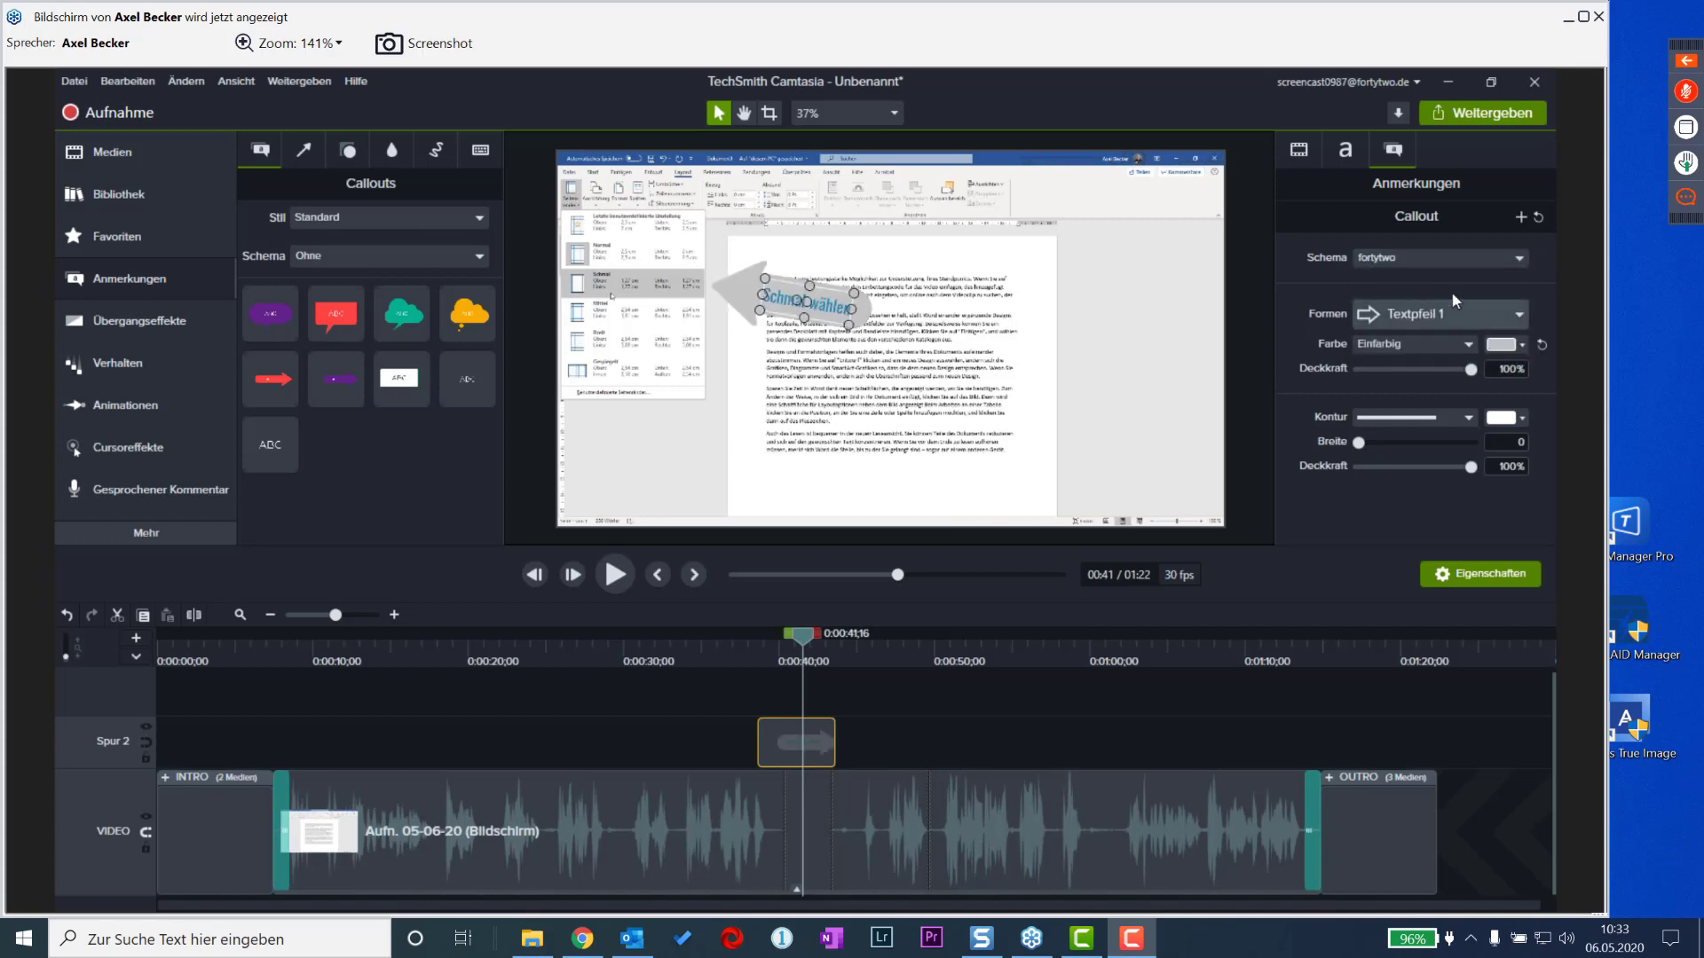
left_click(1246, 318)
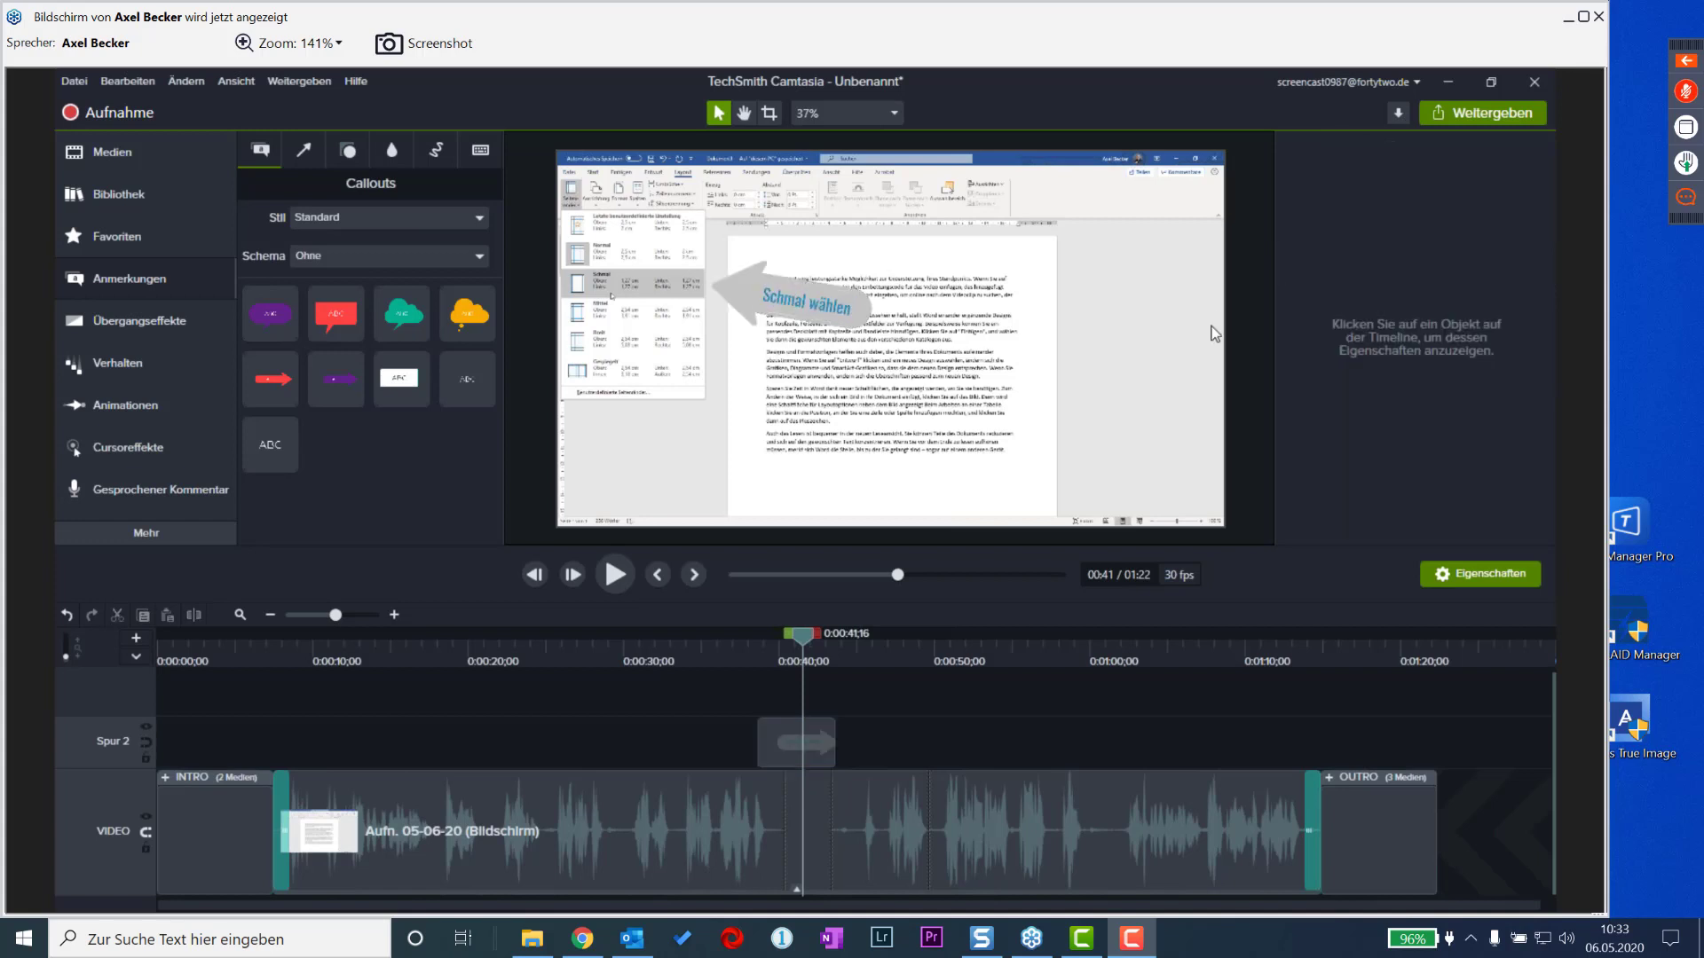
- Apply the Kunde 01 theme to the arrow callout
left_click(812, 301)
left_click(1494, 258)
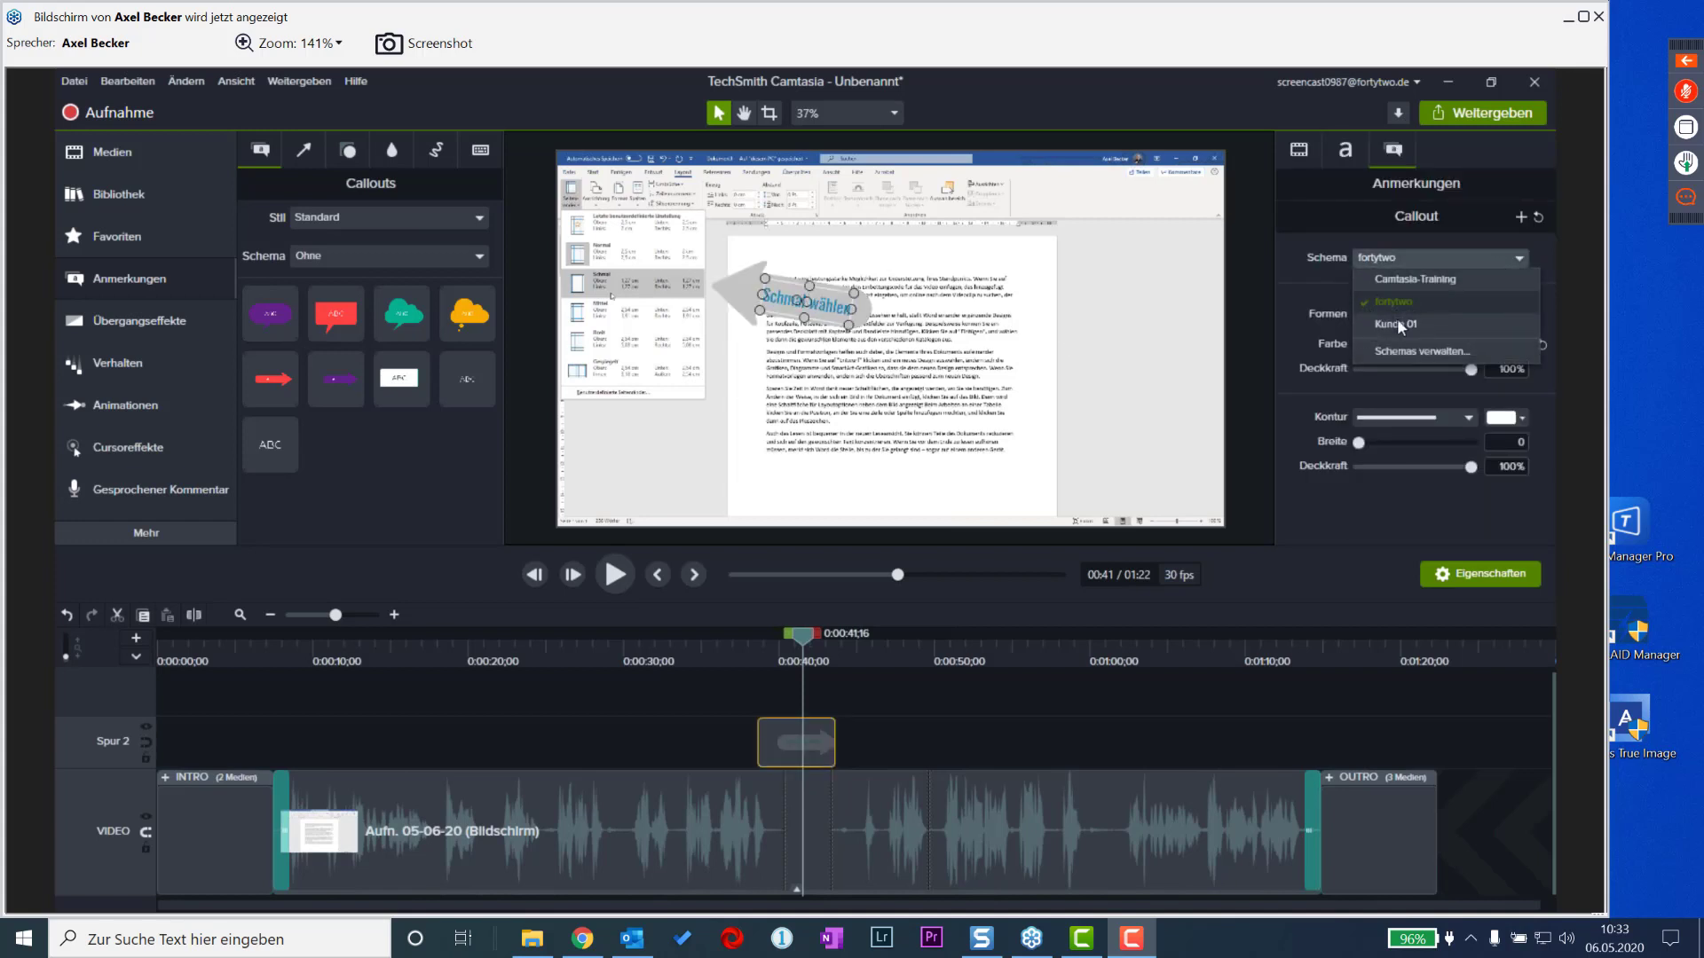
left_click(1396, 319)
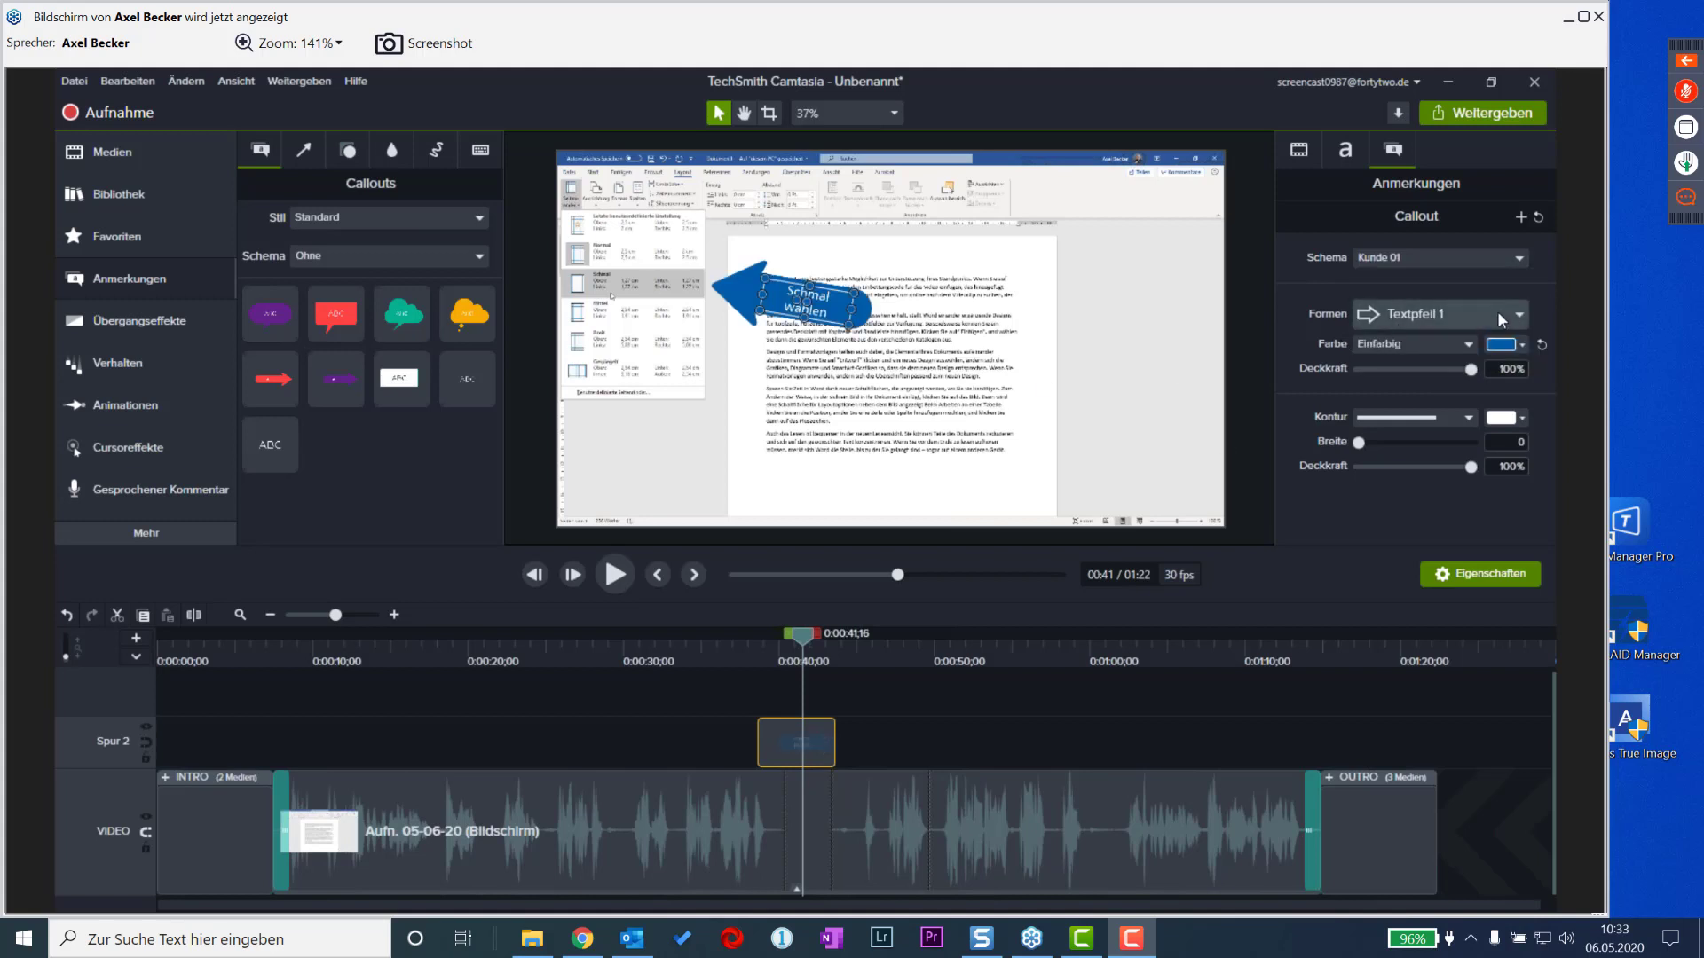
- Create a new theme named "Webinar" in the theme manager
left_click(1506, 261)
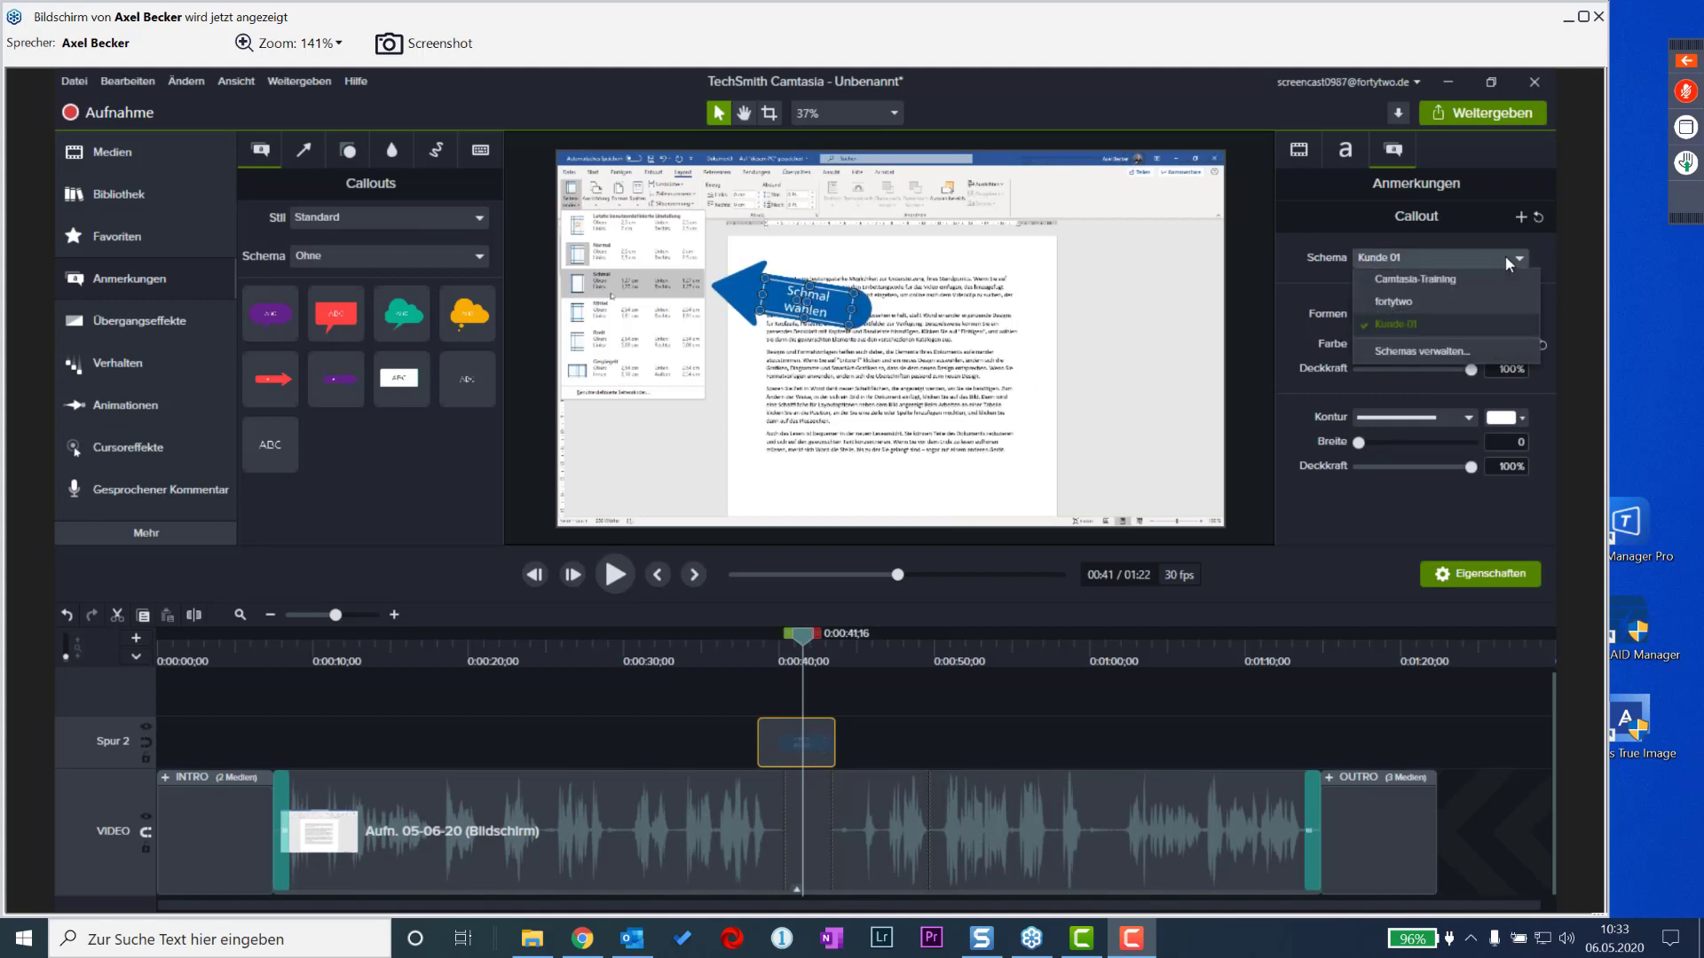
left_click(1425, 348)
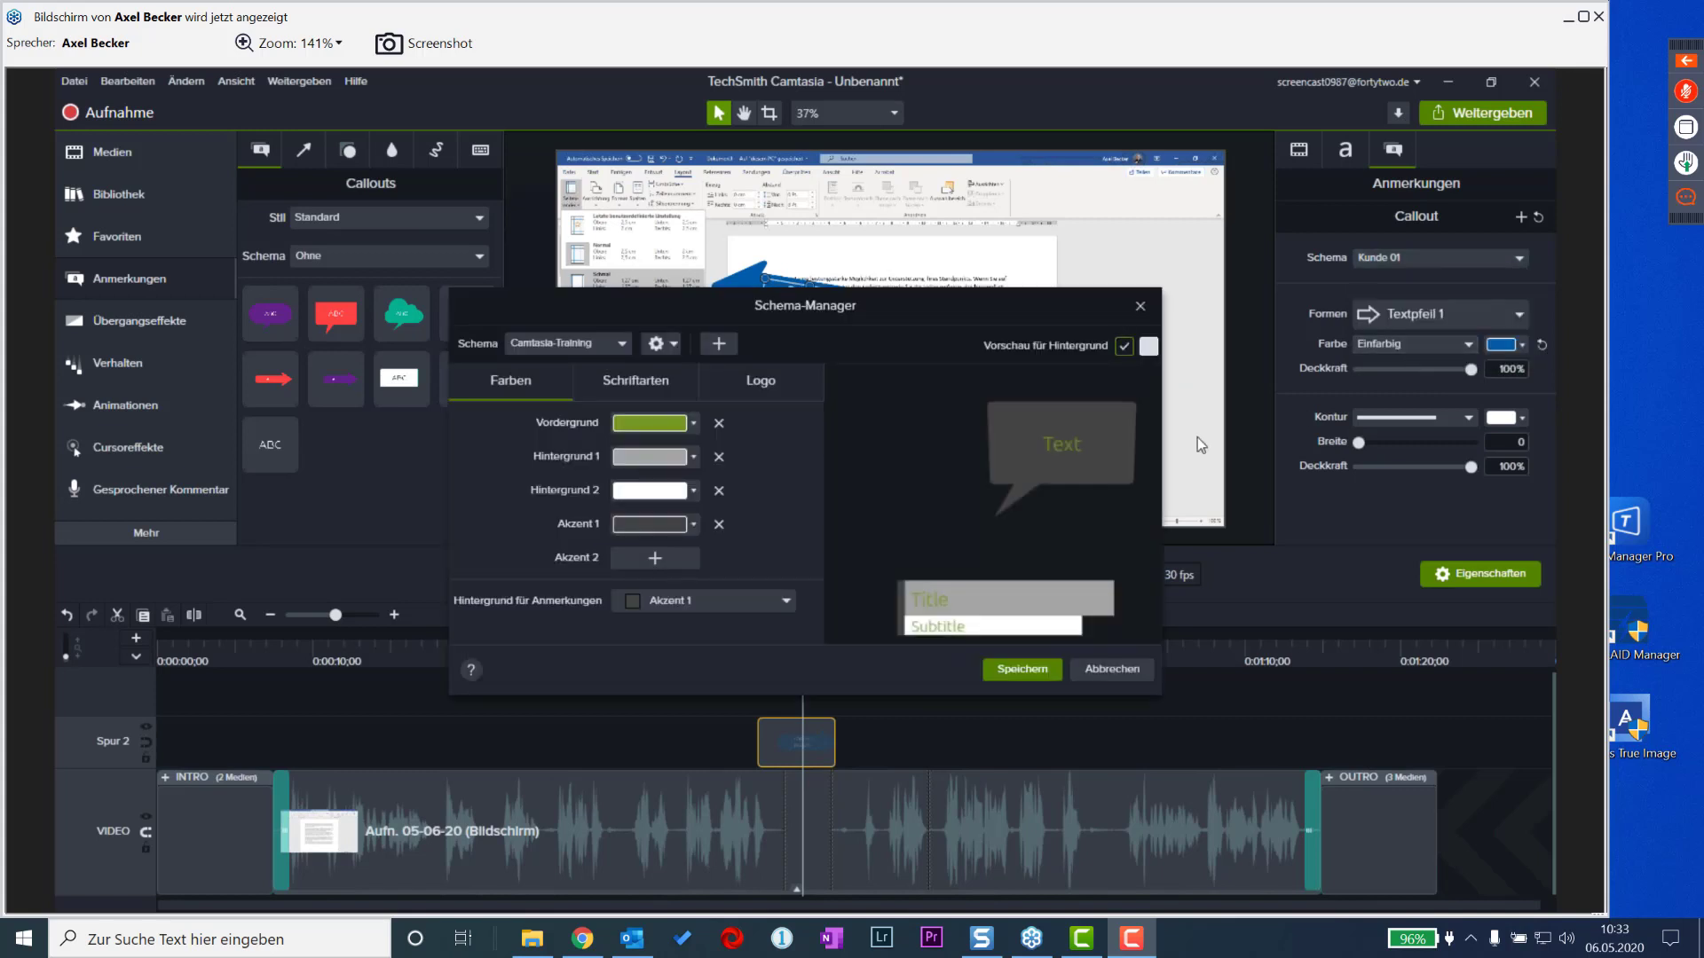
left_click(721, 344)
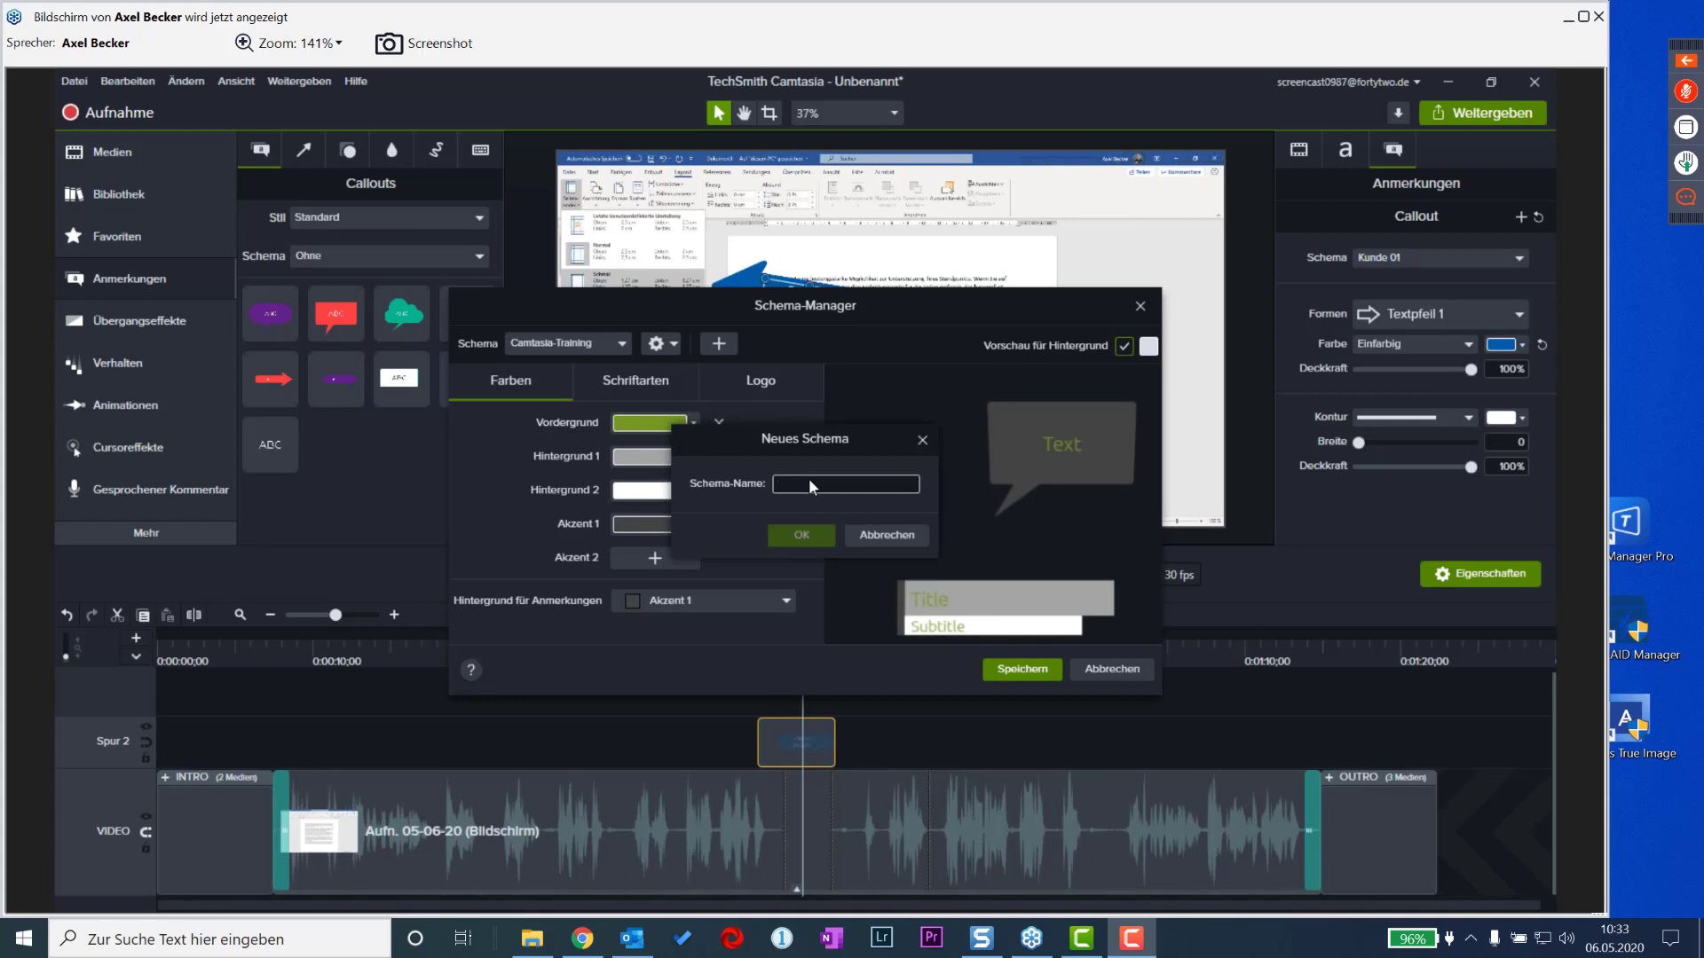
type("Webinar")
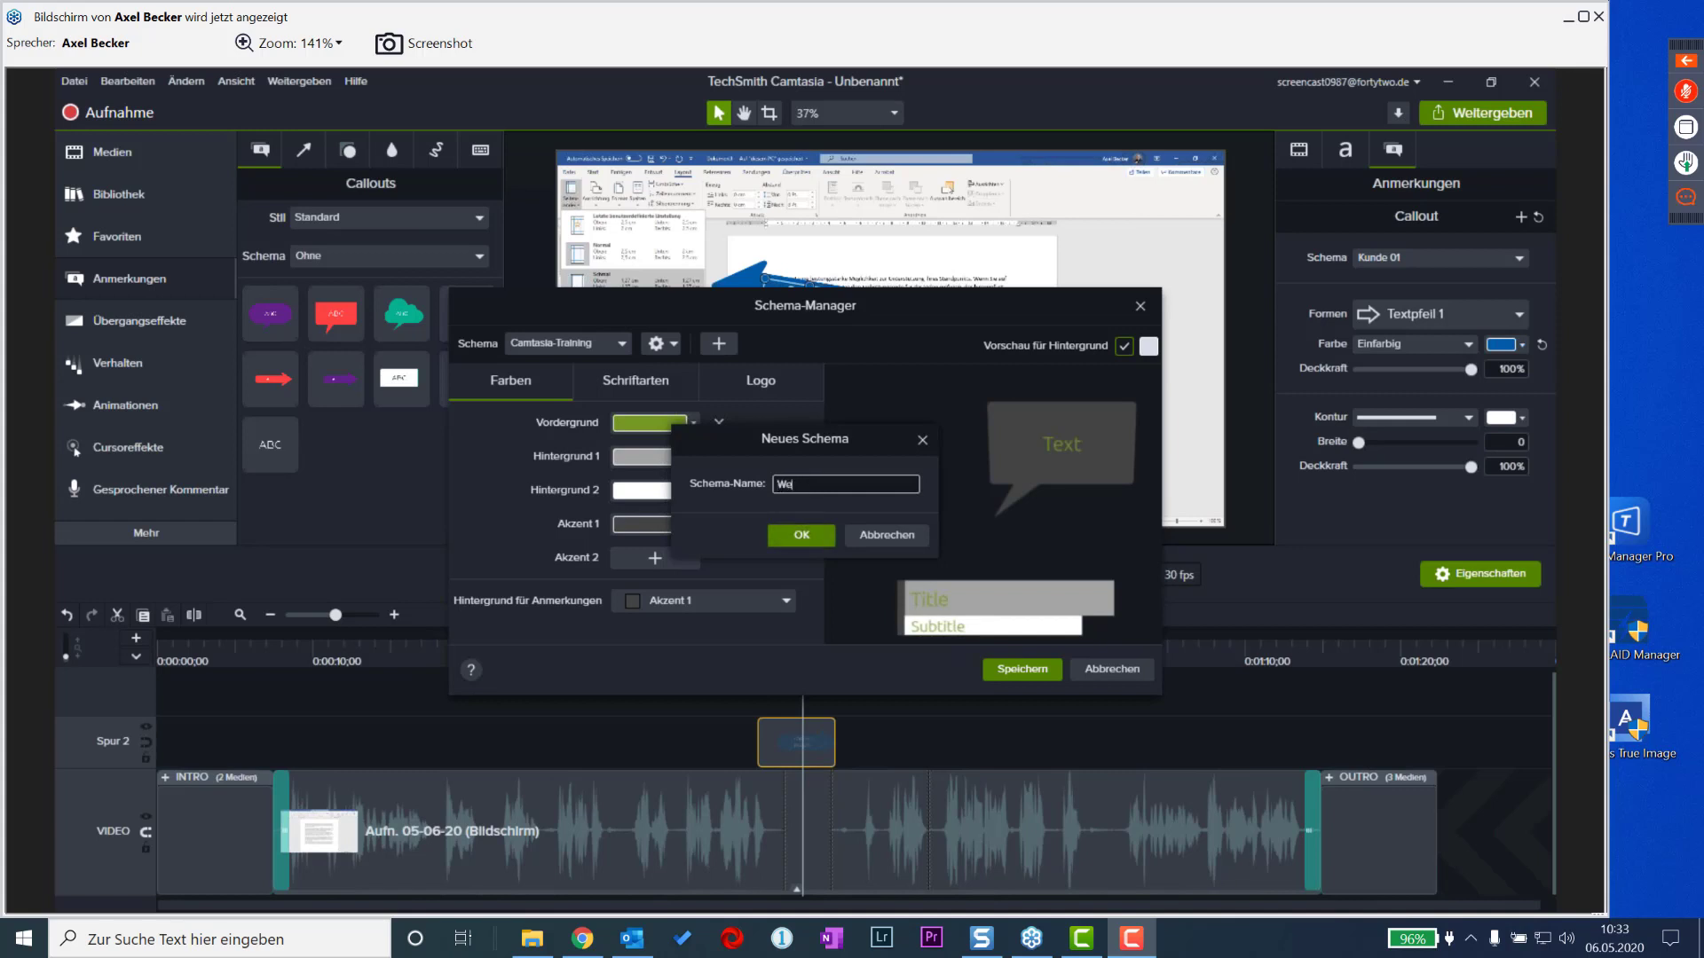
left_click(801, 533)
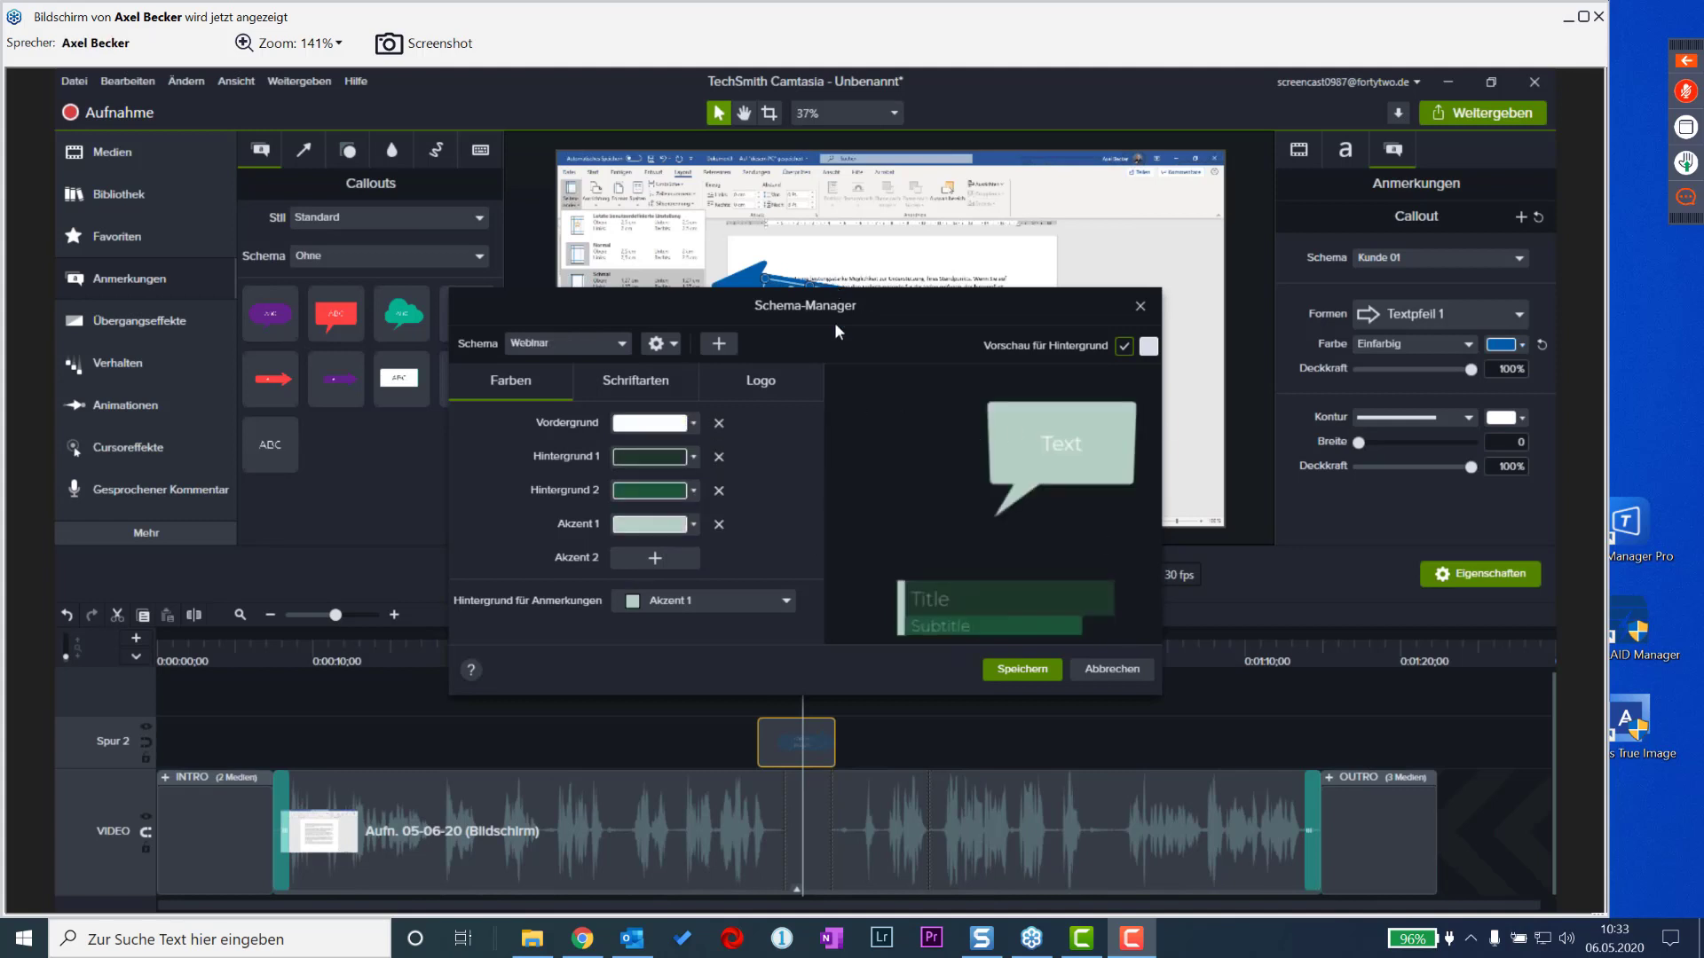
- Set the Webinar theme's Akzent 1 colour to the blue sampled from the arrow callout on the canvas
left_click_drag(845, 308, 1021, 409)
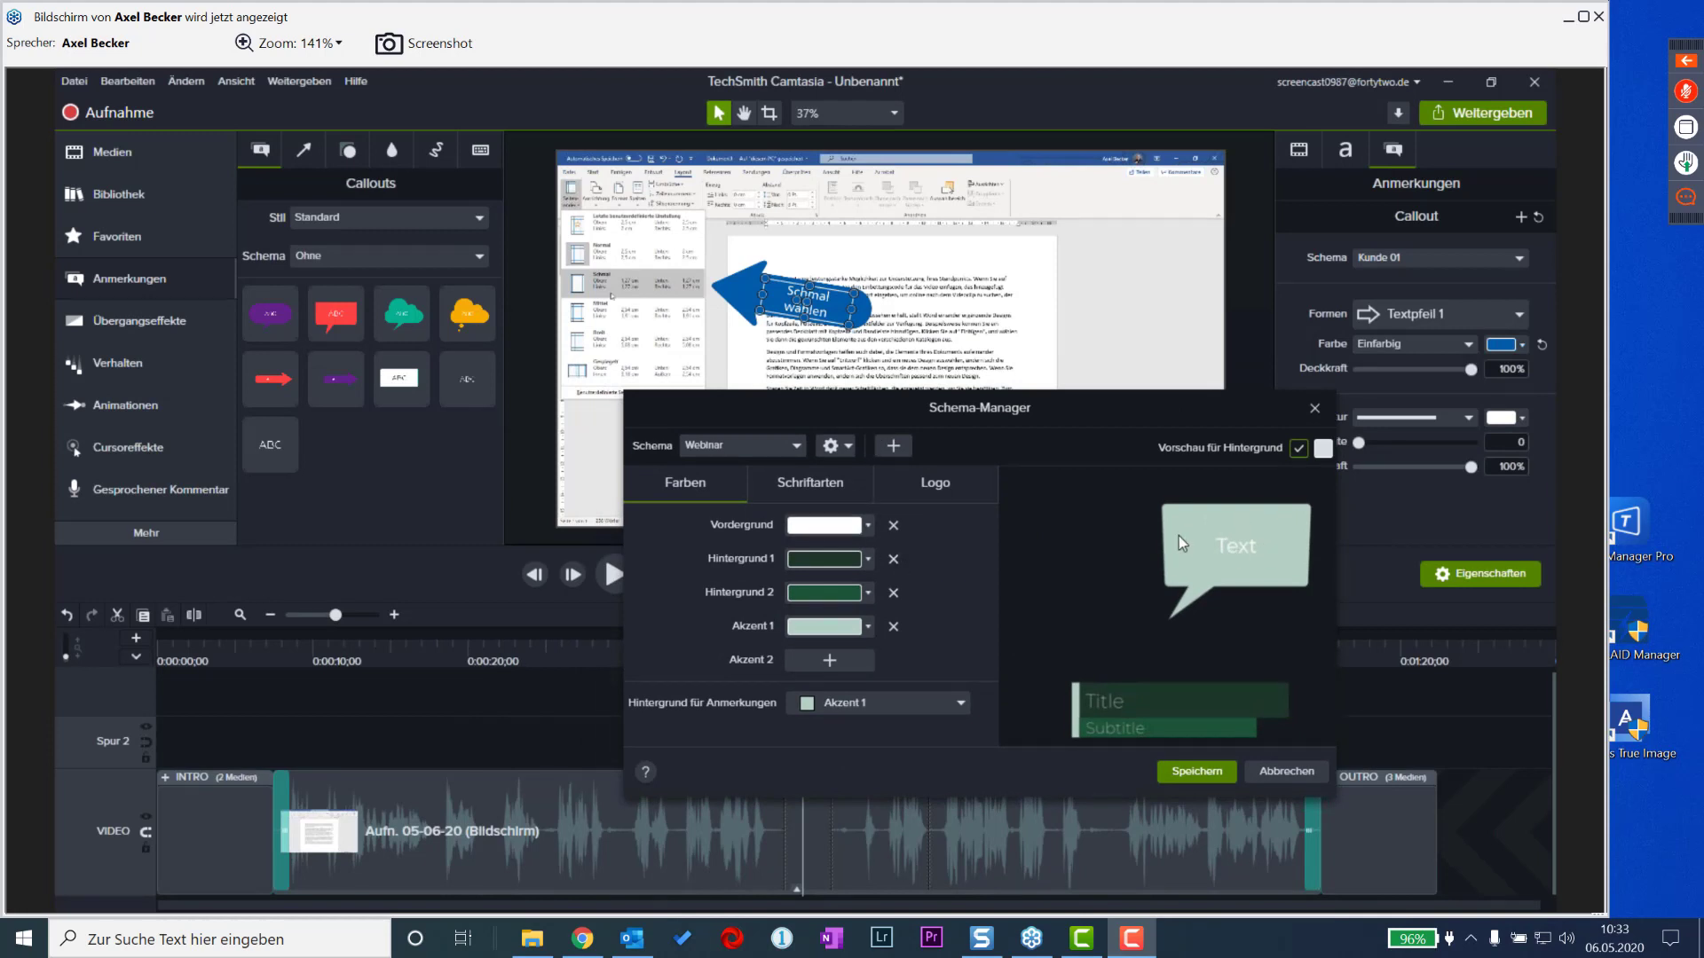
left_click(1193, 597)
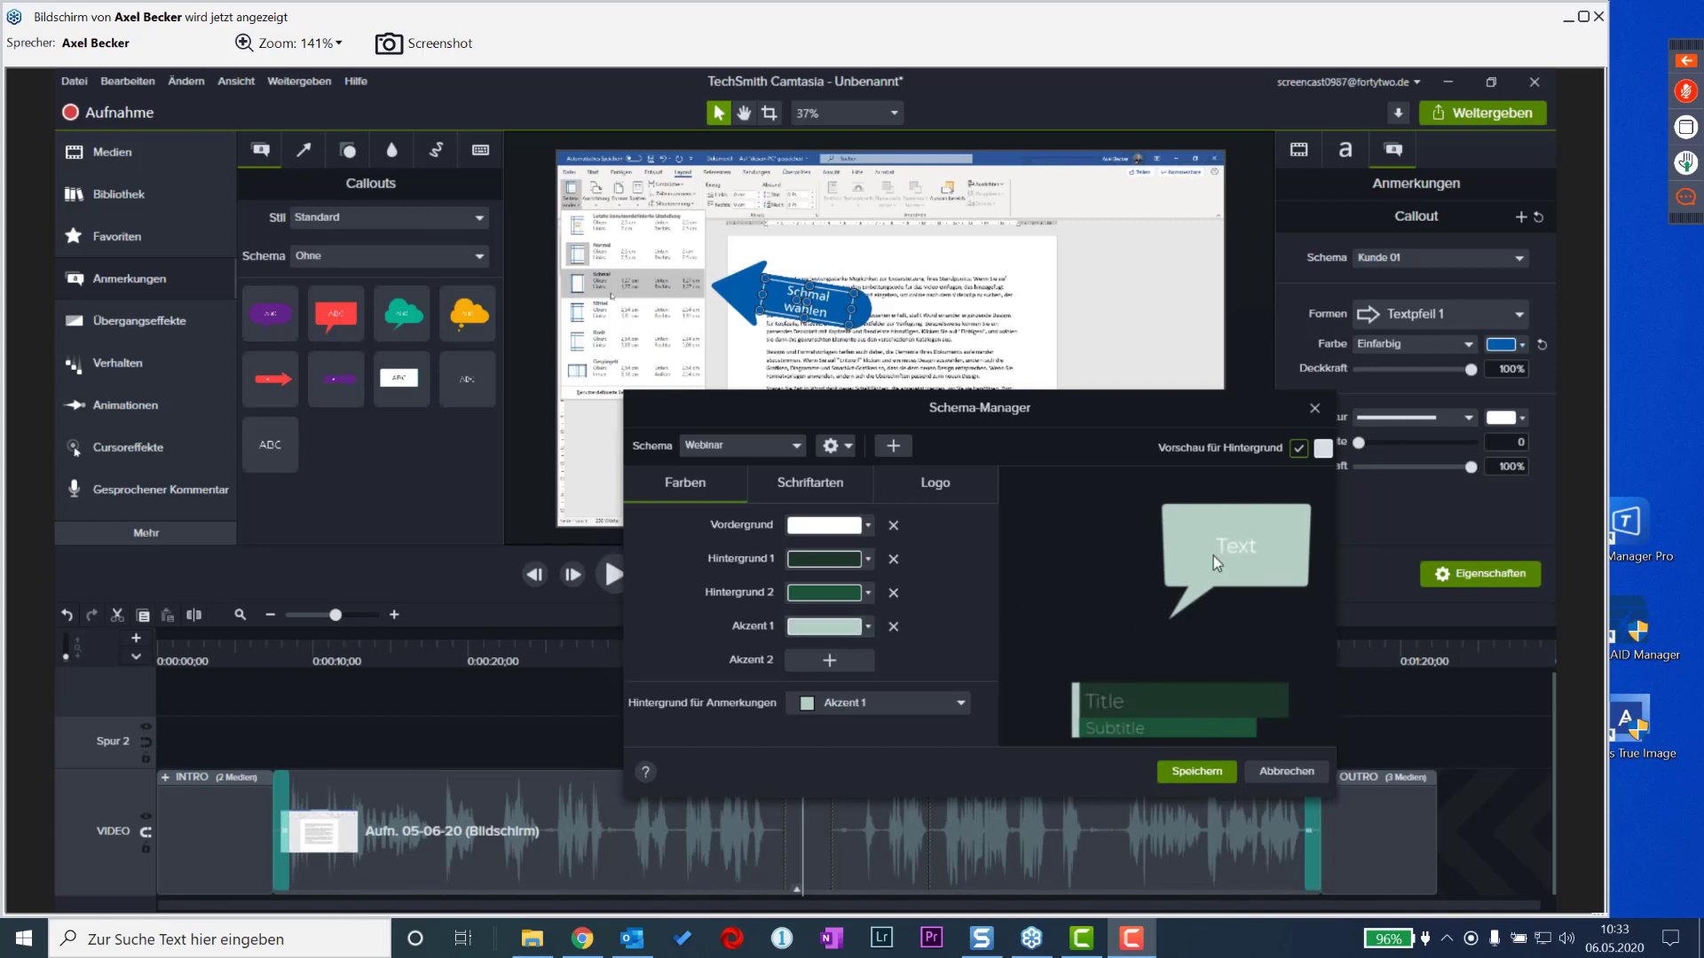
left_click(1208, 555)
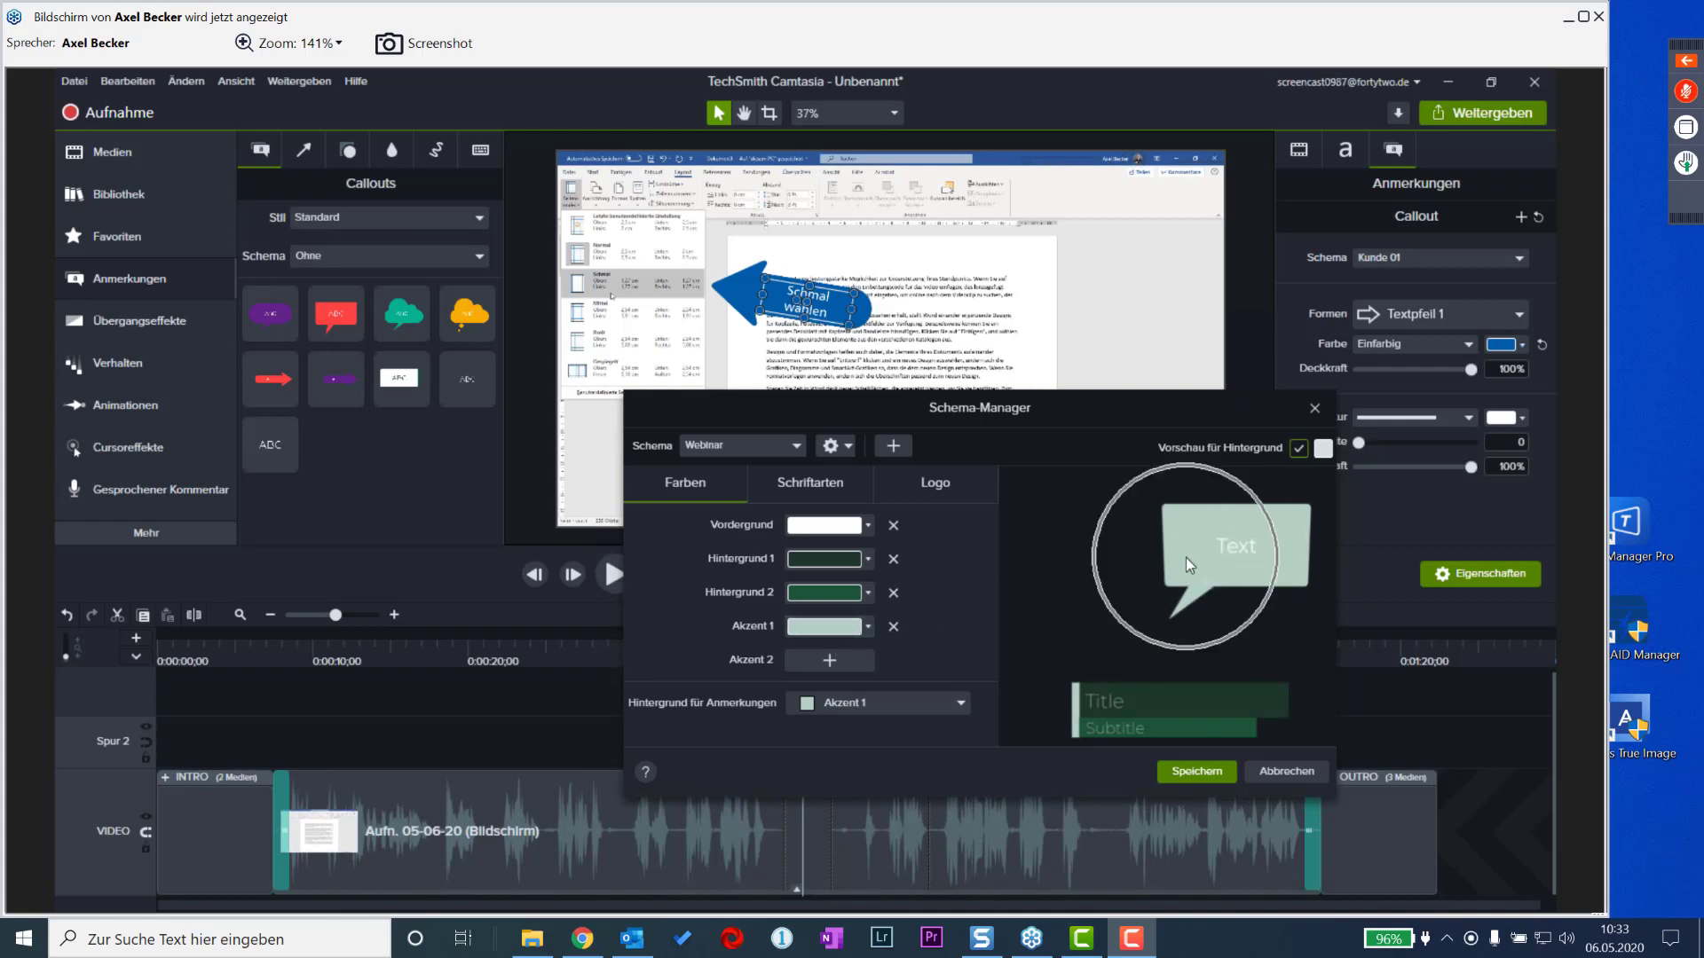
left_click(867, 627)
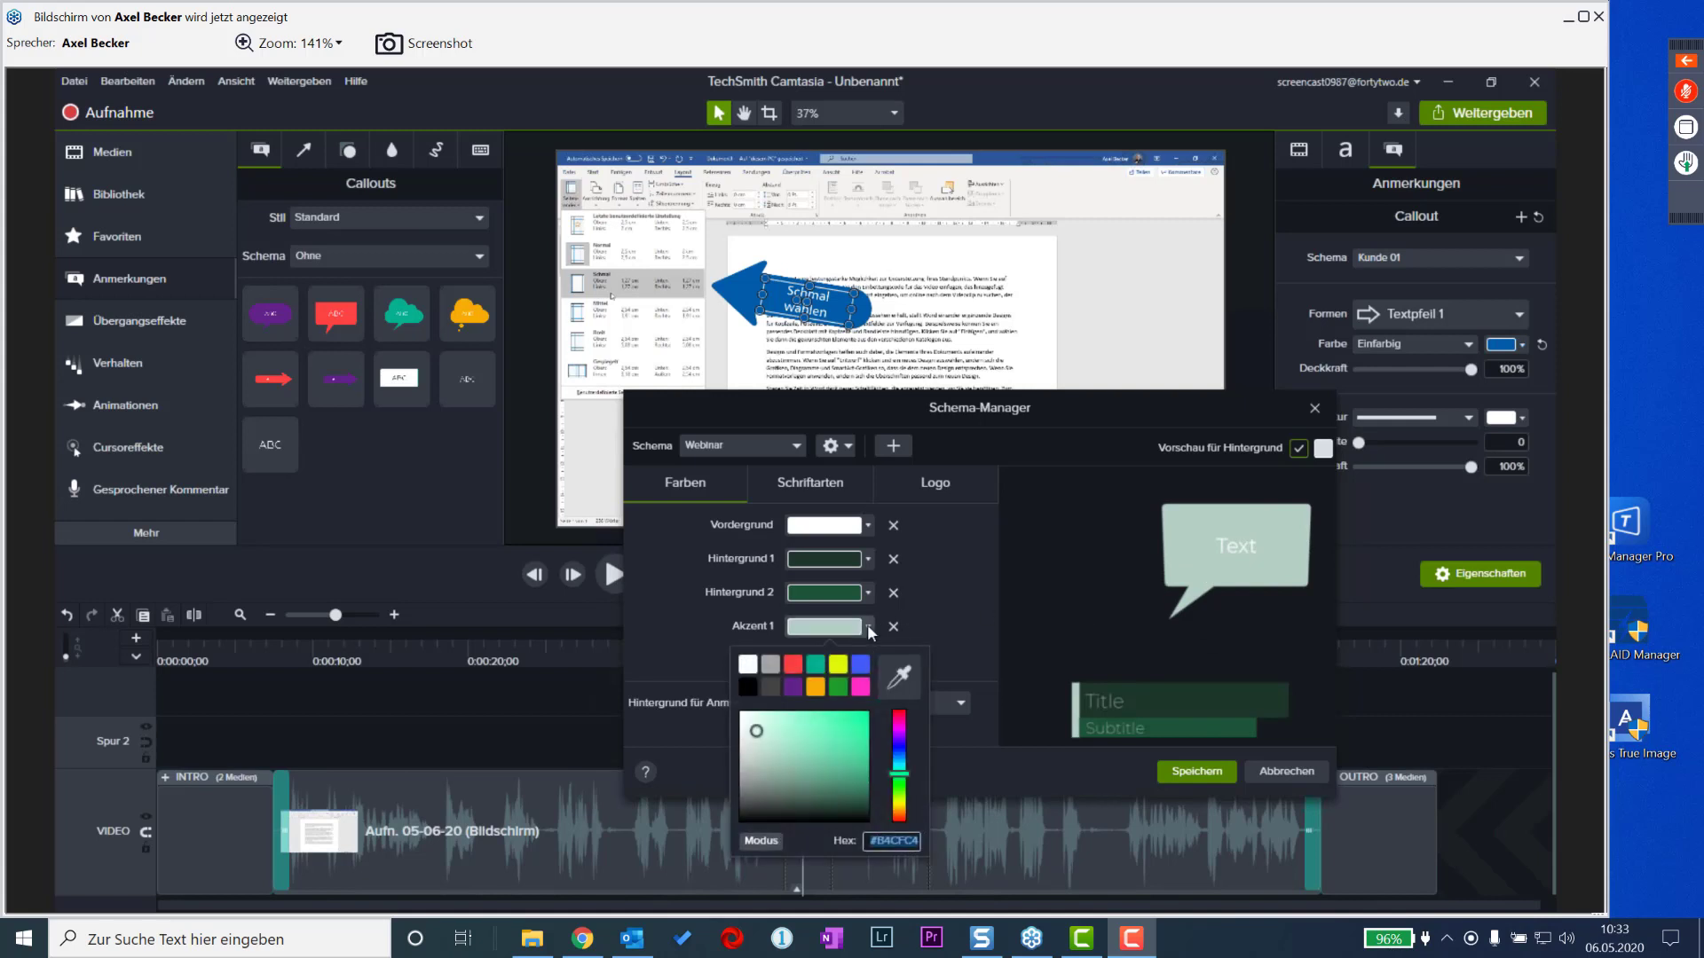
left_click(898, 676)
left_click(902, 681)
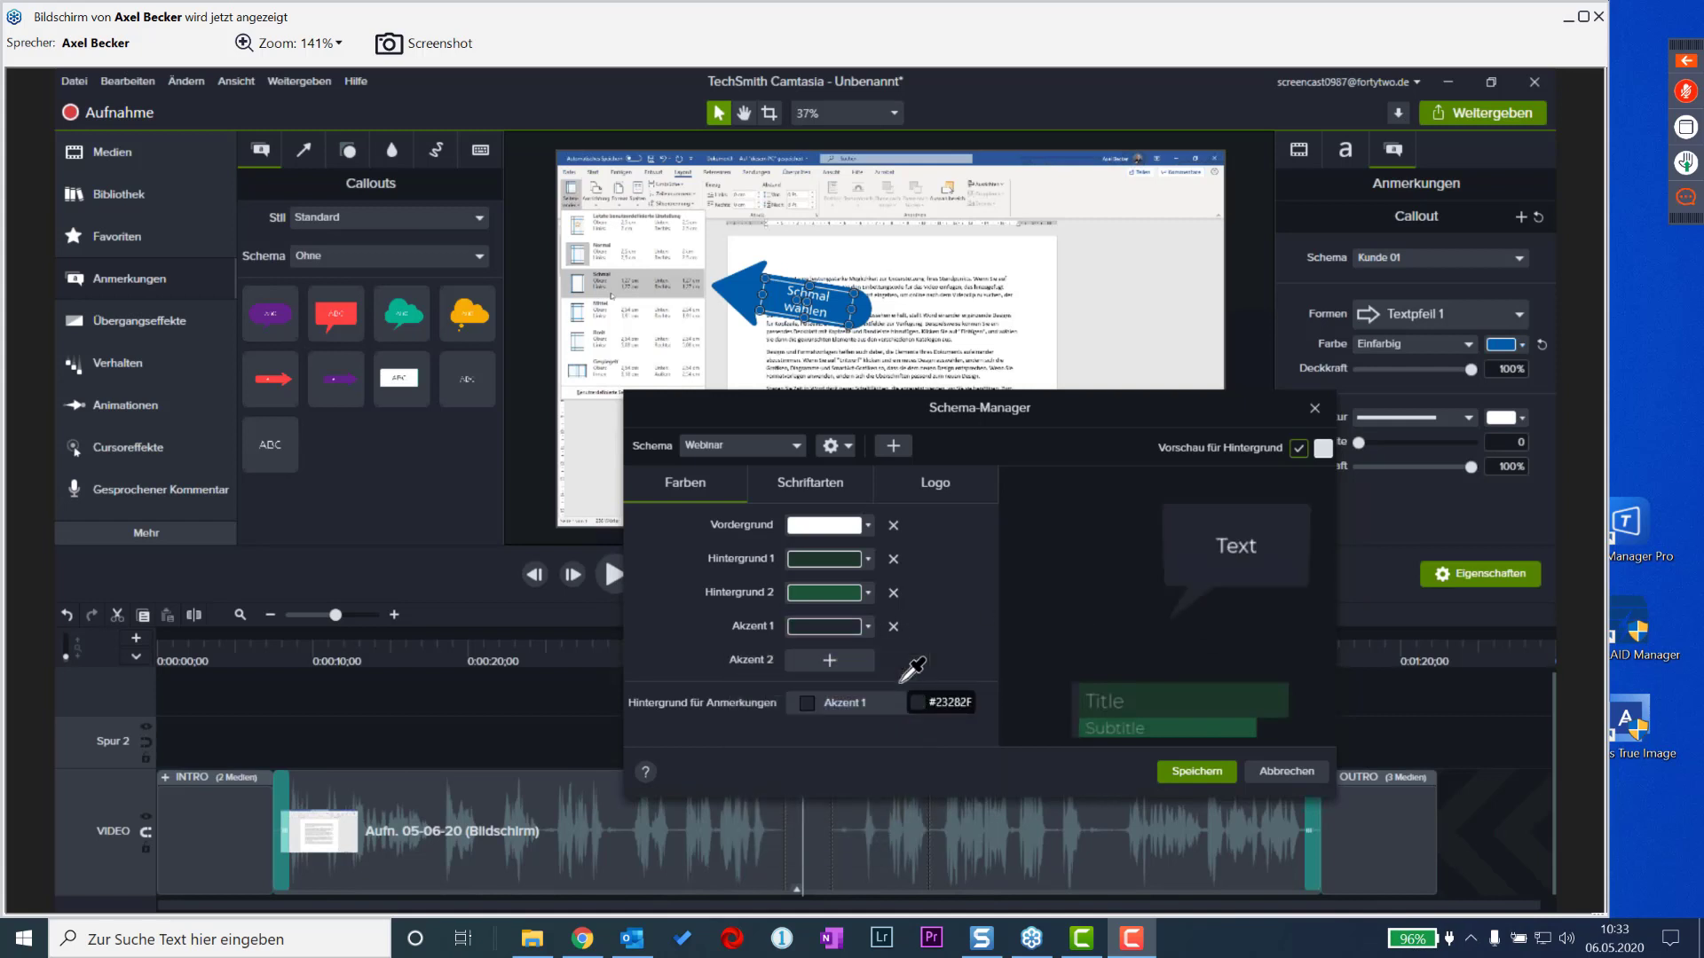
left_click(754, 302)
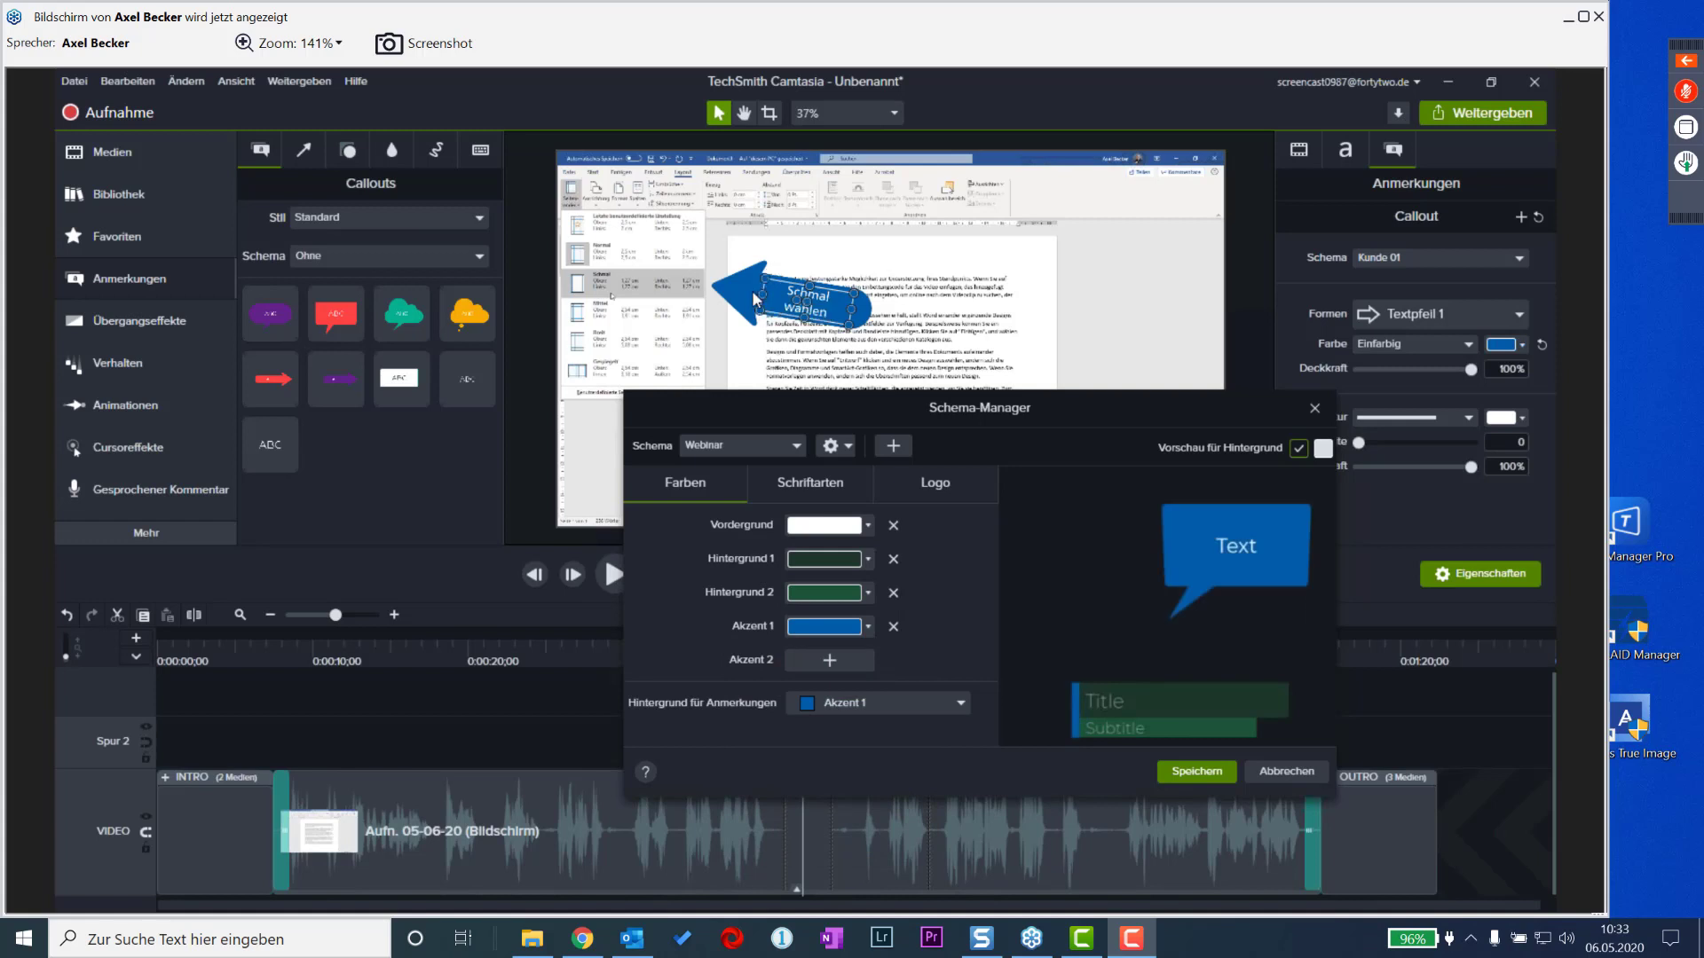
- Set the Webinar theme's Hintergrund 2 colour to light grey and its Hintergrund 1 colour to dark grey
left_click(868, 596)
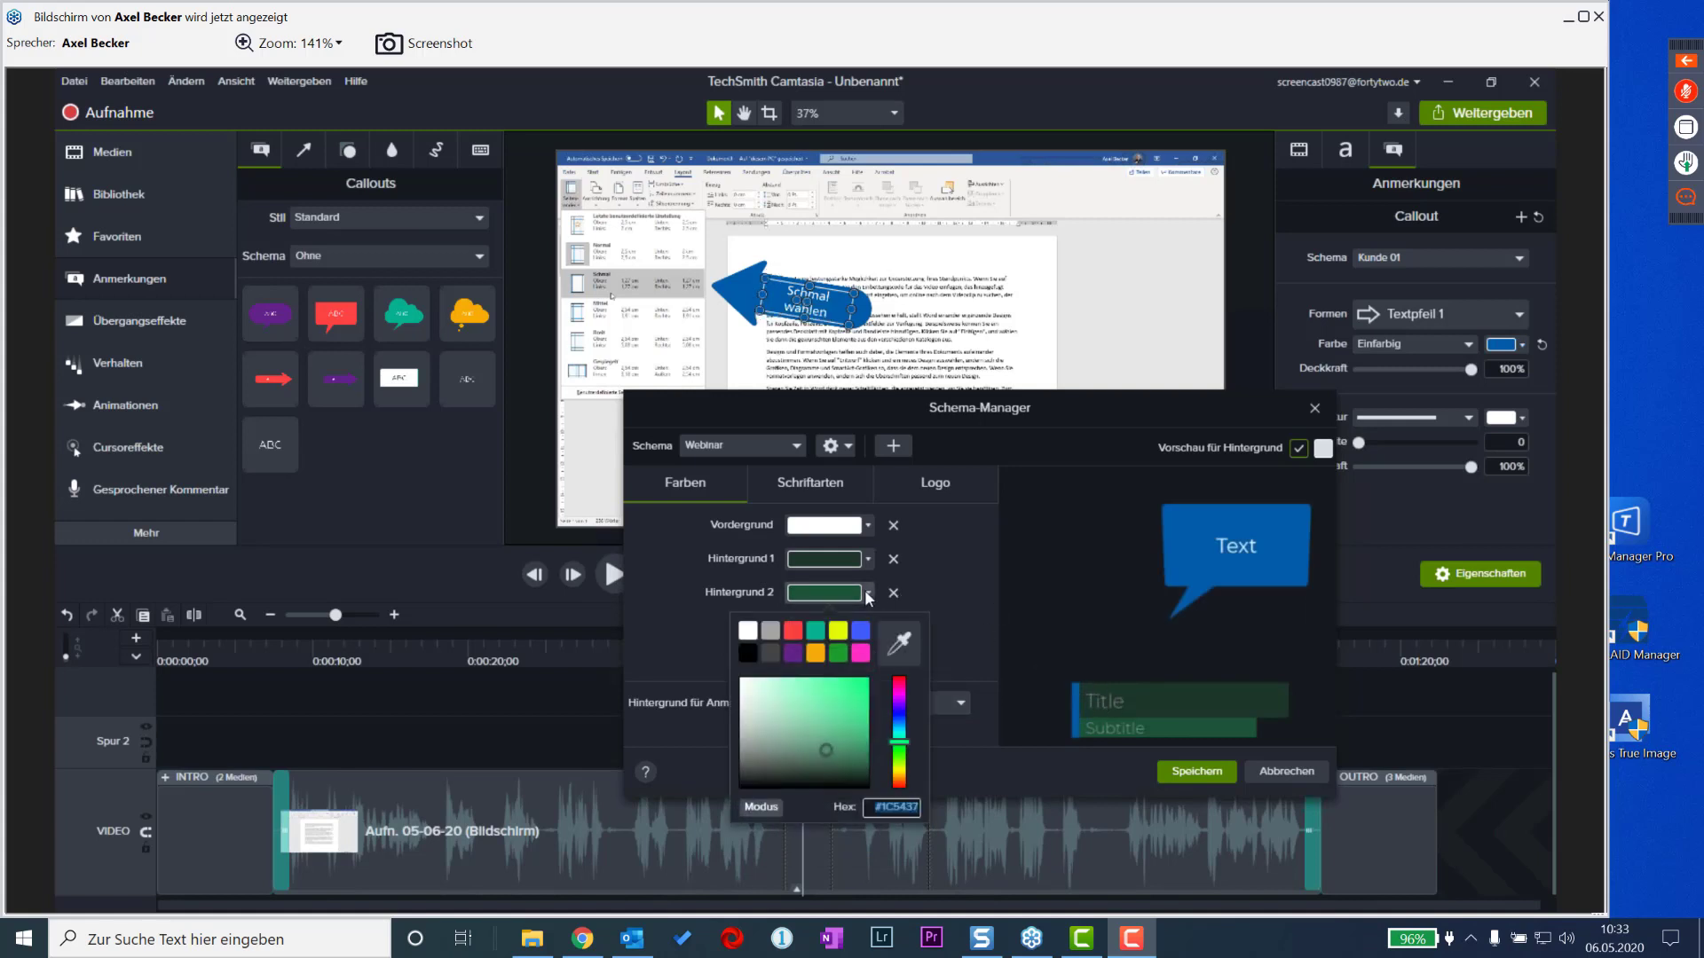
left_click(771, 654)
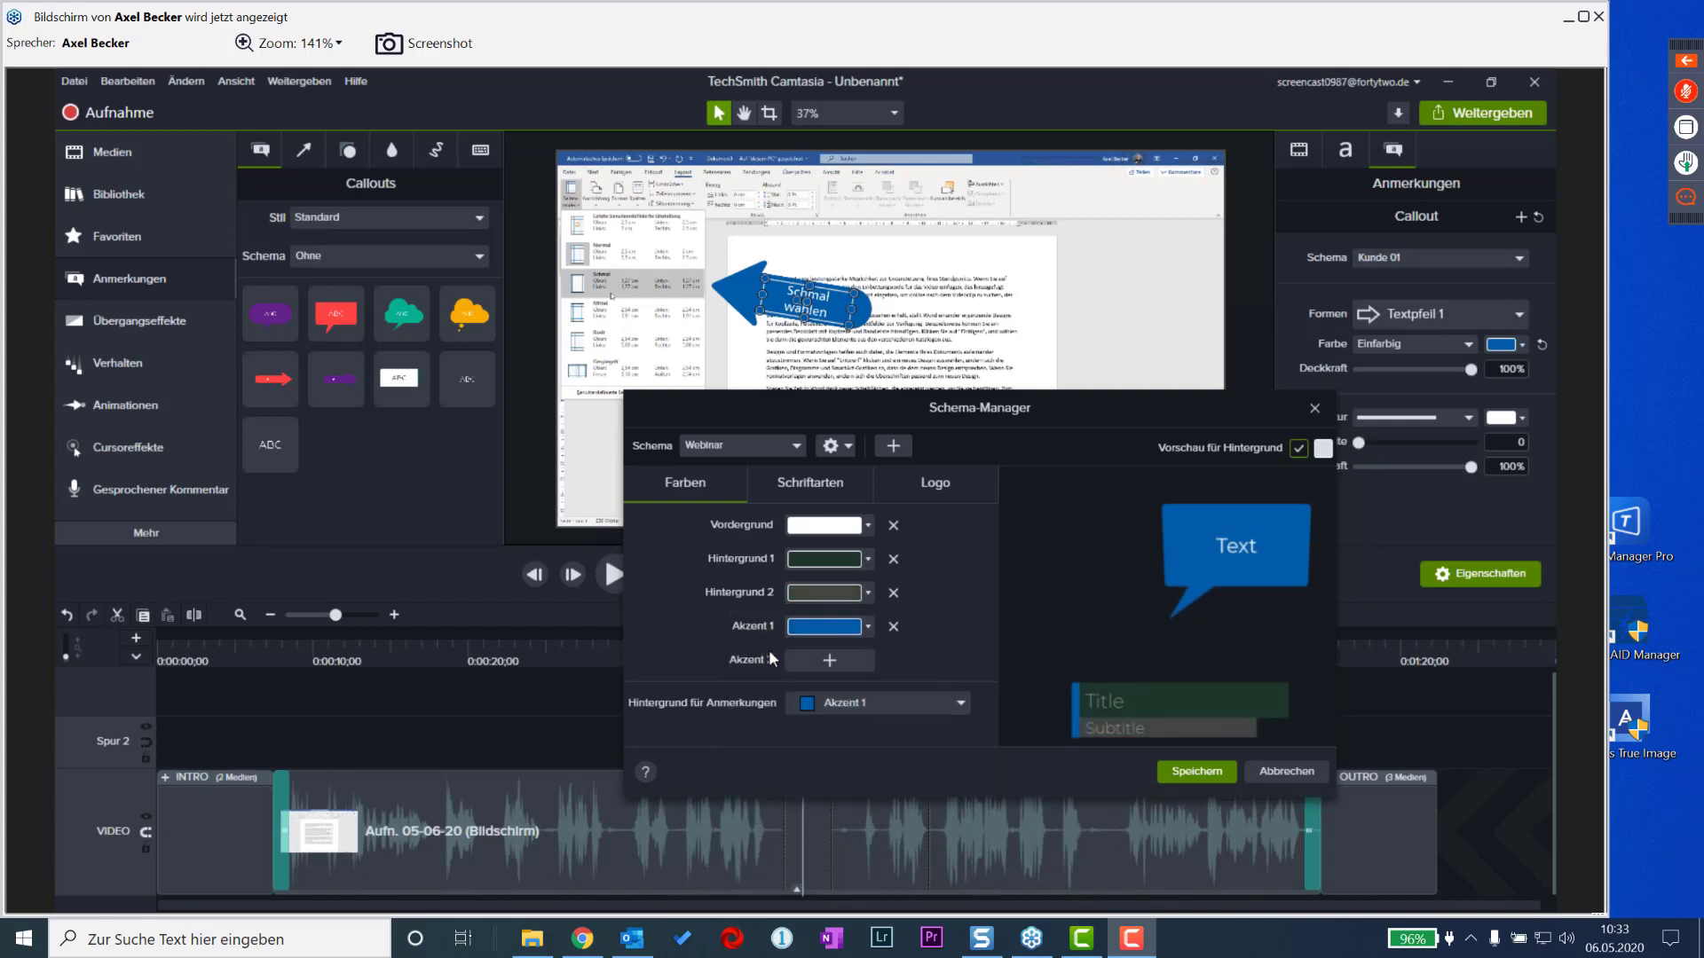
left_click(869, 594)
left_click(869, 594)
left_click(842, 591)
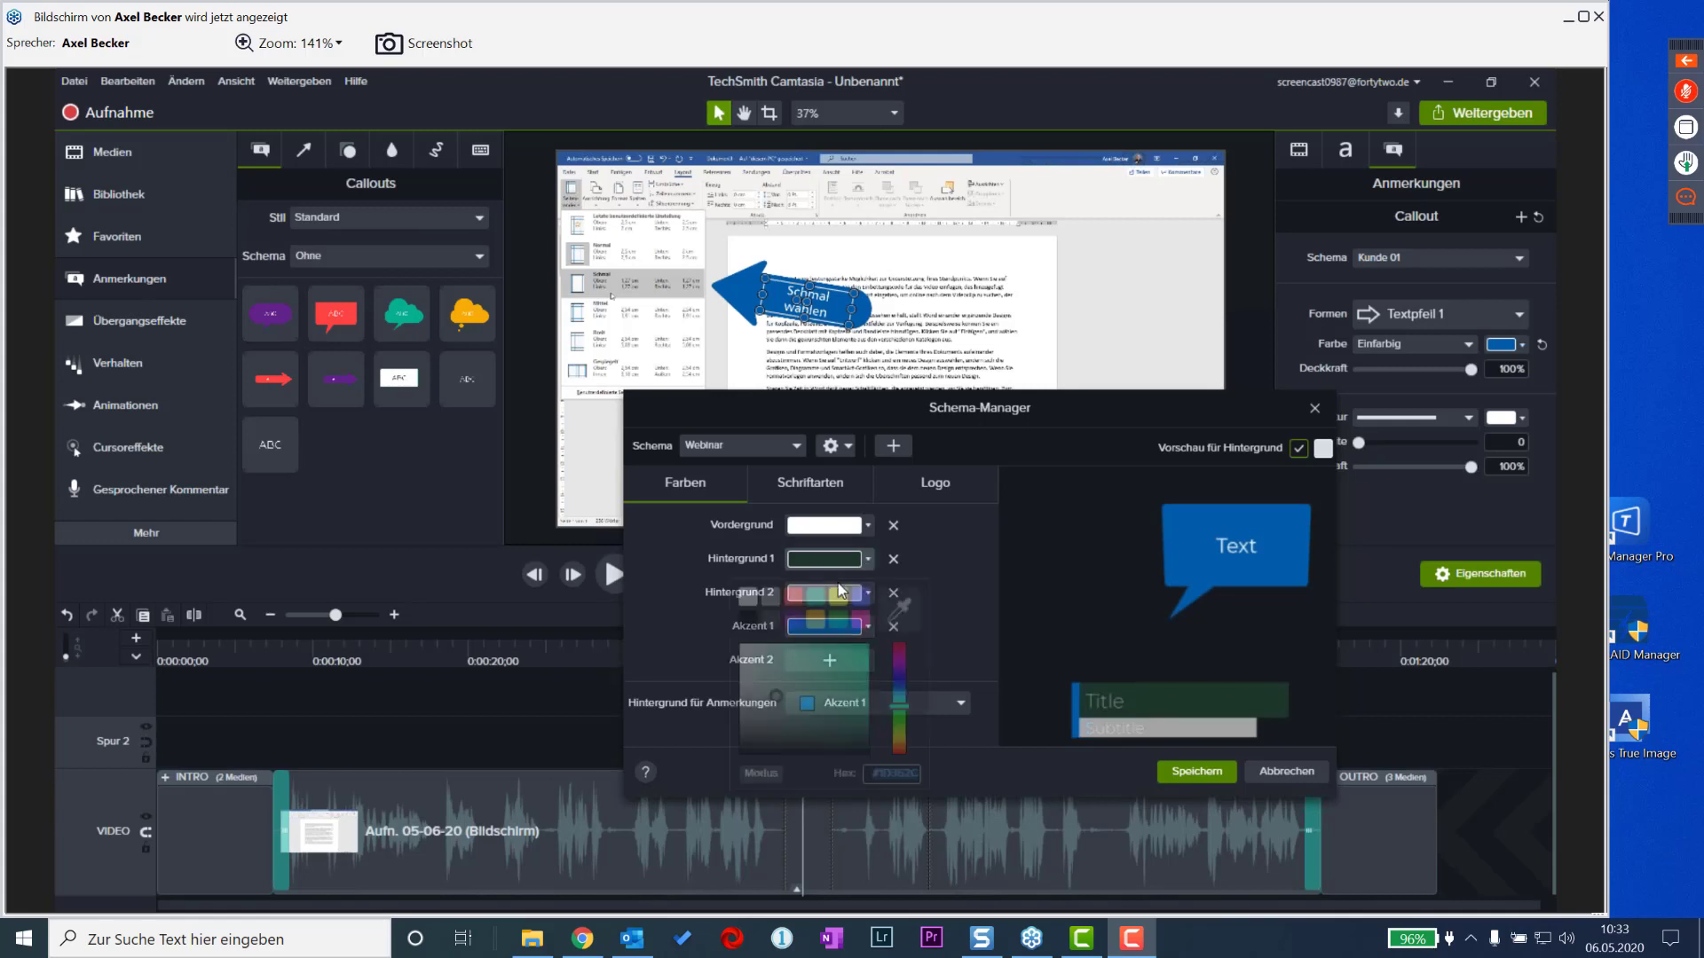
left_click(769, 595)
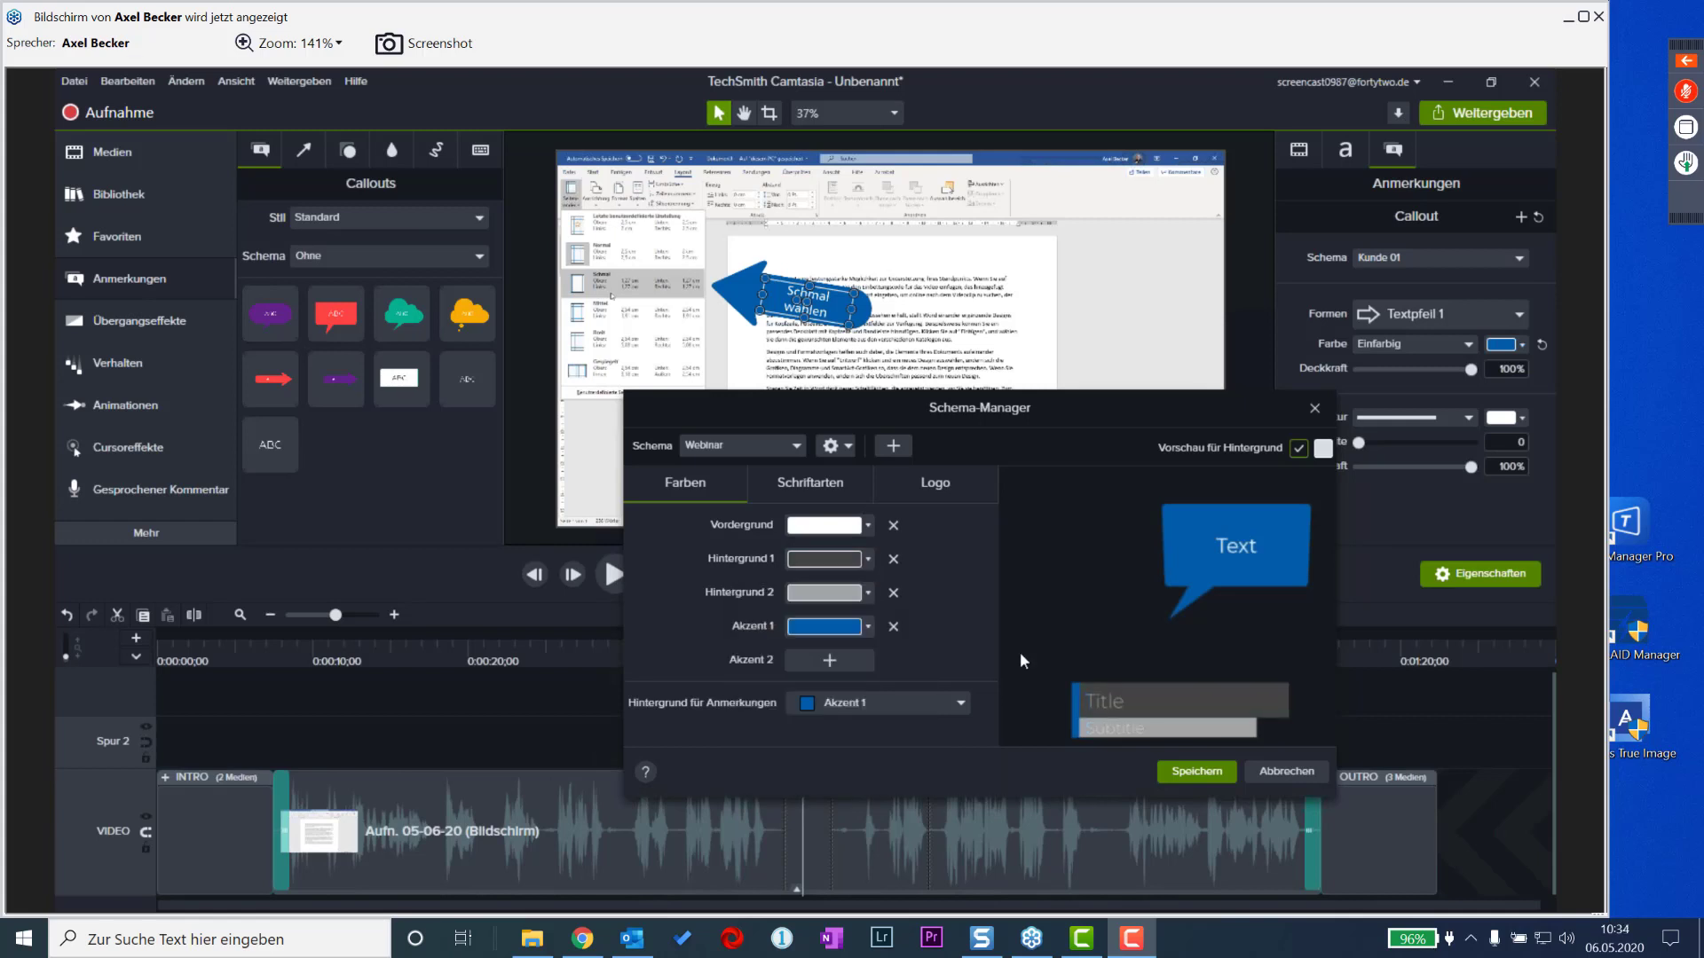
- Set the Webinar theme's Schriftart 1 to Constantia
left_click(807, 485)
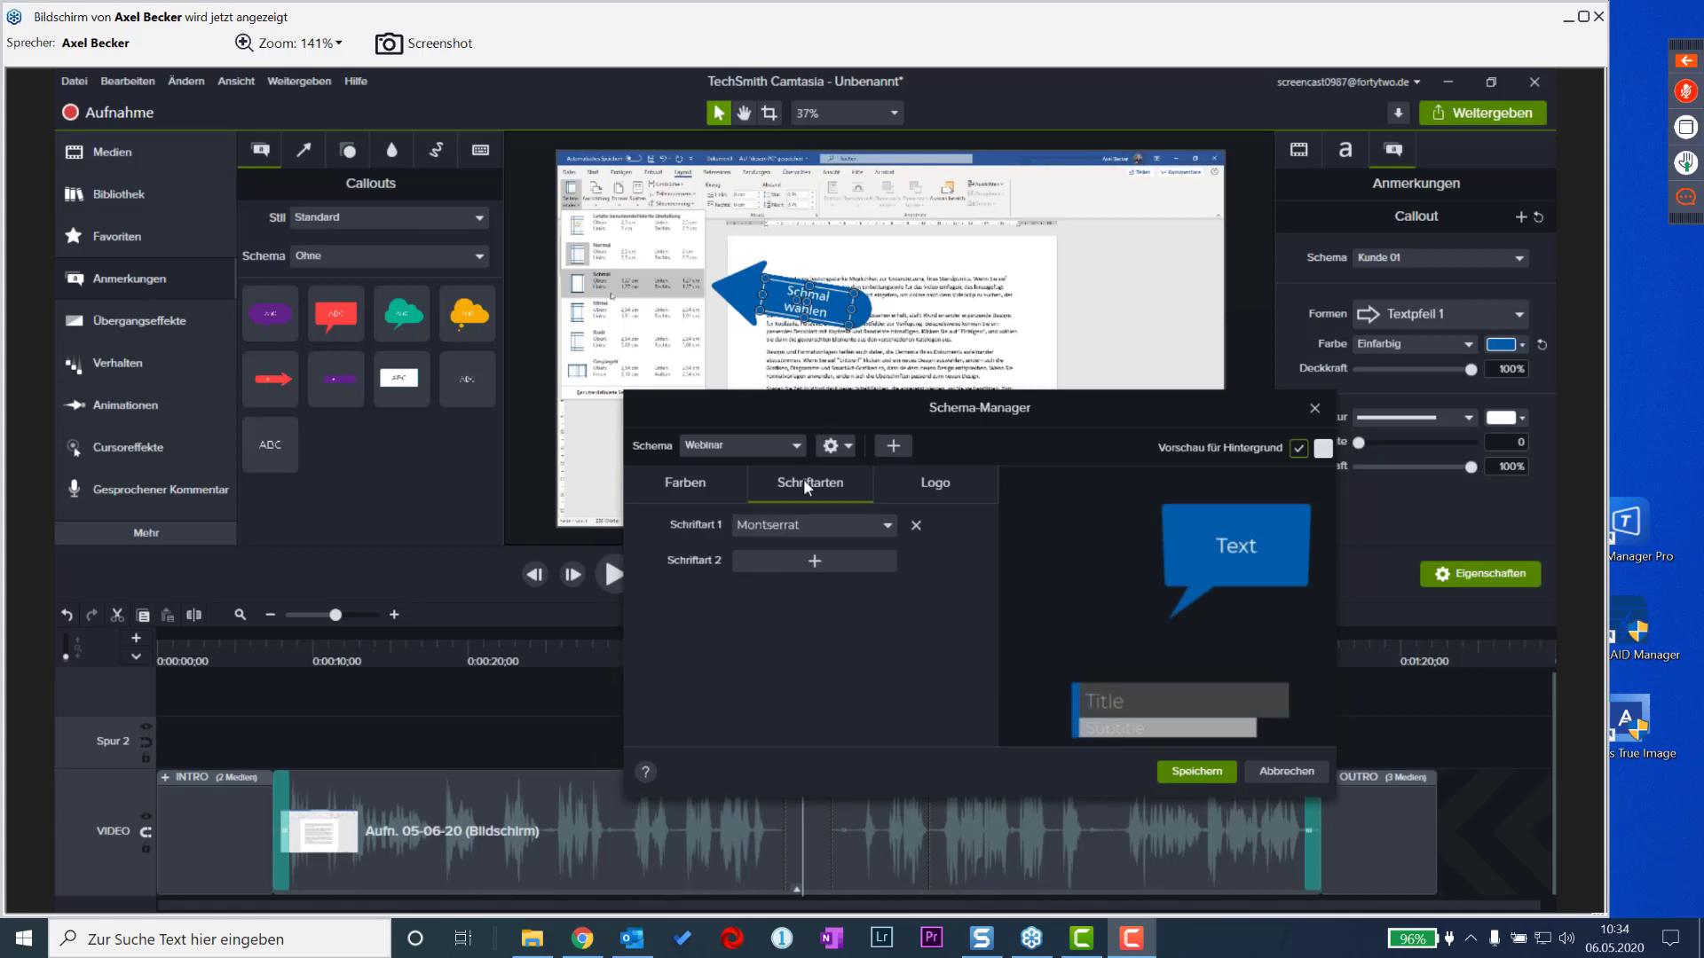
left_click(886, 528)
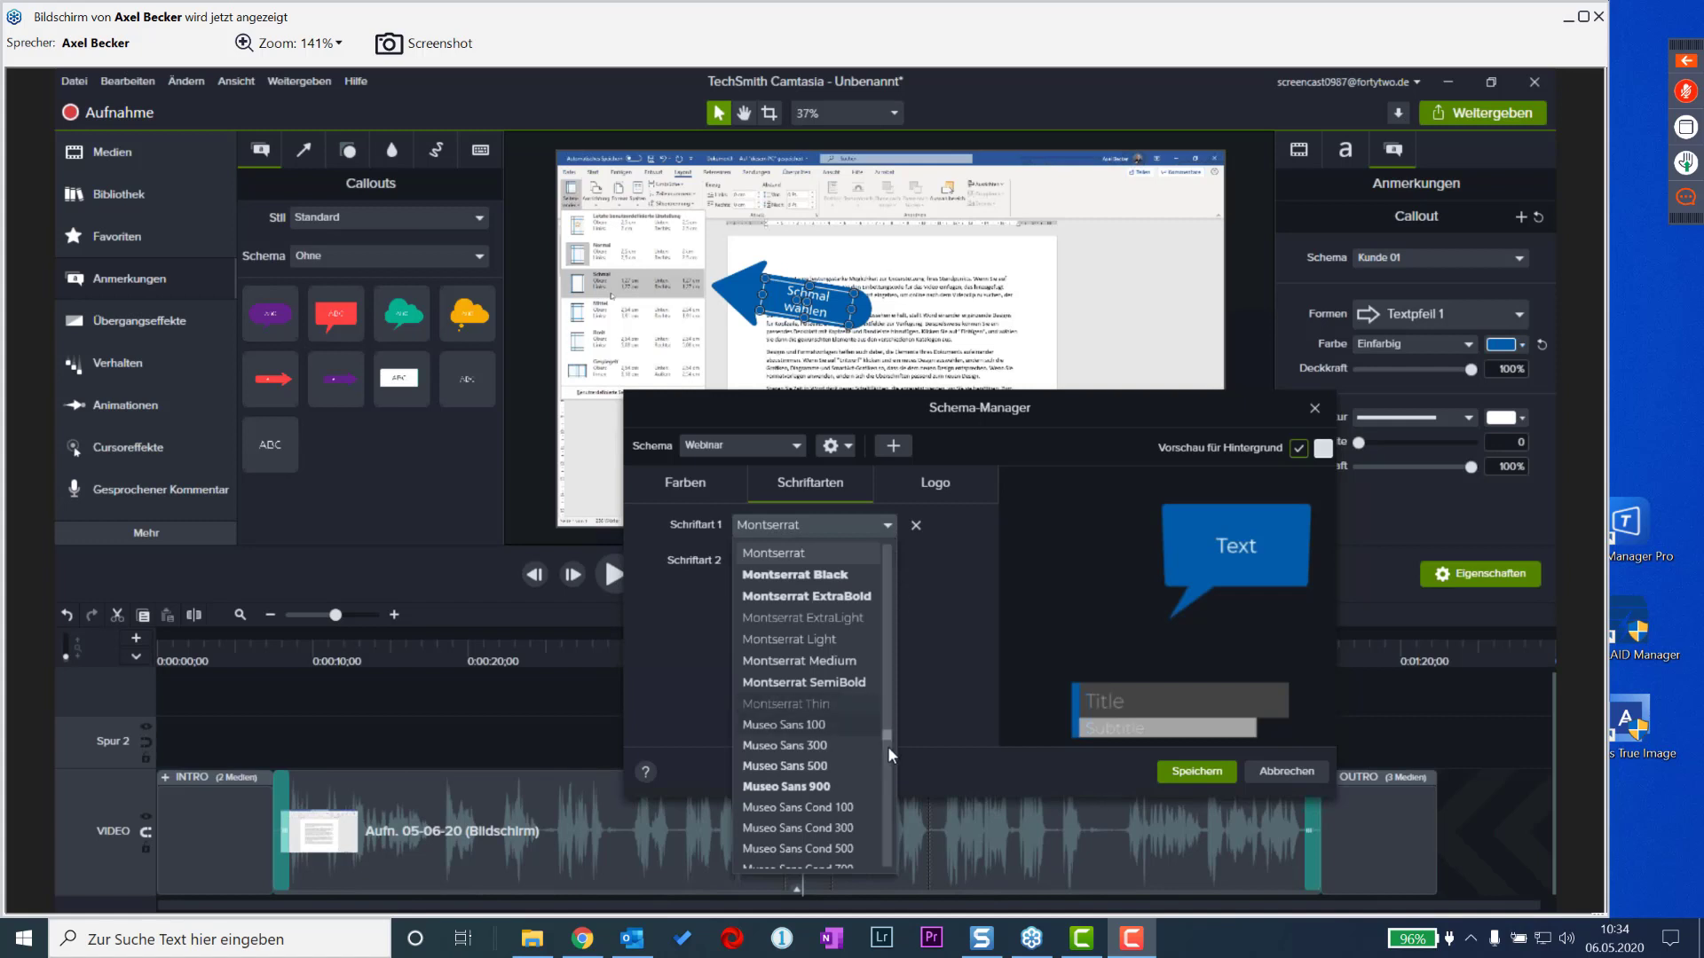
left_click_drag(882, 735, 888, 607)
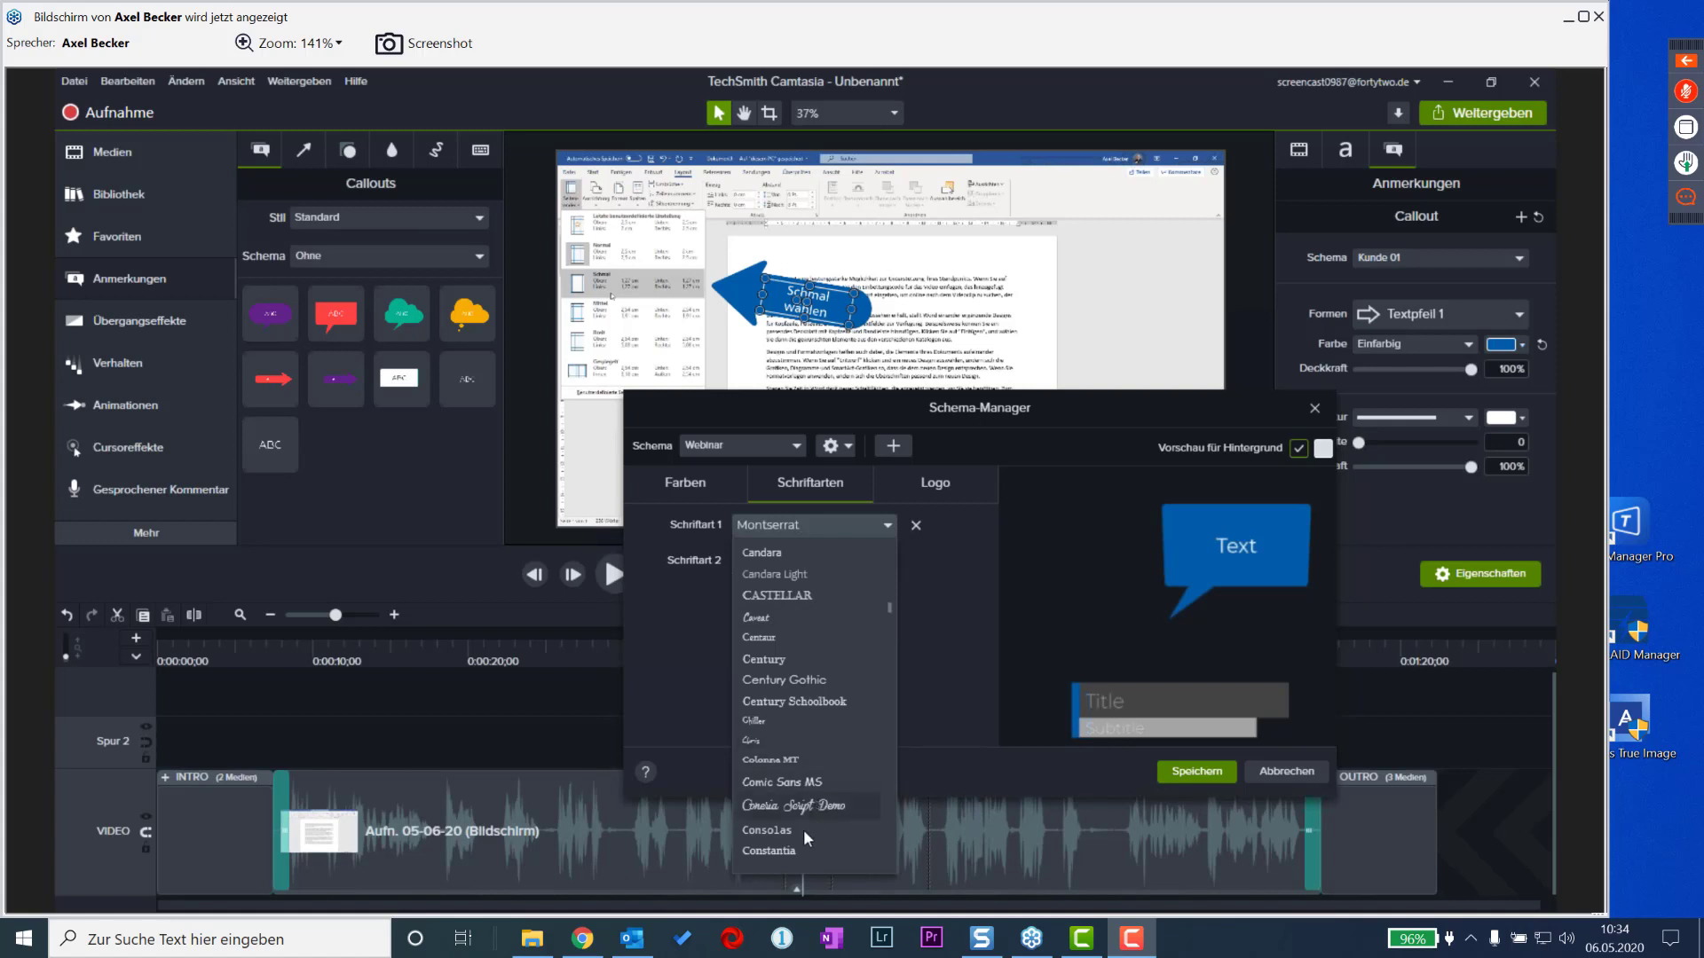
left_click(781, 849)
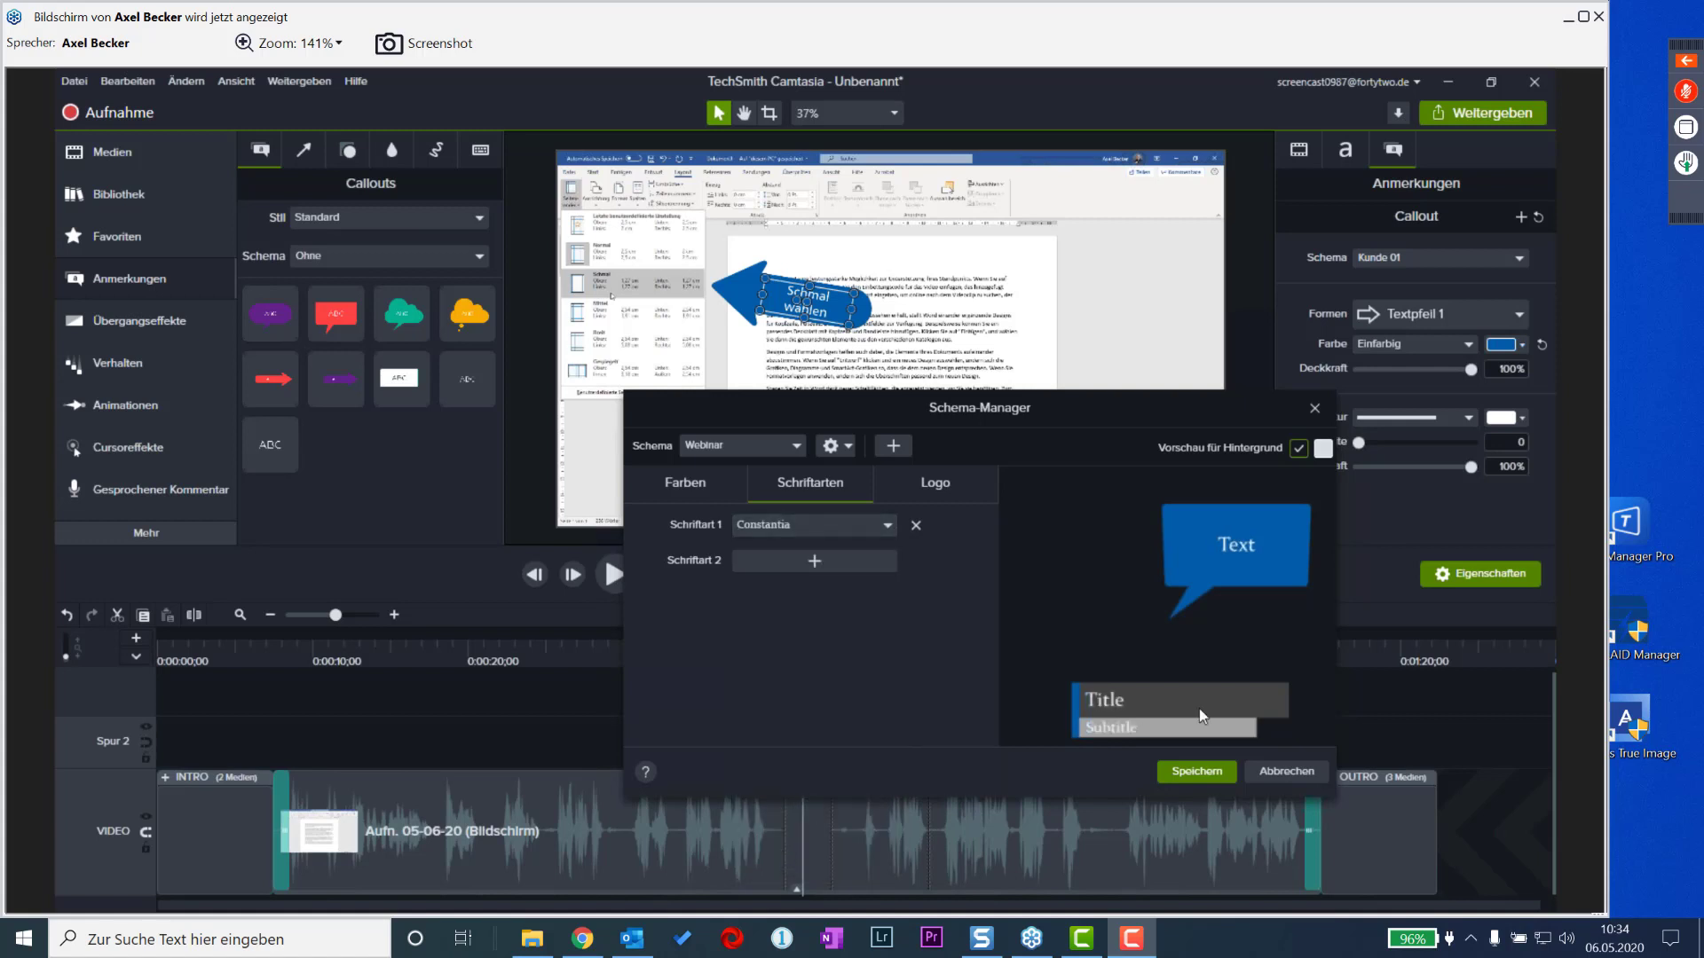
- Add FidelityHoldings-Logo3.png from the Daten folder in Webinar 20200506 on the desktop as the theme's logo and save the theme
left_click(939, 492)
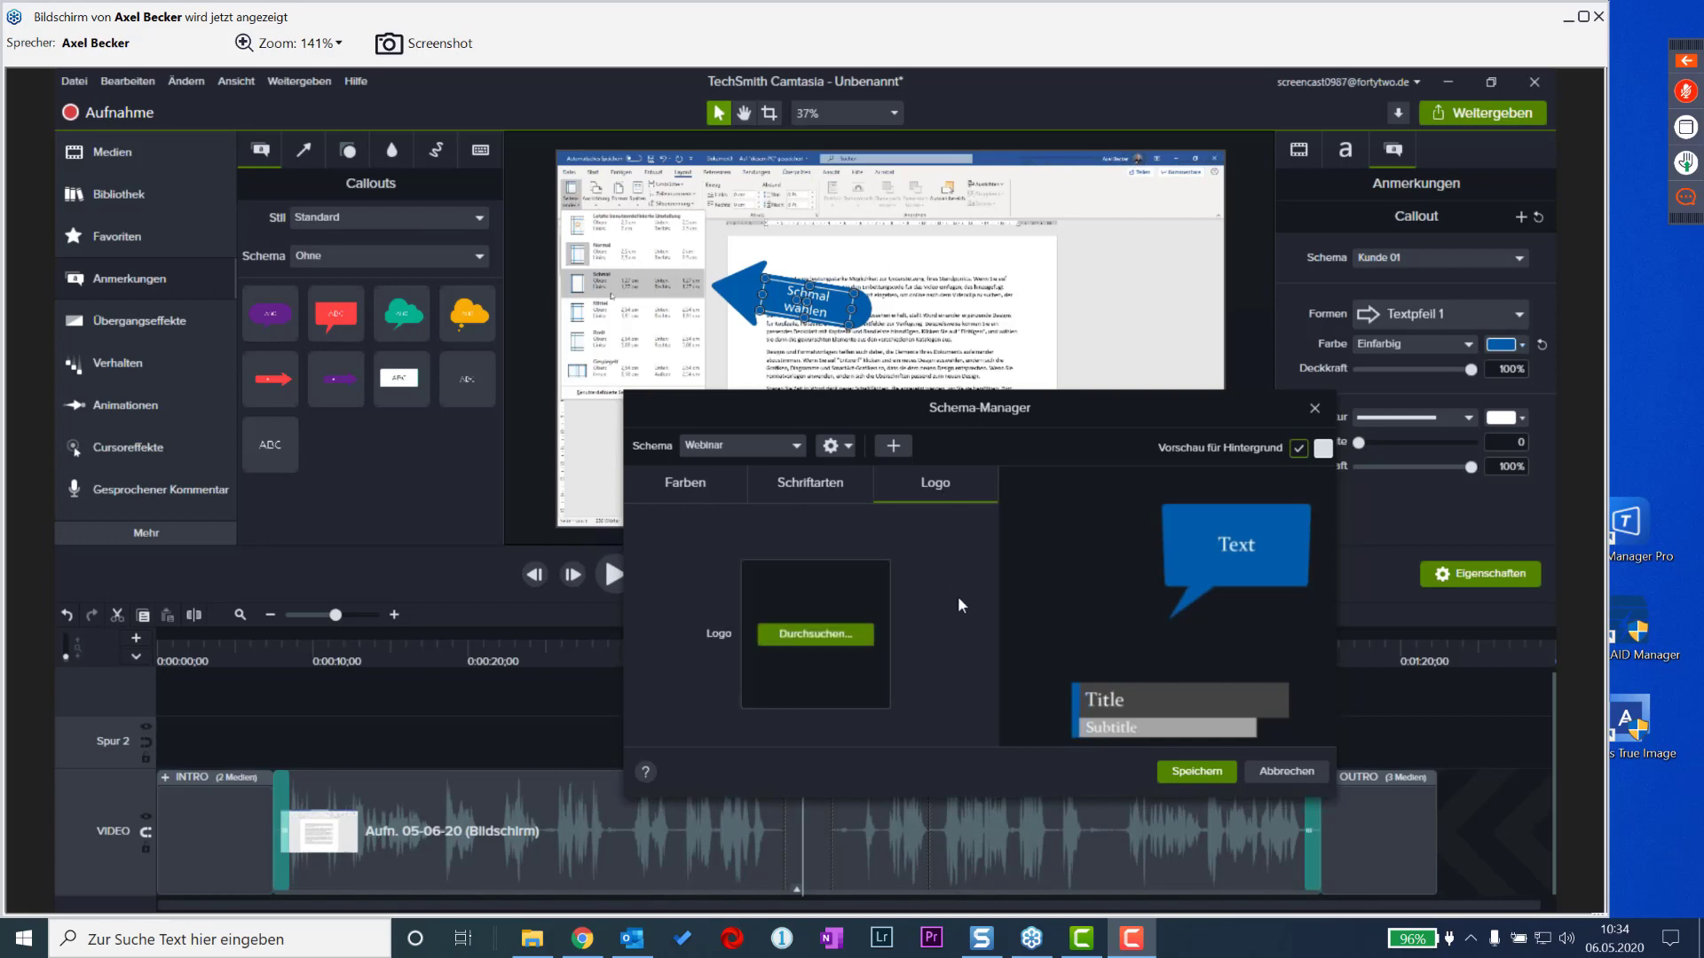
left_click(815, 635)
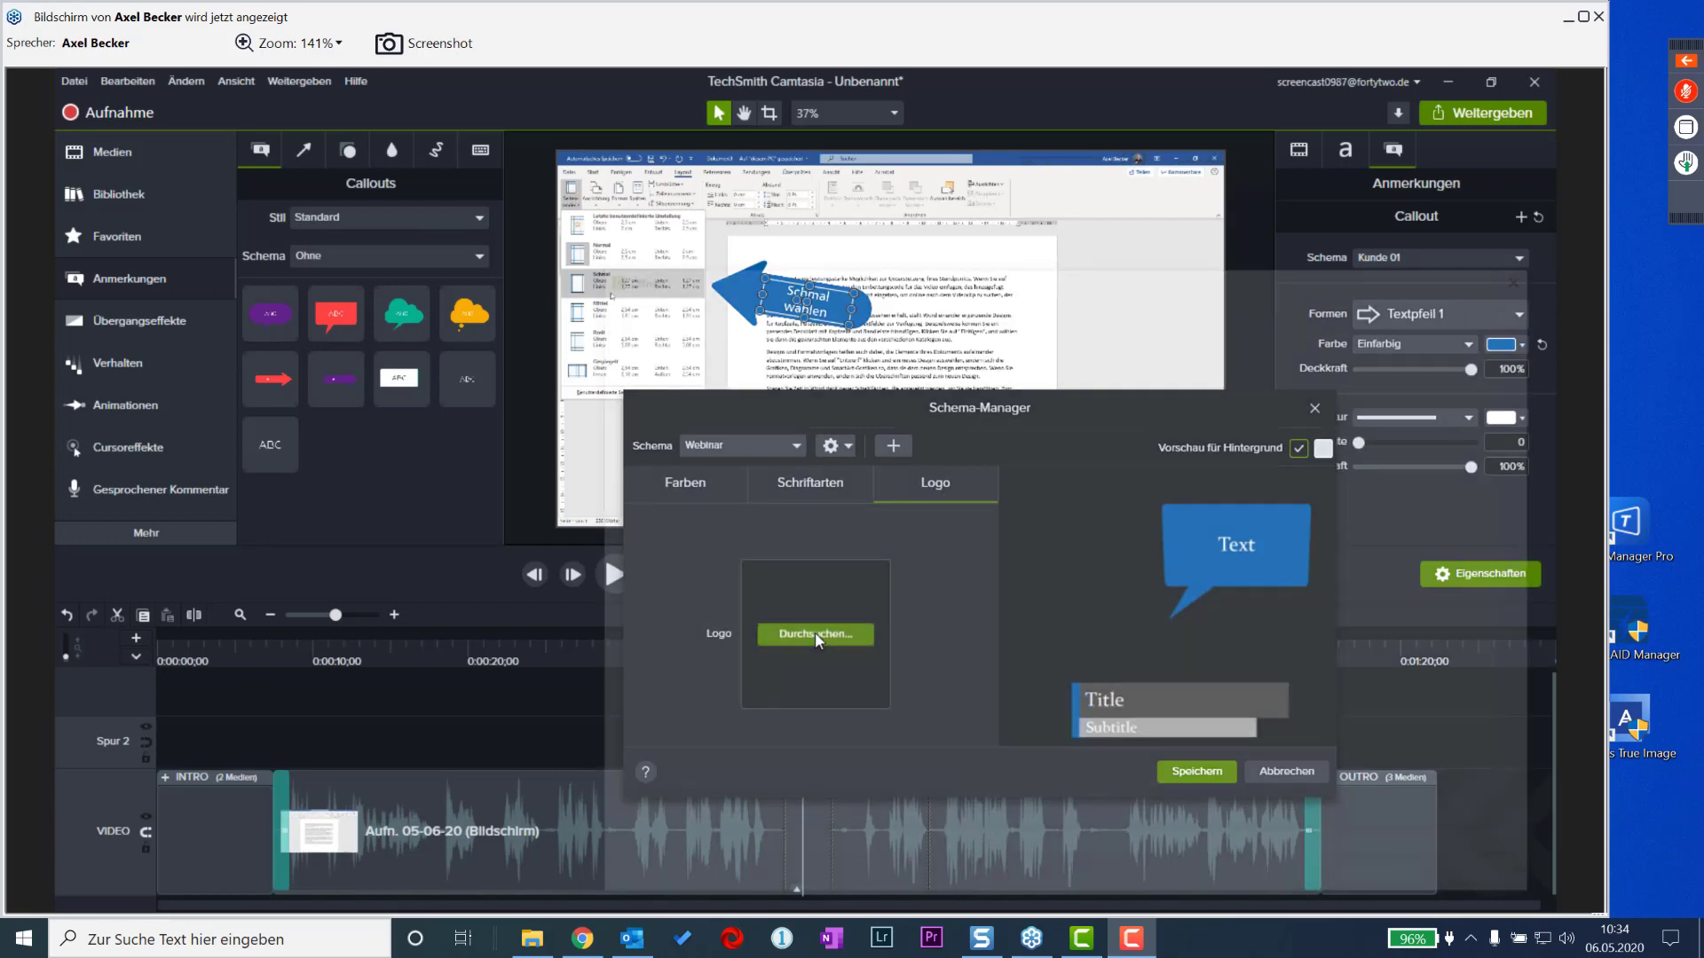
scroll(827, 397, "up", 1)
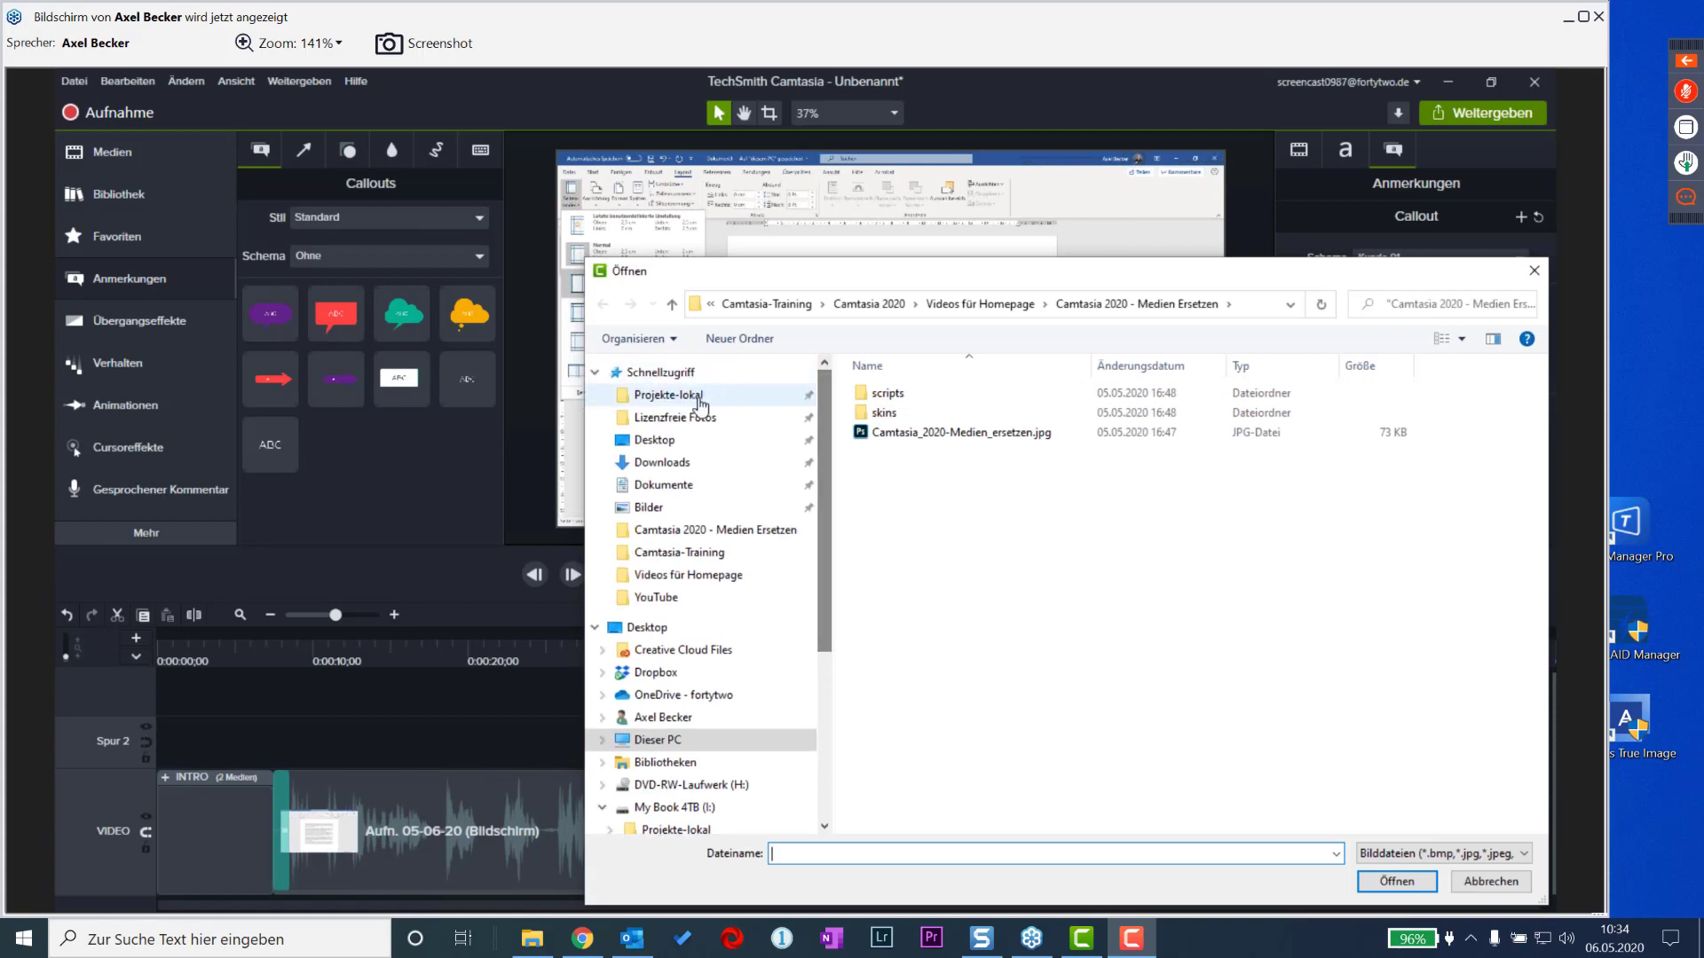
left_click(656, 439)
double_click(917, 452)
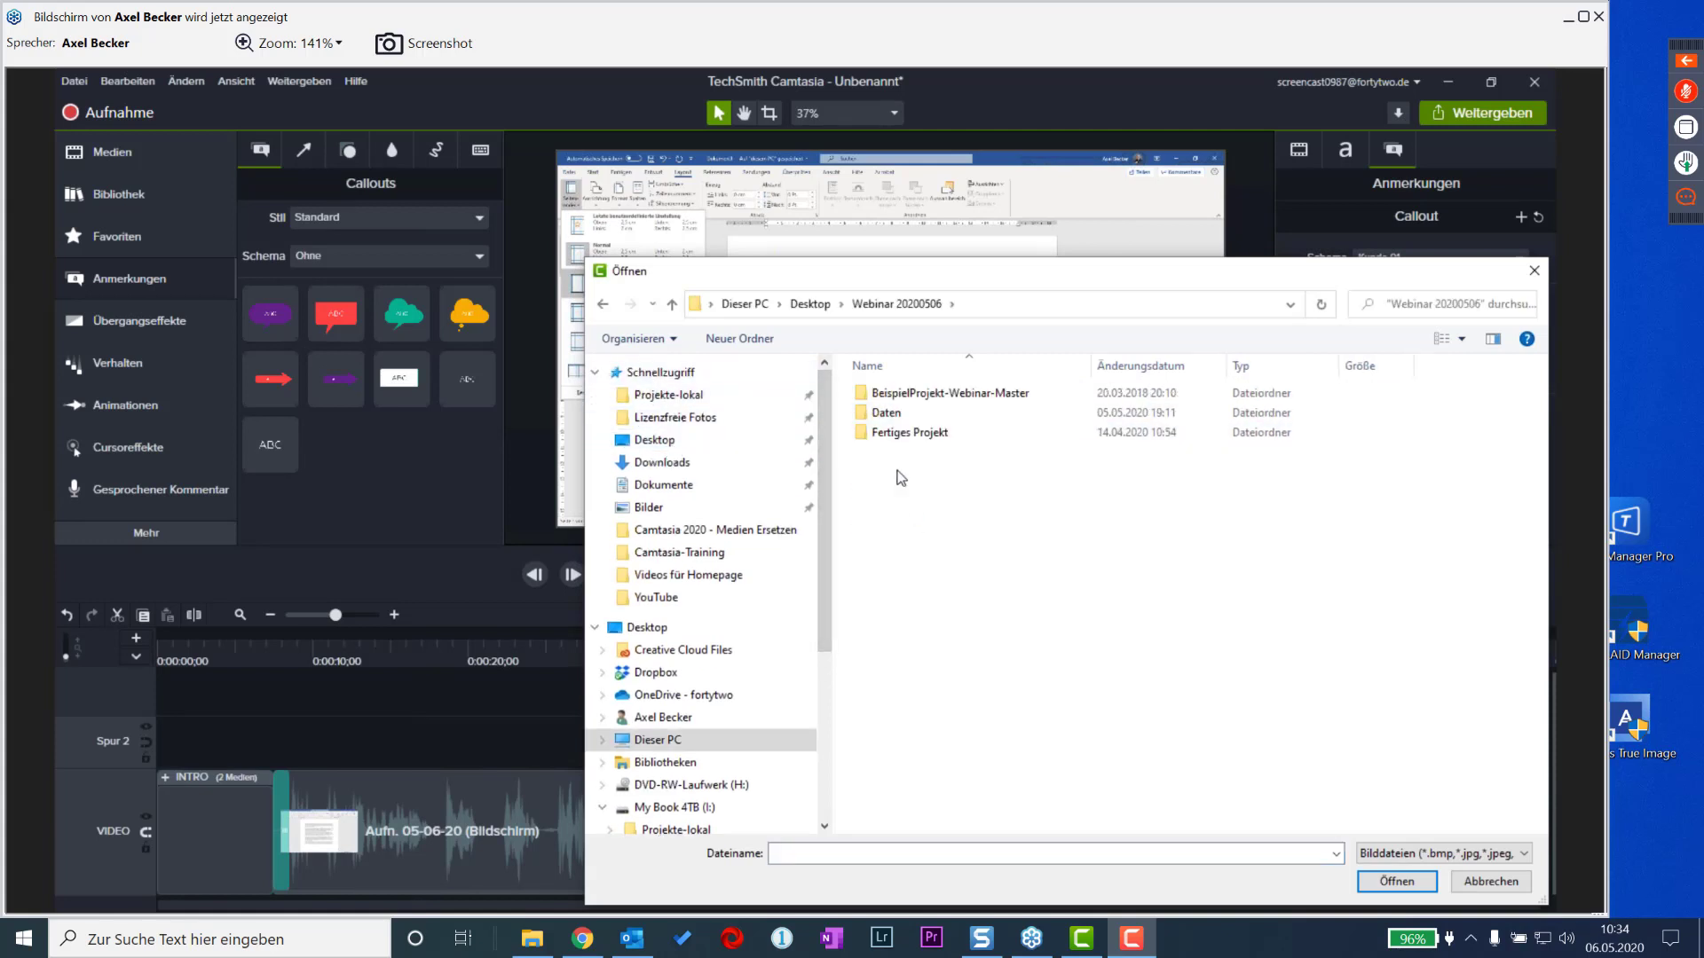
double_click(888, 413)
left_click(1002, 410)
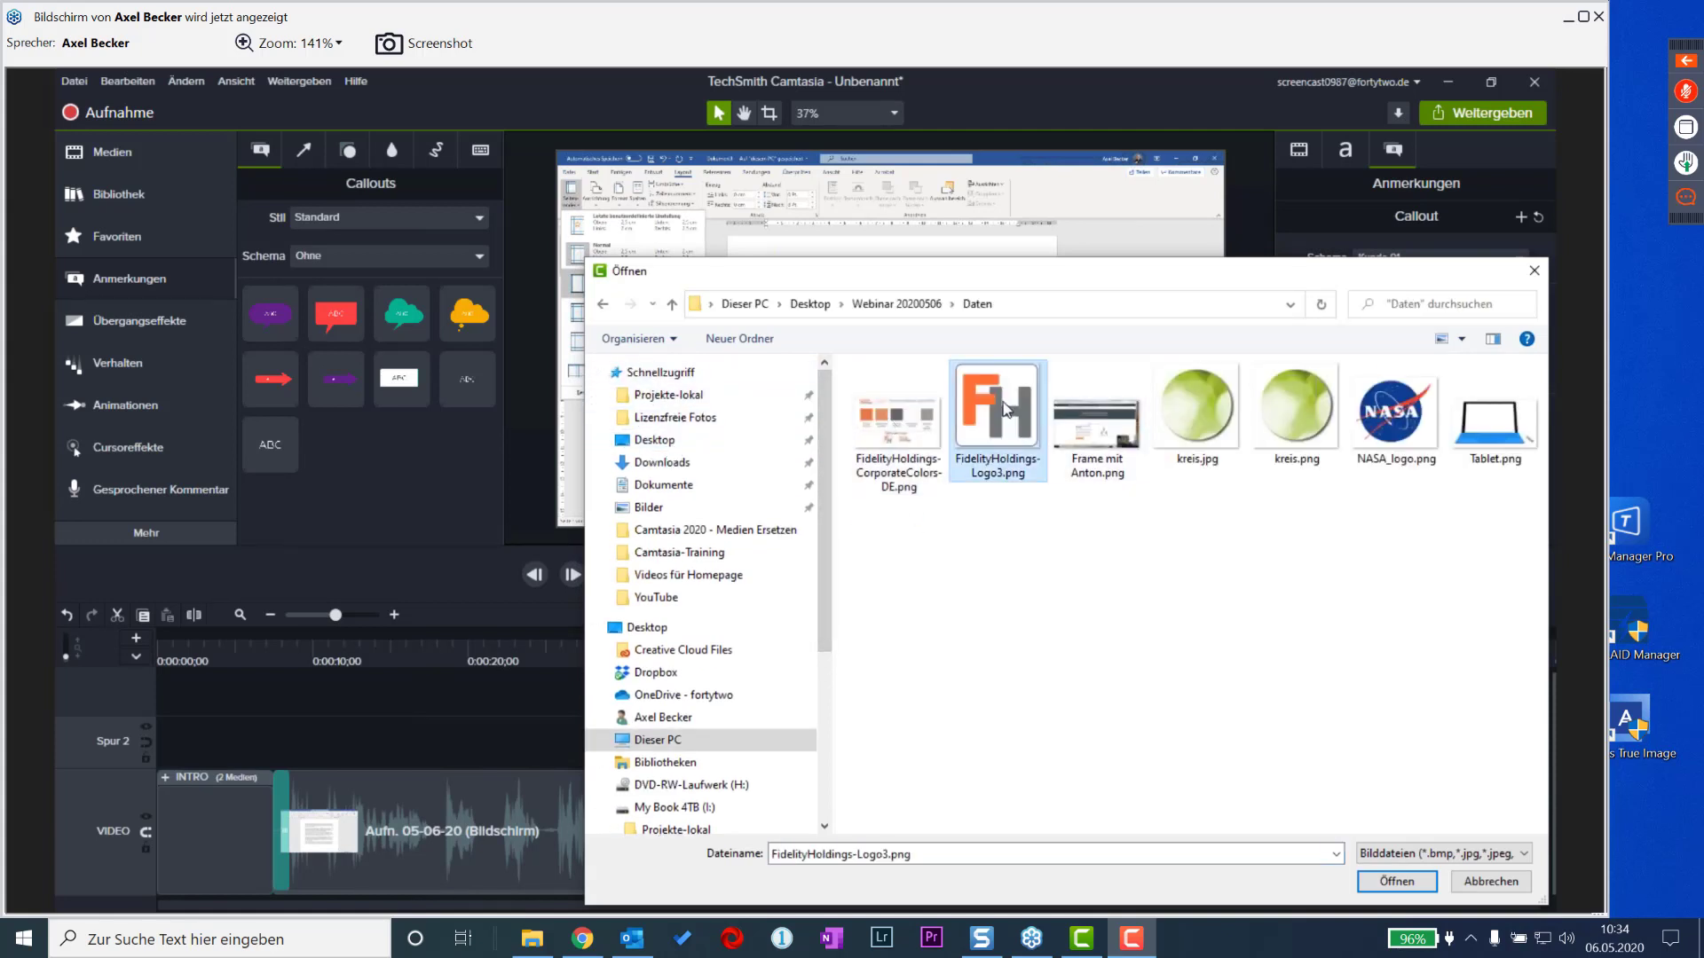
left_click(1398, 882)
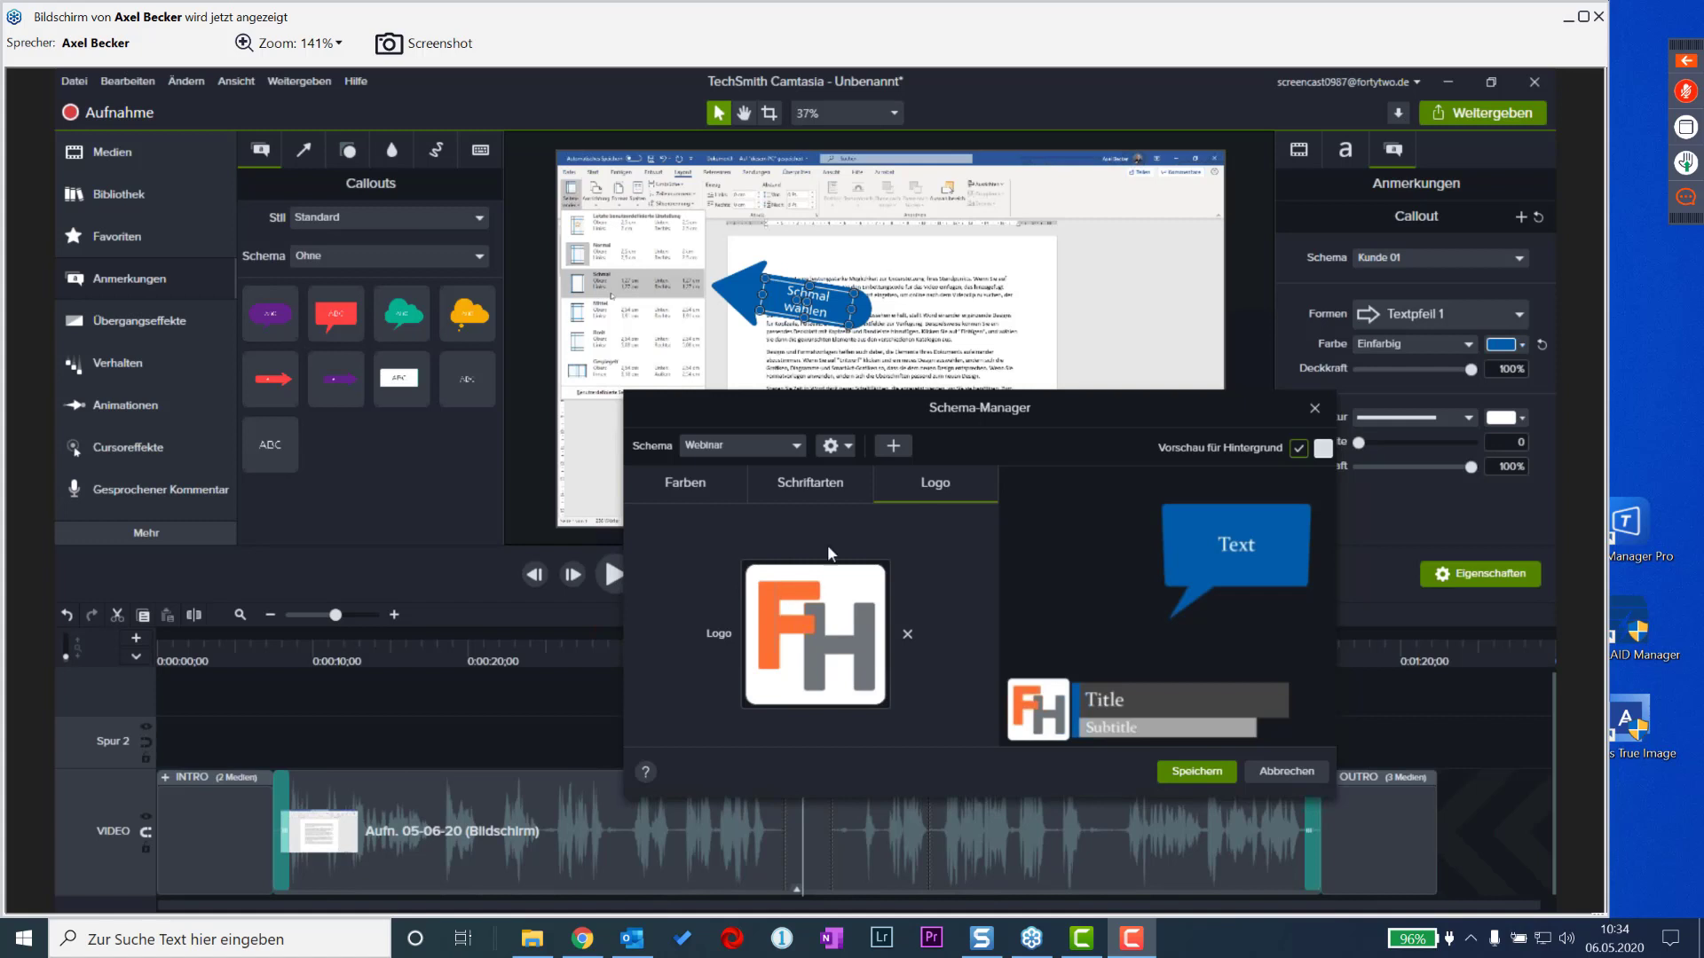
left_click(1205, 775)
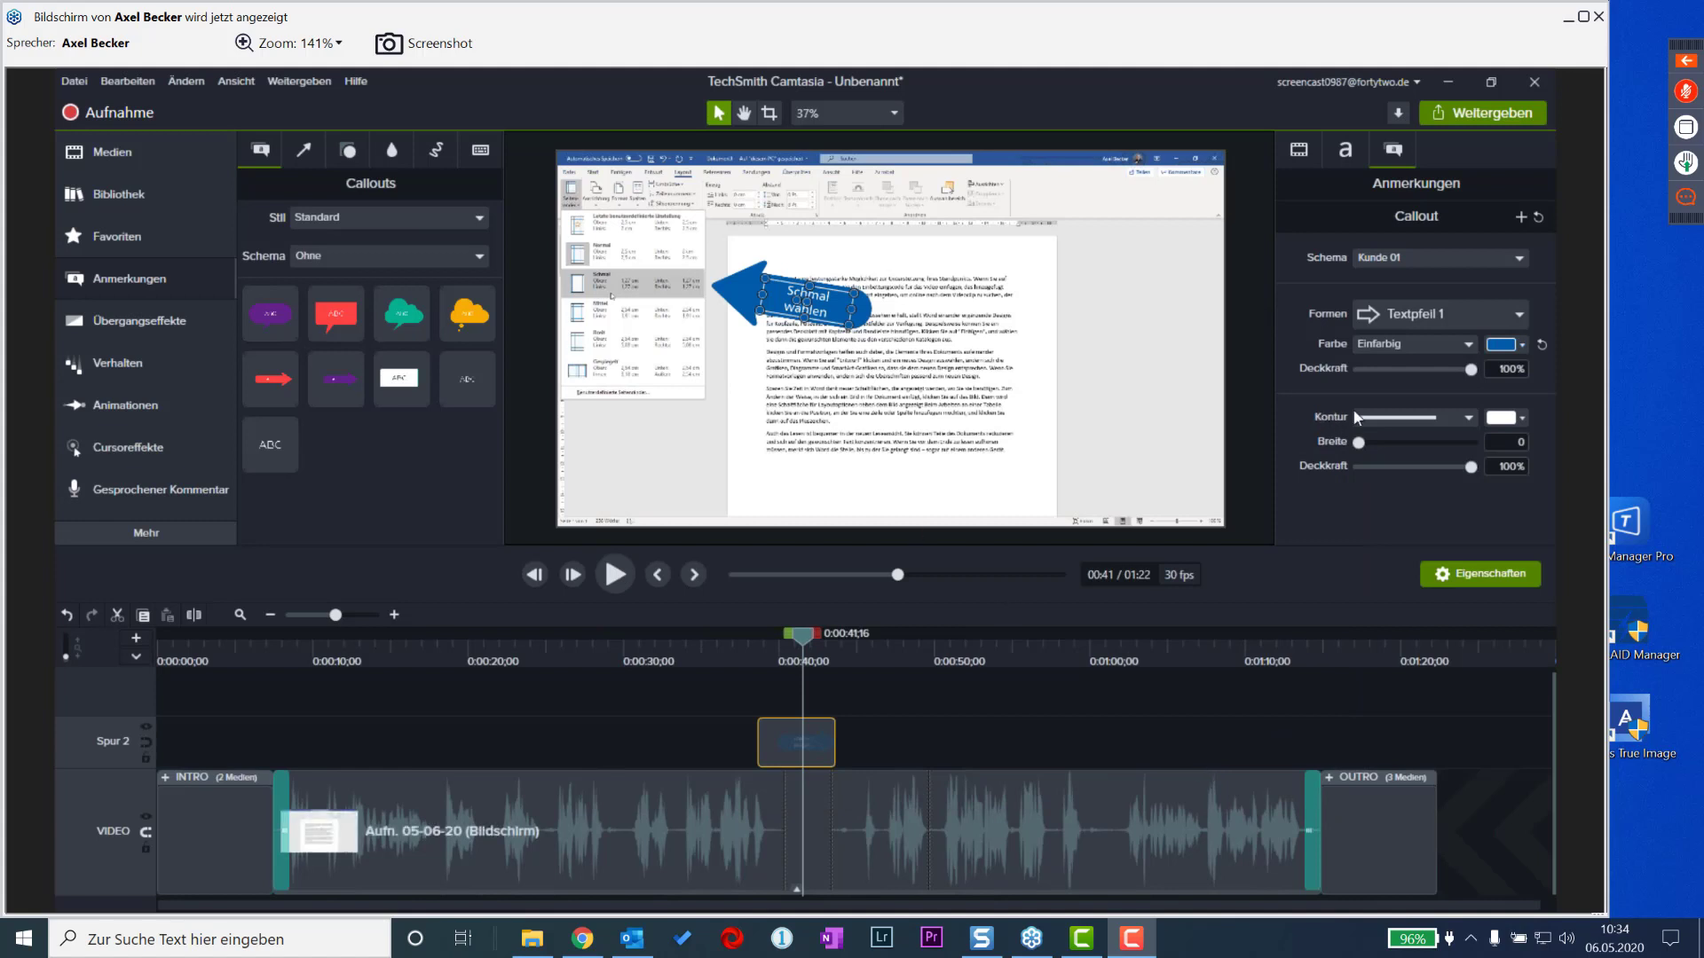
- Apply the Webinar theme to the arrow callout, comparing it with the Camtasia-Training theme
left_click(1492, 258)
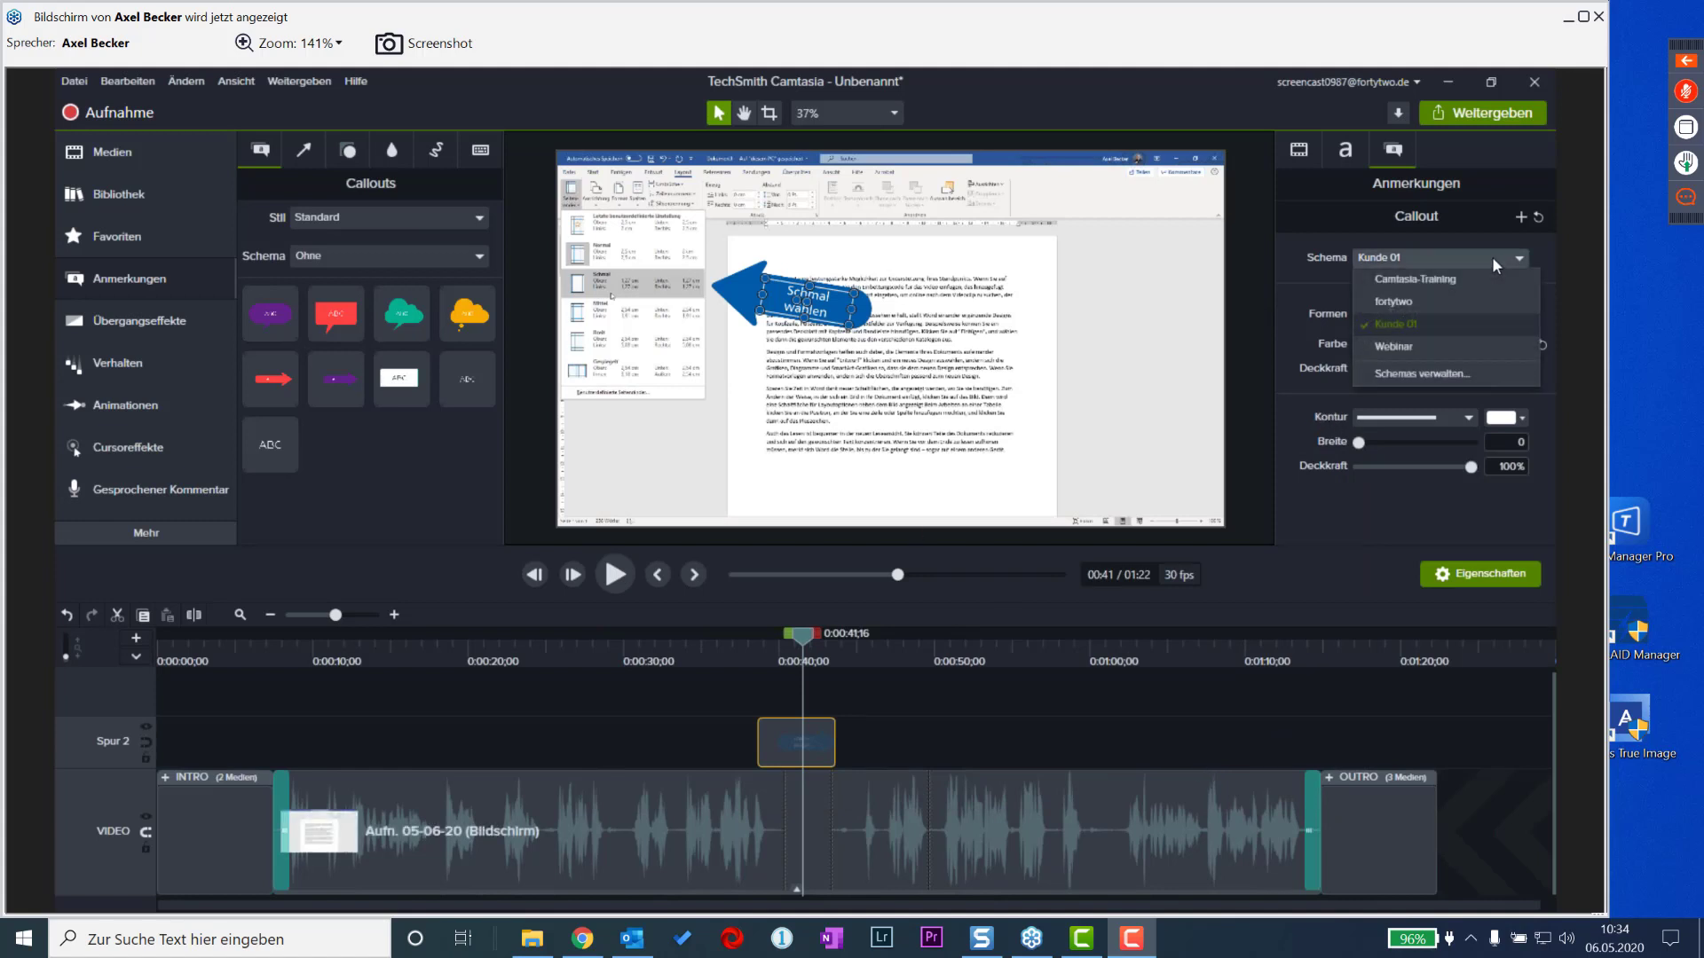
left_click(1397, 345)
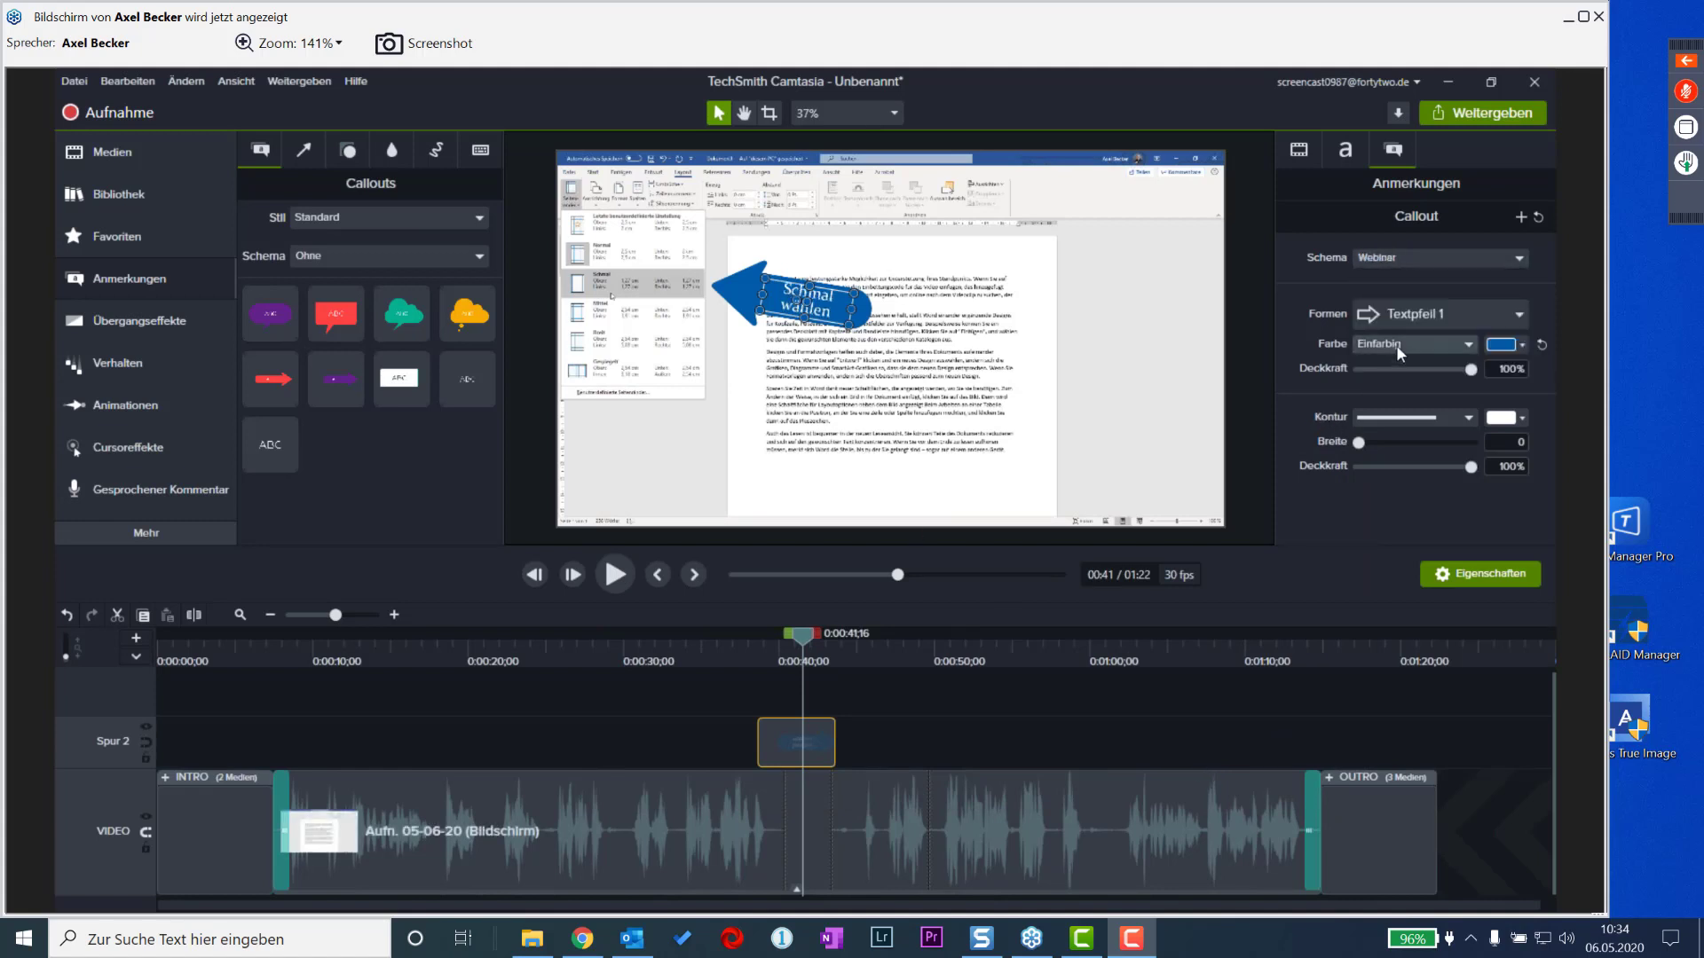
left_click(1456, 259)
left_click(1418, 278)
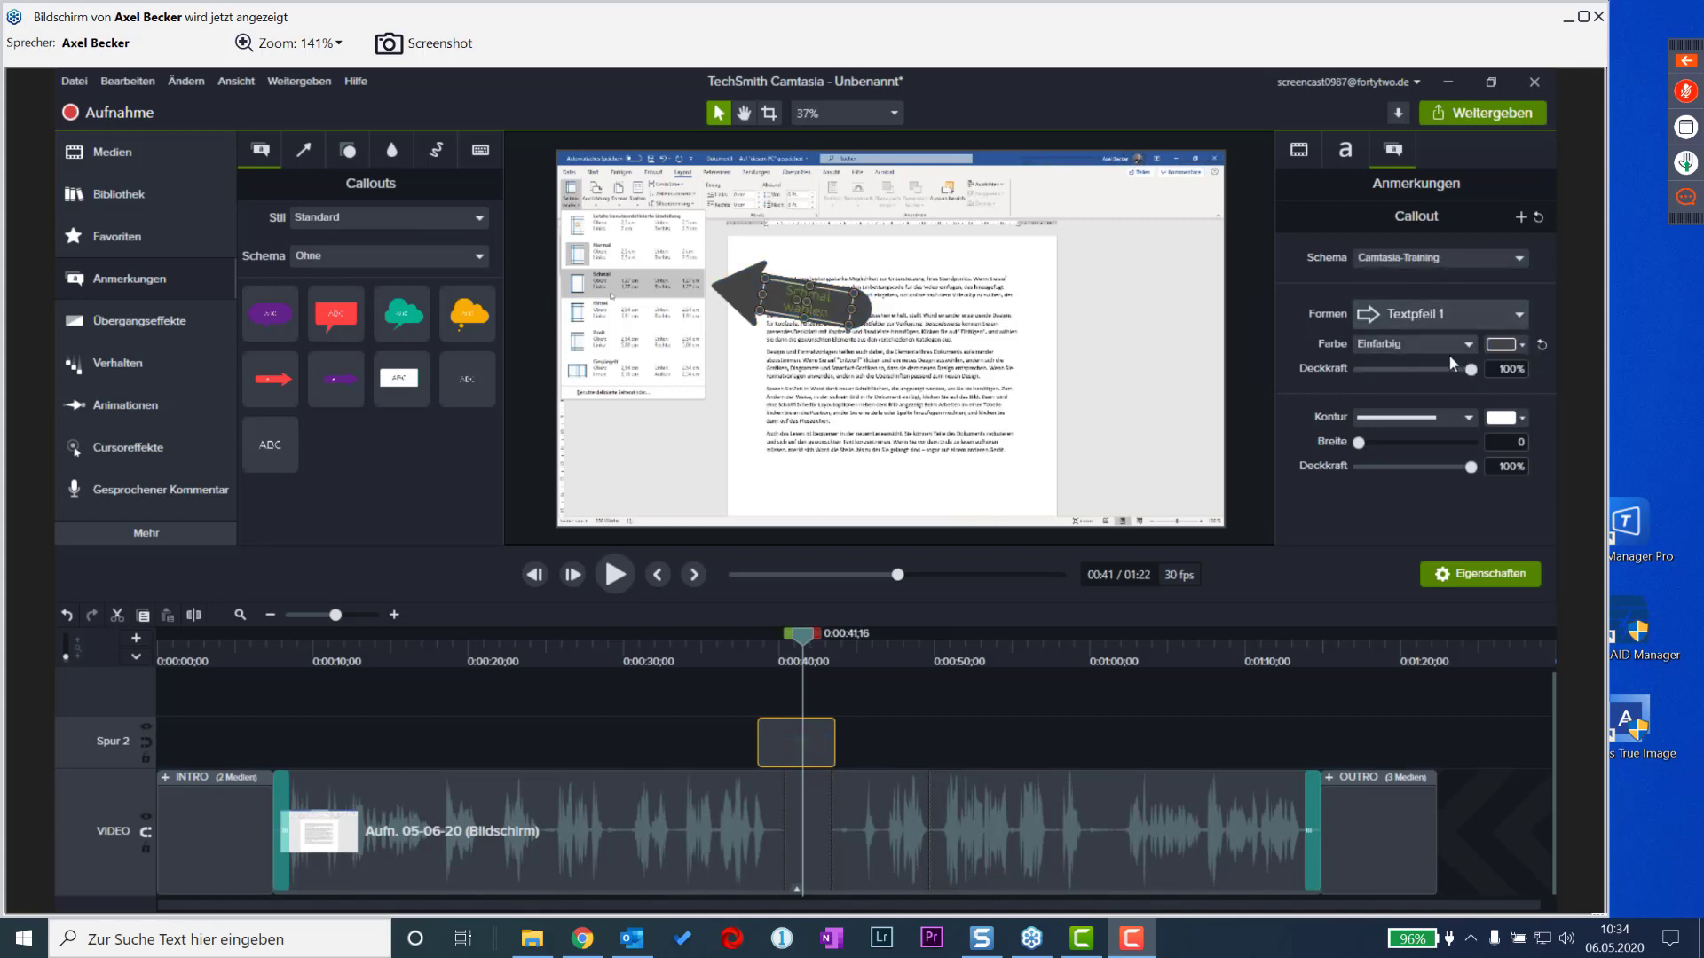
left_click(1463, 256)
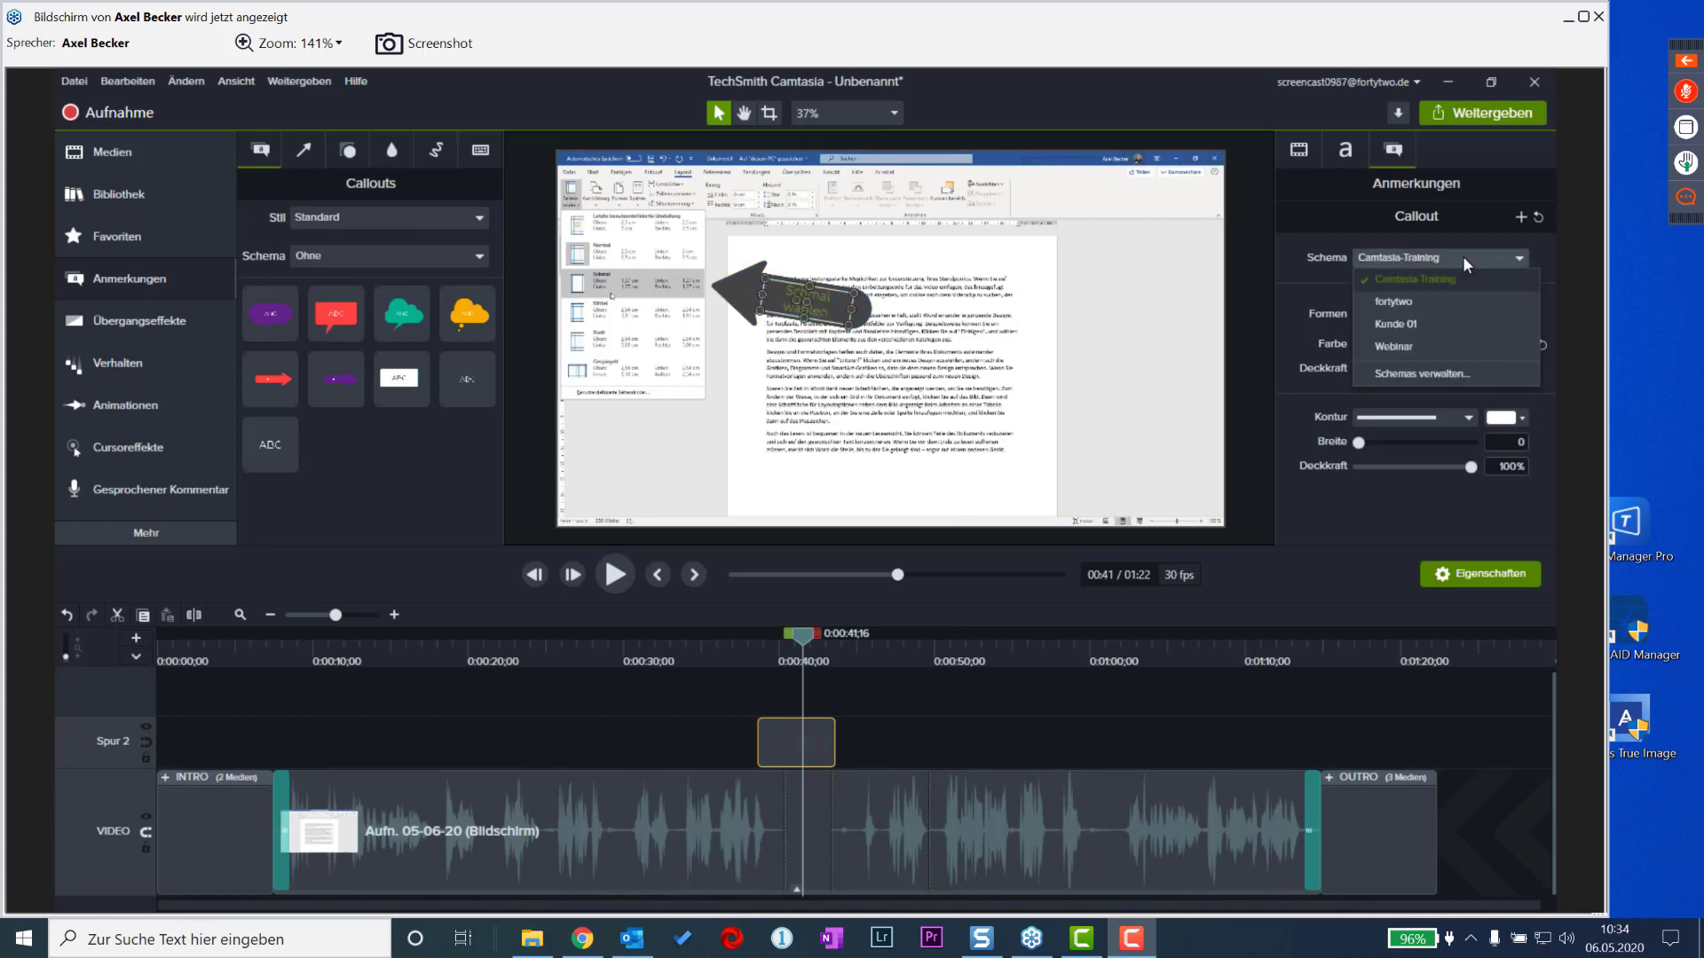
left_click(1398, 347)
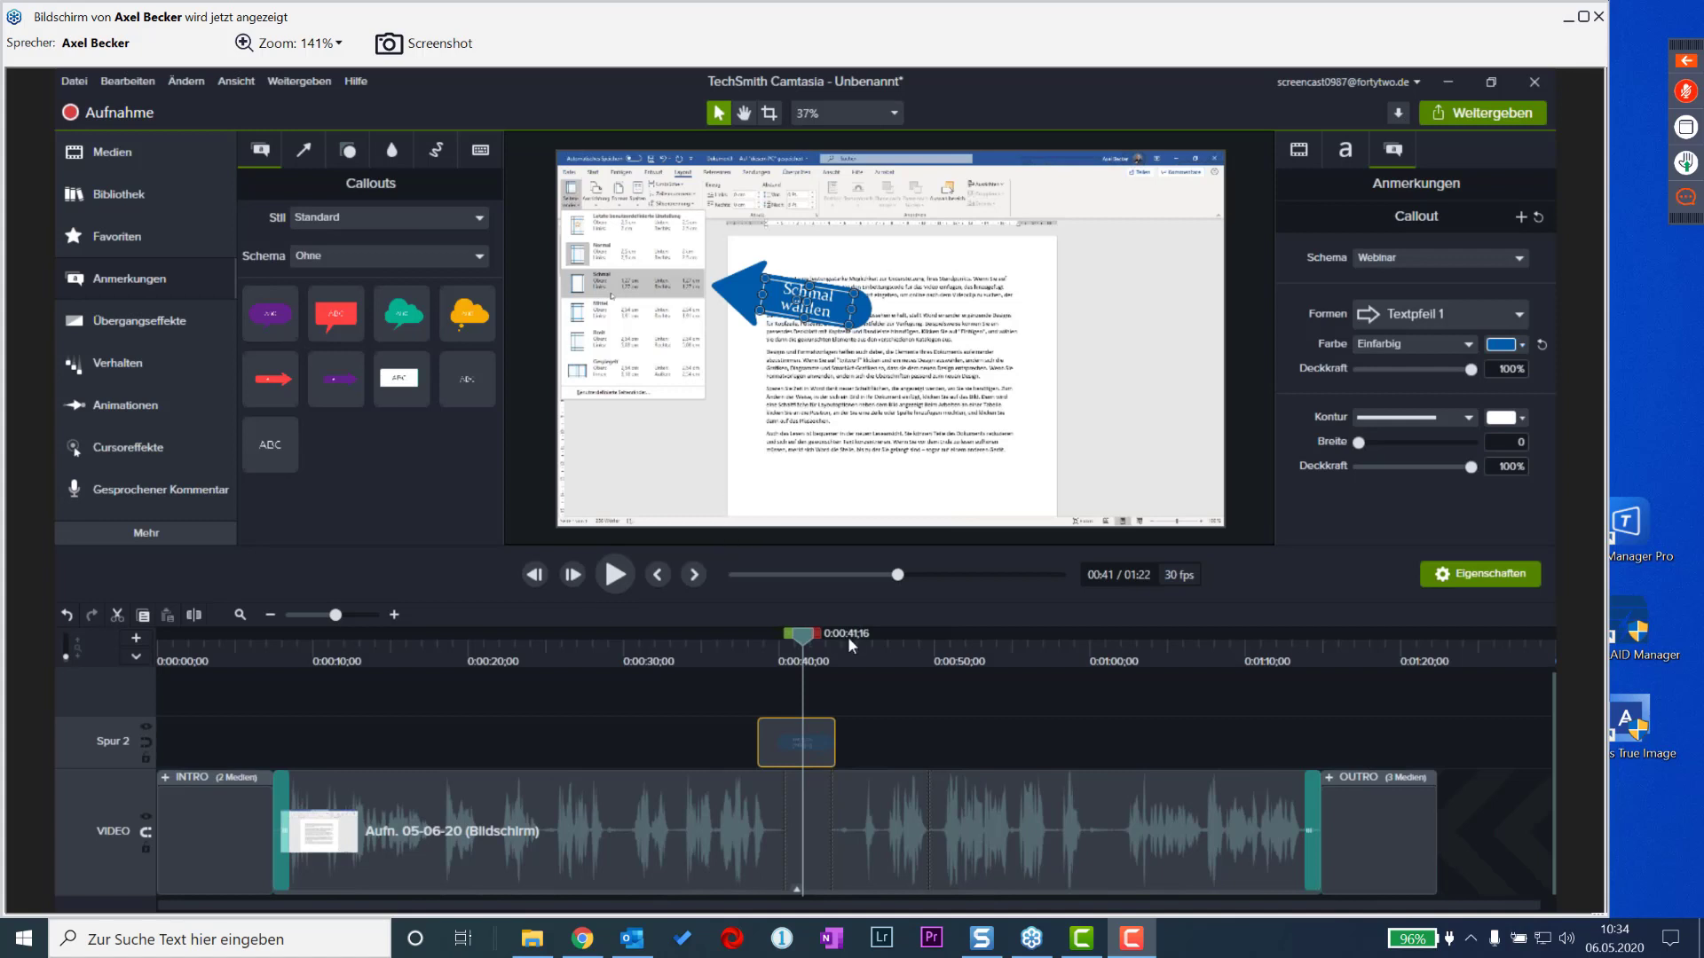
- Add a red animated sketch rectangle at 0:00:58;04 and fit it around the open page orientation menu in the Word recording
left_click_drag(942, 641, 1061, 658)
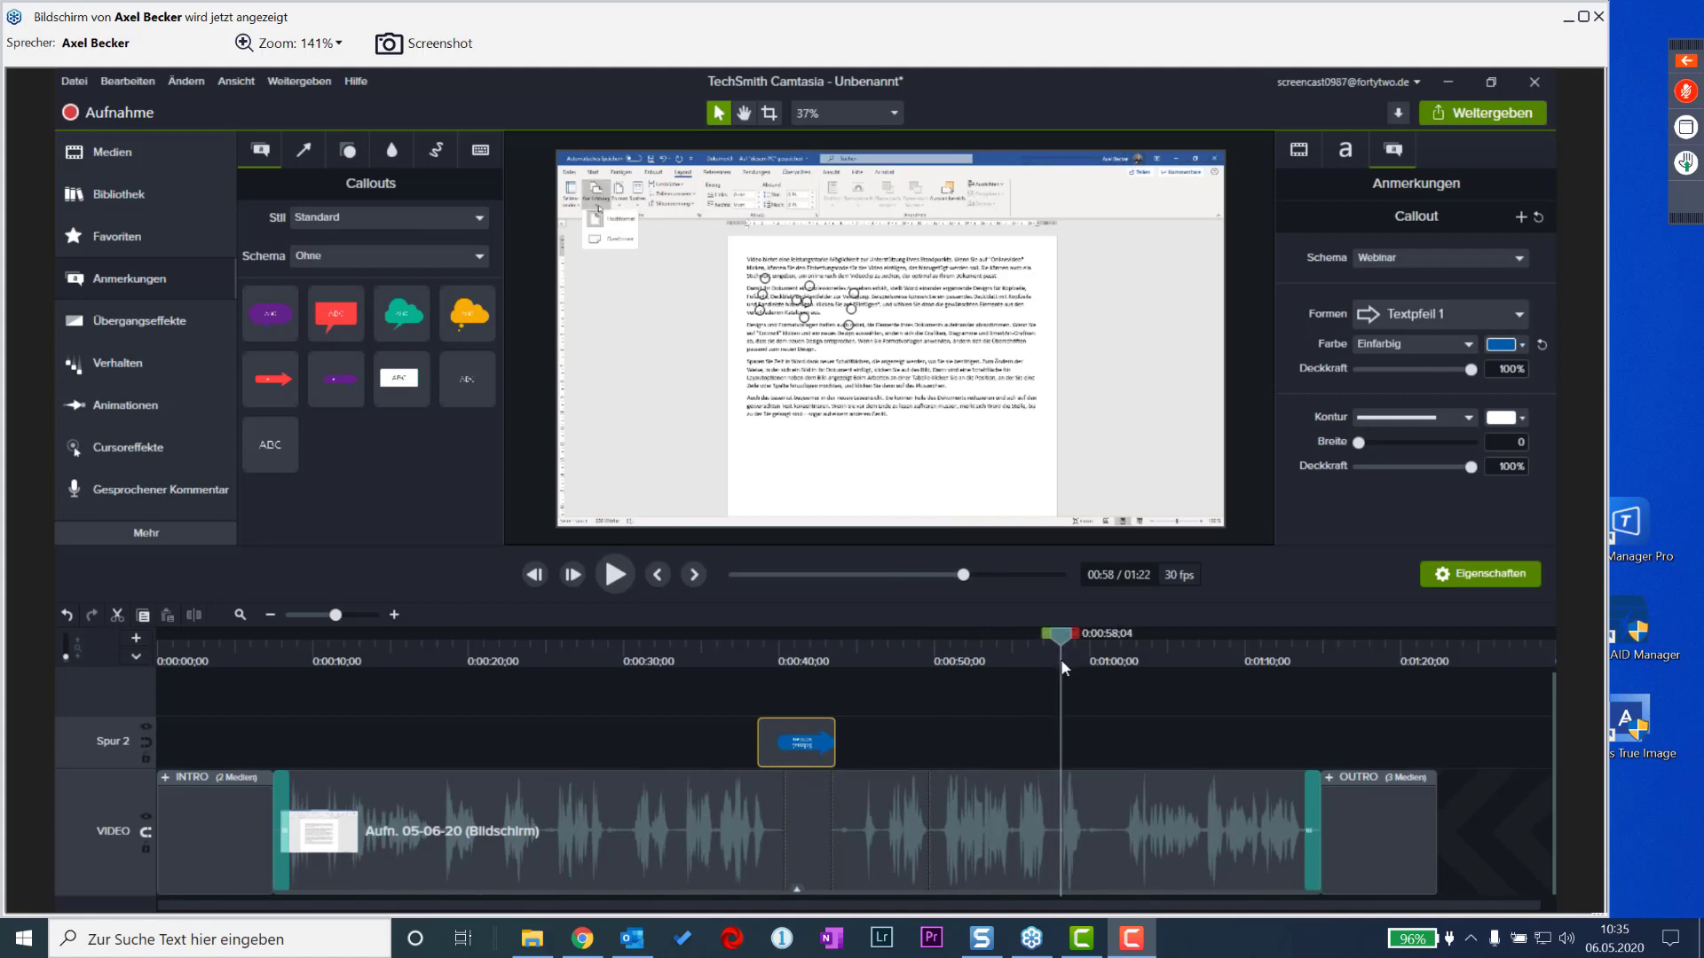
left_click(436, 149)
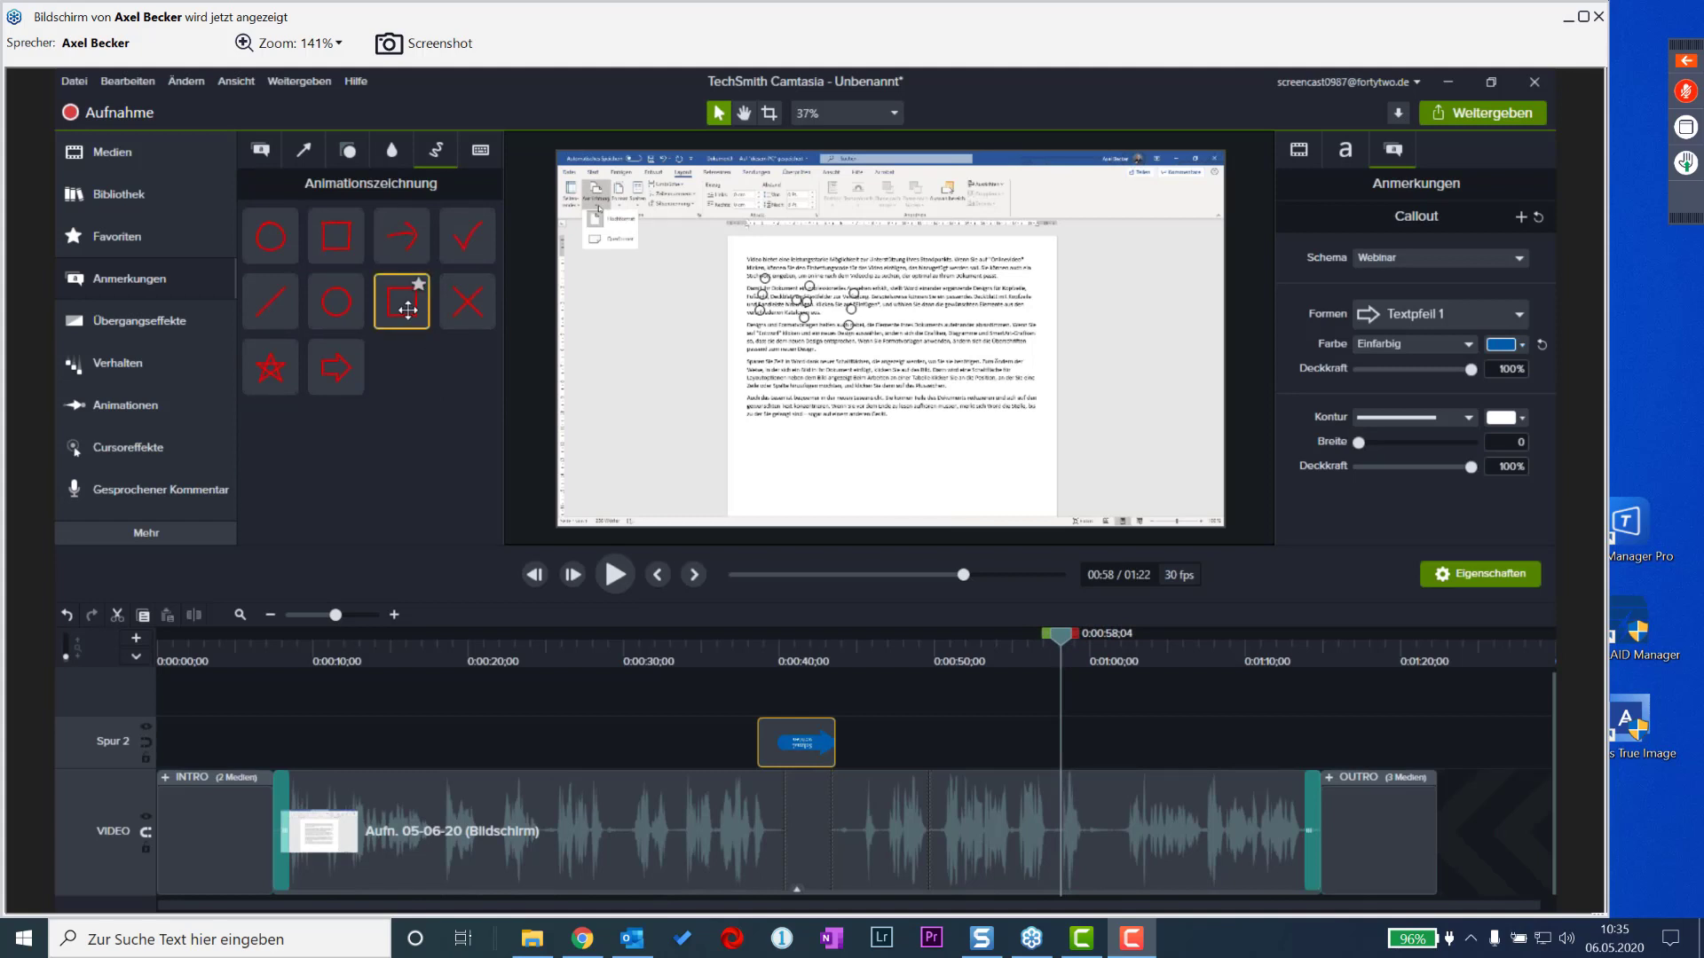
mouse_move(407, 309)
left_mouse_down()
mouse_move(651, 335)
mouse_move(662, 277)
left_mouse_up()
left_click_drag(661, 264, 668, 262)
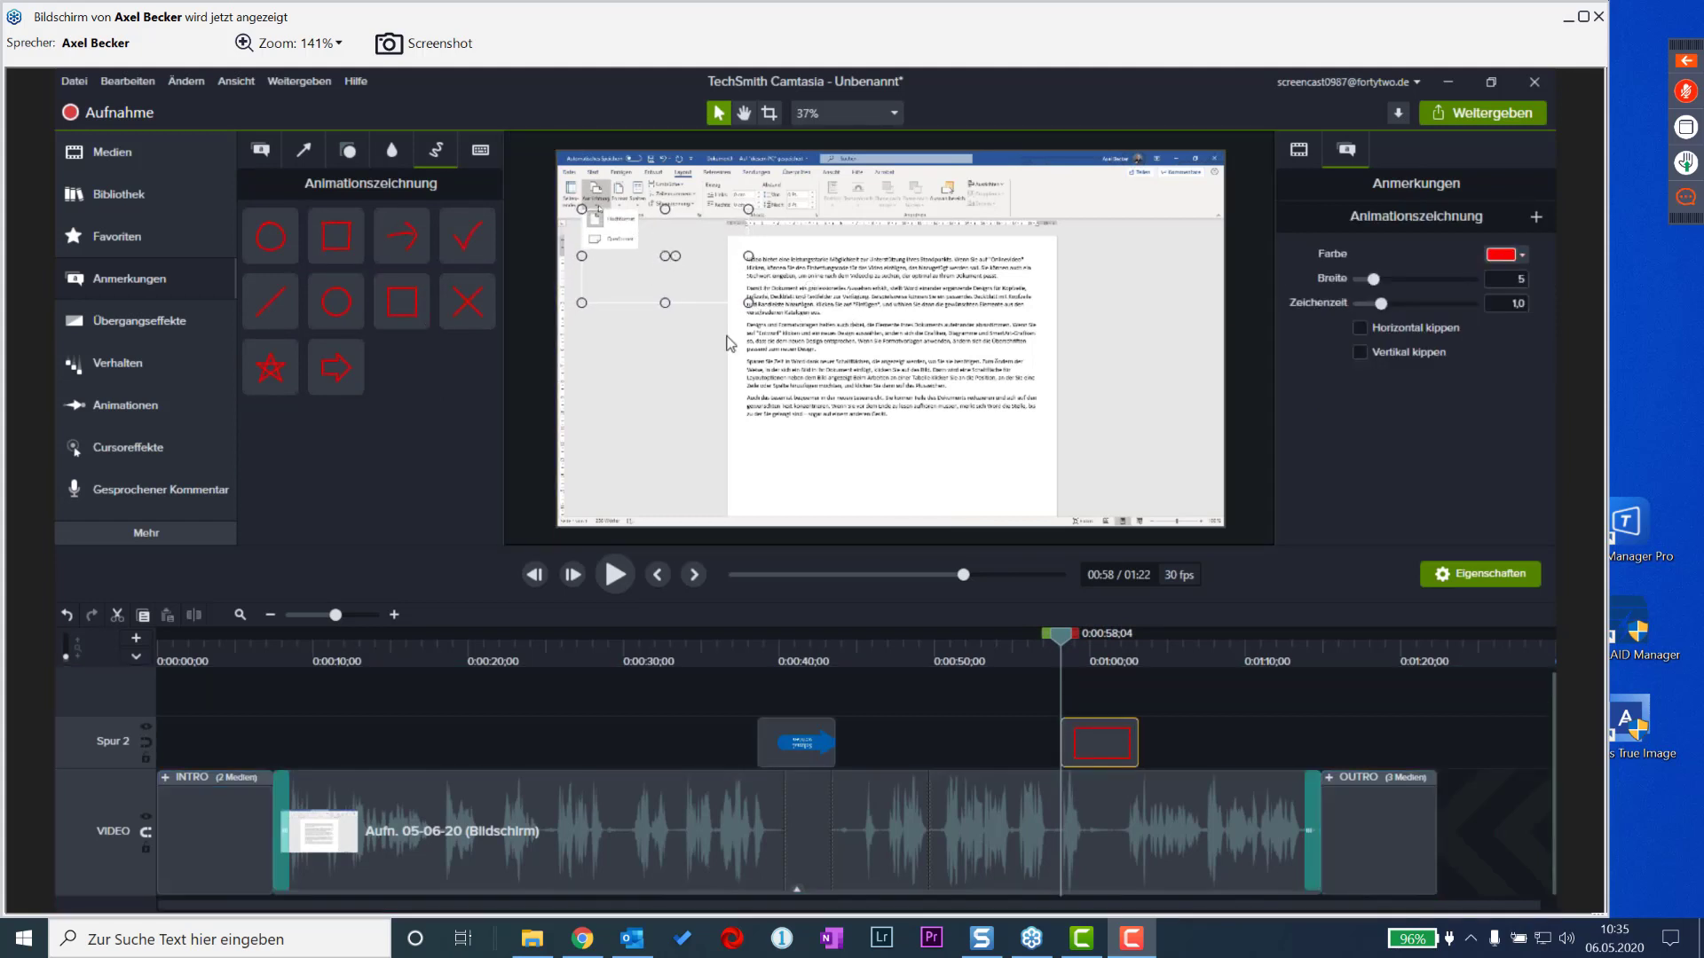
left_click_drag(748, 303, 639, 251)
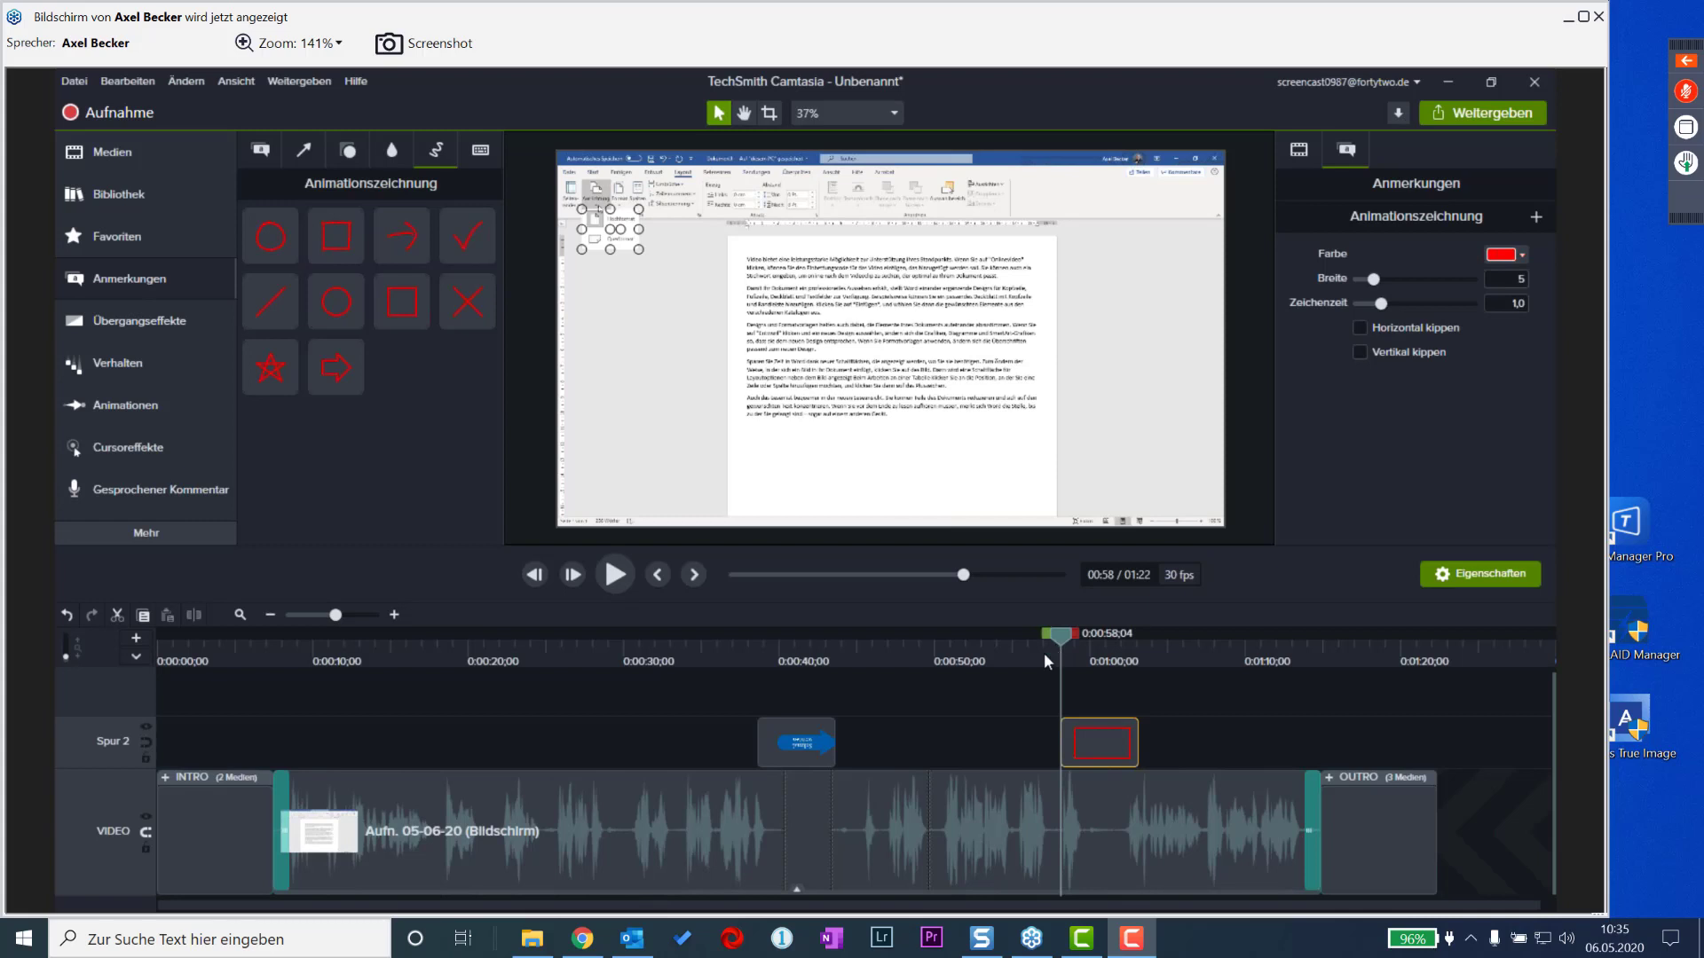
- Play back the sketch rectangle's drawing animation and check how long the orientation menu stays open beneath it
key("space")
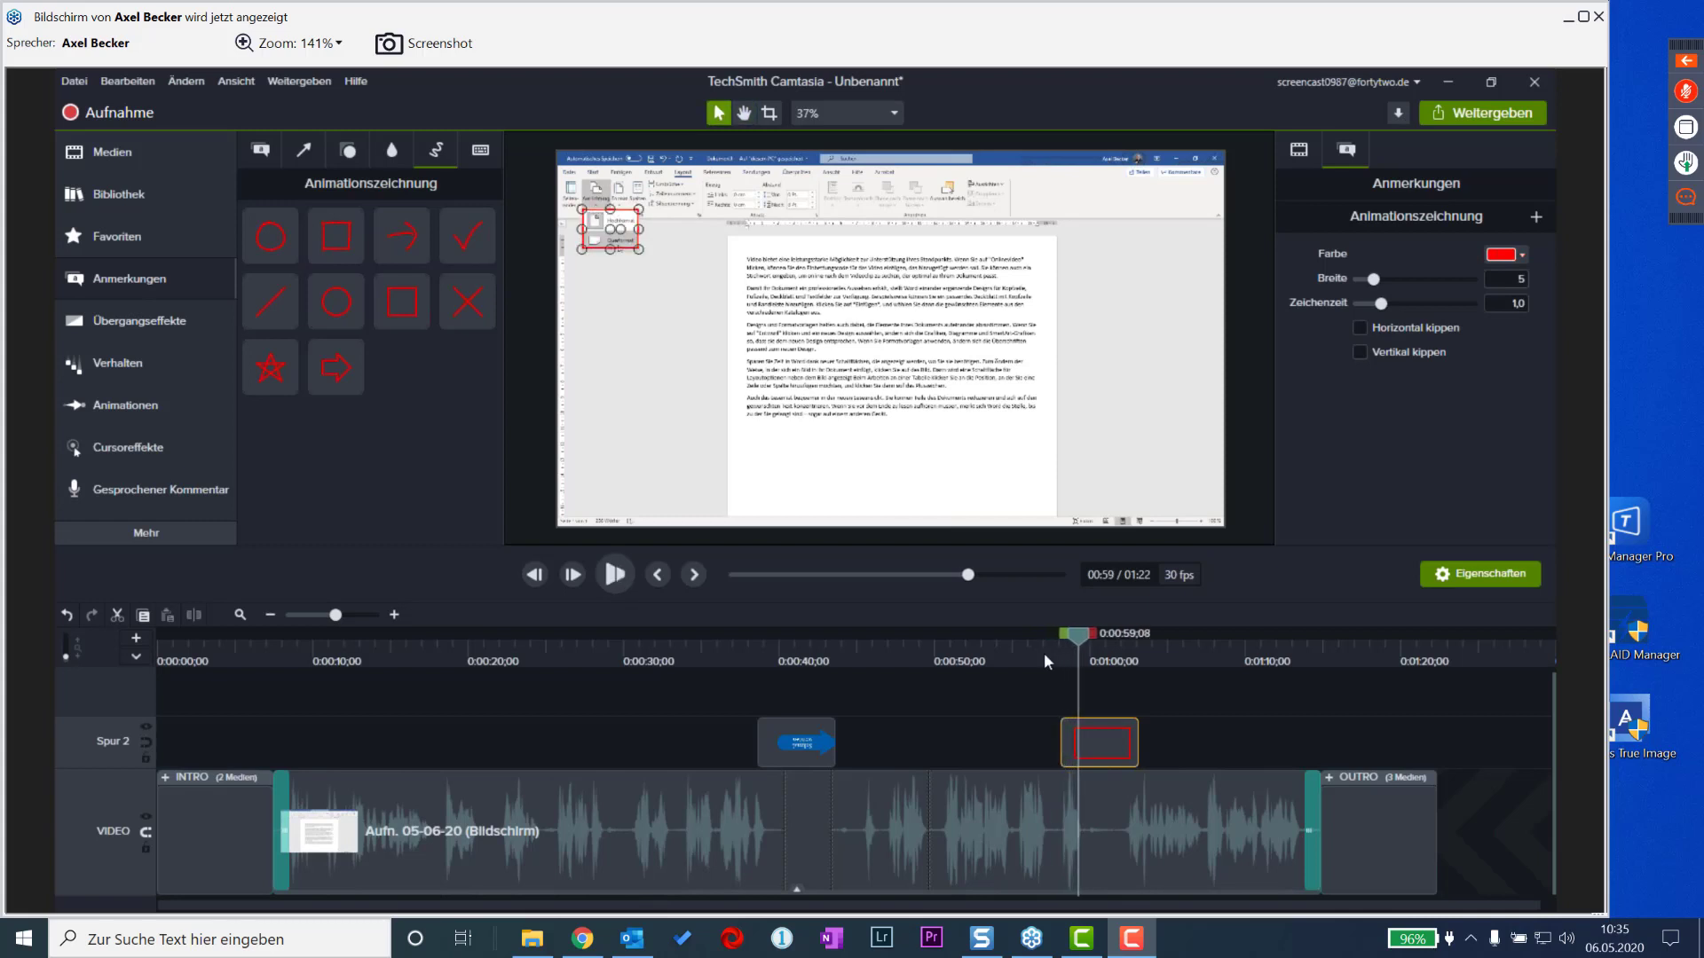
key("space")
left_click(1055, 655)
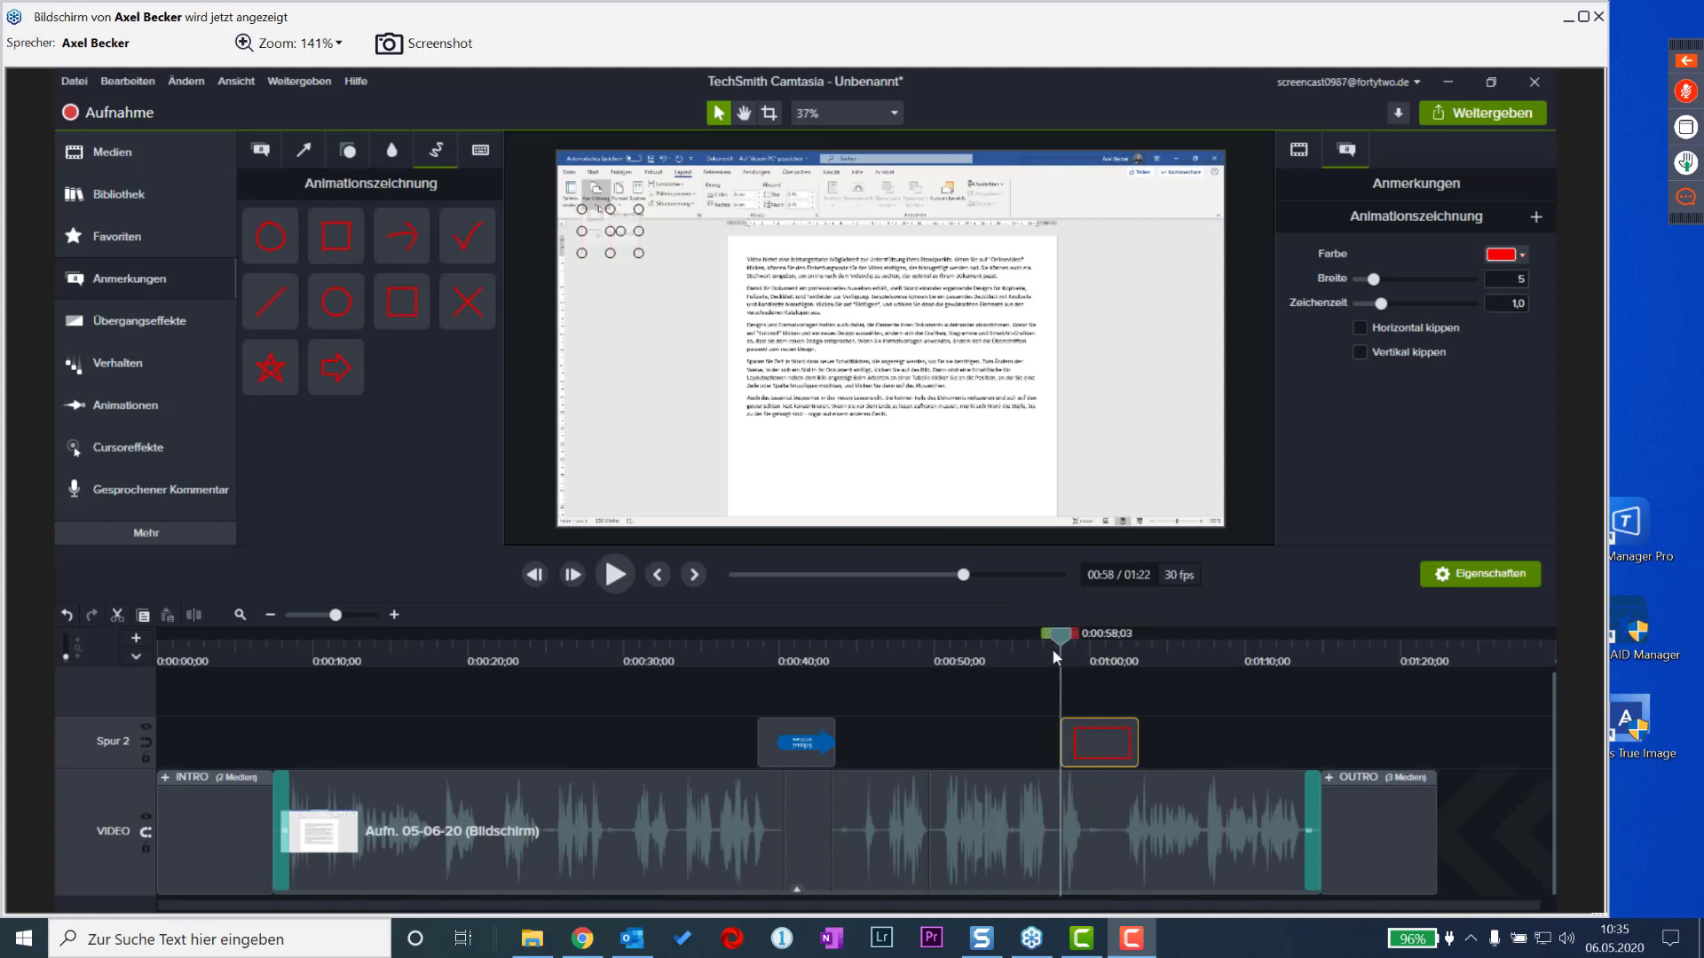
key("space")
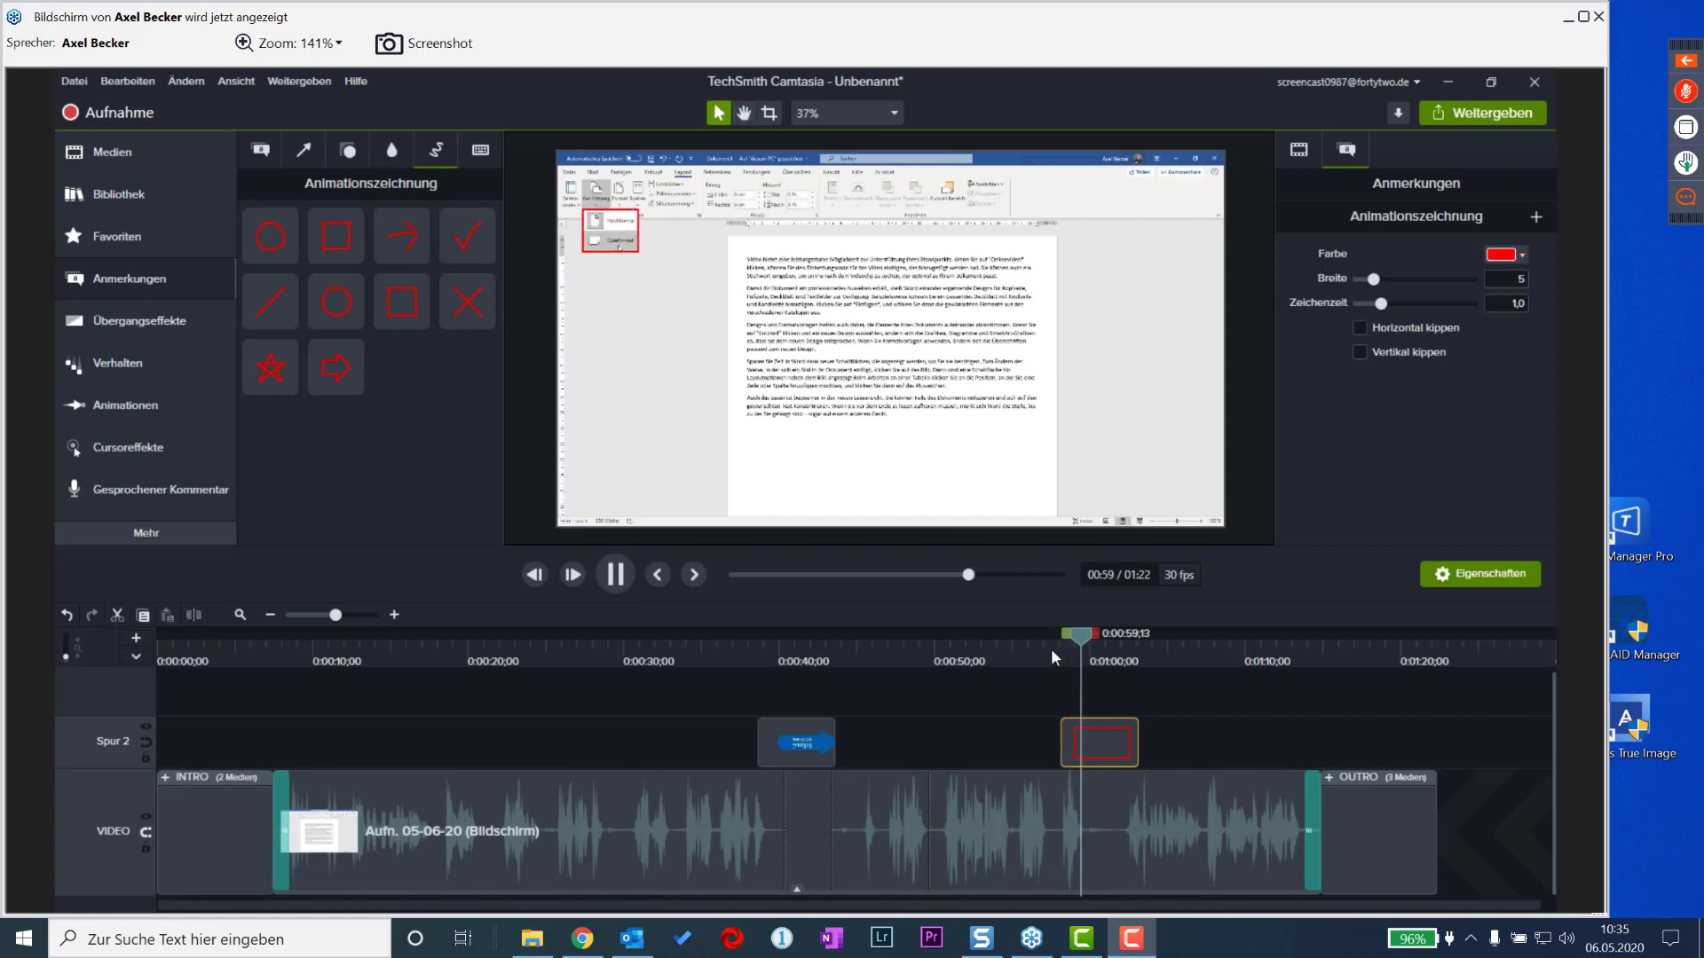
left_click(1105, 646)
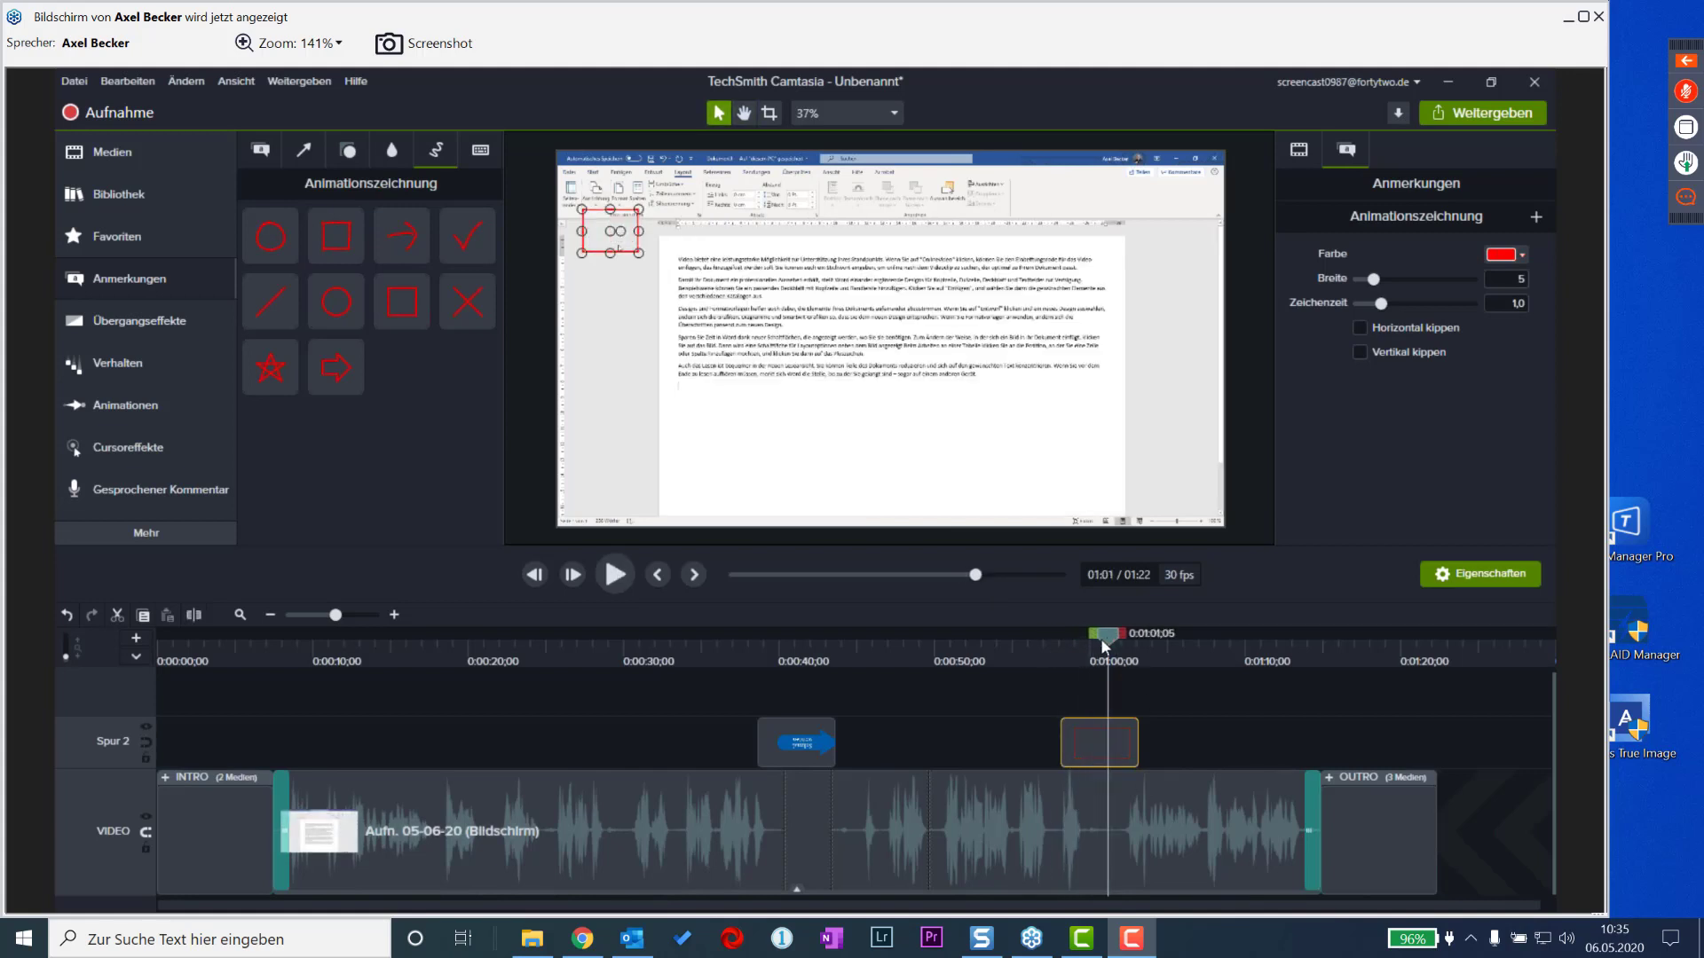
- Extend the screen recording's frame at 0:00:59;20 by 3 seconds
left_click_drag(1105, 639, 1084, 639)
left_click(1091, 823)
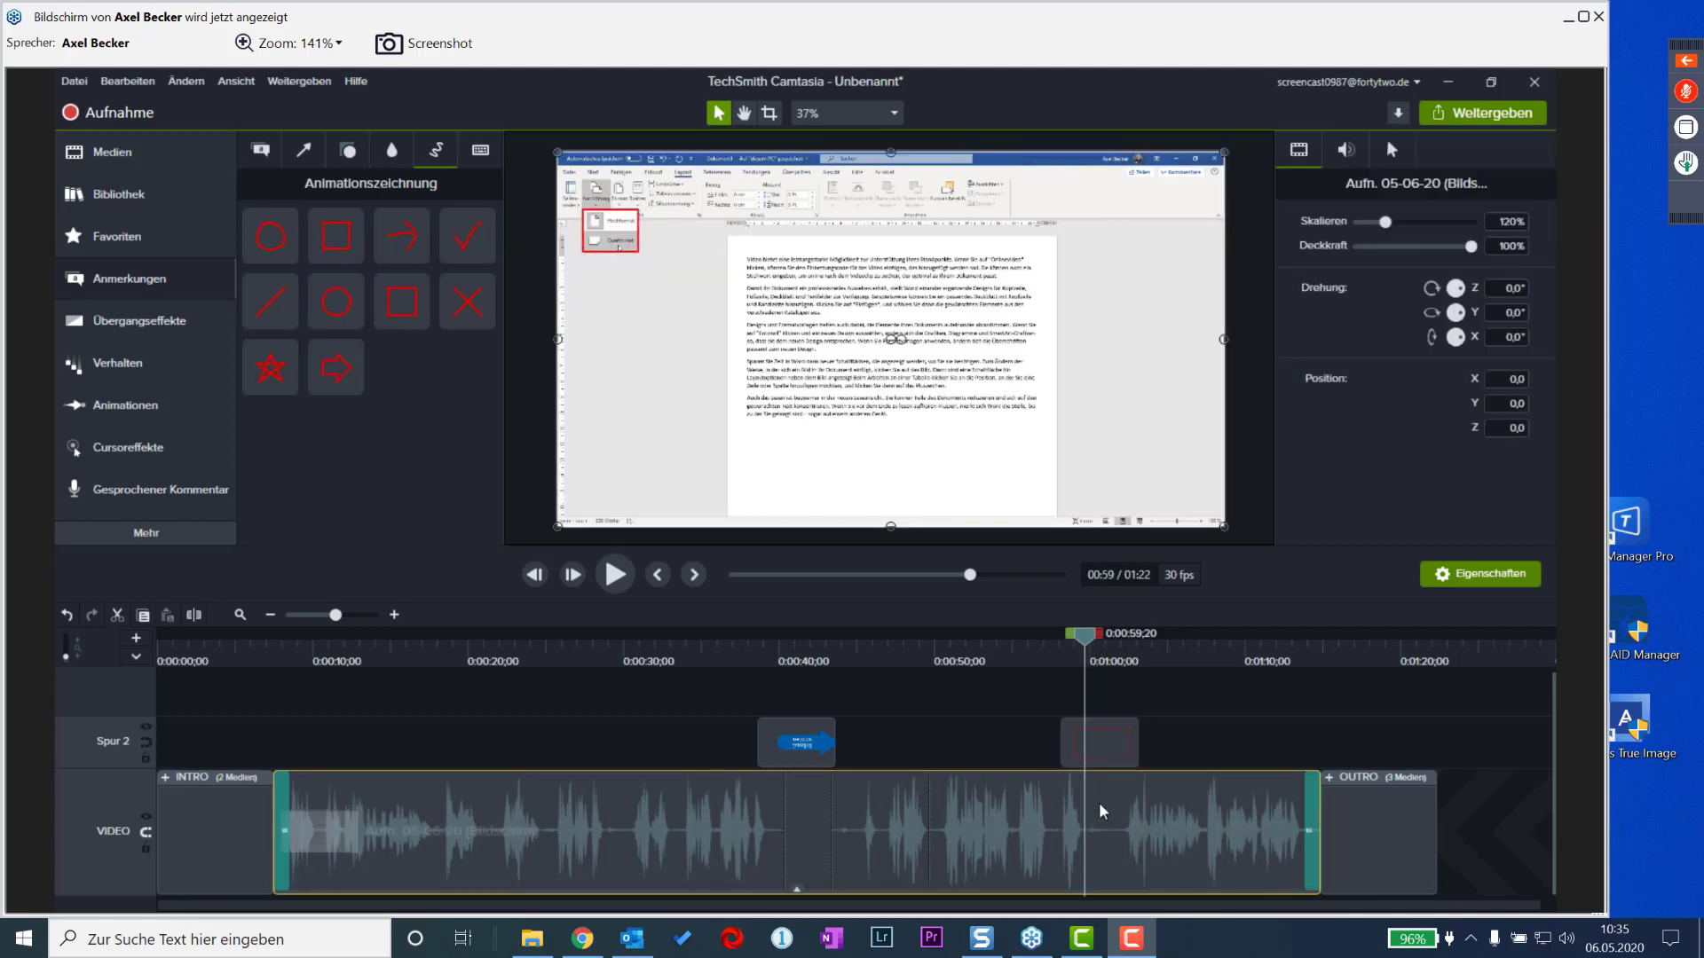
key("shift+e")
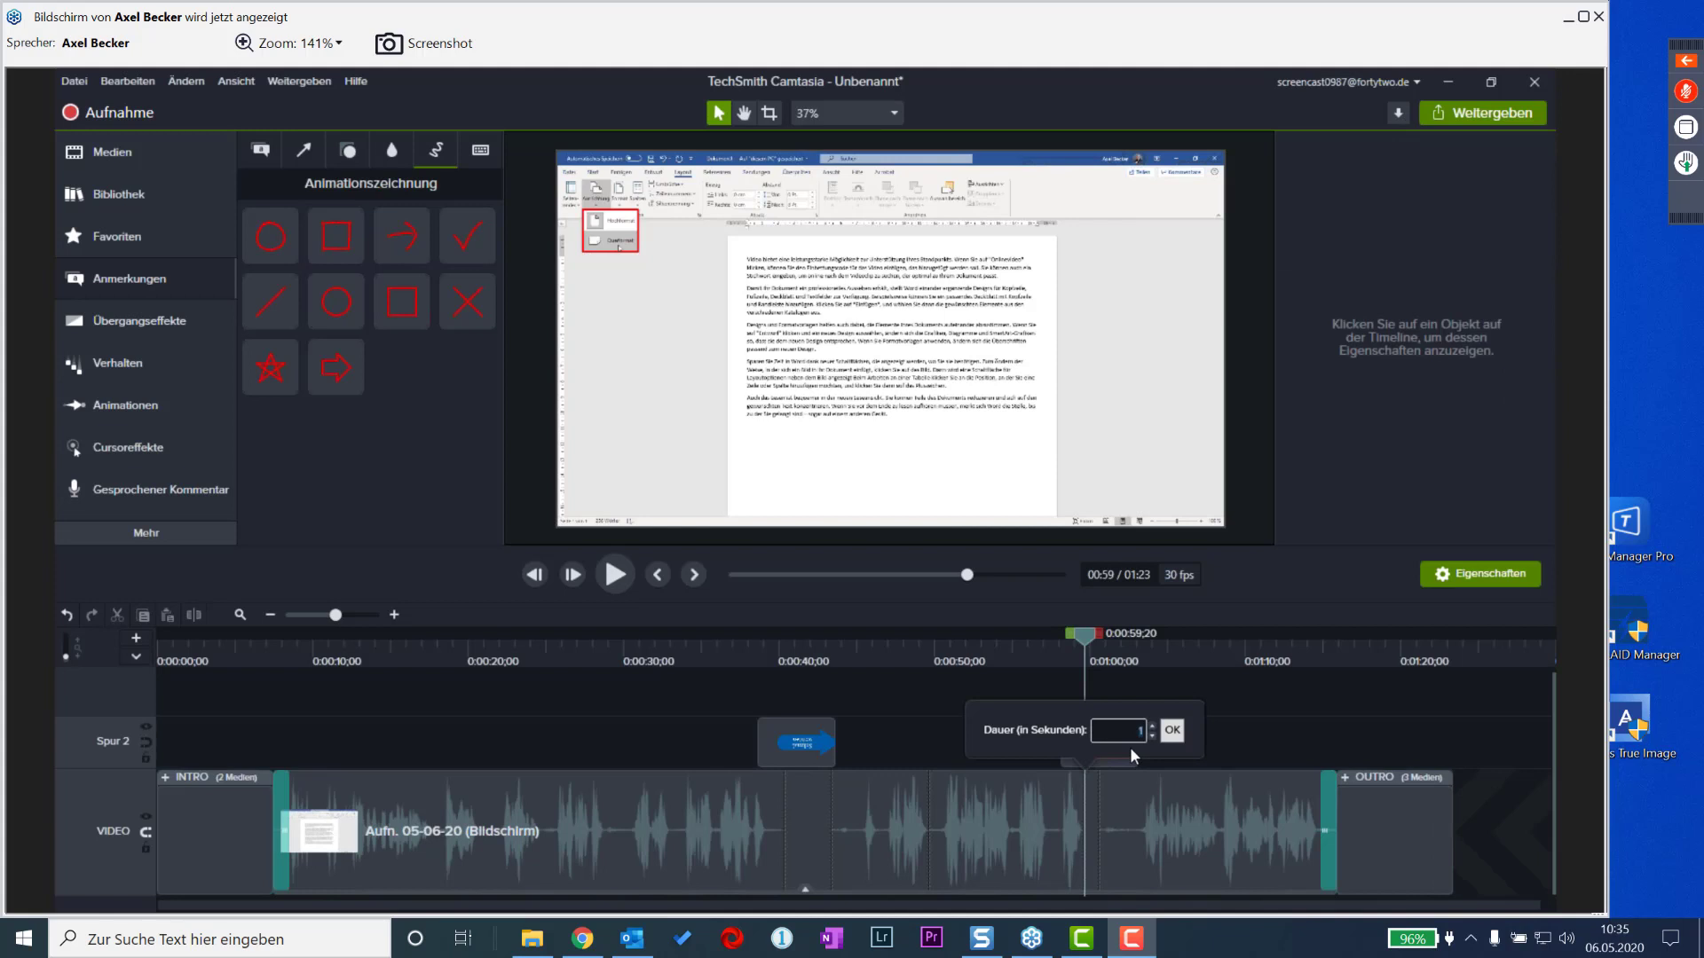
type("3")
left_click(1172, 731)
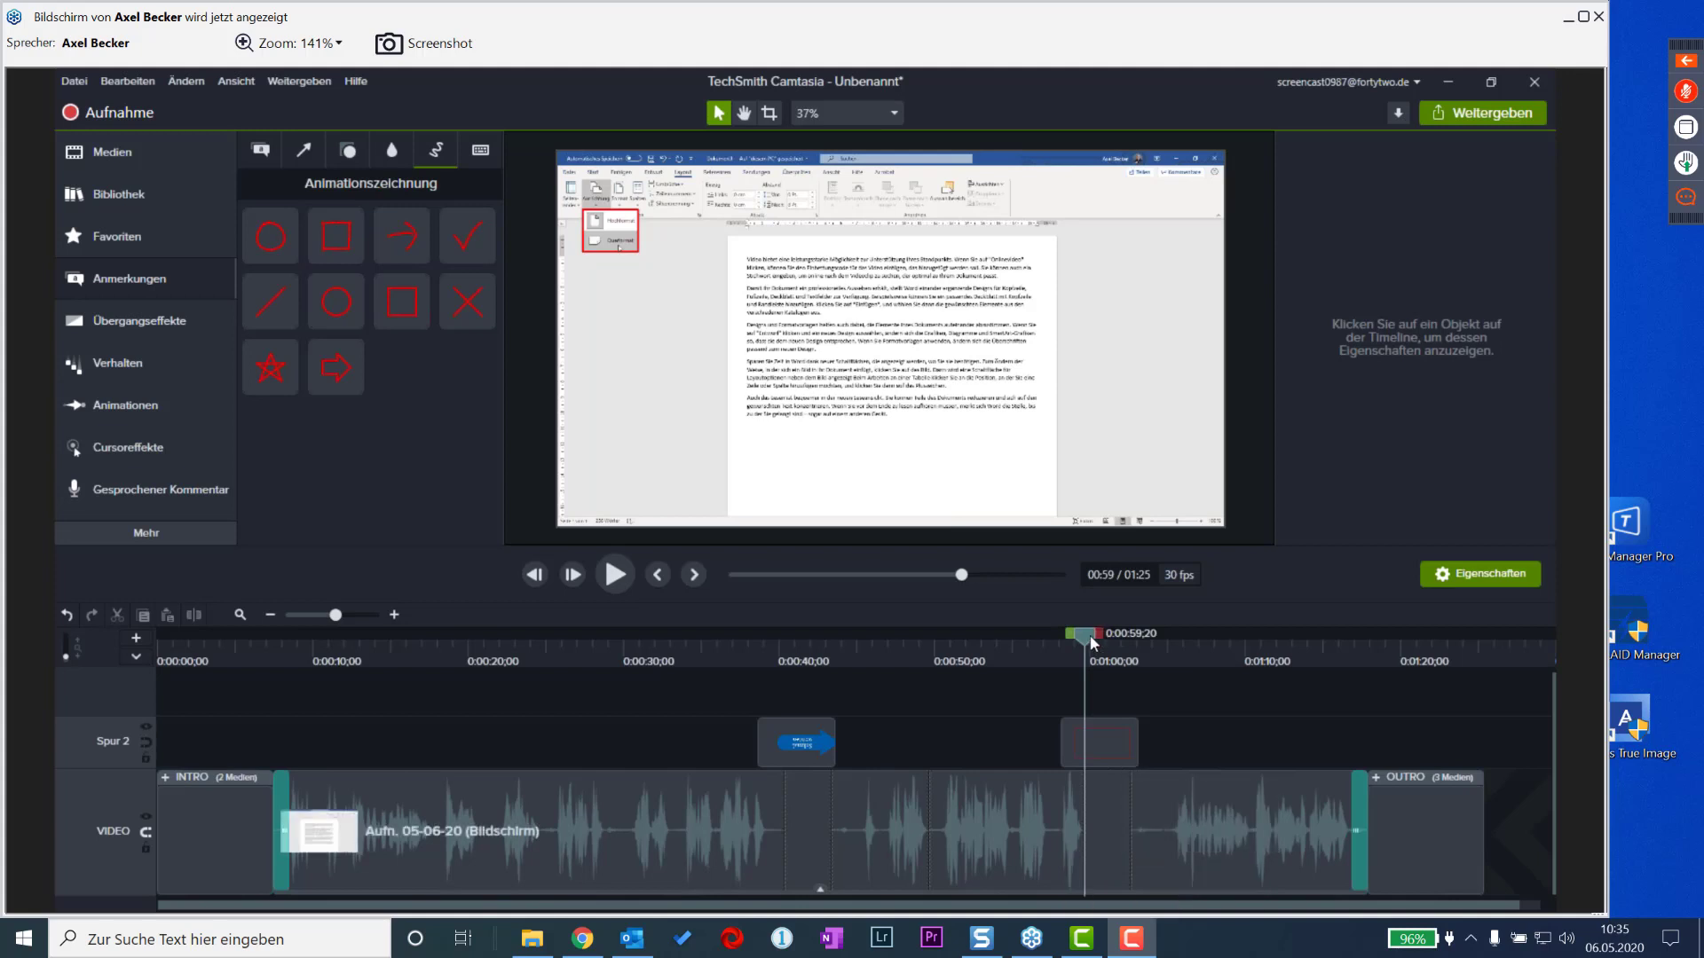
- Scrub through the extended frame under the sketch rectangle and preview how the arrow callout appears from about 0:00:38
left_click_drag(1093, 643, 1154, 680)
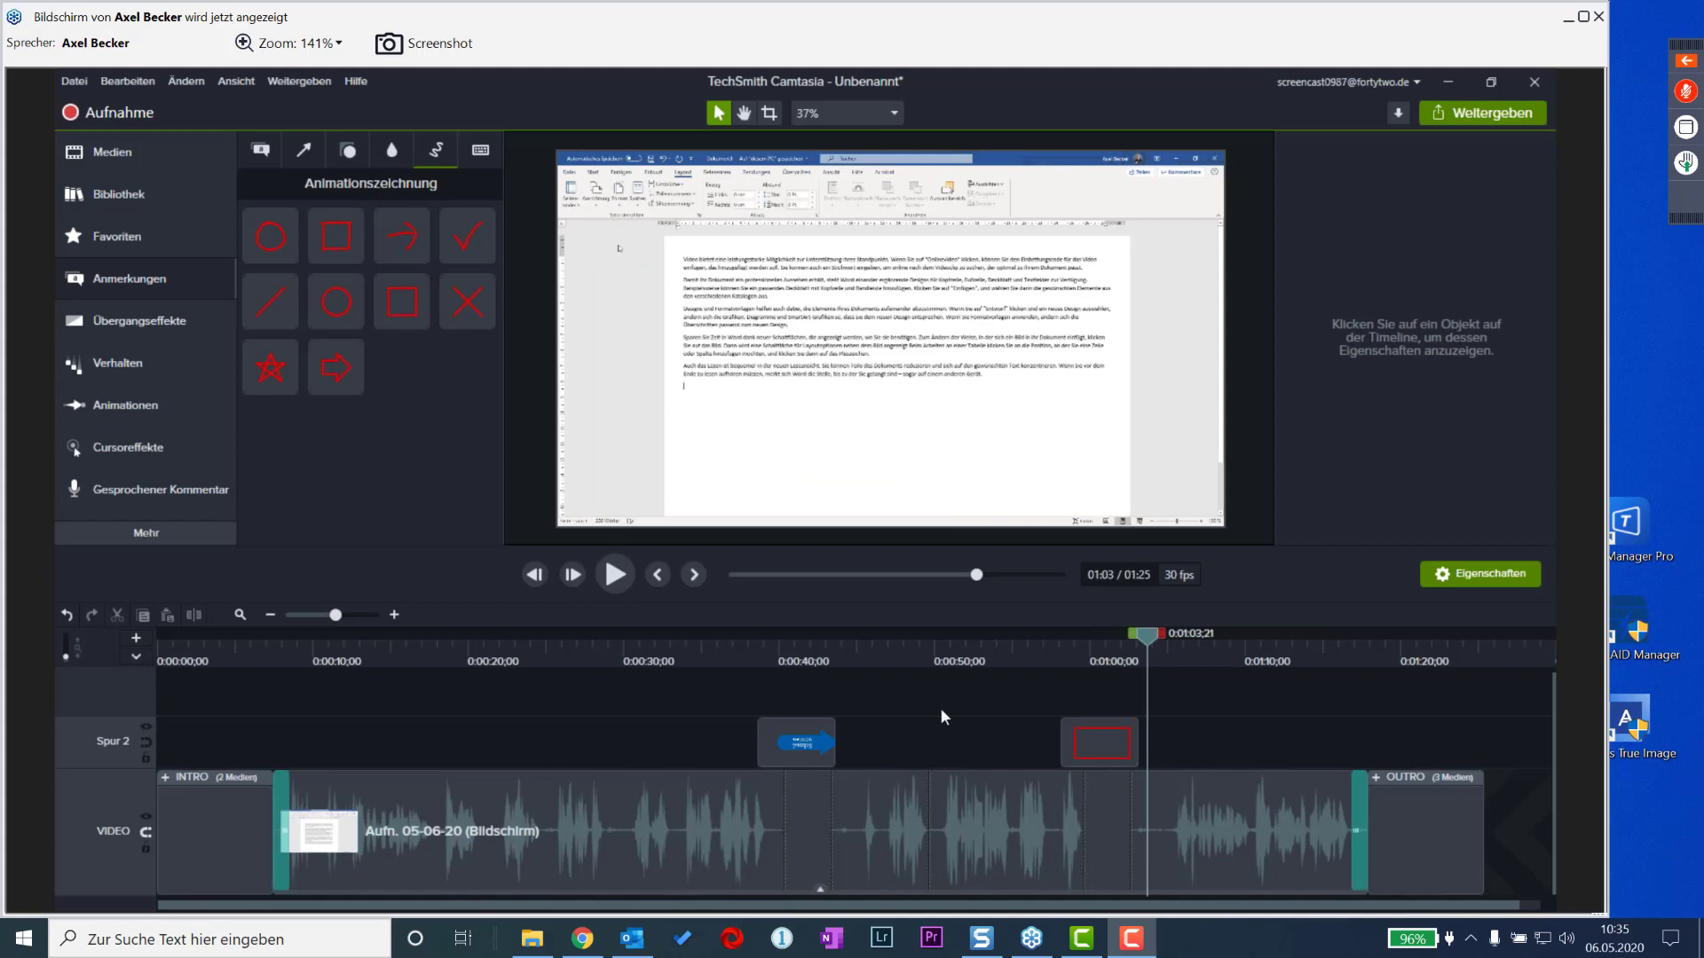
left_click(753, 656)
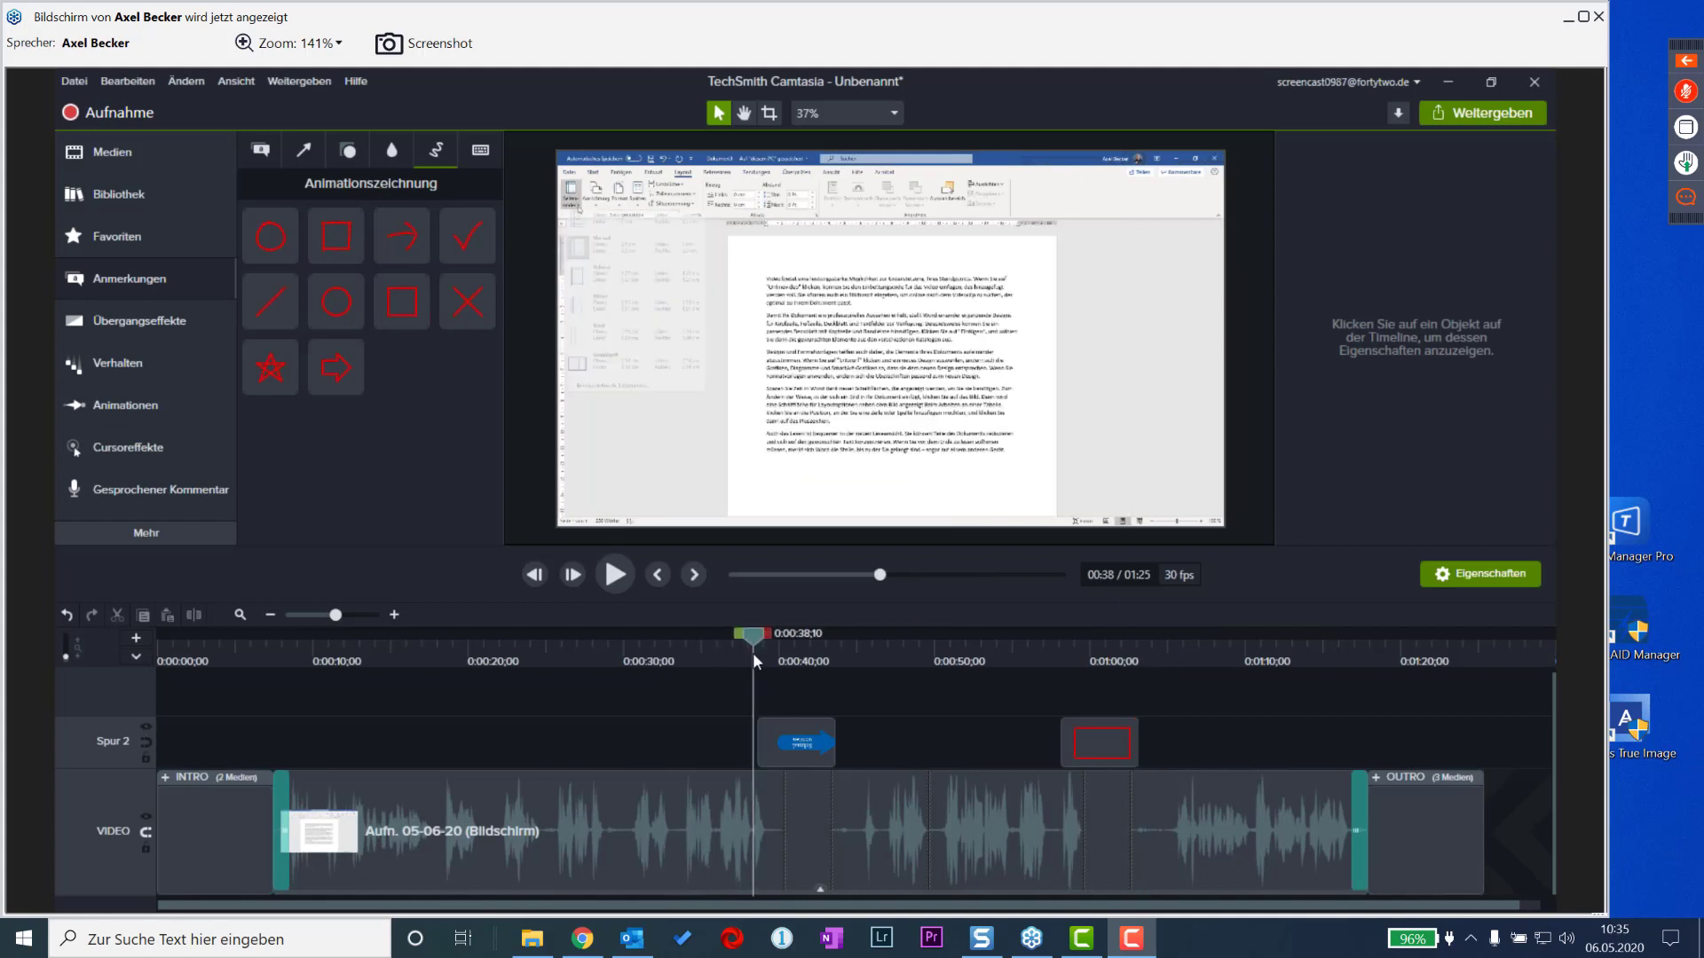
key("space")
key("space")
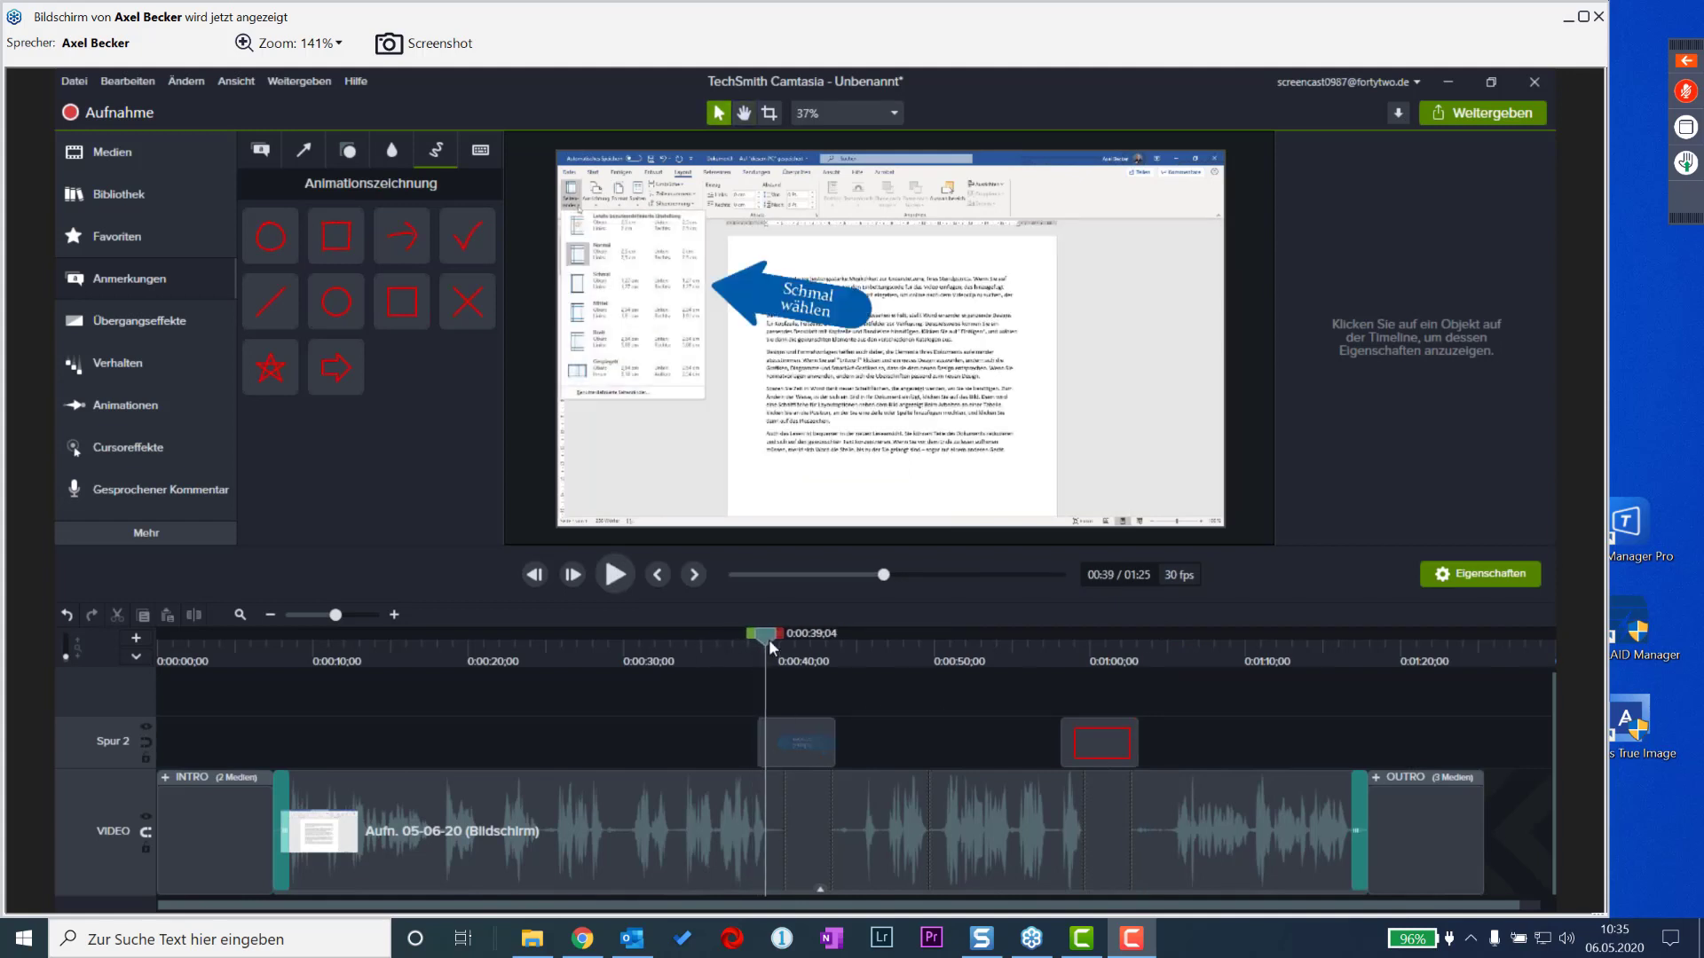
left_click_drag(769, 639, 752, 649)
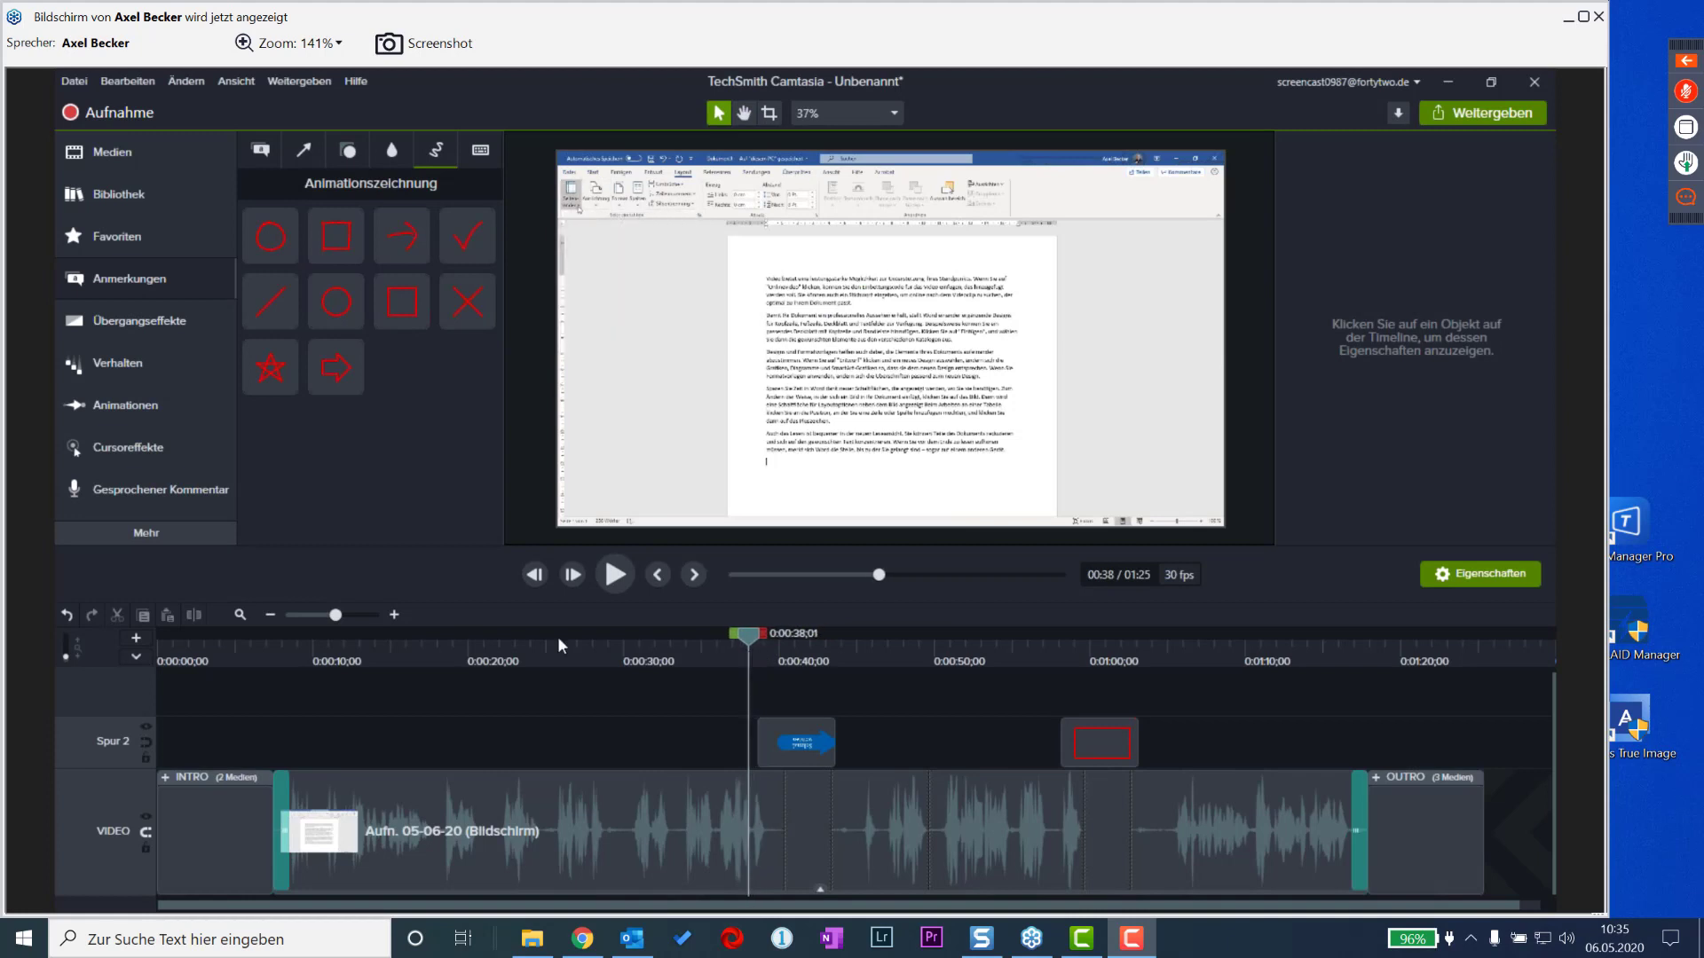
- Apply the Blende transition to both ends of the arrow callout and to the end of the red sketch rectangle
left_click(184, 324)
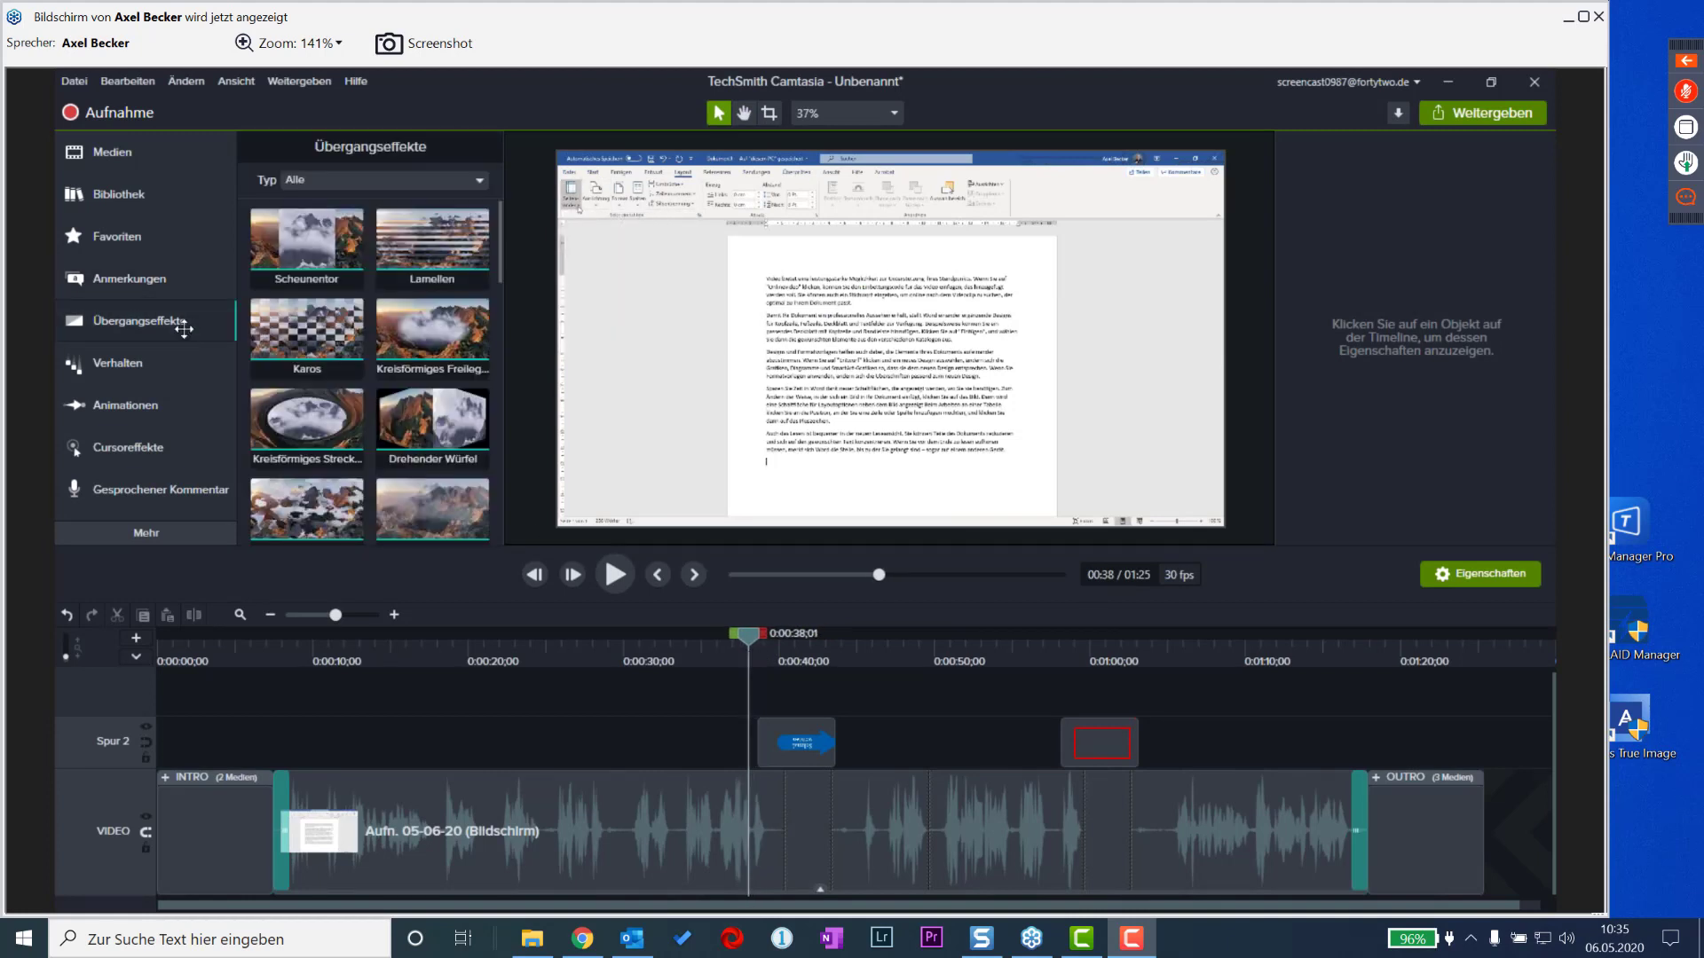
scroll(439, 404, "down", 1)
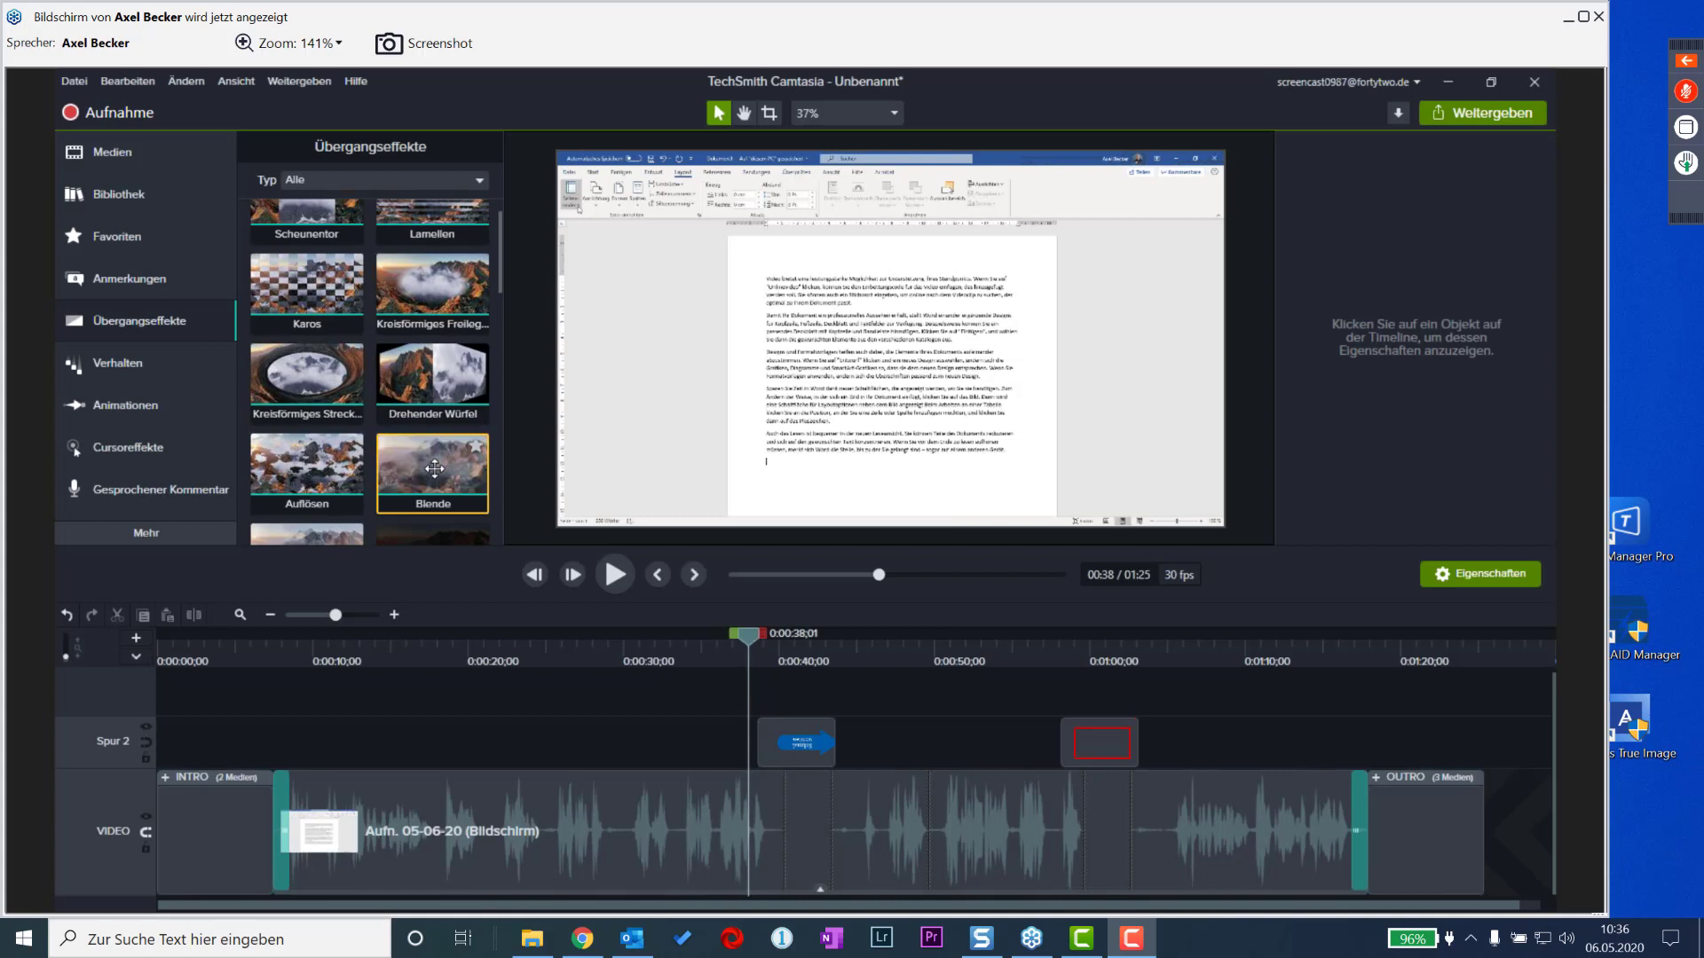
left_click_drag(434, 468, 801, 744)
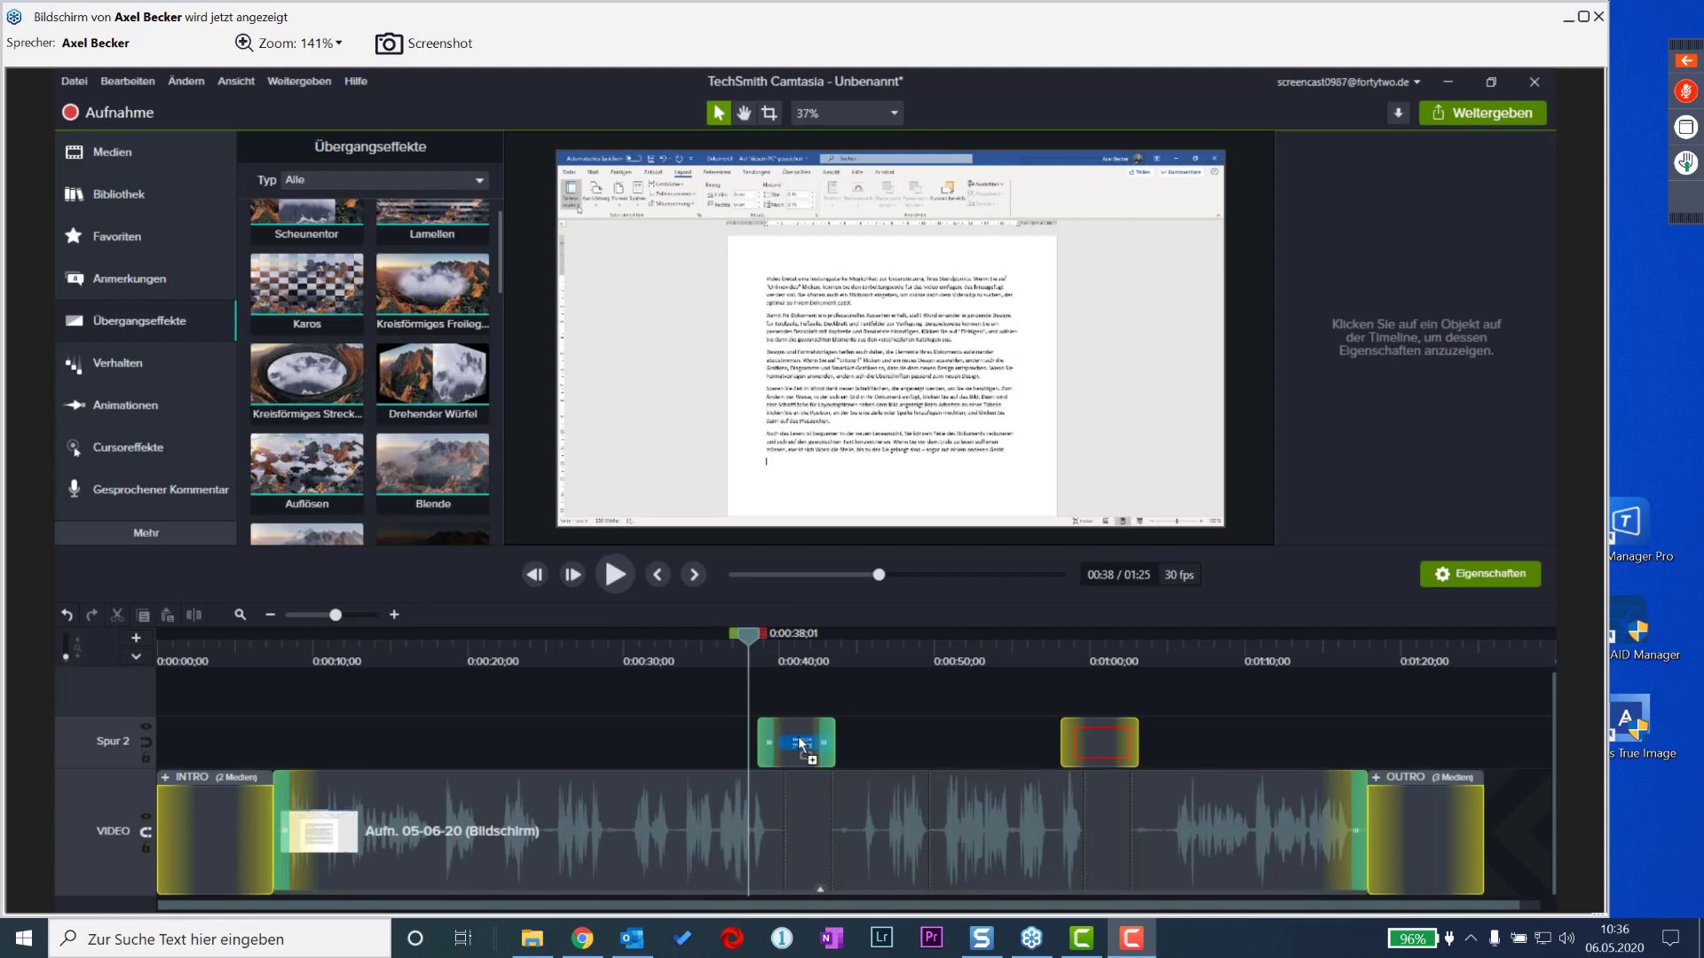
left_click_drag(801, 744, 801, 743)
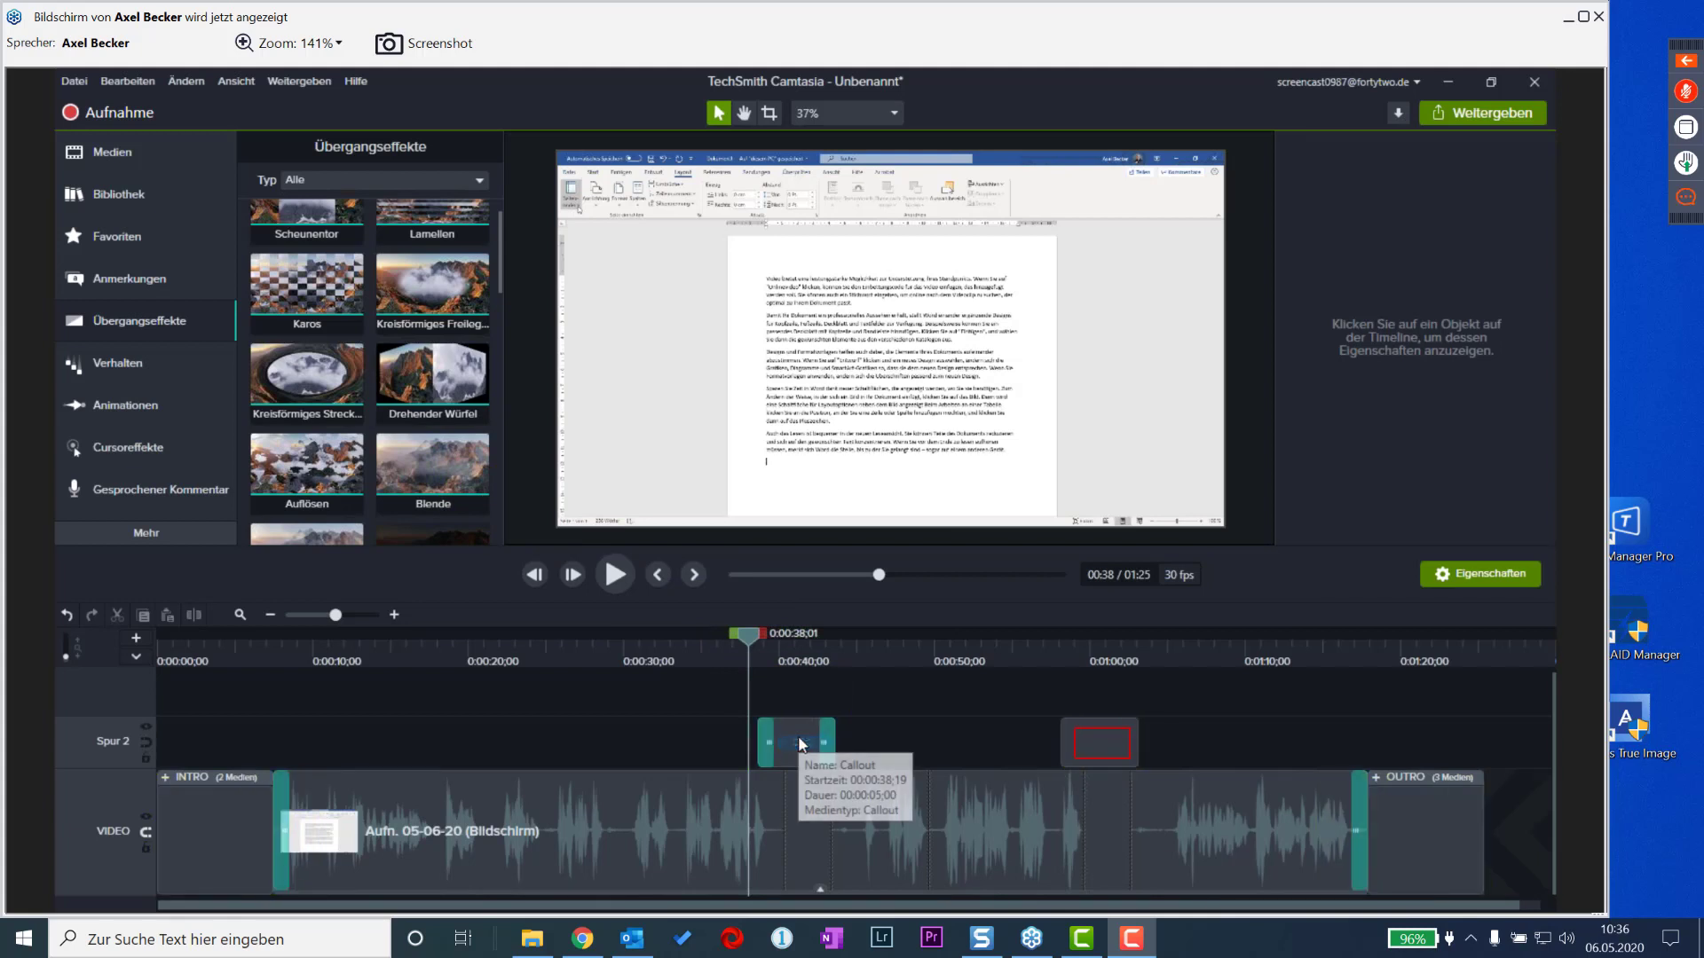
left_click_drag(427, 467, 1127, 751)
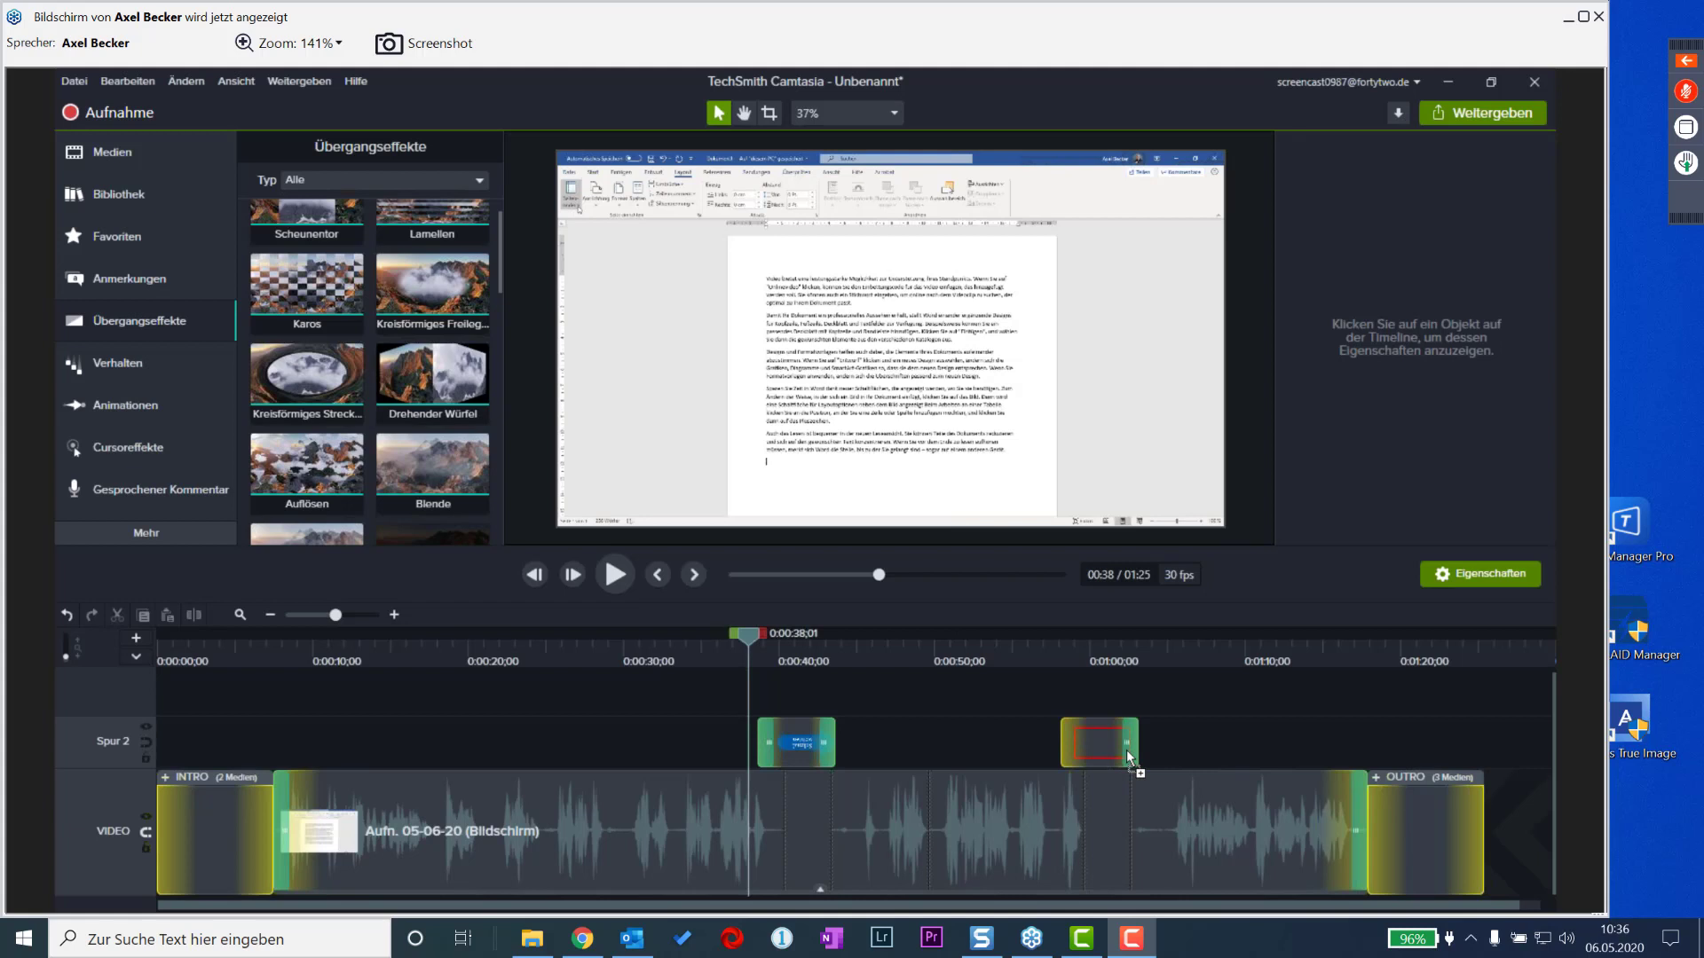
left_click_drag(1126, 749, 1126, 749)
- Play back and scrub through the arrow callout and sketch rectangle to check how their fade transitions look
key("space")
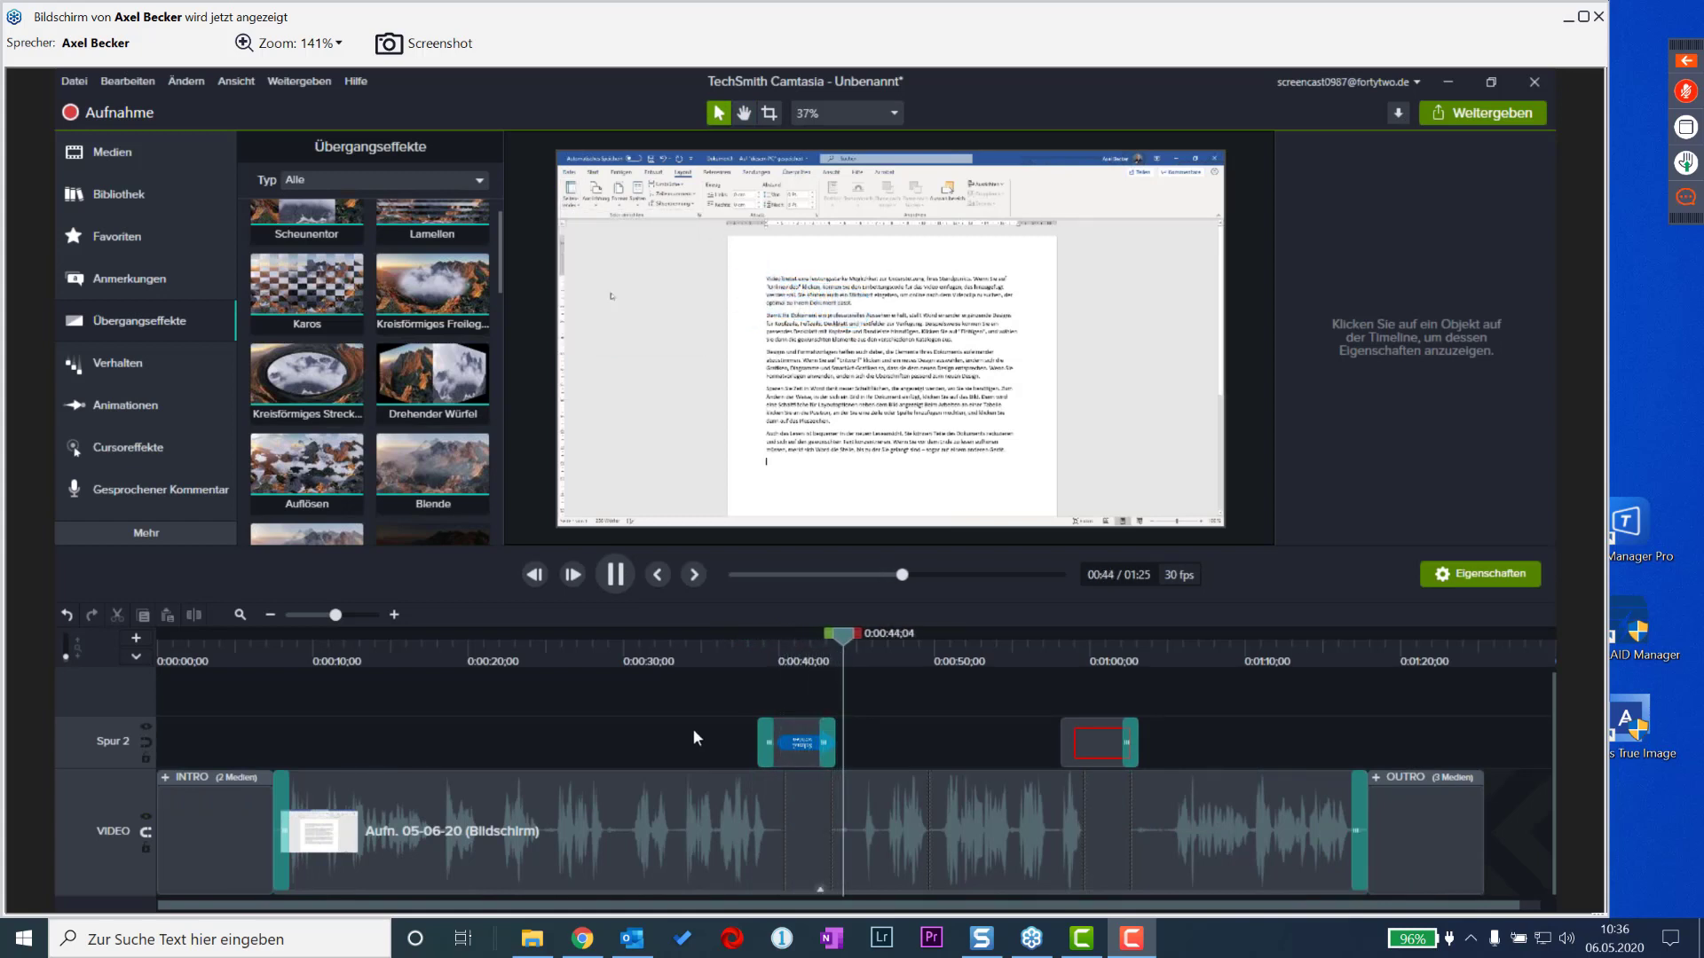
key("space")
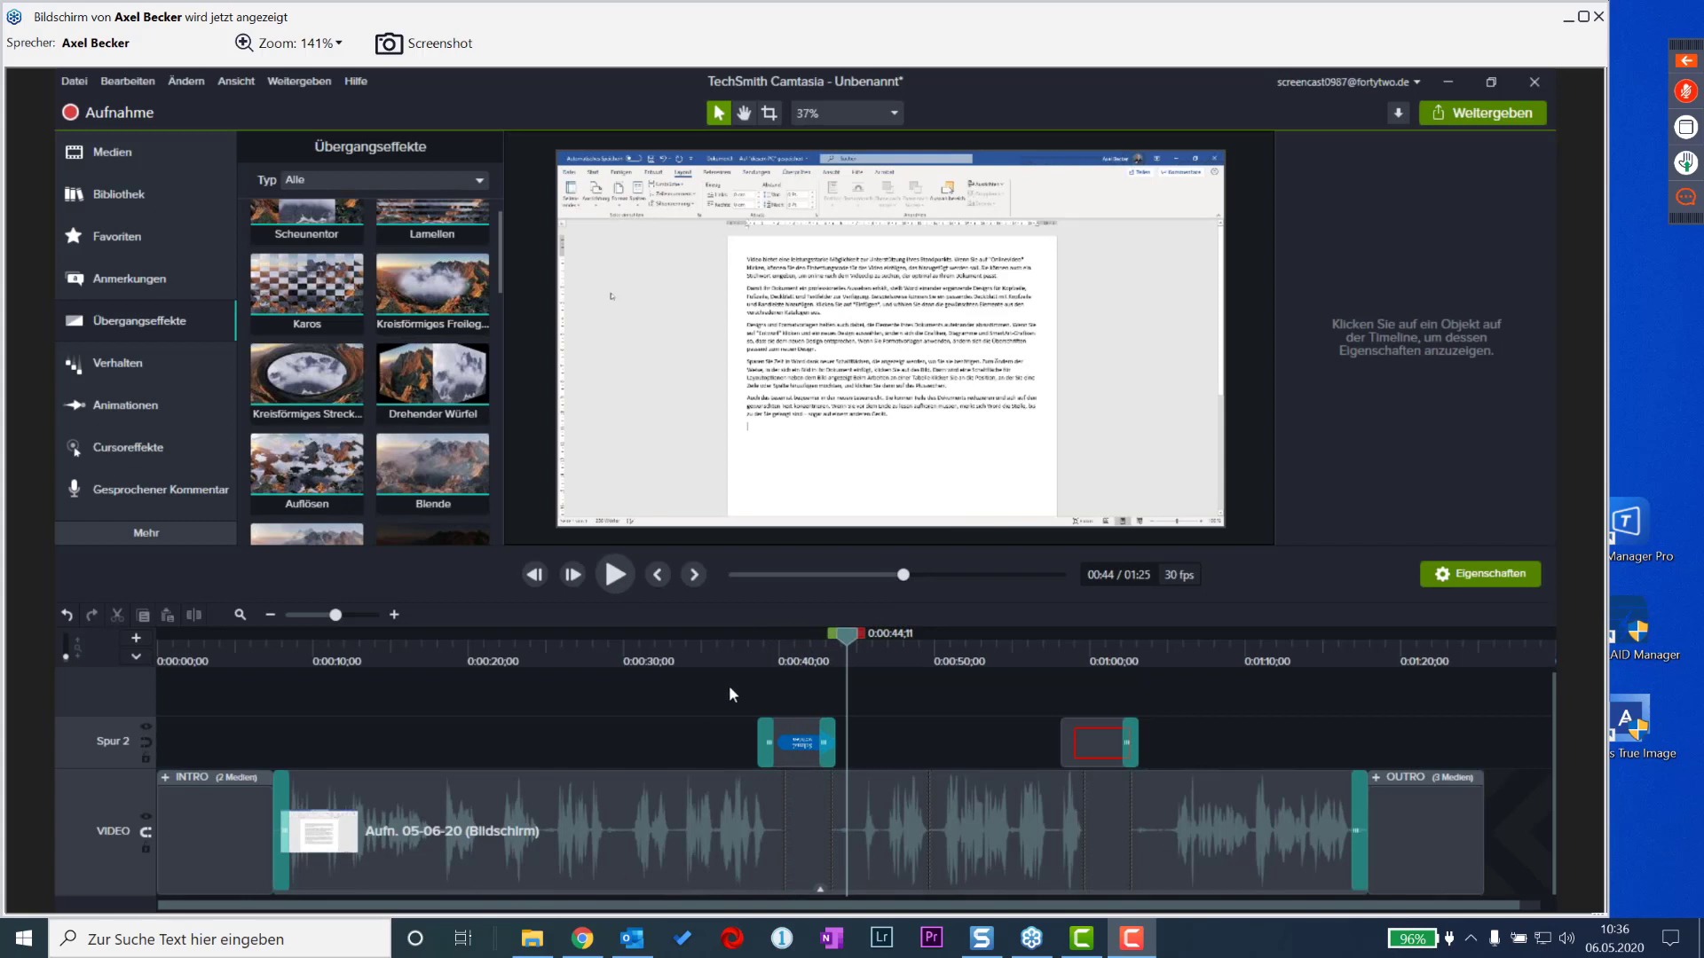
left_click_drag(375, 646, 772, 662)
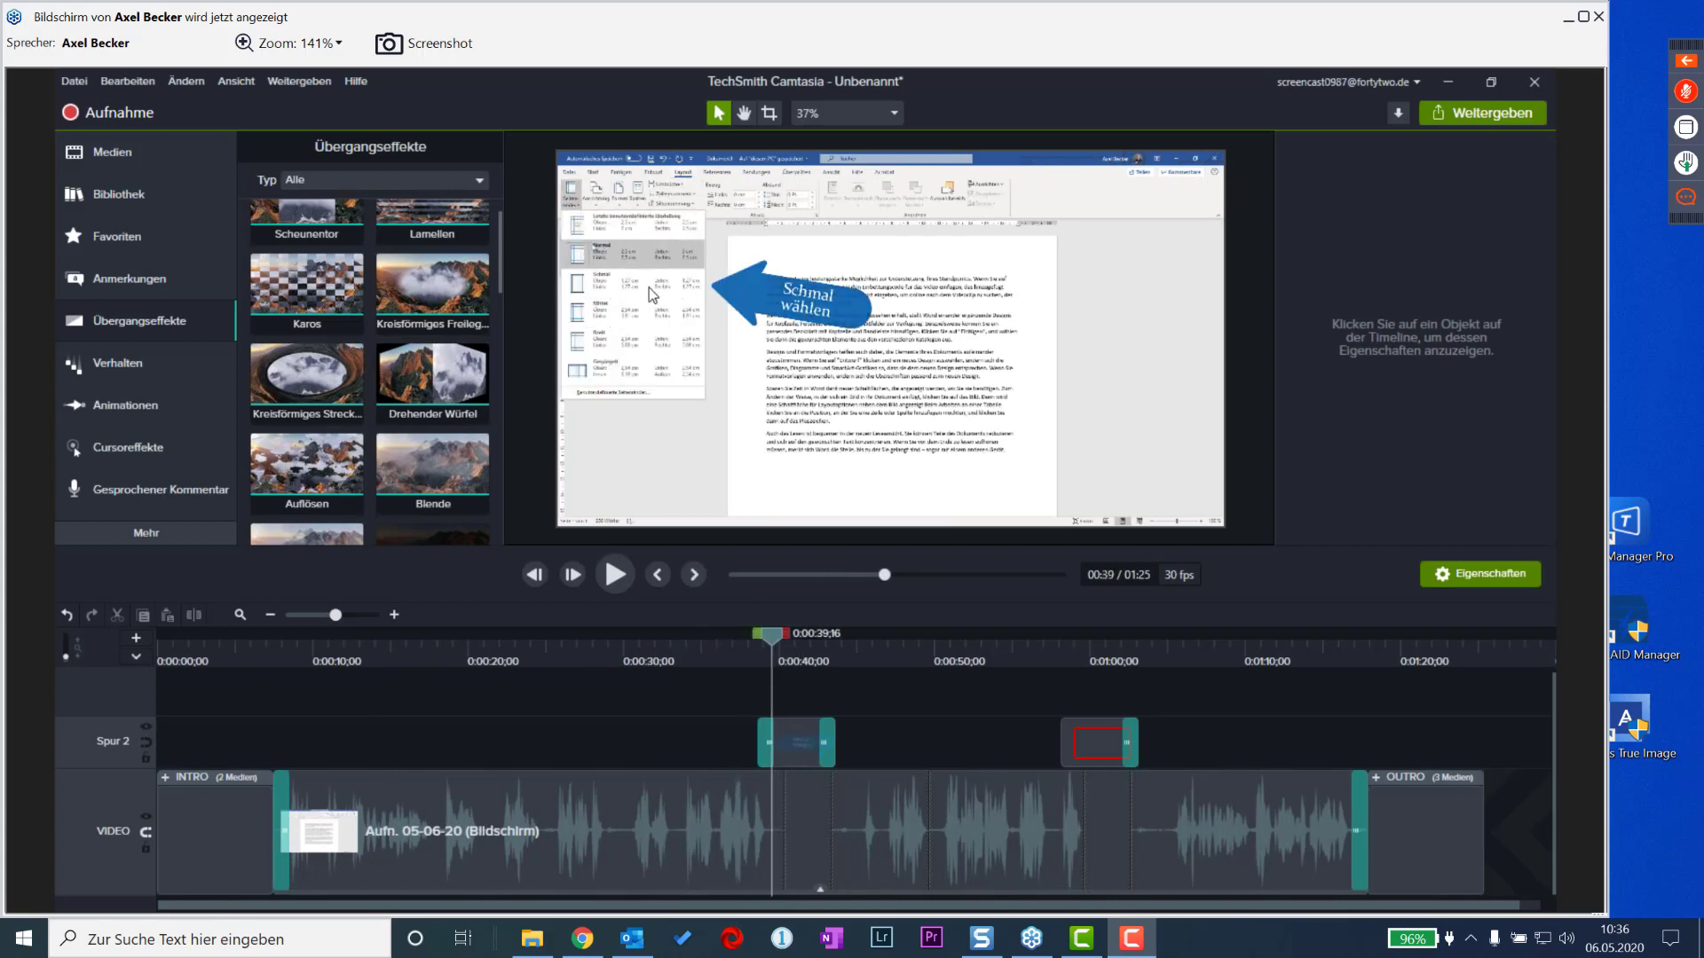
left_click(1079, 648)
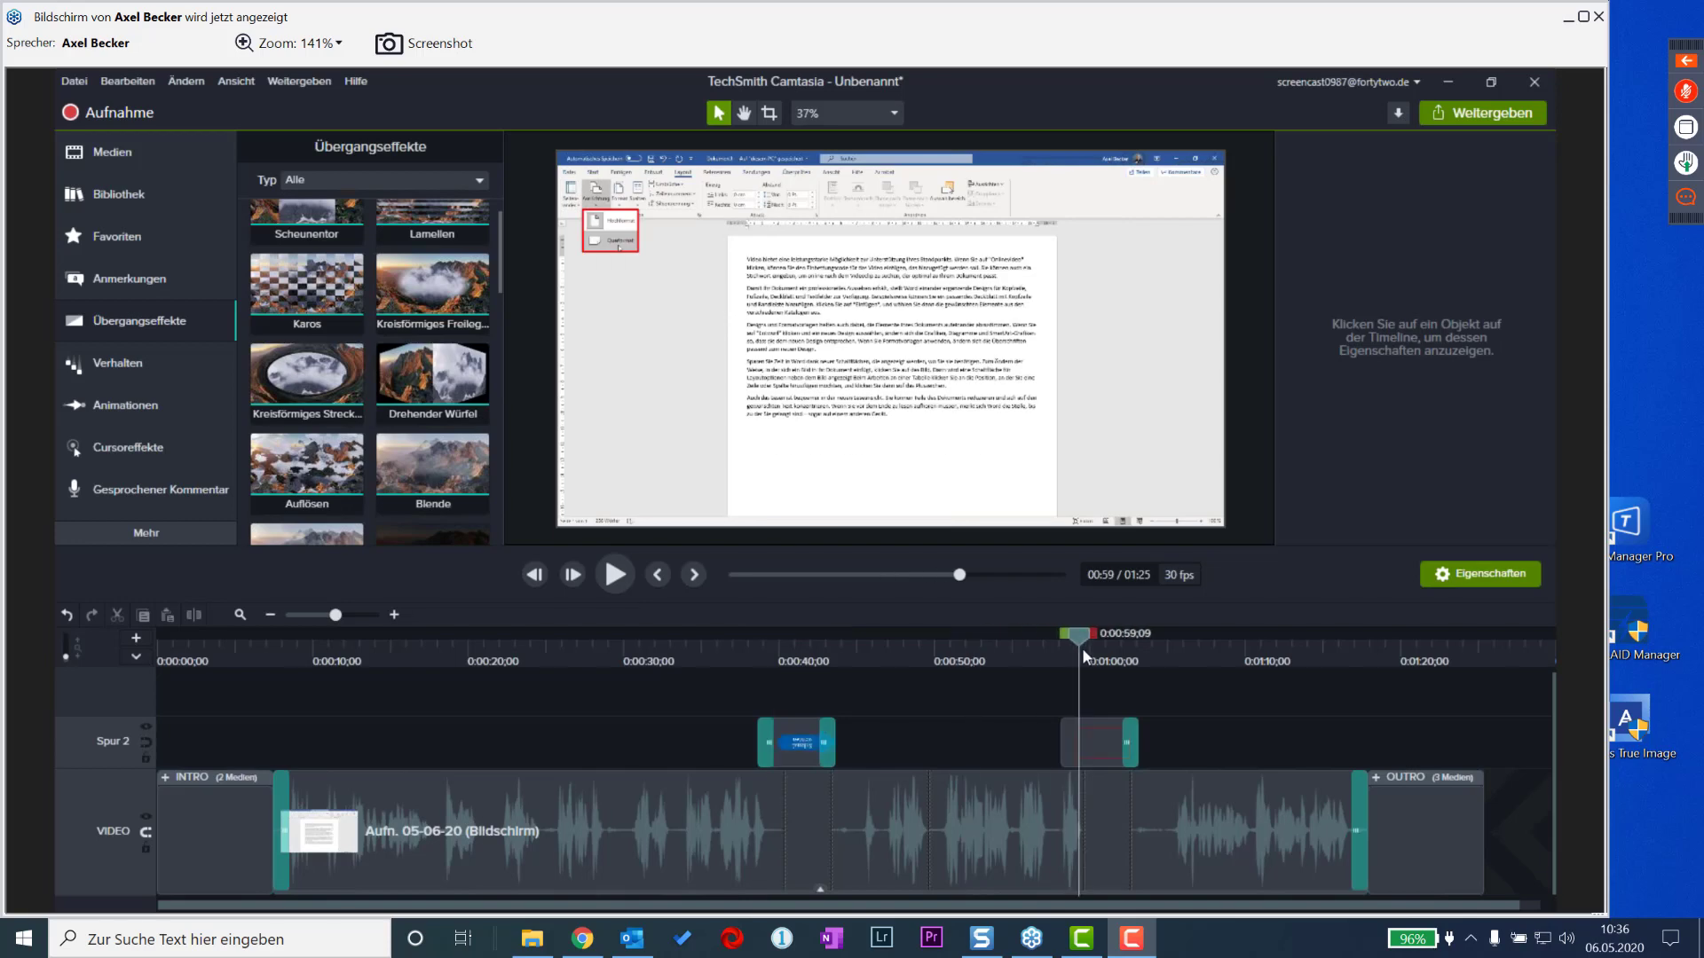
left_click_drag(1083, 655, 680, 698)
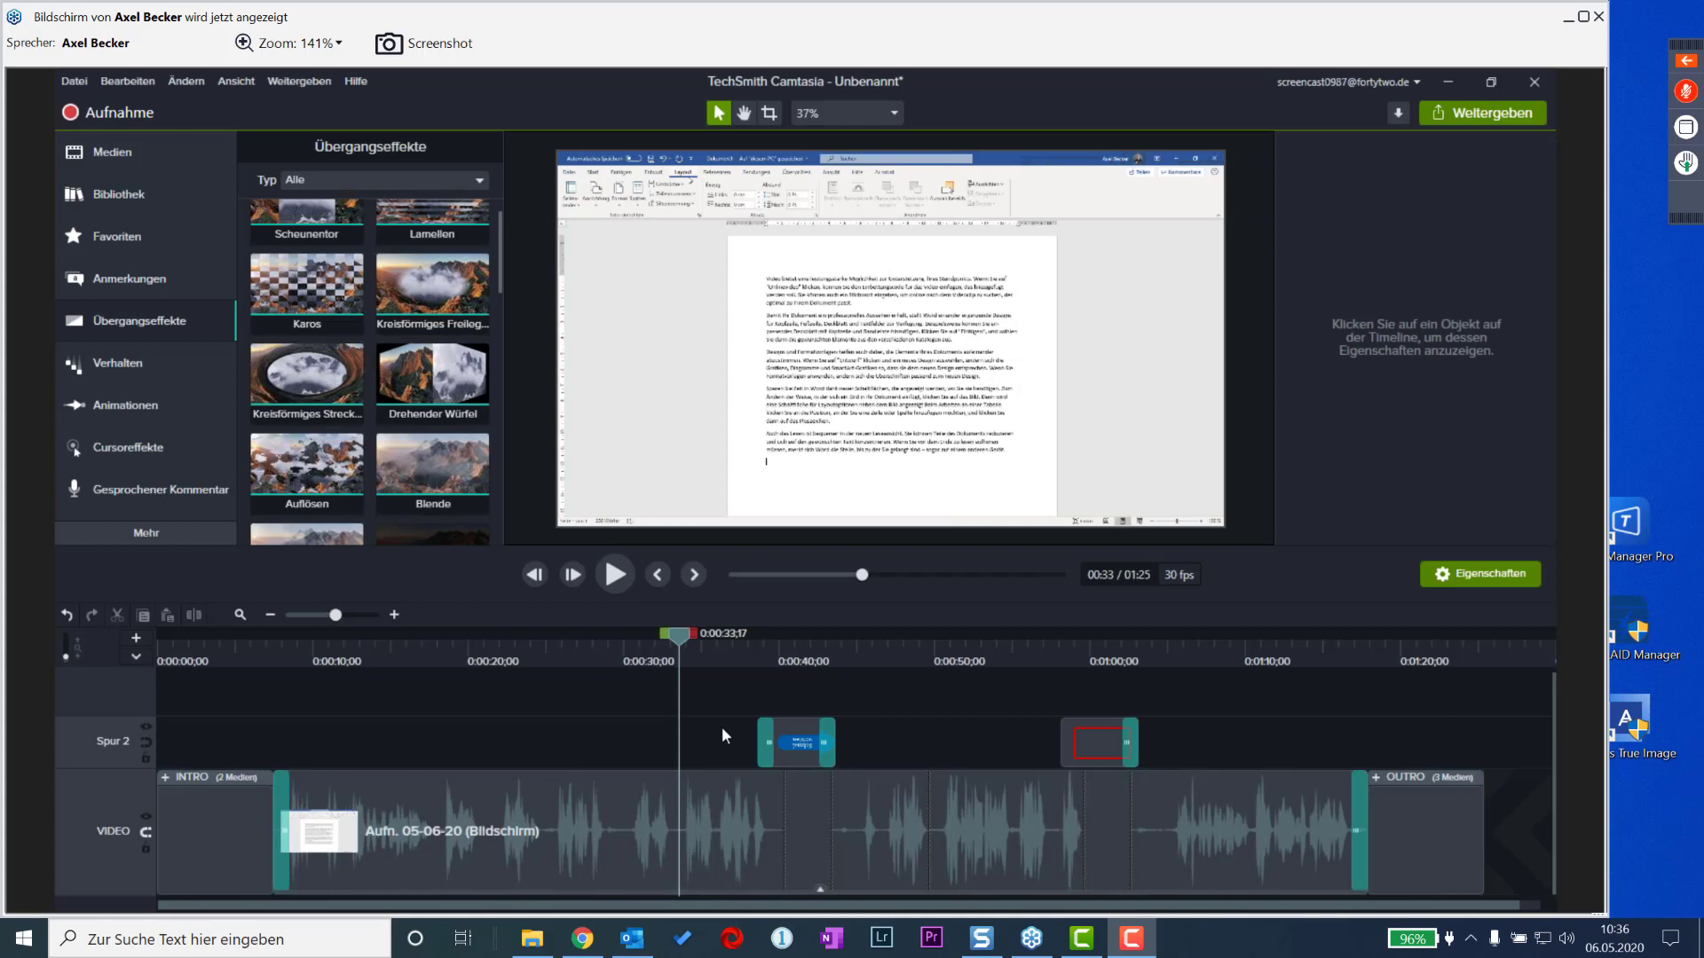
- Group the arrow callout, the red sketch rectangle and the screen recording into a single clip
left_click_drag(719, 730, 1124, 822)
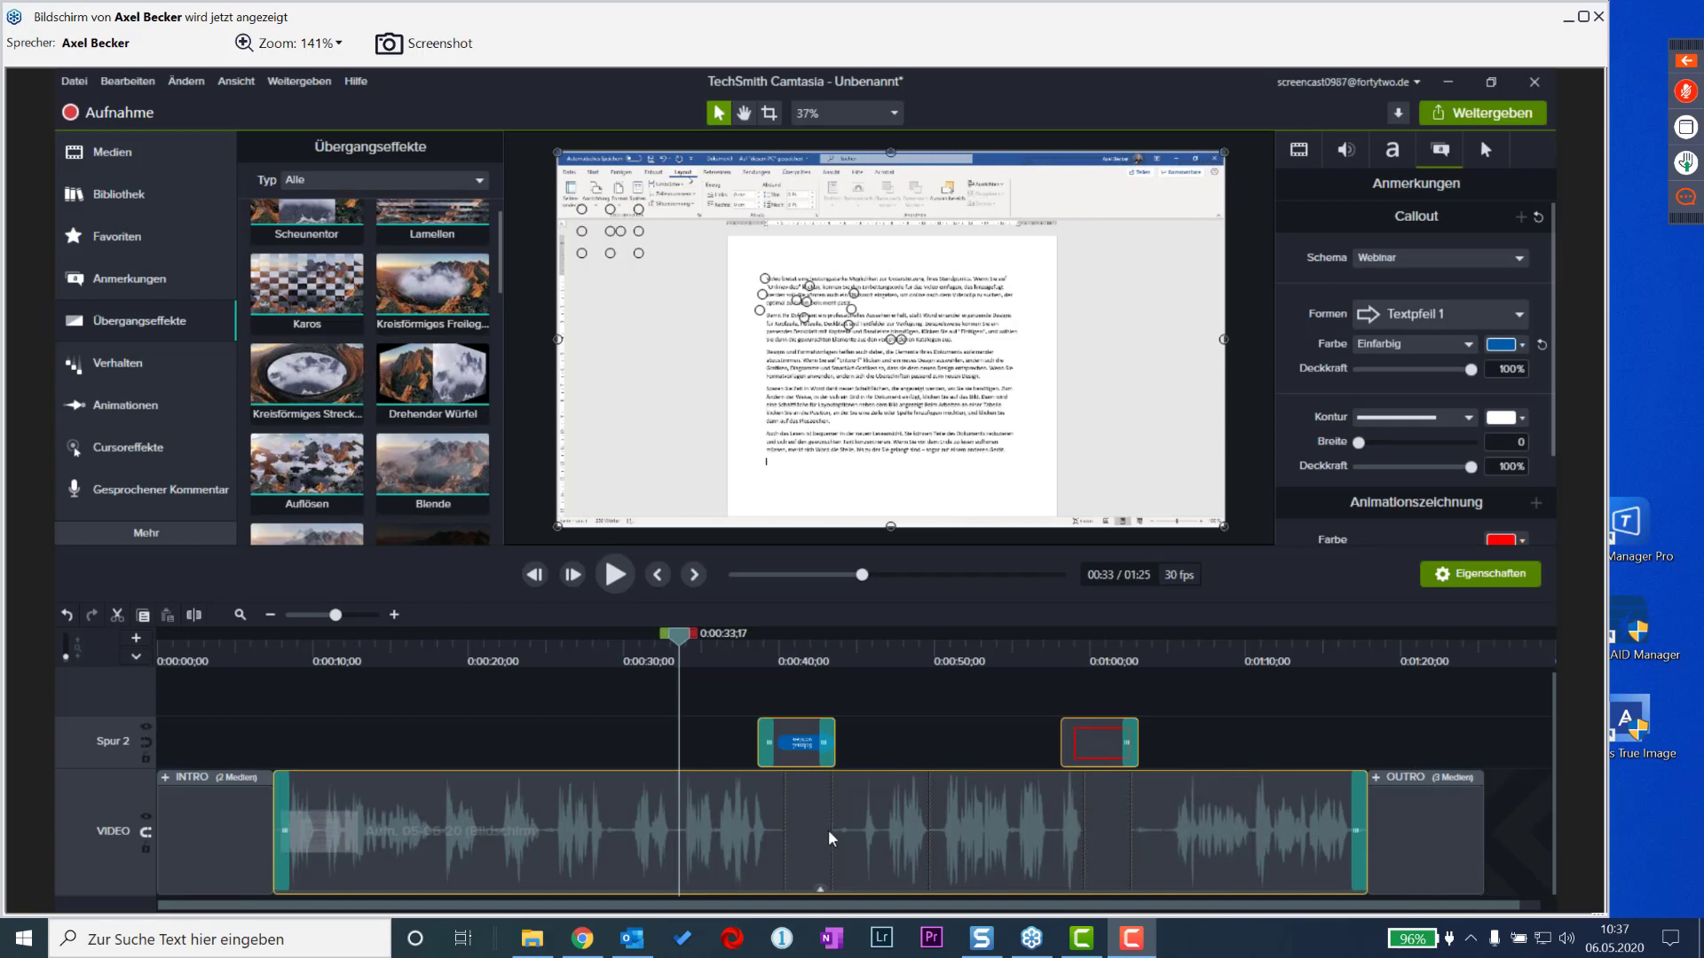
right_click(766, 806)
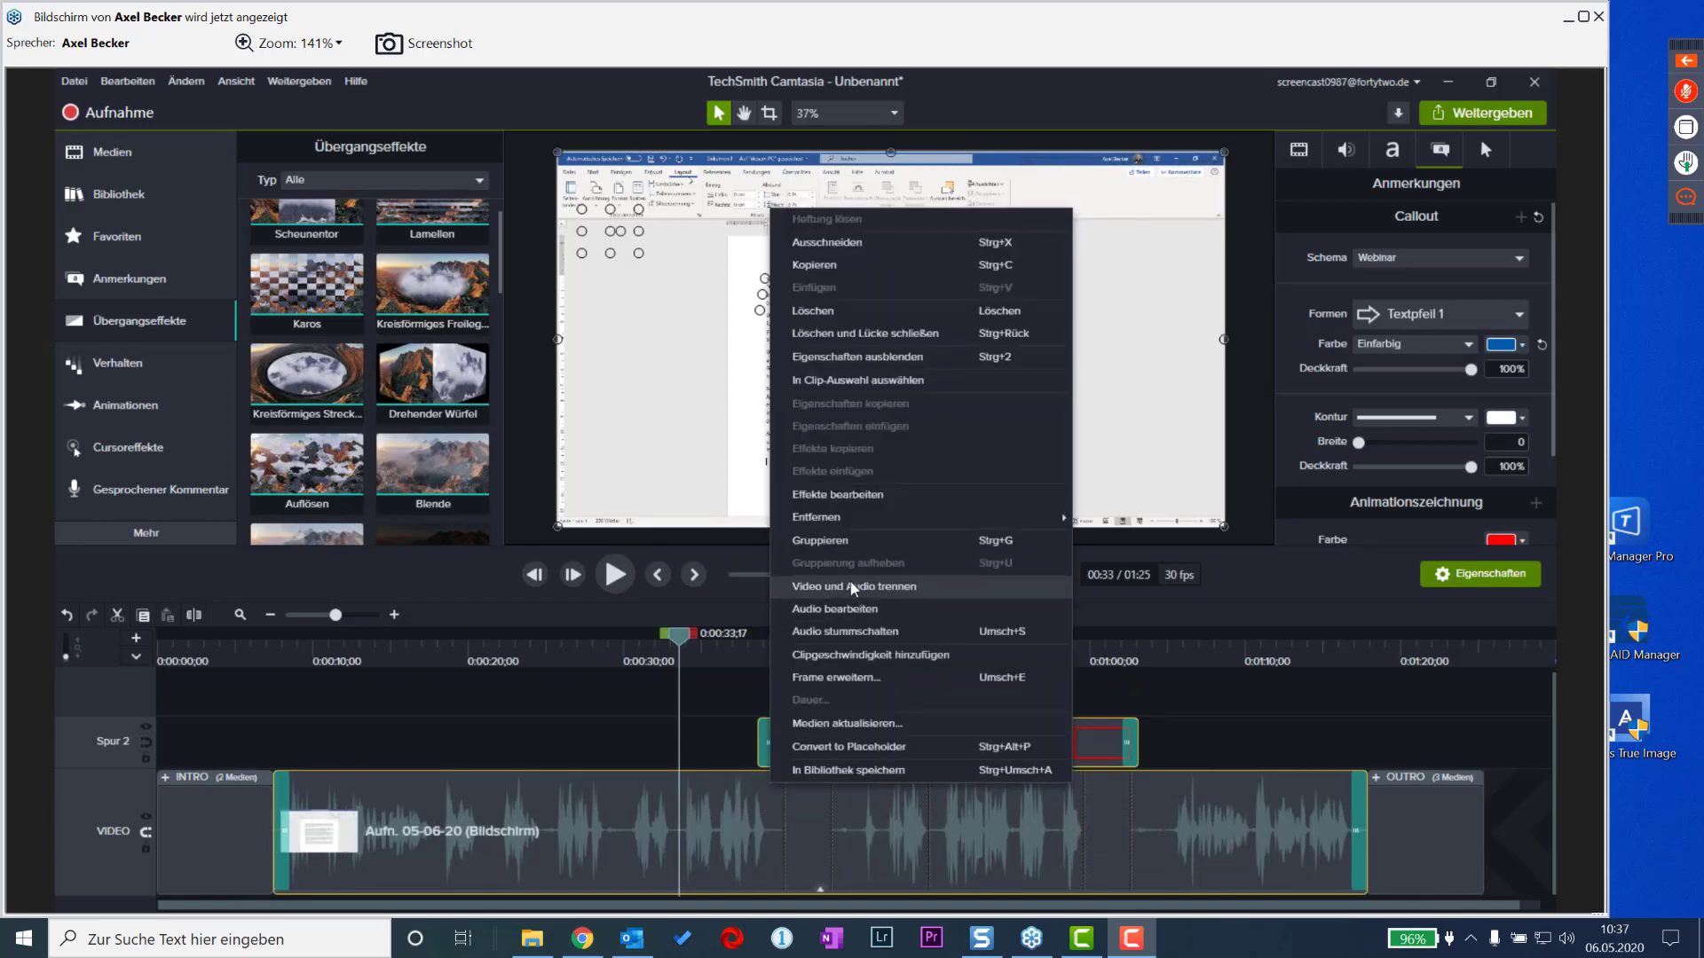
left_click(853, 540)
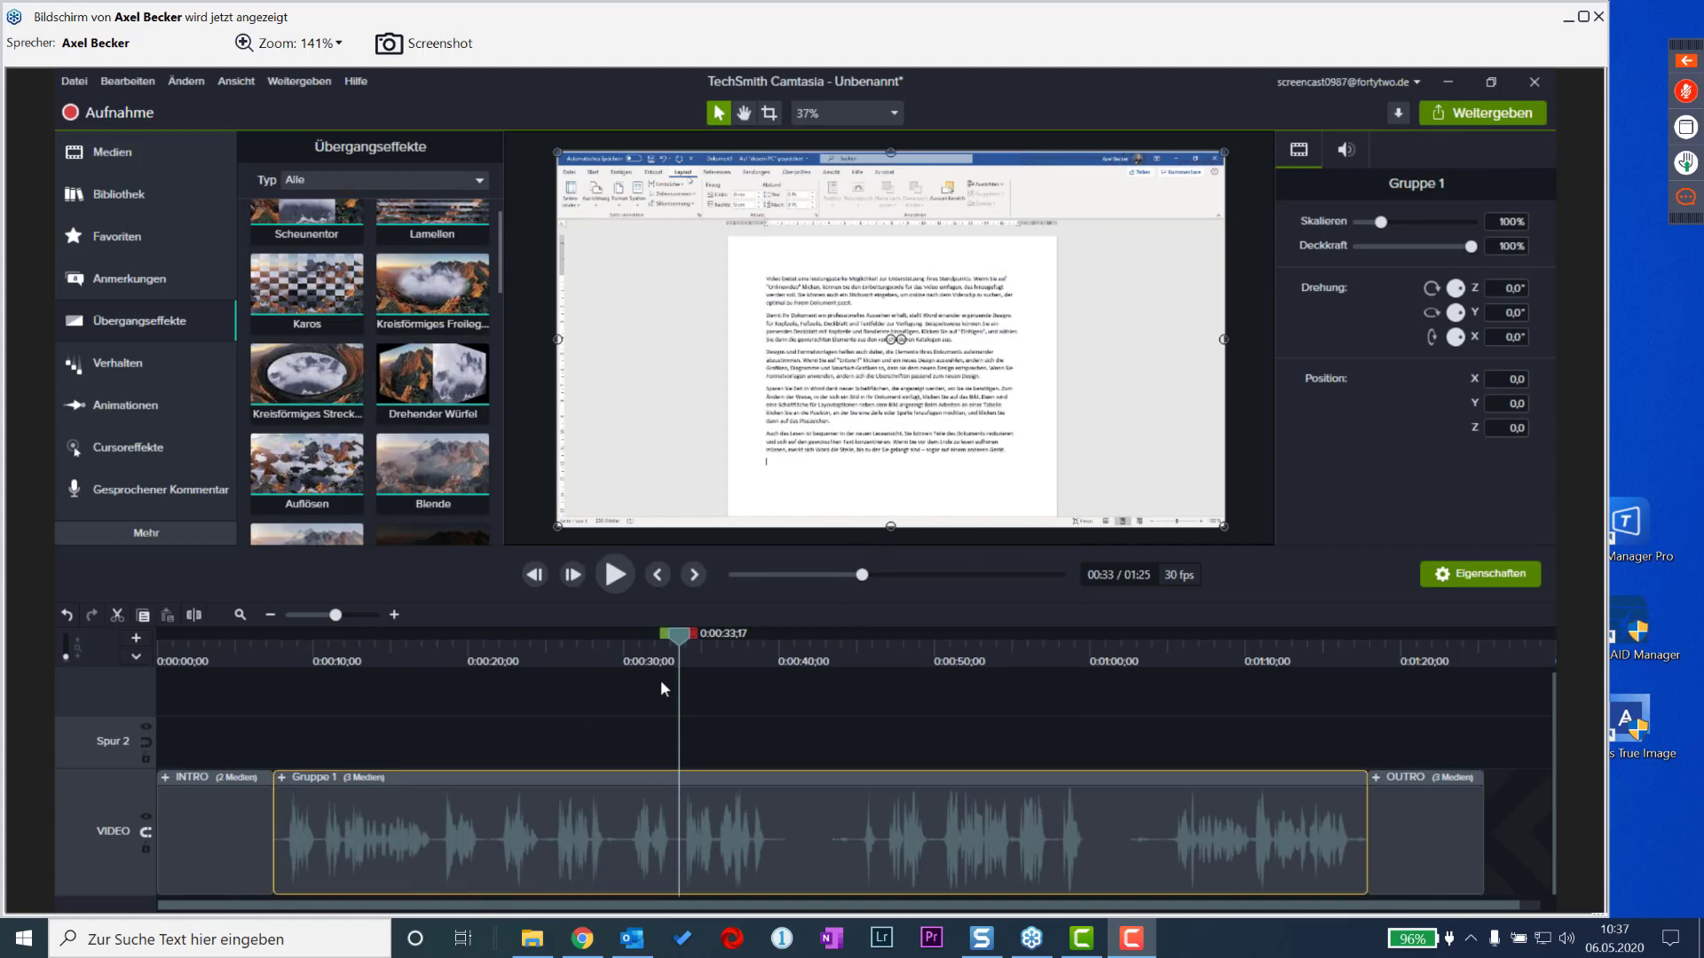
- Add a 151% zoom animation onto the upper-left part of the Word window at 0:00:33;17 and play it back
left_click(126, 413)
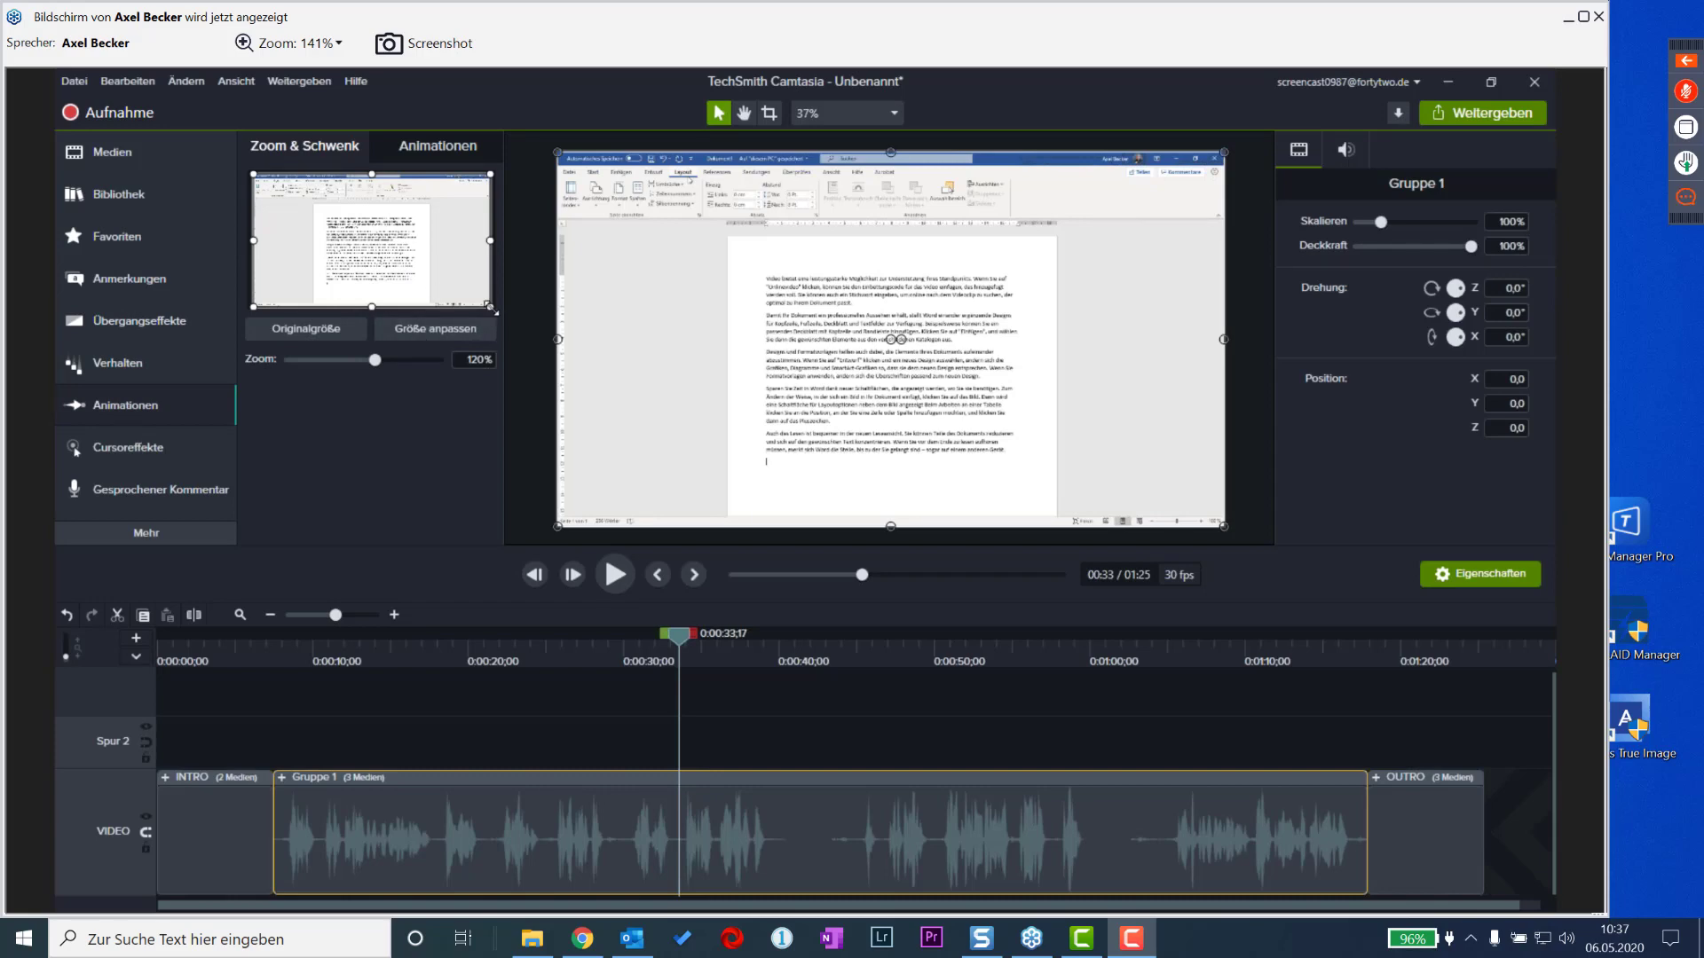
left_click_drag(491, 308, 443, 282)
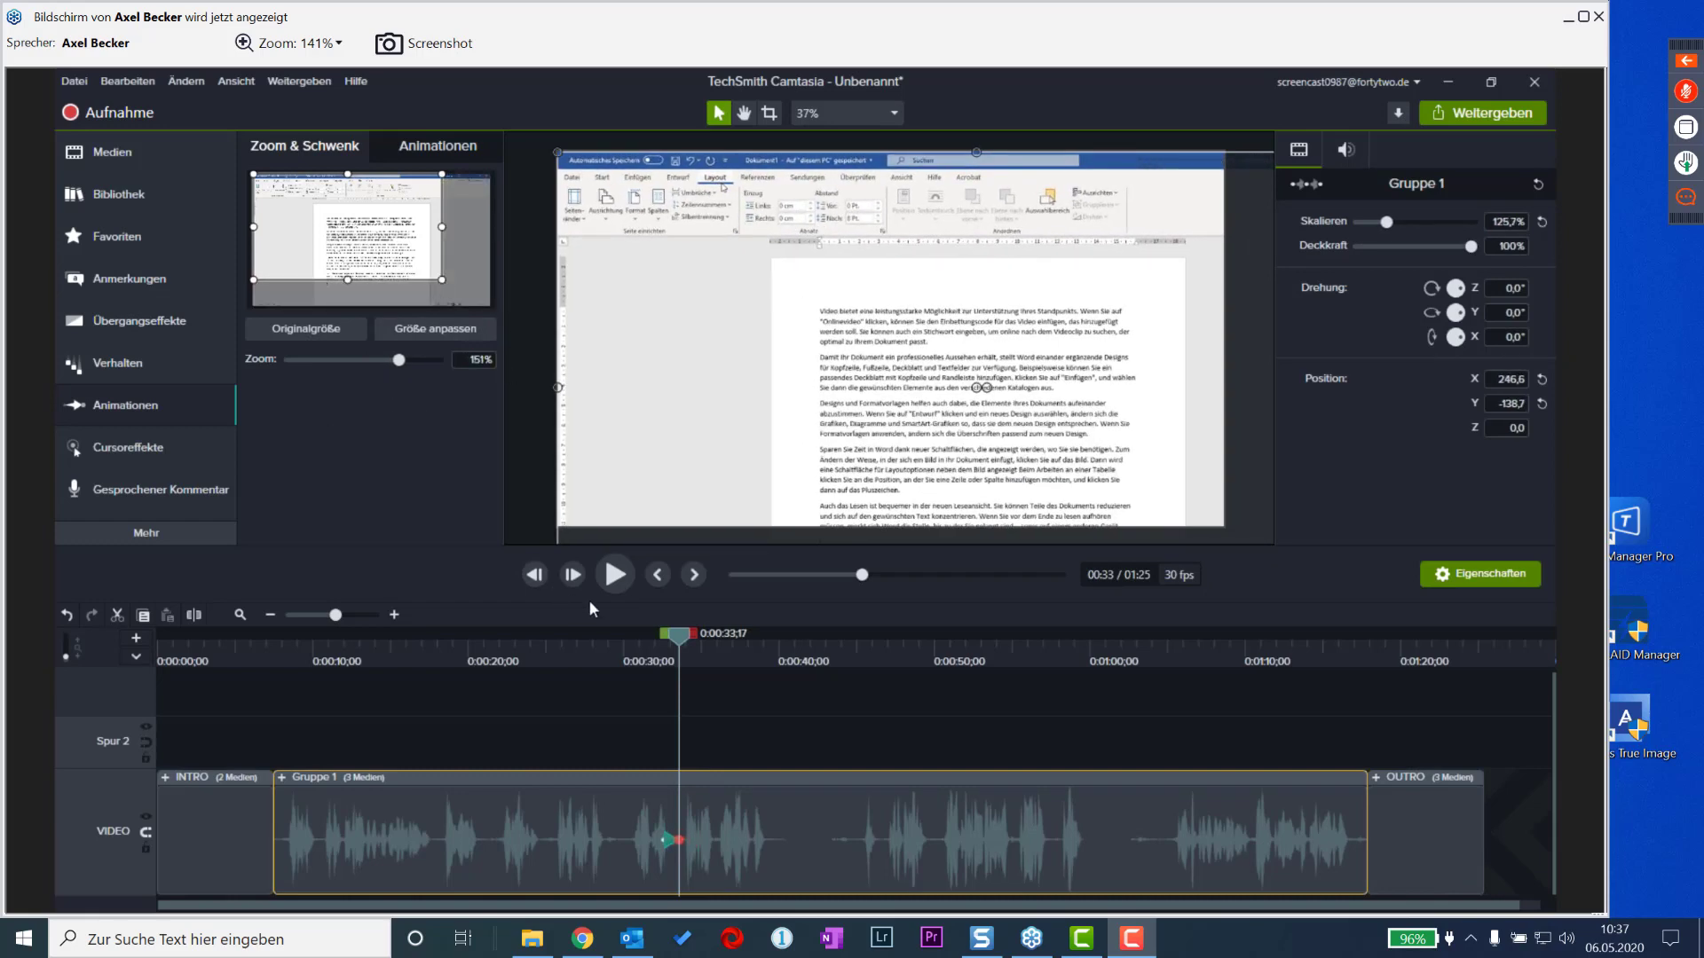
left_click(653, 656)
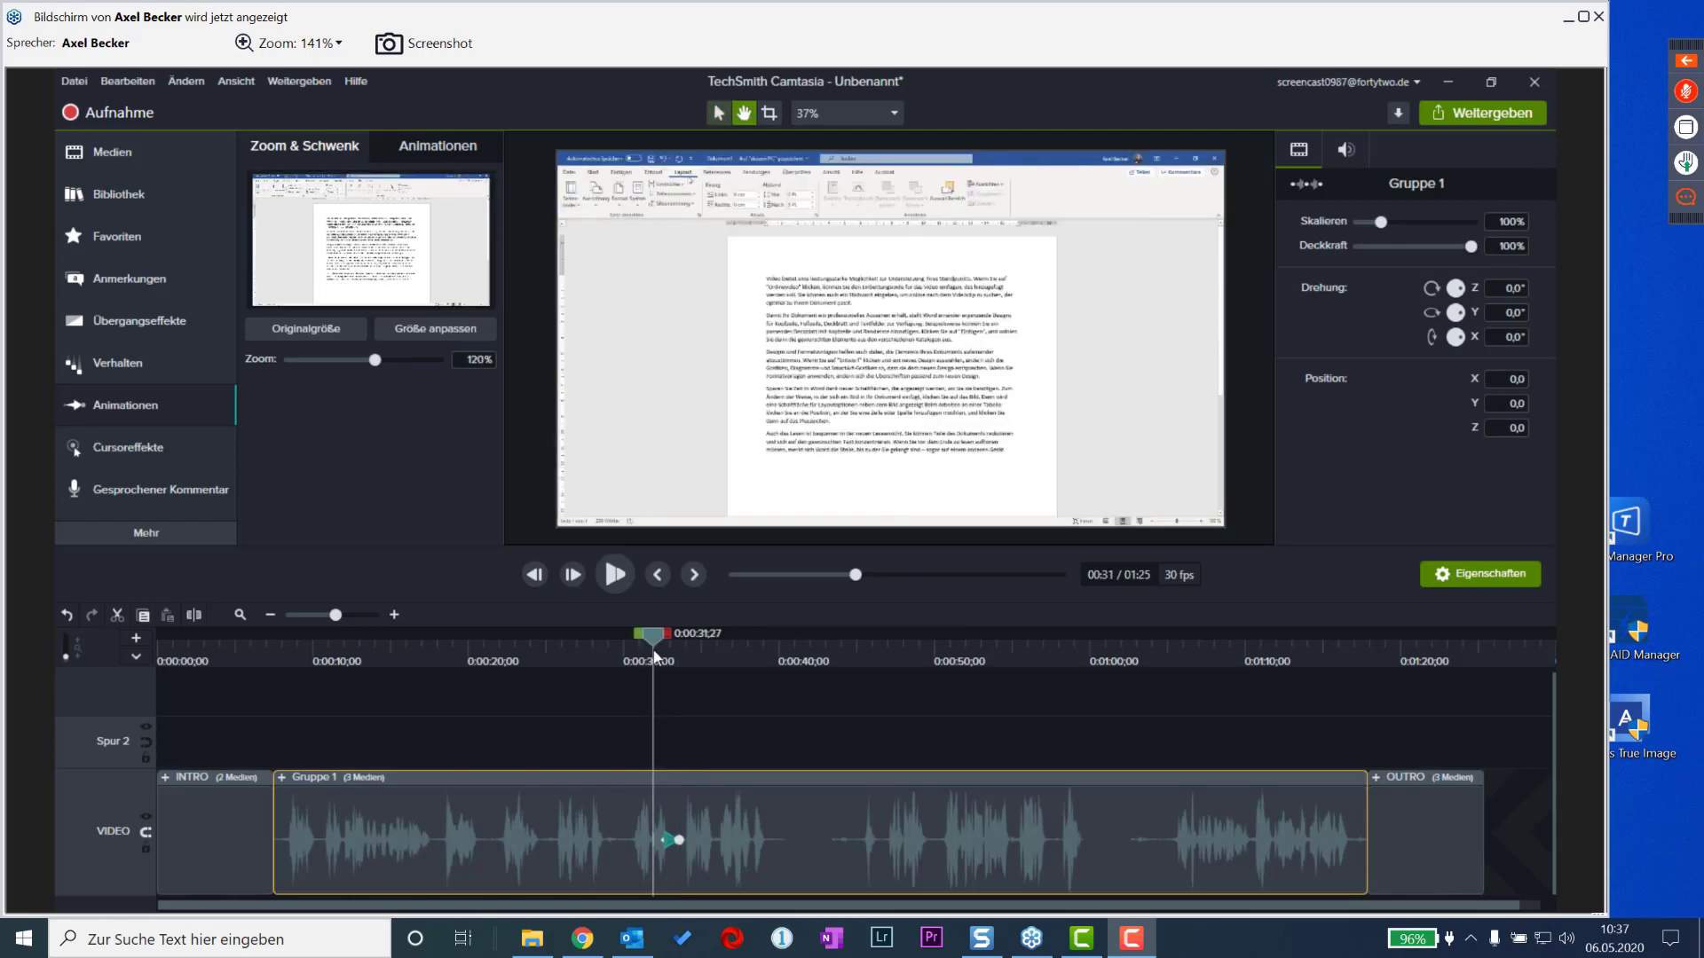
key("space")
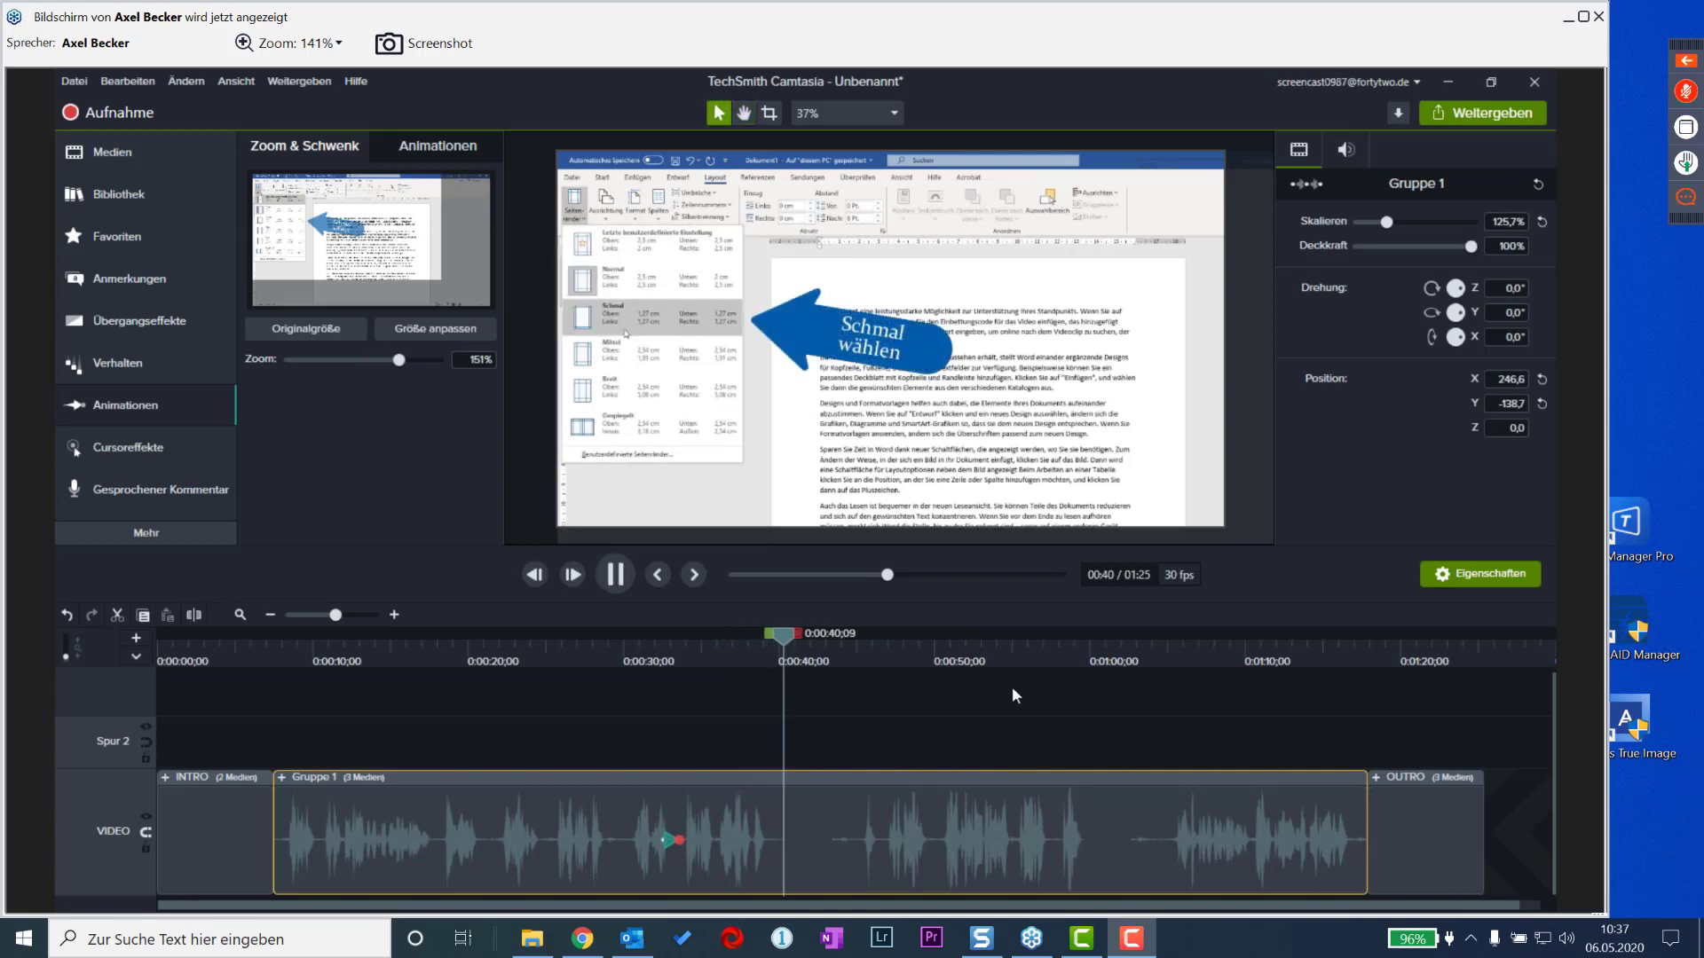
key("space")
- Add an animation at 0:00:45;01 that scales the group back to fit the canvas, and fine-tune its timing around that mark
left_click_drag(777, 645, 857, 661)
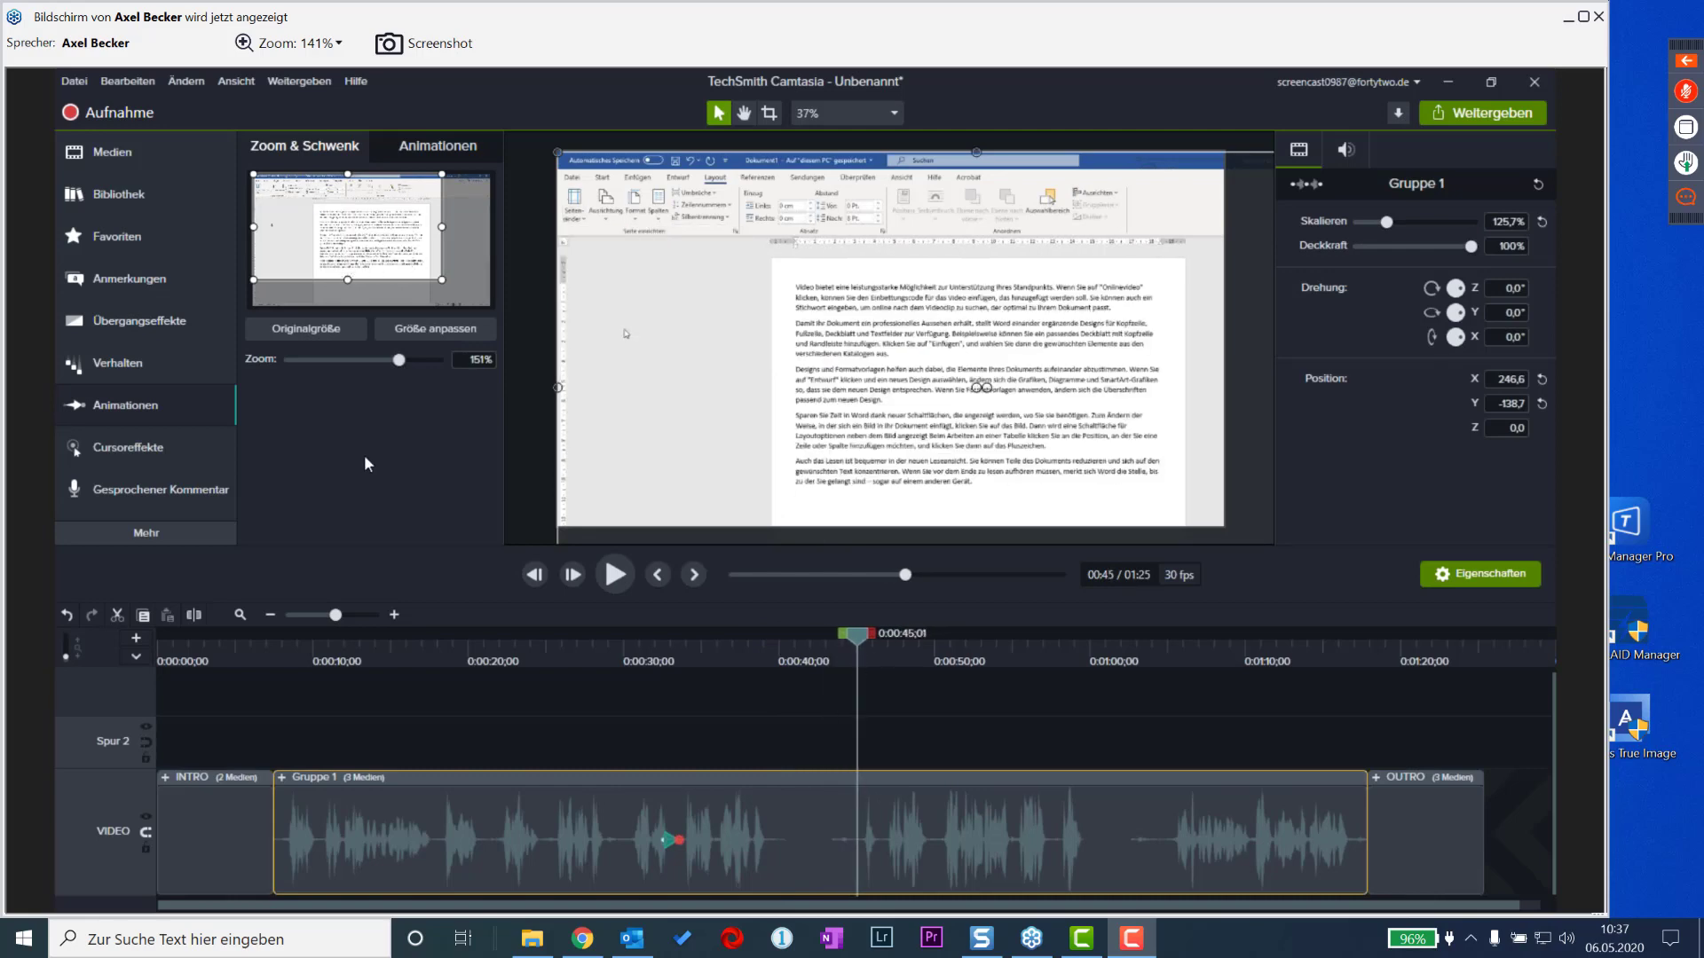
left_click(433, 328)
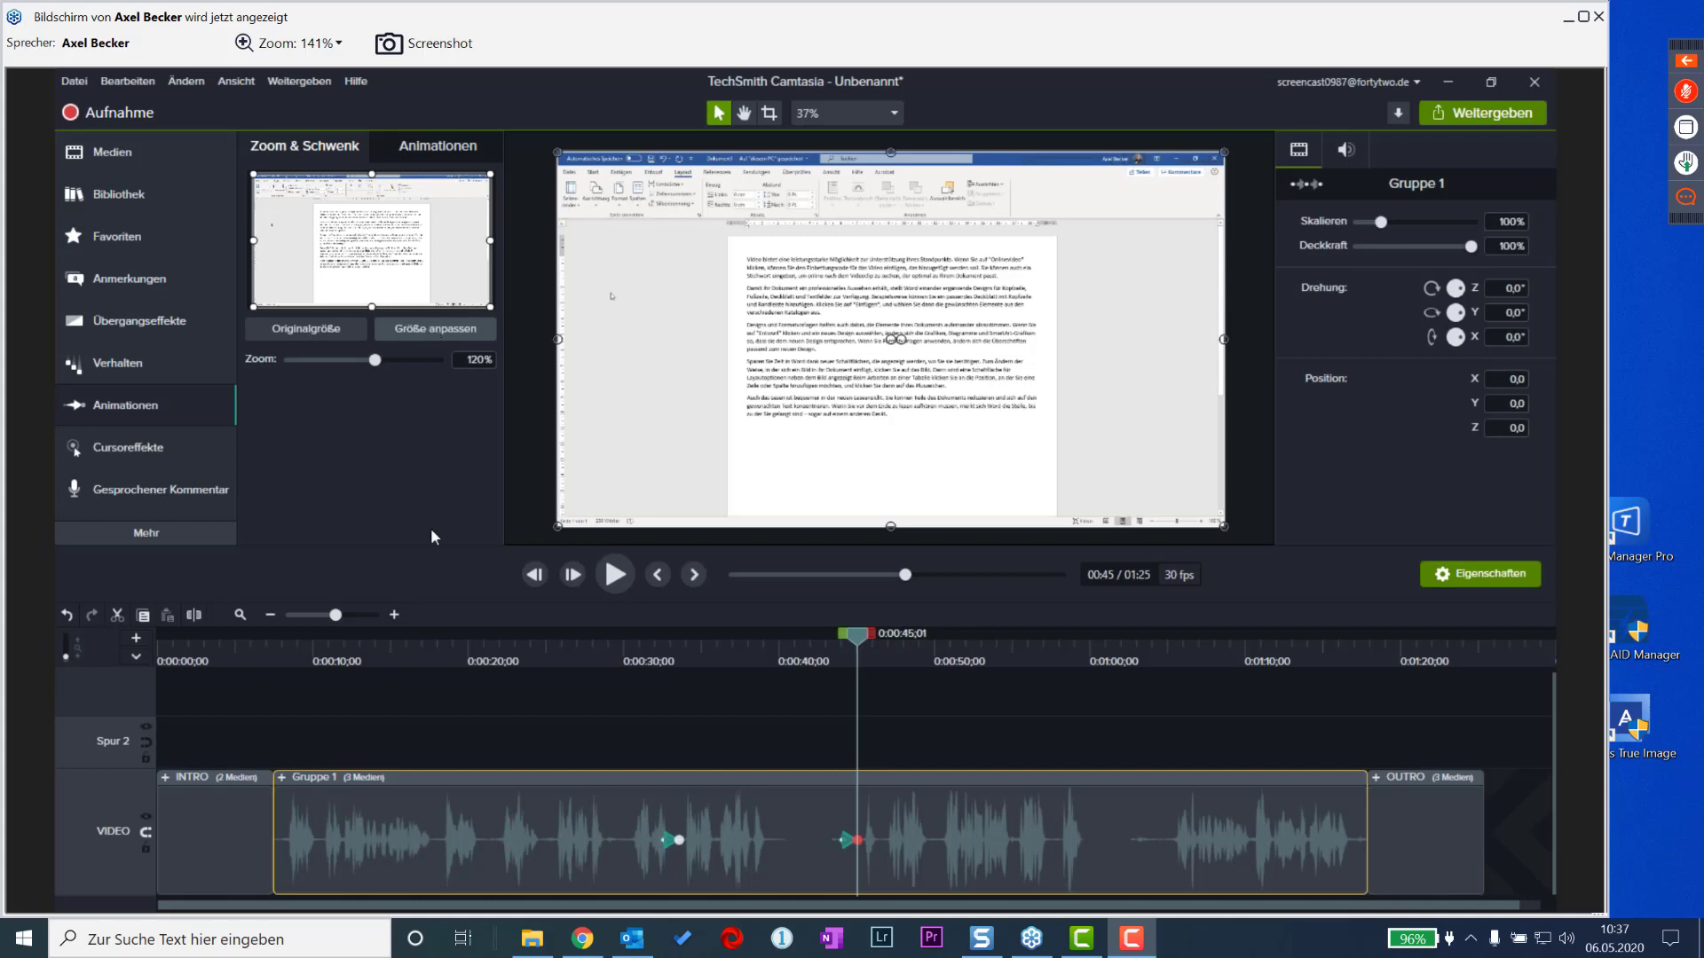
left_click_drag(851, 847, 872, 841)
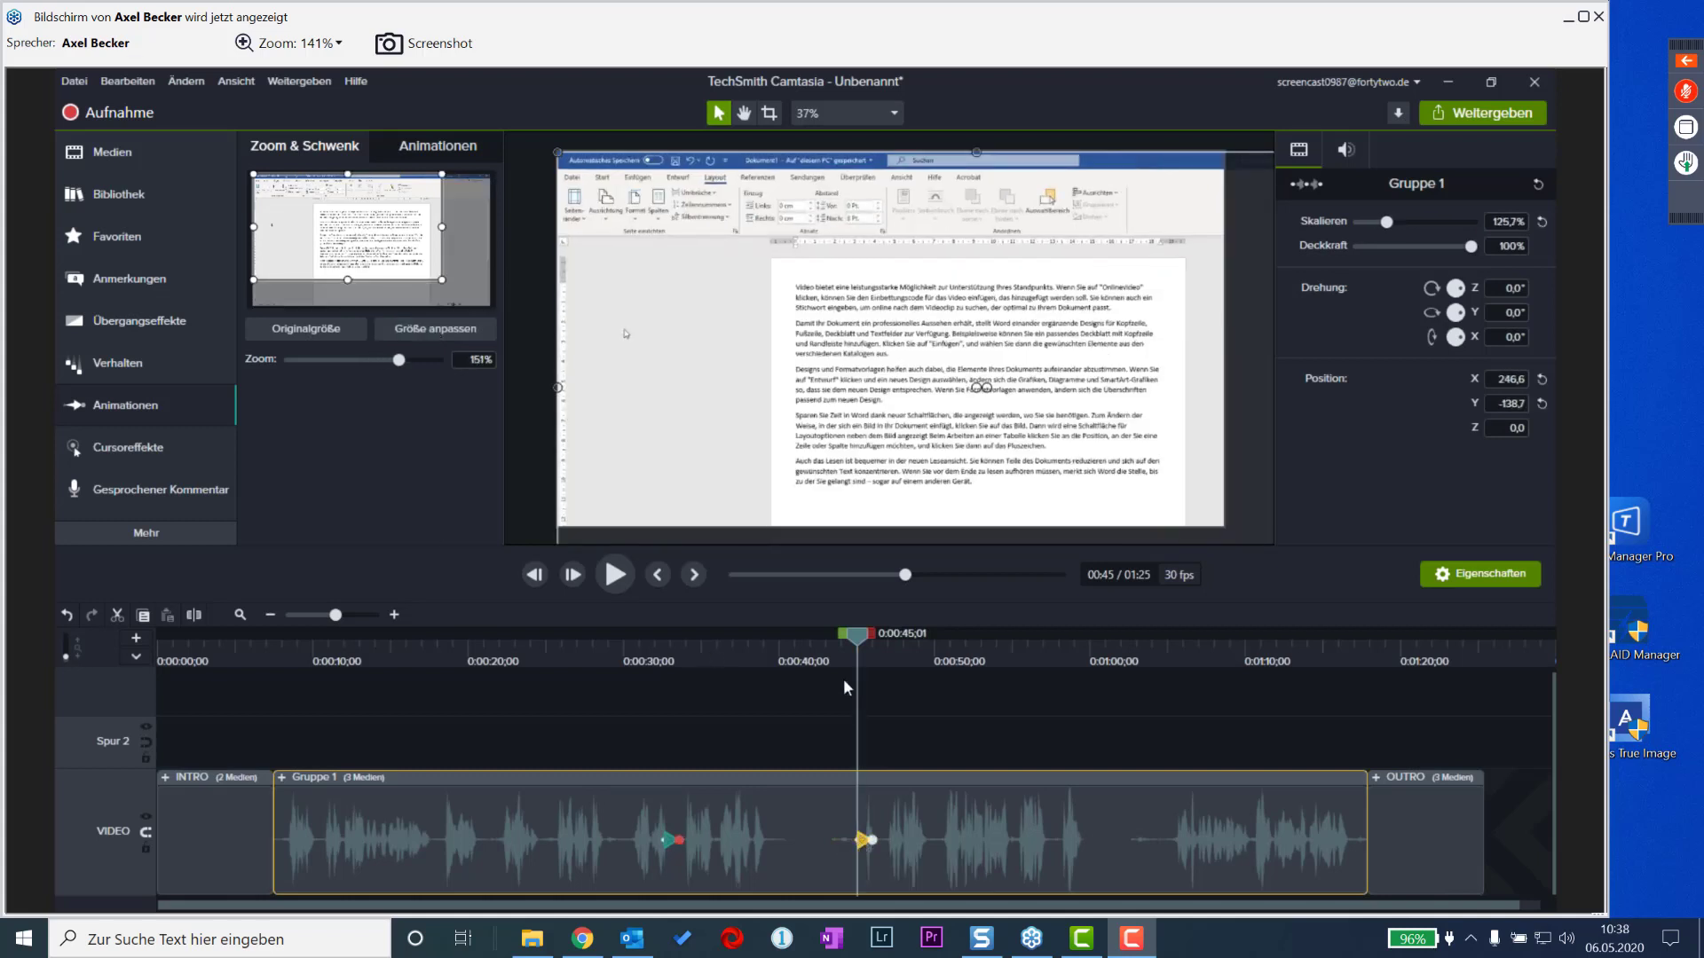
left_click(393, 614)
left_click(393, 614)
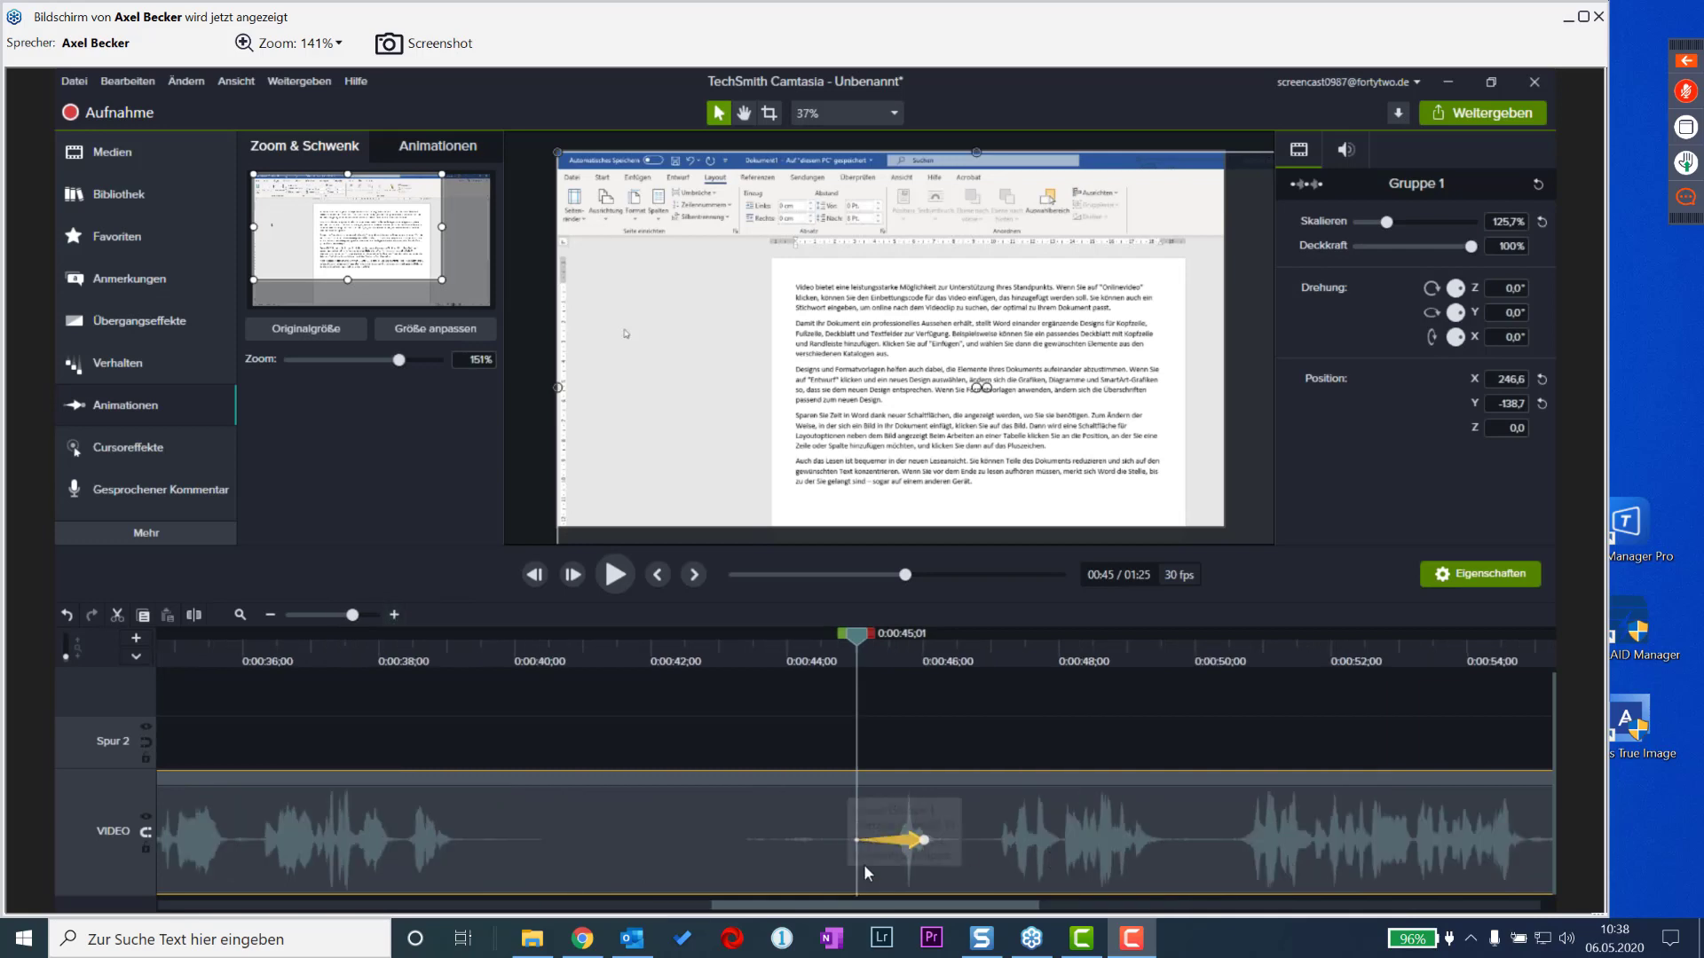
left_click_drag(905, 842, 879, 850)
- Play back the zoom-out animation from about 0:00:44 to check its timing
left_click(803, 663)
key("space")
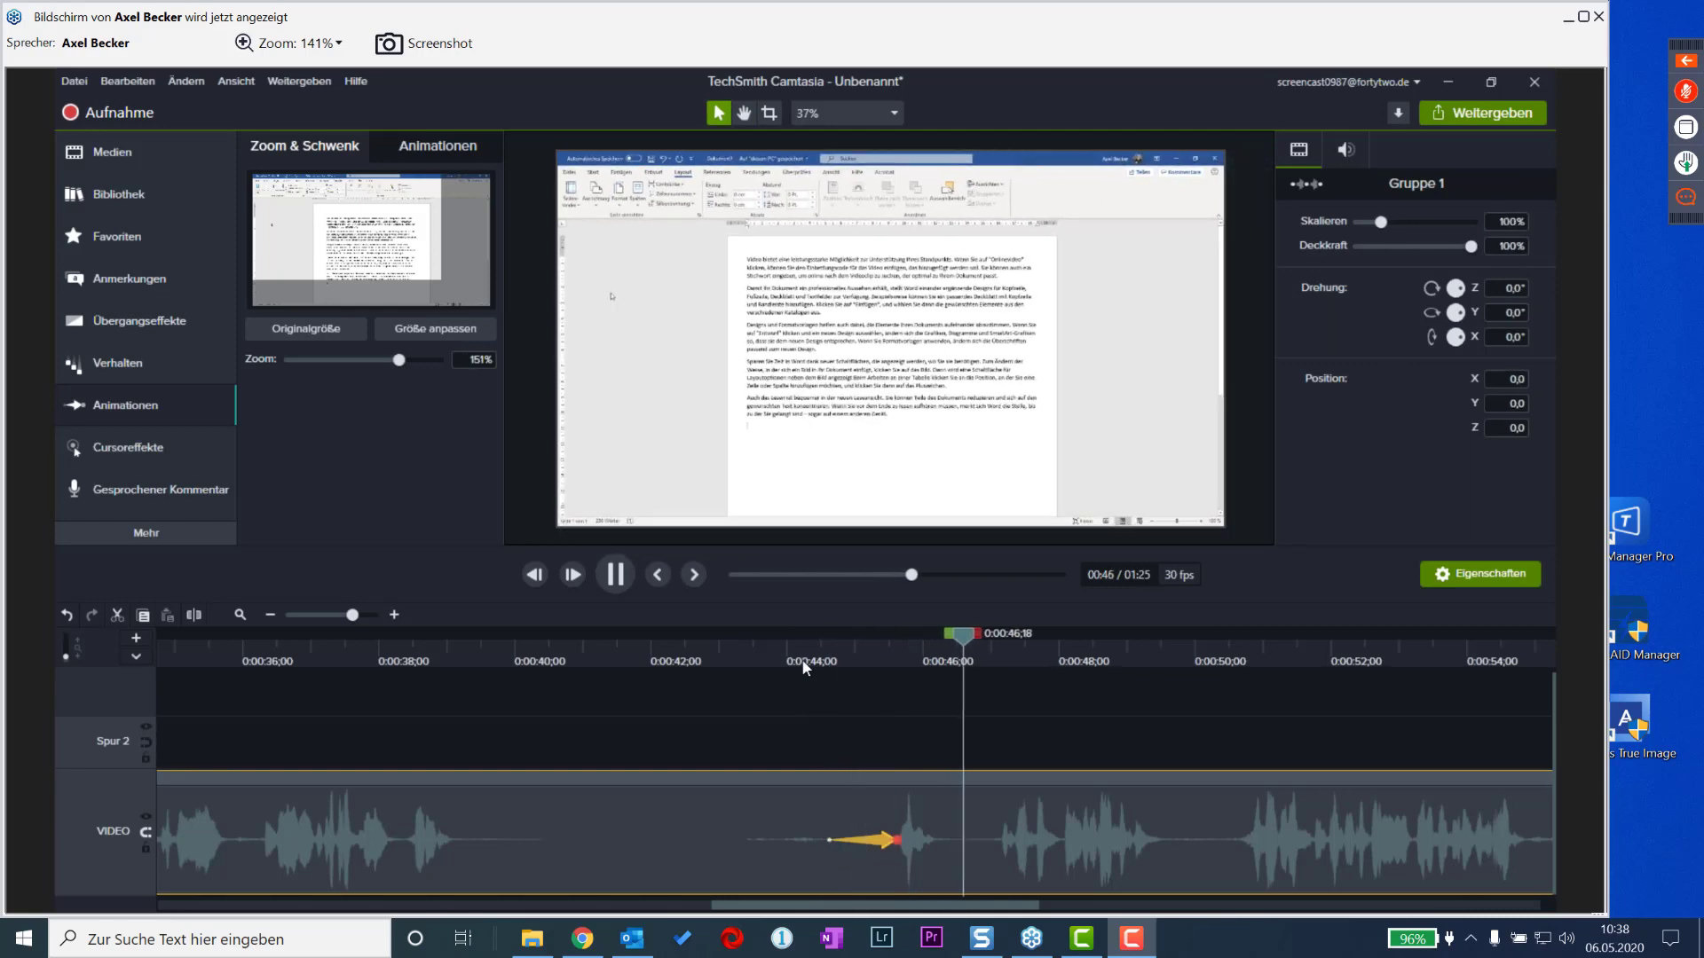
key("space")
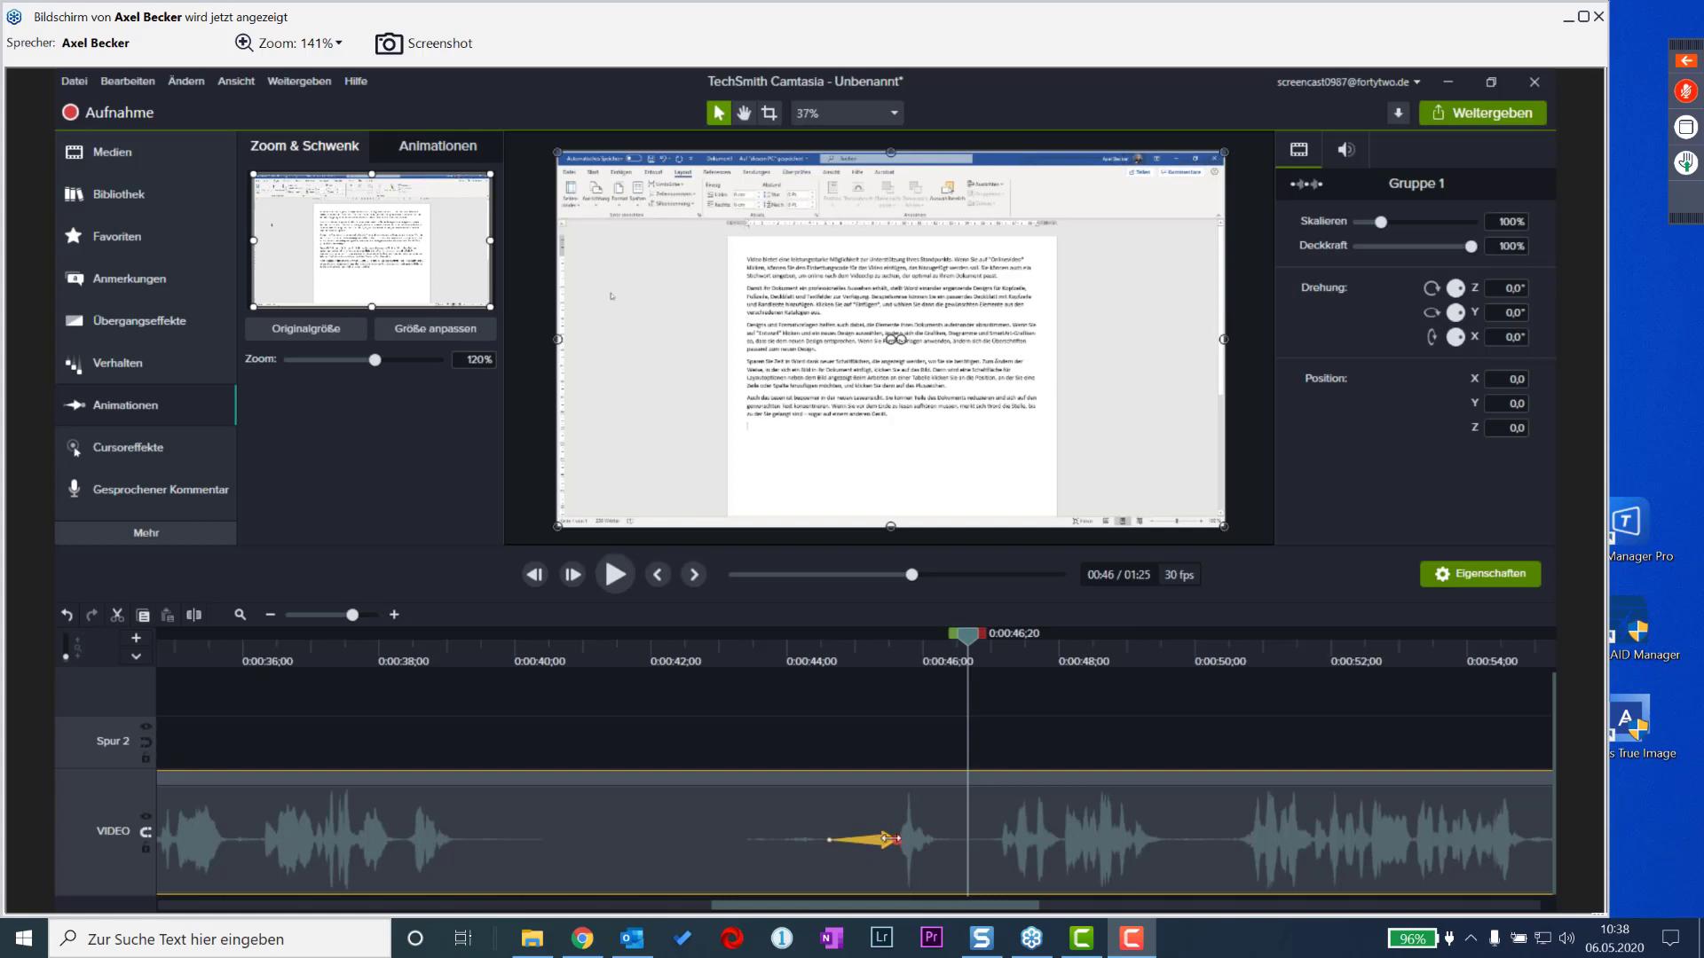
- Delete the zoom-out animation from the grouped clip and undo the deletion
key("Delete")
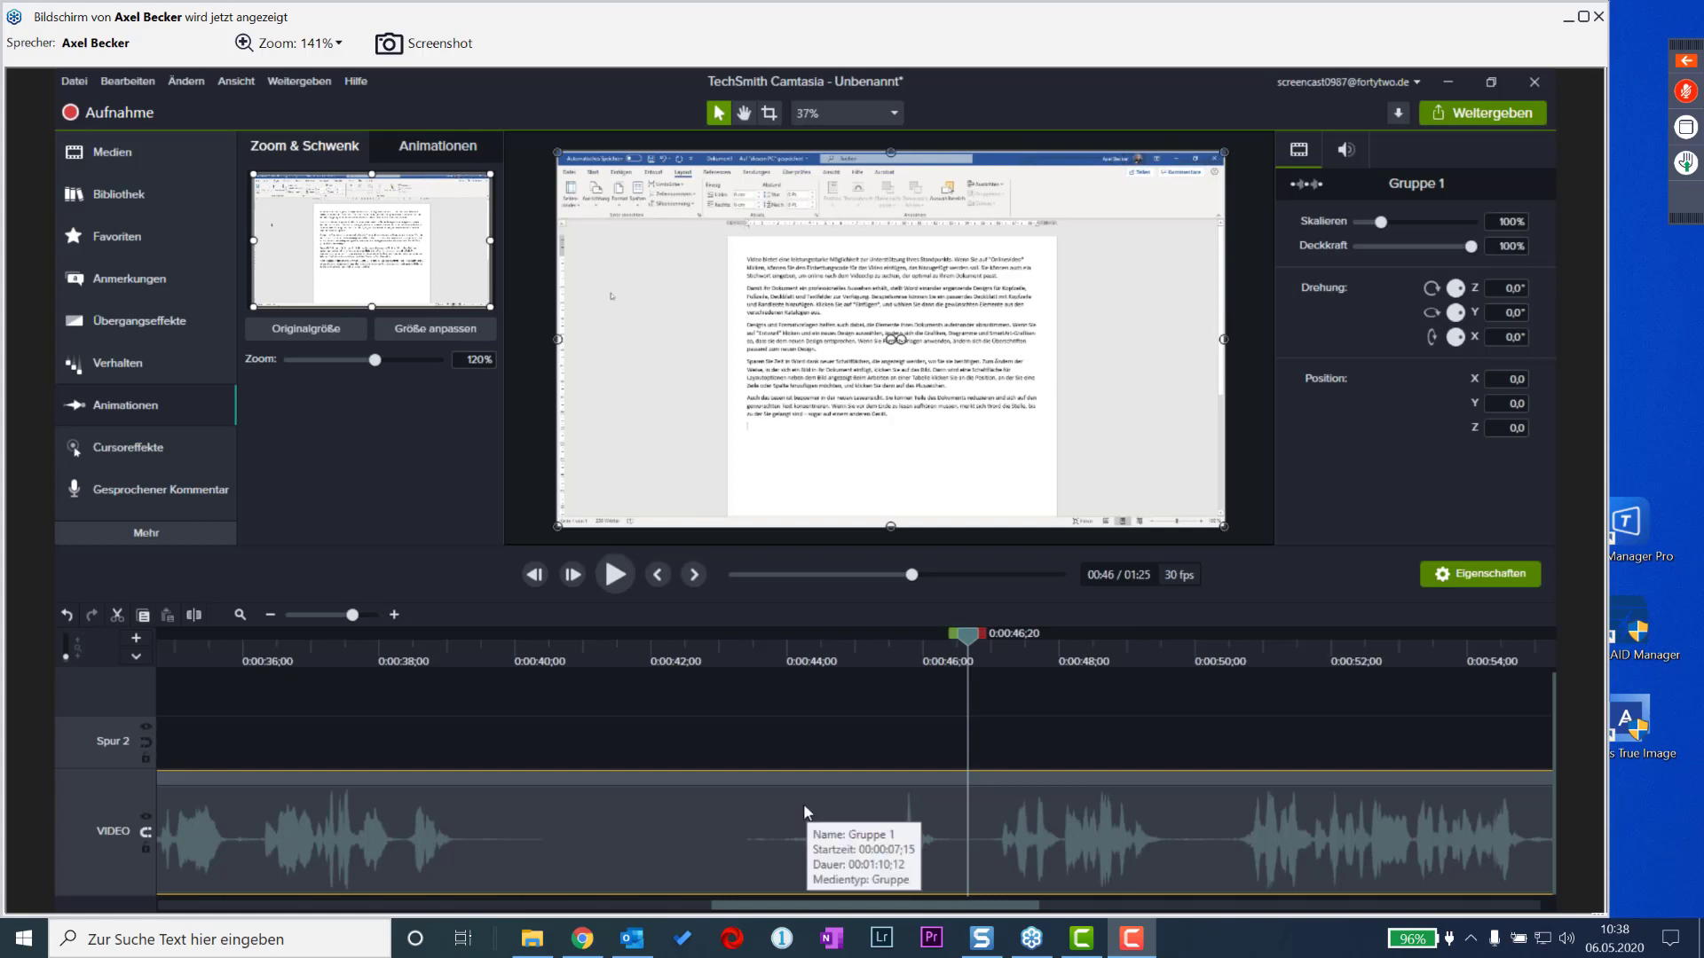
key("ctrl+z")
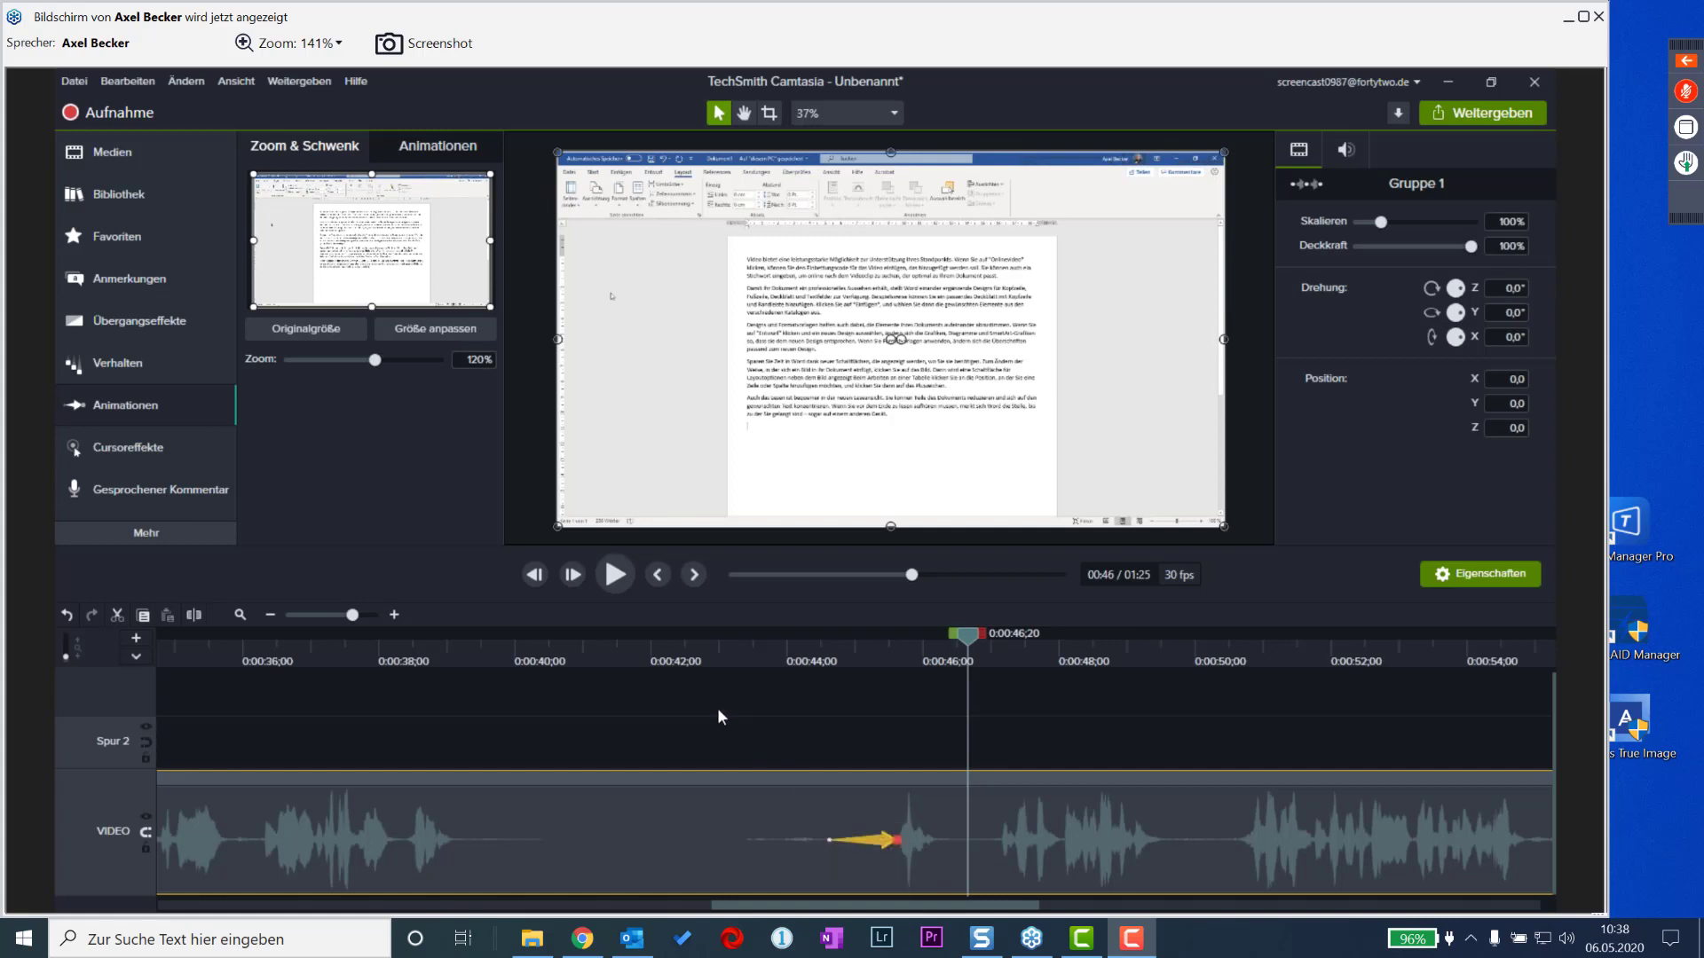
- Expand the group on the timeline and select the red sketch rectangle inside it at 0:01:00;12
key("ctrl+9")
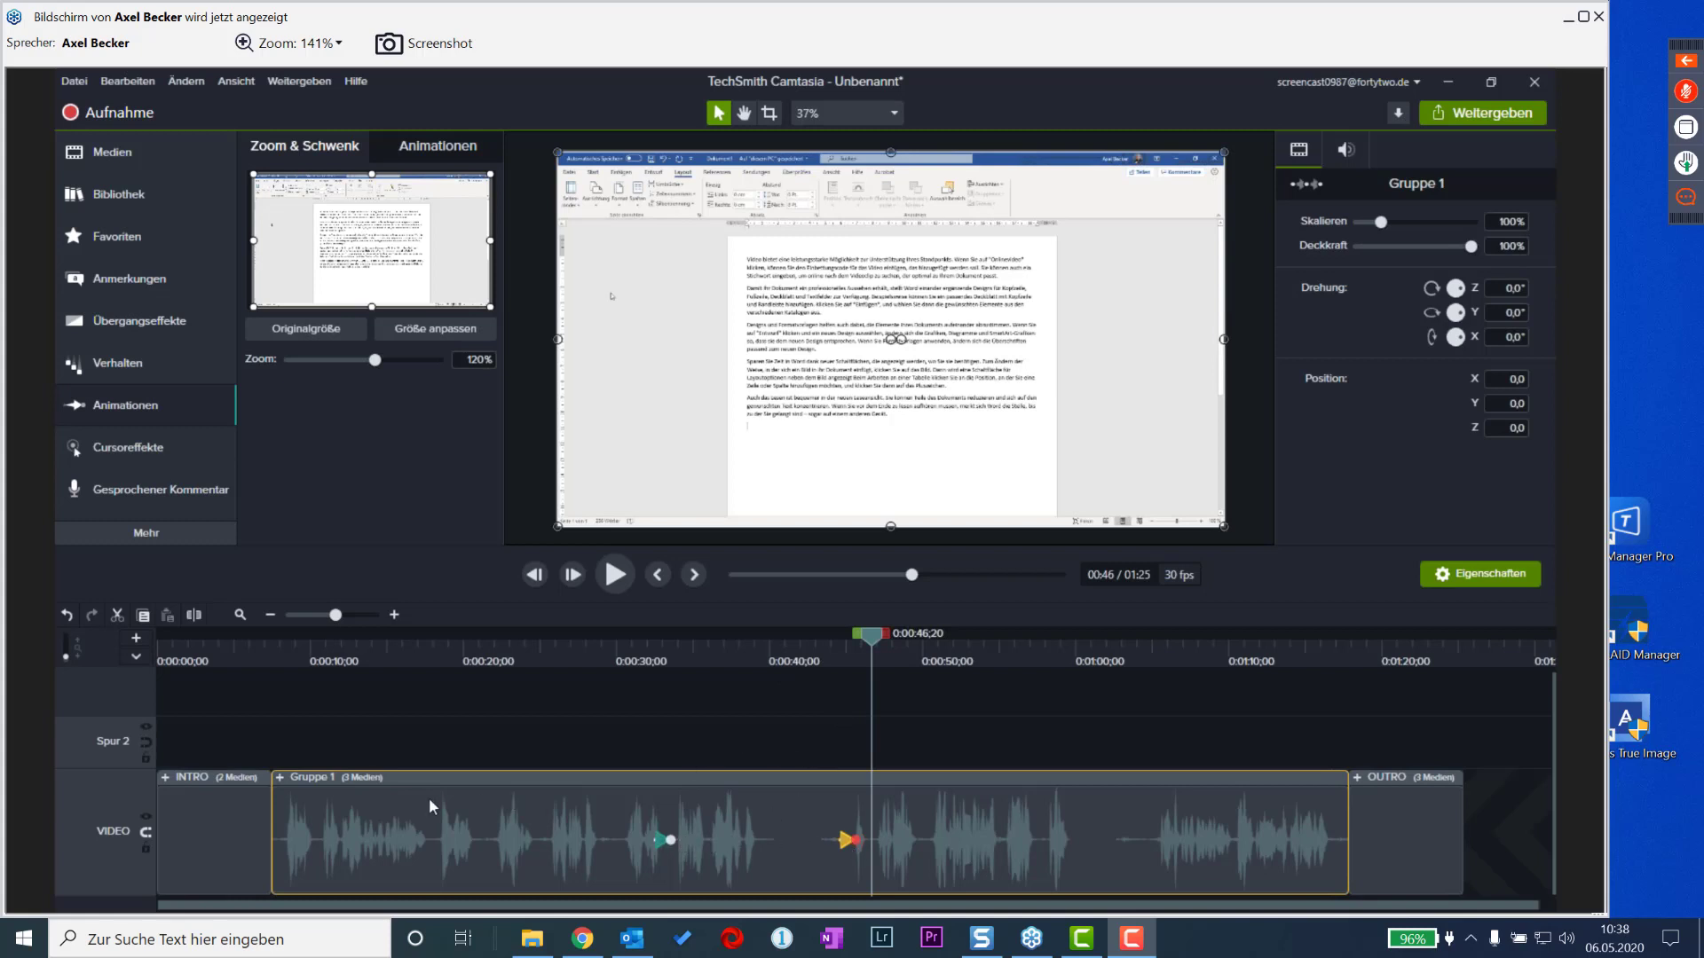
left_click(281, 777)
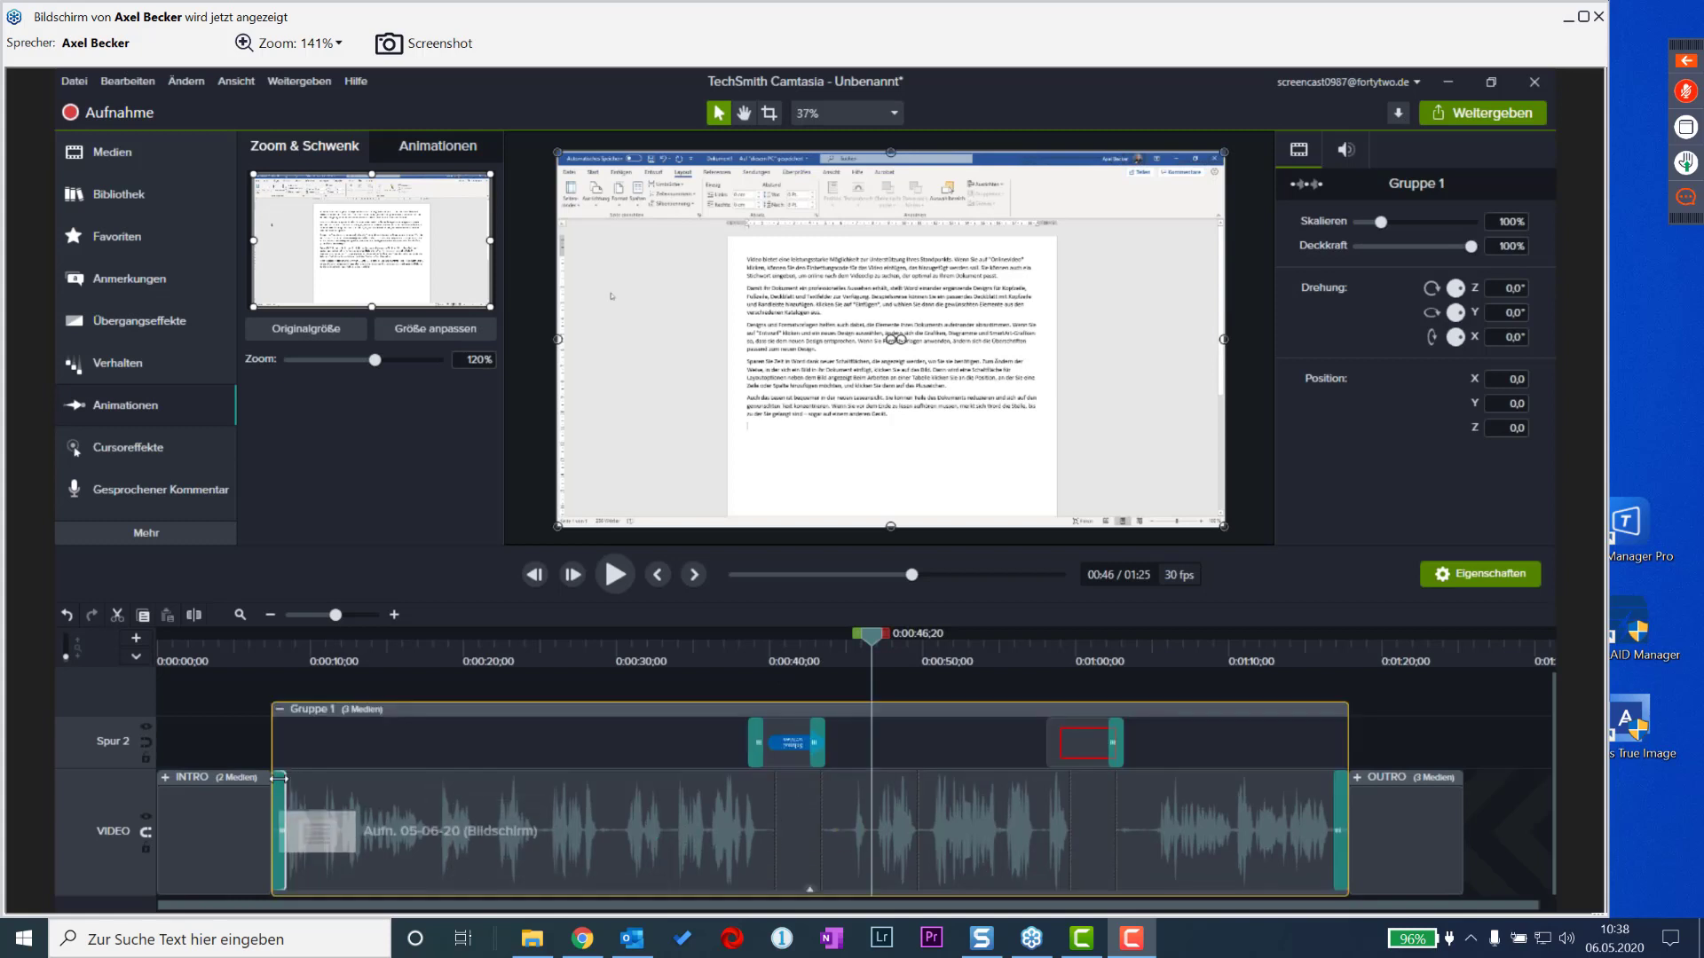
left_click(1079, 732)
left_click(1084, 665)
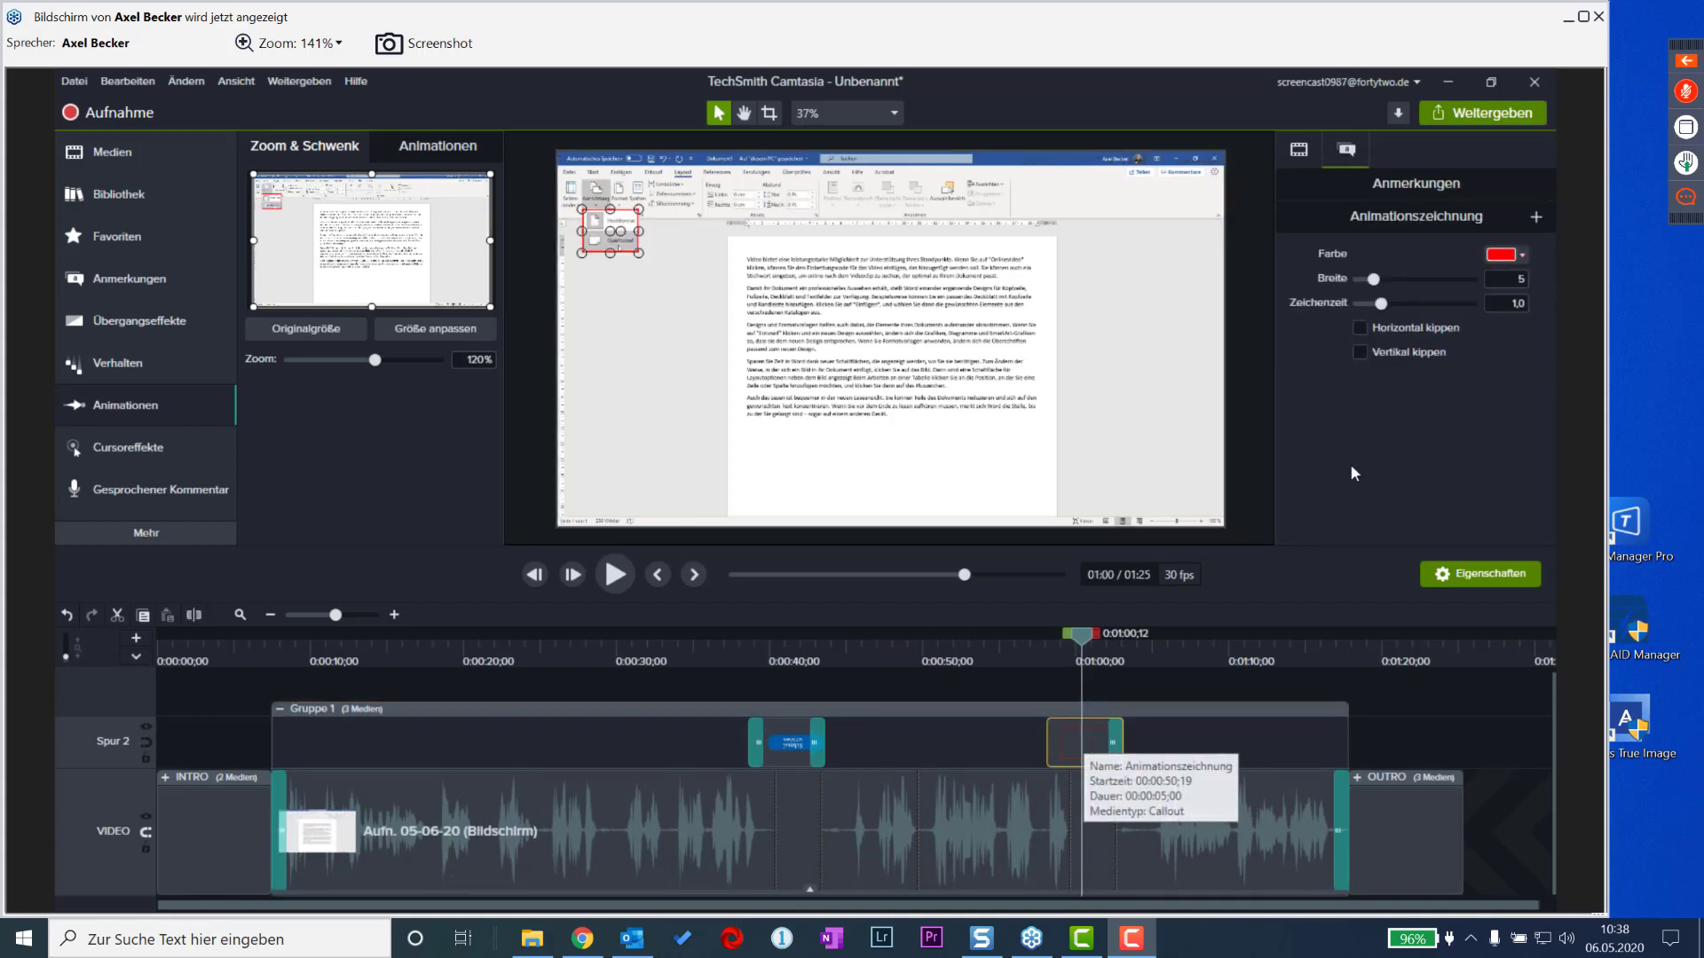
- Save the red sketch rectangle as a custom annotation preset and delete that preset again, keeping the rectangle on the timeline
left_click(1536, 218)
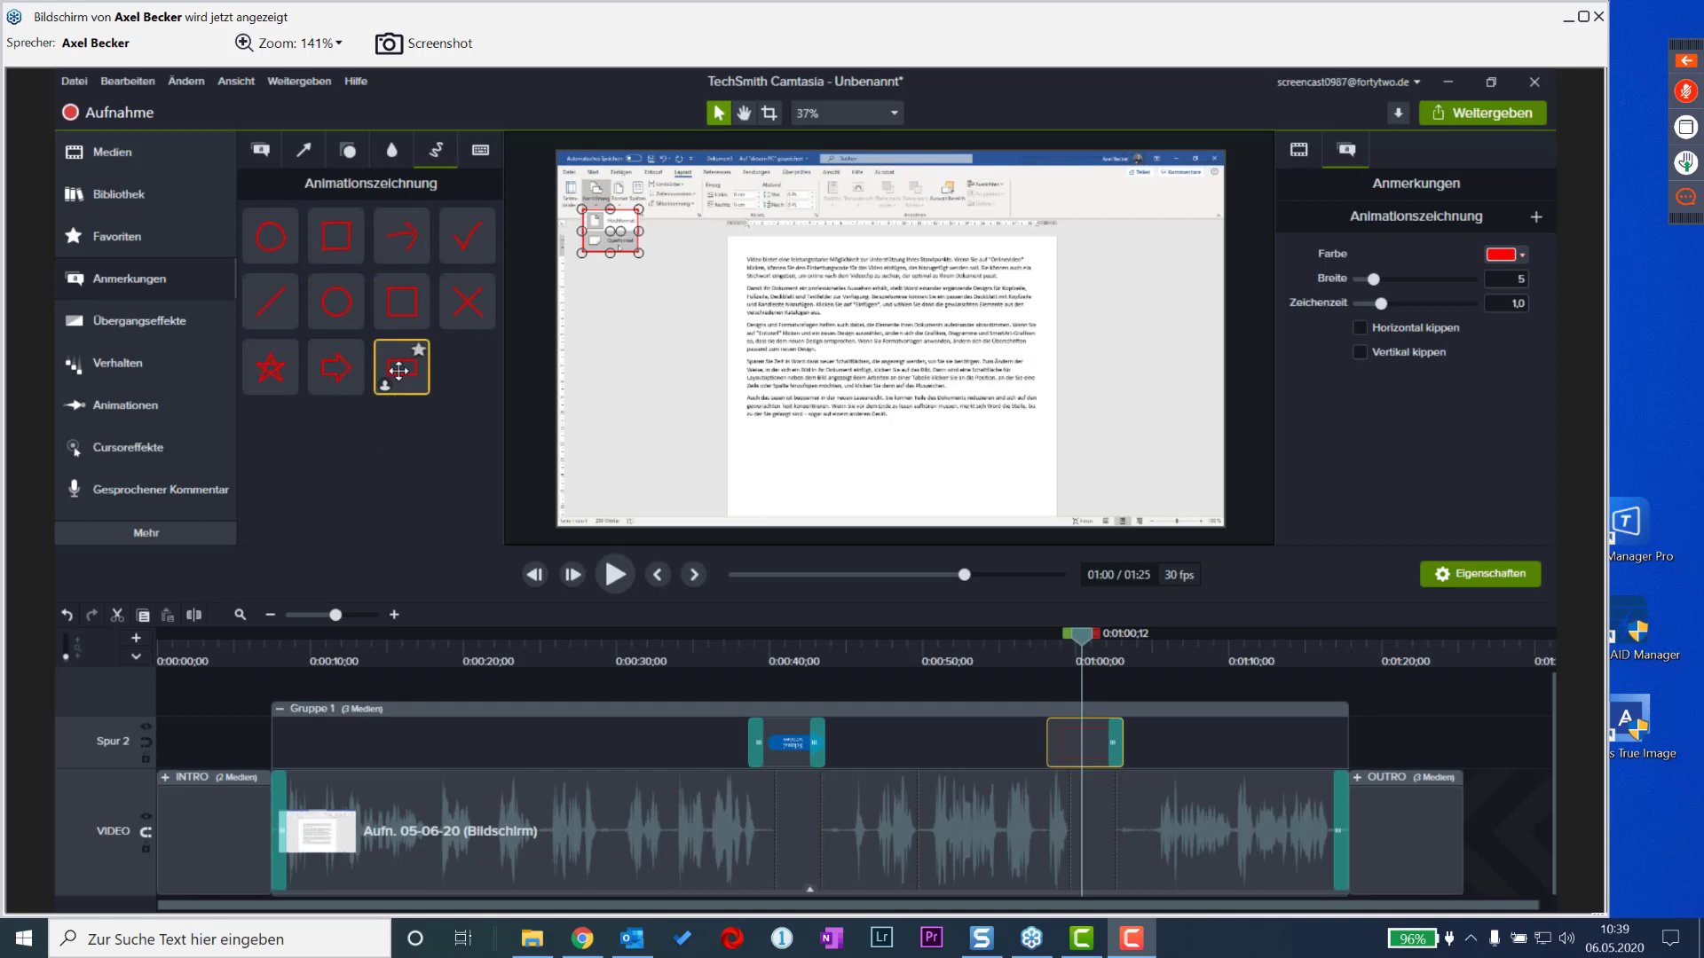
key("Delete")
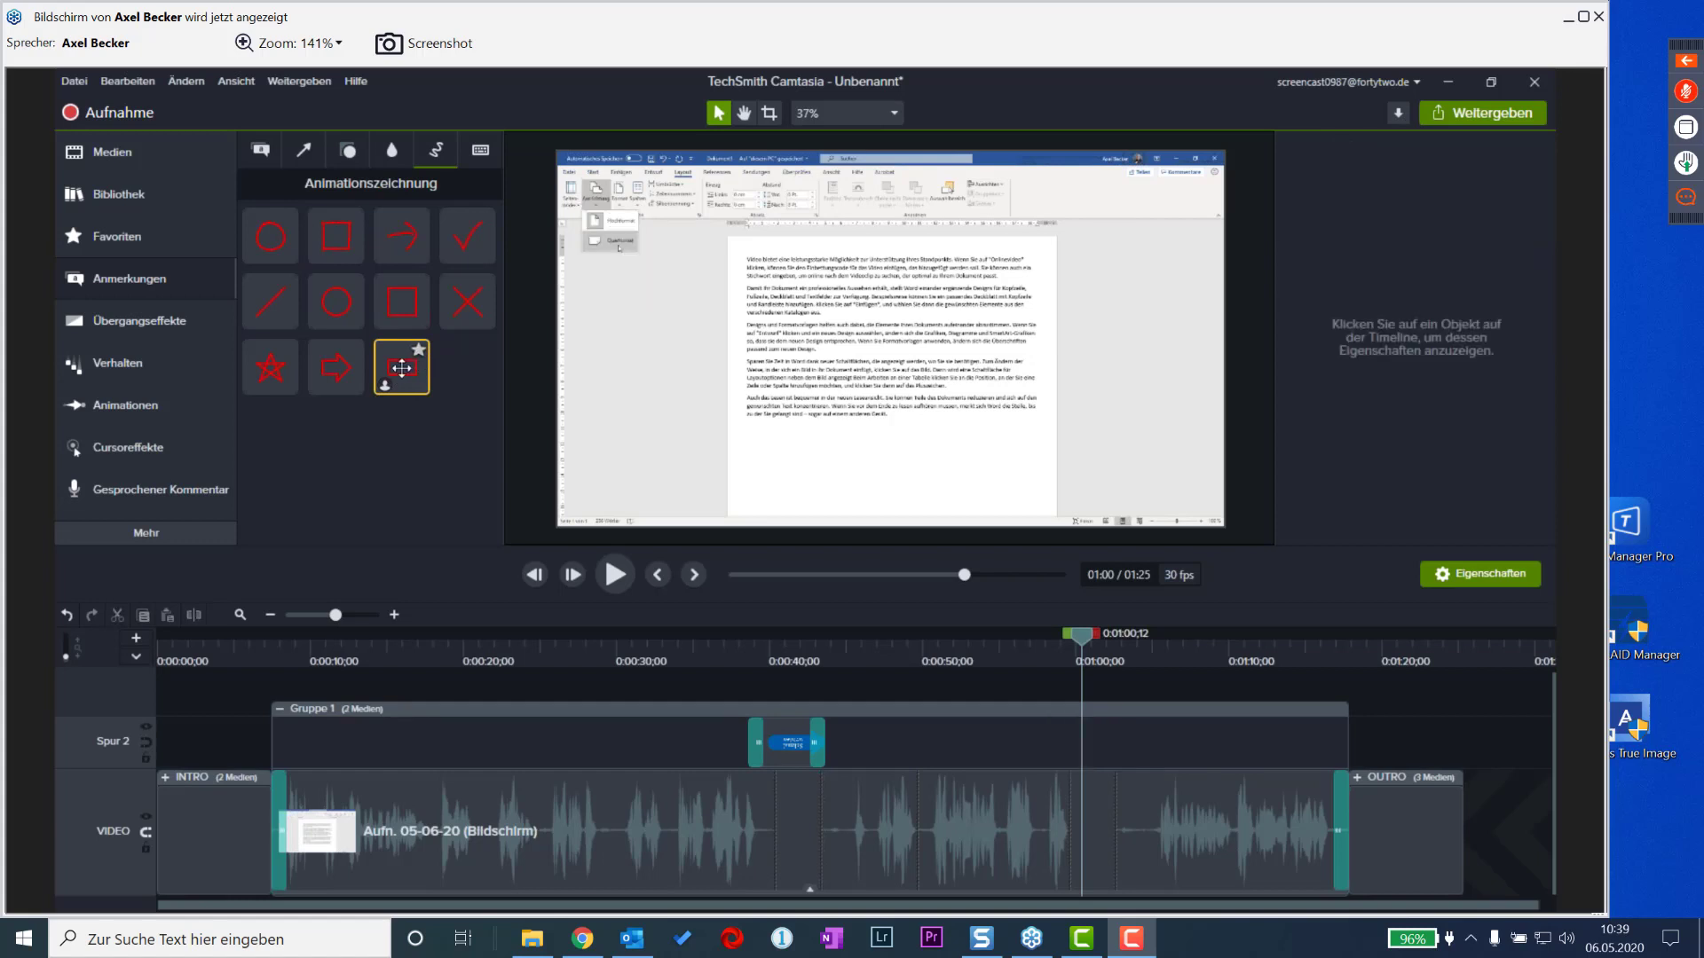
right_click(401, 366)
left_click(449, 449)
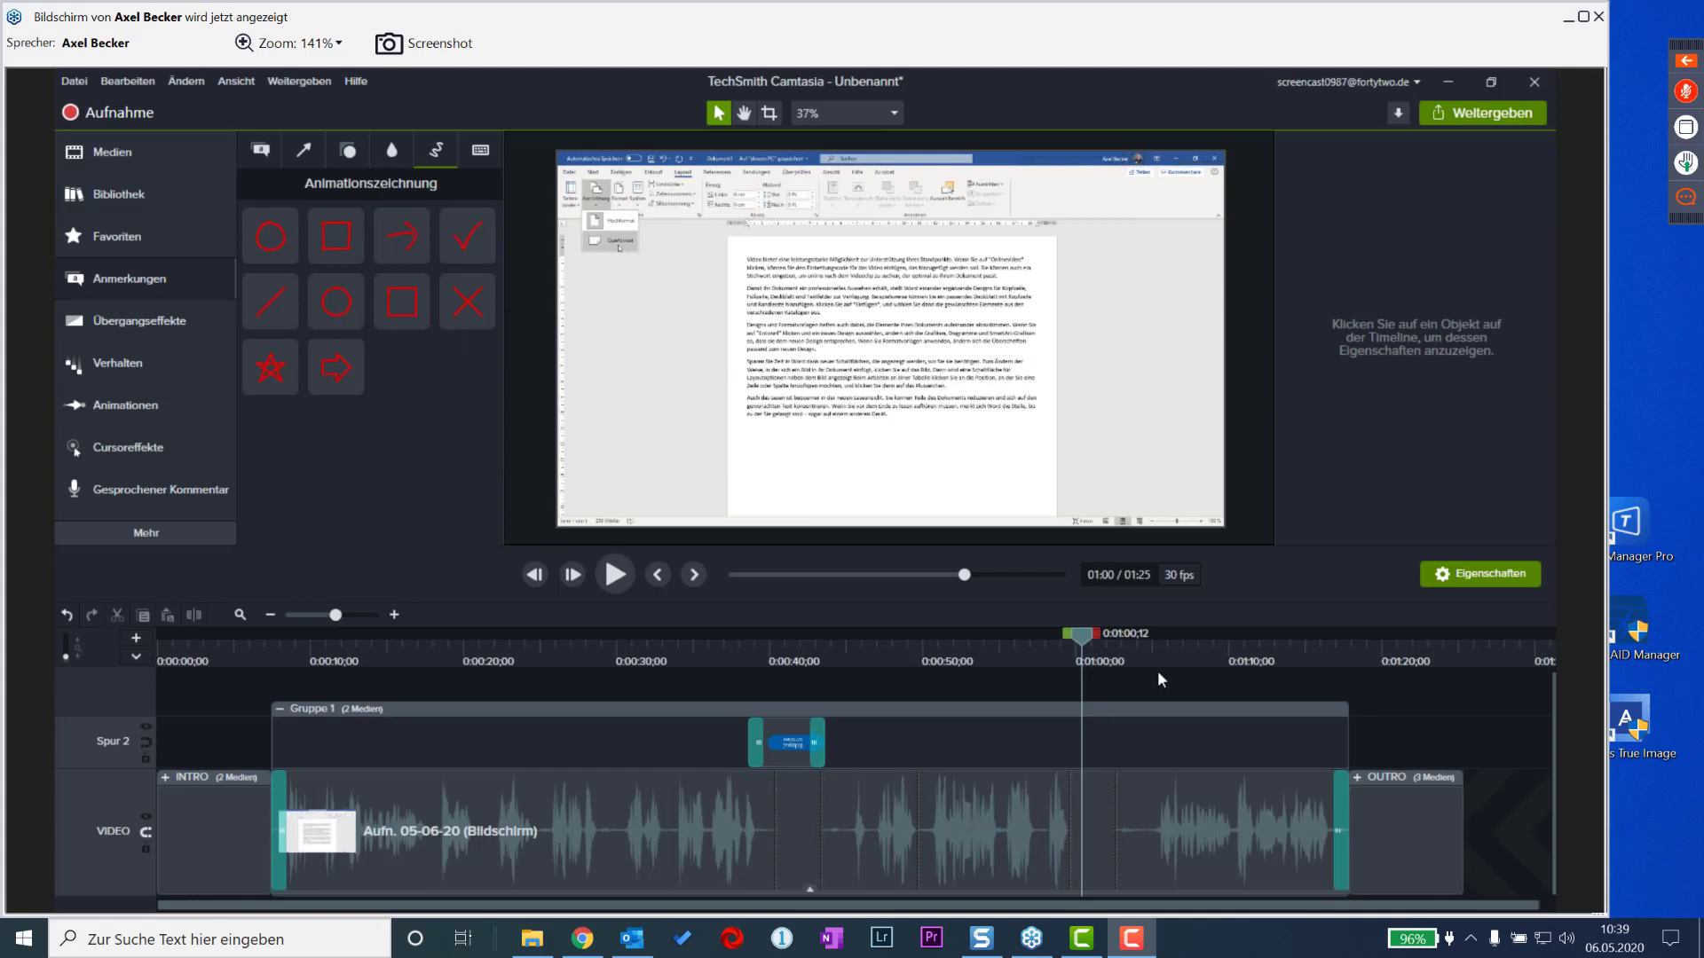
key("ctrl+v")
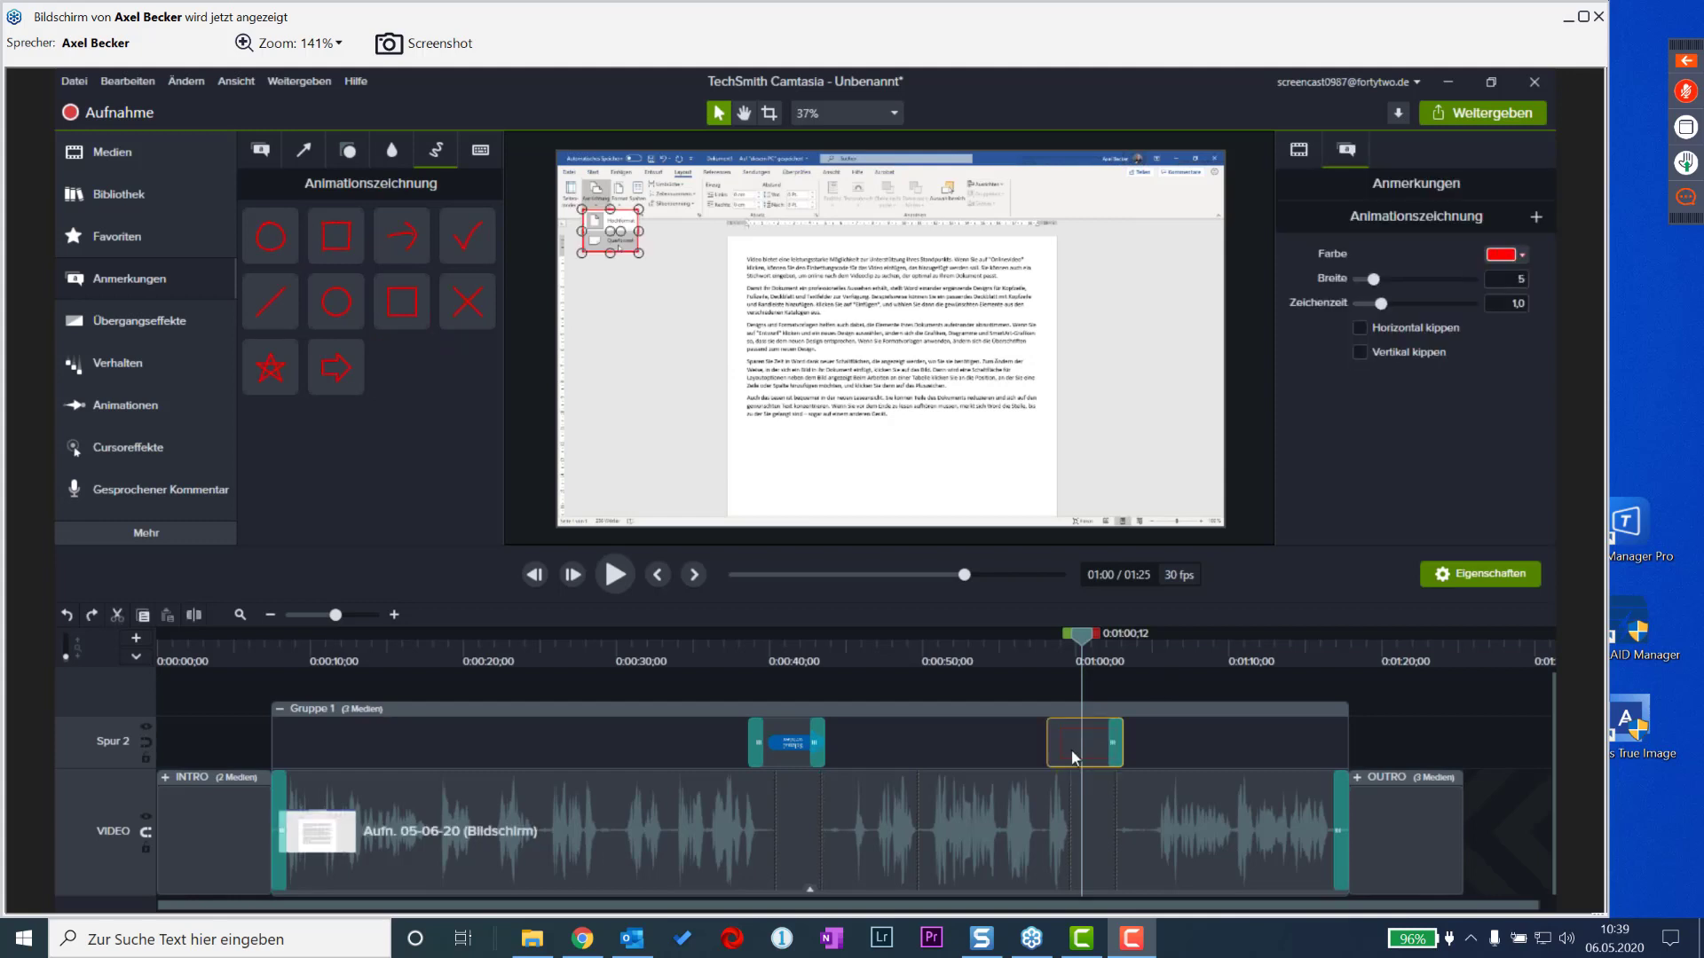
- Open the sketch rectangle's colour settings and activate the eyedropper for picking a colour from the screen
left_click(1522, 258)
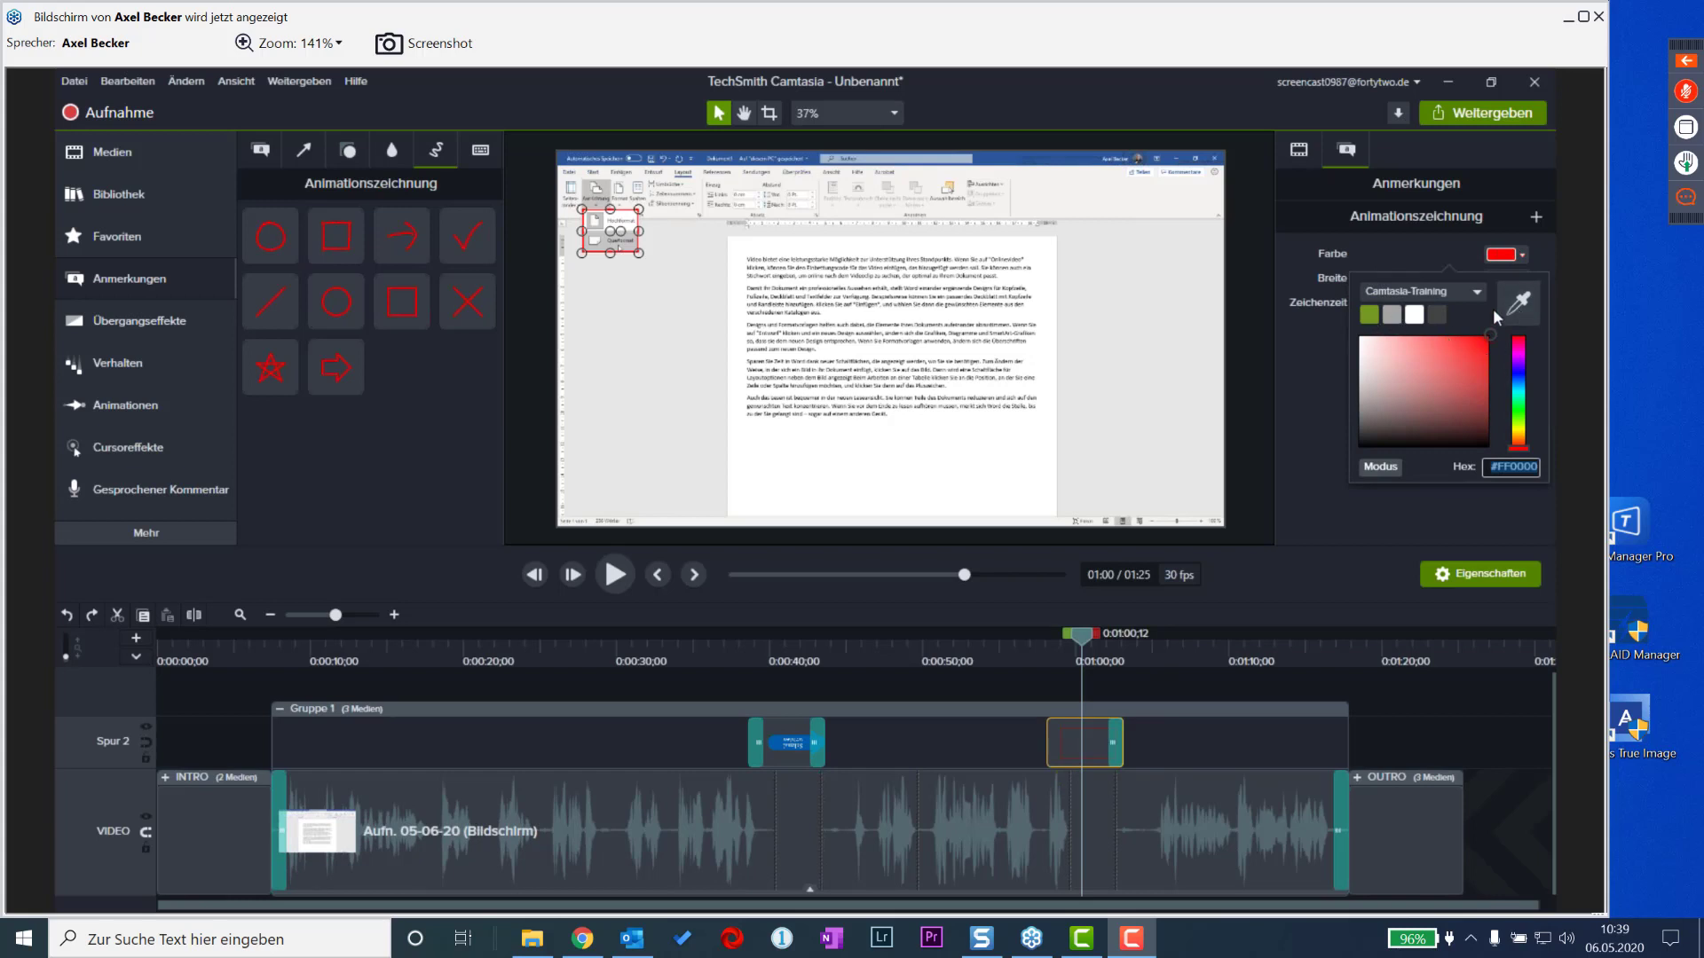
left_click(1520, 304)
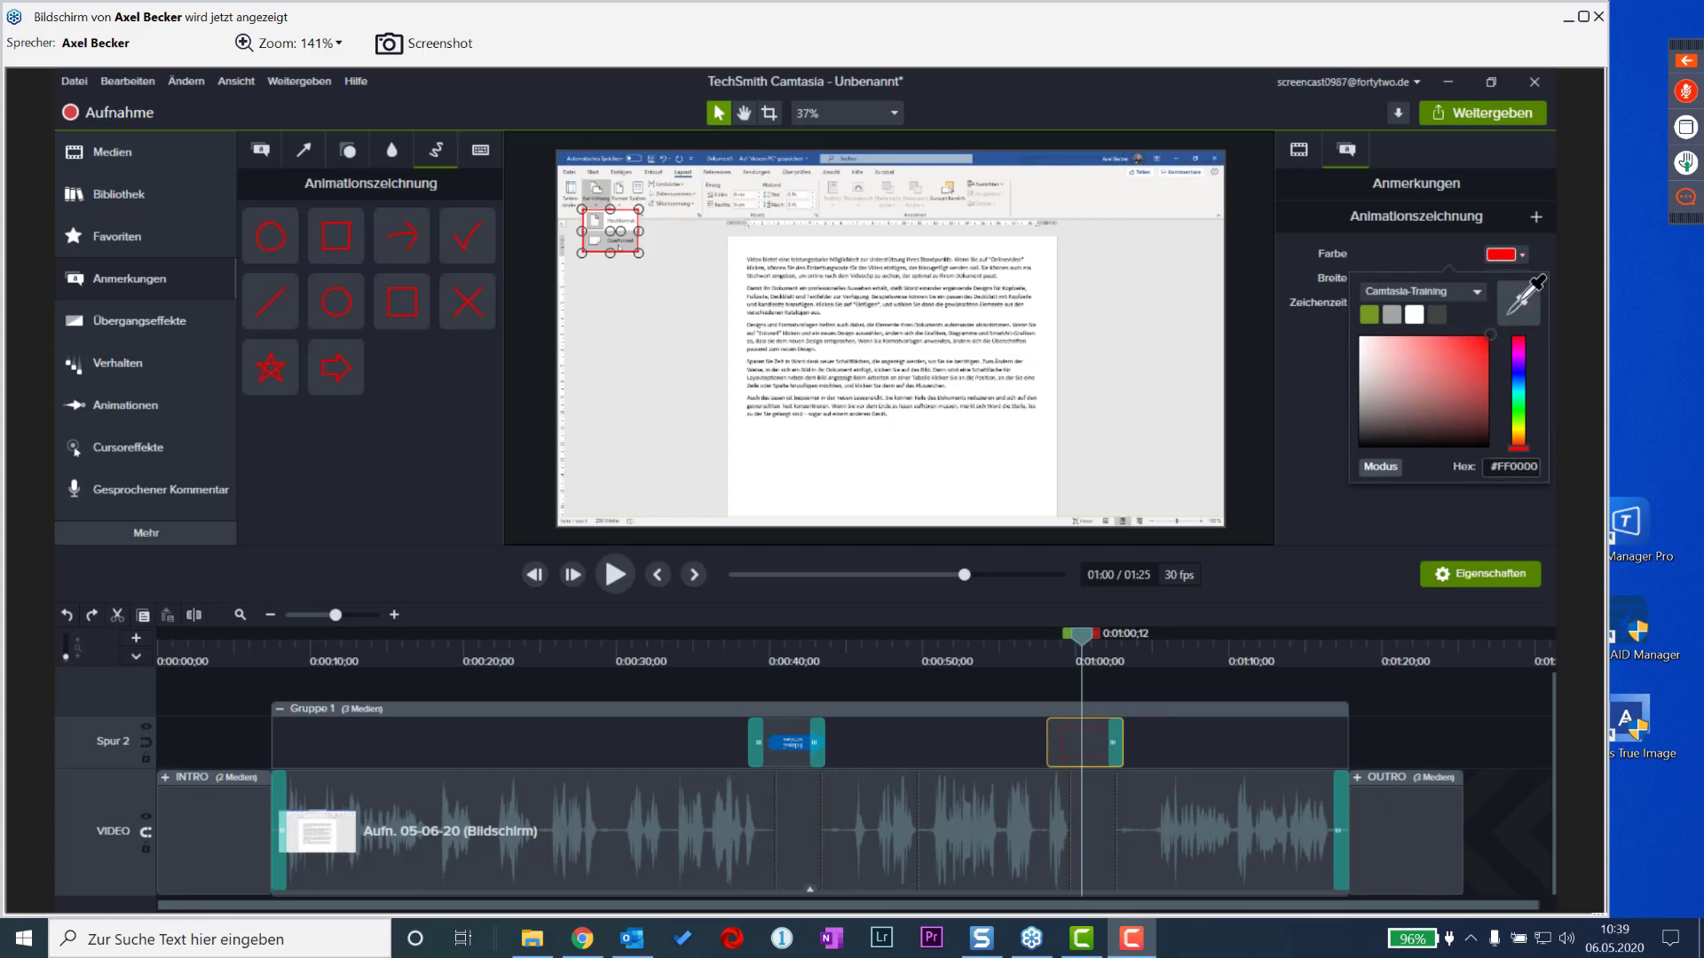
- Style the selected sketch rectangle with the blue of the Word title bar and a width of 10, and save it as a custom annotation
left_click(1048, 166)
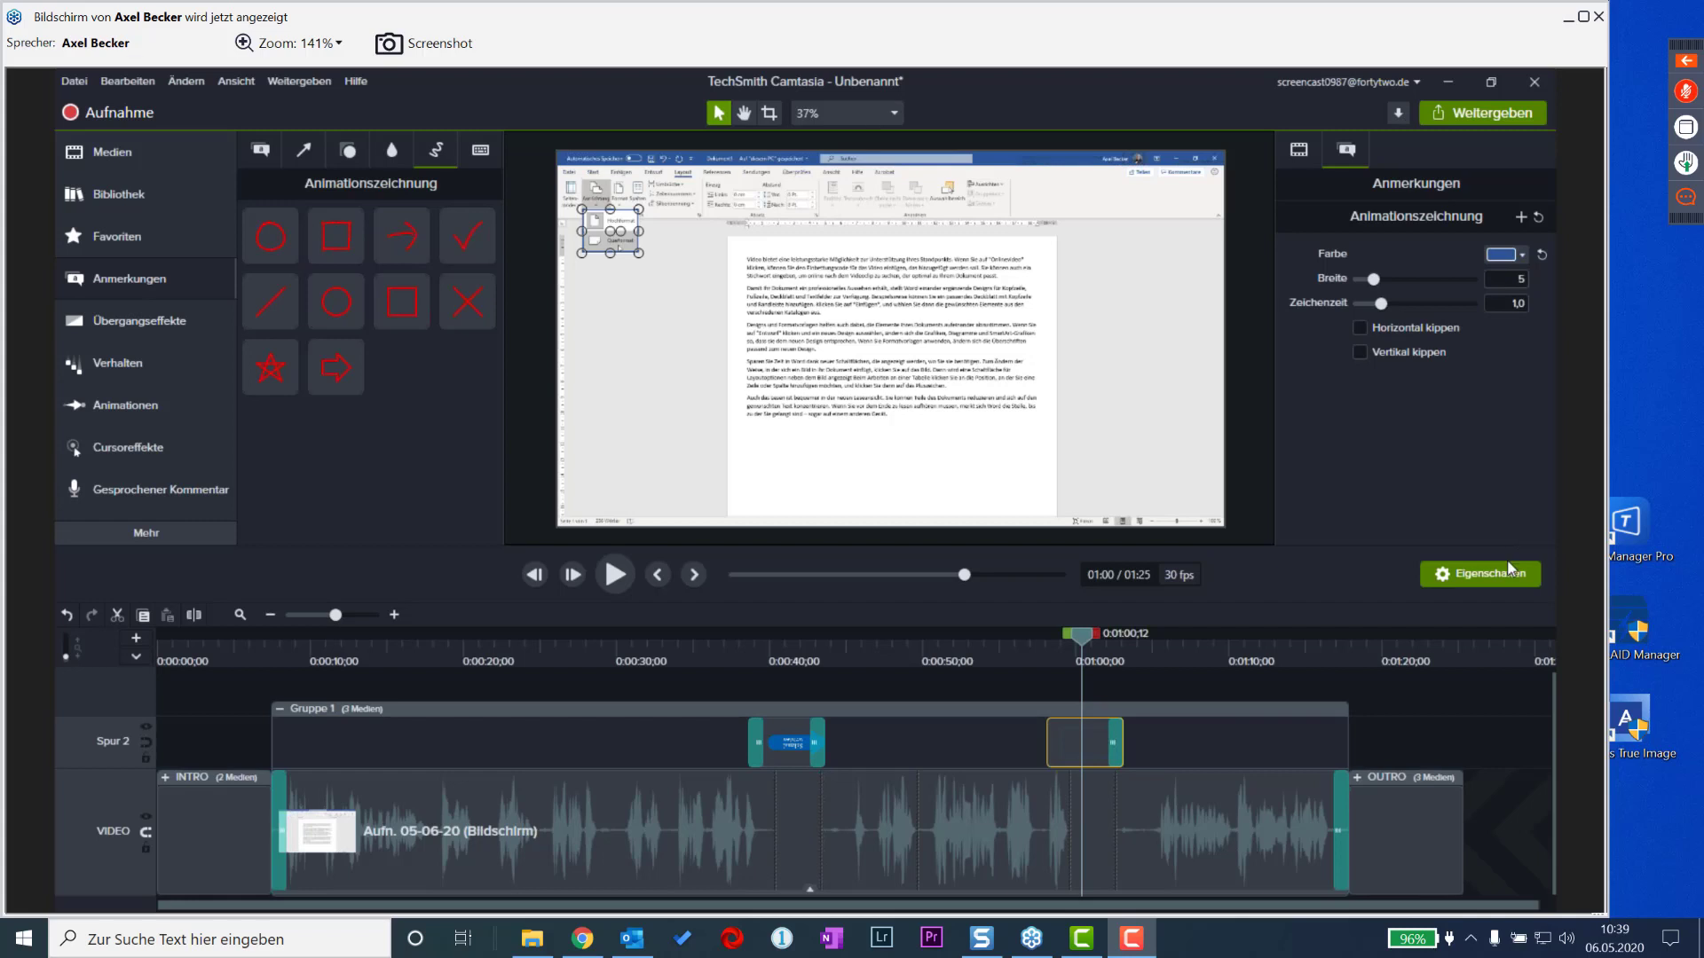
left_click_drag(1373, 278, 1411, 282)
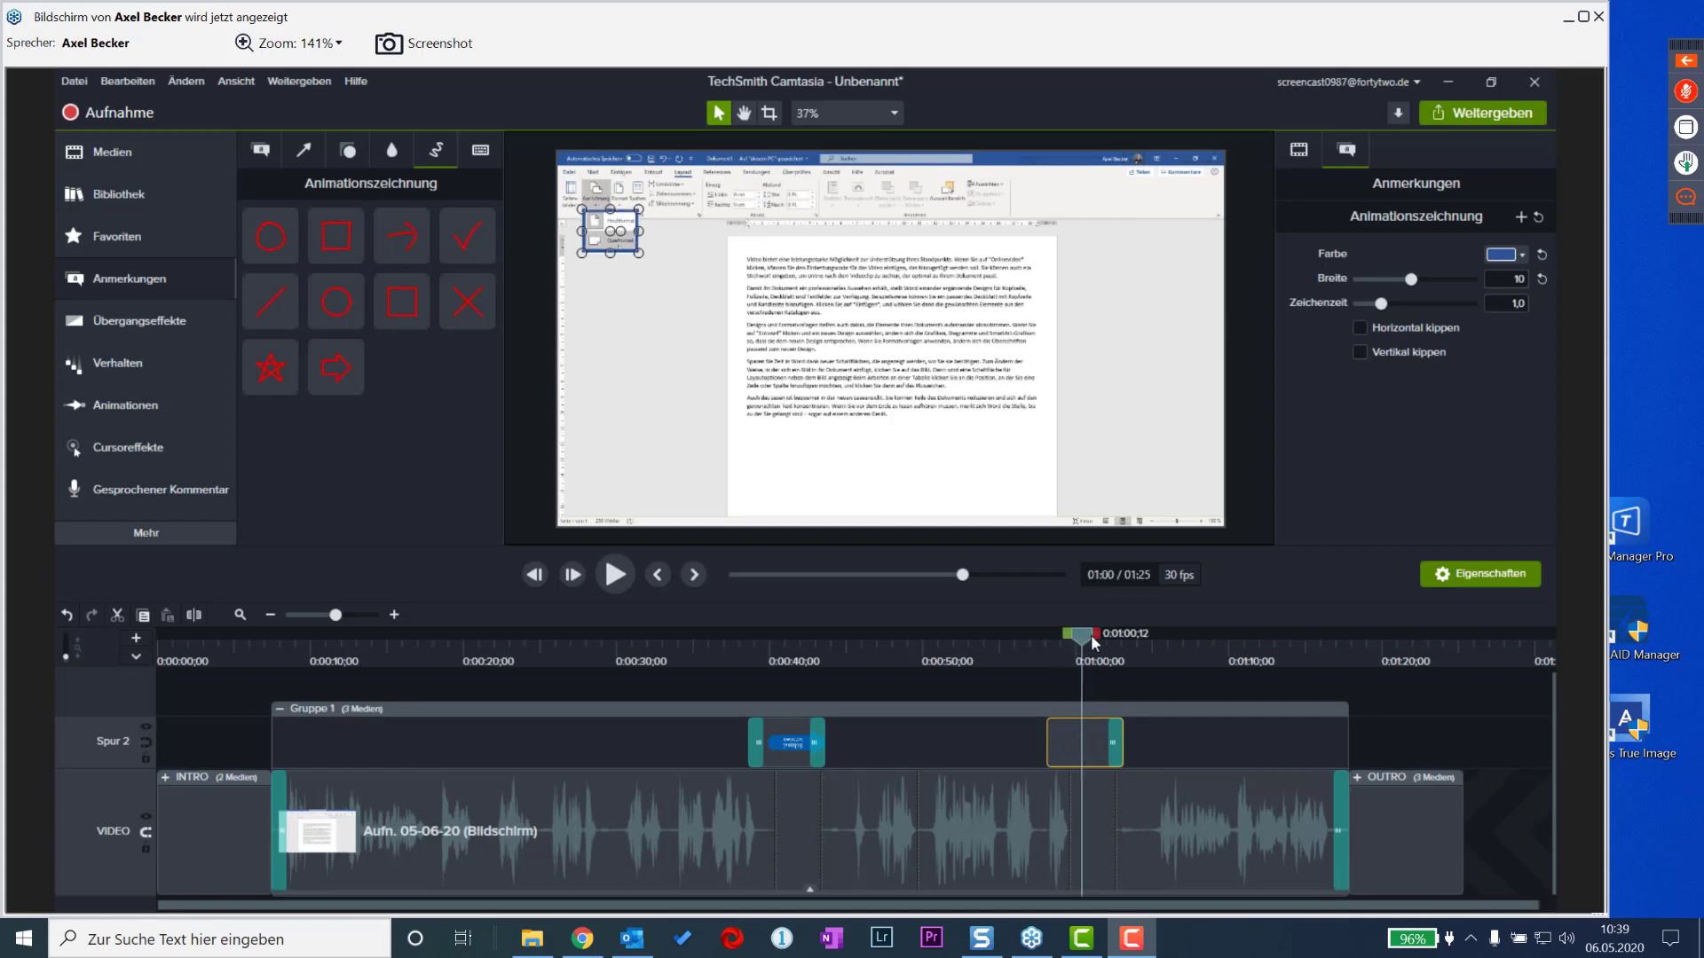
left_click_drag(1091, 637, 1074, 635)
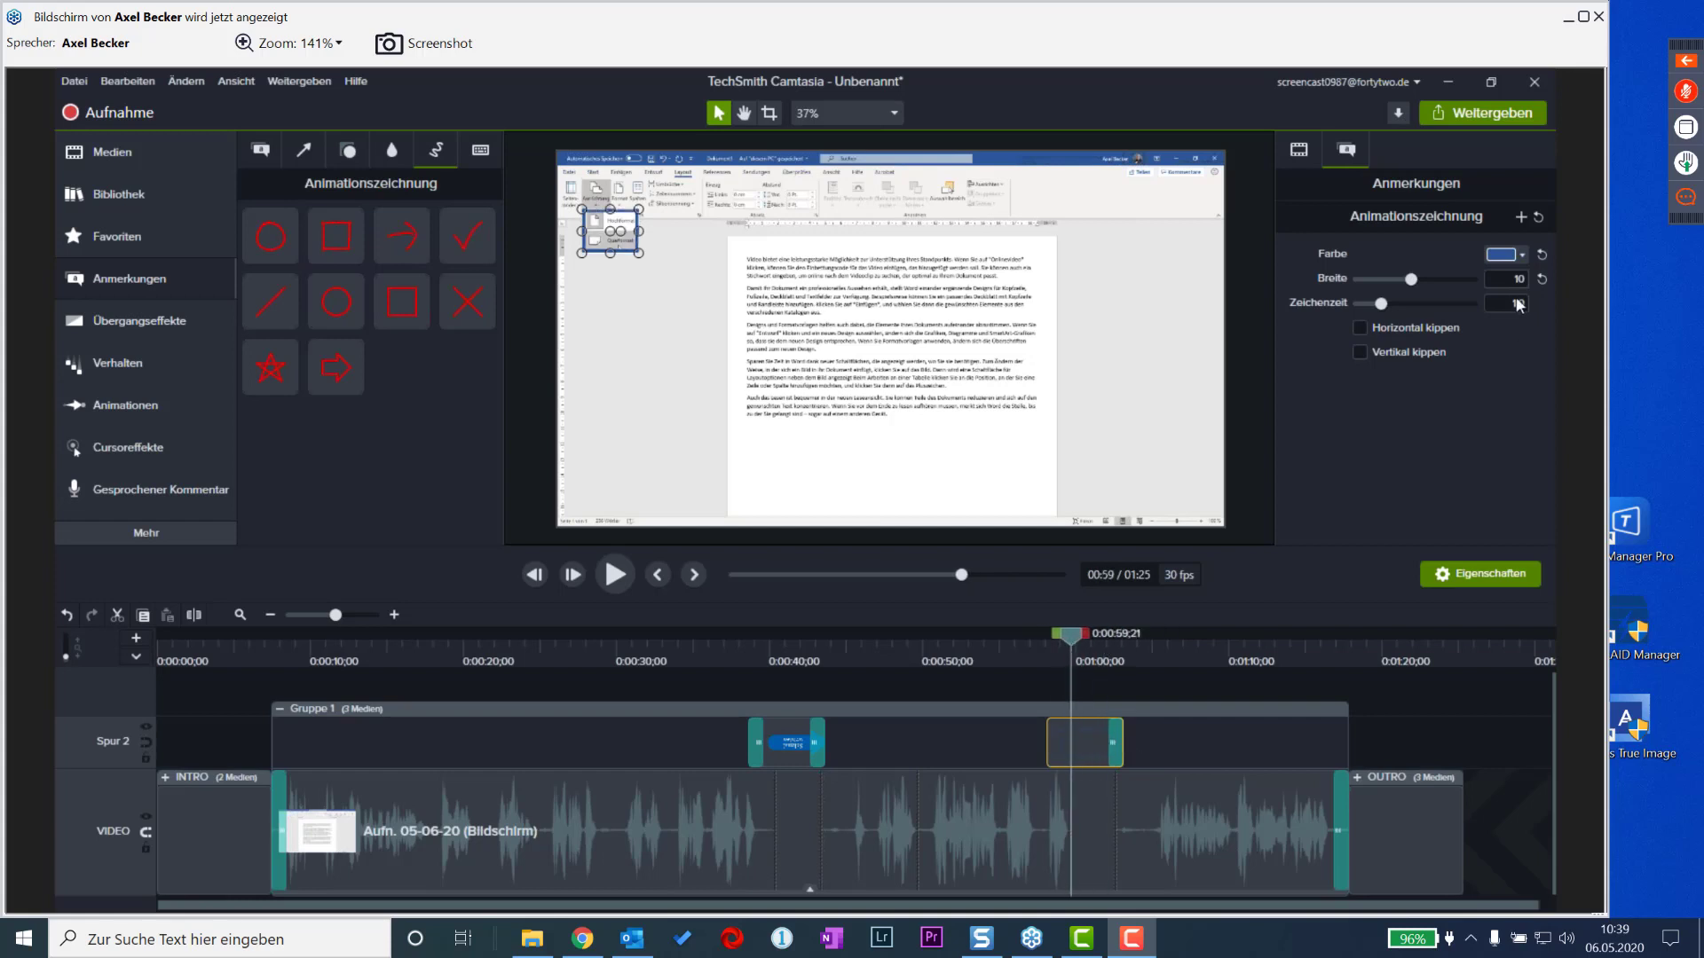
left_click(1521, 218)
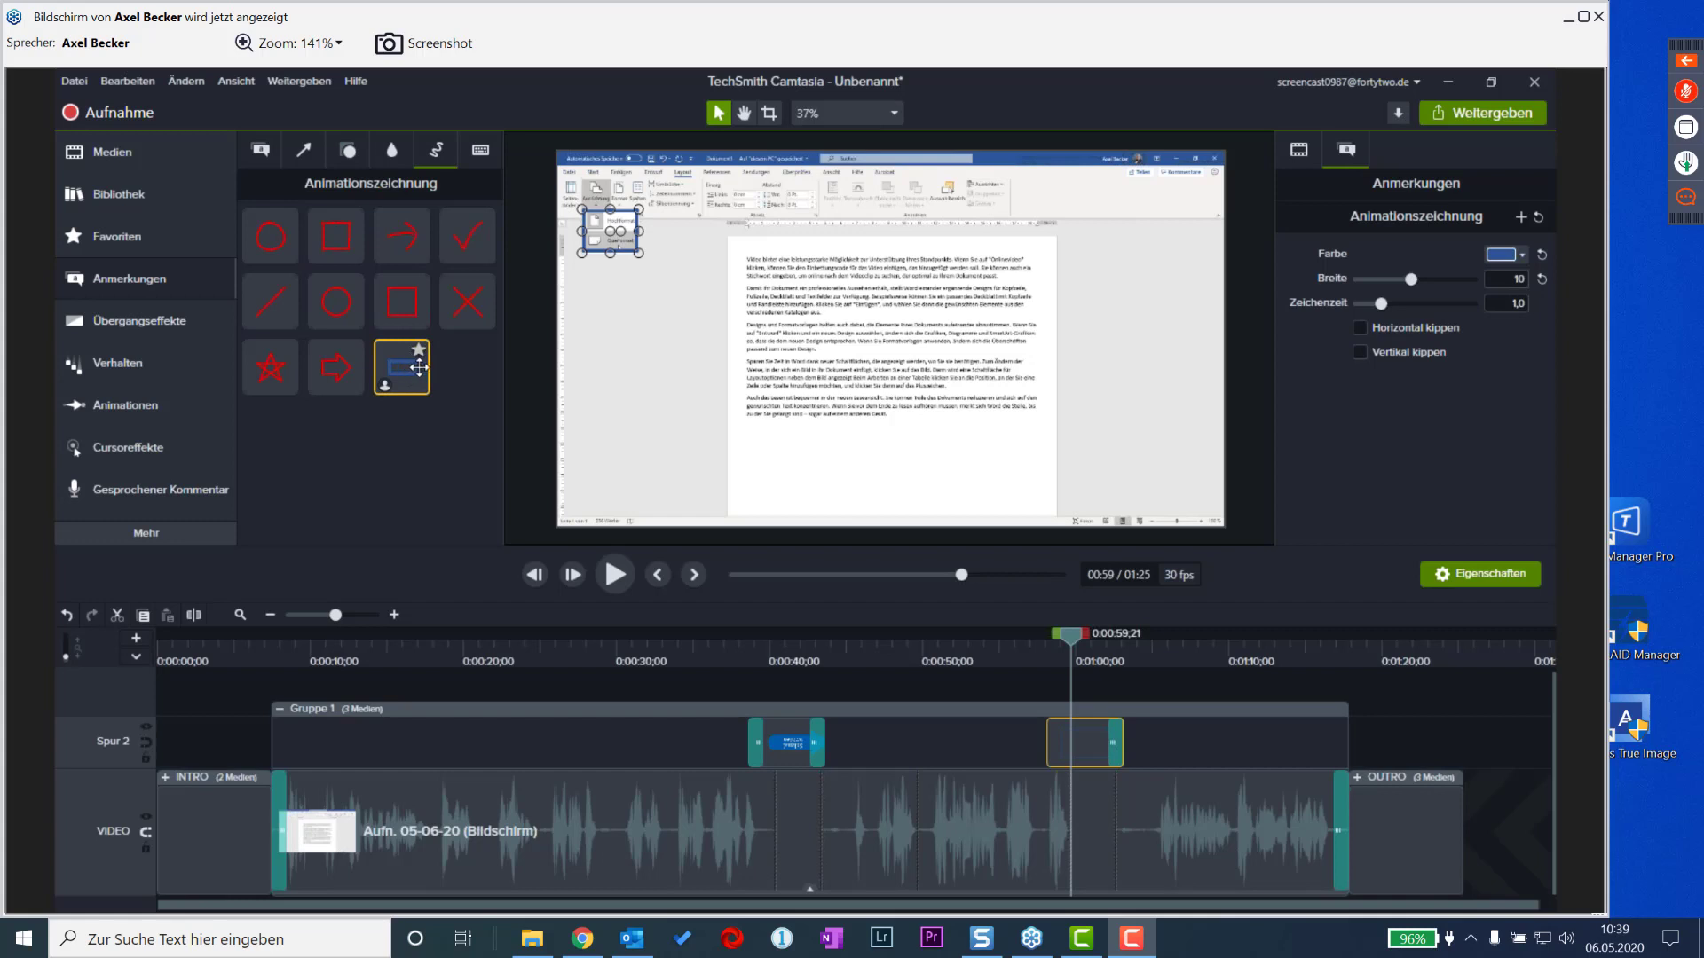
- Test the saved blue rectangle on Spur 2 at about 34 seconds by playing its drawing animation, and delete the test clip
left_click_drag(405, 365, 697, 348)
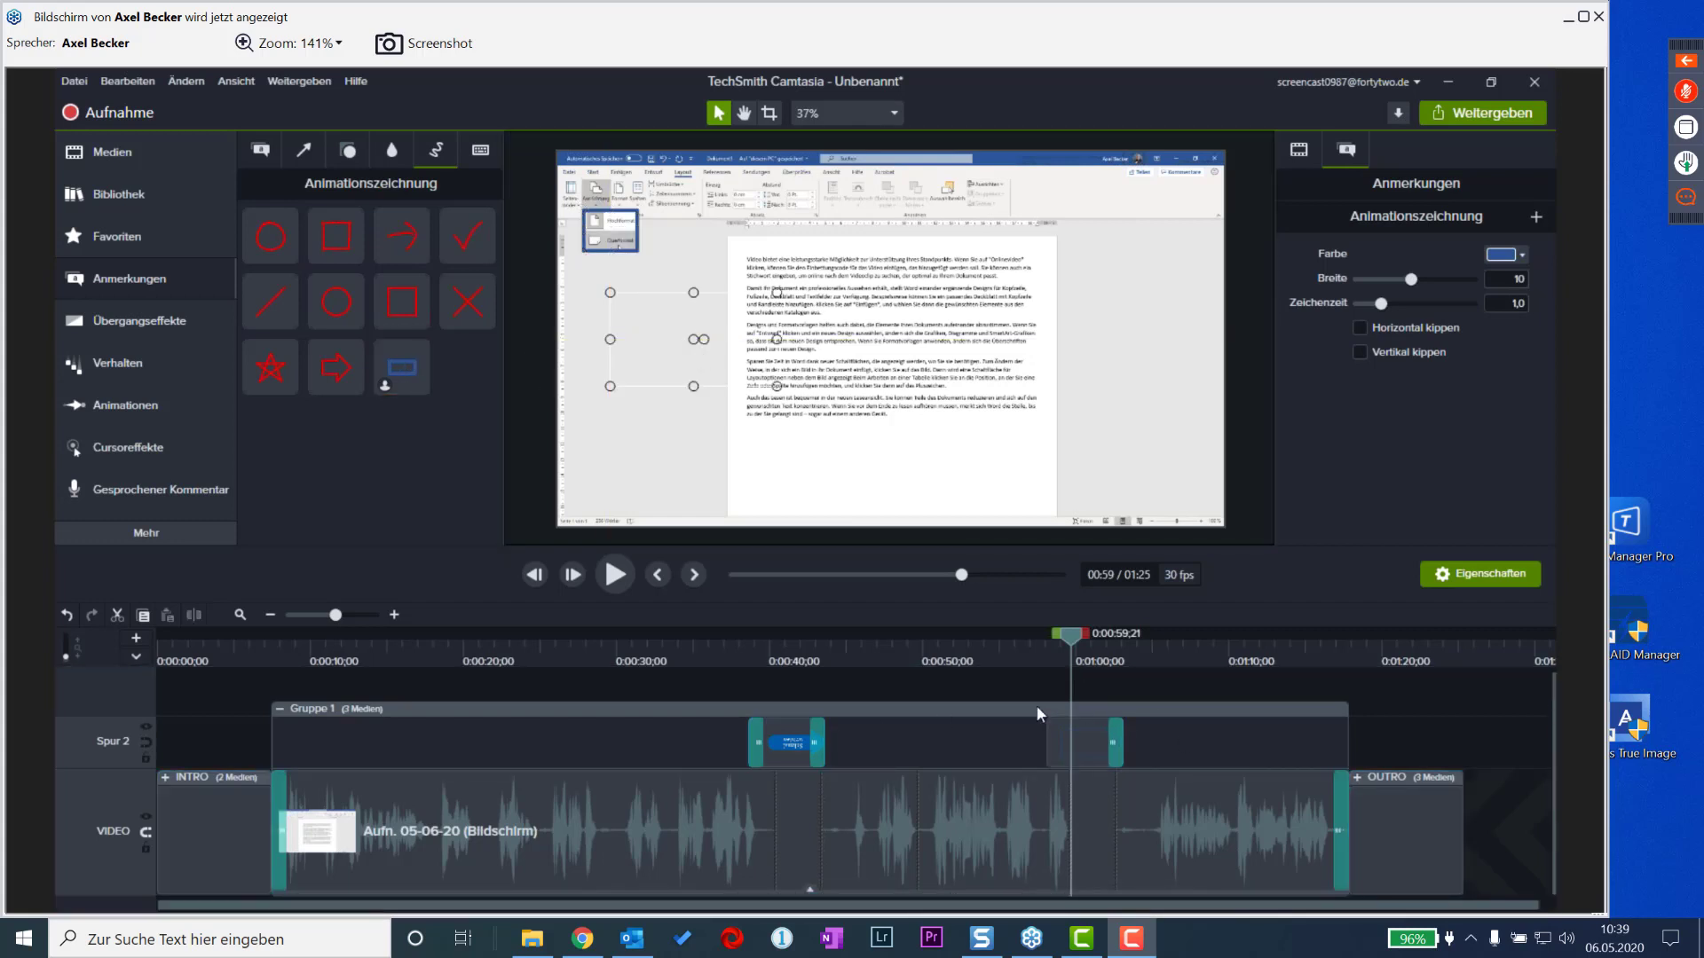
mouse_move(1120, 740)
left_mouse_down()
mouse_move(907, 741)
mouse_move(736, 715)
left_mouse_up()
left_click(684, 648)
key("space")
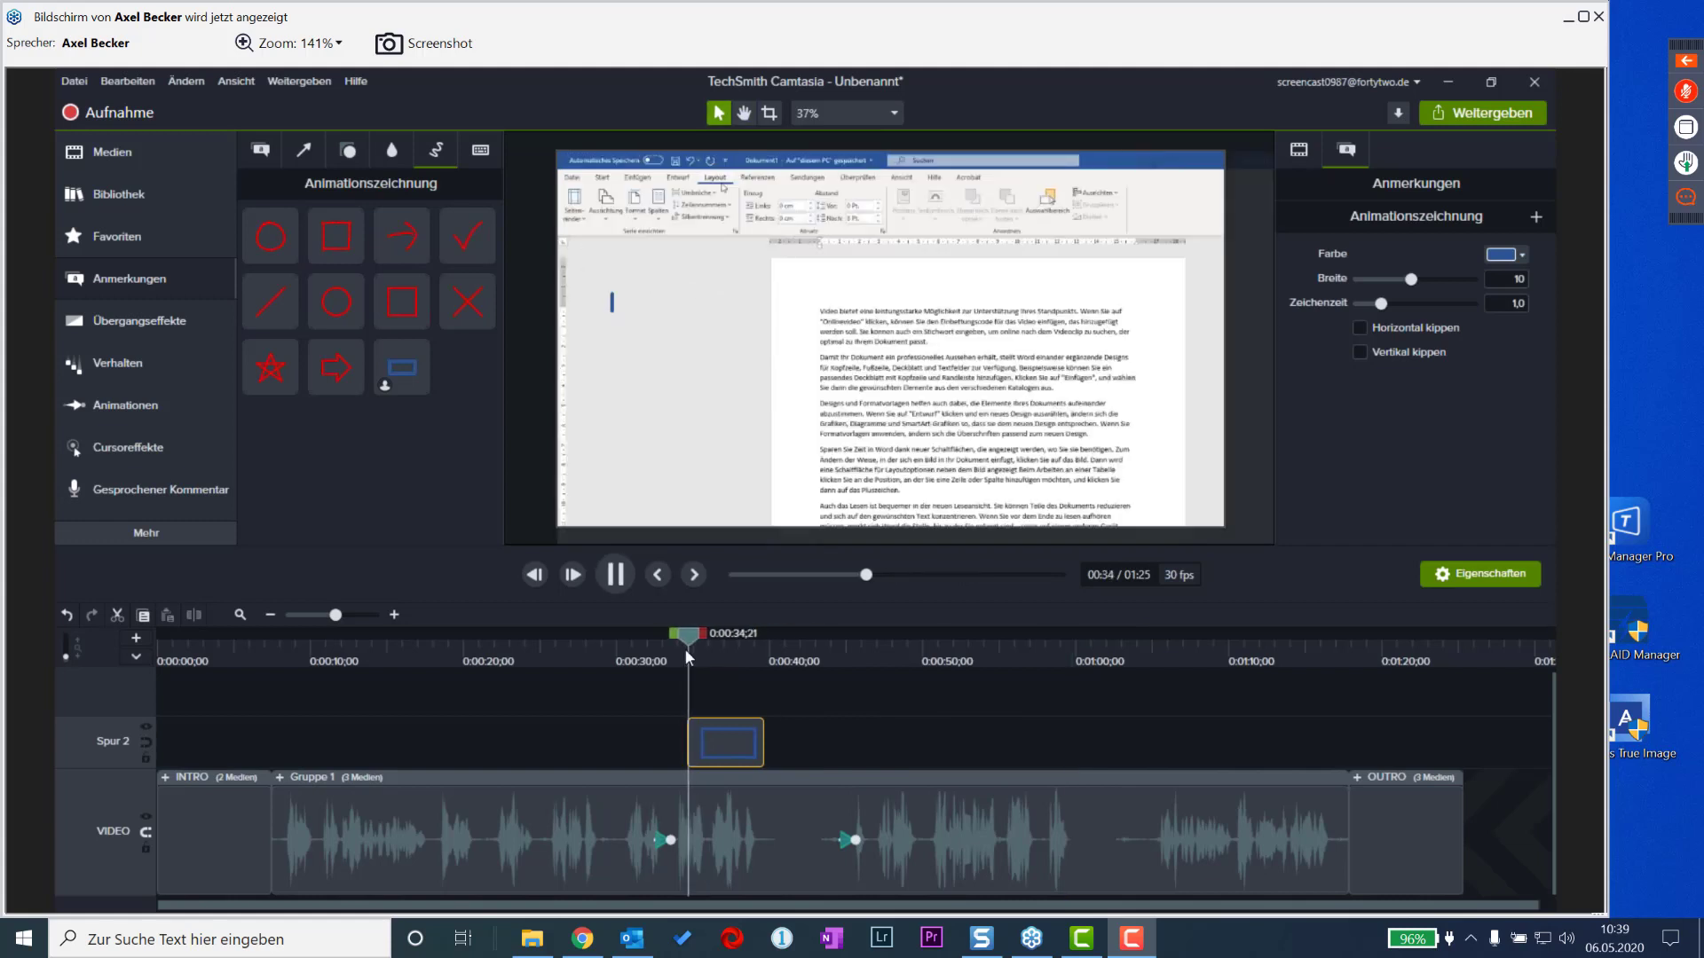
left_click(743, 757)
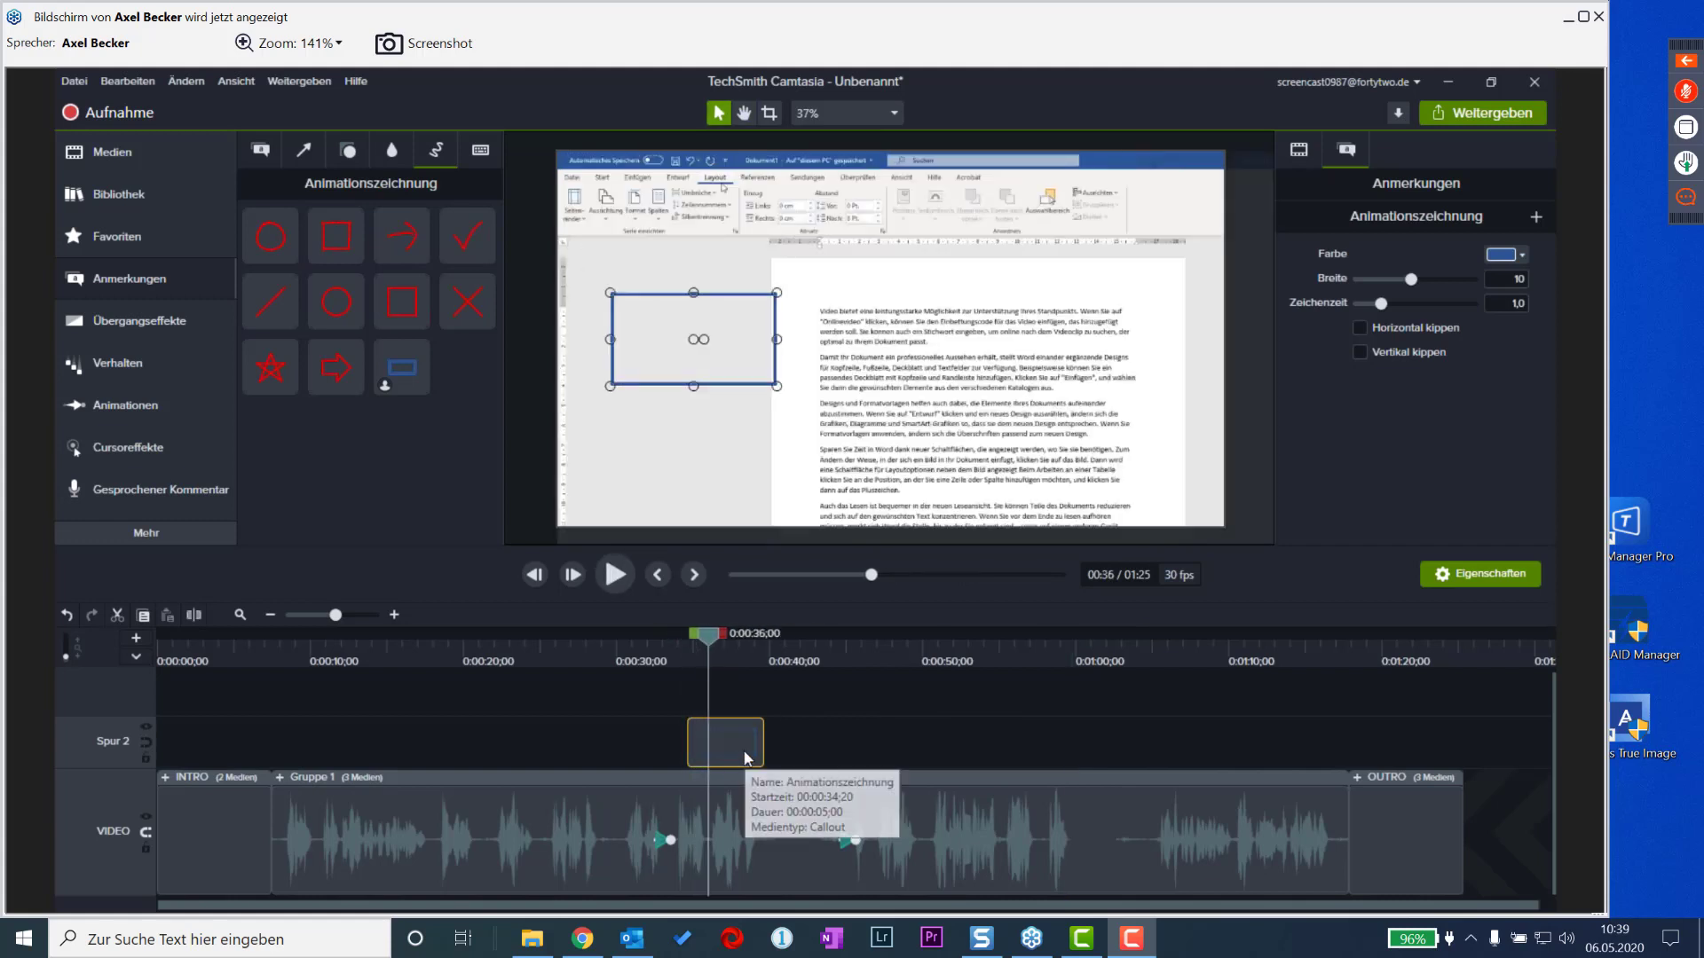
key("Delete")
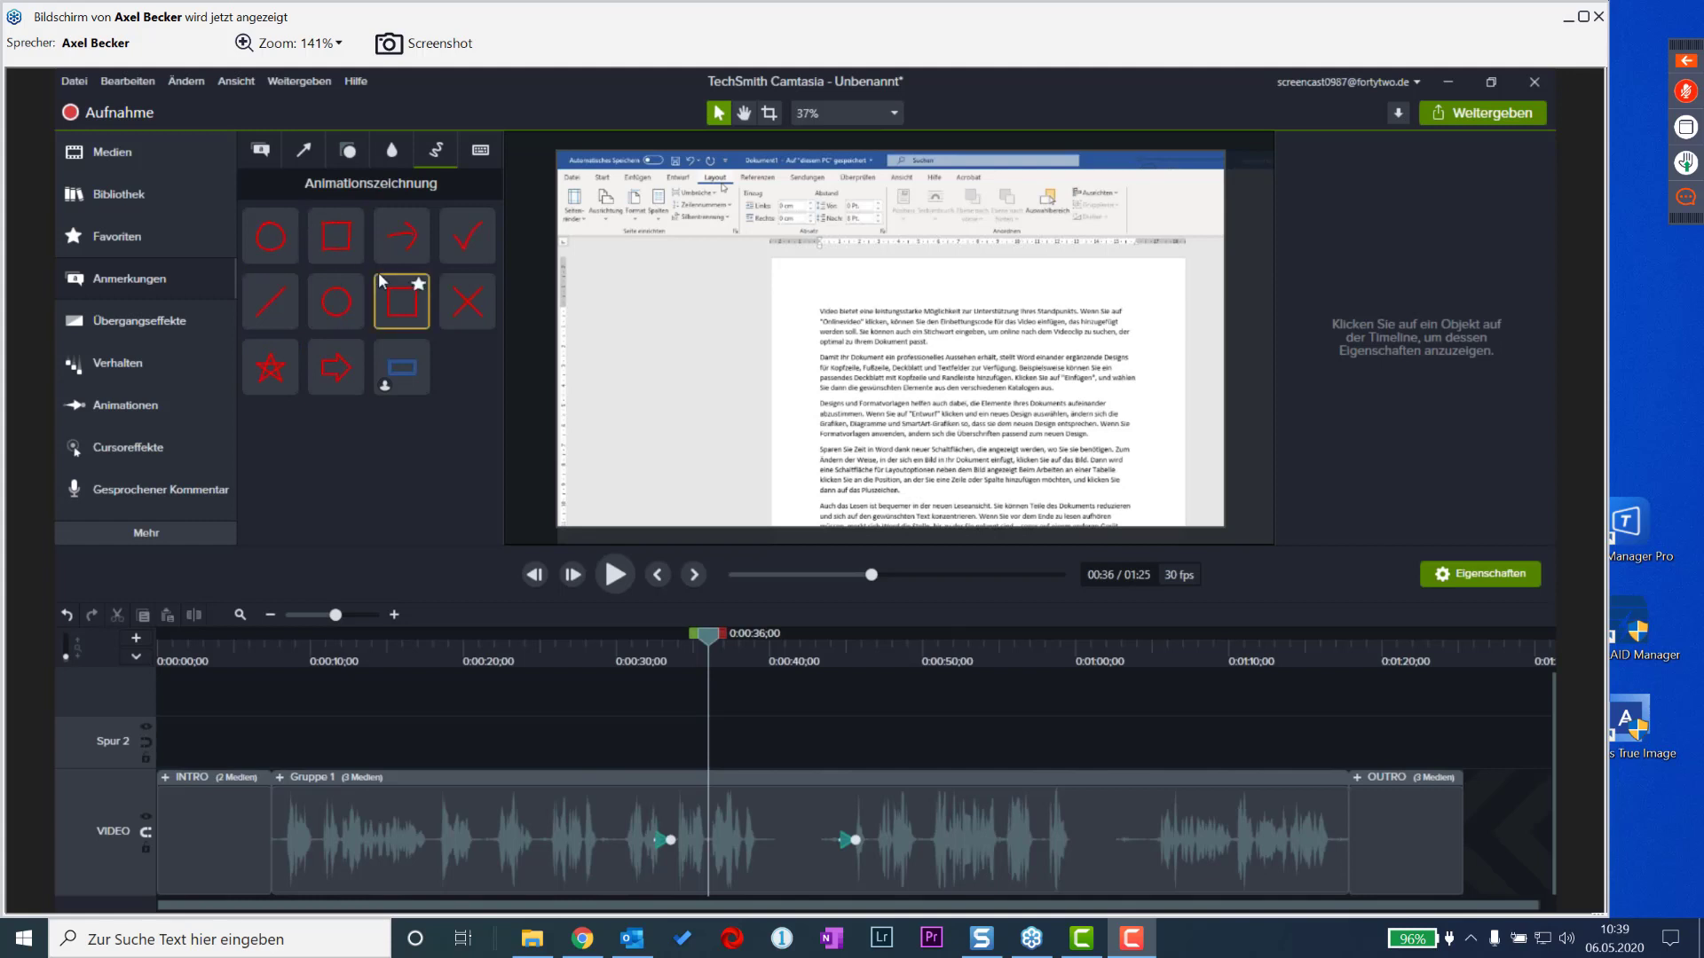
- Mark the custom blue rectangle annotation and the Blende transition as favourites
left_click(419, 351)
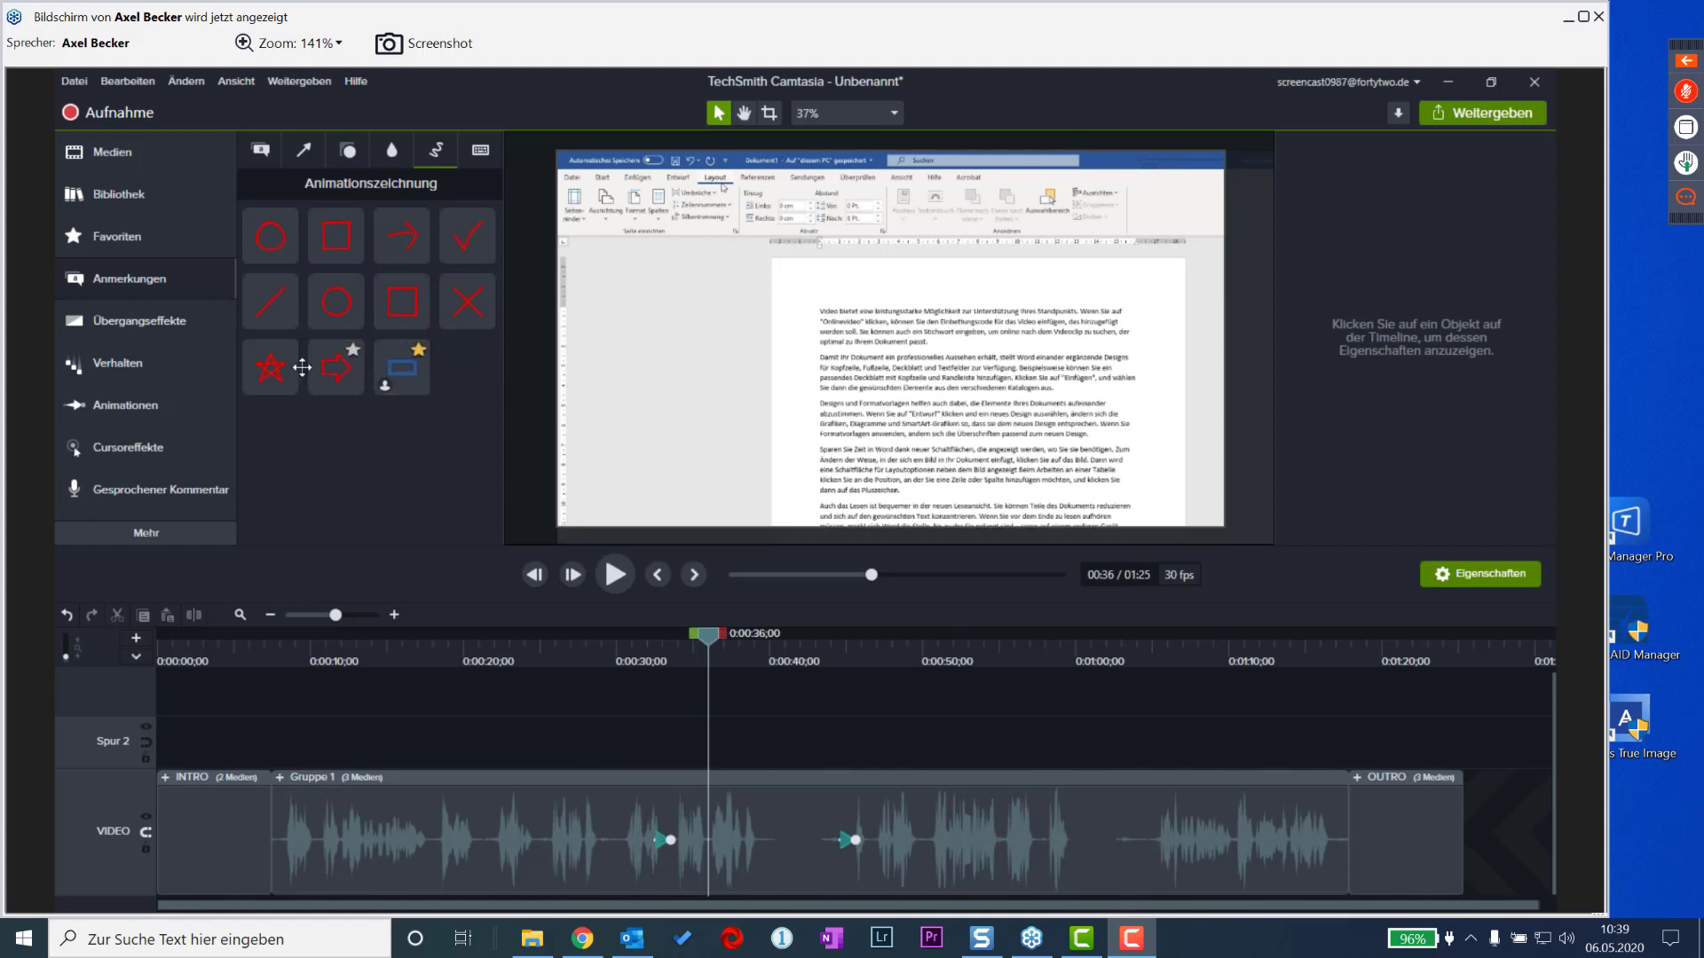
left_click(147, 235)
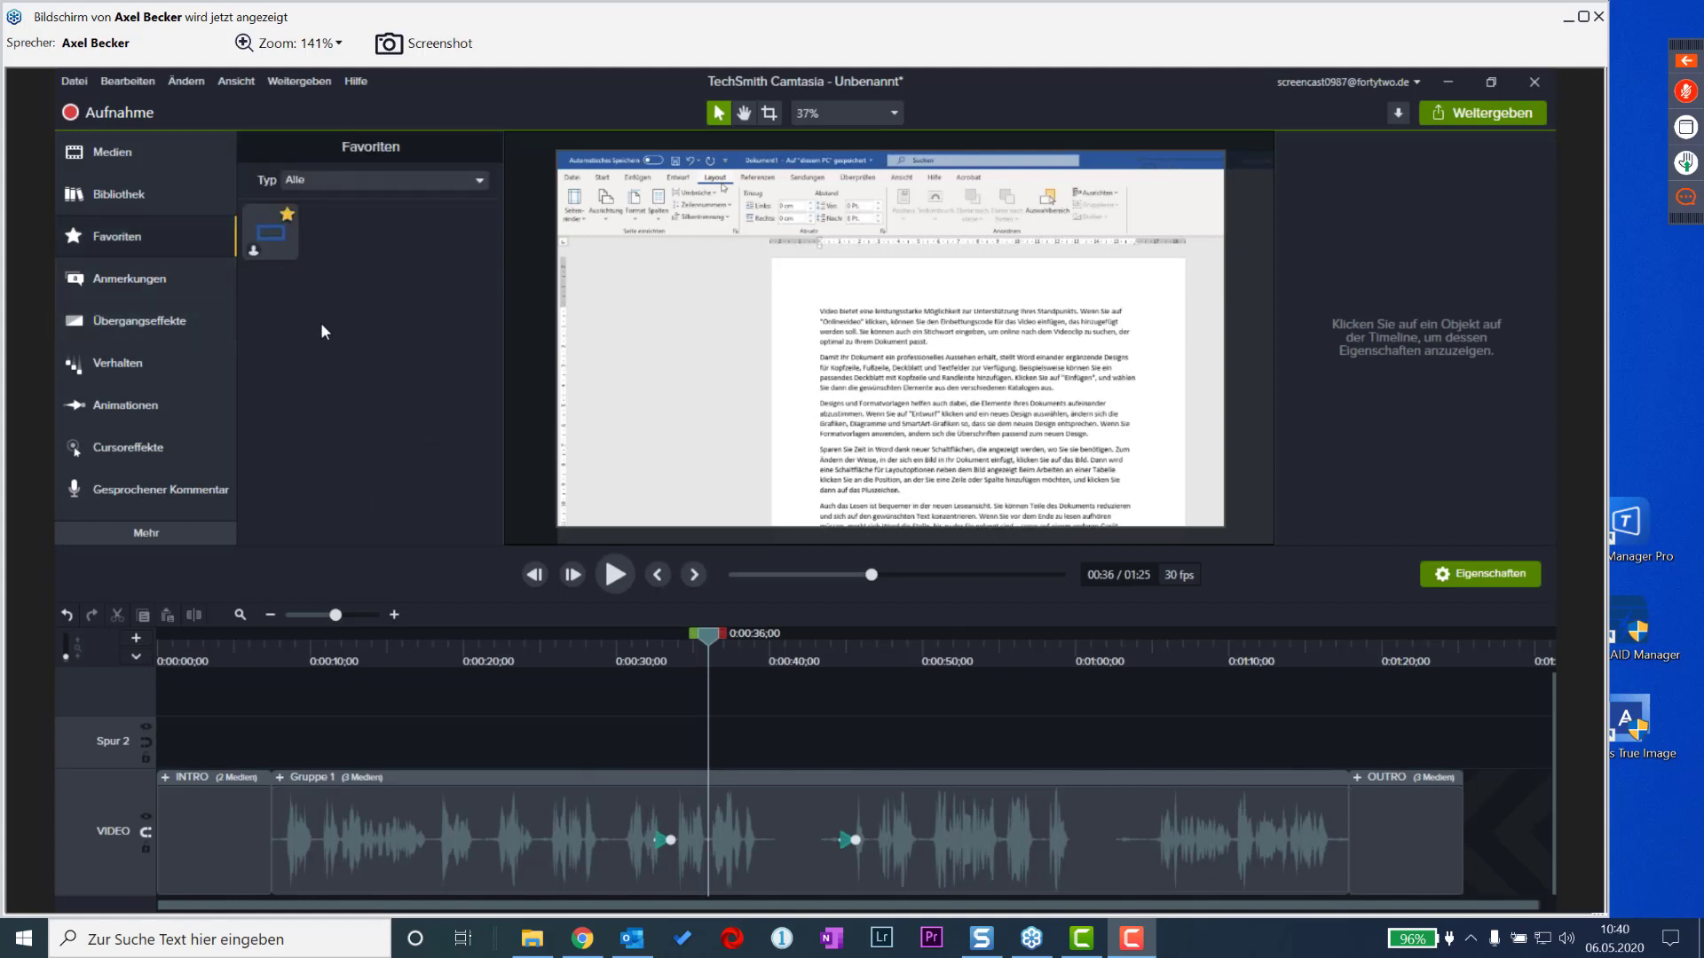
left_click(137, 321)
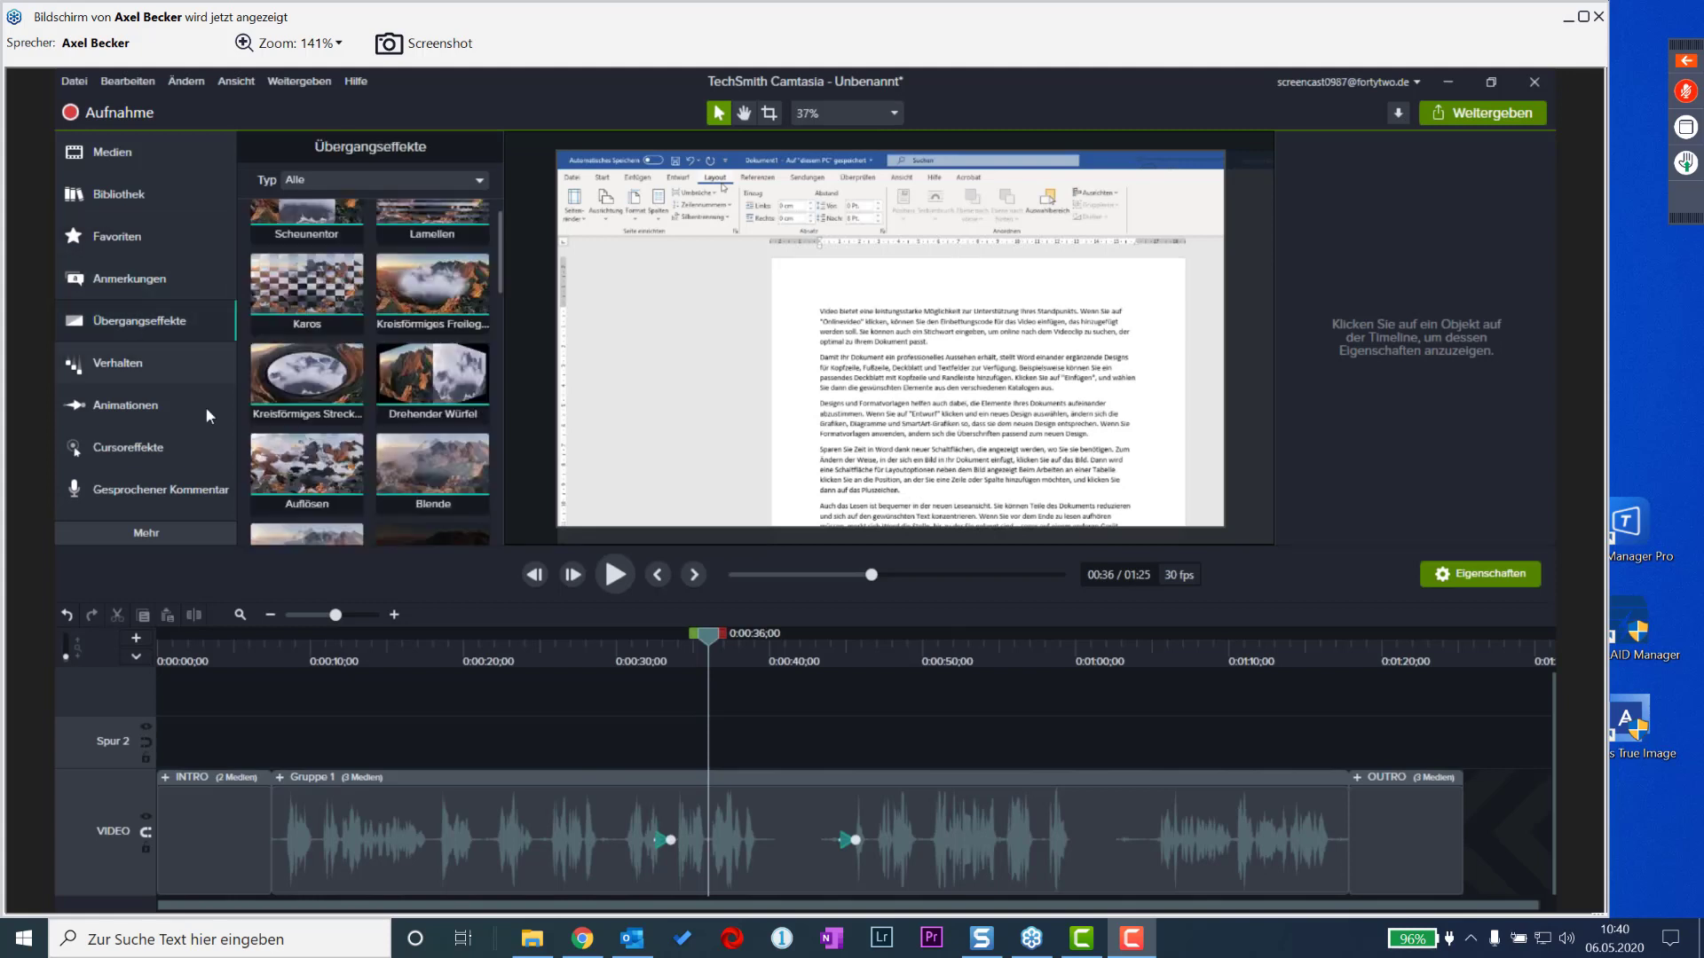
left_click(477, 448)
- Mark the Benutzerdefiniert animation as a favourite
left_click(121, 407)
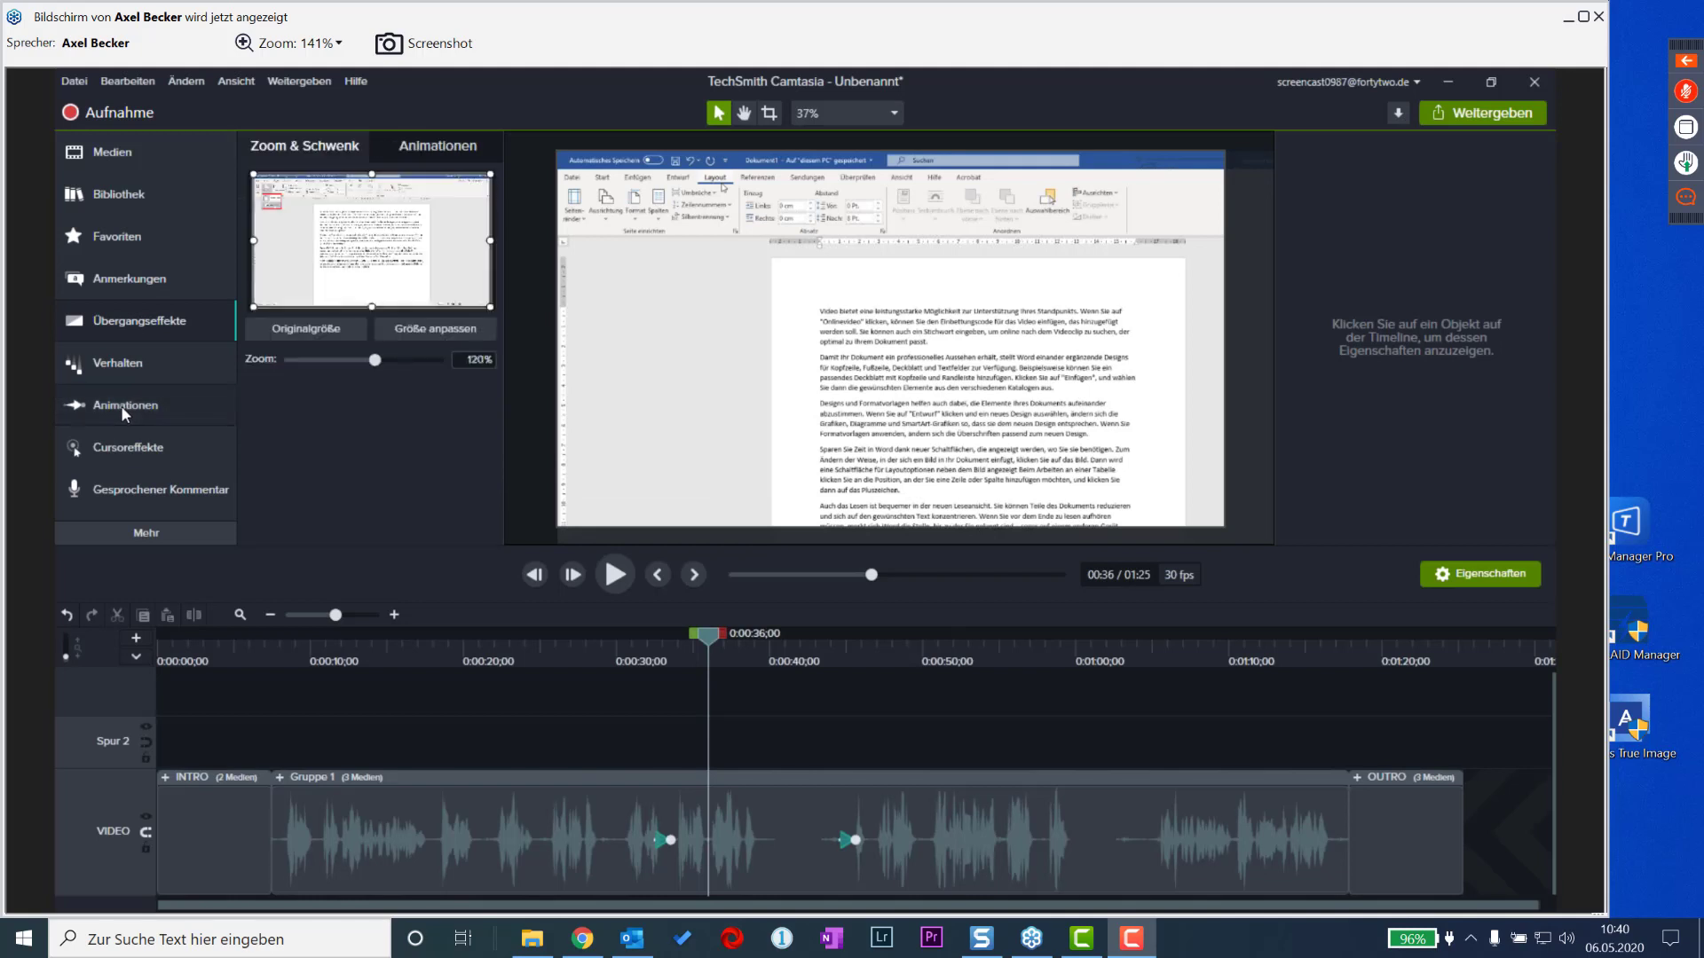
left_click(438, 145)
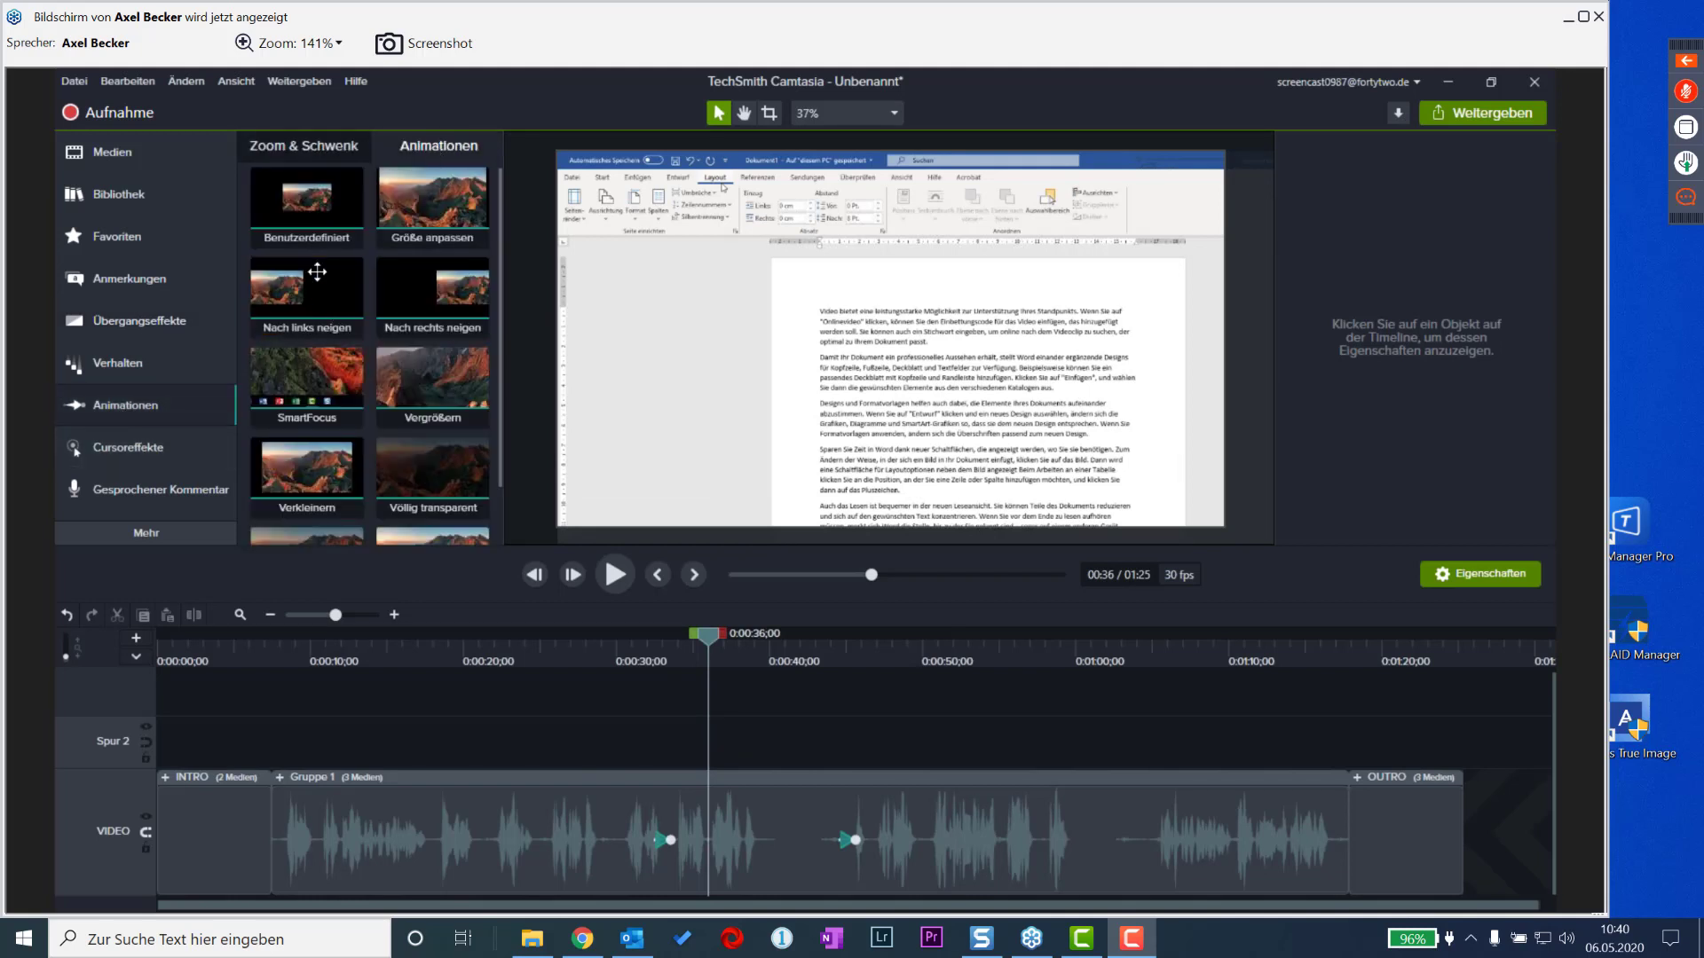
left_click(351, 180)
- Mark the second annotation under Unschärfe und Hervorheben as a favourite, and check which types the favourites can be filtered by
left_click(120, 289)
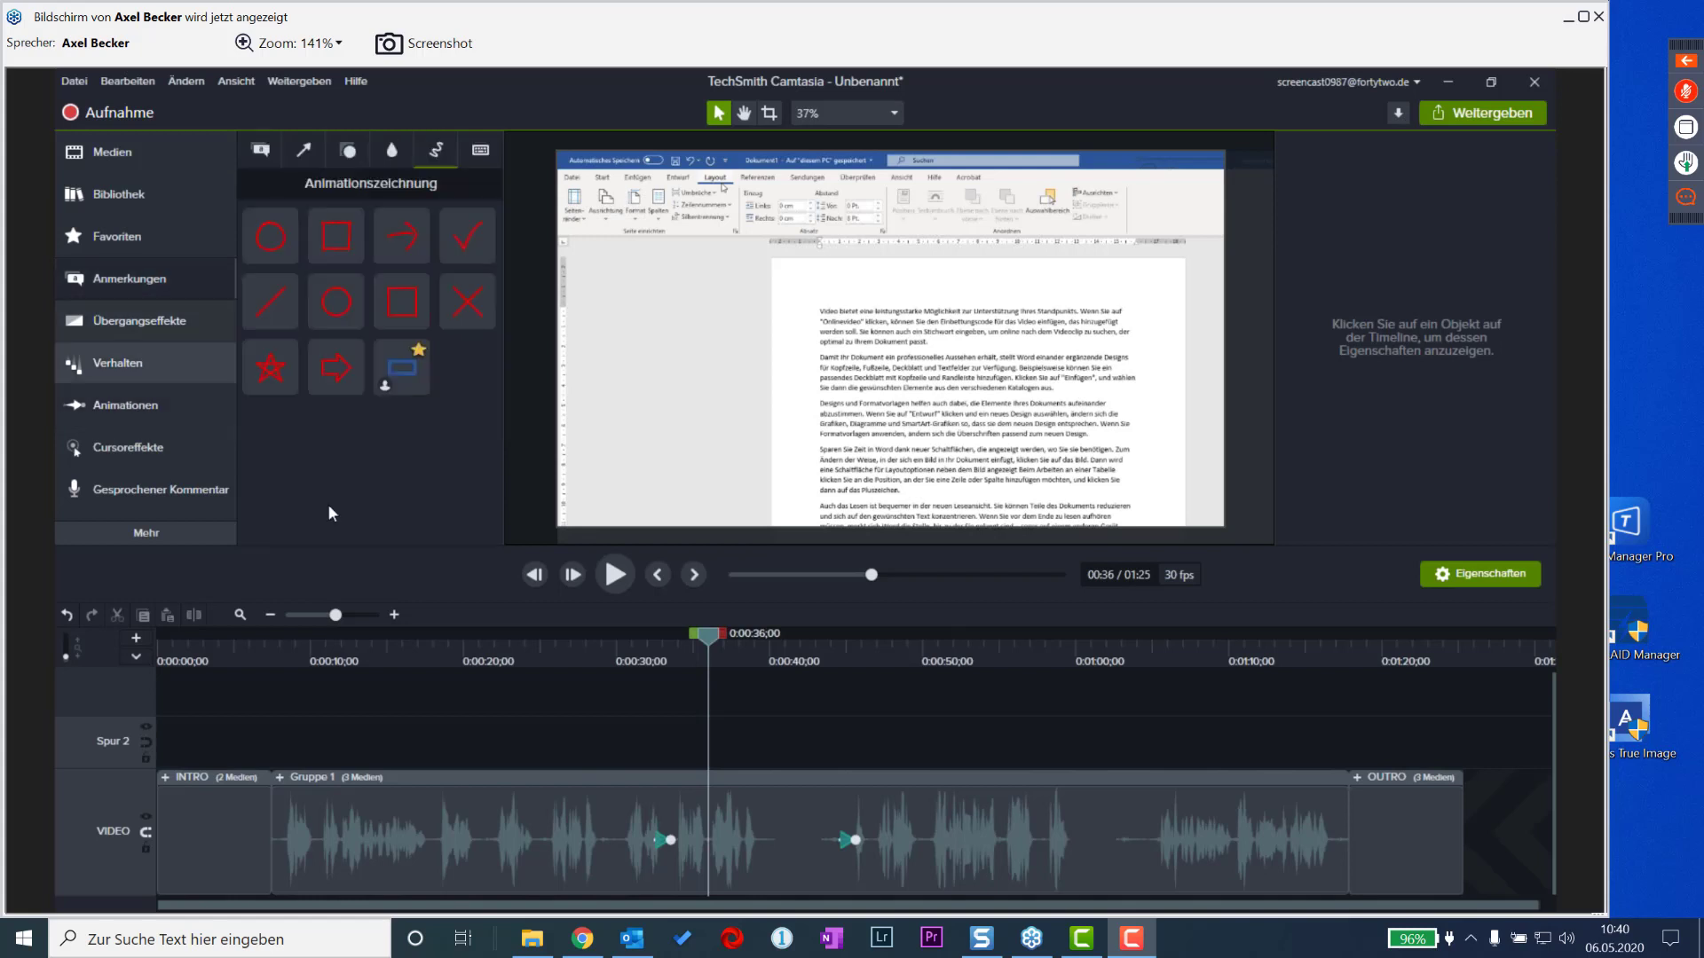
left_click(362, 160)
left_click(396, 149)
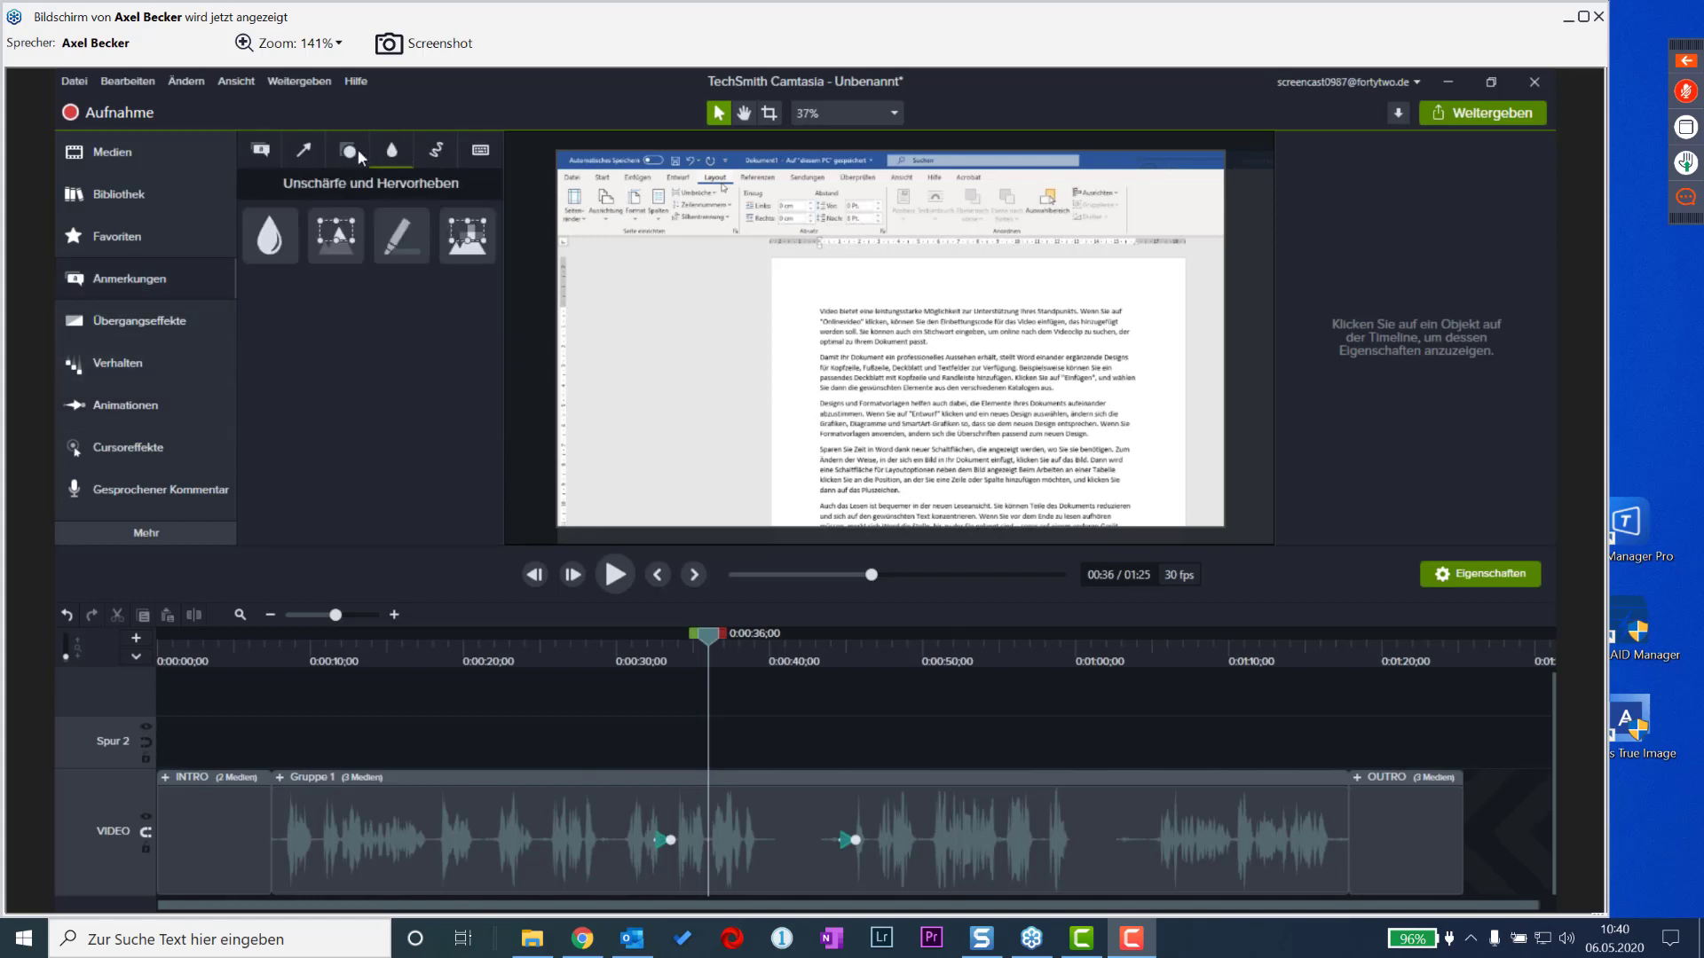
left_click(354, 220)
left_click(159, 234)
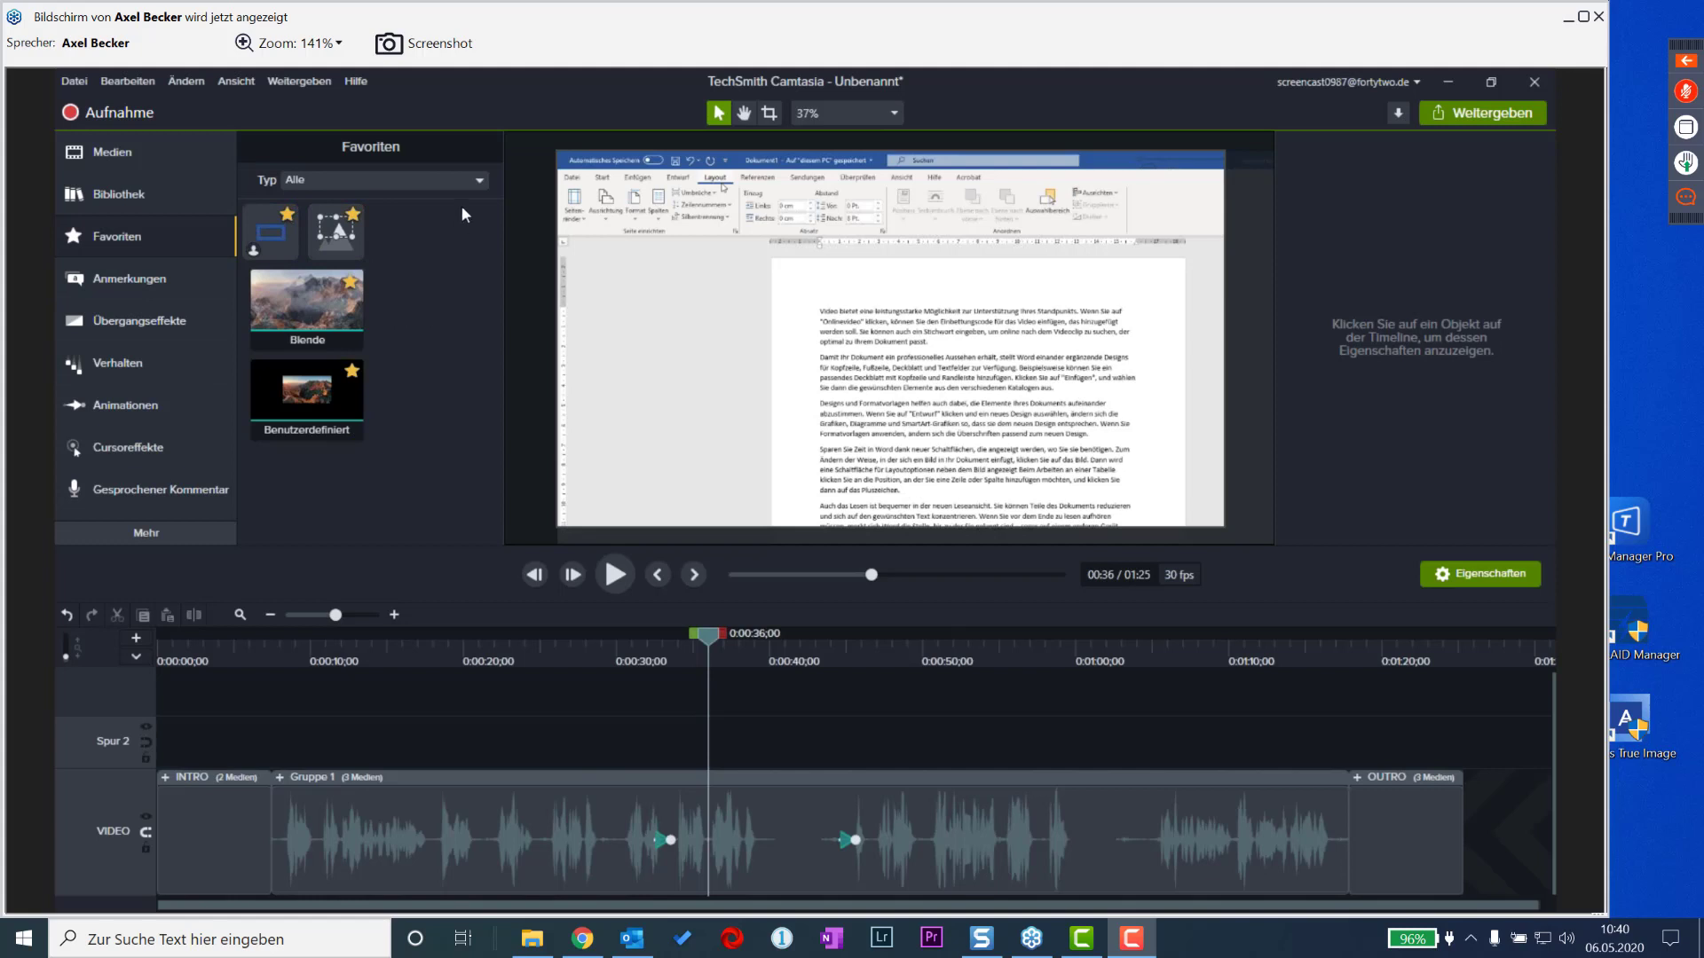
left_click(479, 181)
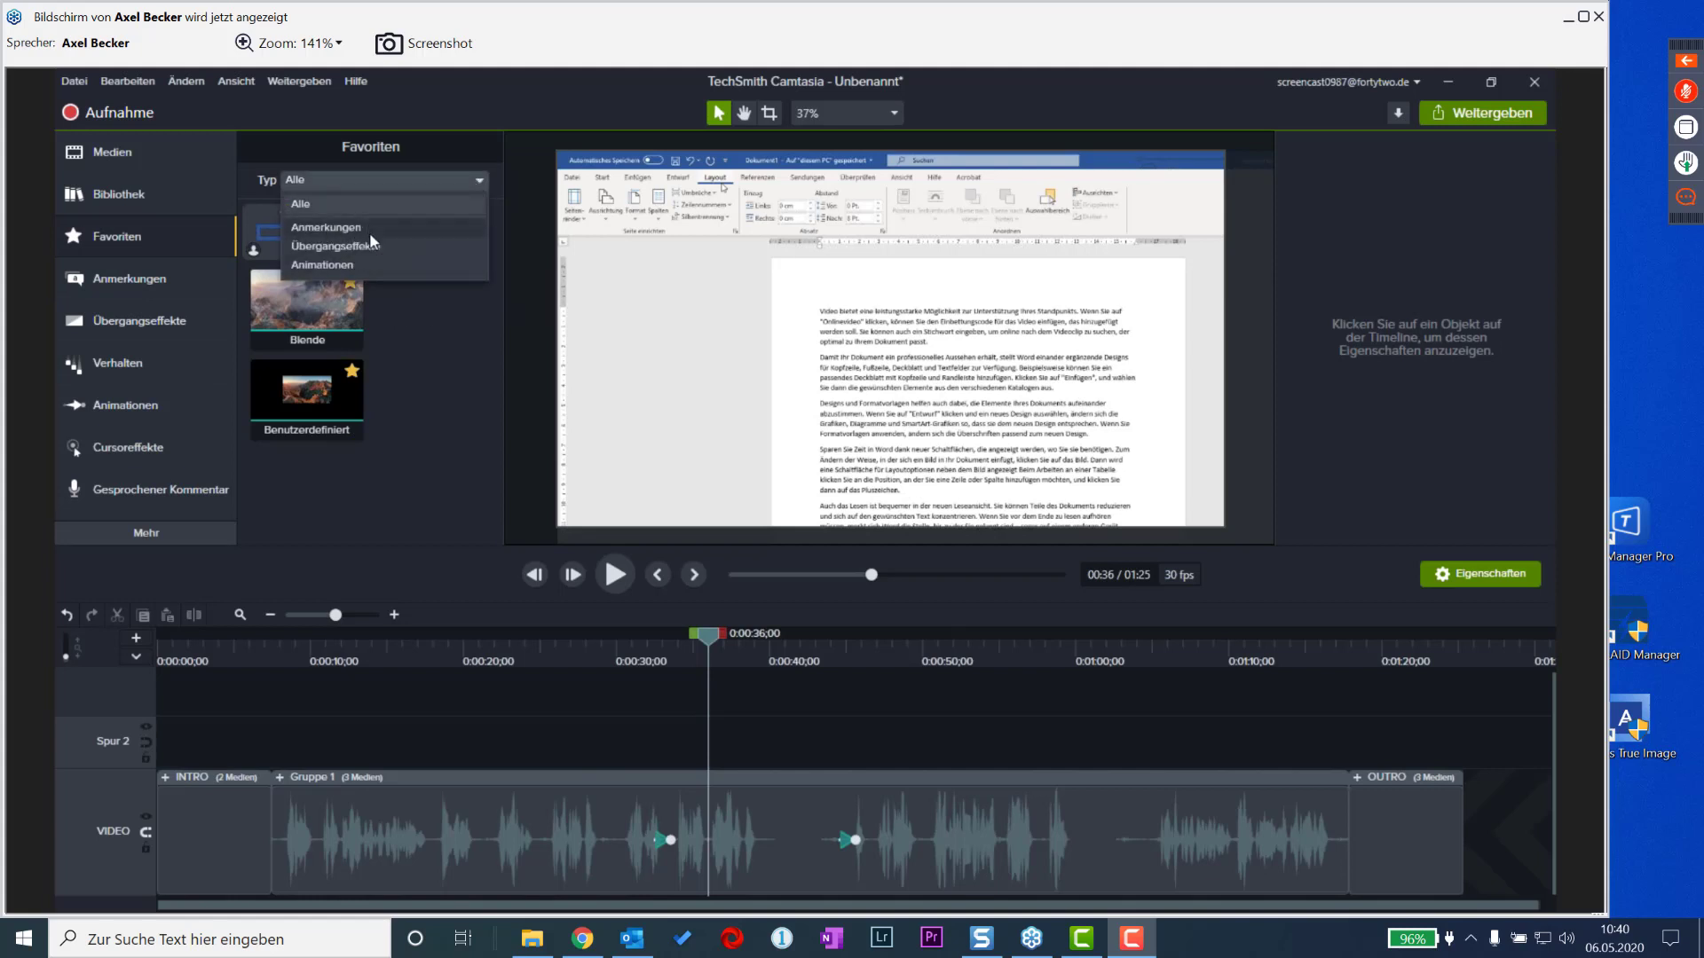
left_click(418, 322)
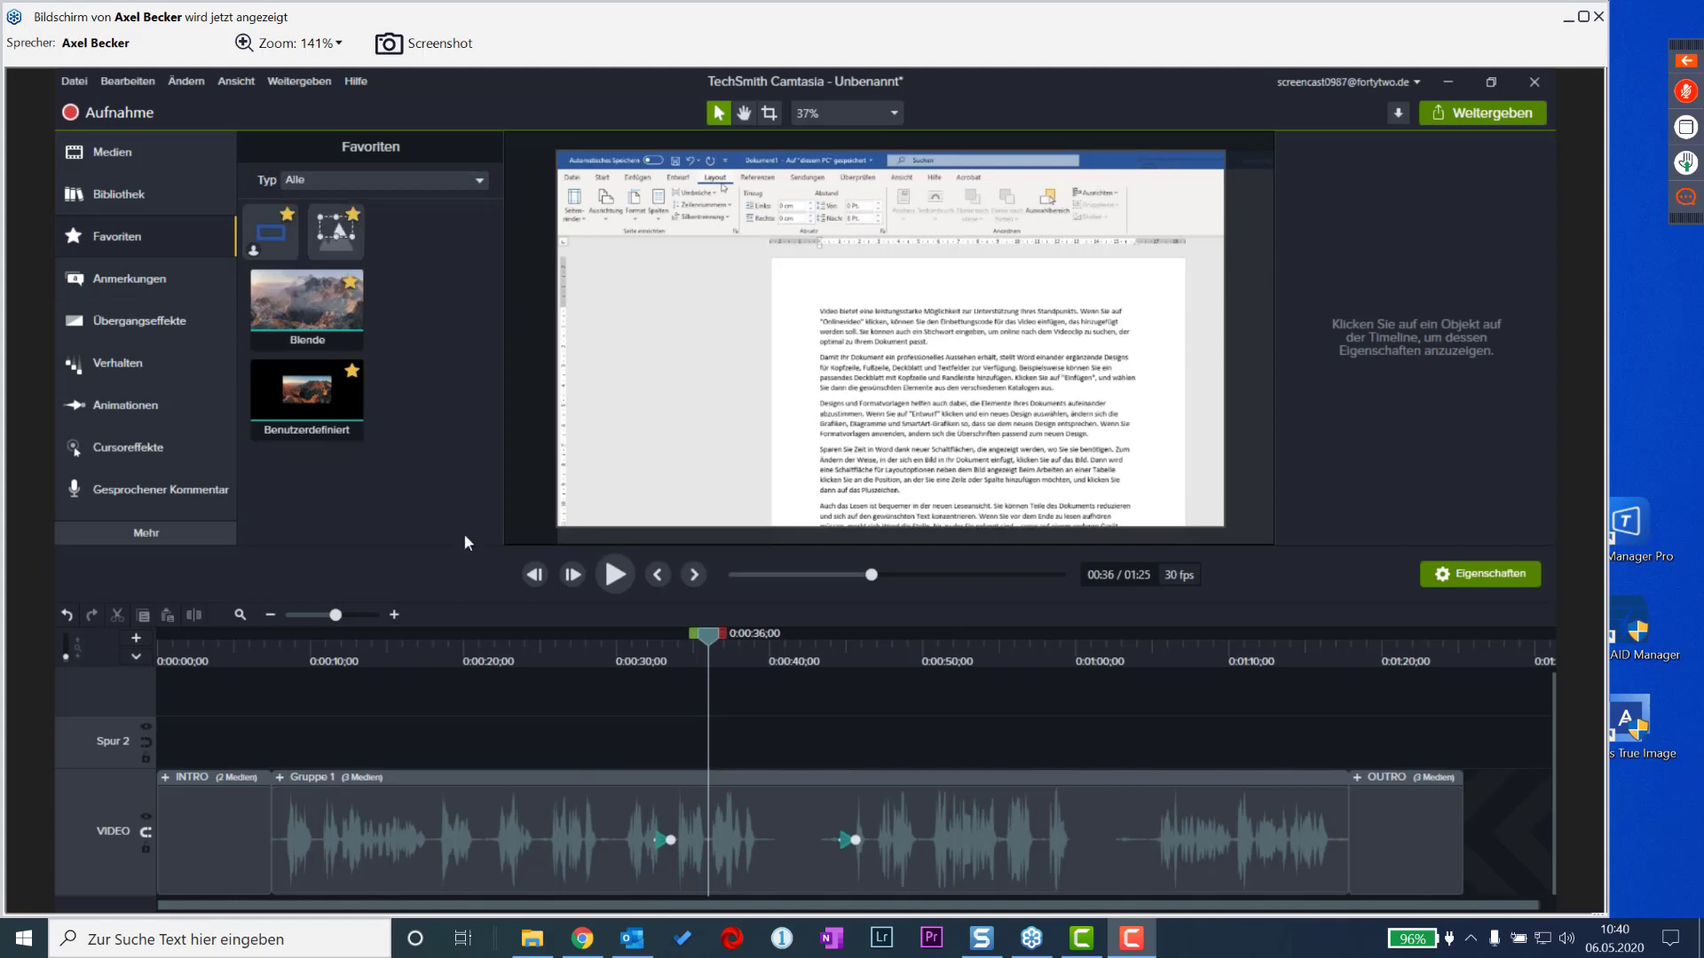
- Mark the Cursorausgleich cursor effect as a favourite and display the favourites collection
left_click(158, 446)
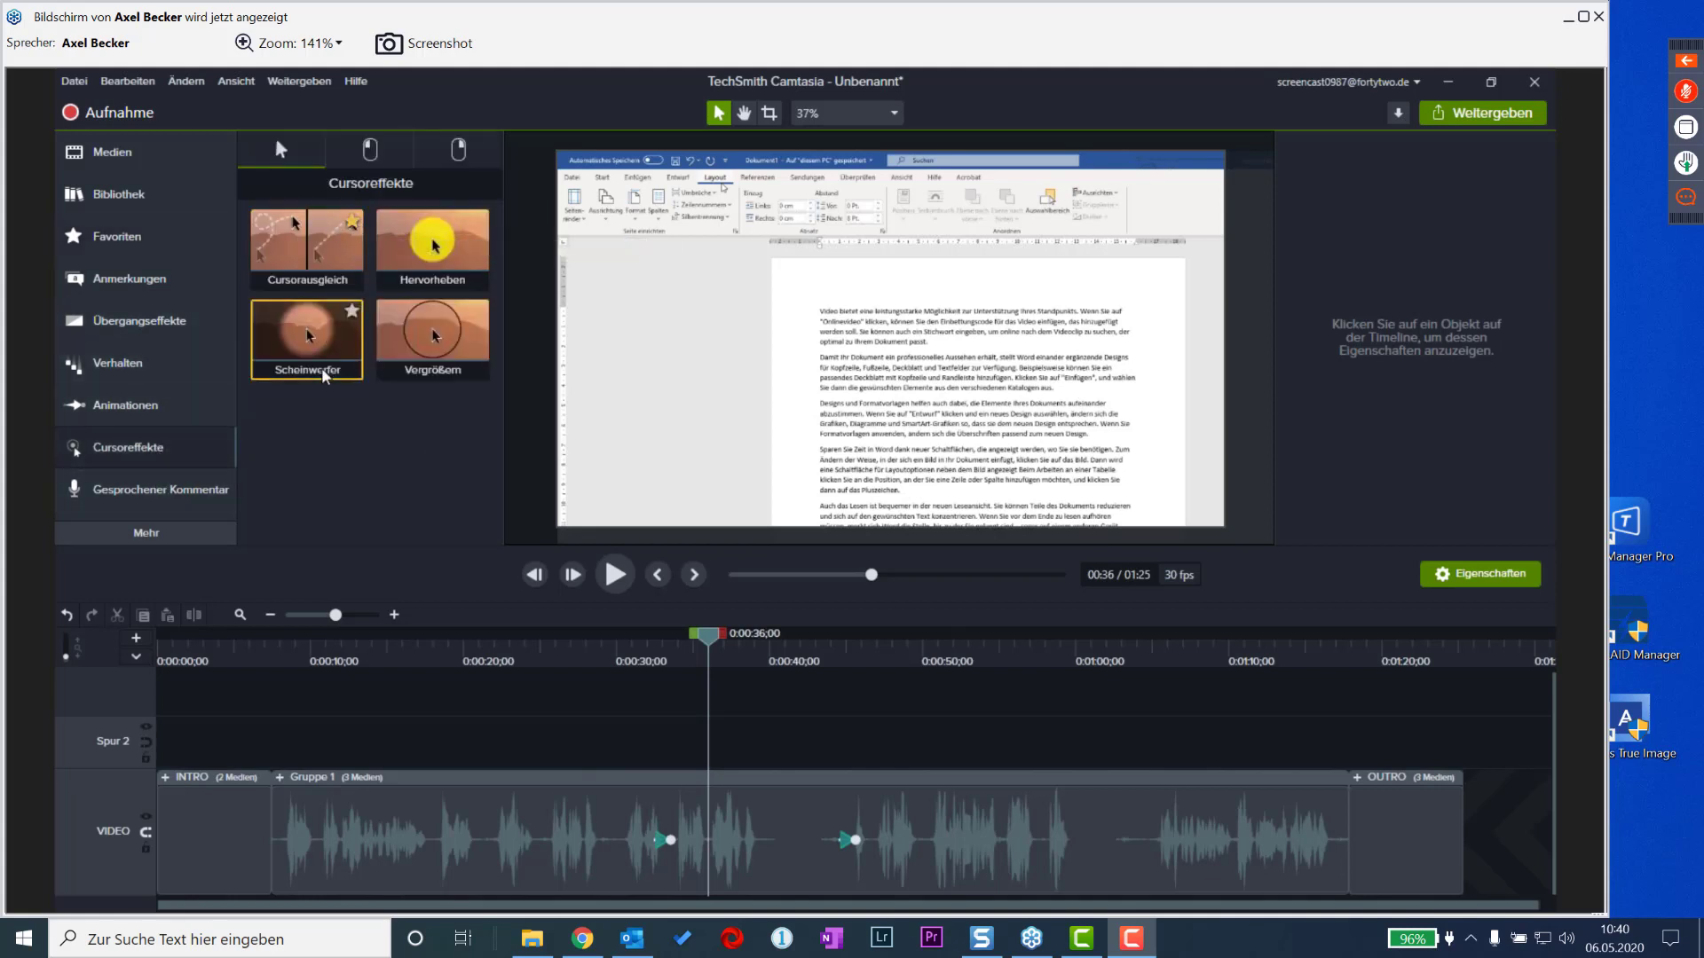
left_click(116, 236)
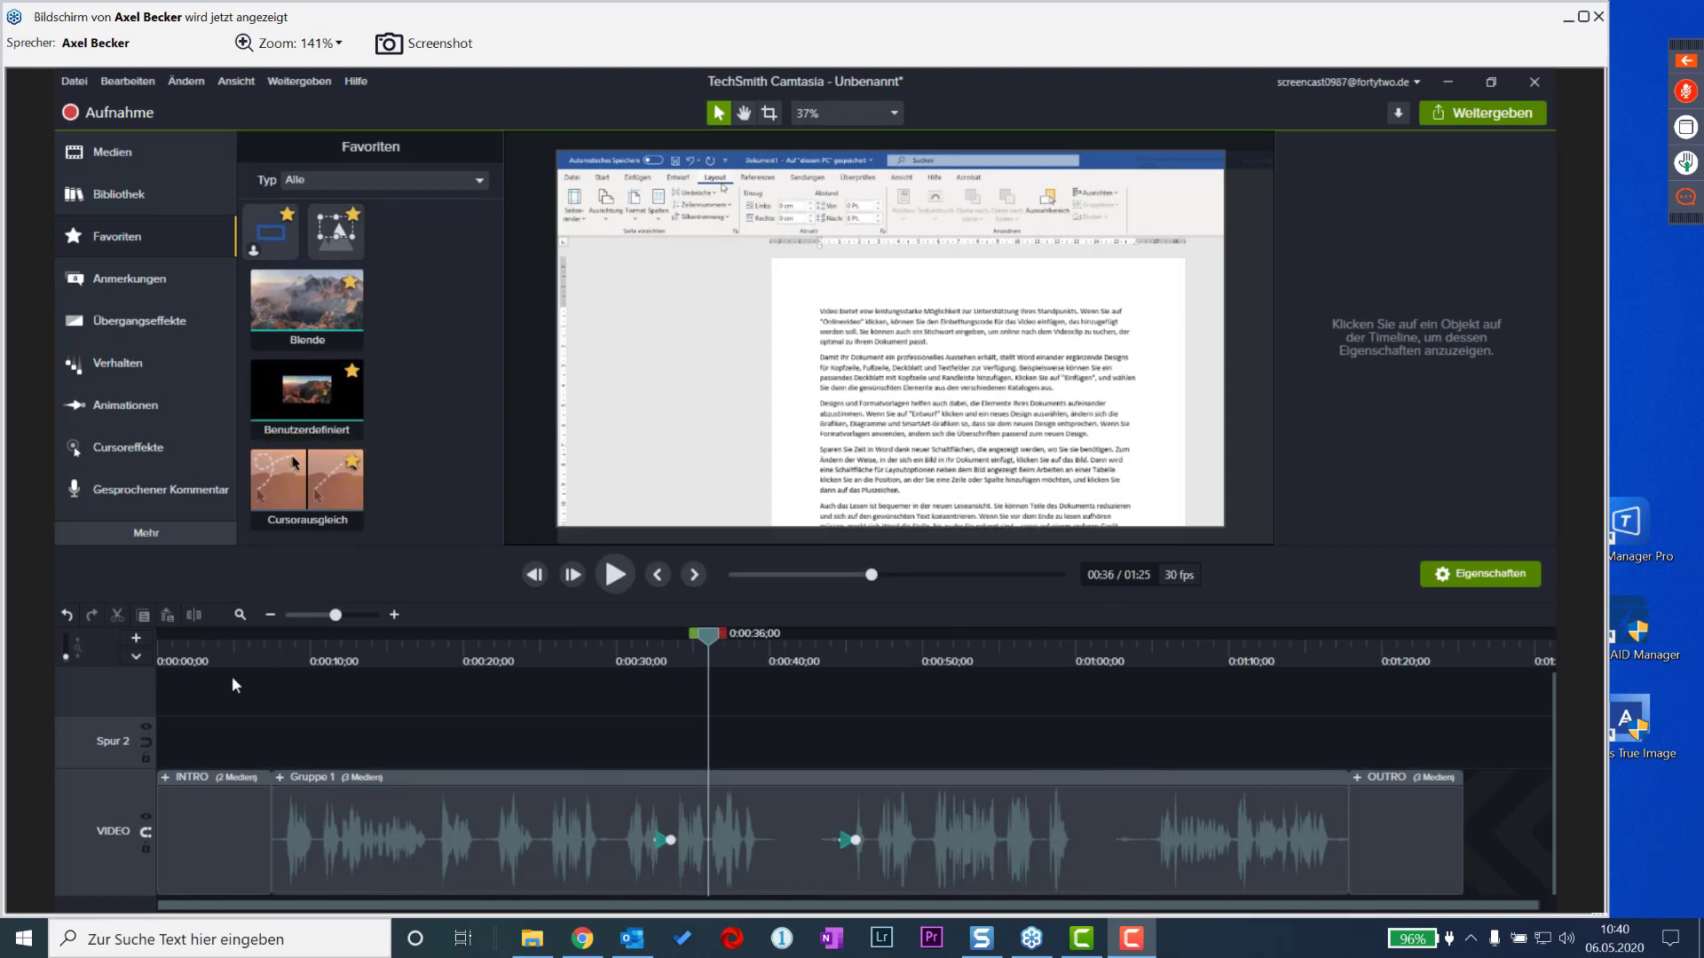
- Apply the Webinar theme to the INTRO clip, with the preview at about 5 seconds where its logo shows
left_click(221, 637)
left_click(226, 821)
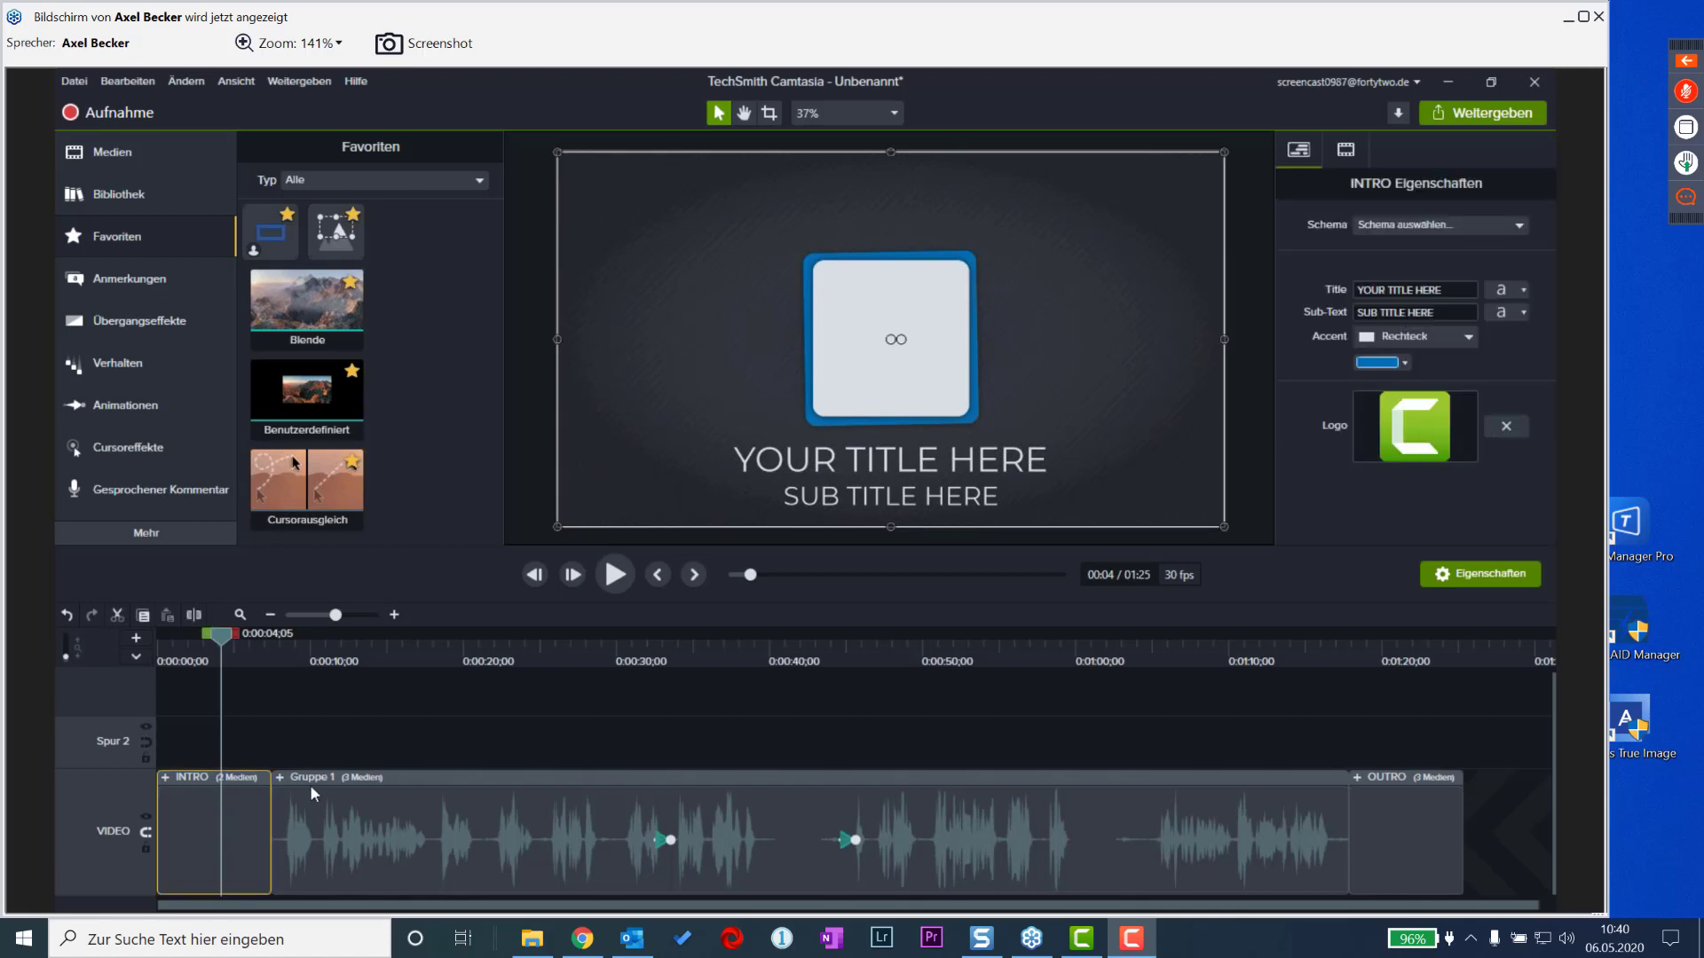
left_click(1472, 227)
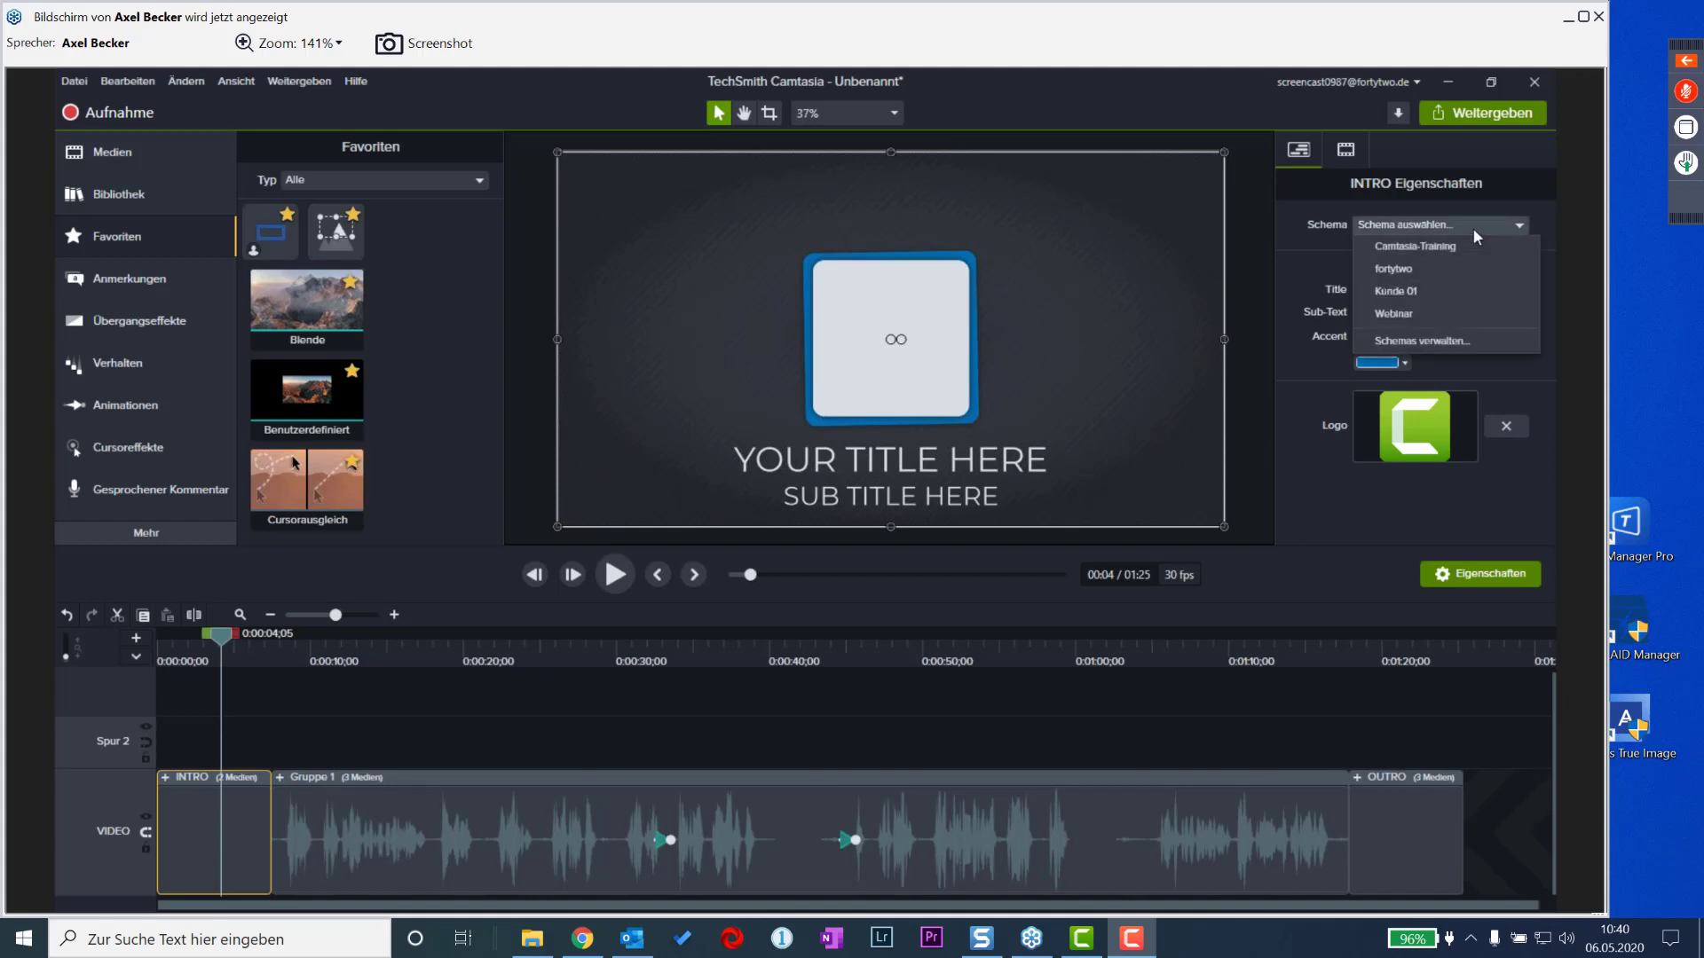
left_click_drag(222, 632, 243, 642)
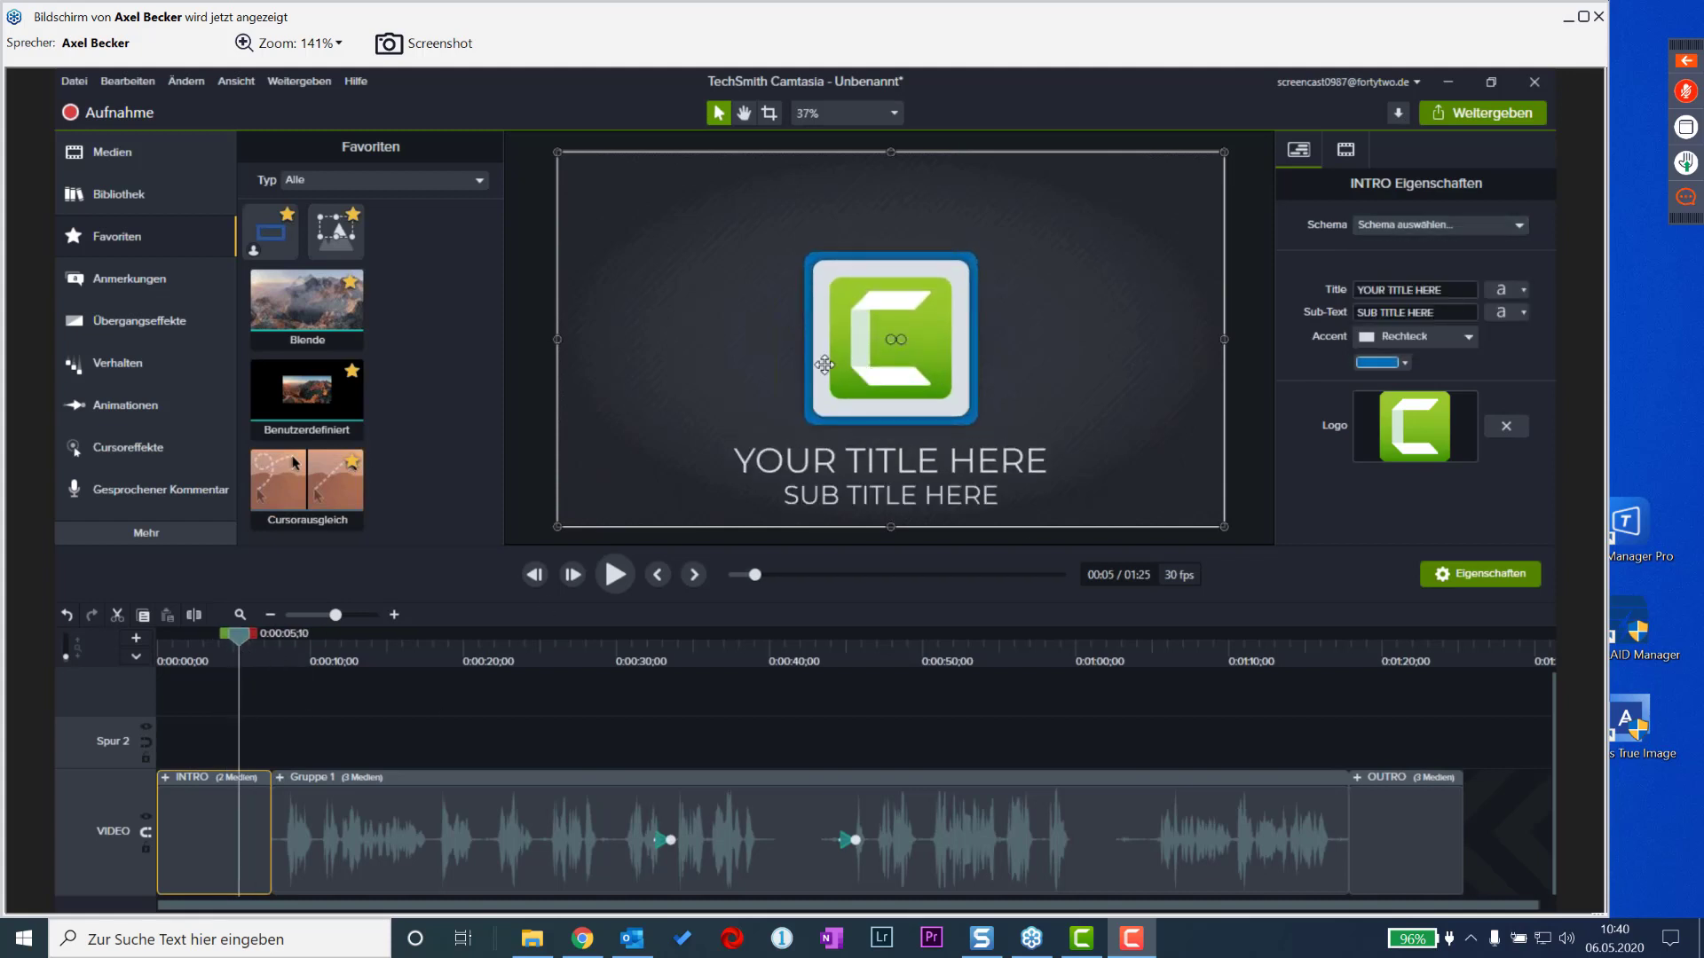
left_click(1520, 226)
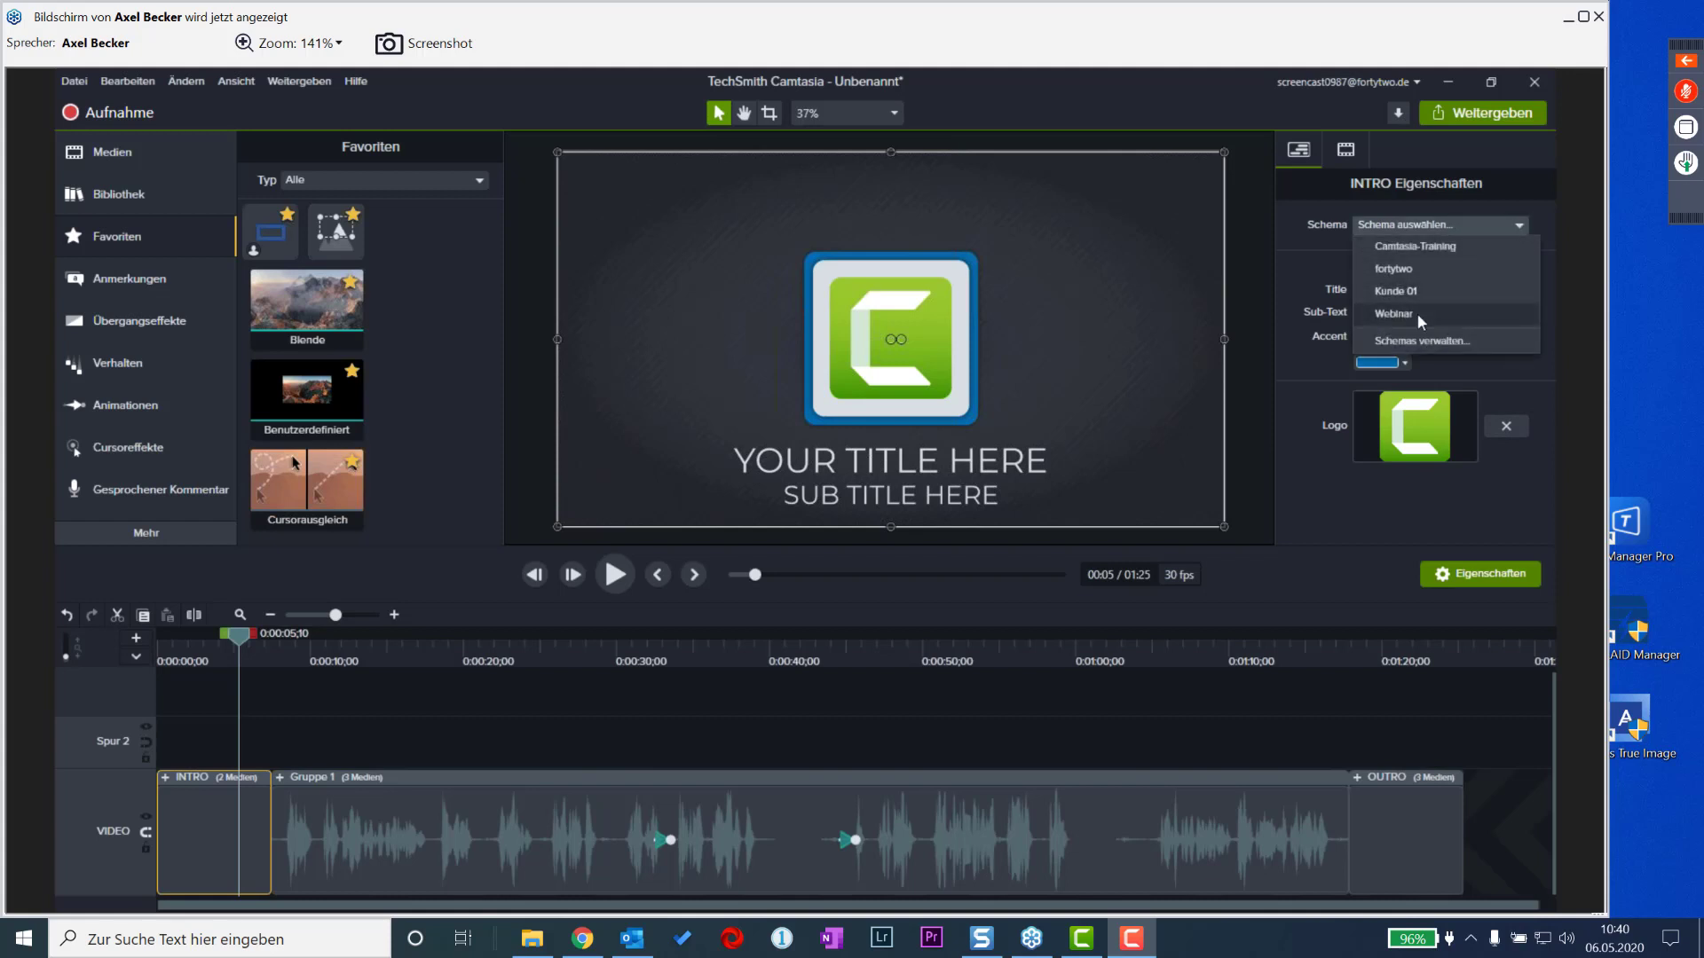
left_click(1420, 321)
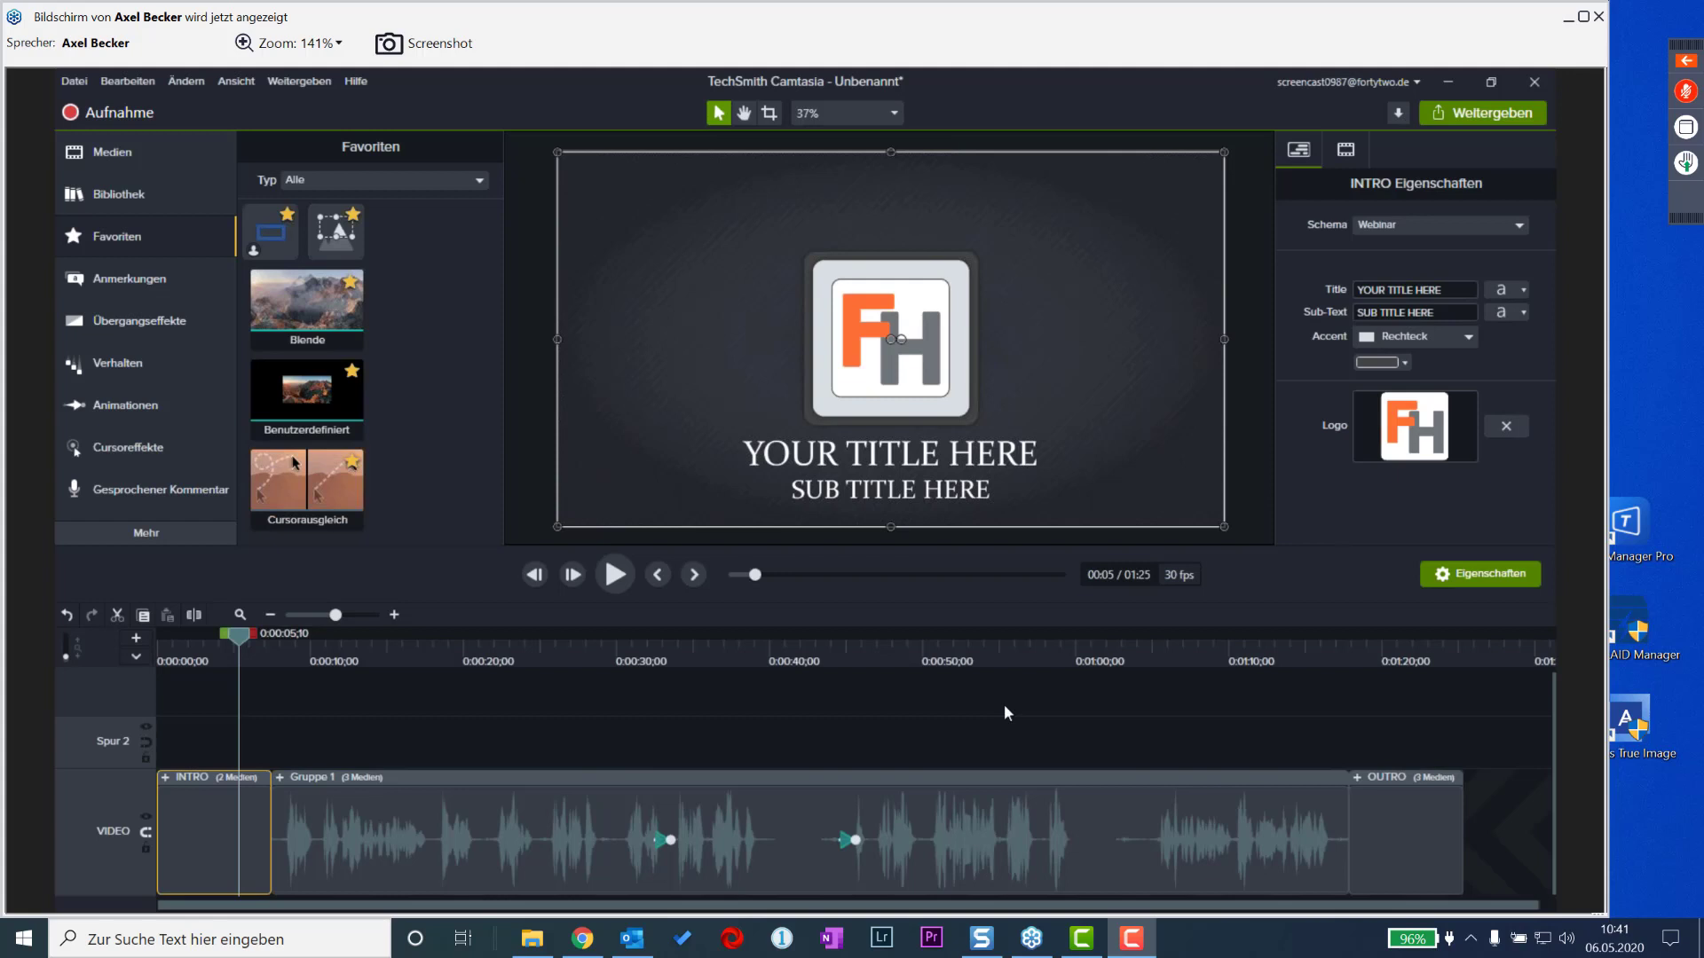
left_click(1465, 290)
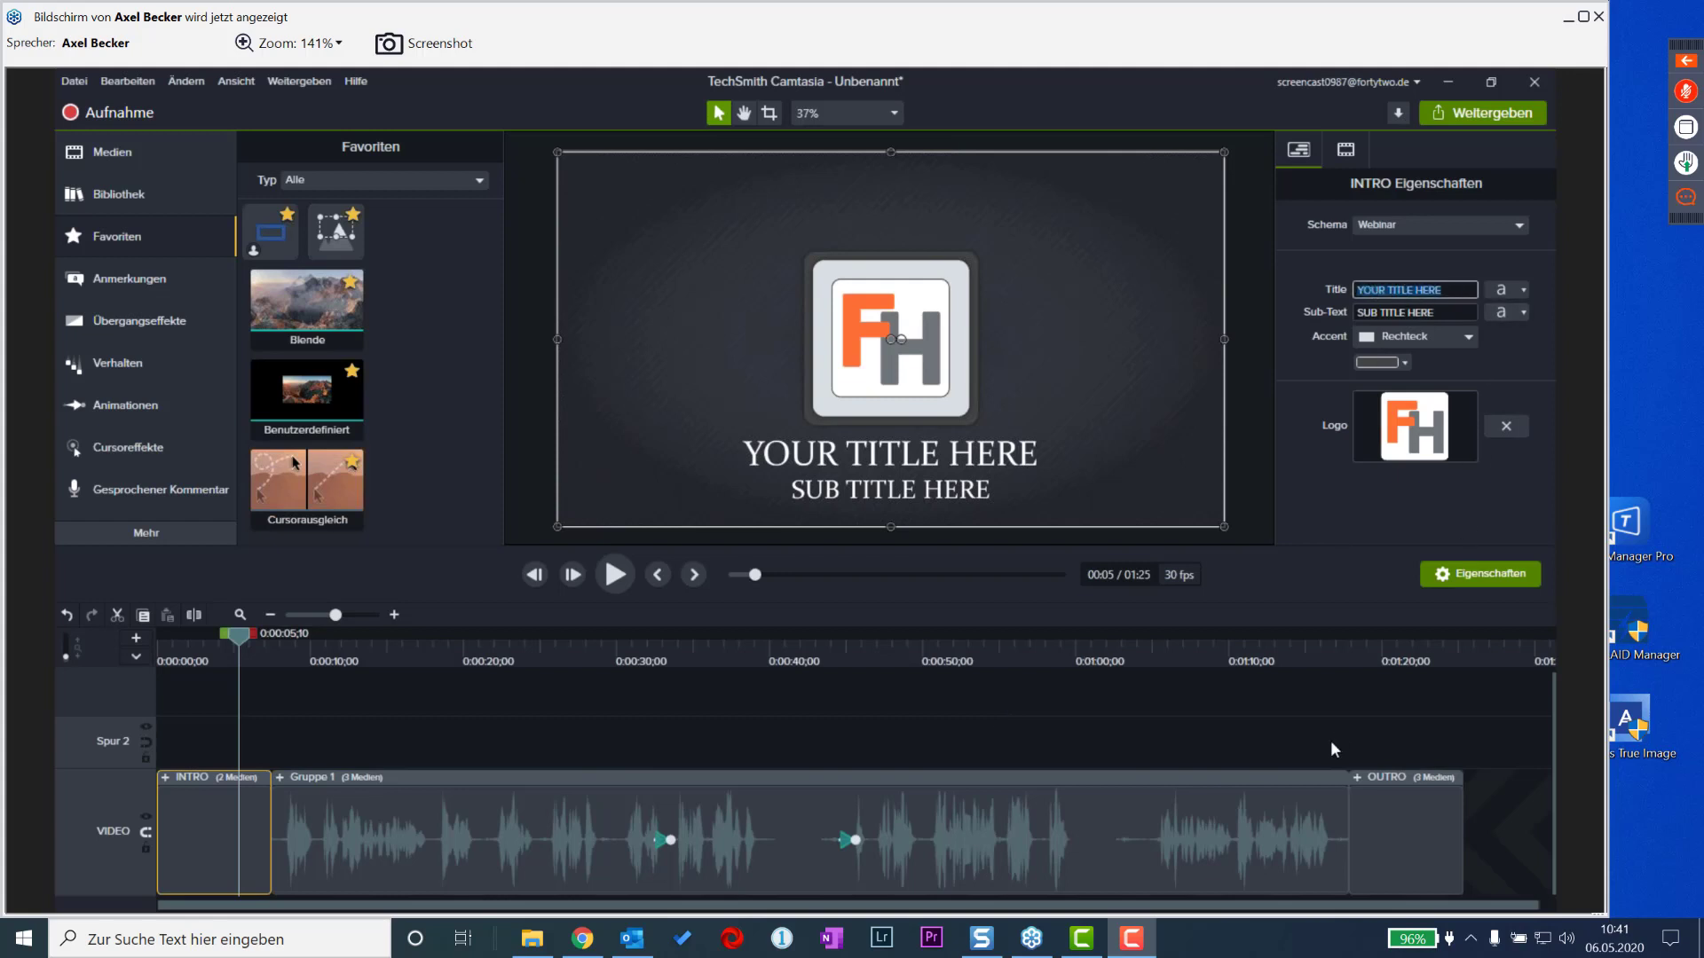
- Apply the Webinar theme to the OUTRO clip, with the preview at about 1:23 where its logo shows
left_click(1412, 667)
left_click(1407, 652)
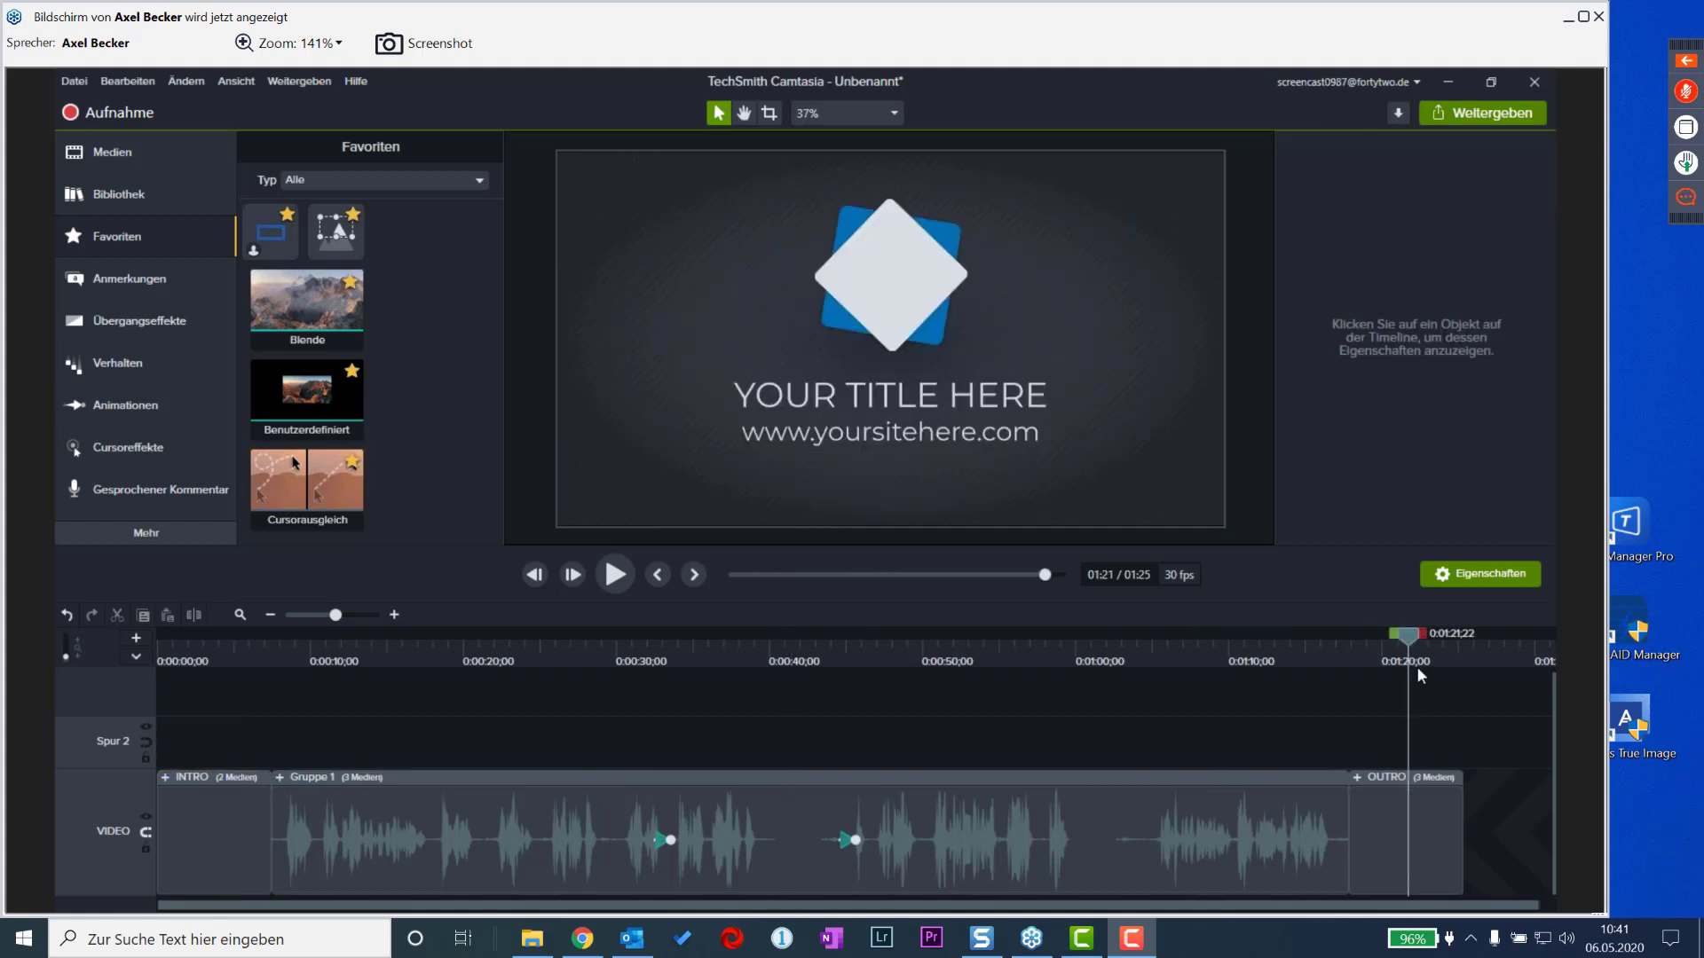
left_click_drag(1412, 636, 1438, 641)
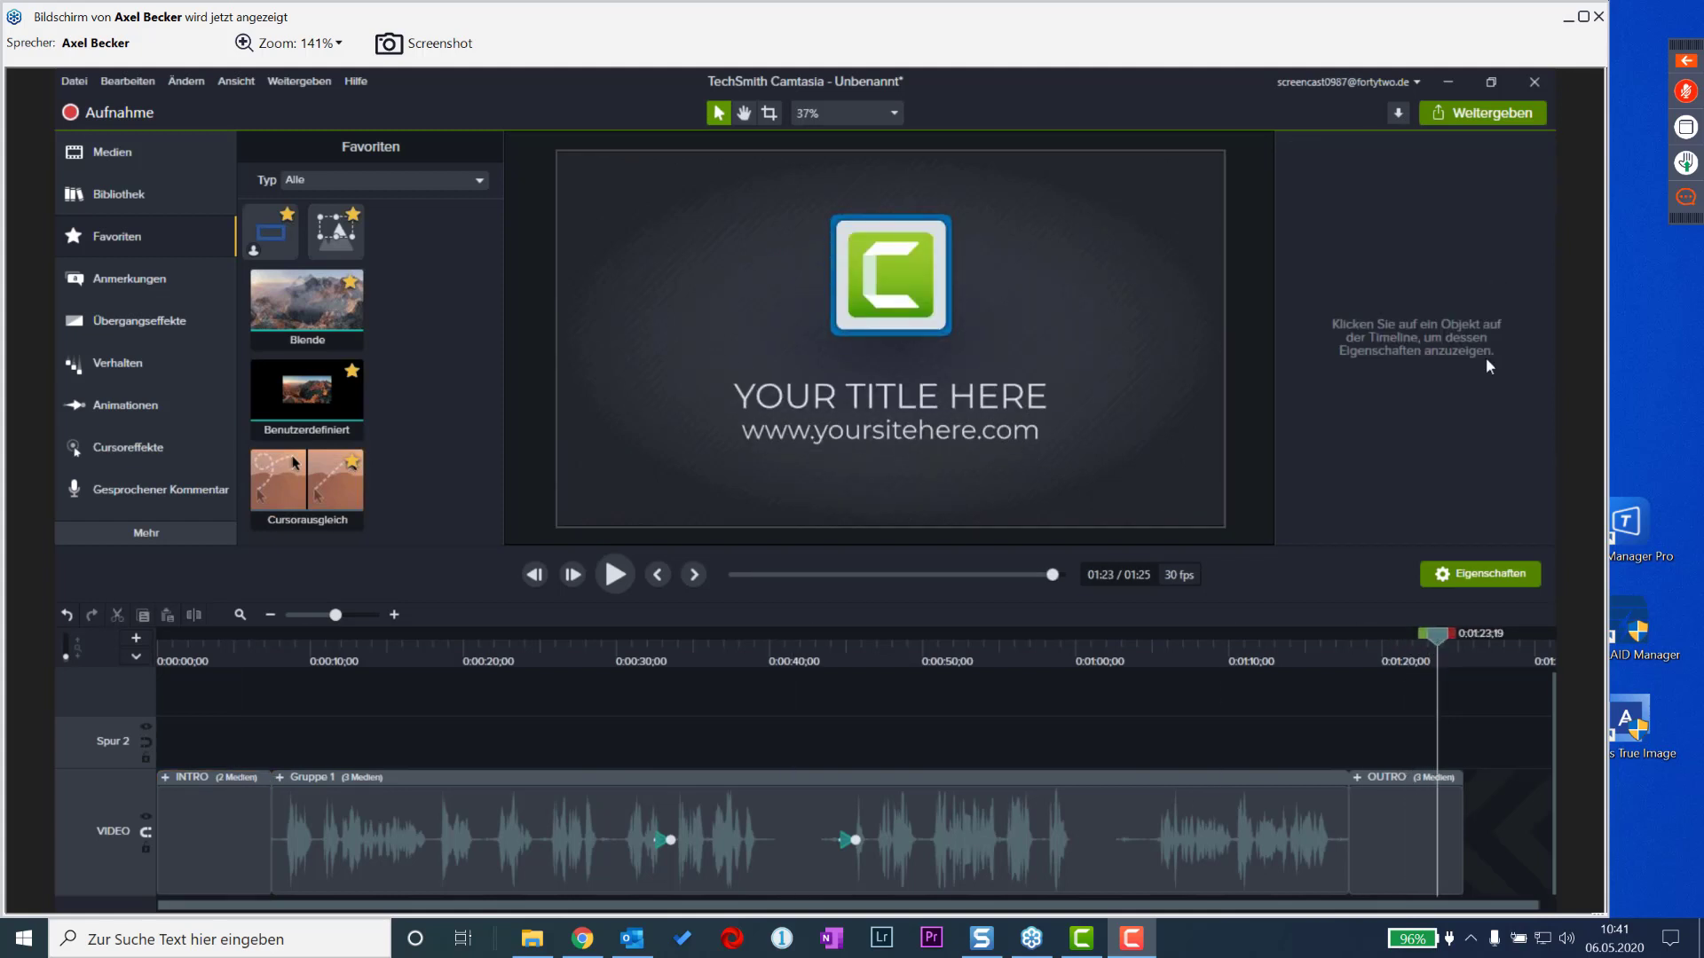
left_click(1384, 834)
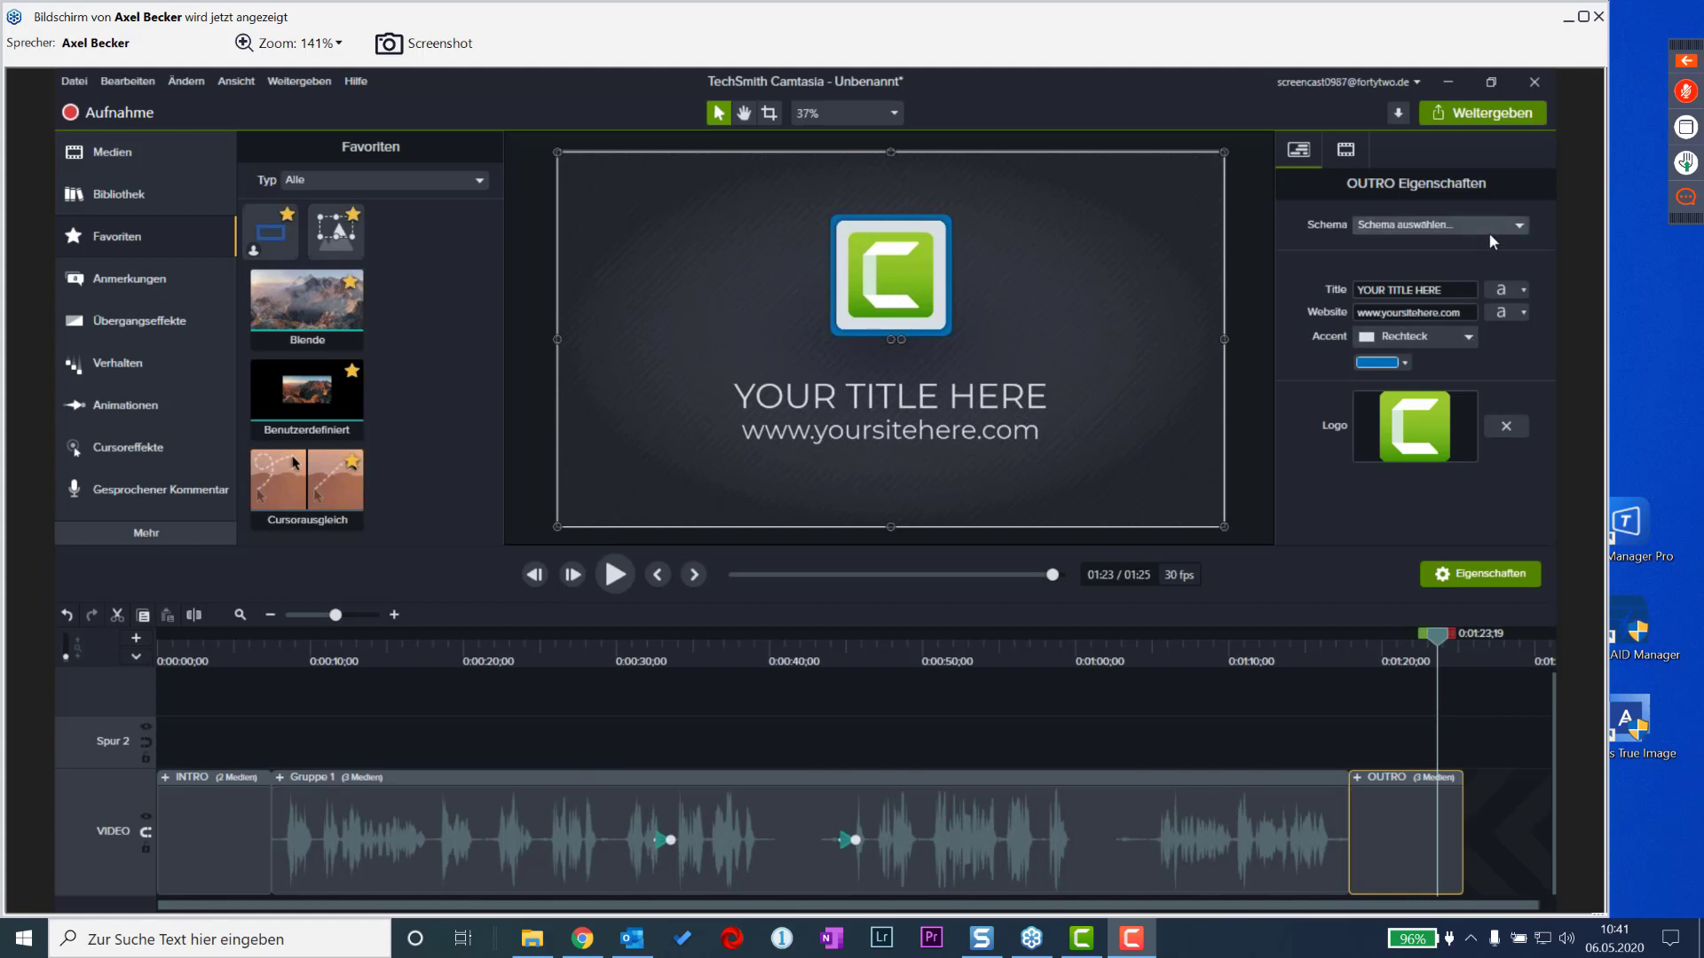
left_click(1501, 224)
left_click(1398, 313)
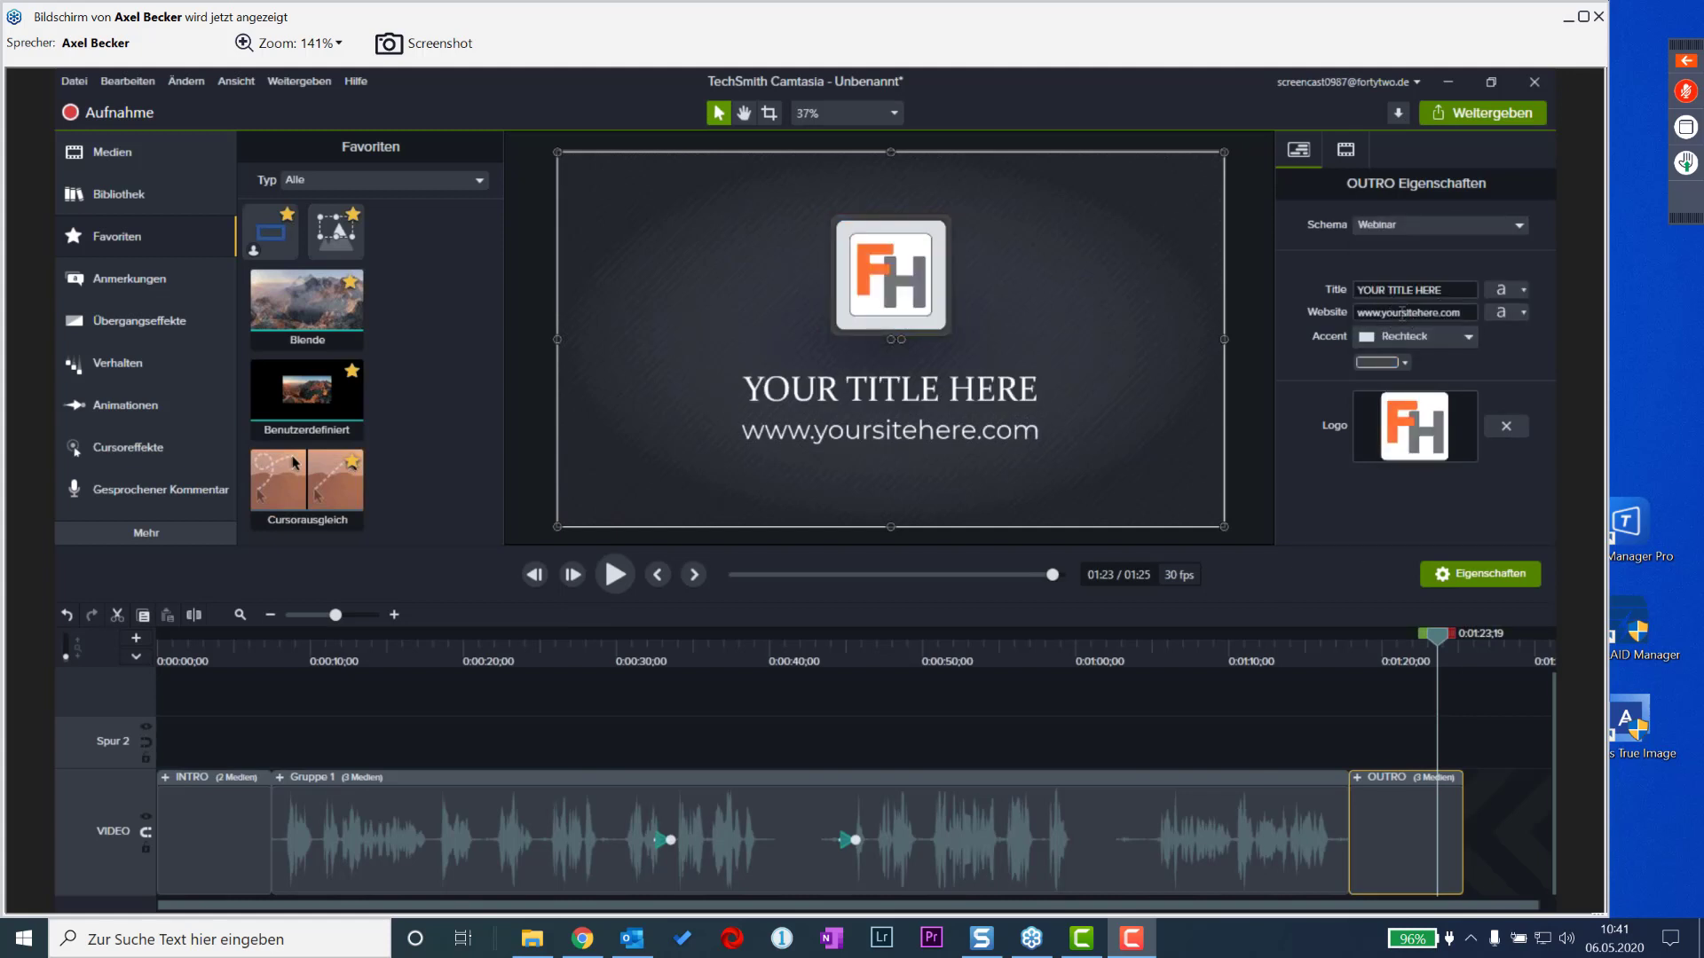
- Select the INTRO clip again and expand the Intros folder of the Camtasia 2020 library
left_click(215, 801)
left_click(199, 662)
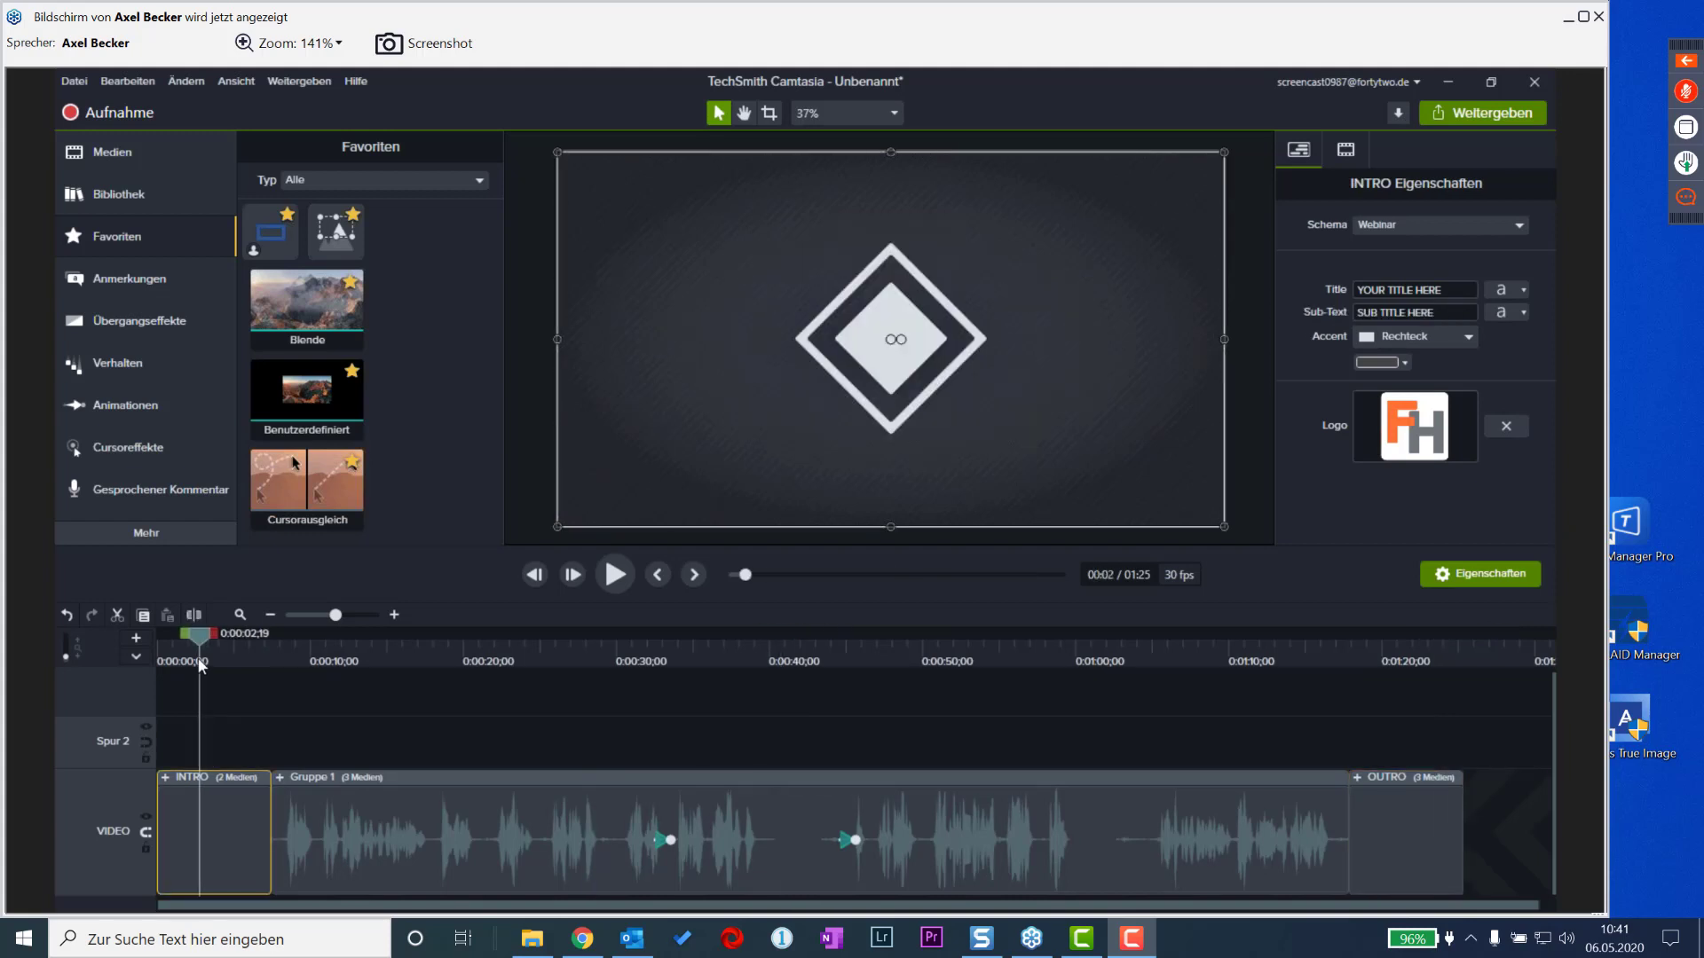
left_click(131, 192)
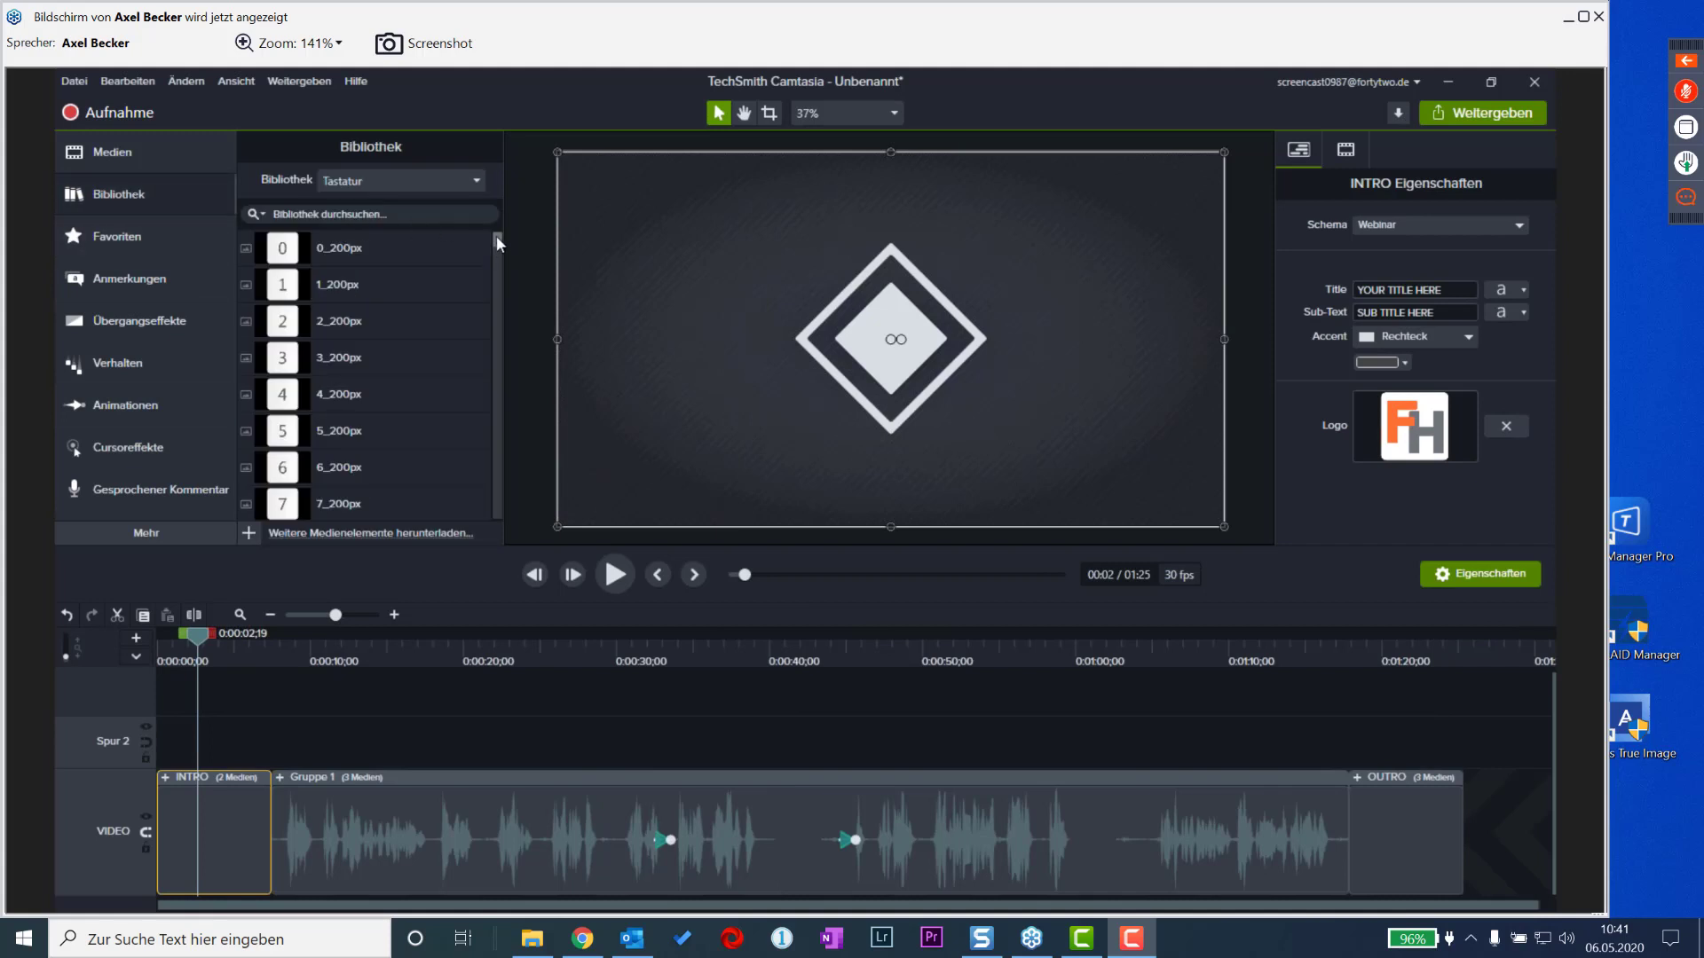
left_click(266, 214)
left_click(397, 181)
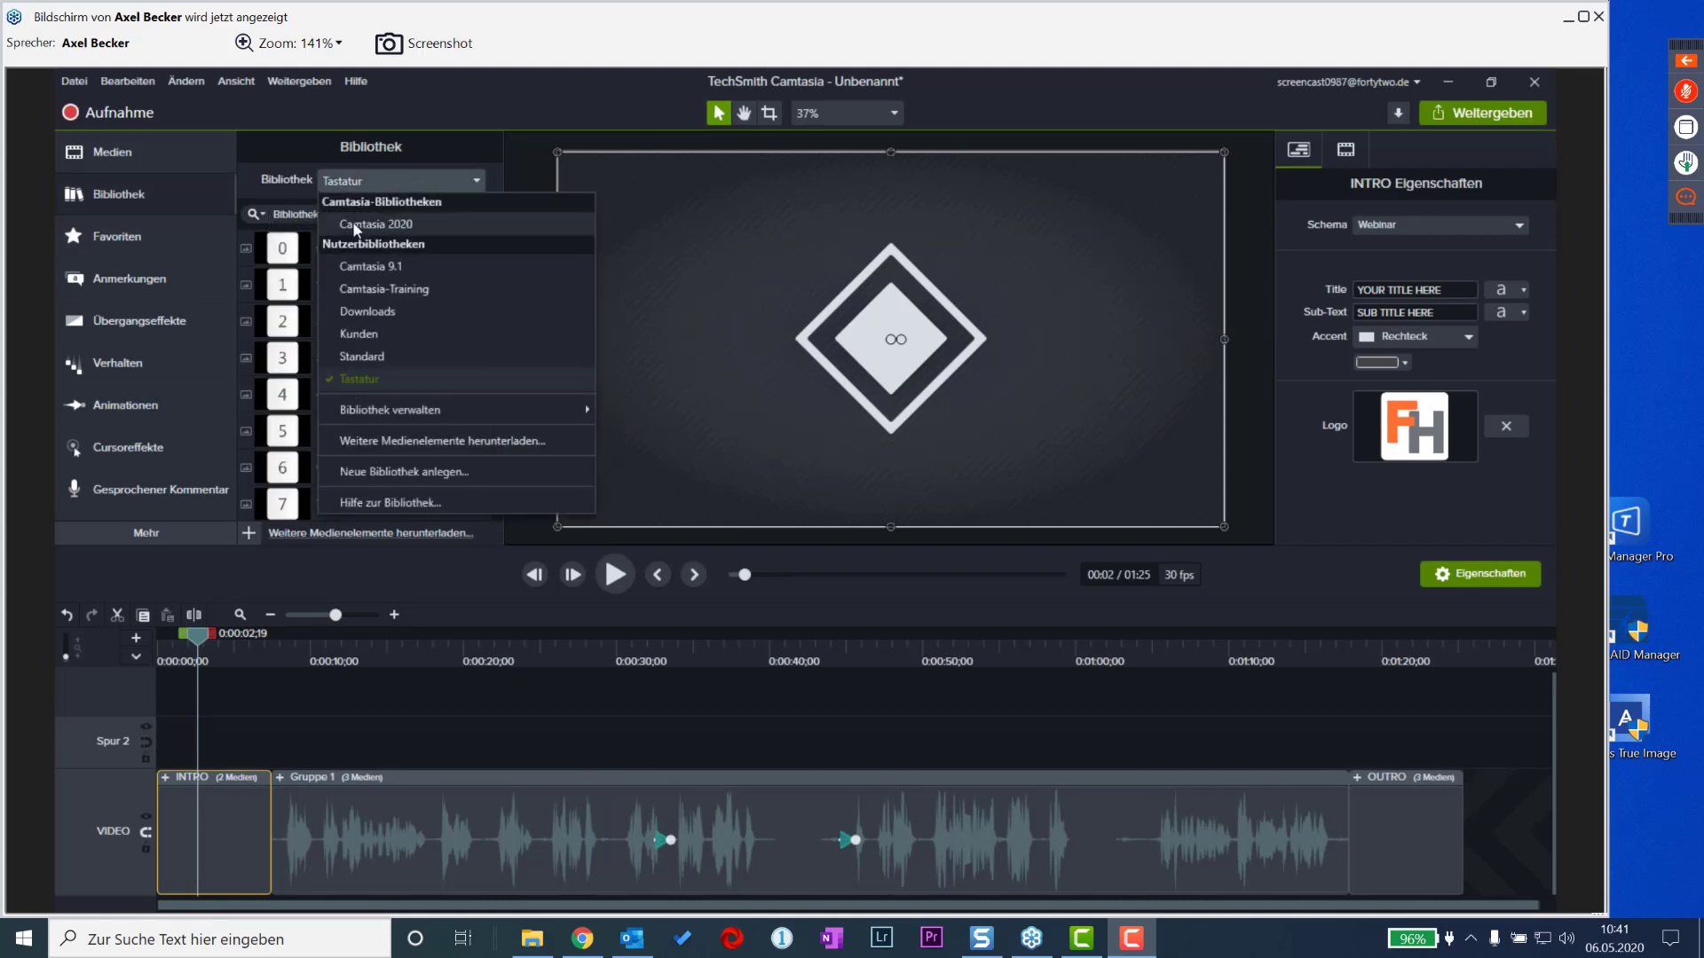
left_click(353, 221)
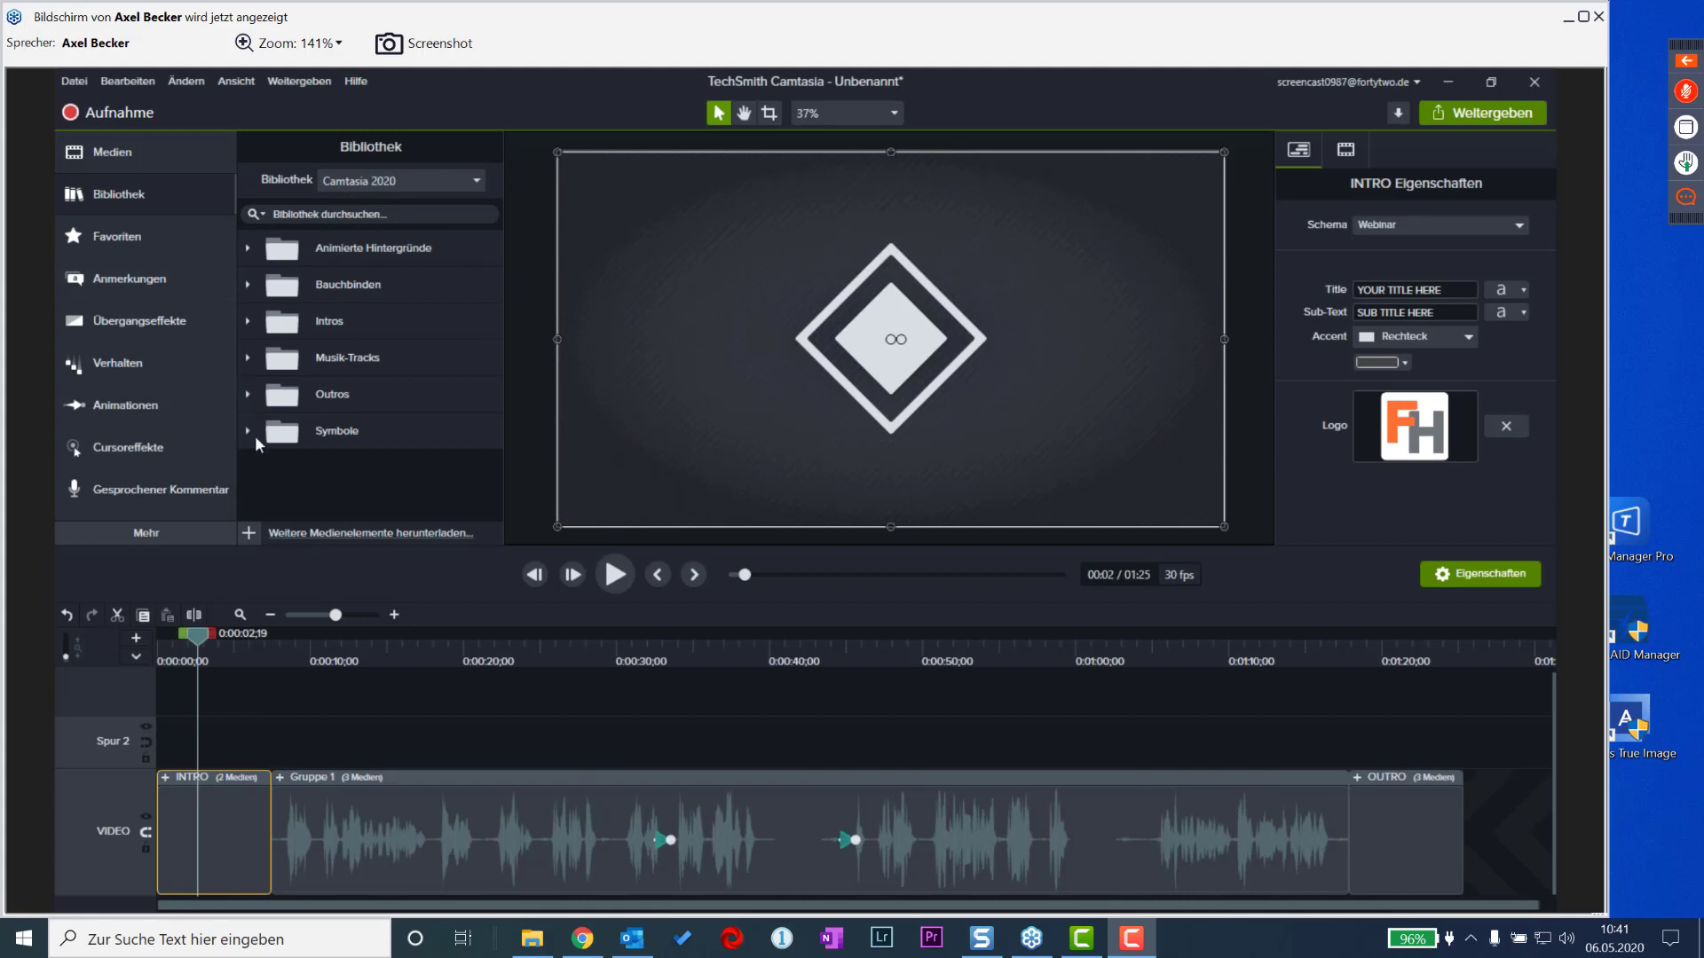
left_click(249, 320)
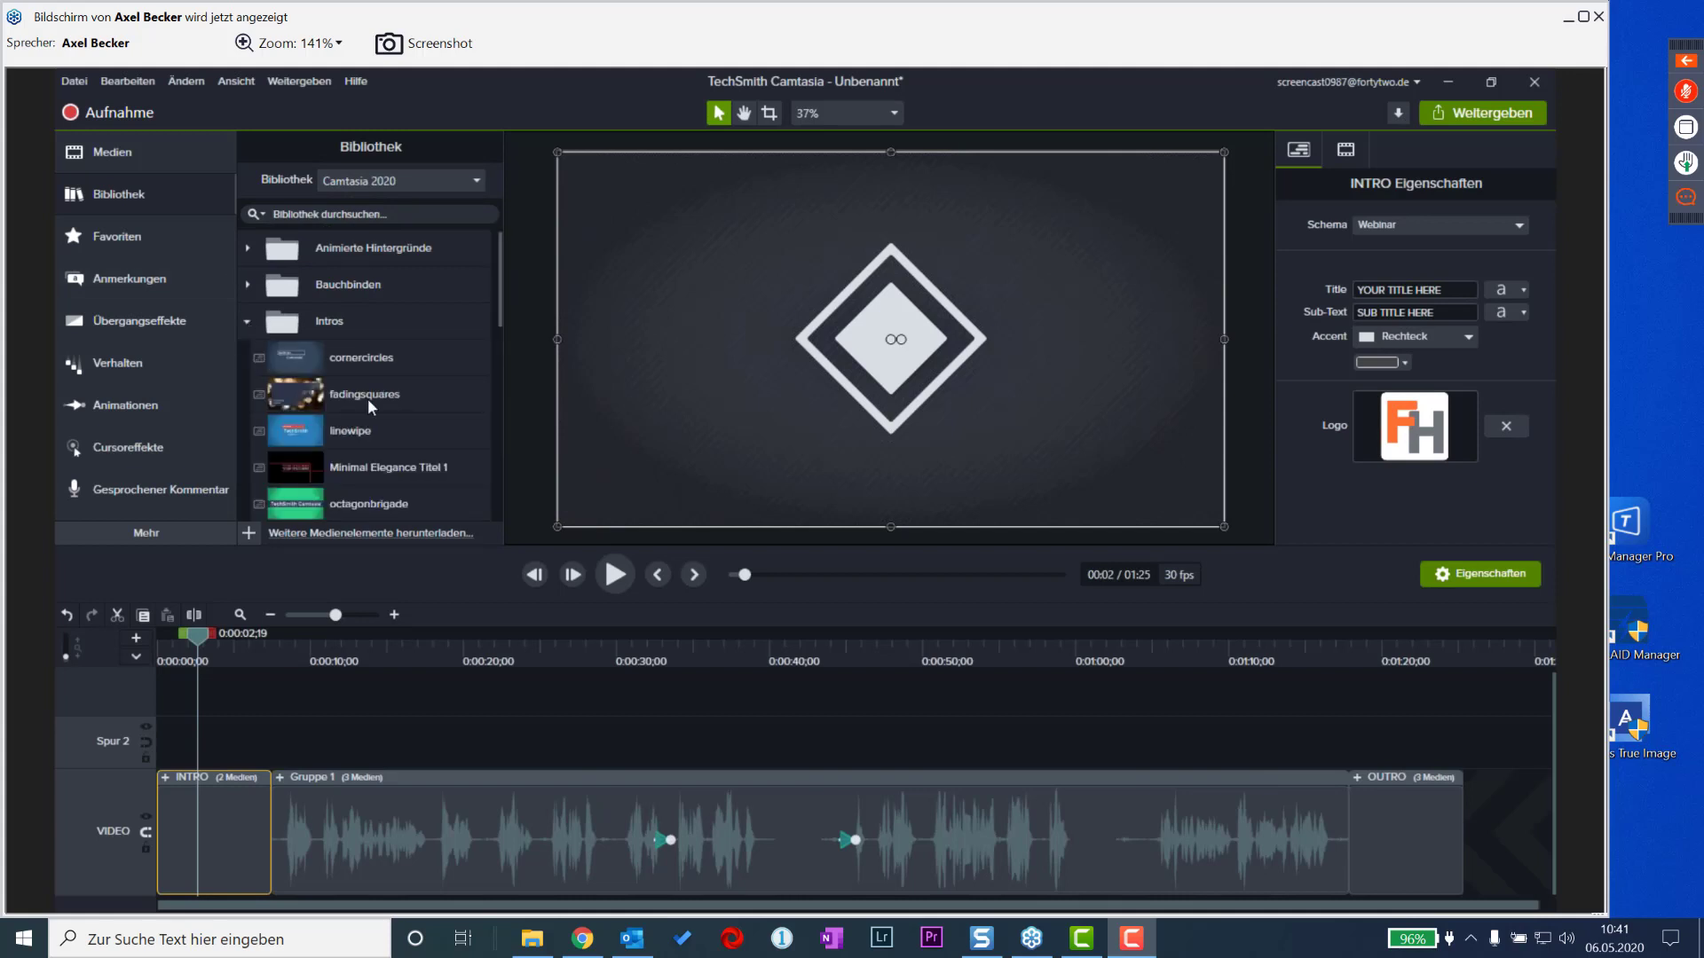
- Look through the intros in the Camtasia 2020 library and the customizable intros on the TechSmith Assets website
scroll(367, 397, "down", 5)
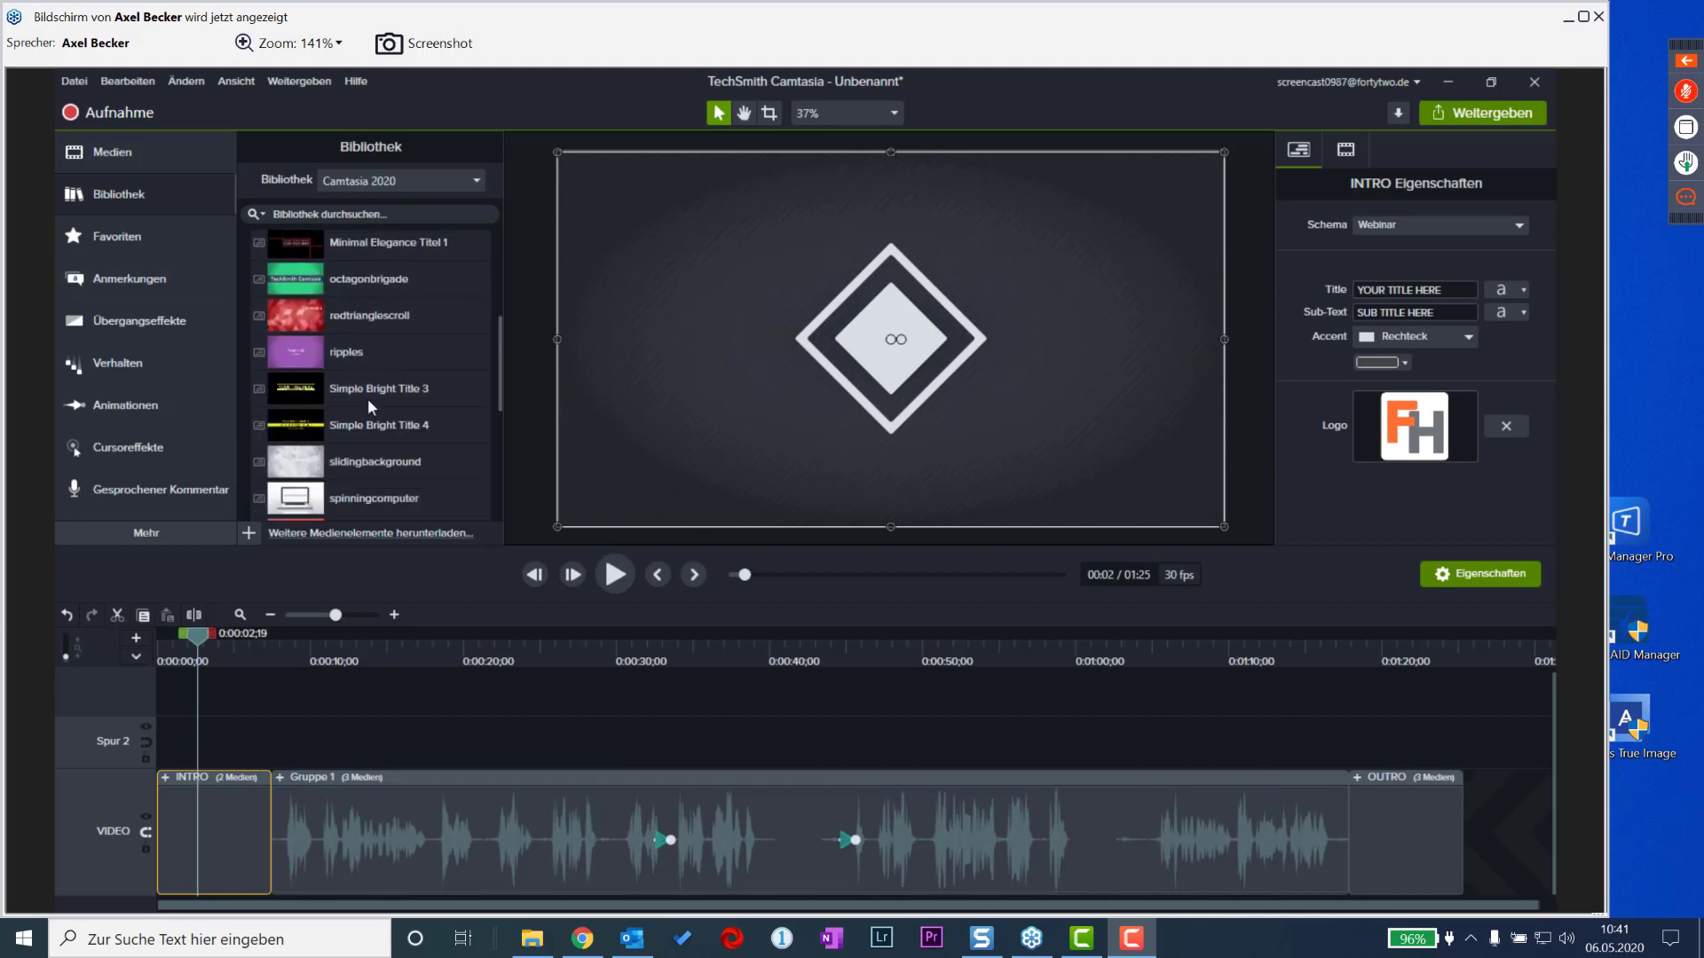
scroll(367, 397, "down", 4)
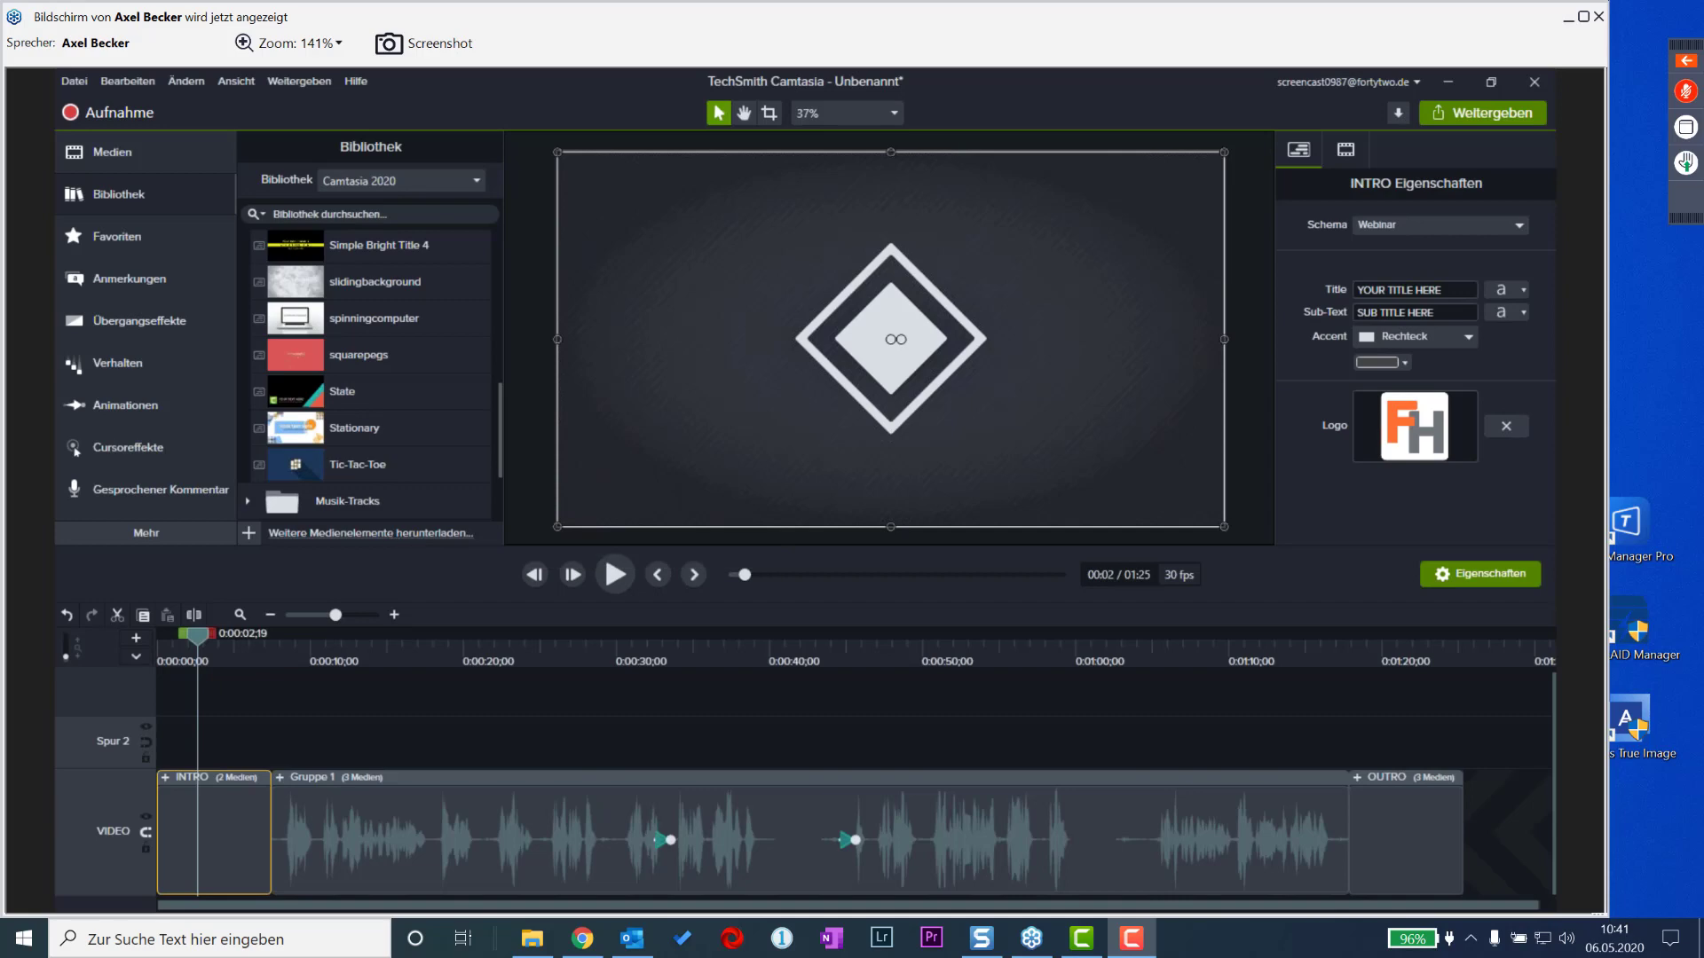
left_click(370, 533)
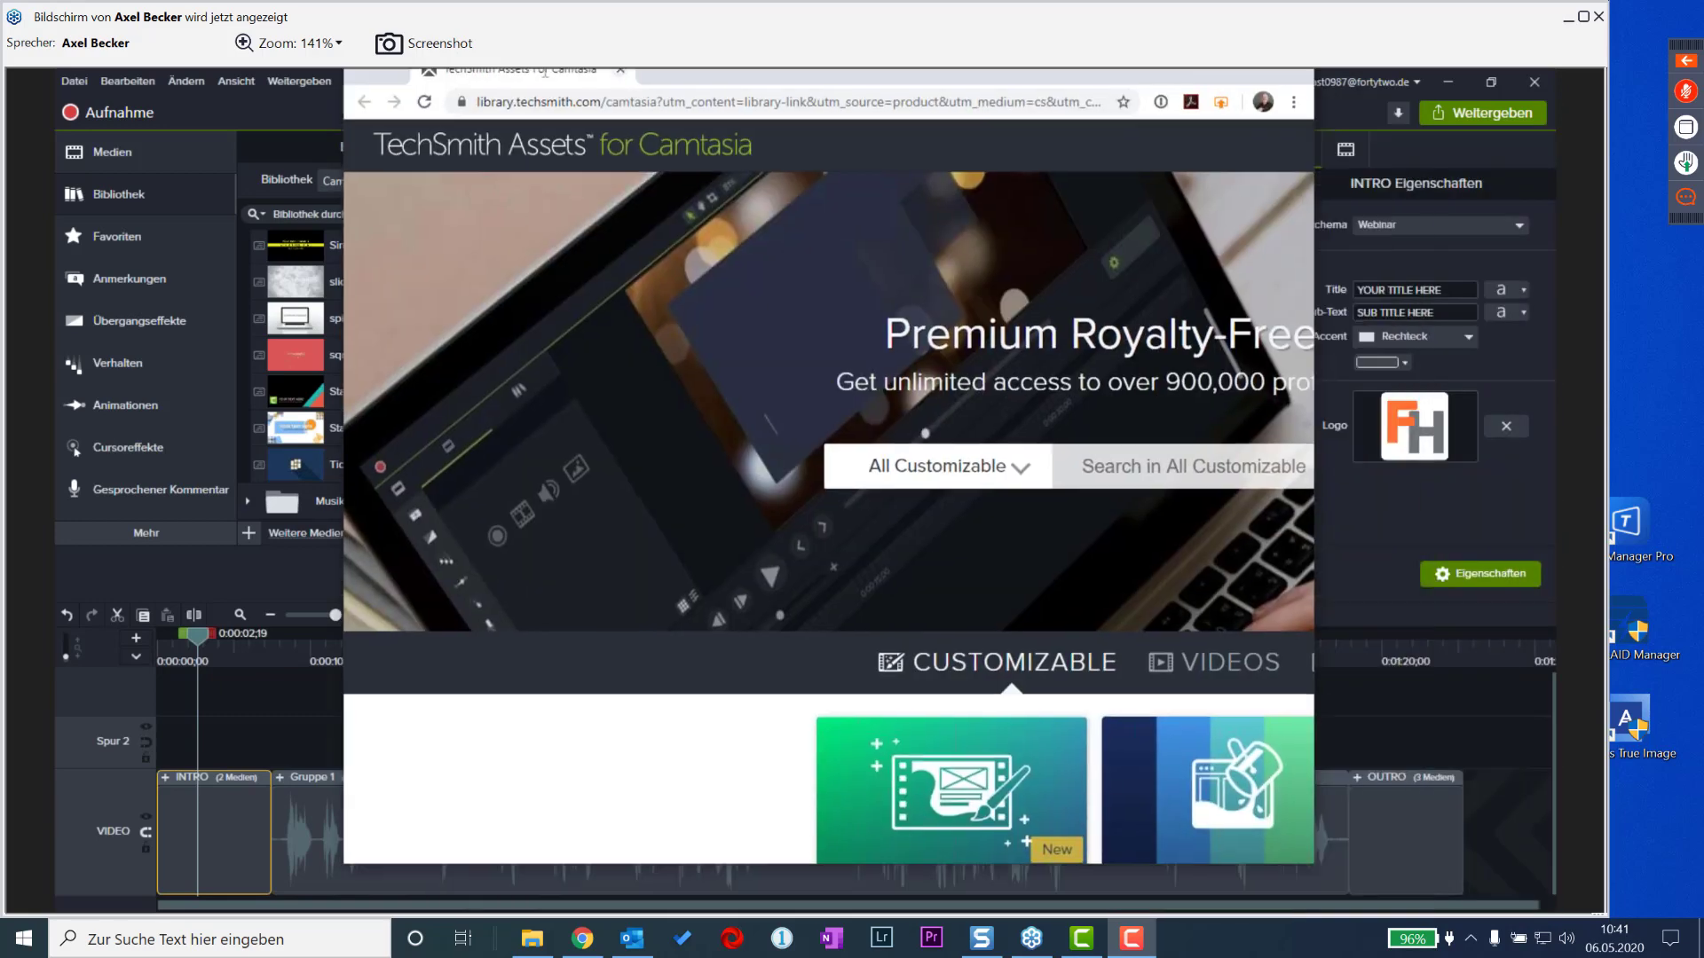
scroll(349, 722, "down", 2)
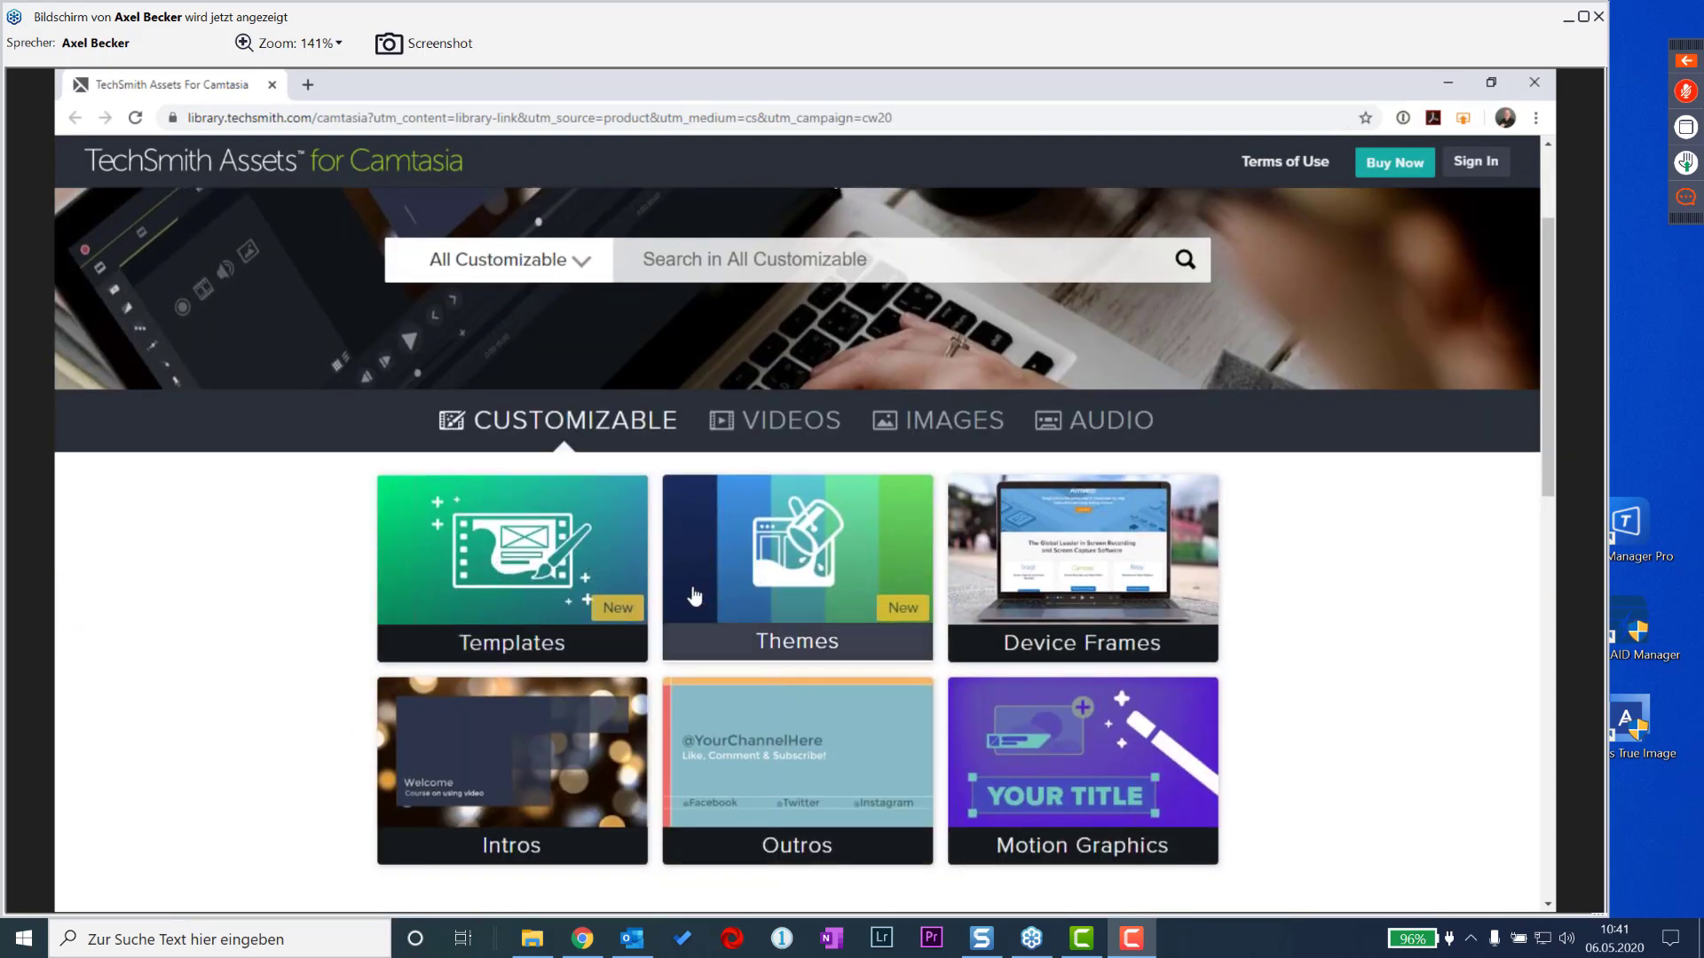
left_click(533, 790)
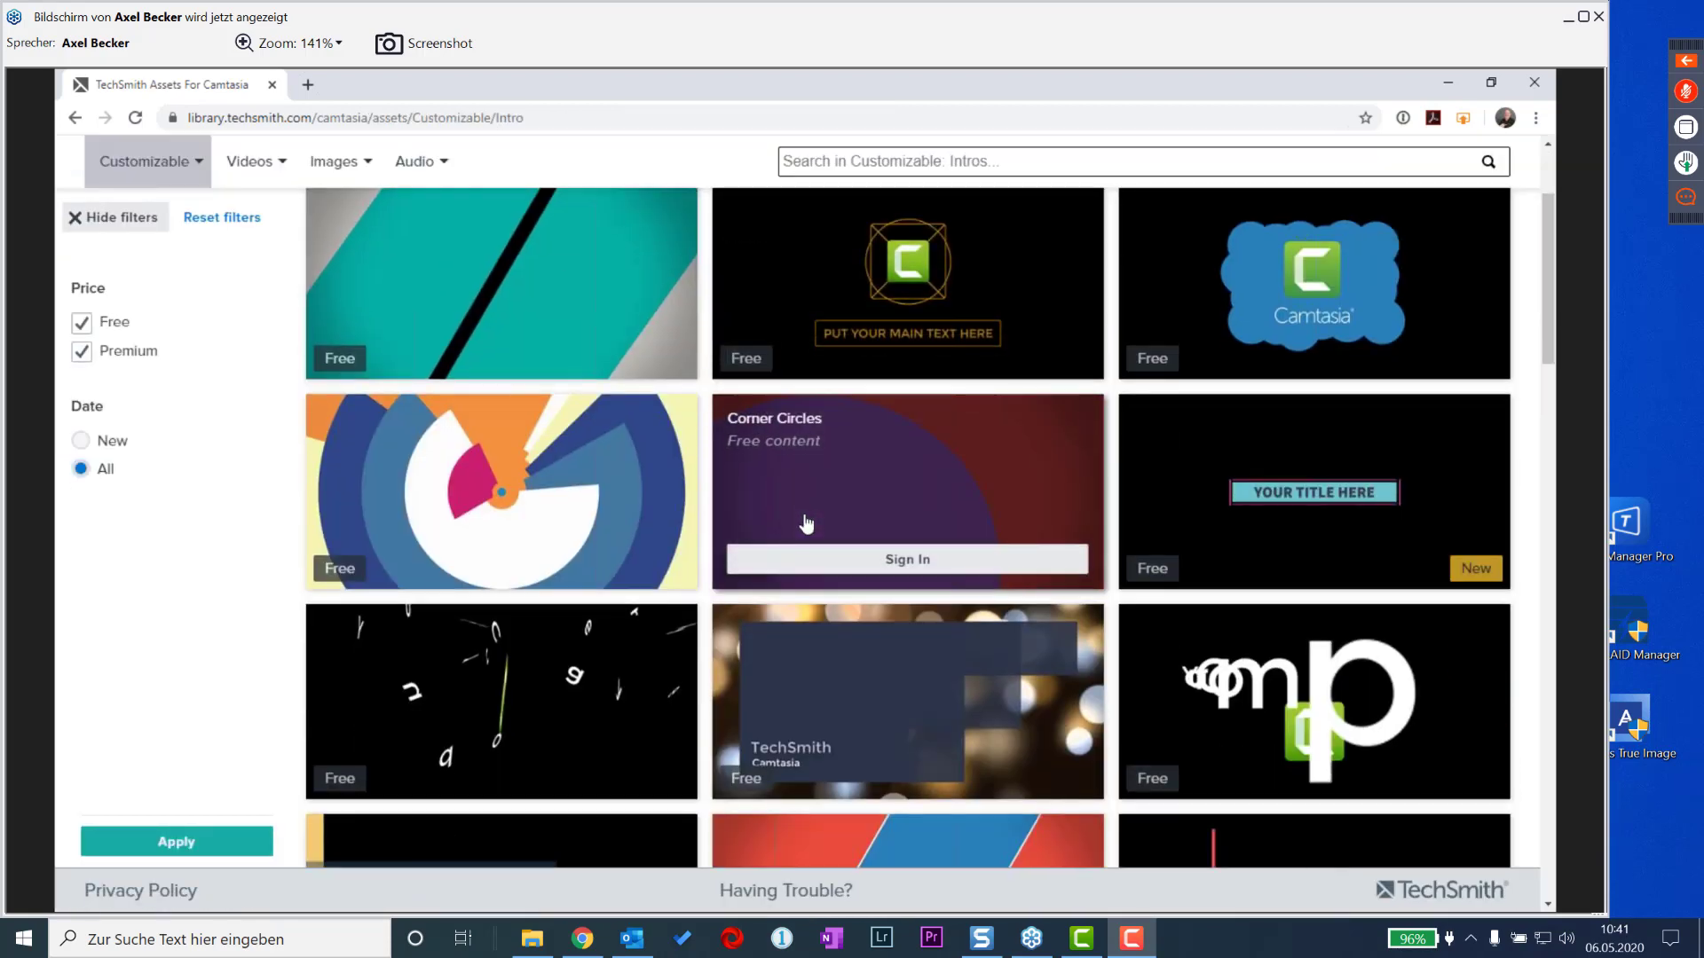
scroll(809, 523, "down", 1)
scroll(976, 523, "up", 2)
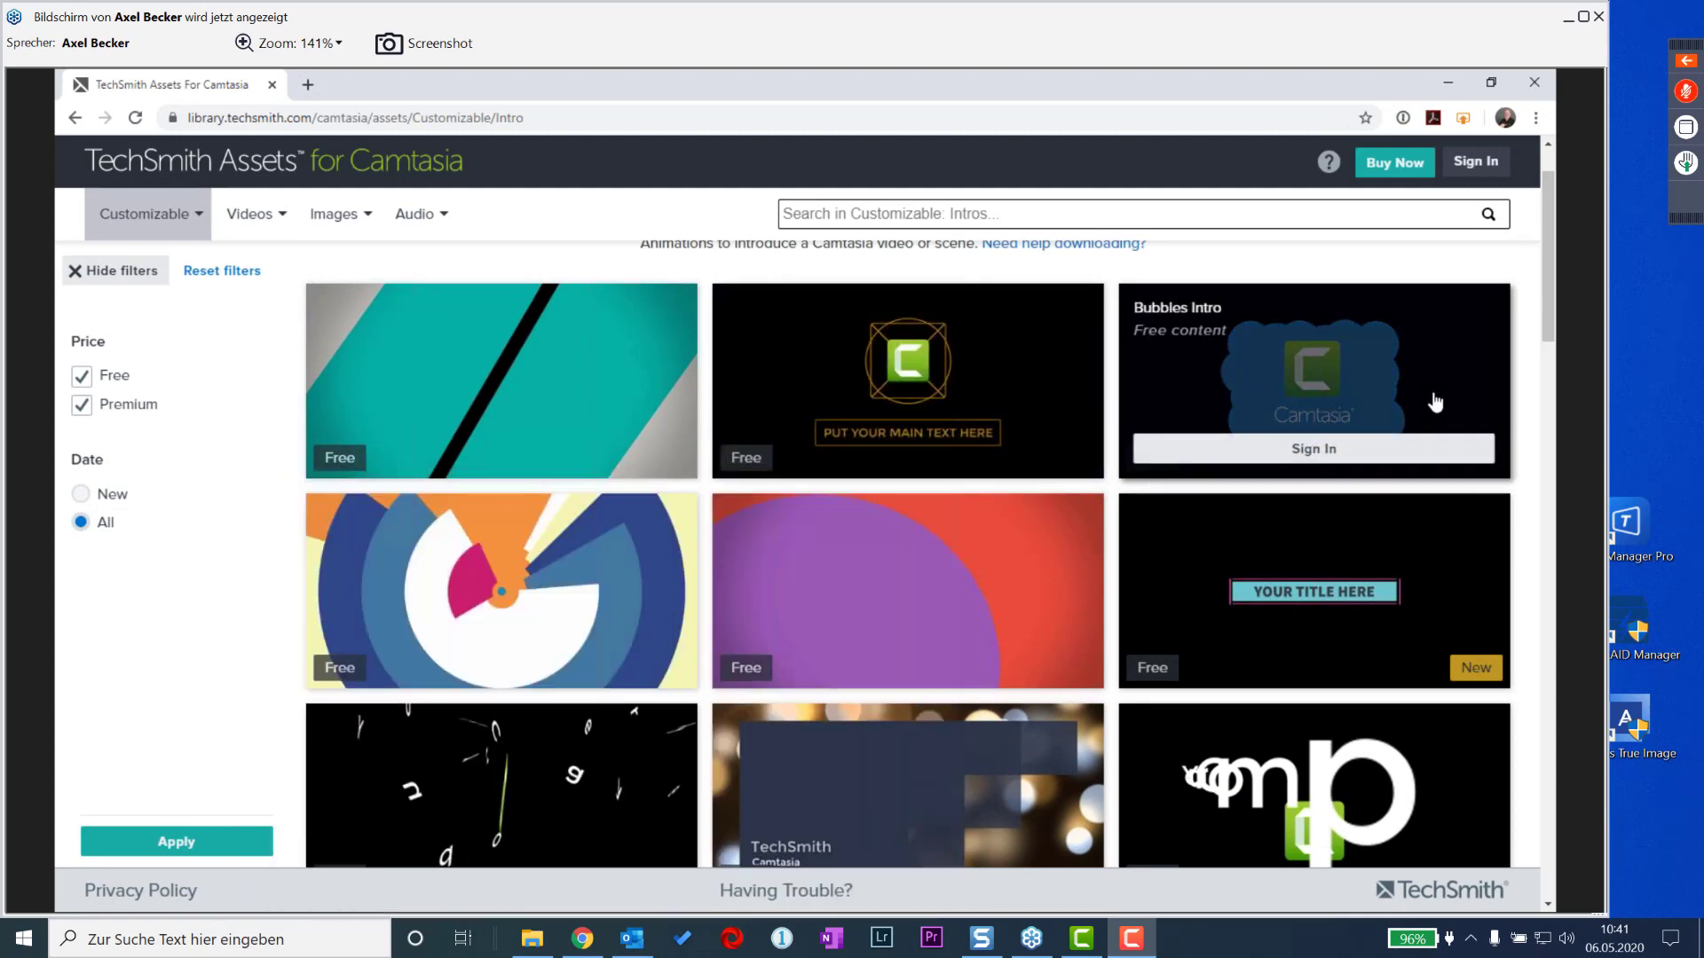
left_click(1446, 82)
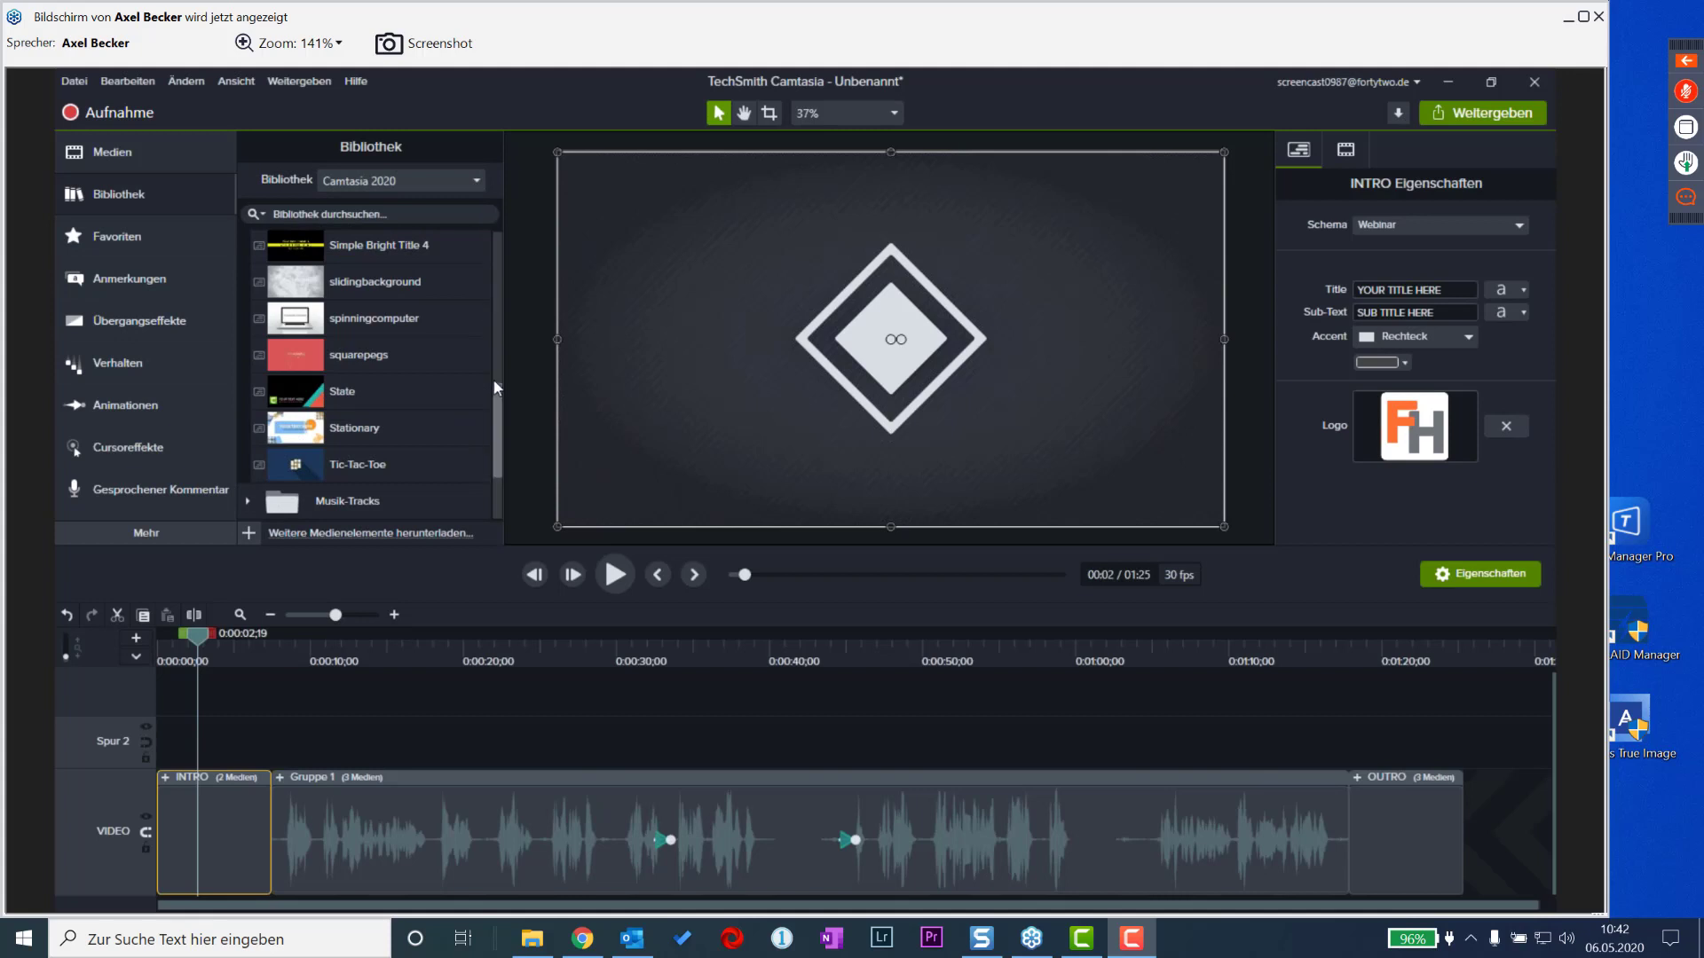
left_click_drag(497, 414, 495, 476)
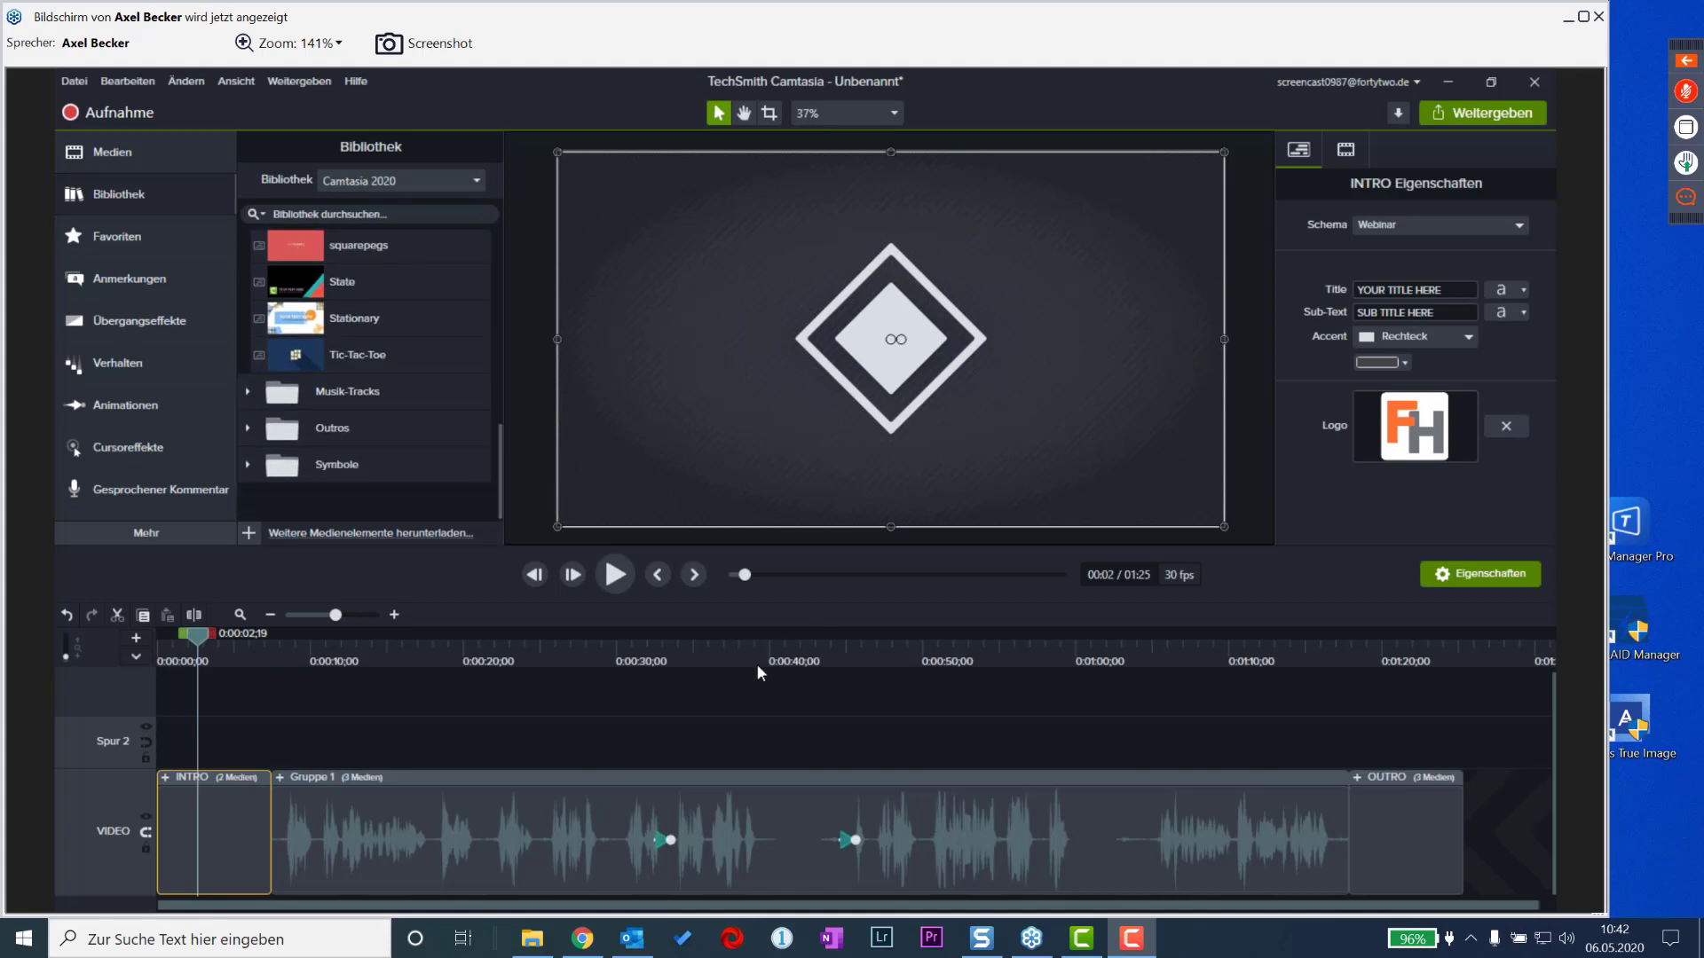
- Try to save the blue "Schmal wählen" arrow callout from Gruppe 1 in the Standard library as "Plauer Pfeil", using the canvas size
left_click(281, 777)
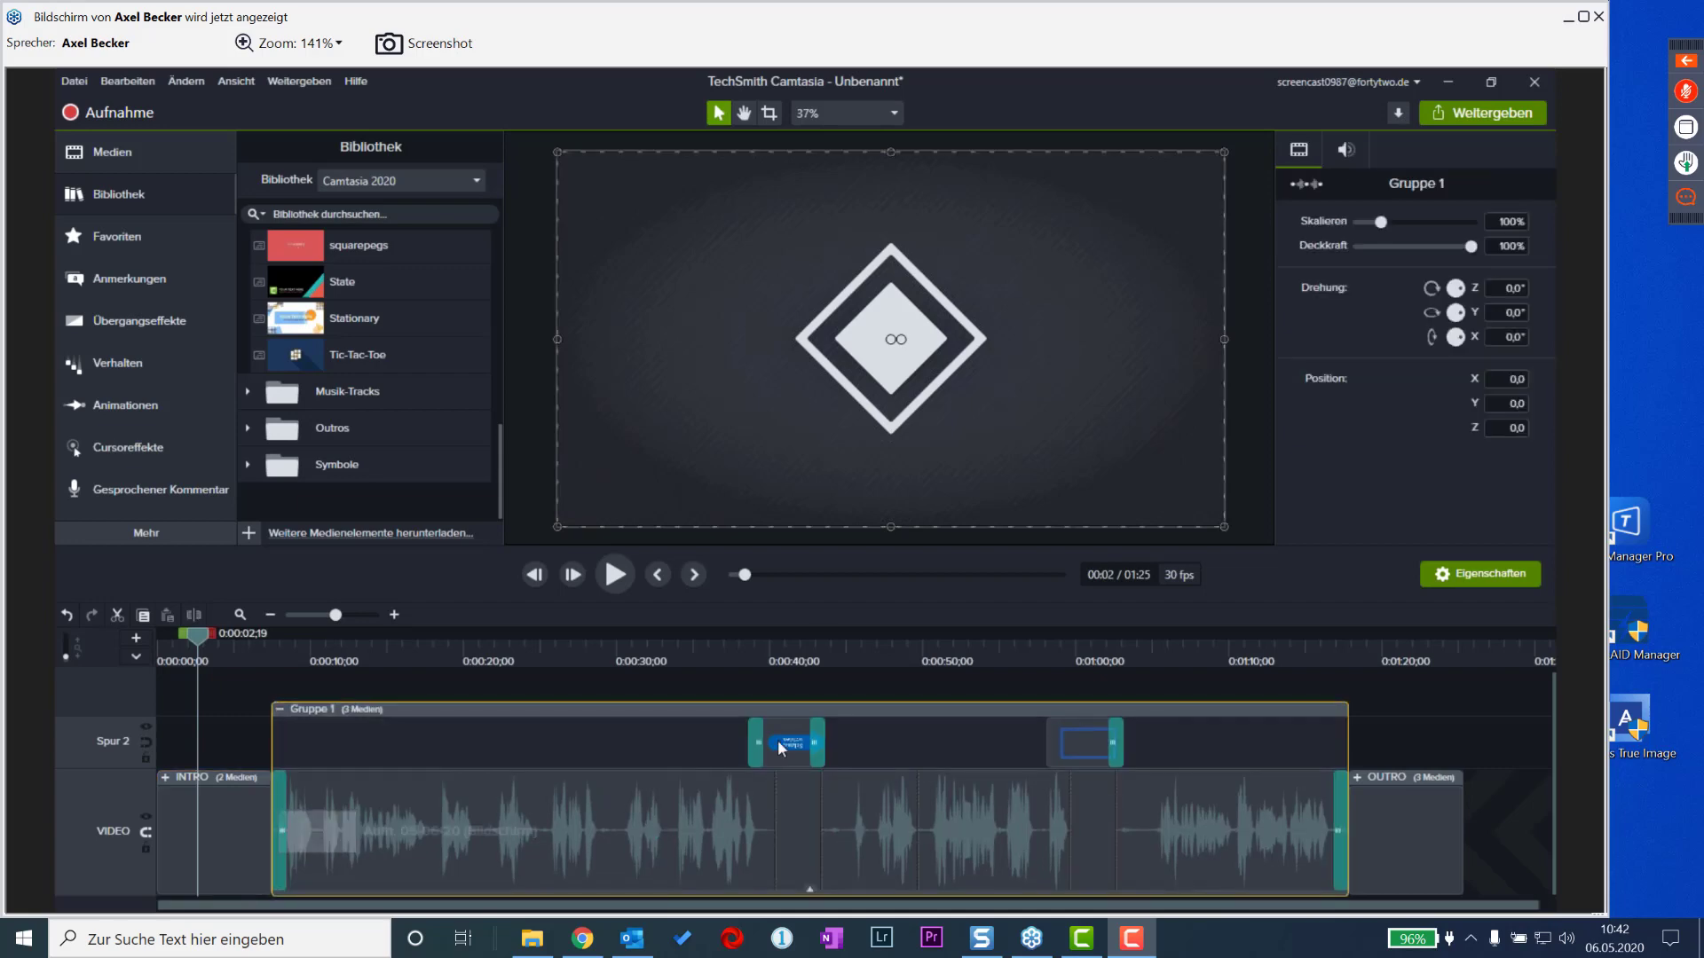
left_click(791, 743)
left_click(789, 658)
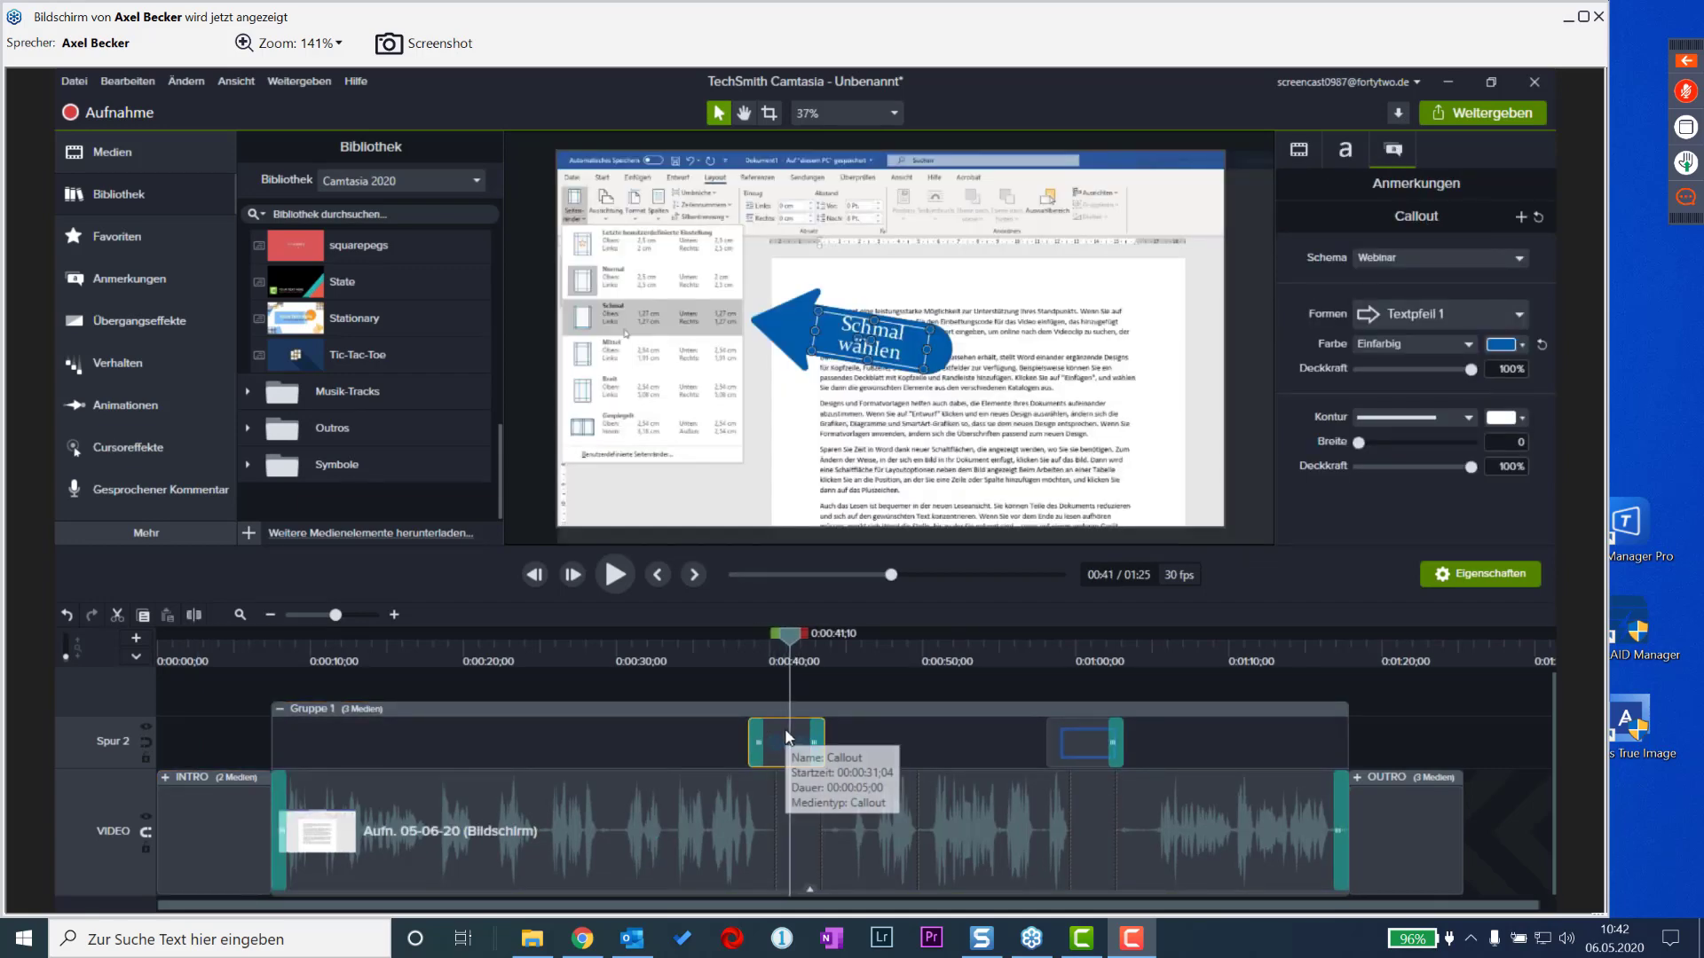
right_click(785, 732)
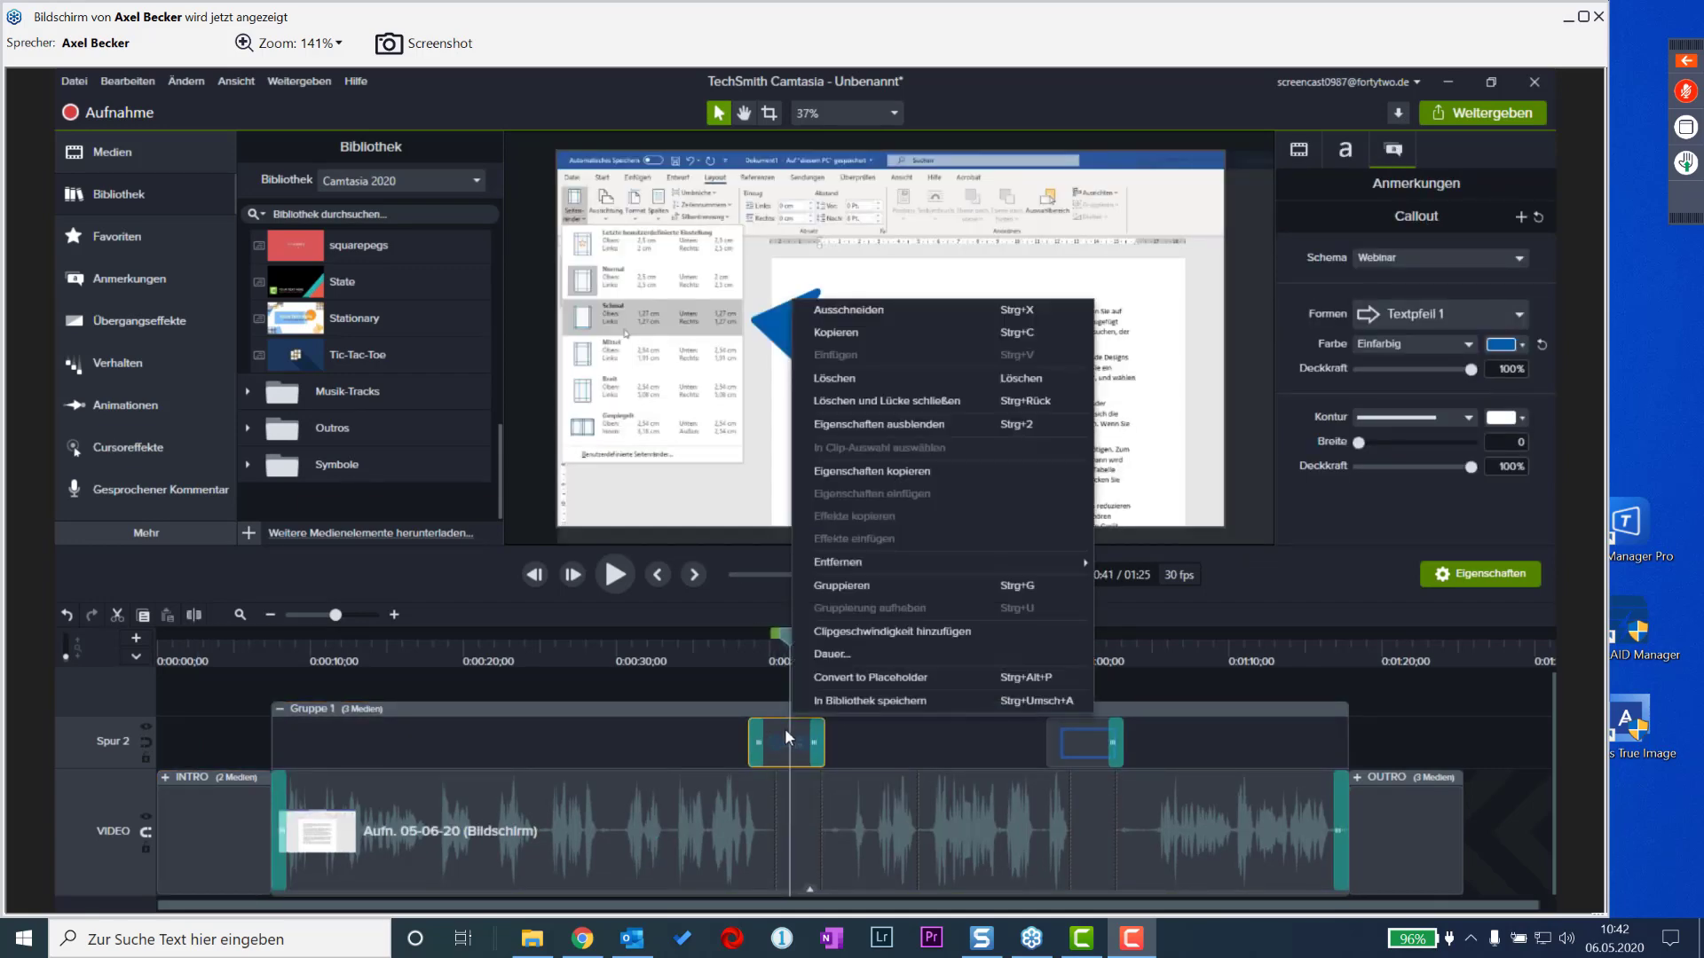
left_click(882, 696)
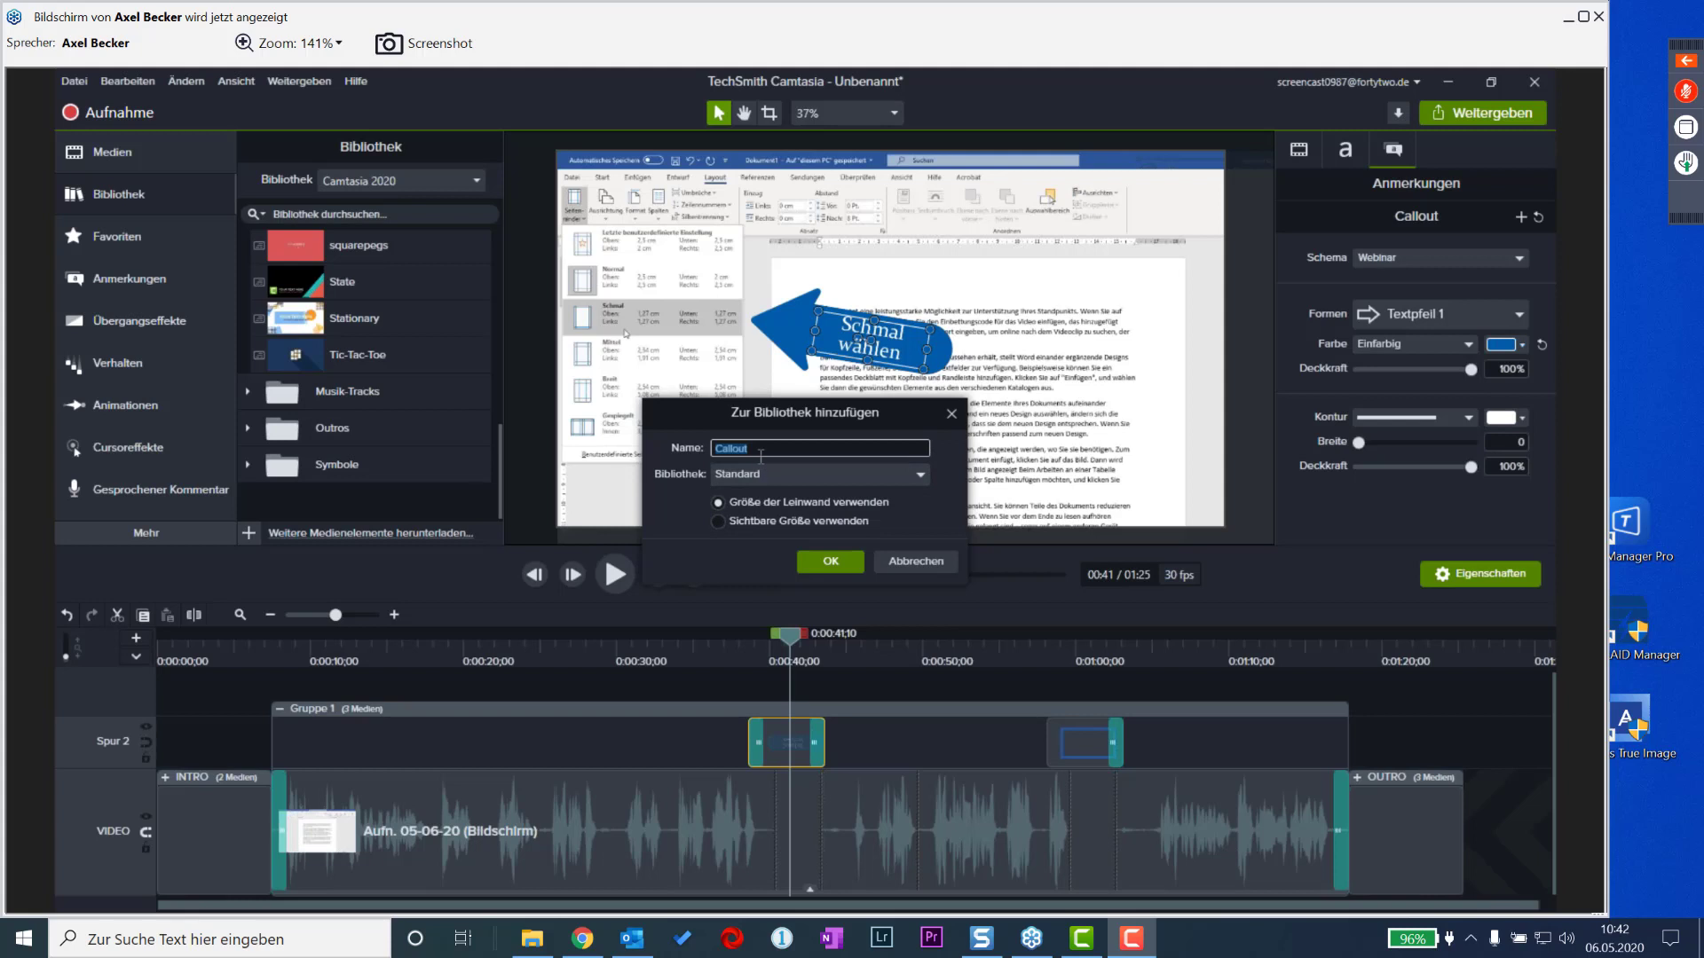
type("Plauer Pfeil")
left_click(832, 558)
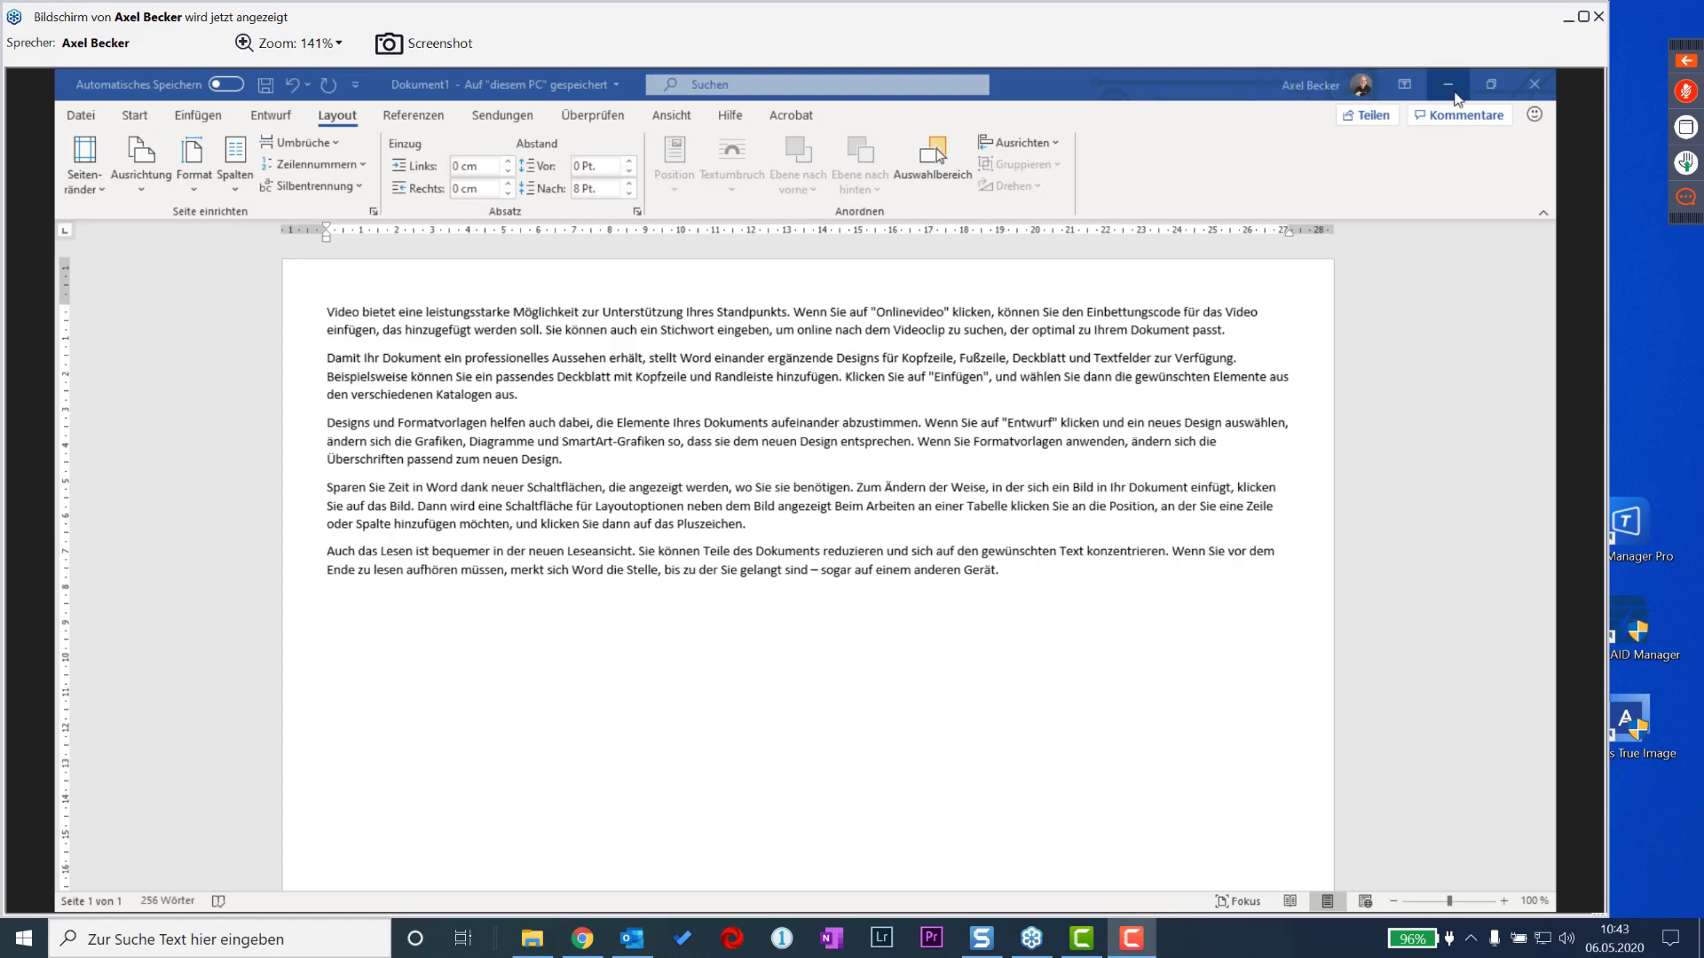
- Minimize the Word document and restore the automatically saved version of the unsaved Camtasia project
left_click(1448, 88)
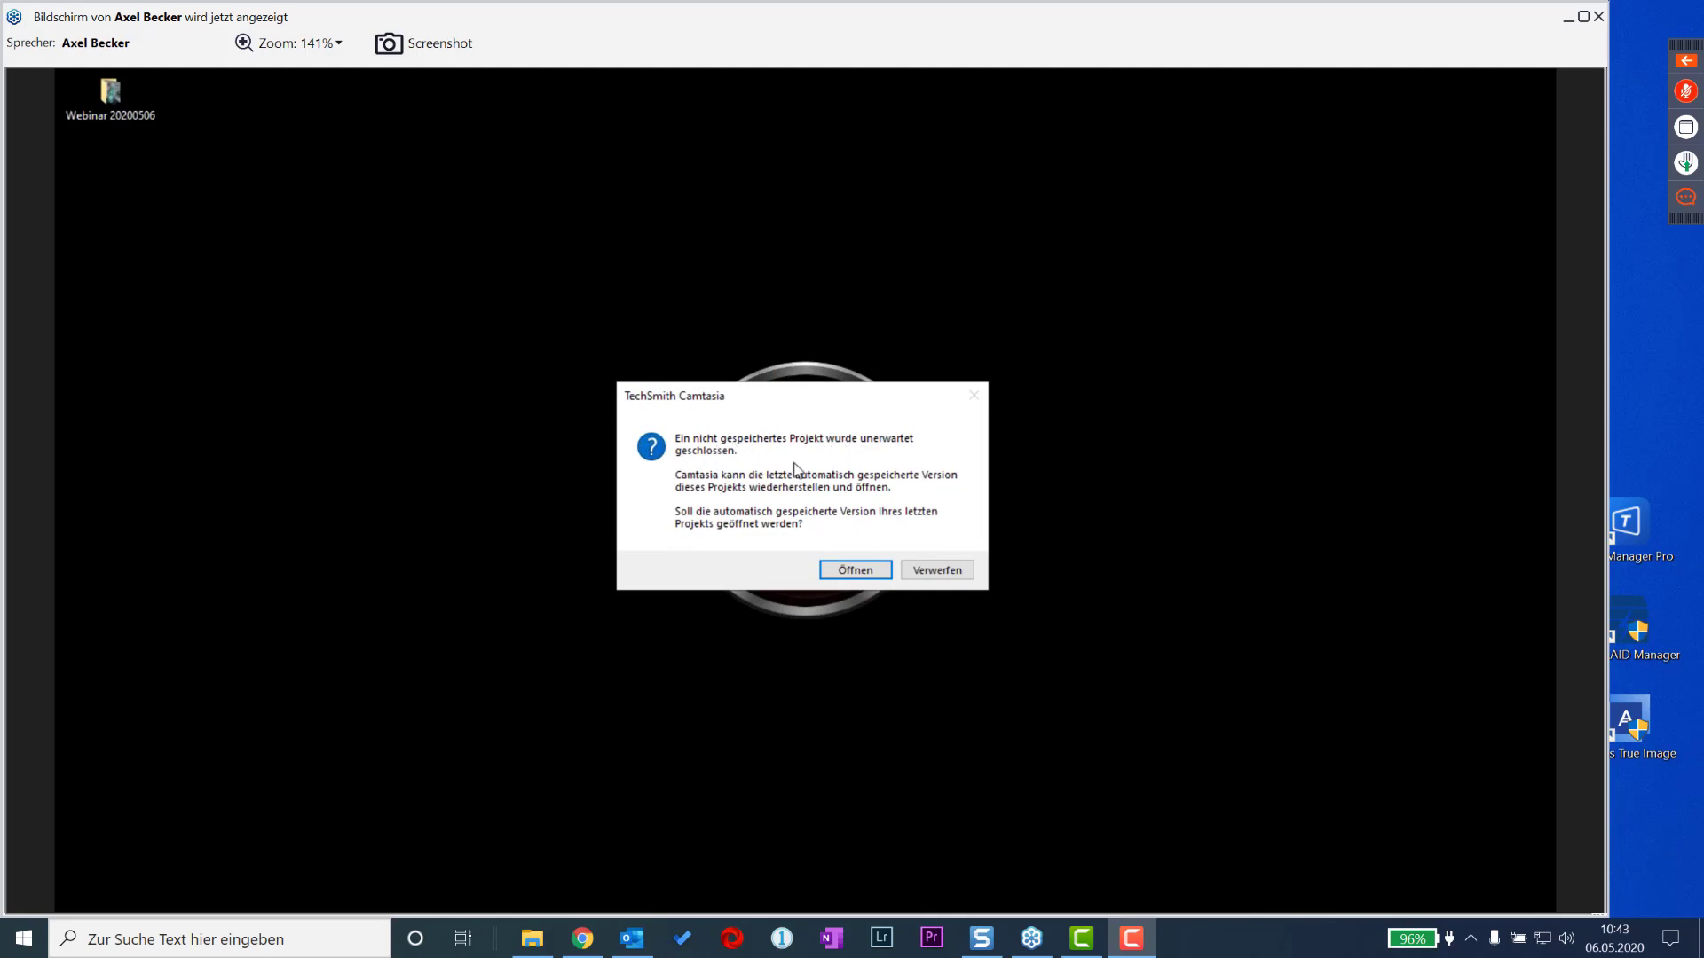
left_click(849, 571)
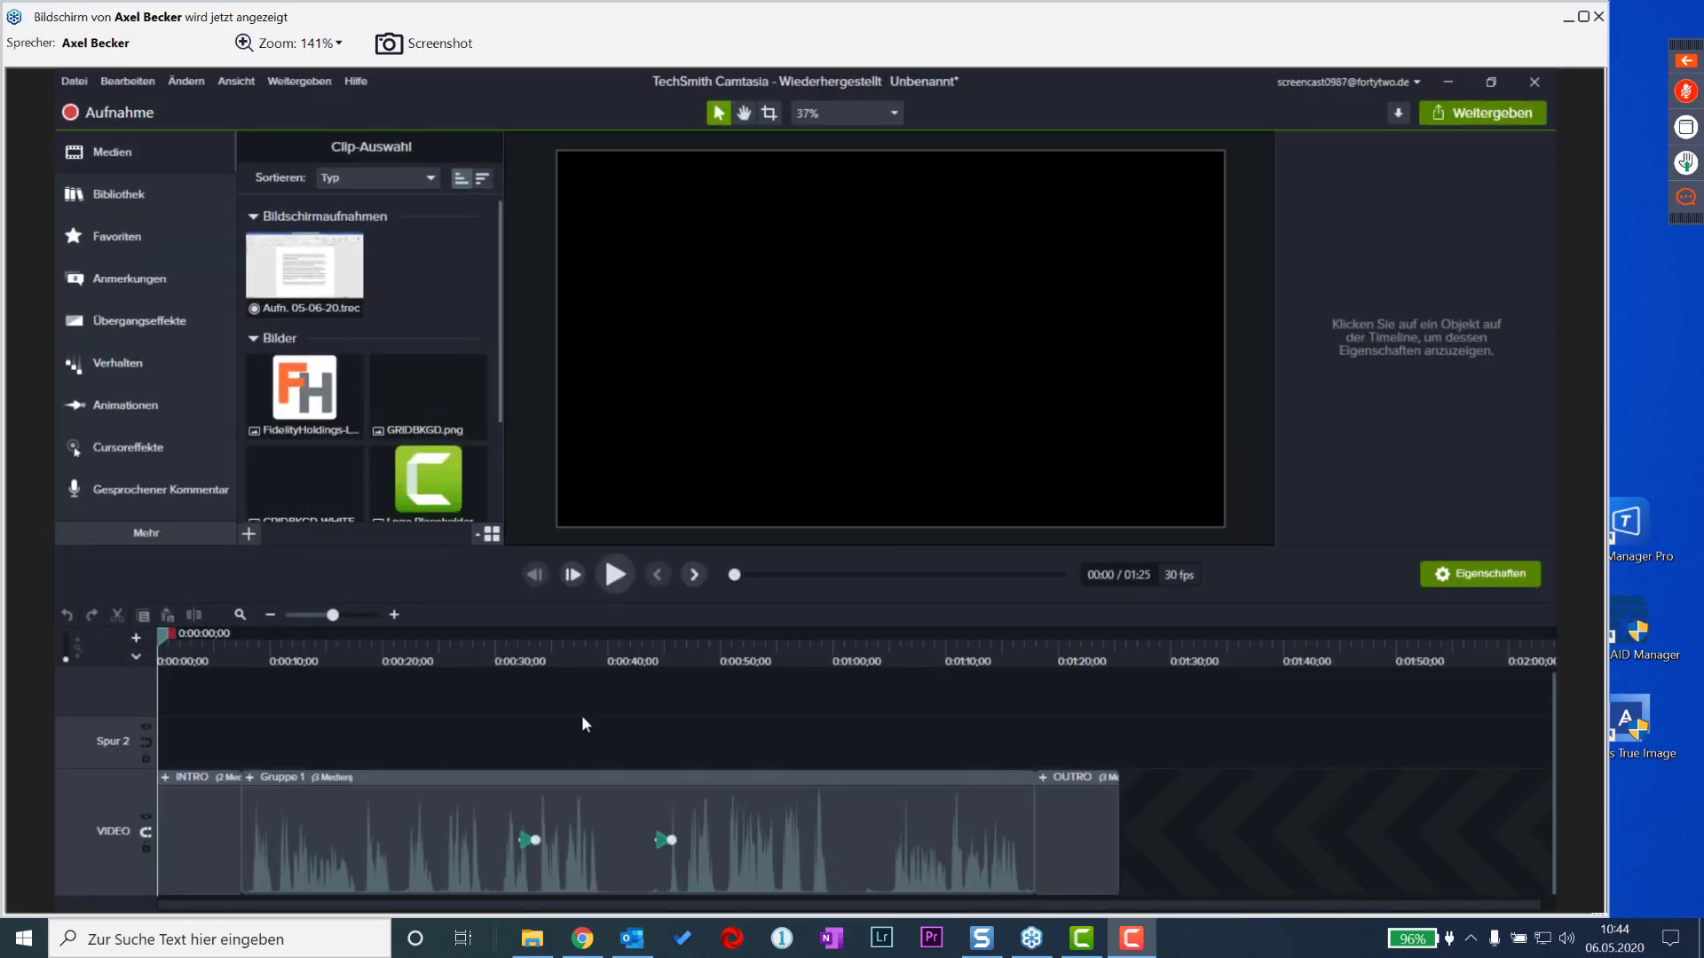
- Reduce the height of the VIDEO track and place the playhead at 0:00:47;03
left_click_drag(158, 636, 753, 724)
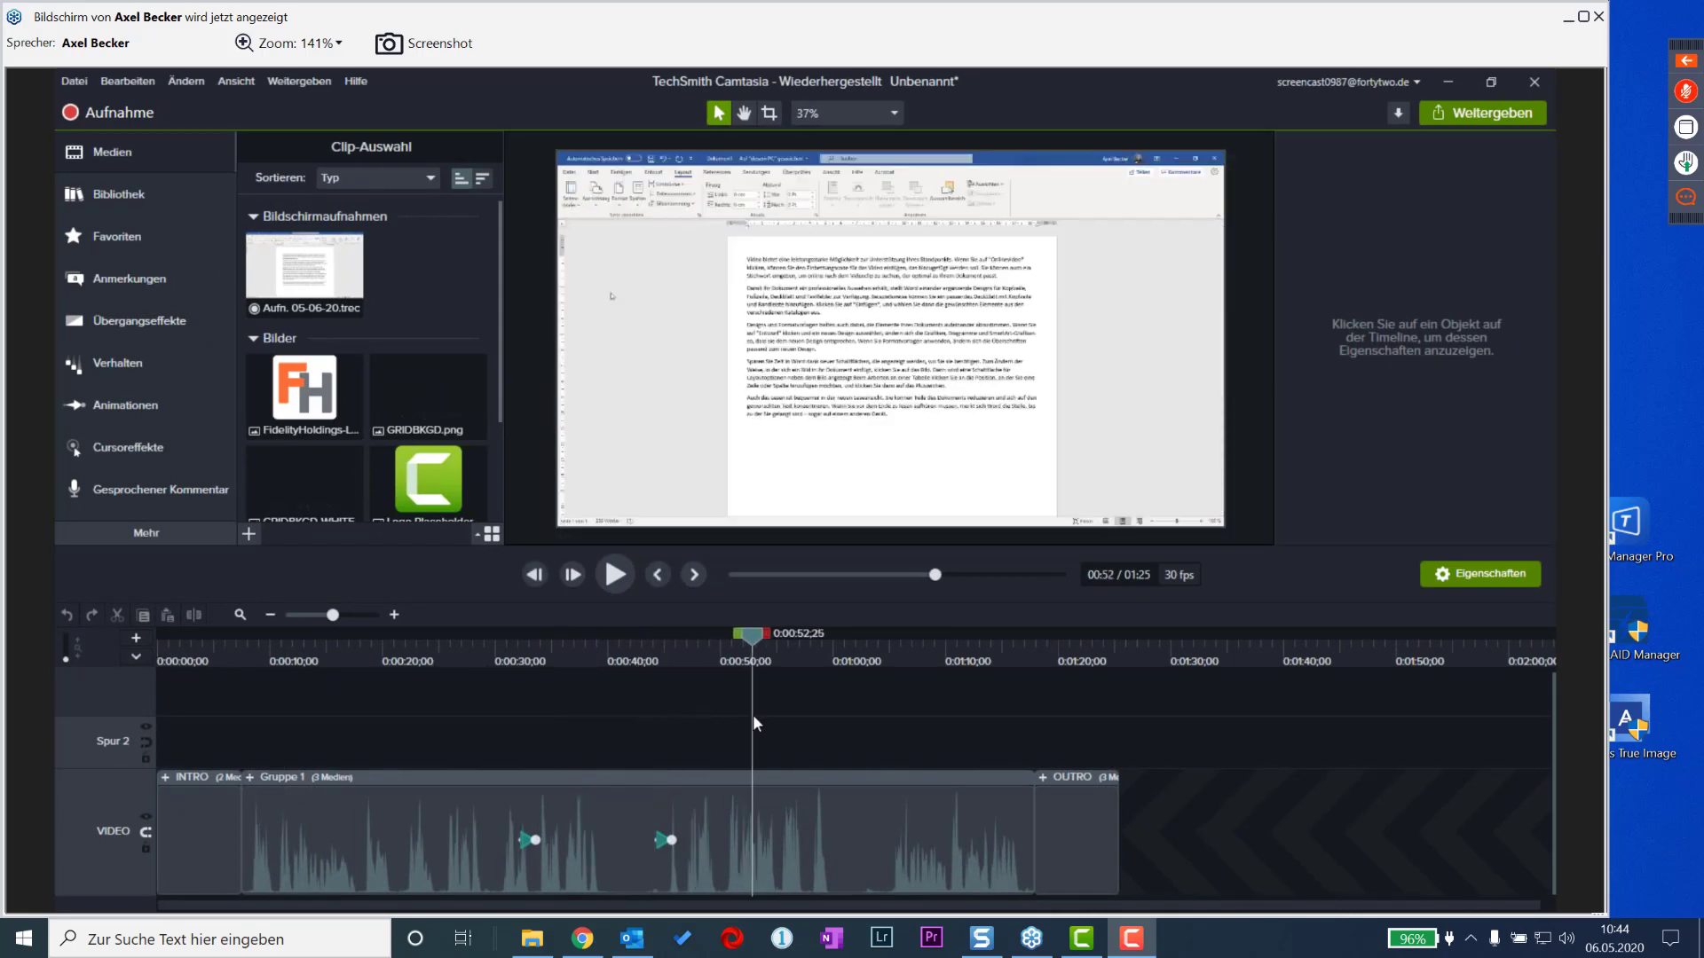
left_click_drag(125, 774, 125, 845)
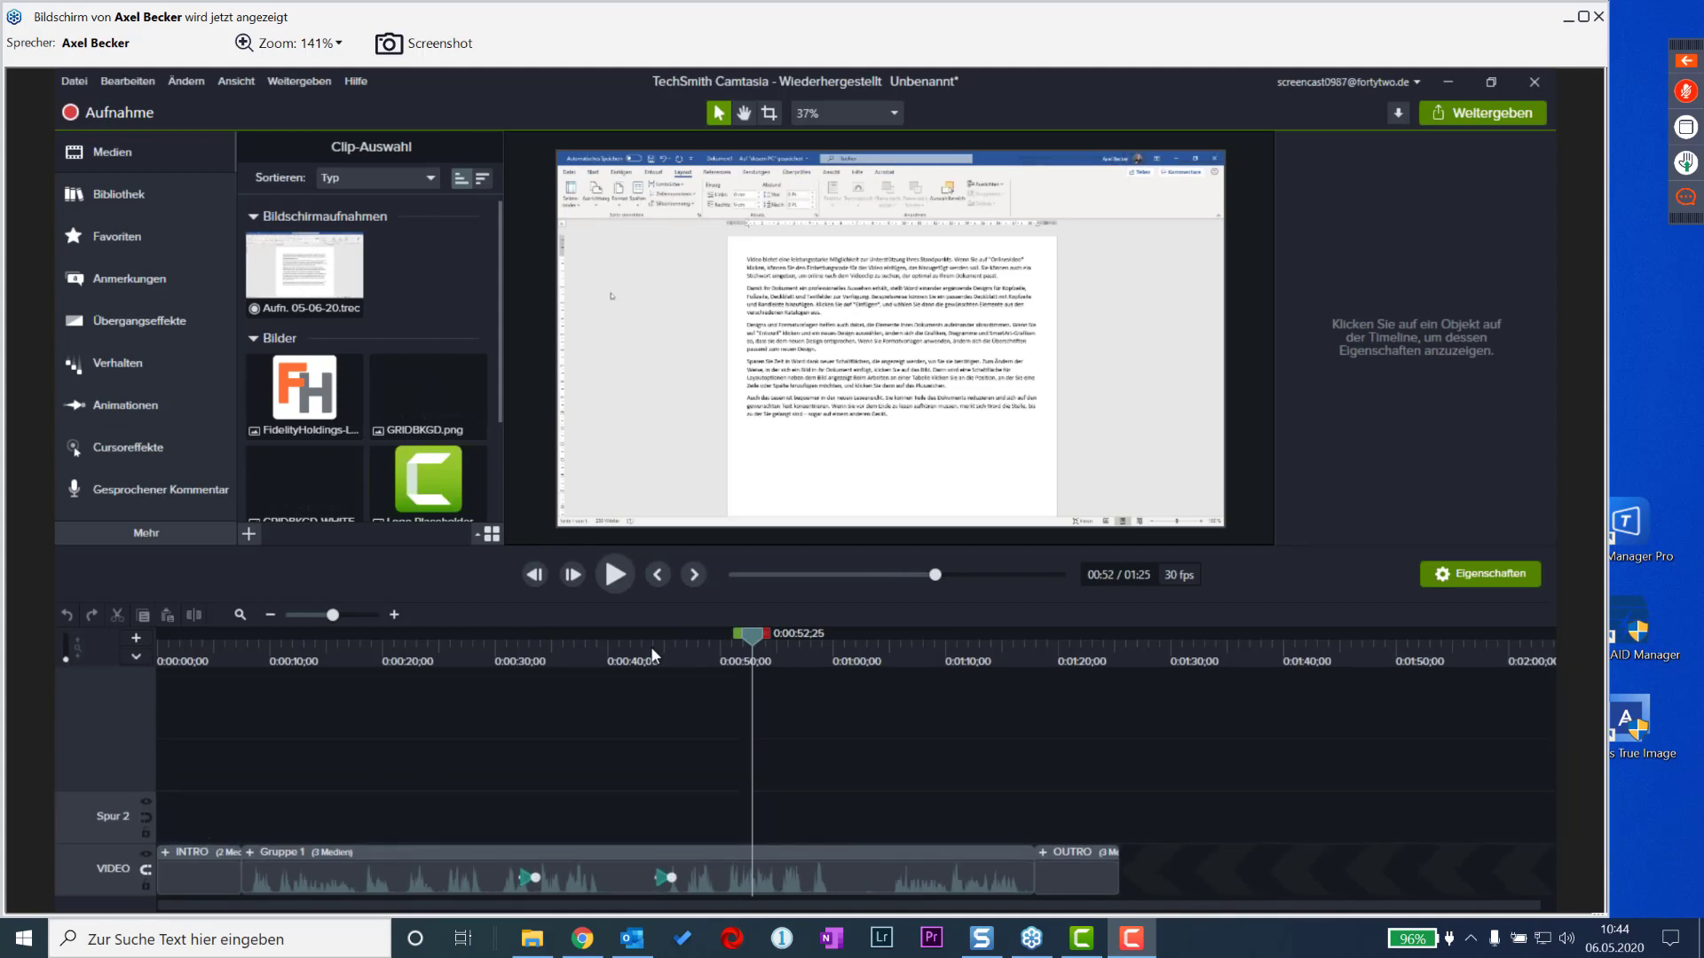
left_click_drag(661, 657, 691, 673)
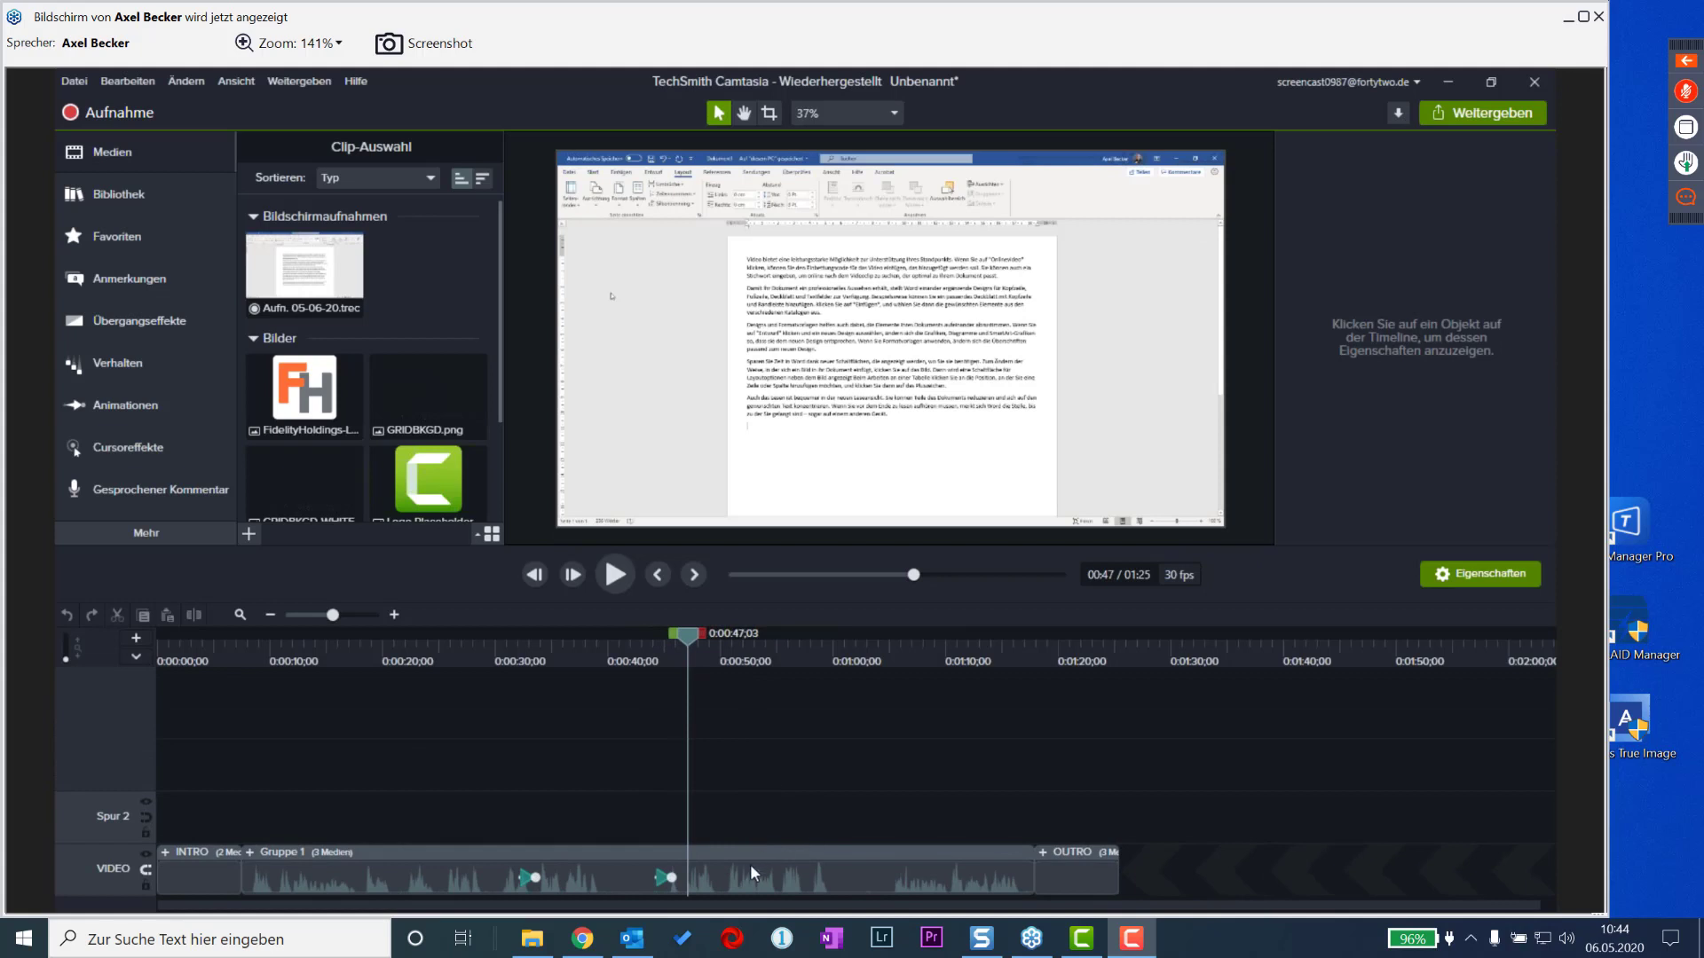
- Select Gruppe 1 and examine the behaviours, cursor effects and voice narration tools
left_click(269, 869)
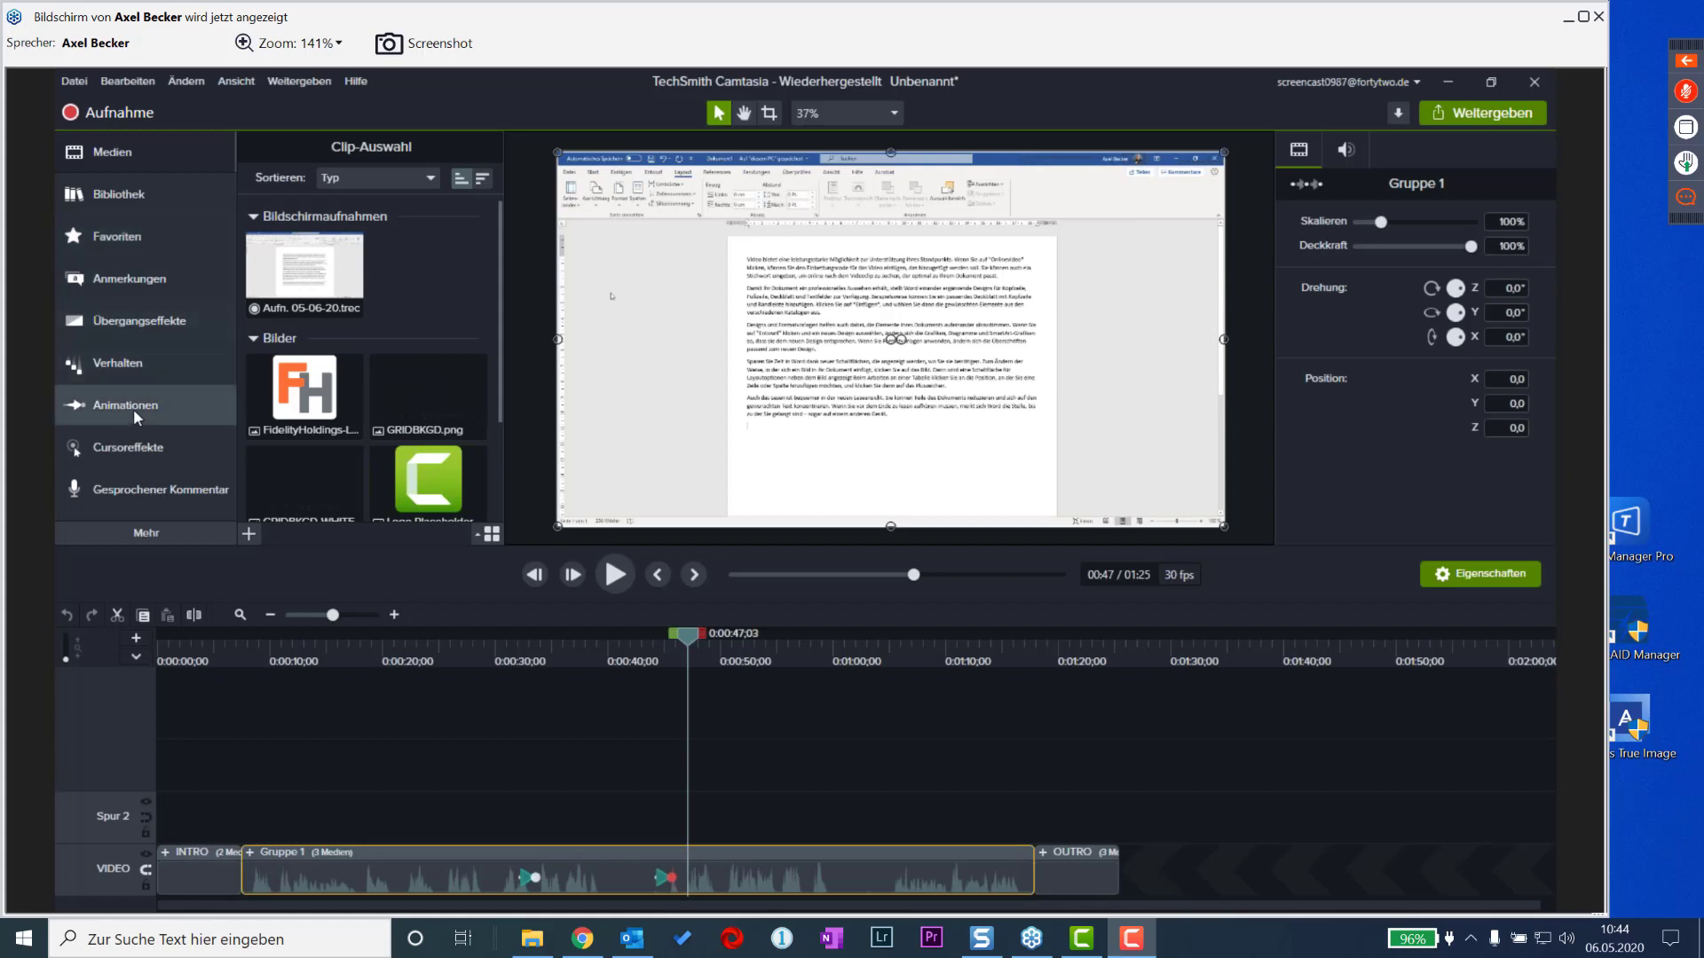
left_click(126, 365)
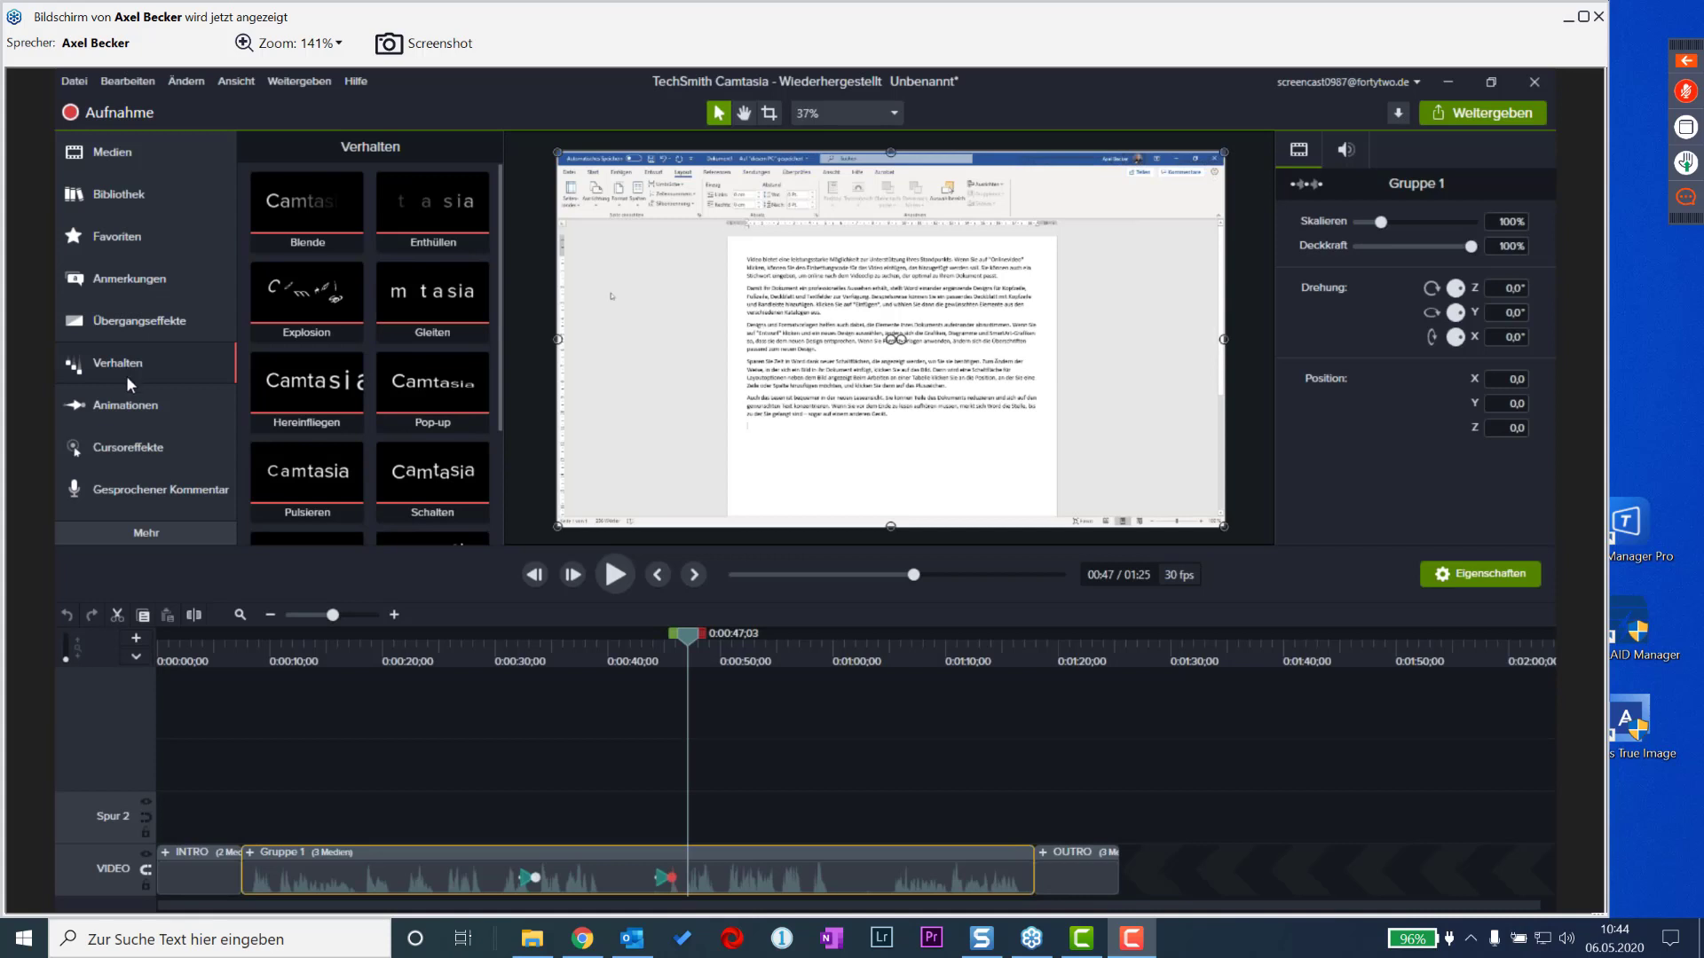
left_click(137, 454)
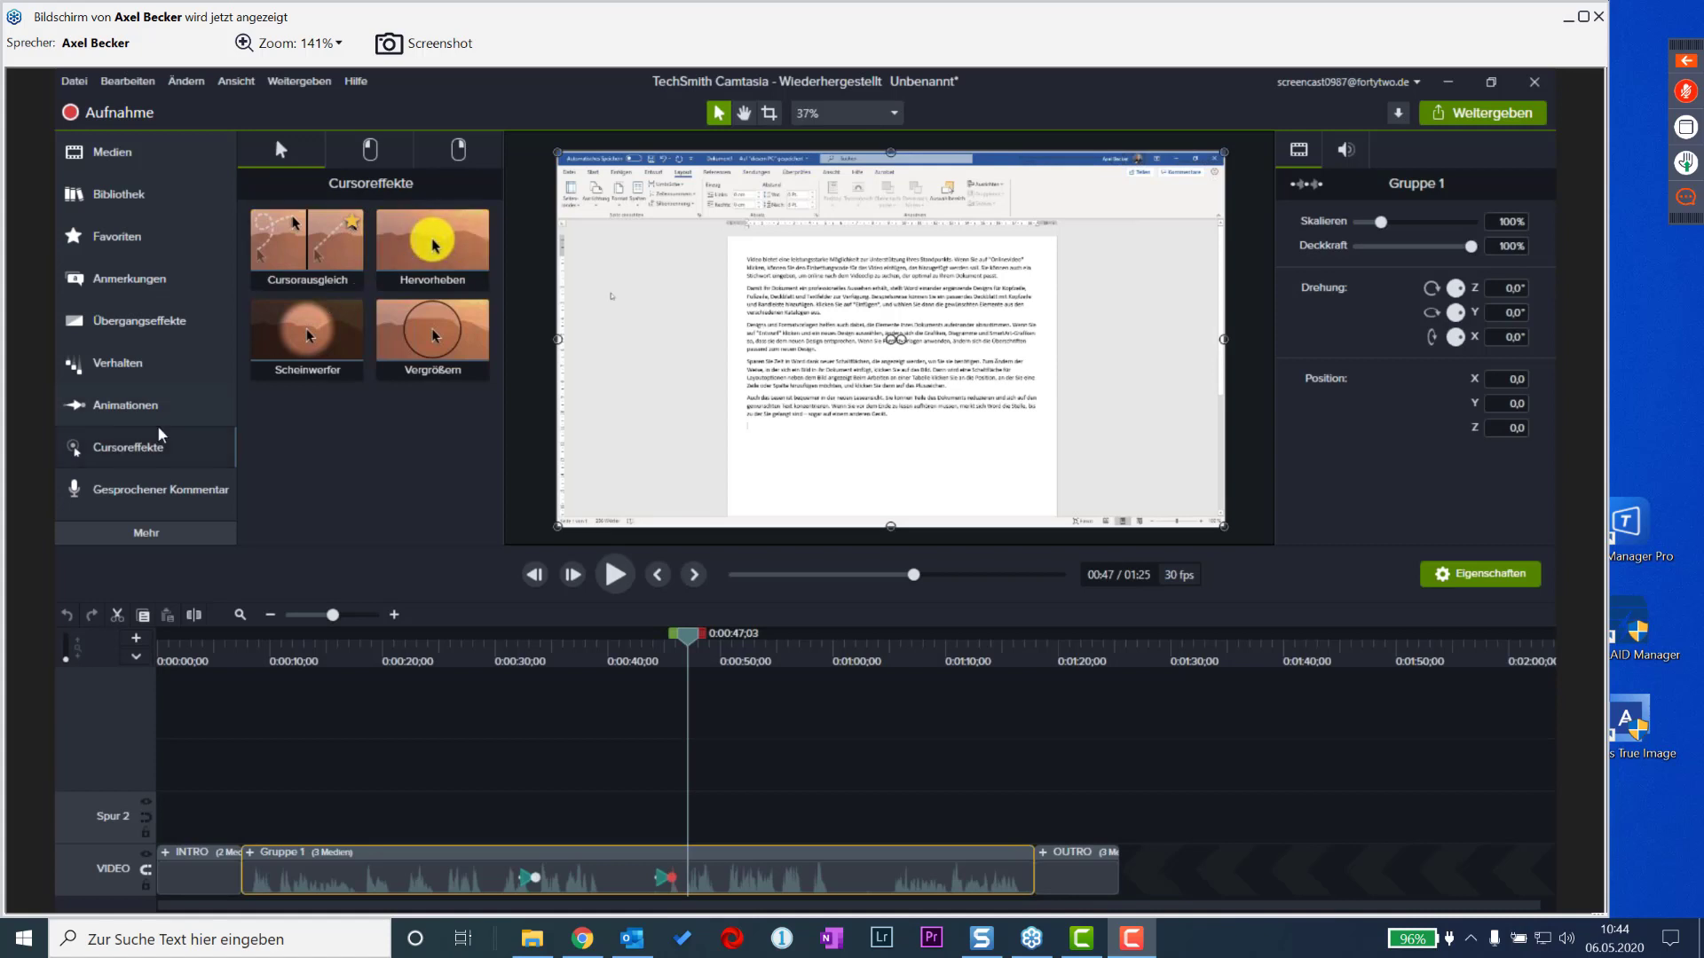
left_click(134, 500)
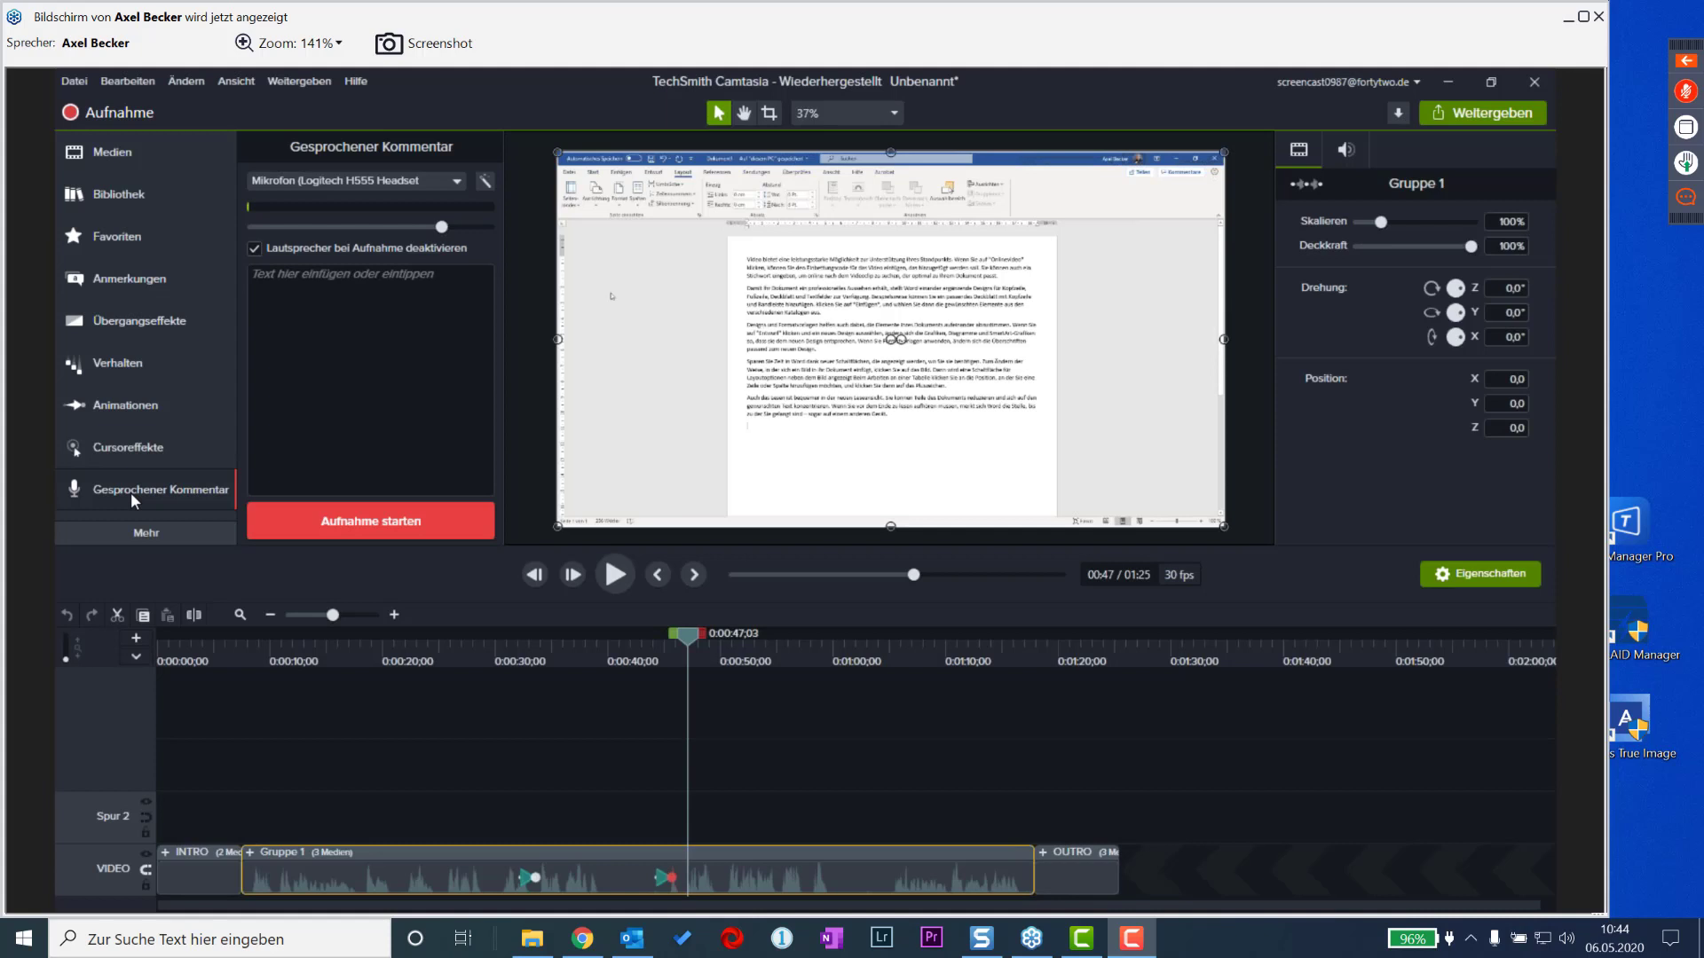
- Apply the Rauschreduzierung audio effect to the screen recording inside Gruppe 1, and display the visual effects
left_click(134, 530)
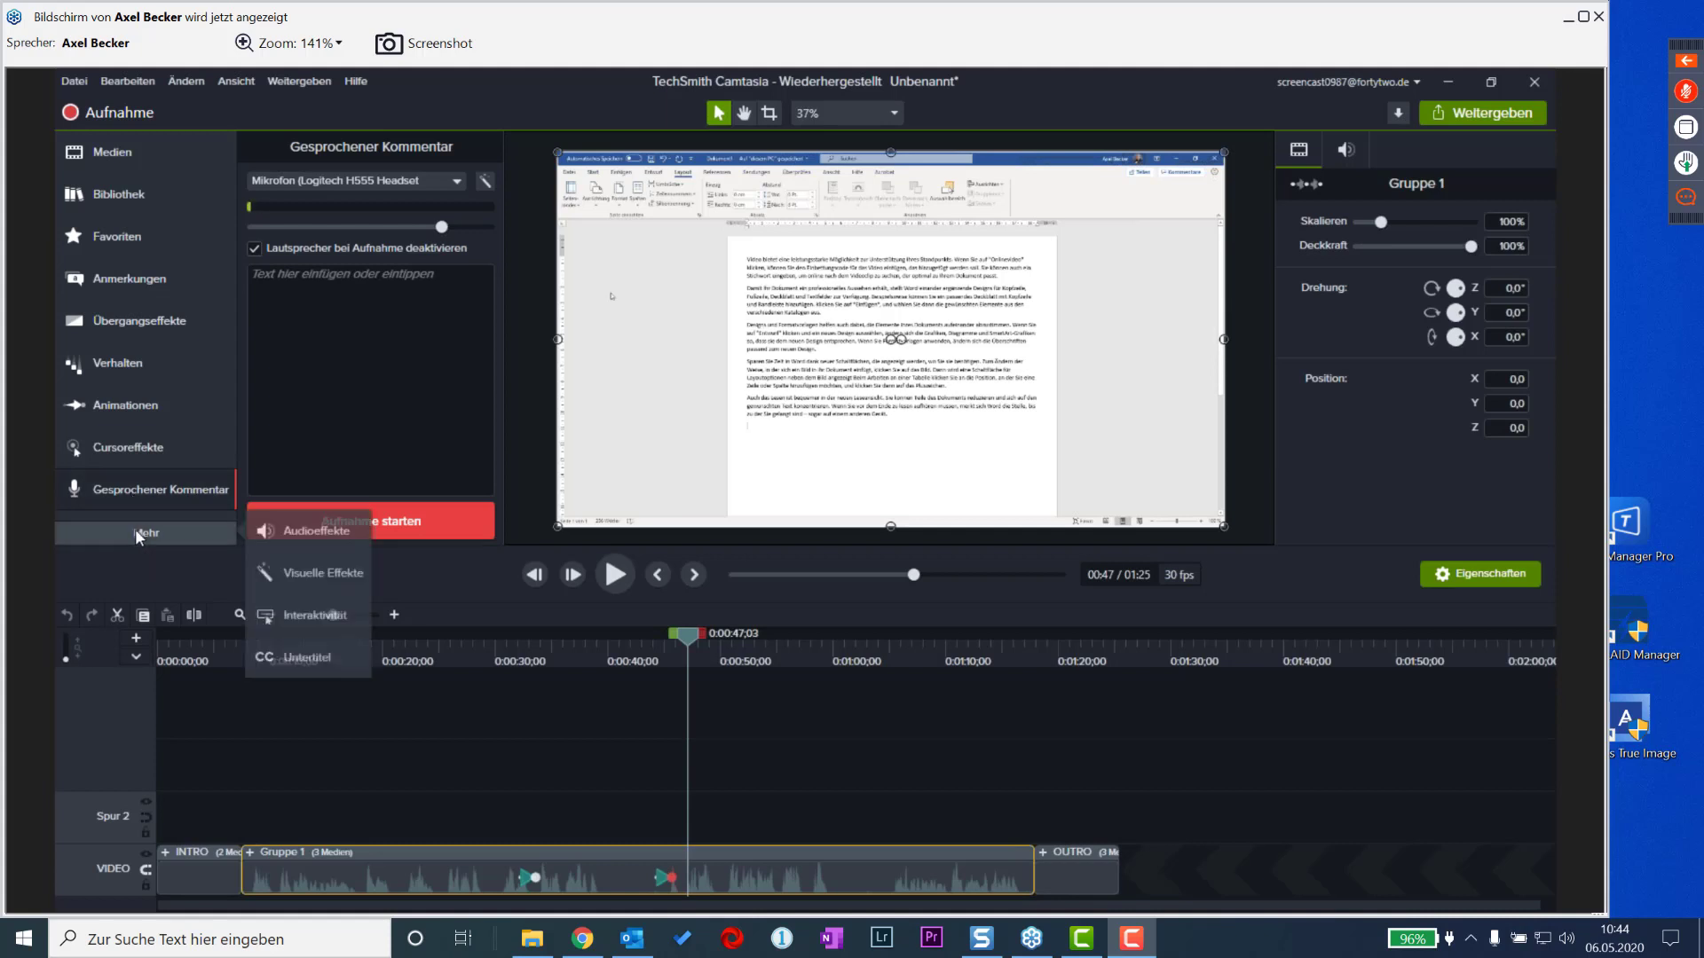
left_click(300, 538)
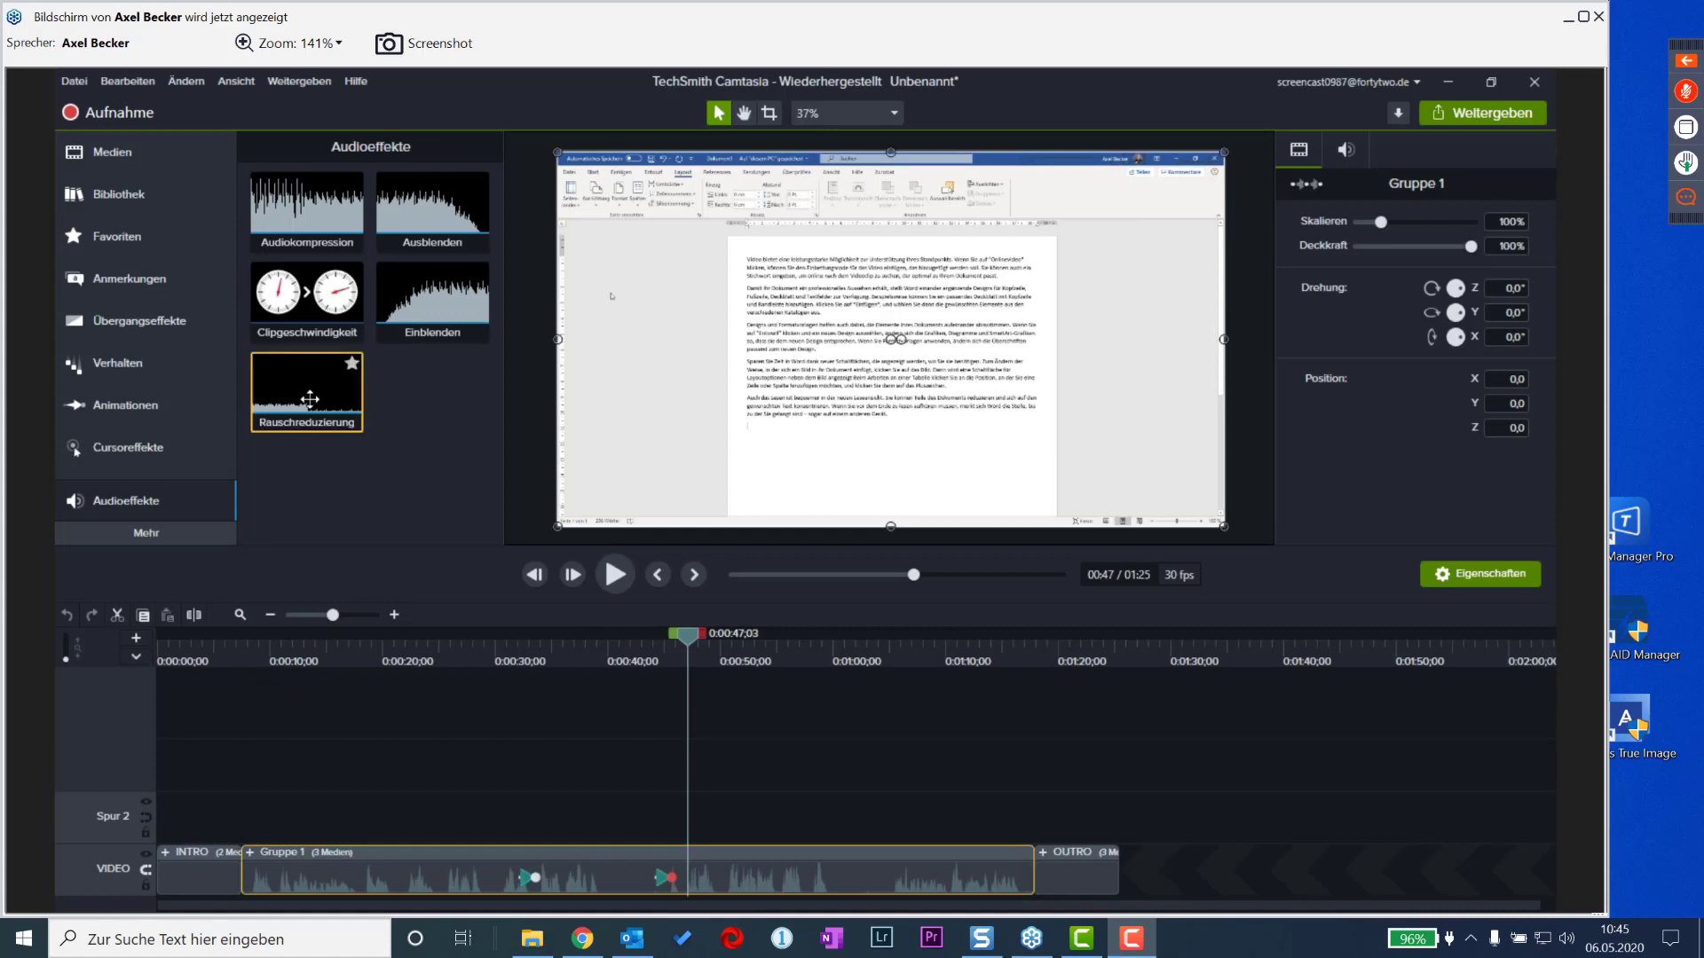
left_click(250, 853)
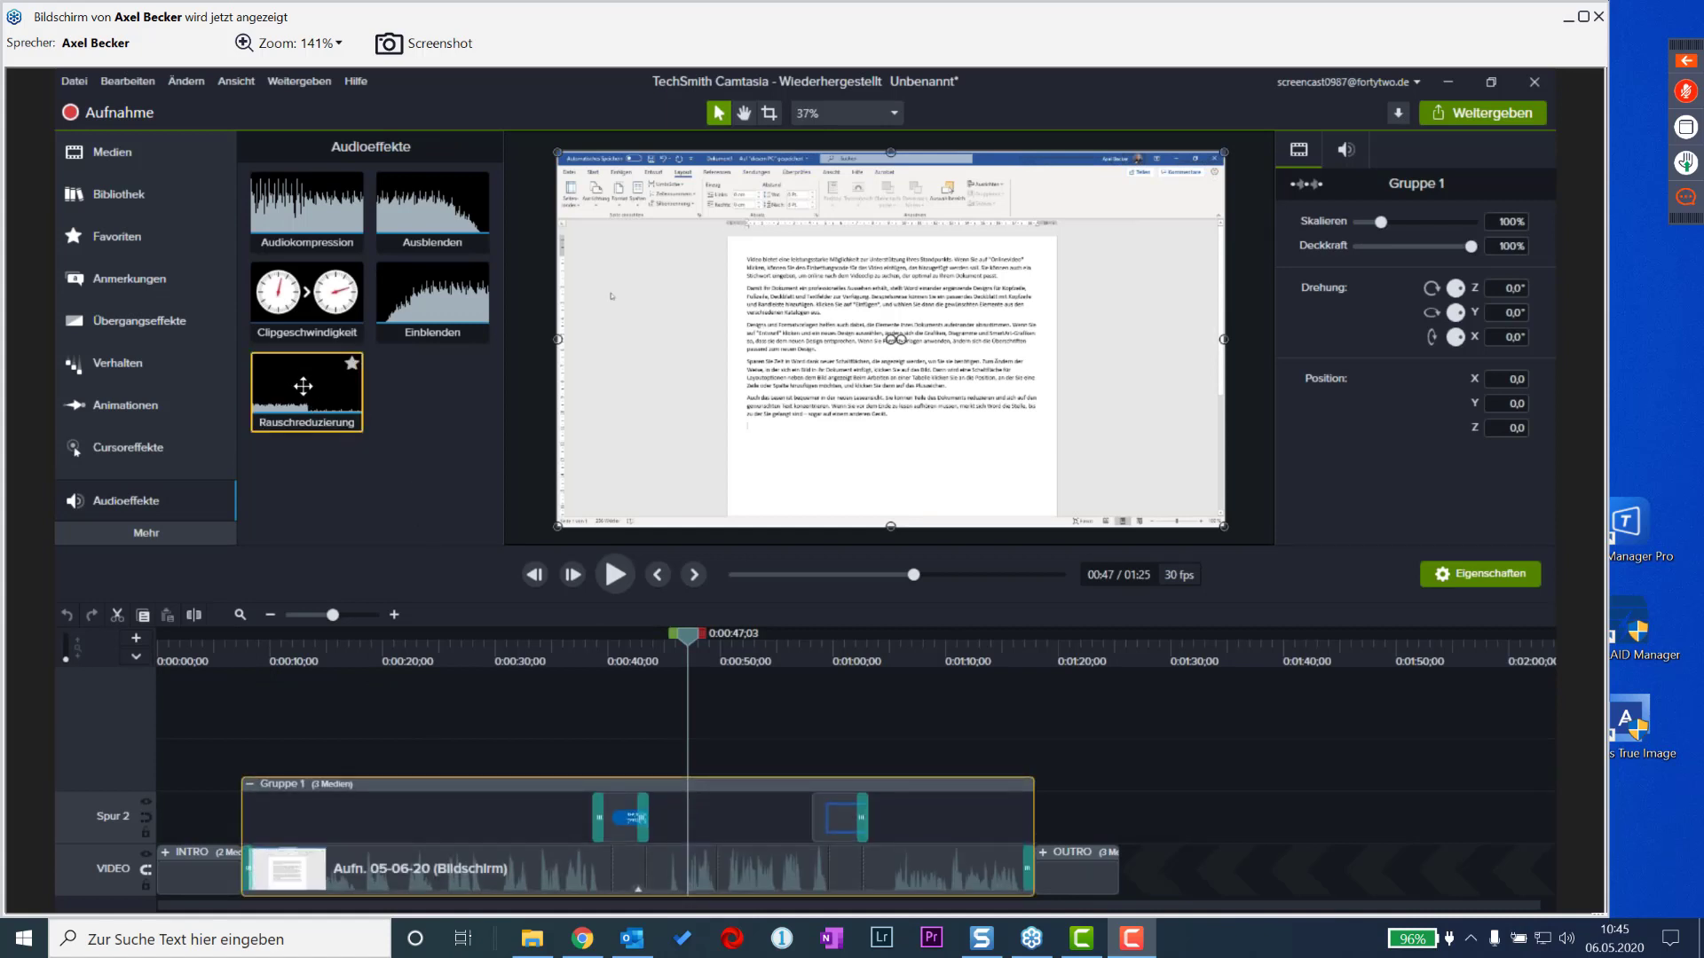
left_click_drag(301, 388, 550, 864)
left_click(470, 722)
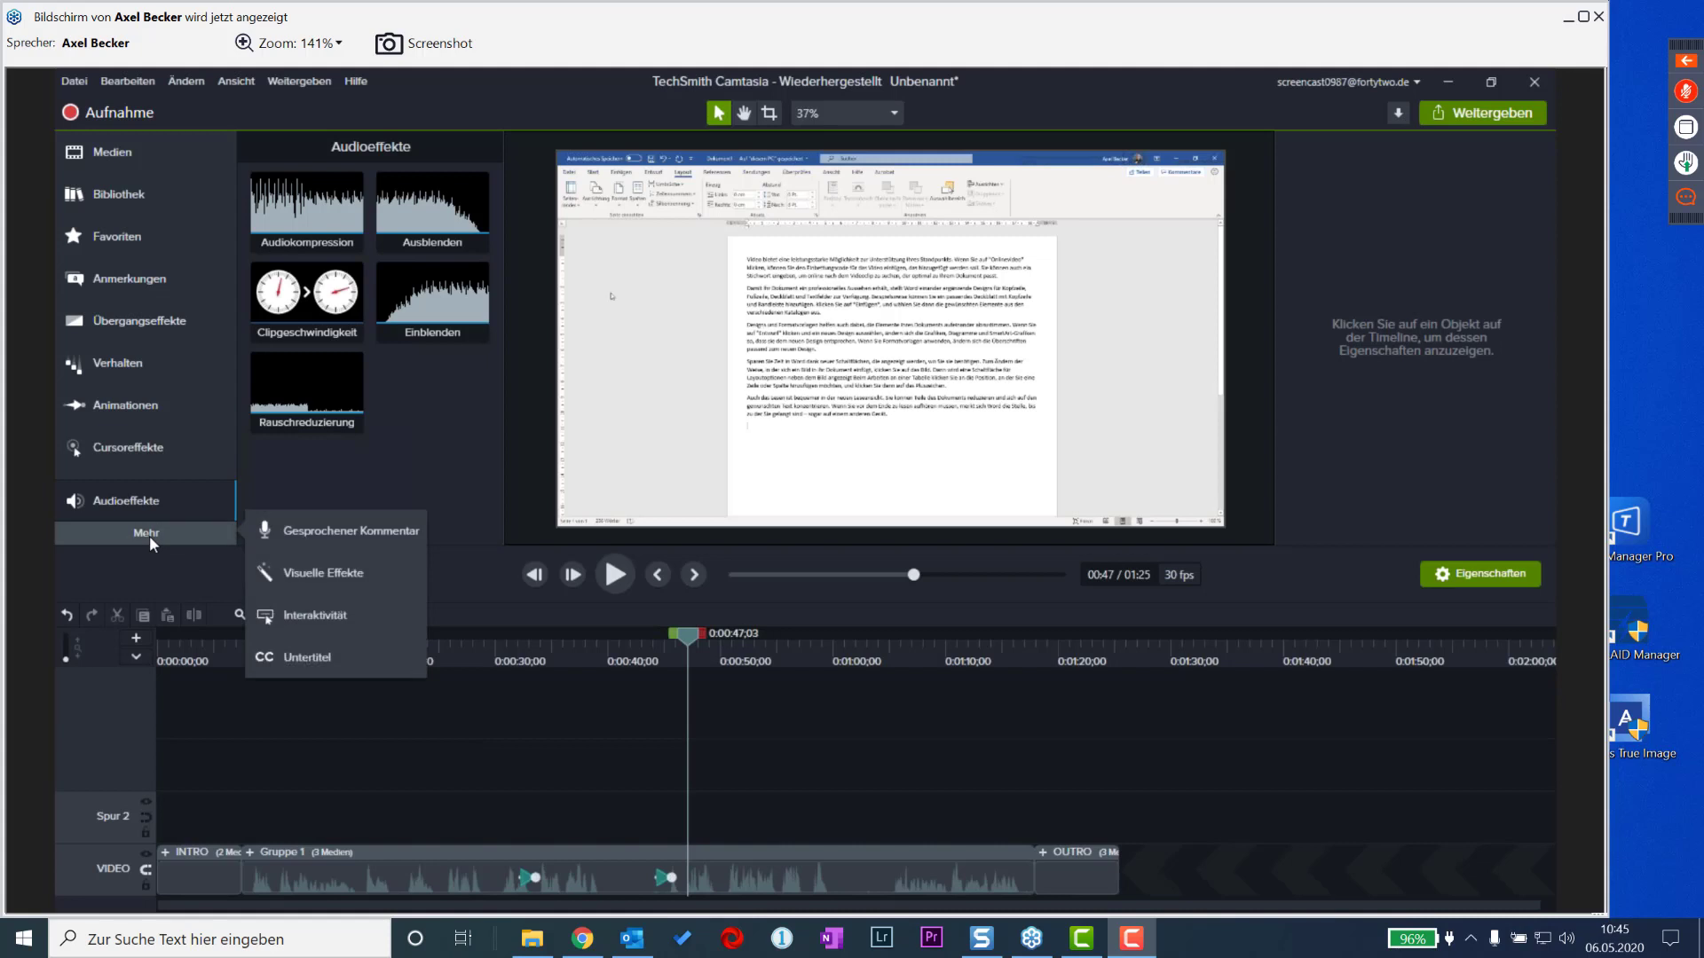
left_click(285, 573)
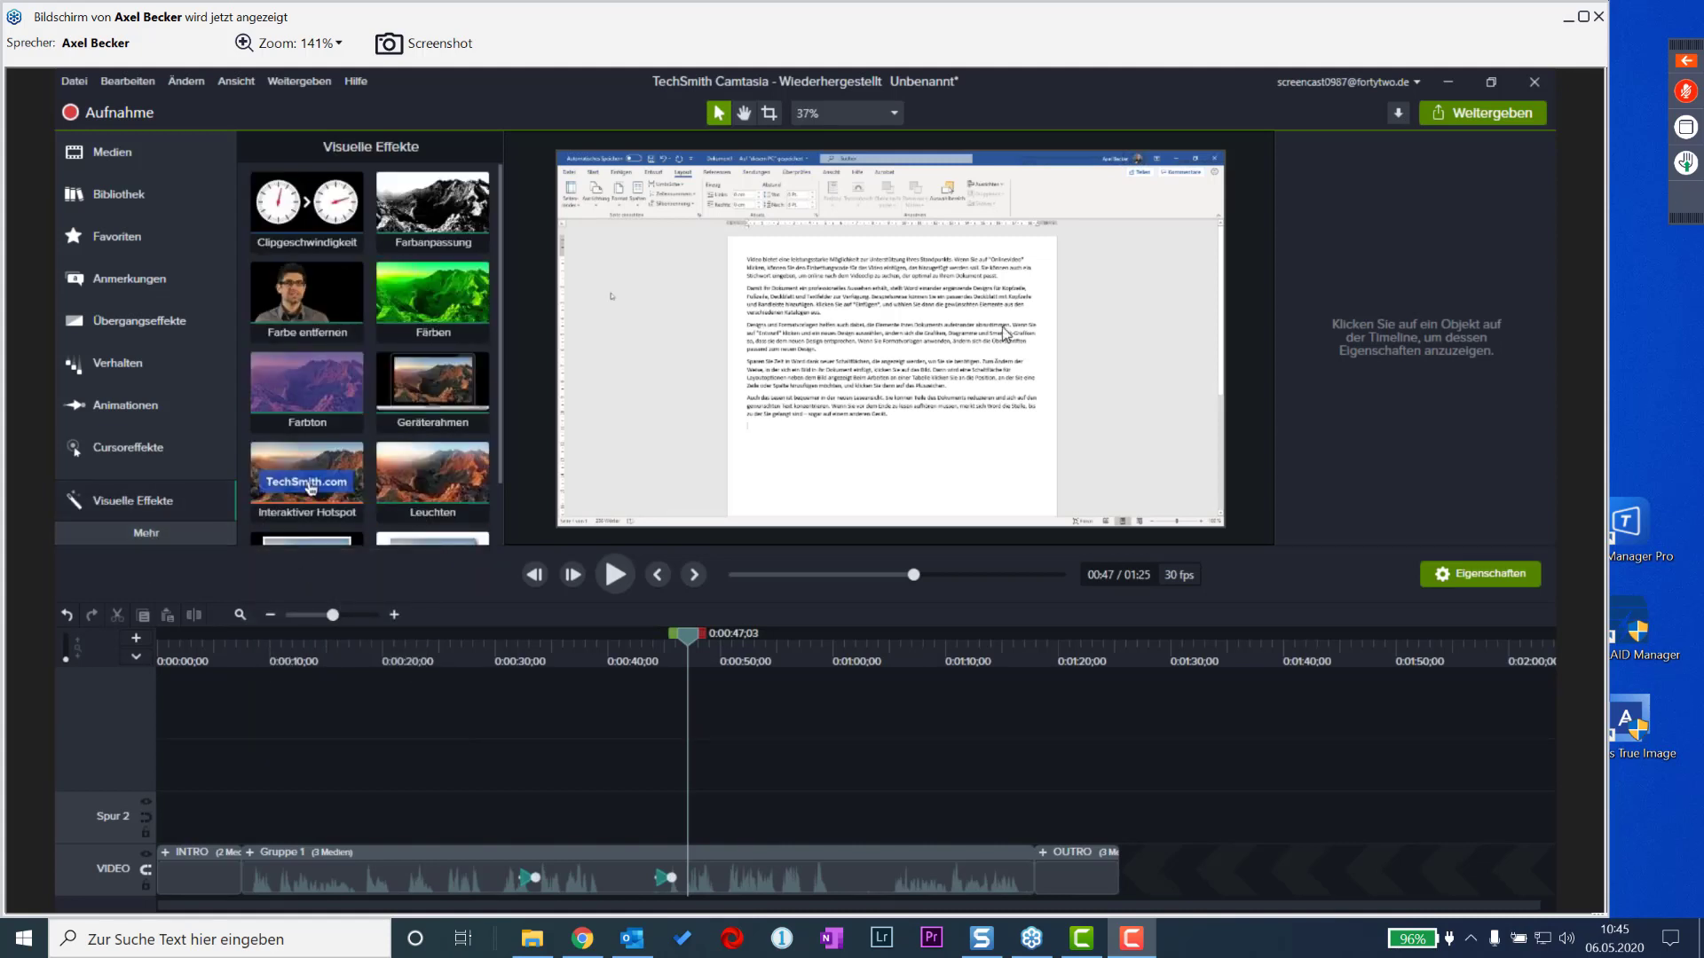
- Start producing the video as a local file with the "Nur MP4 (bis 1080p)" profile and proceed to the file name and folder settings
left_click(1467, 117)
left_click(1458, 146)
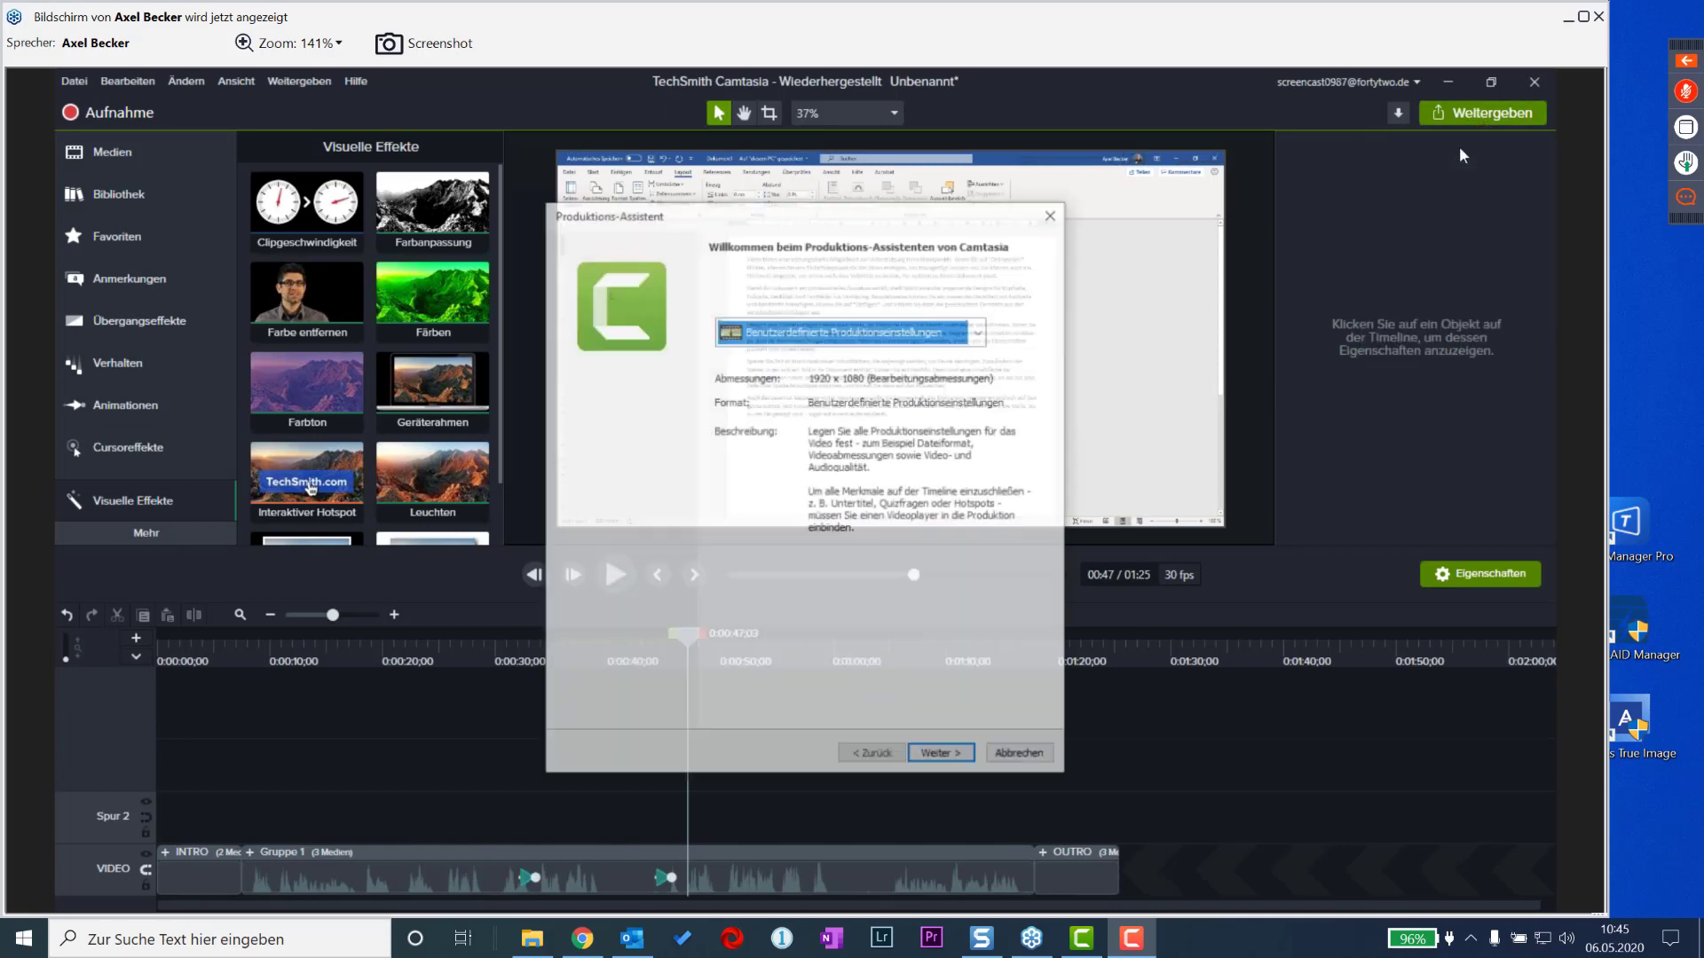
left_click(887, 337)
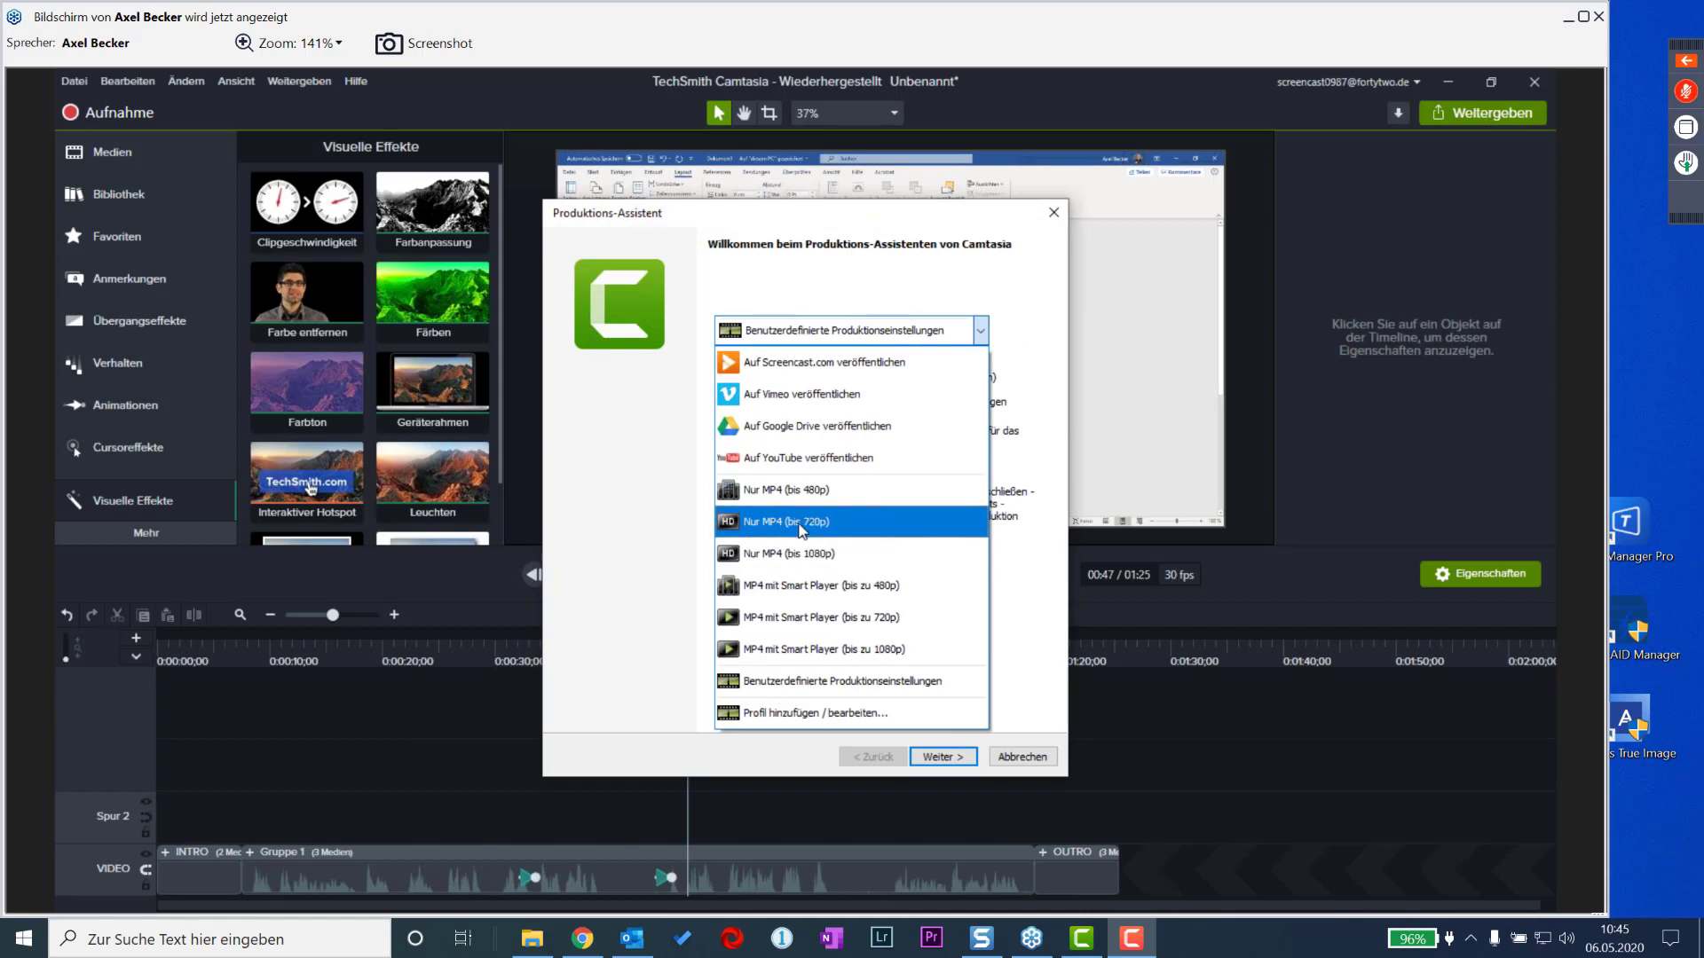
left_click(804, 559)
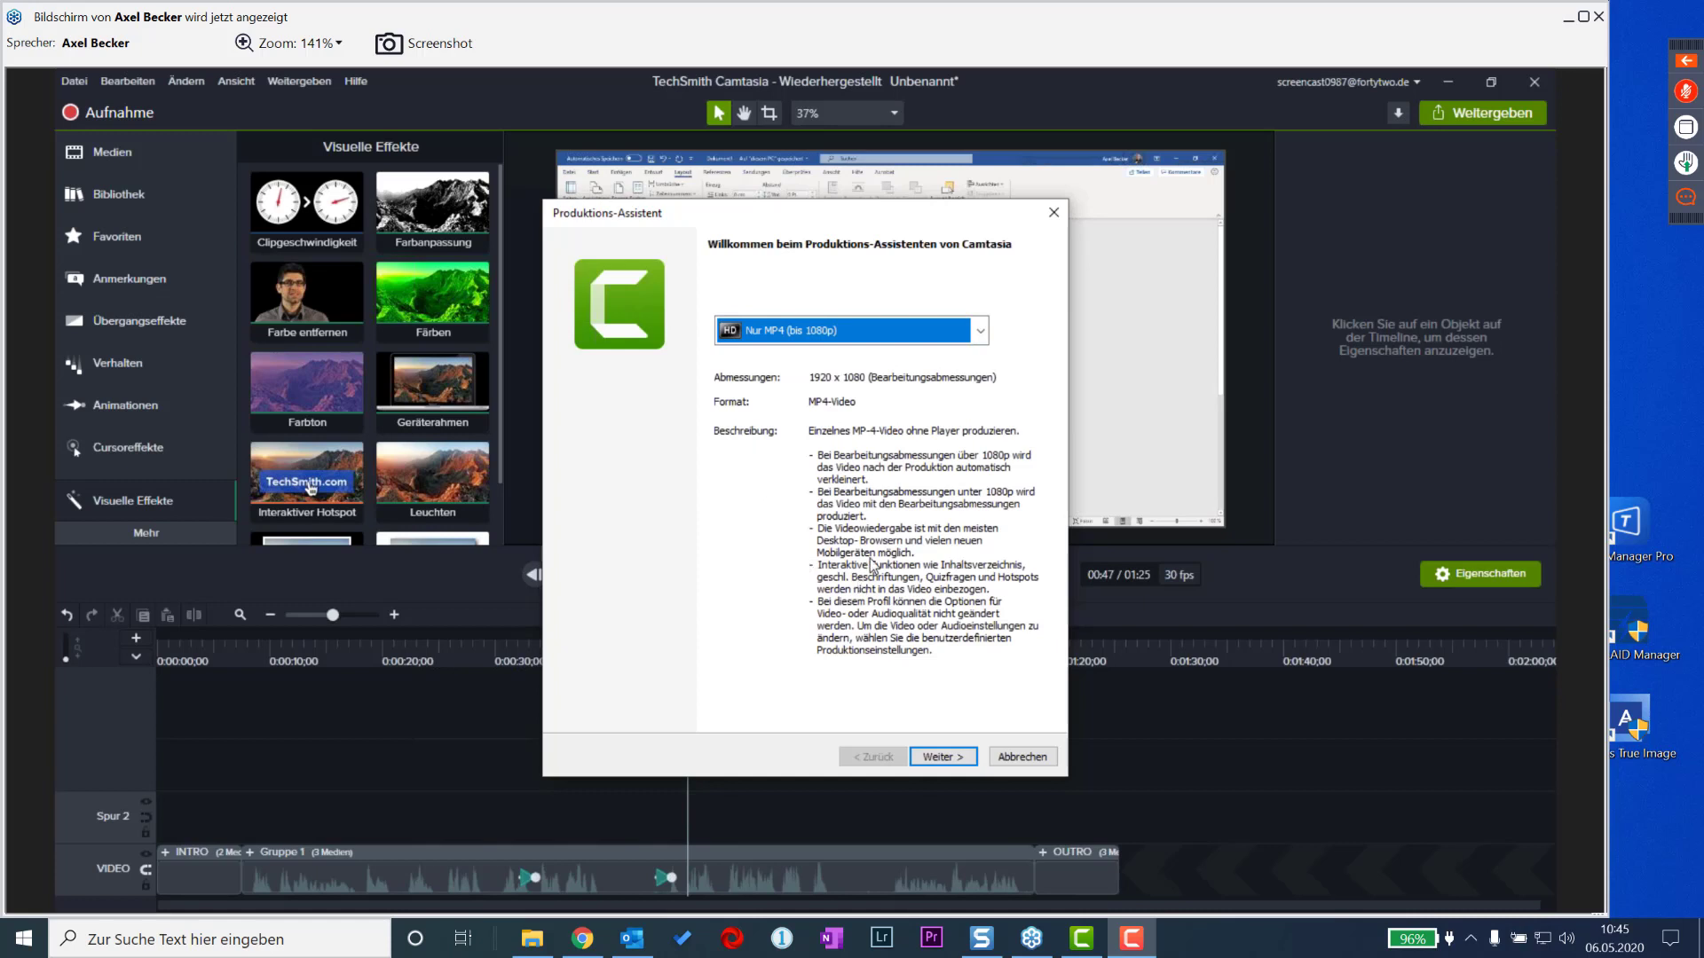
left_click(799, 332)
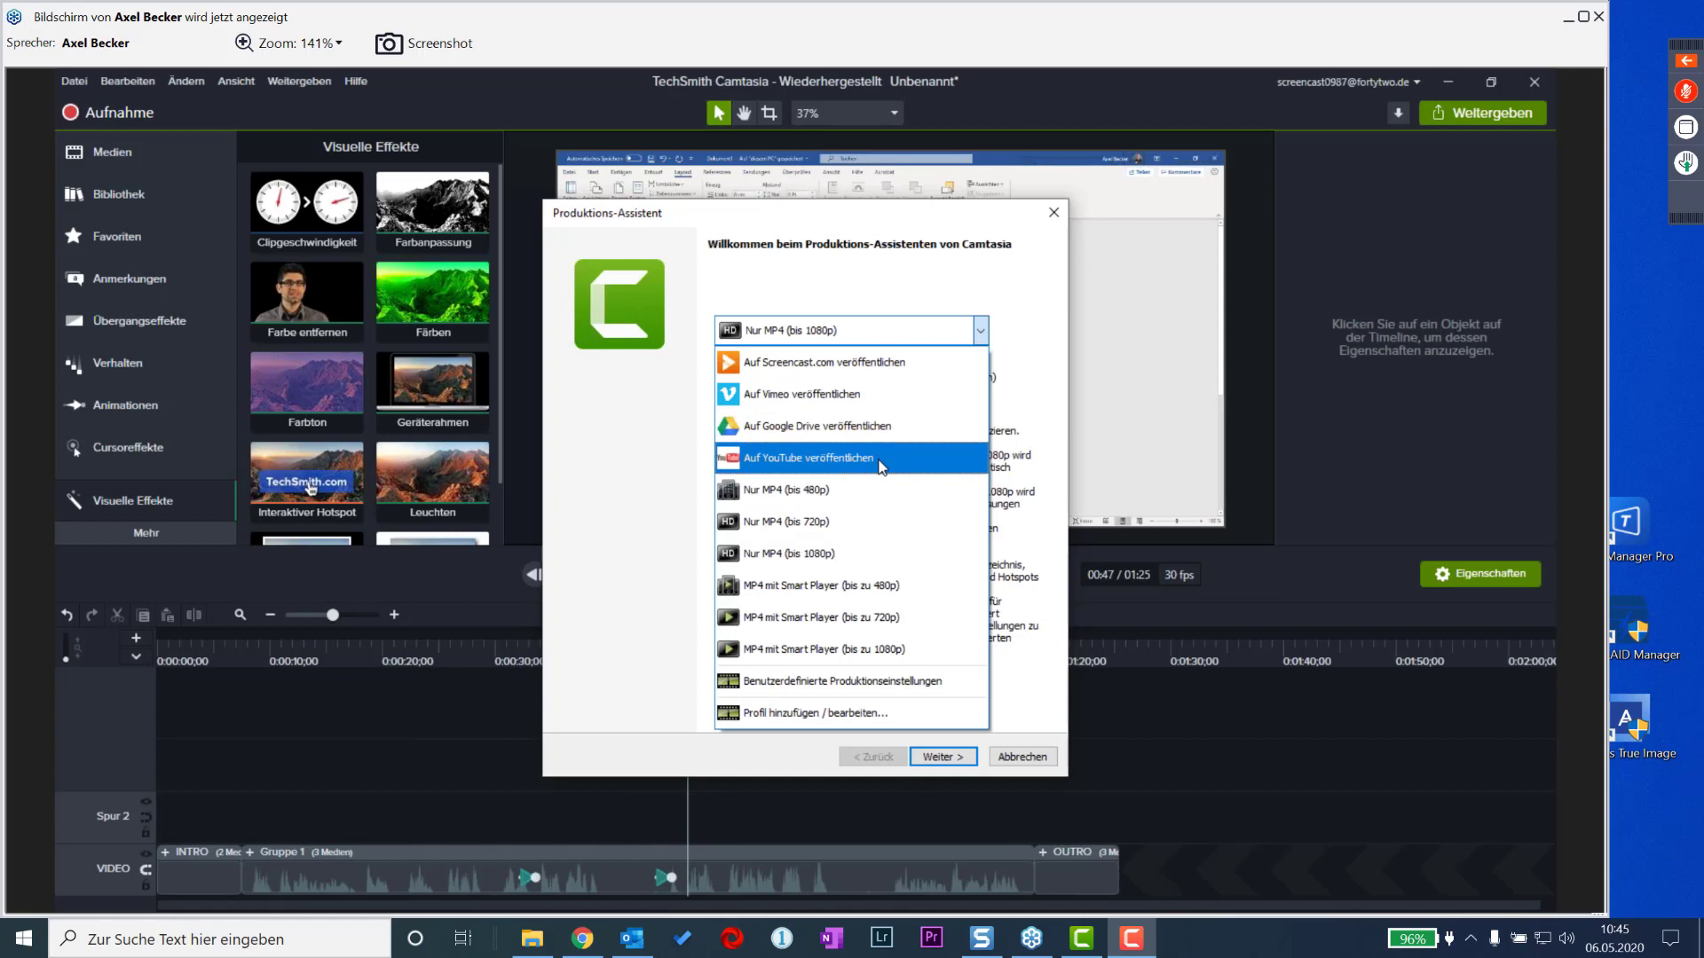
left_click(853, 554)
left_click(948, 757)
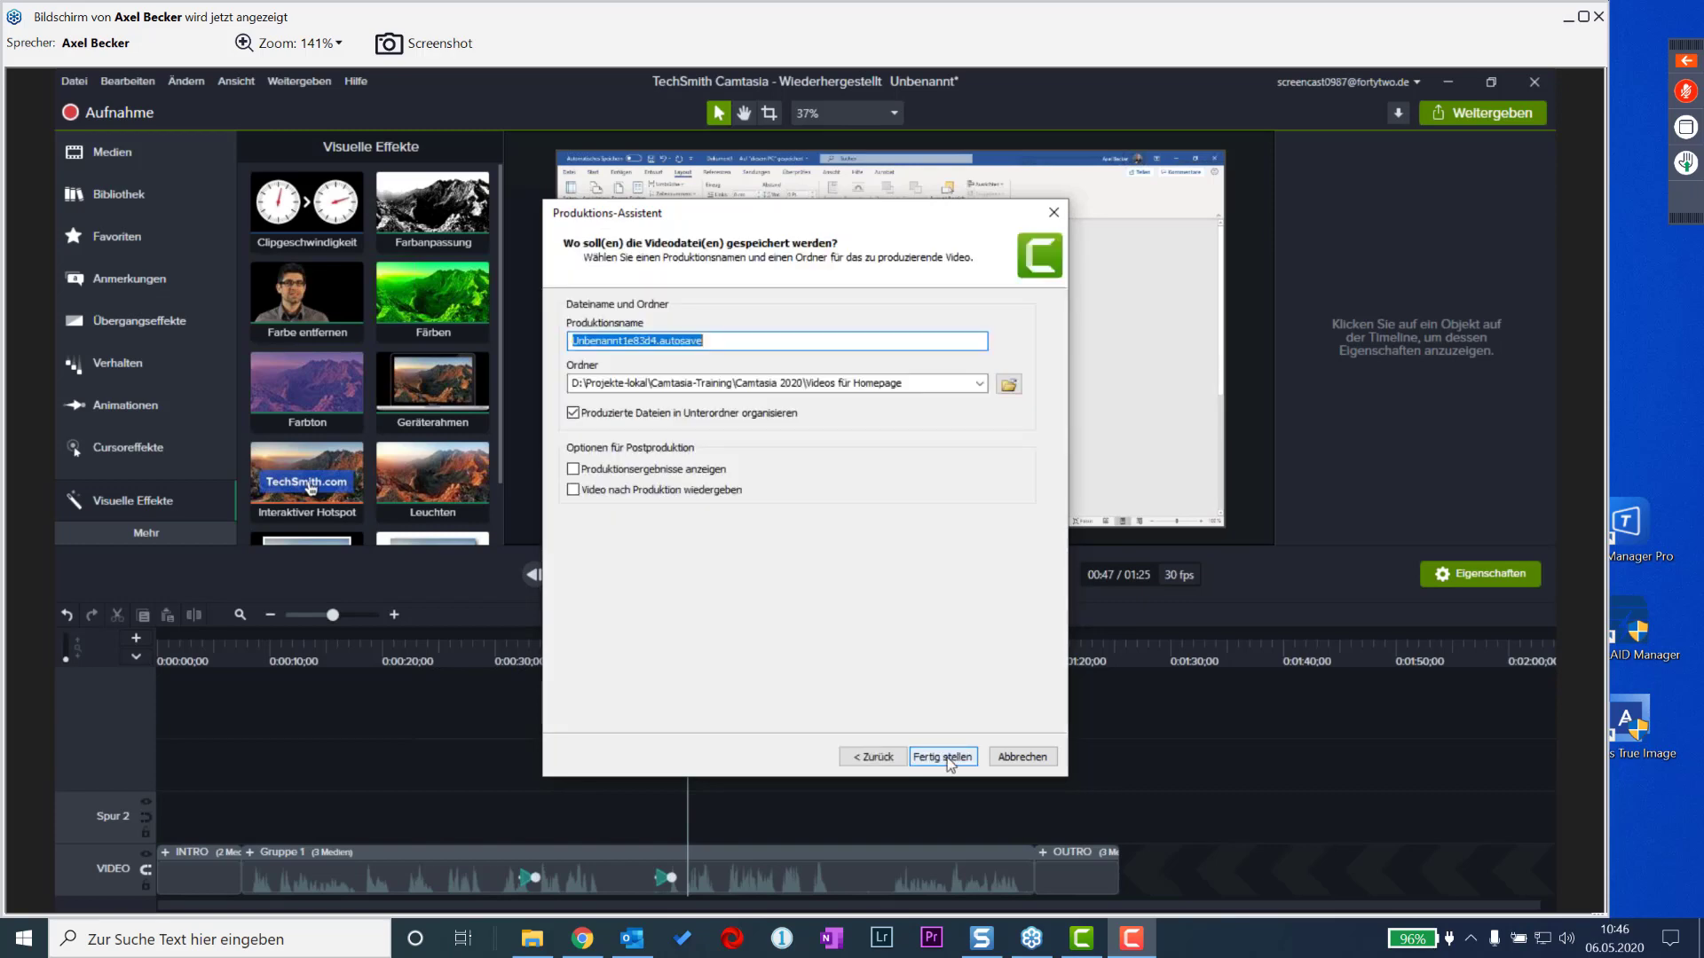
- Choose the Webinar 20200506 folder on the Desktop as the save location for the produced video
left_click(1008, 385)
scroll(781, 399, "up", 2)
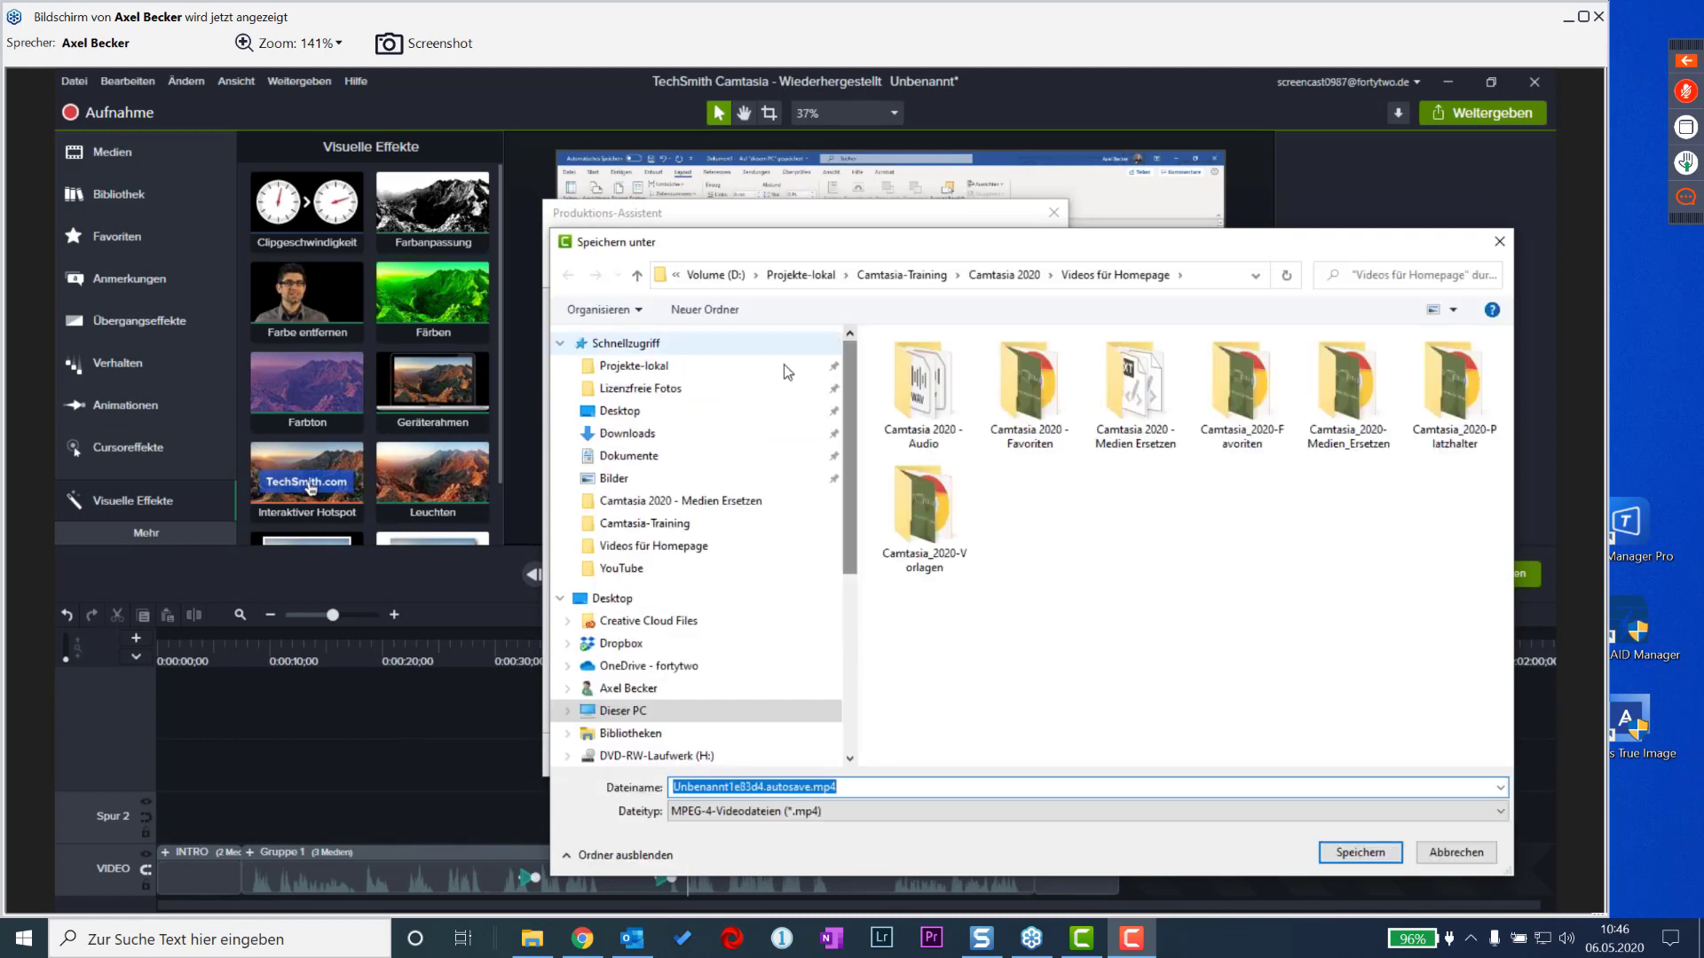
left_click(619, 411)
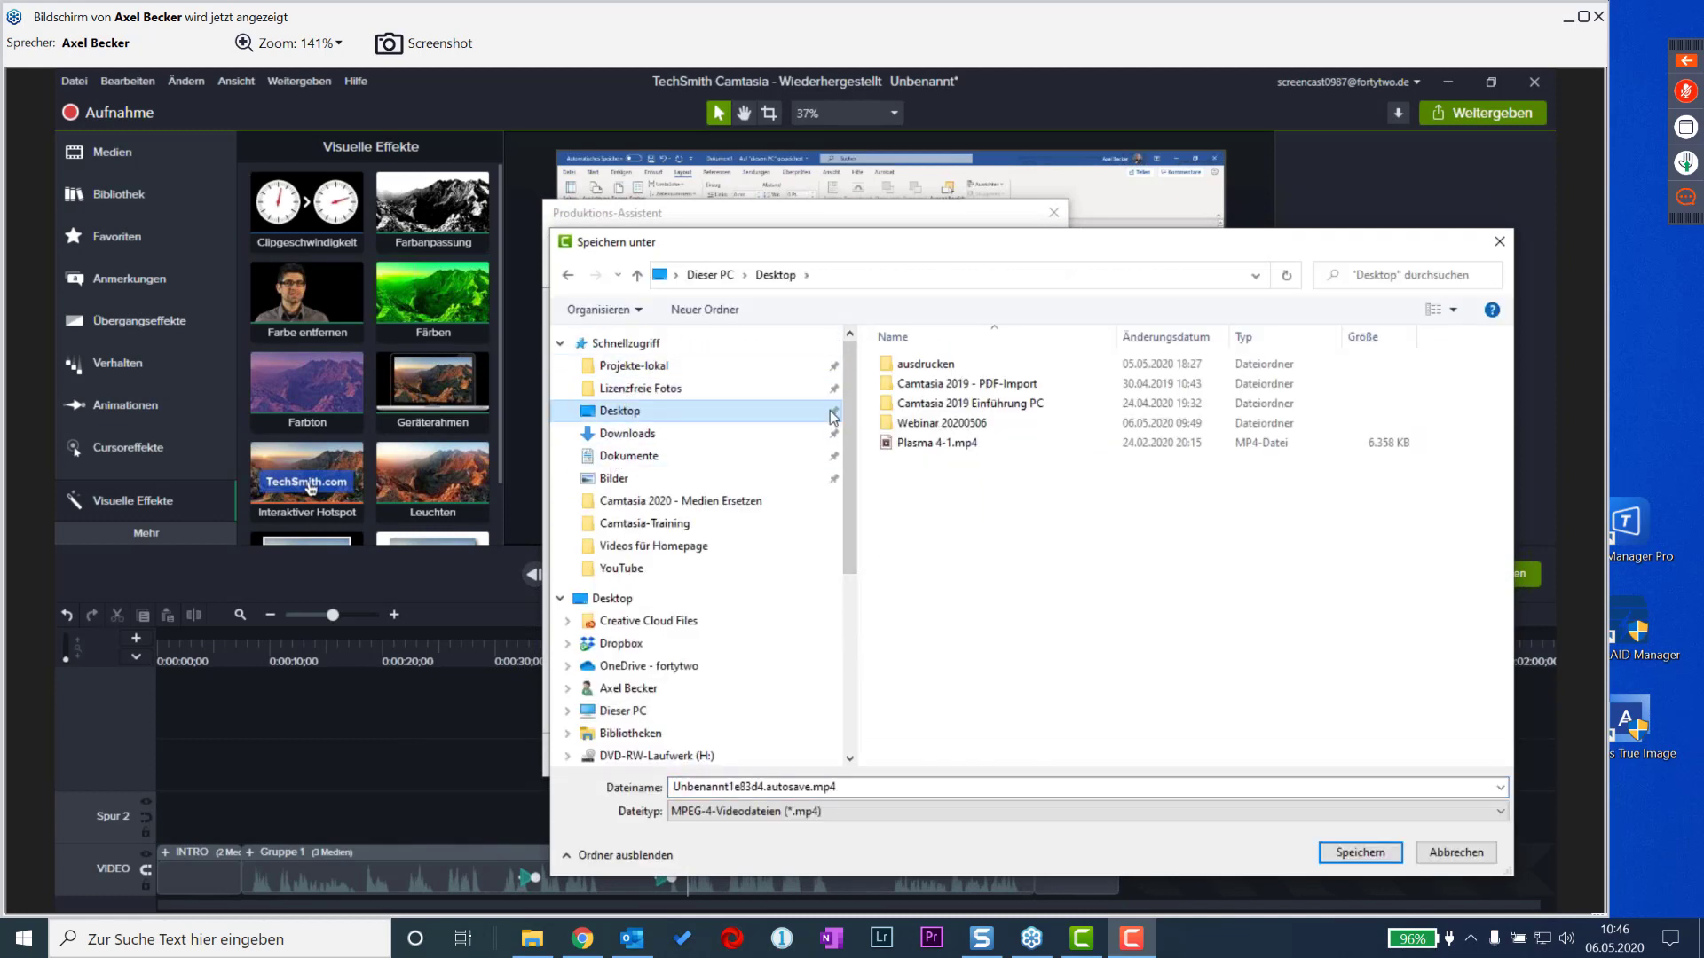
double_click(941, 423)
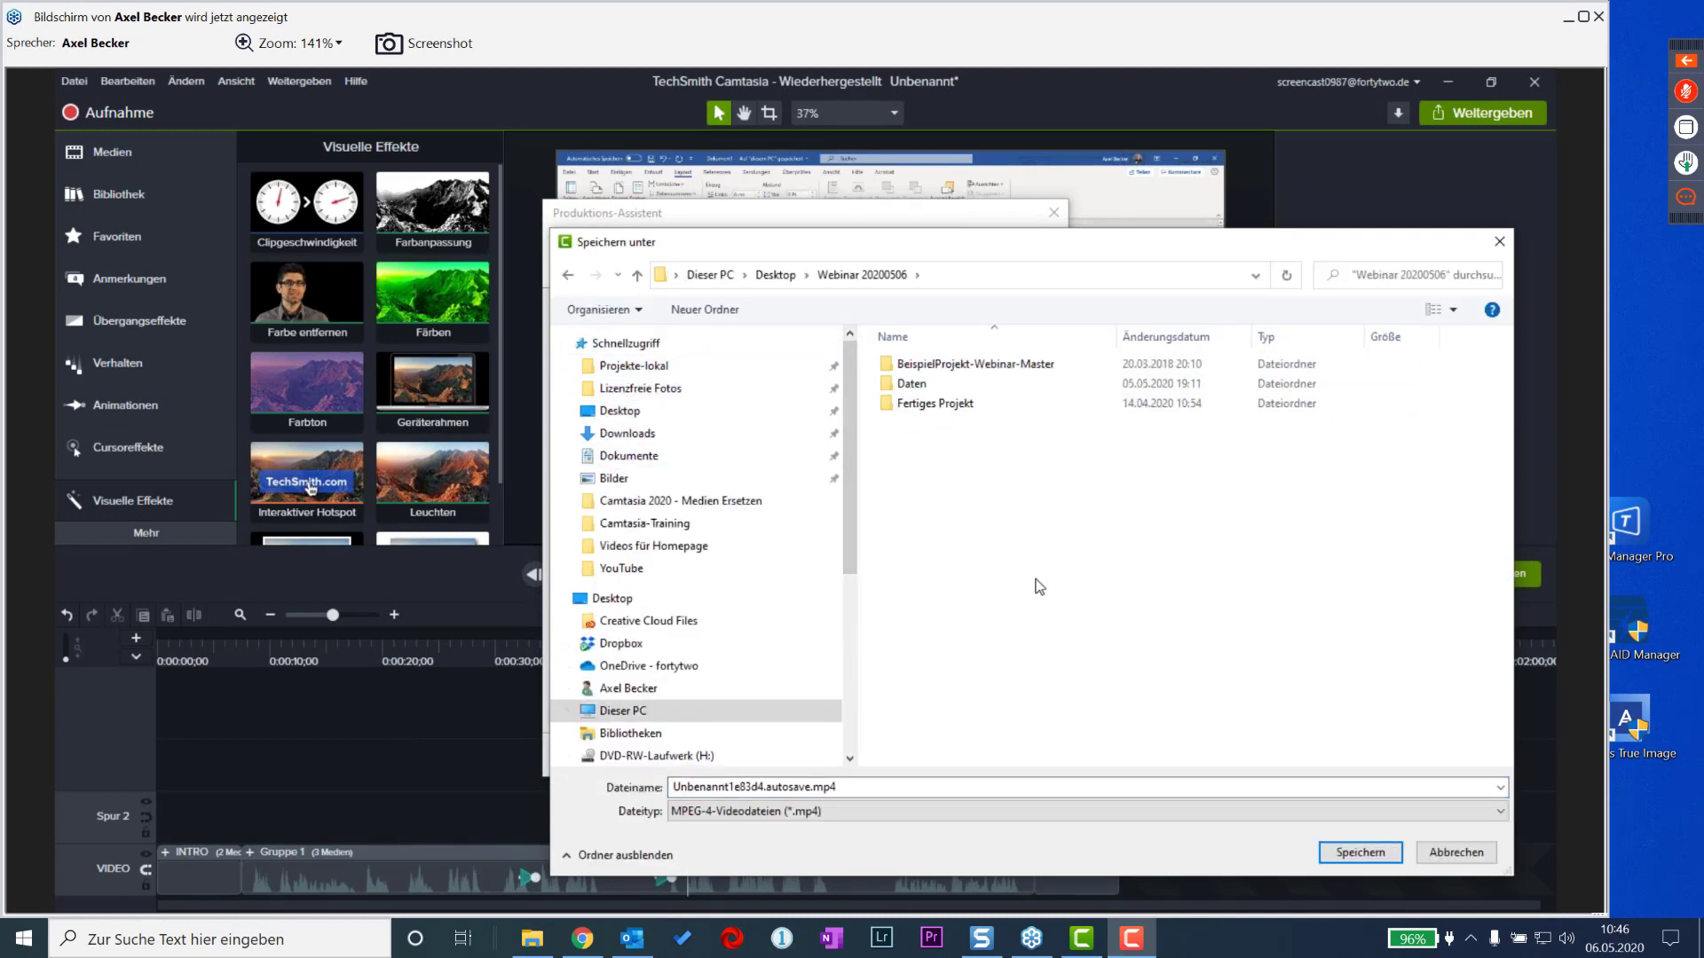
- Name the production file TSC-747-Word.mp4, save the setting and finish the wizard to produce the video
left_click(844, 787)
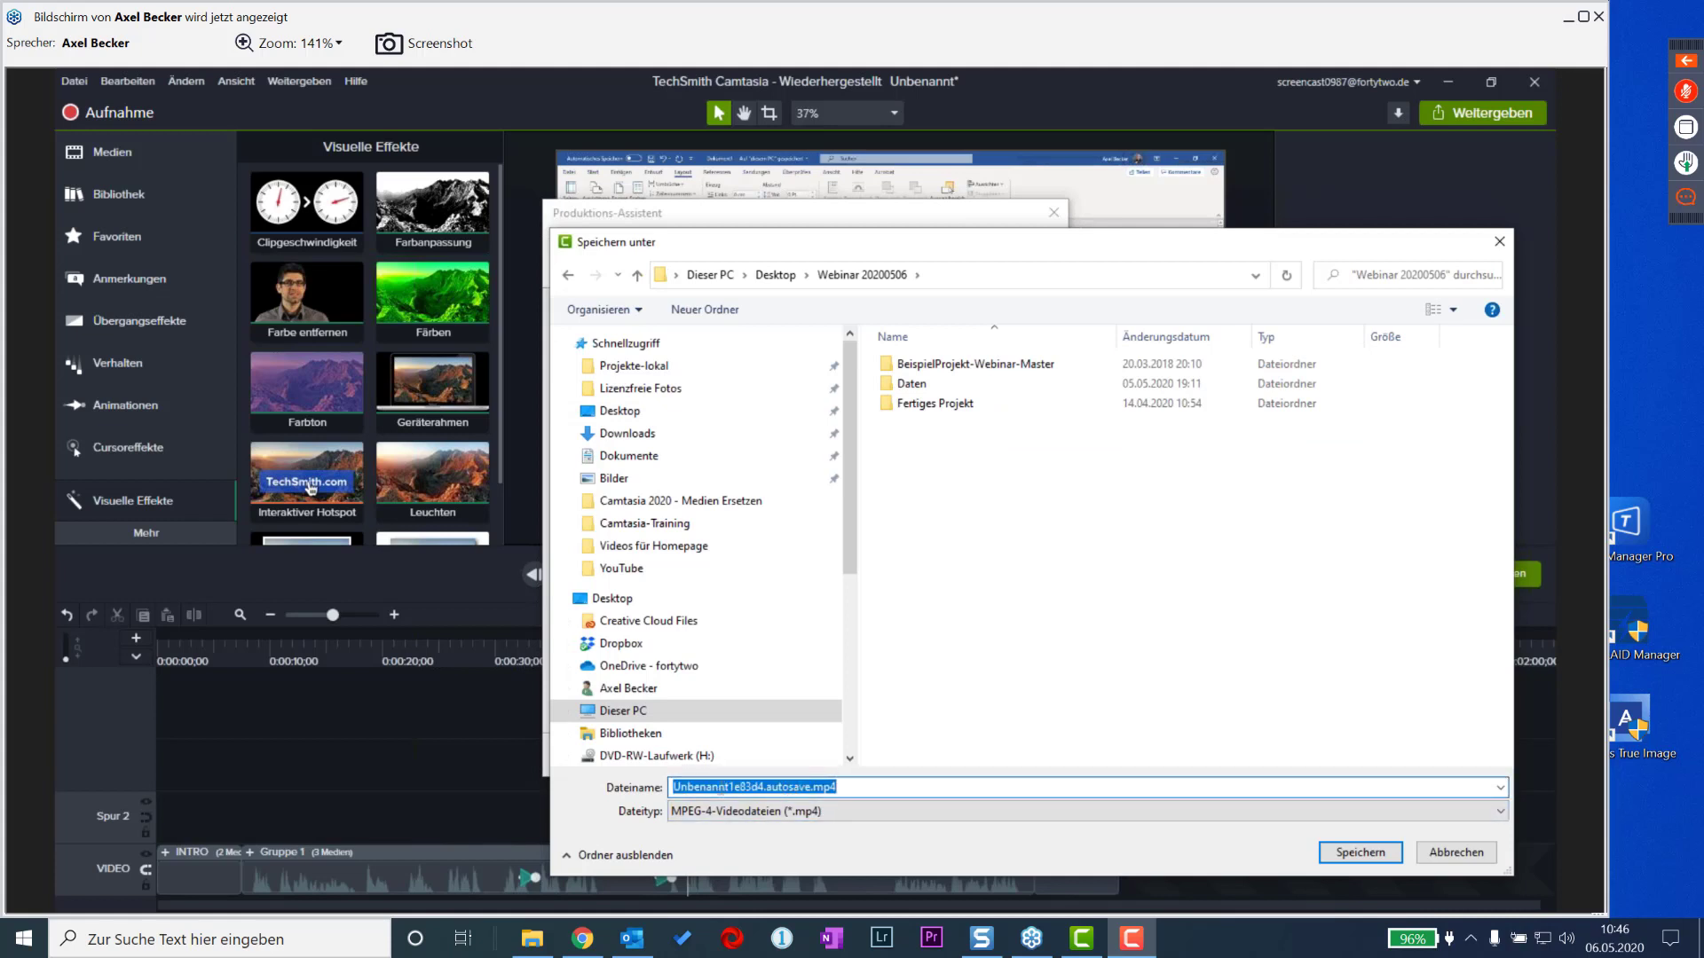
left_click(805, 787)
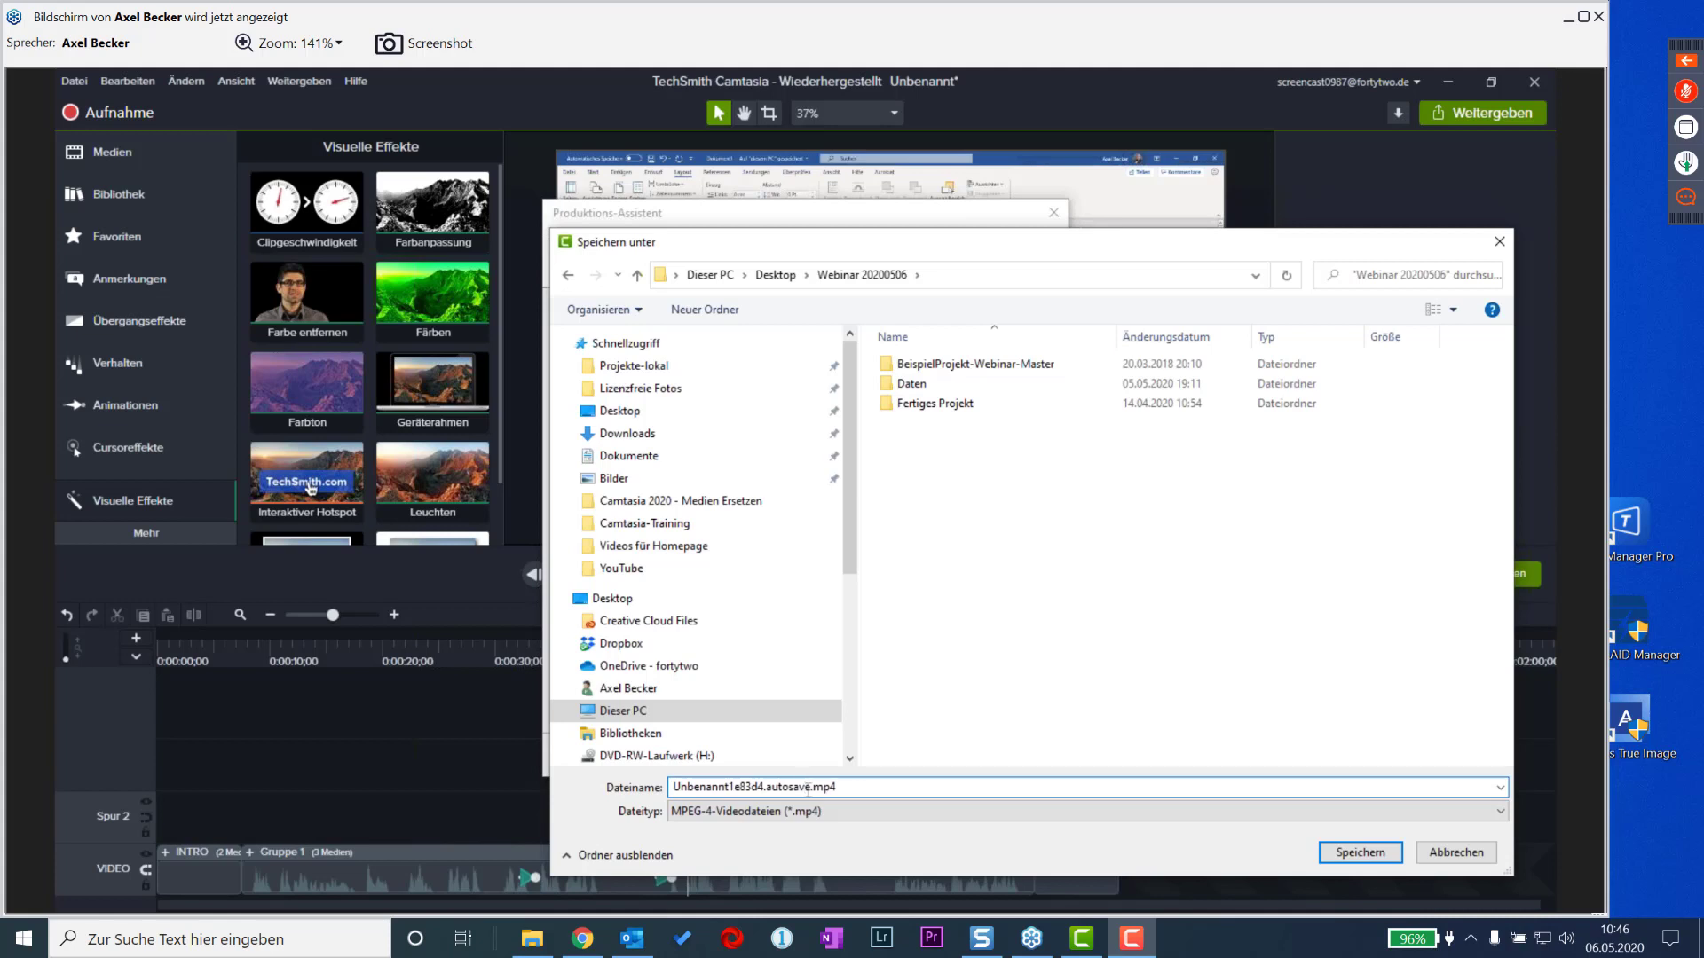
left_click_drag(810, 787, 657, 787)
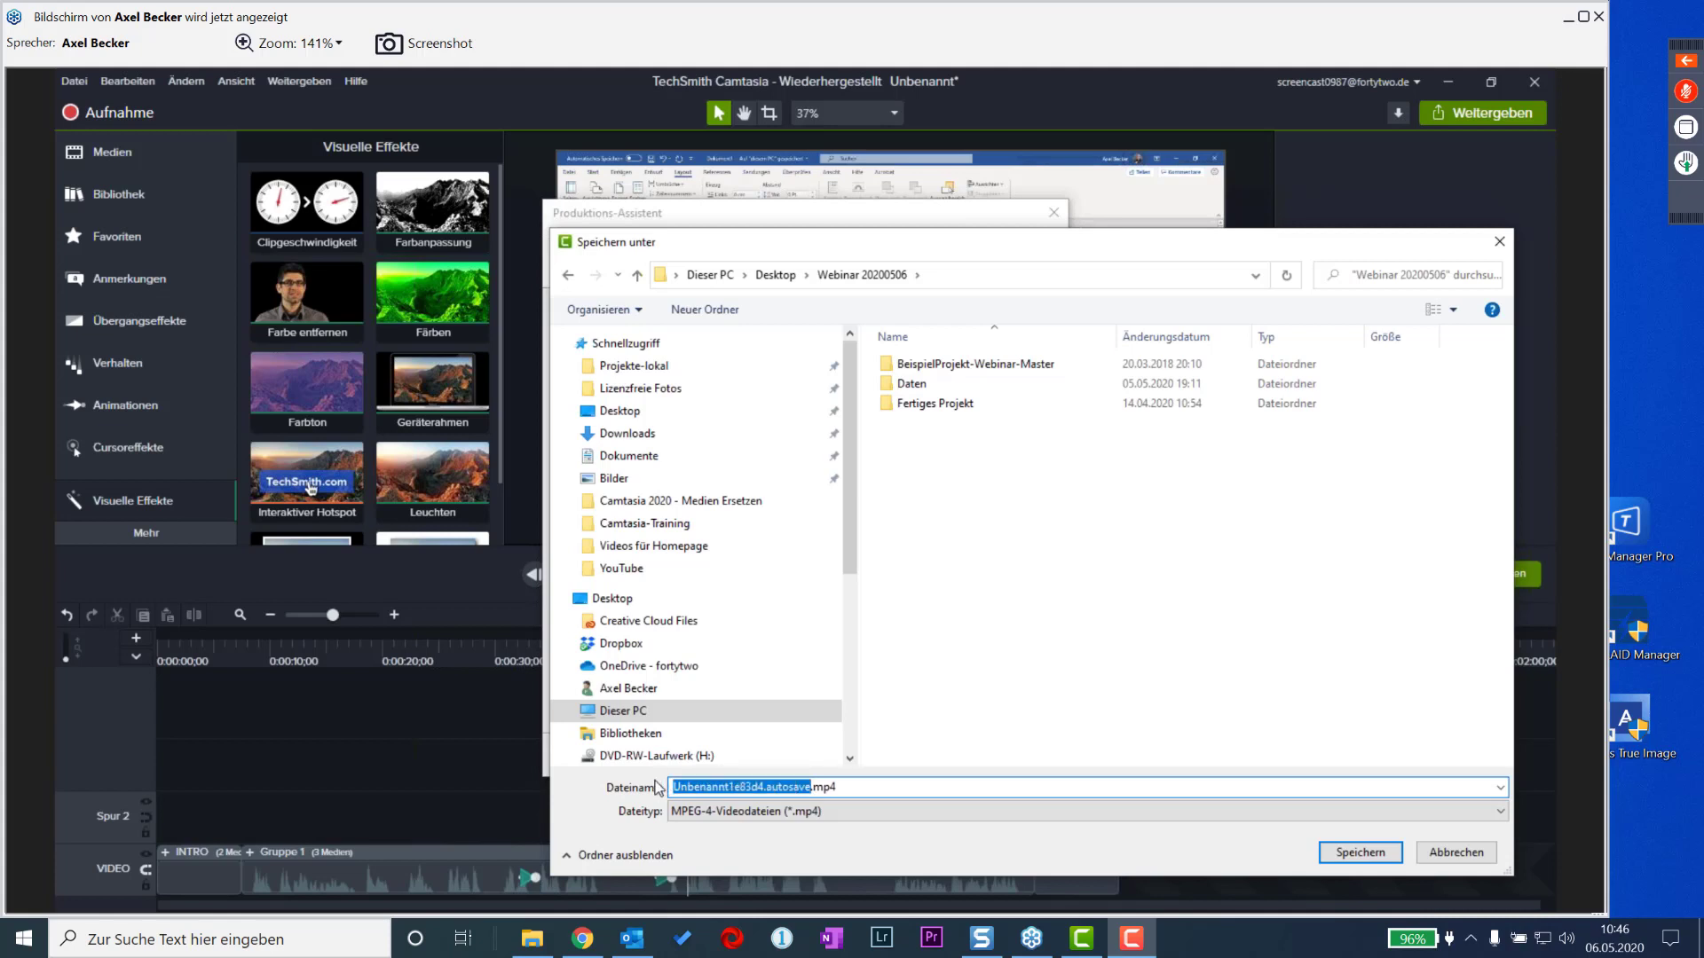
type("TSC-")
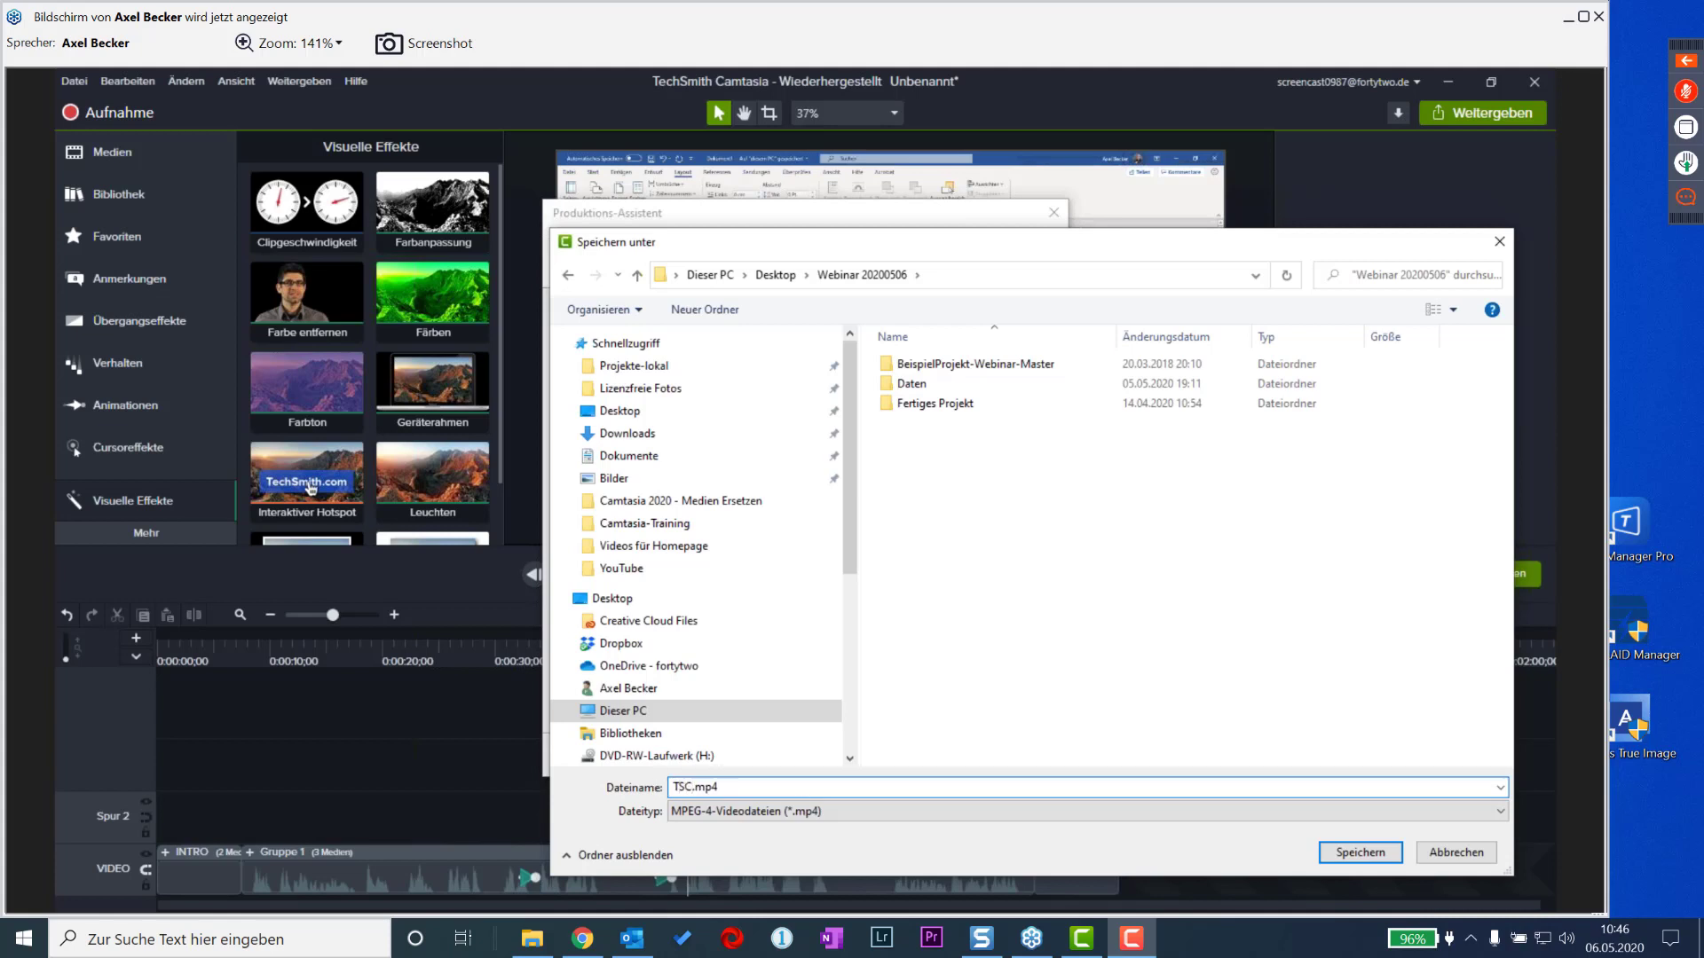
type("747-Word")
left_click(1371, 857)
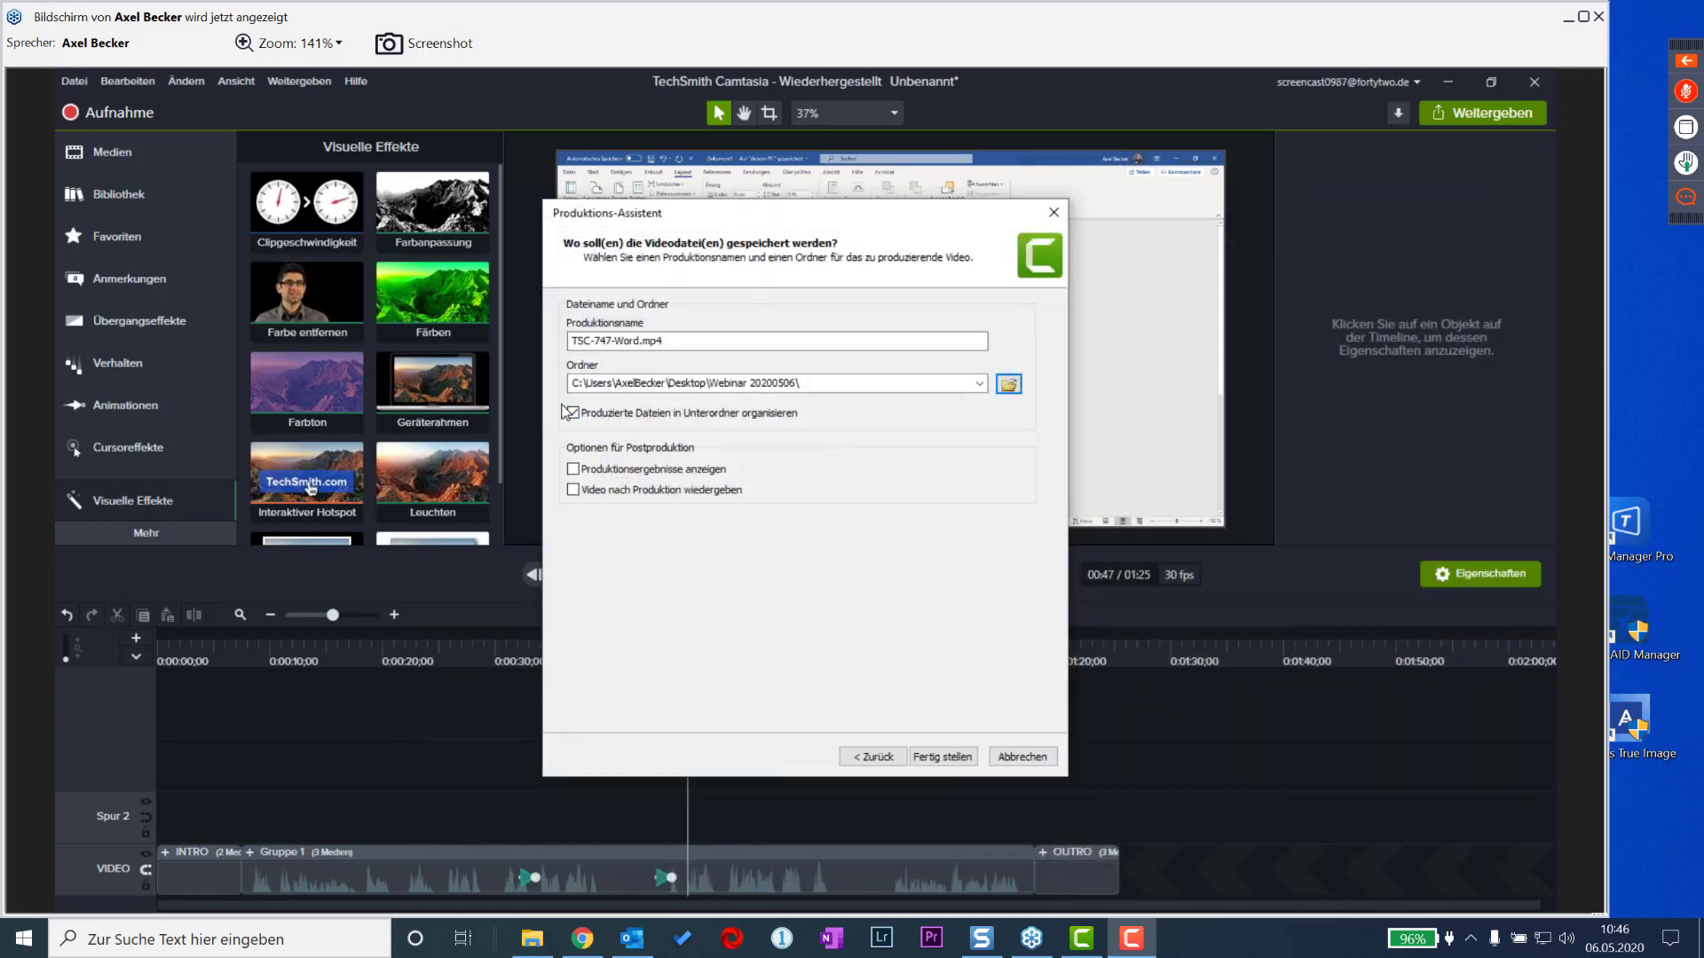
left_click(949, 756)
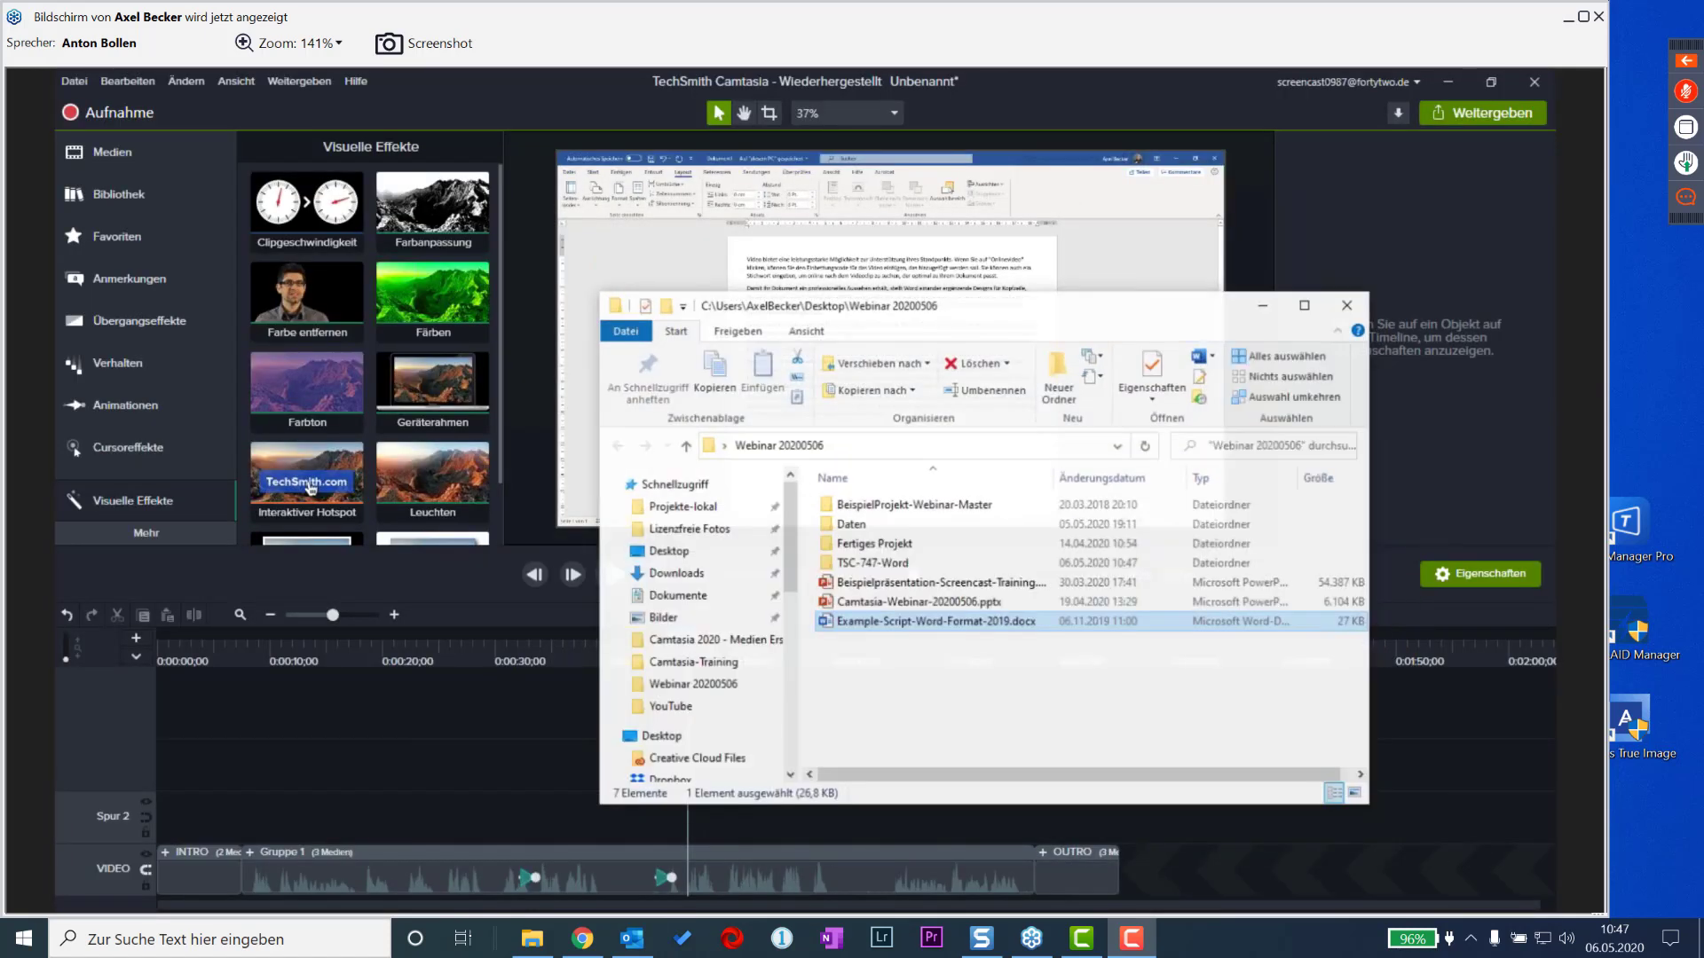
- Watch the produced video in full screen, close it, and inspect the zoom animations of Gruppe 1 on the timeline
left_click(311, 487)
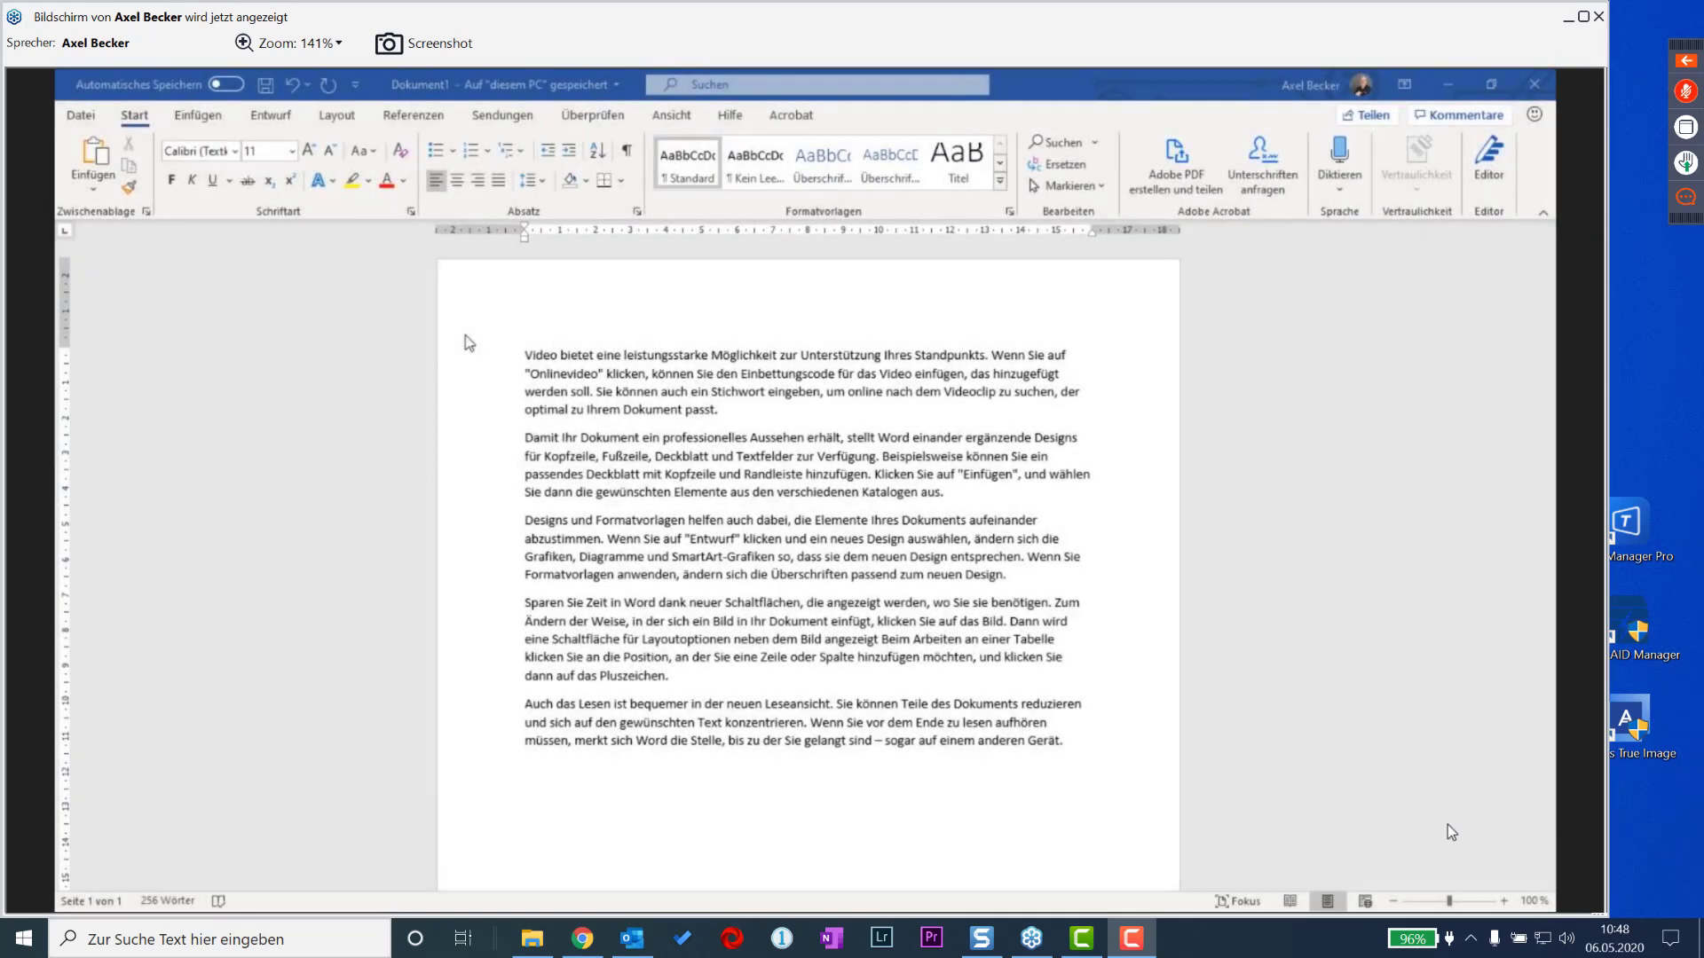
mouse_move(650, 909)
mouse_move(1460, 854)
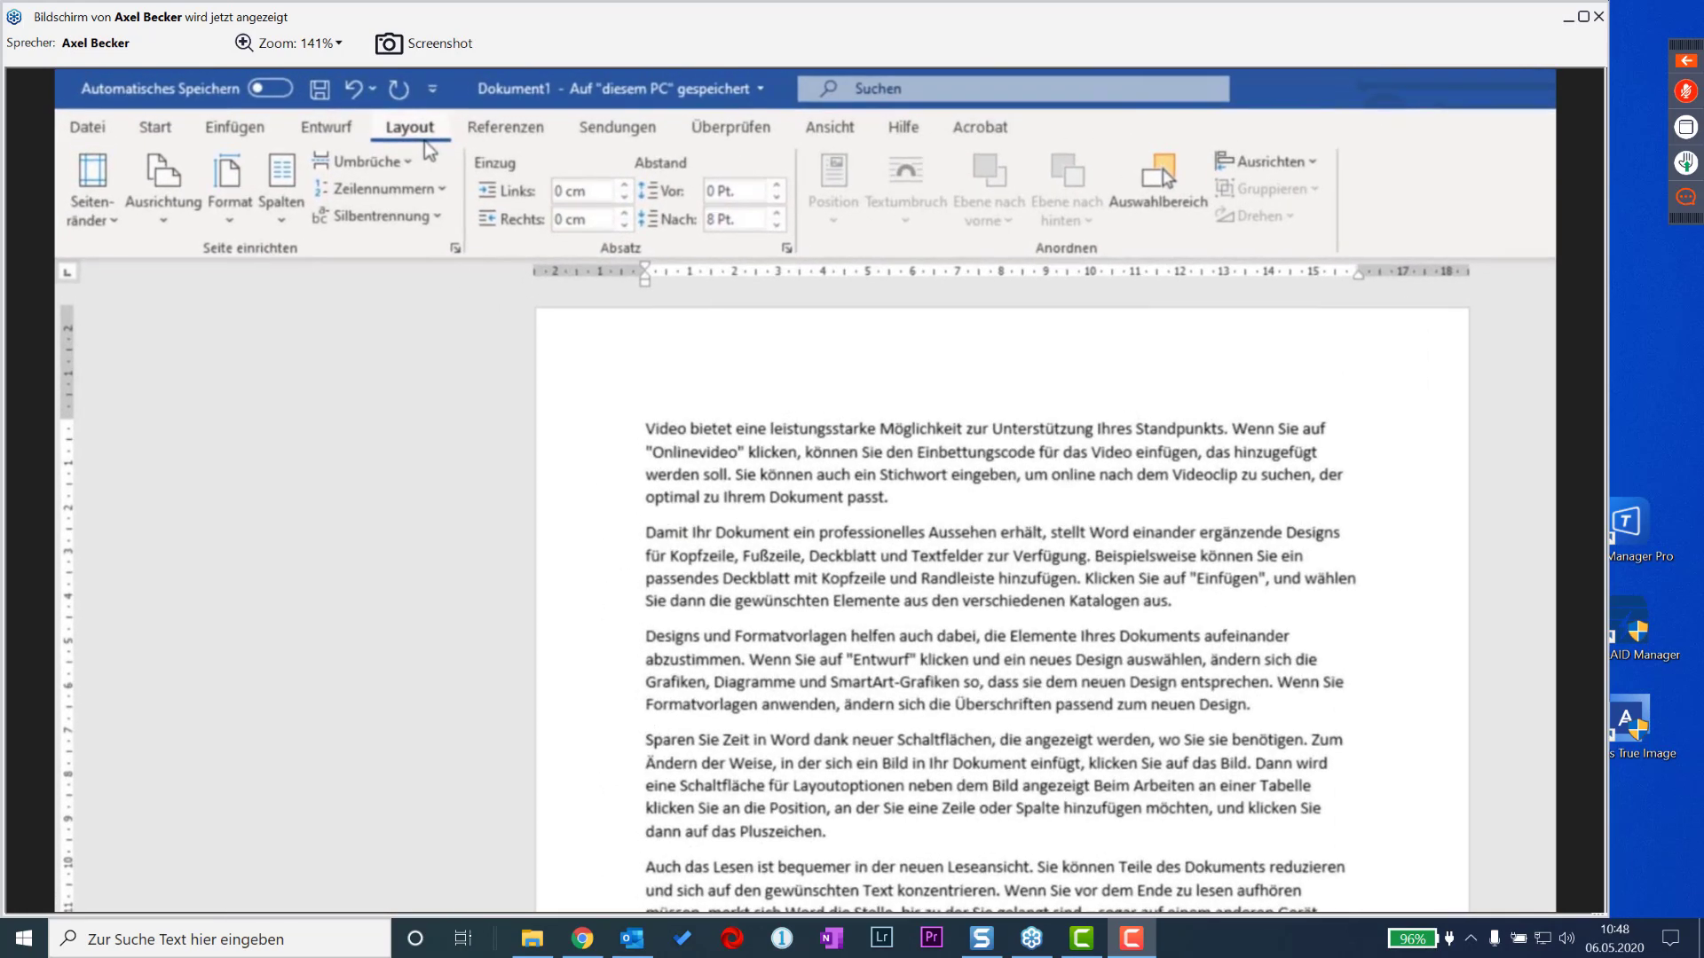
mouse_move(1076, 670)
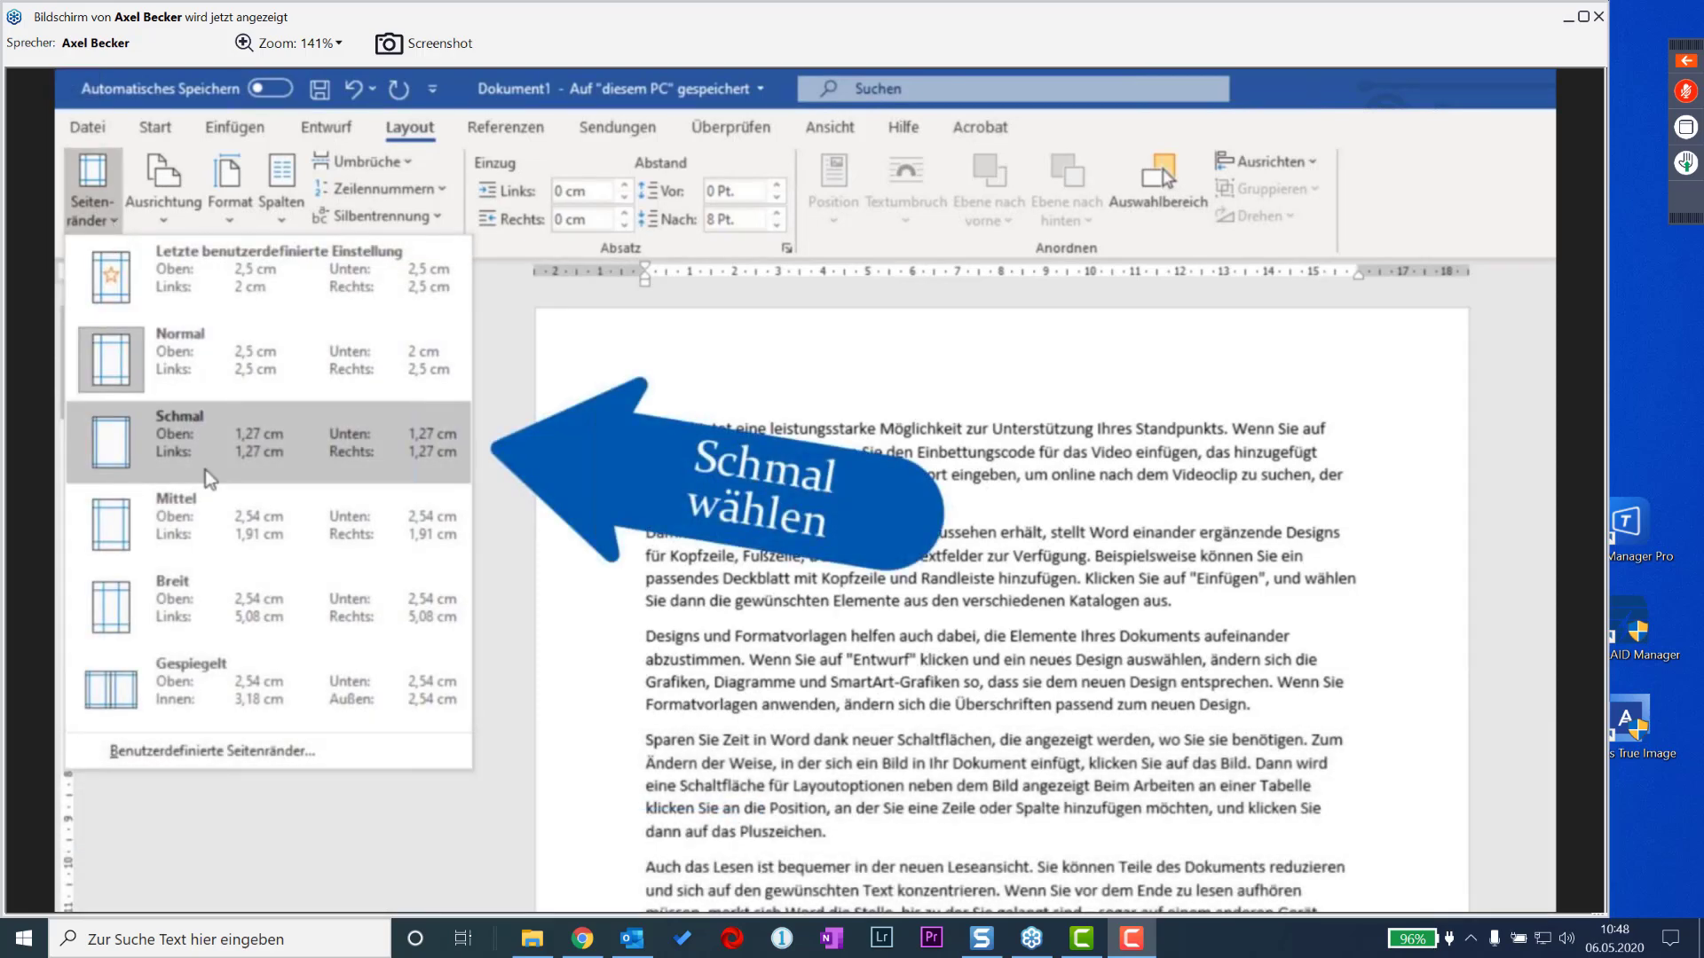
mouse_move(1072, 377)
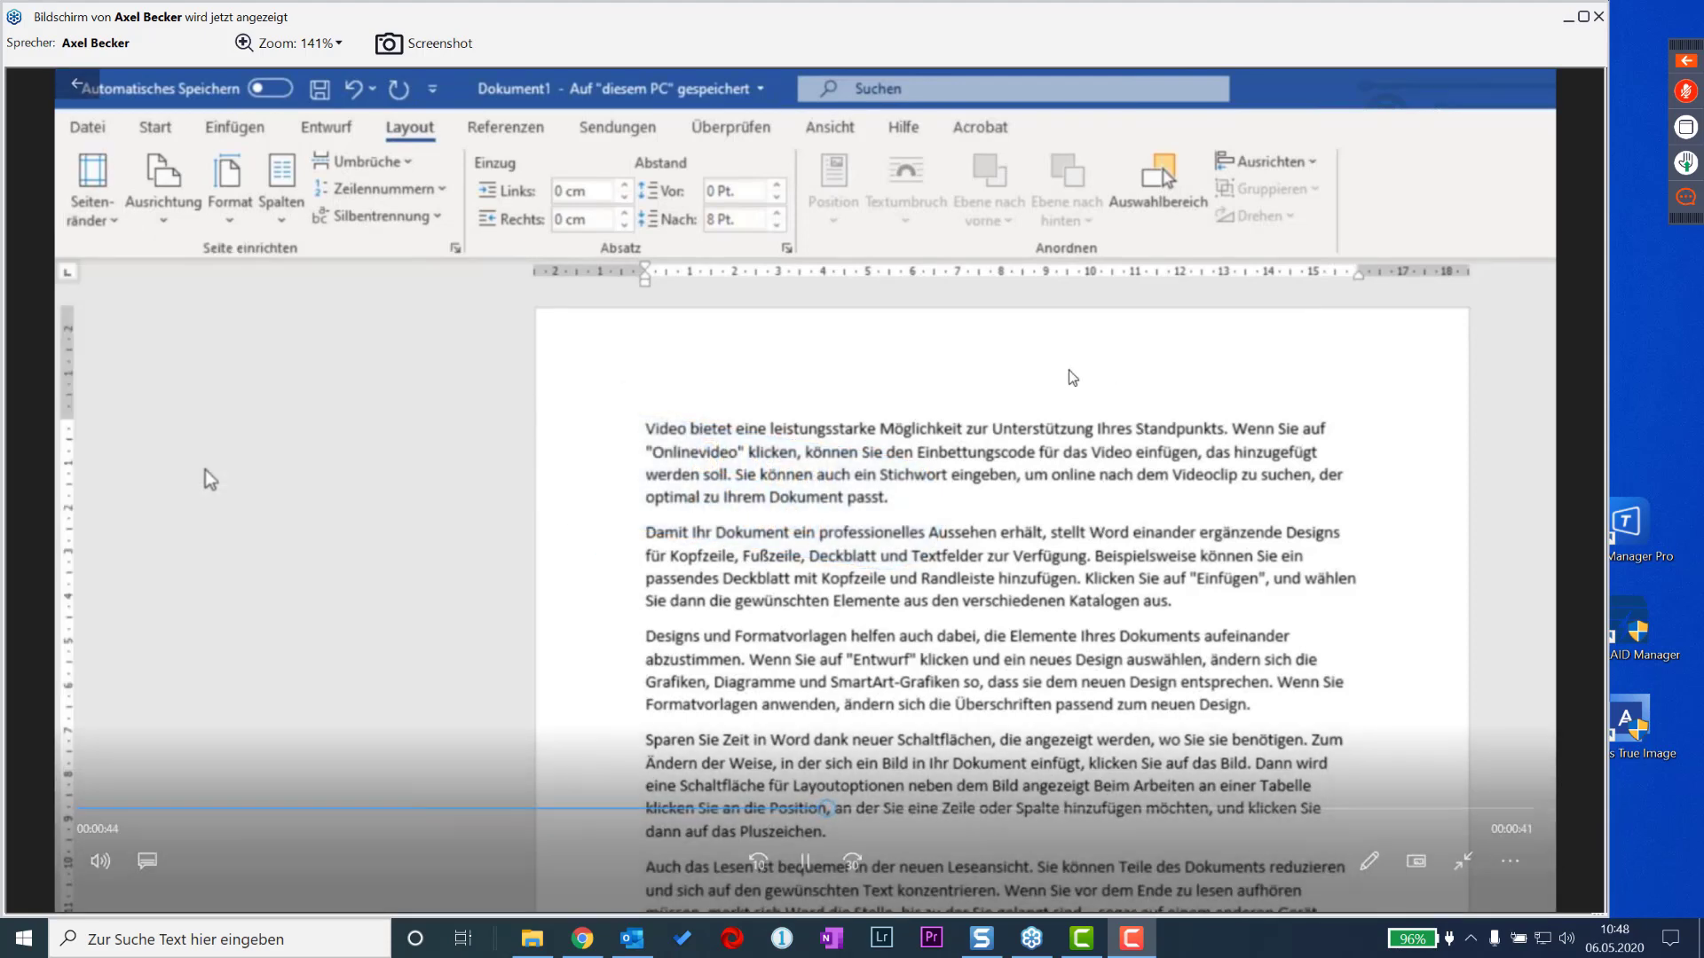
key("Escape")
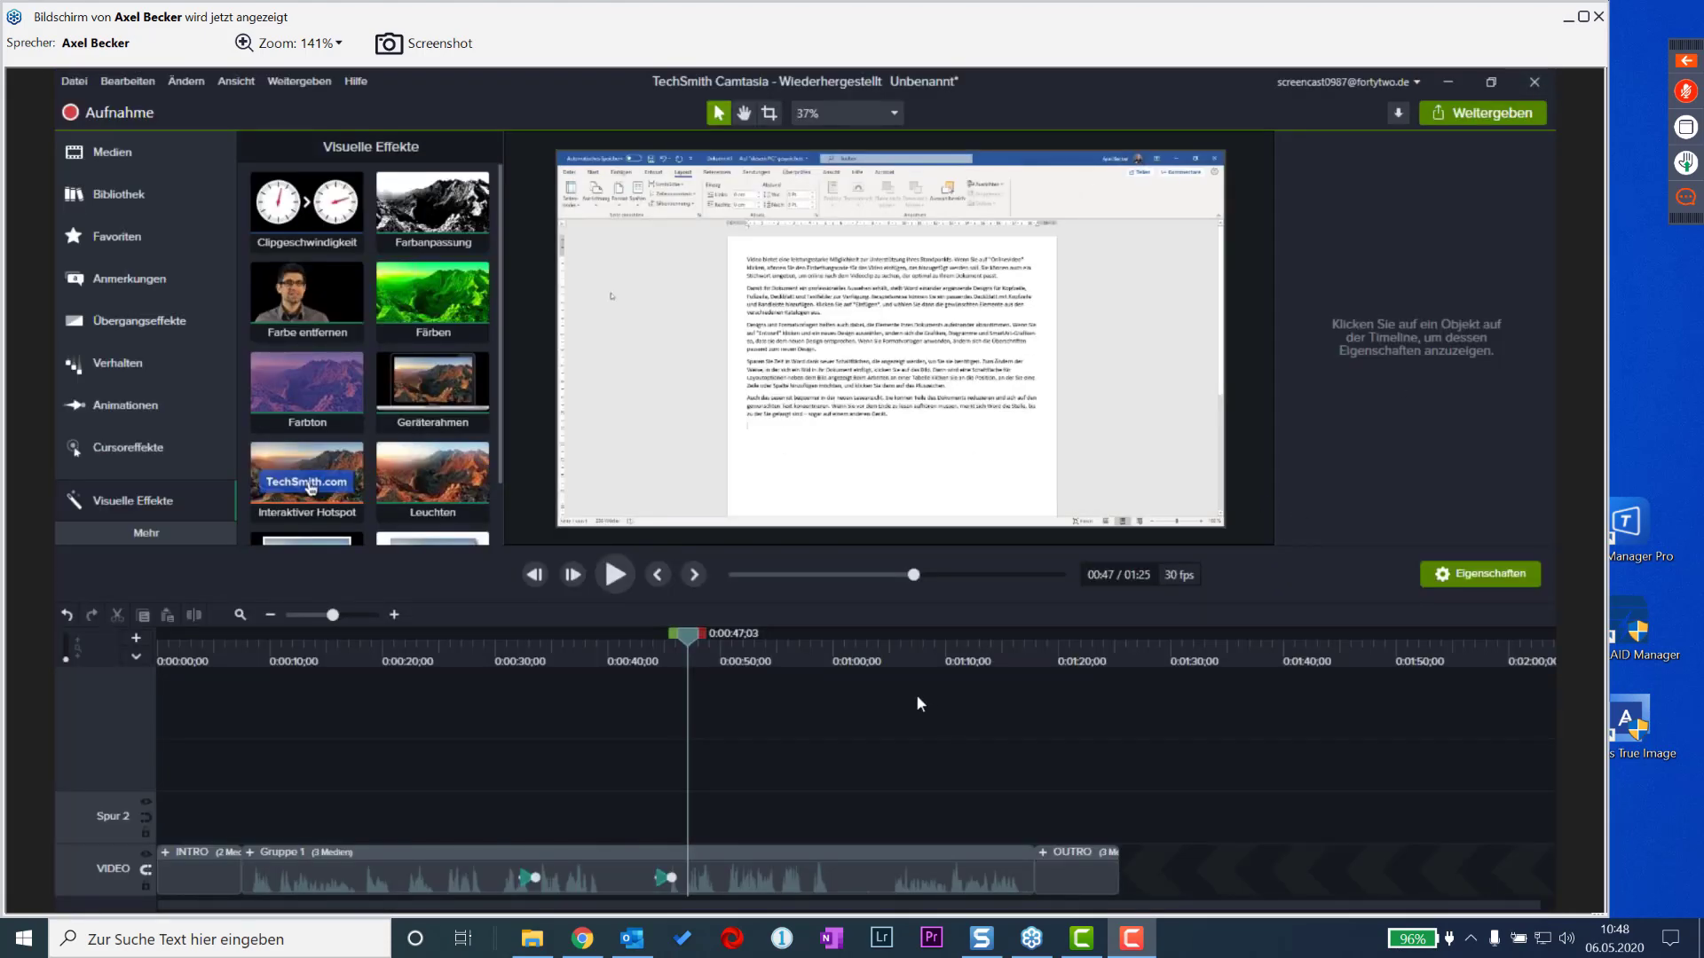
left_click(612, 658)
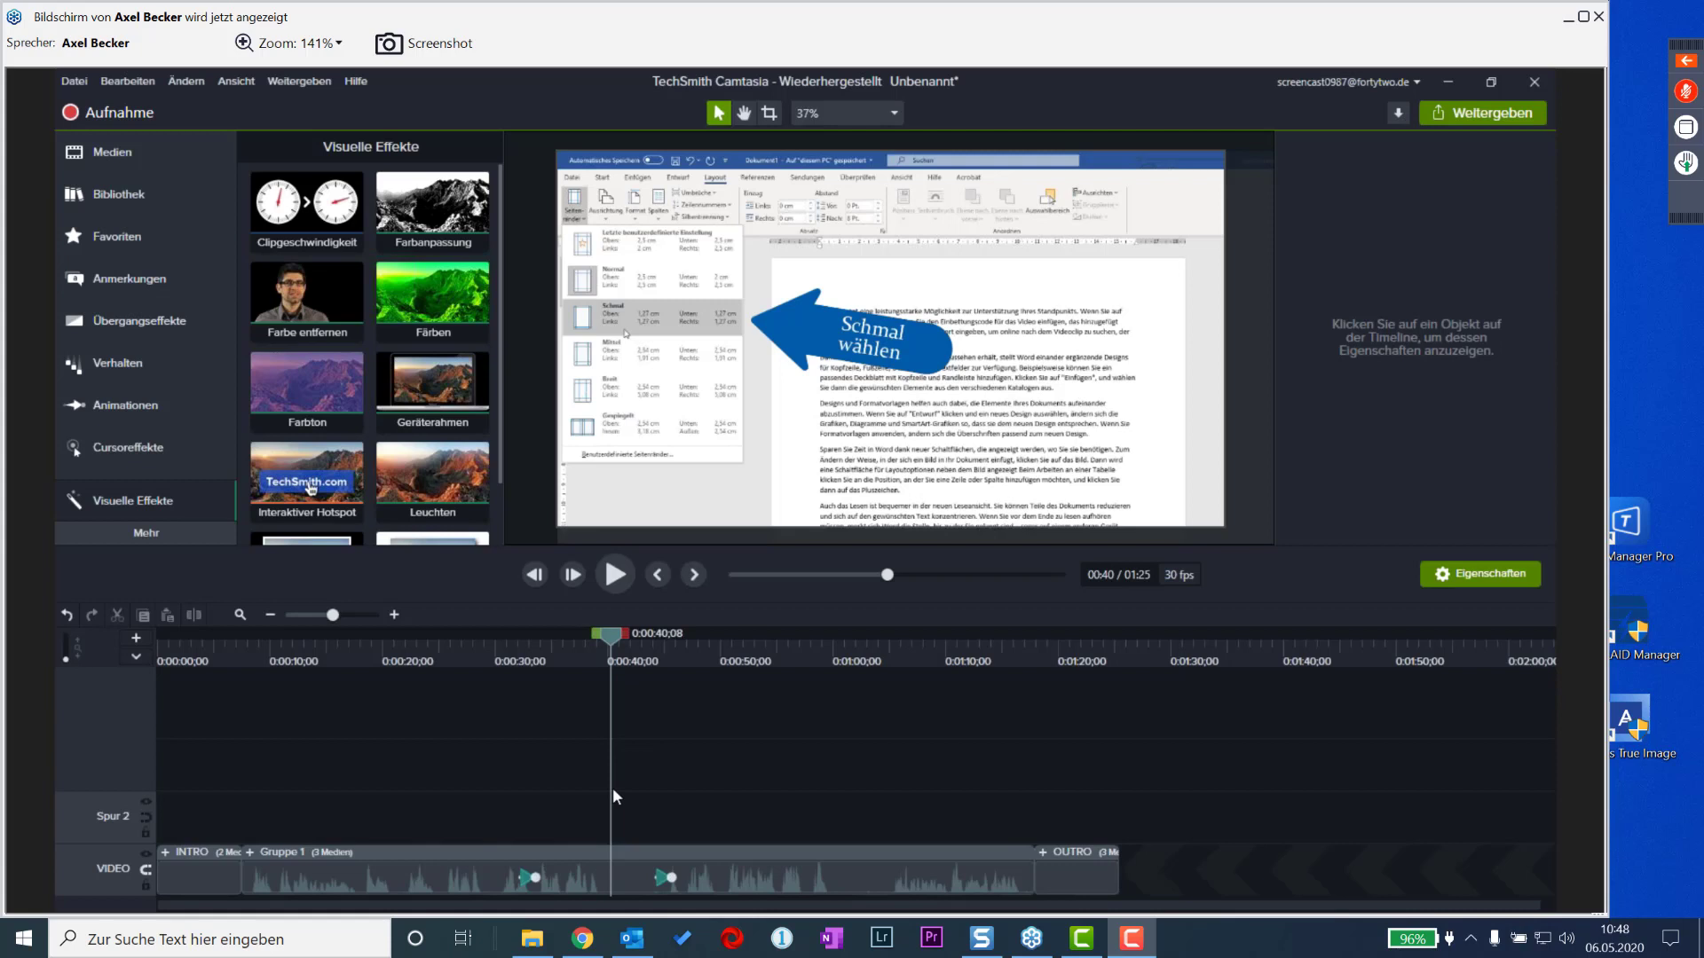
left_click(529, 876)
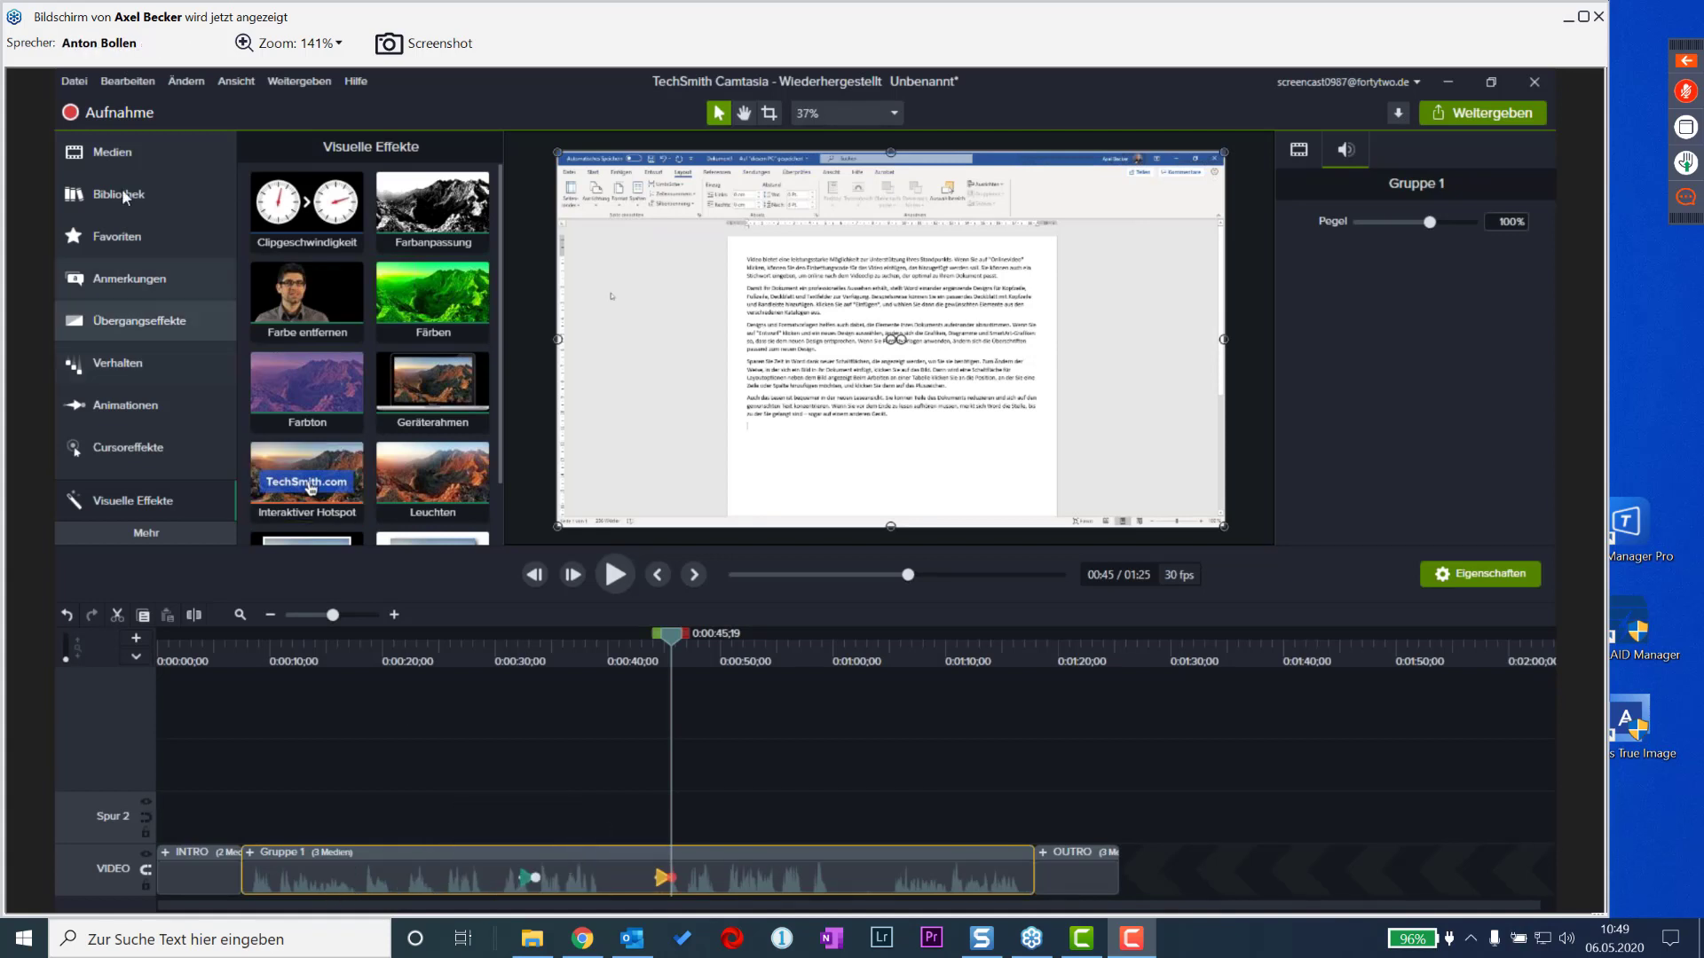
- Add the screen recording Aufn. 05-06-20.trec to a new track above Spur 2 and separate its video and audio
left_click(112, 162)
left_click_drag(314, 283, 131, 778)
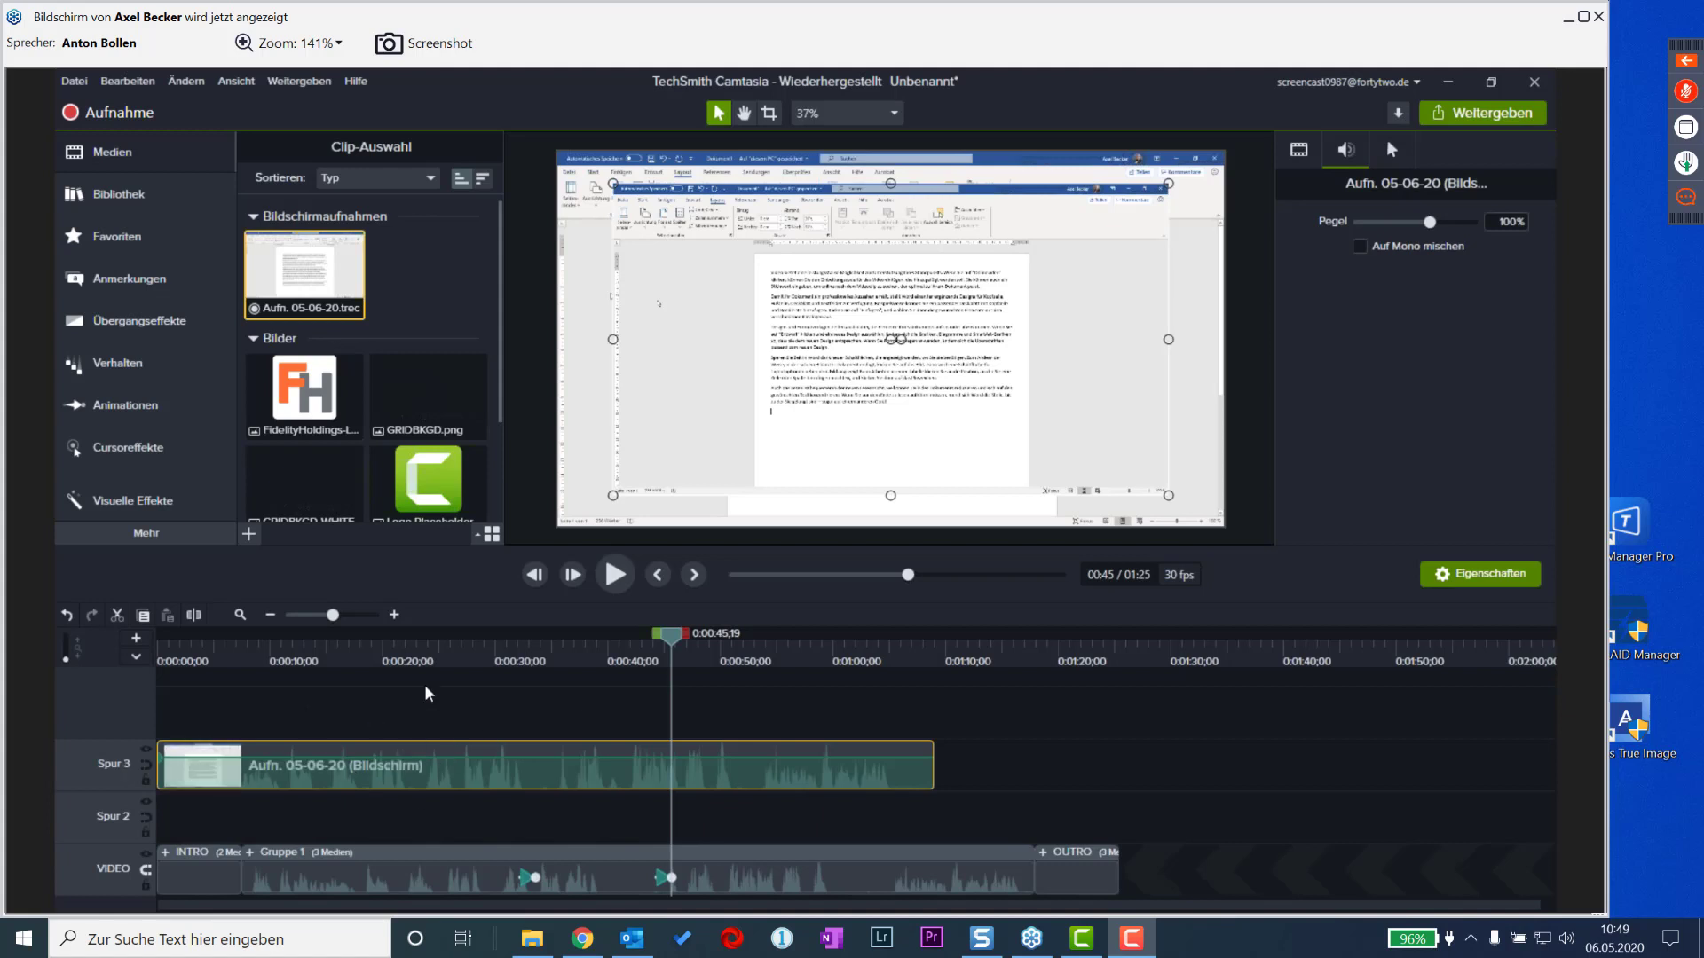
left_click_drag(739, 360, 731, 355)
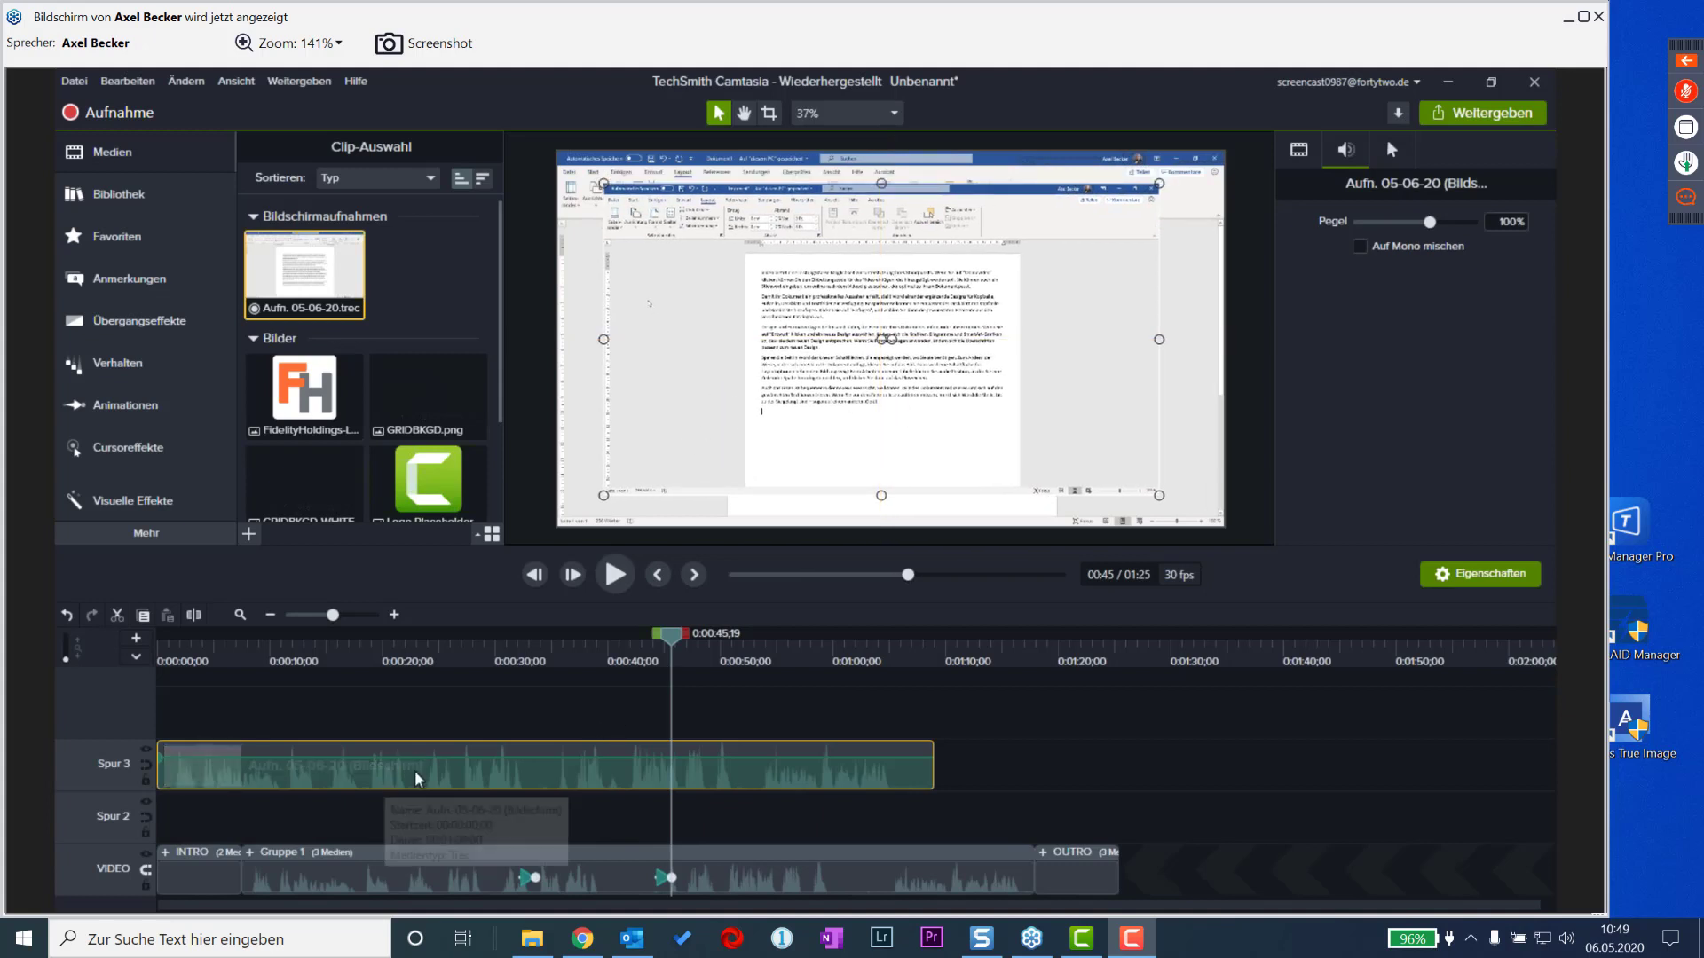
right_click(586, 780)
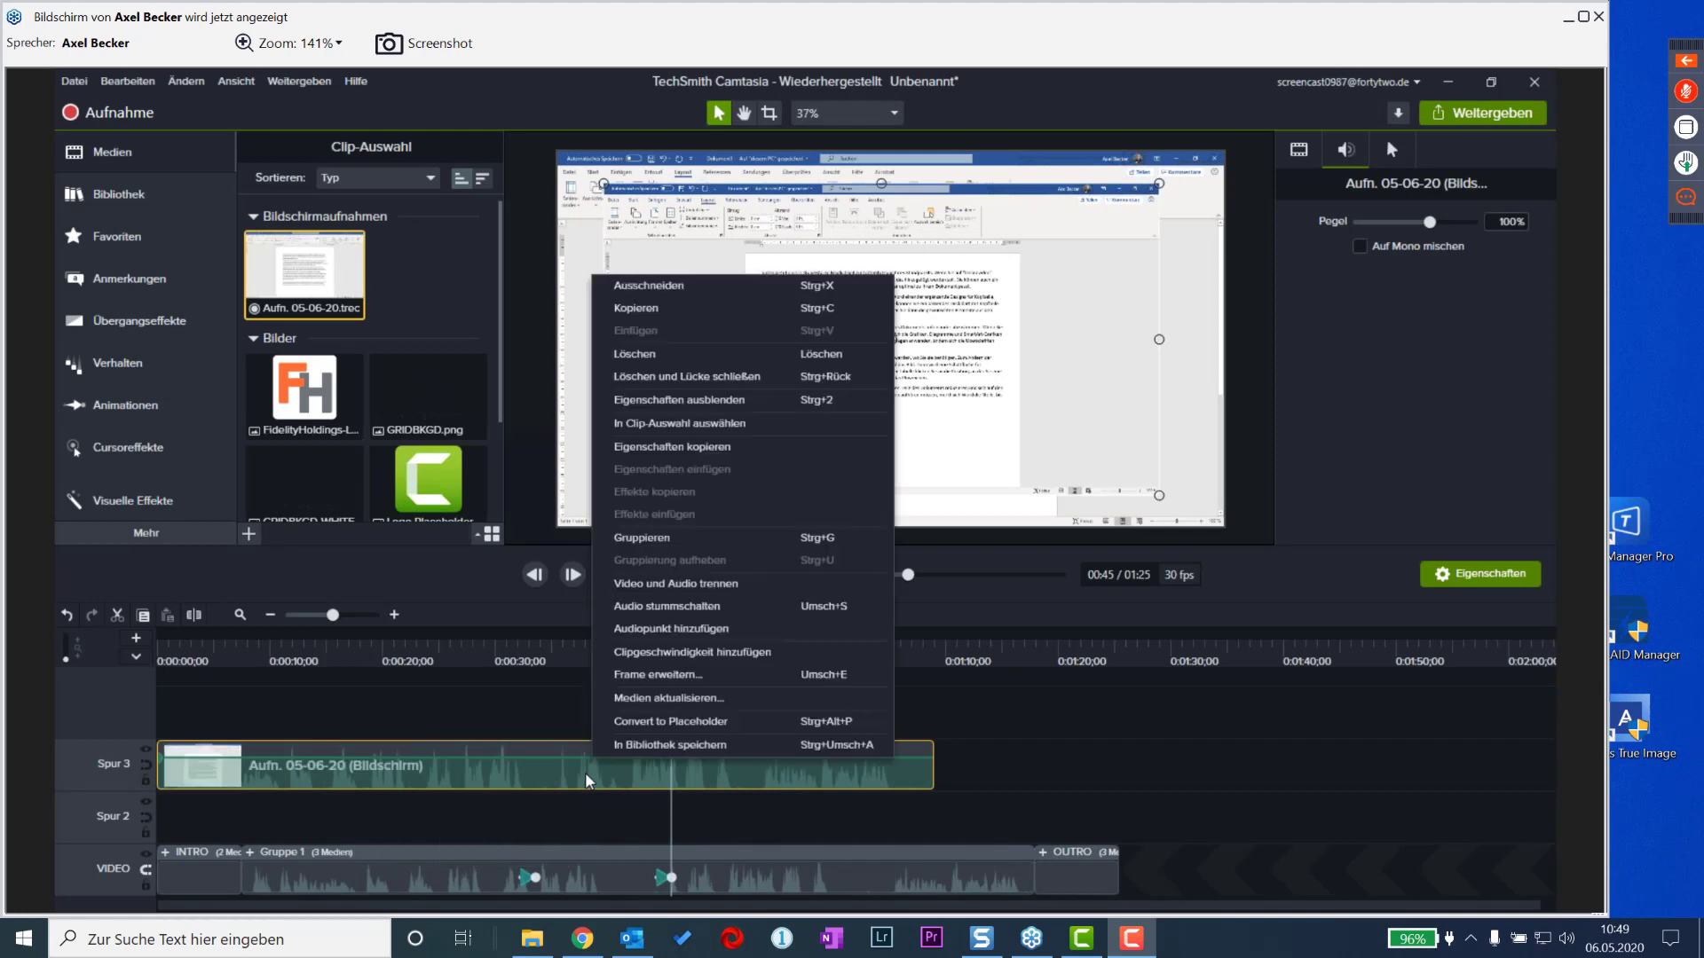
left_click(759, 582)
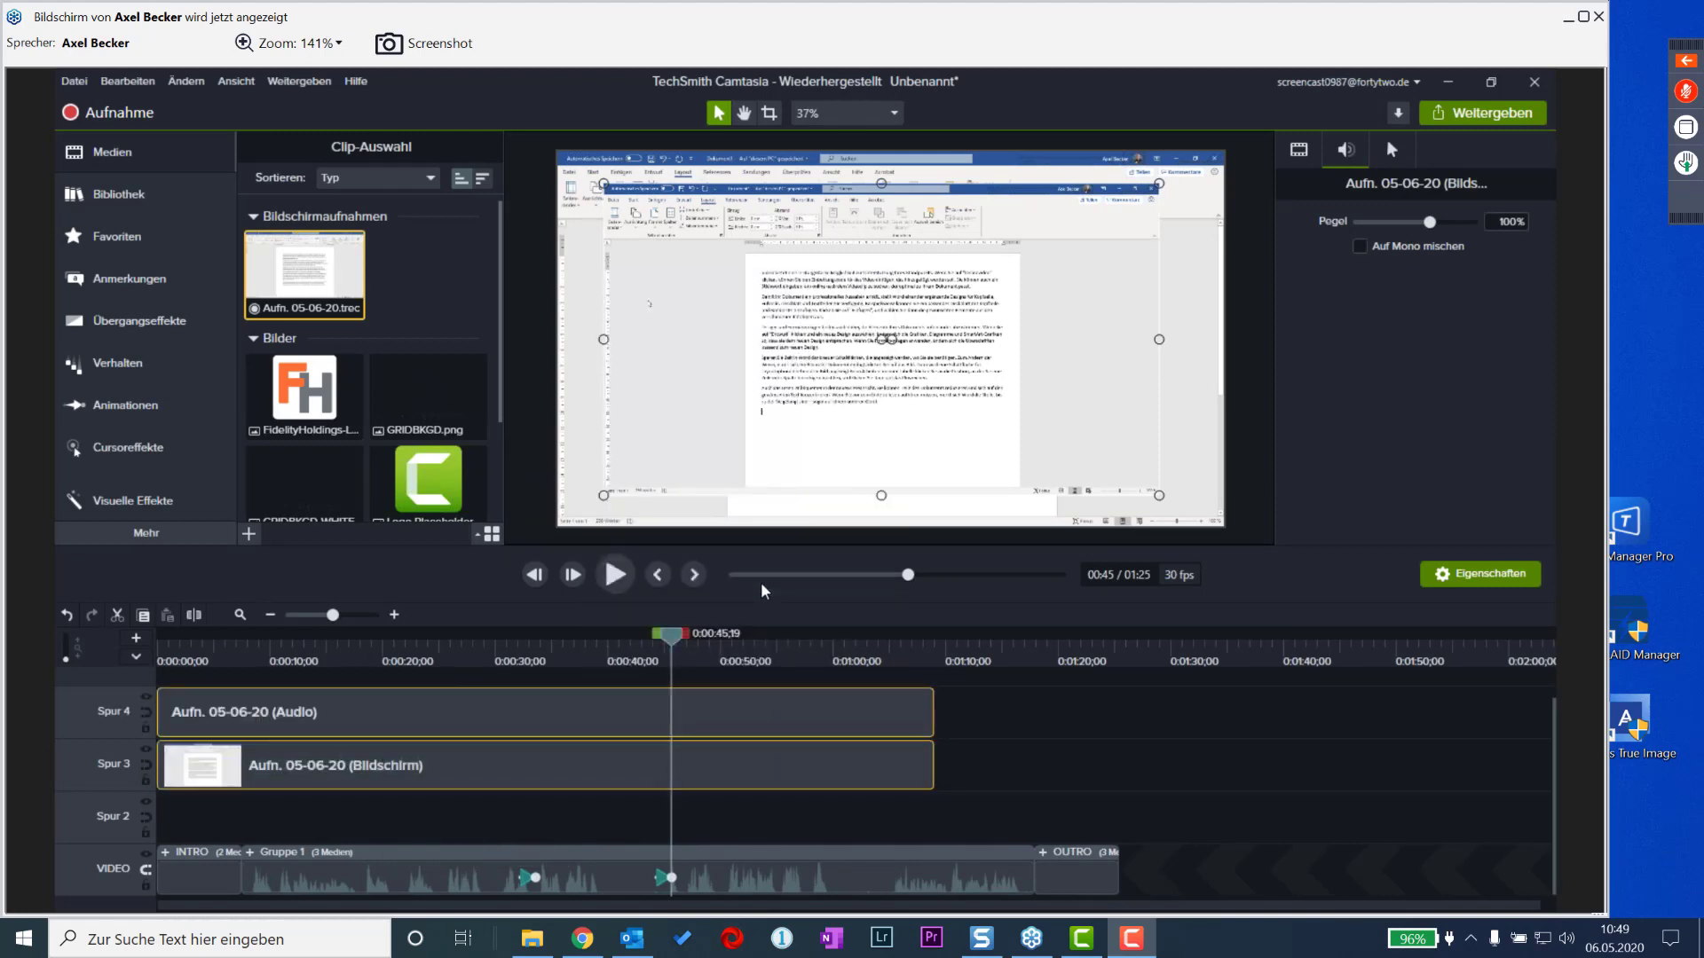
left_click(1082, 785)
left_click(476, 768)
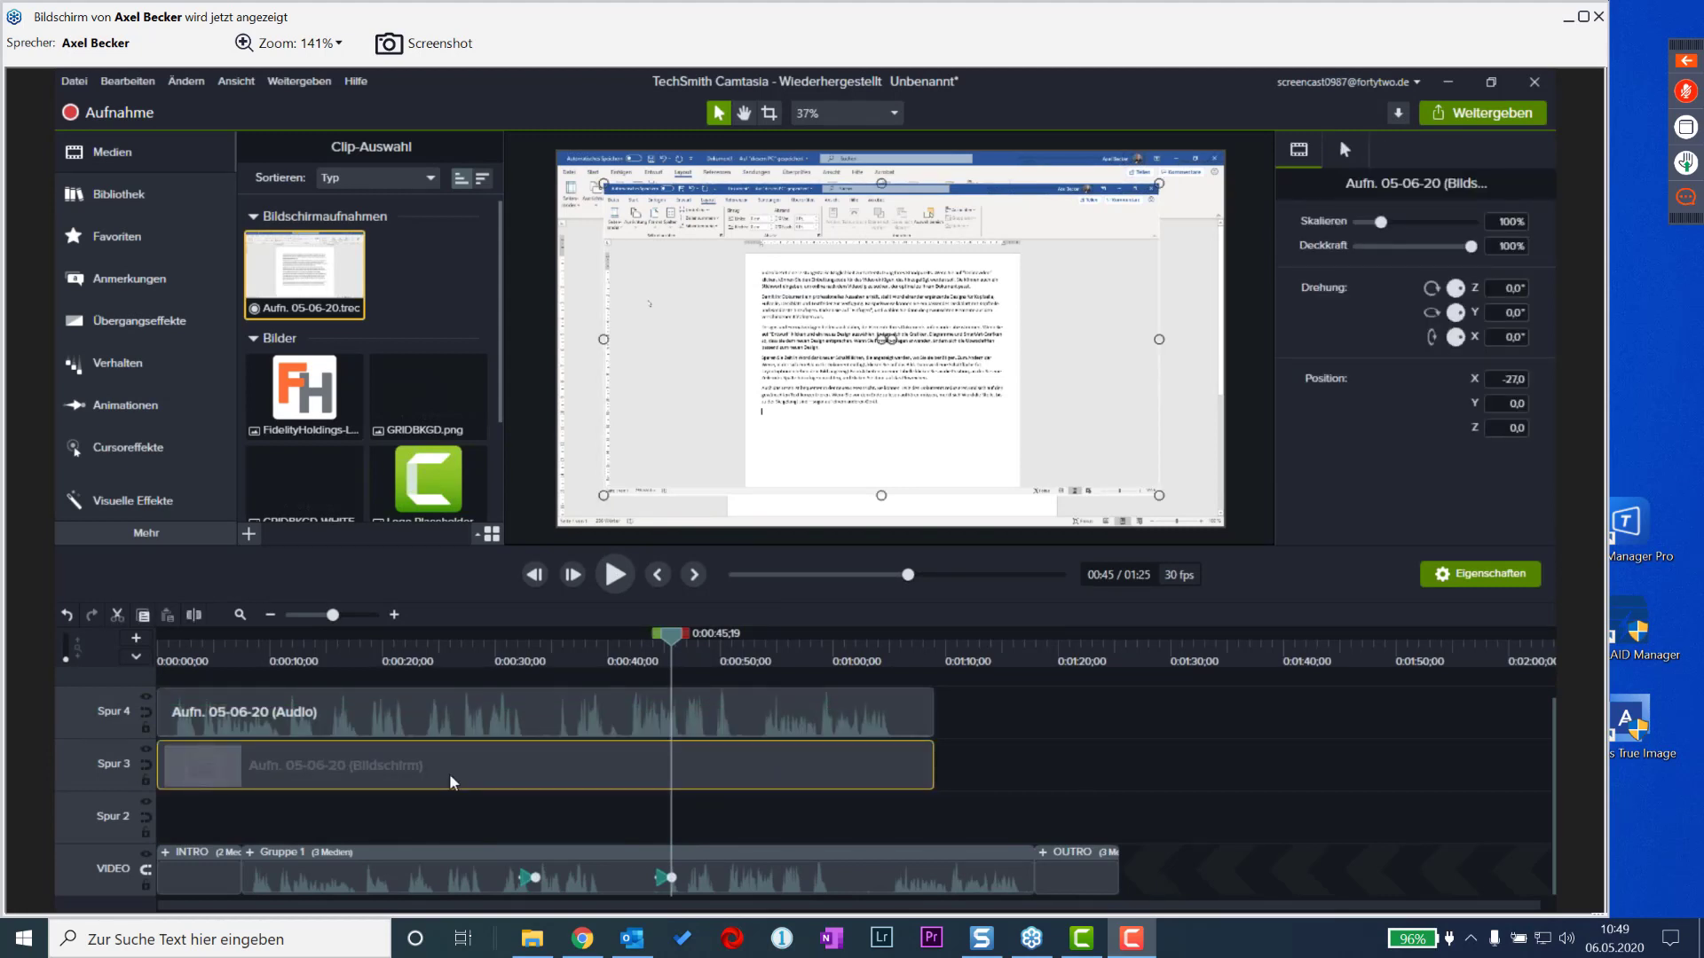
- With the playhead at 0:00:30;15, move the recording to the canvas corner and scale it to 120% to fill the canvas
left_click_drag(671, 634, 502, 639)
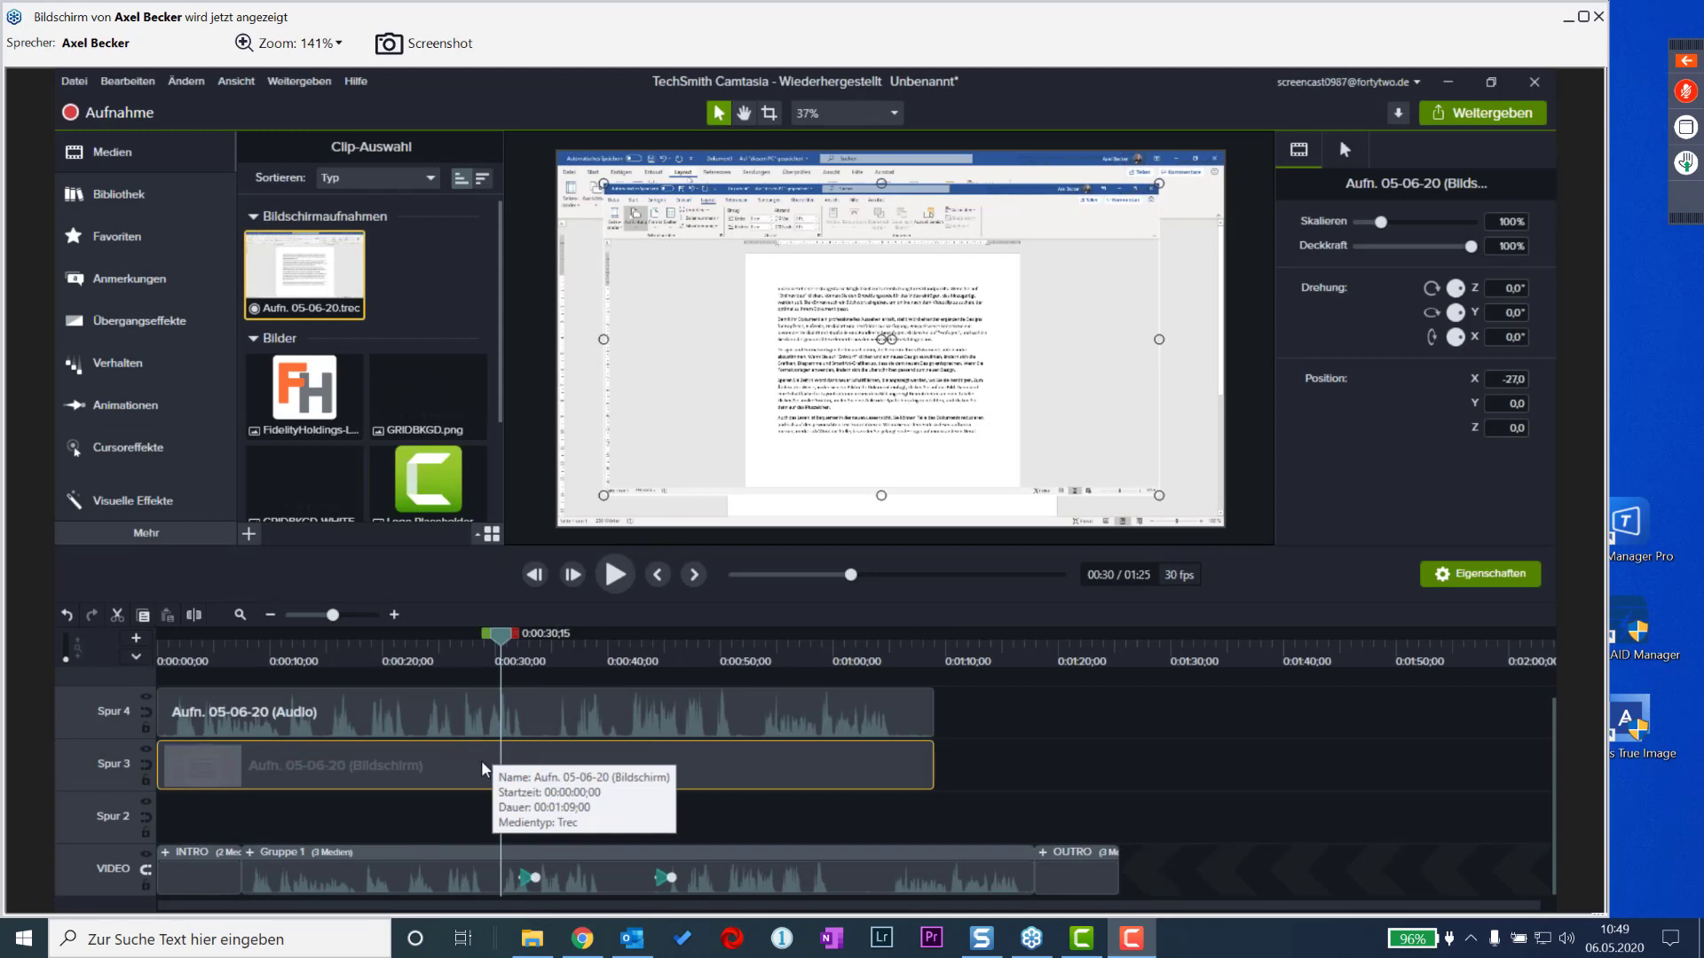
left_click_drag(790, 270, 744, 239)
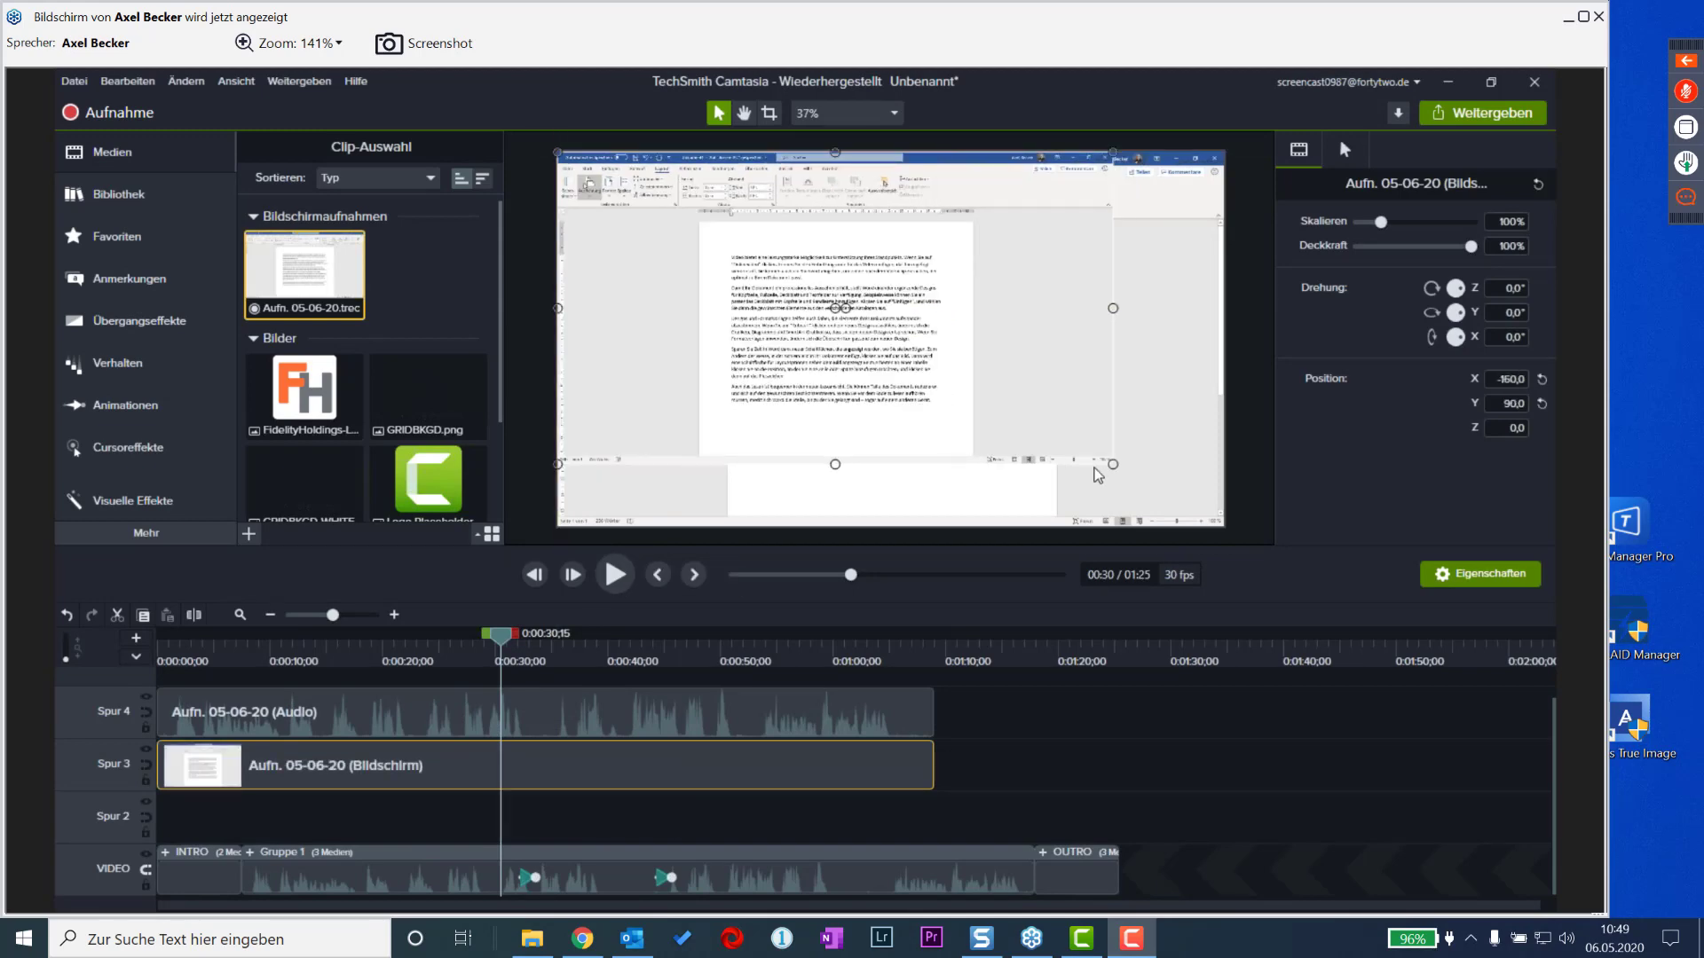
left_click_drag(1098, 475, 1223, 526)
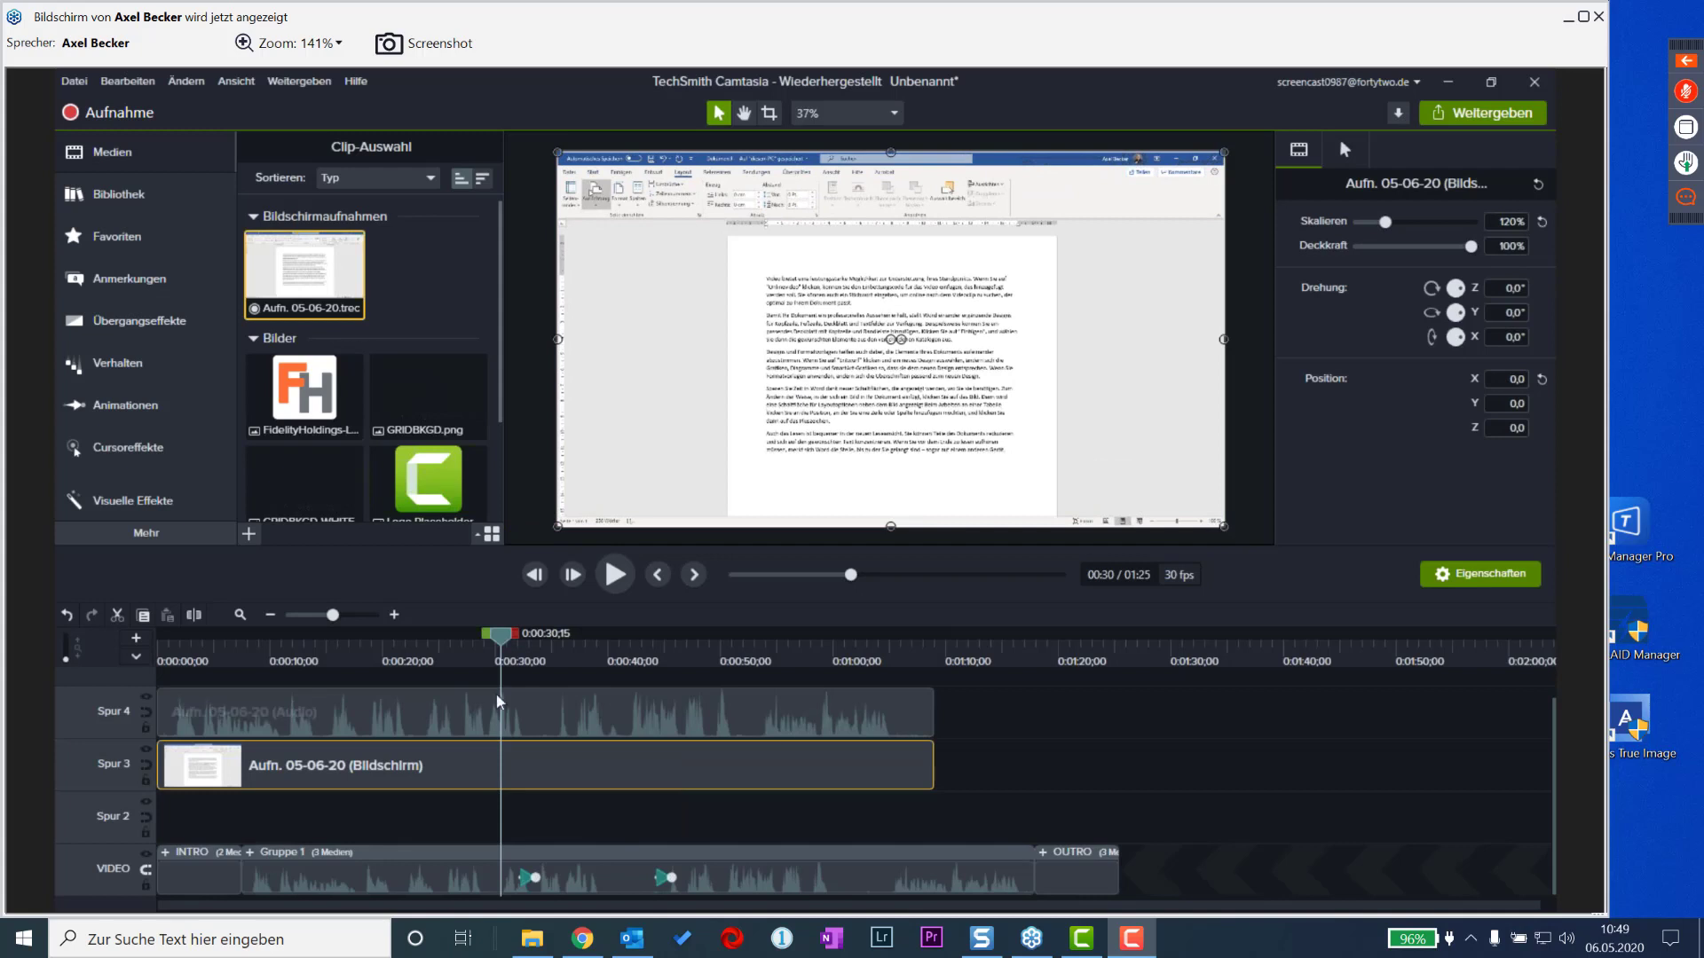
- Place the playhead at 0:00:30;17 and lock the VIDEO track
left_click_drag(511, 641, 511, 645)
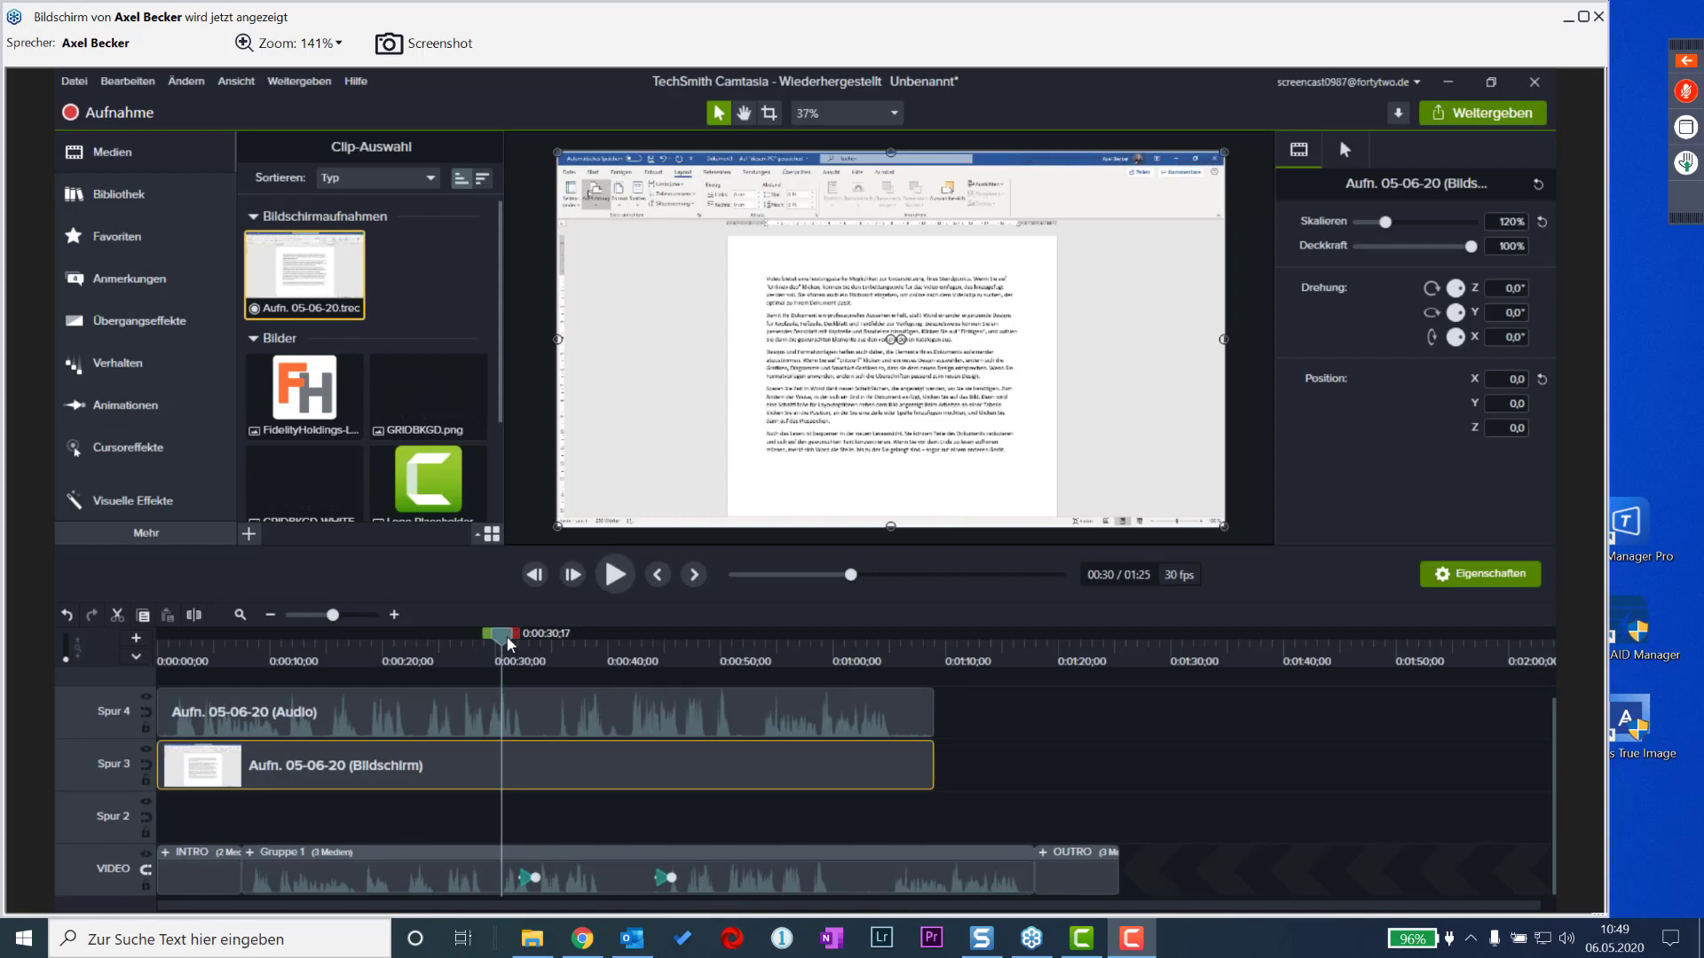
left_click(145, 885)
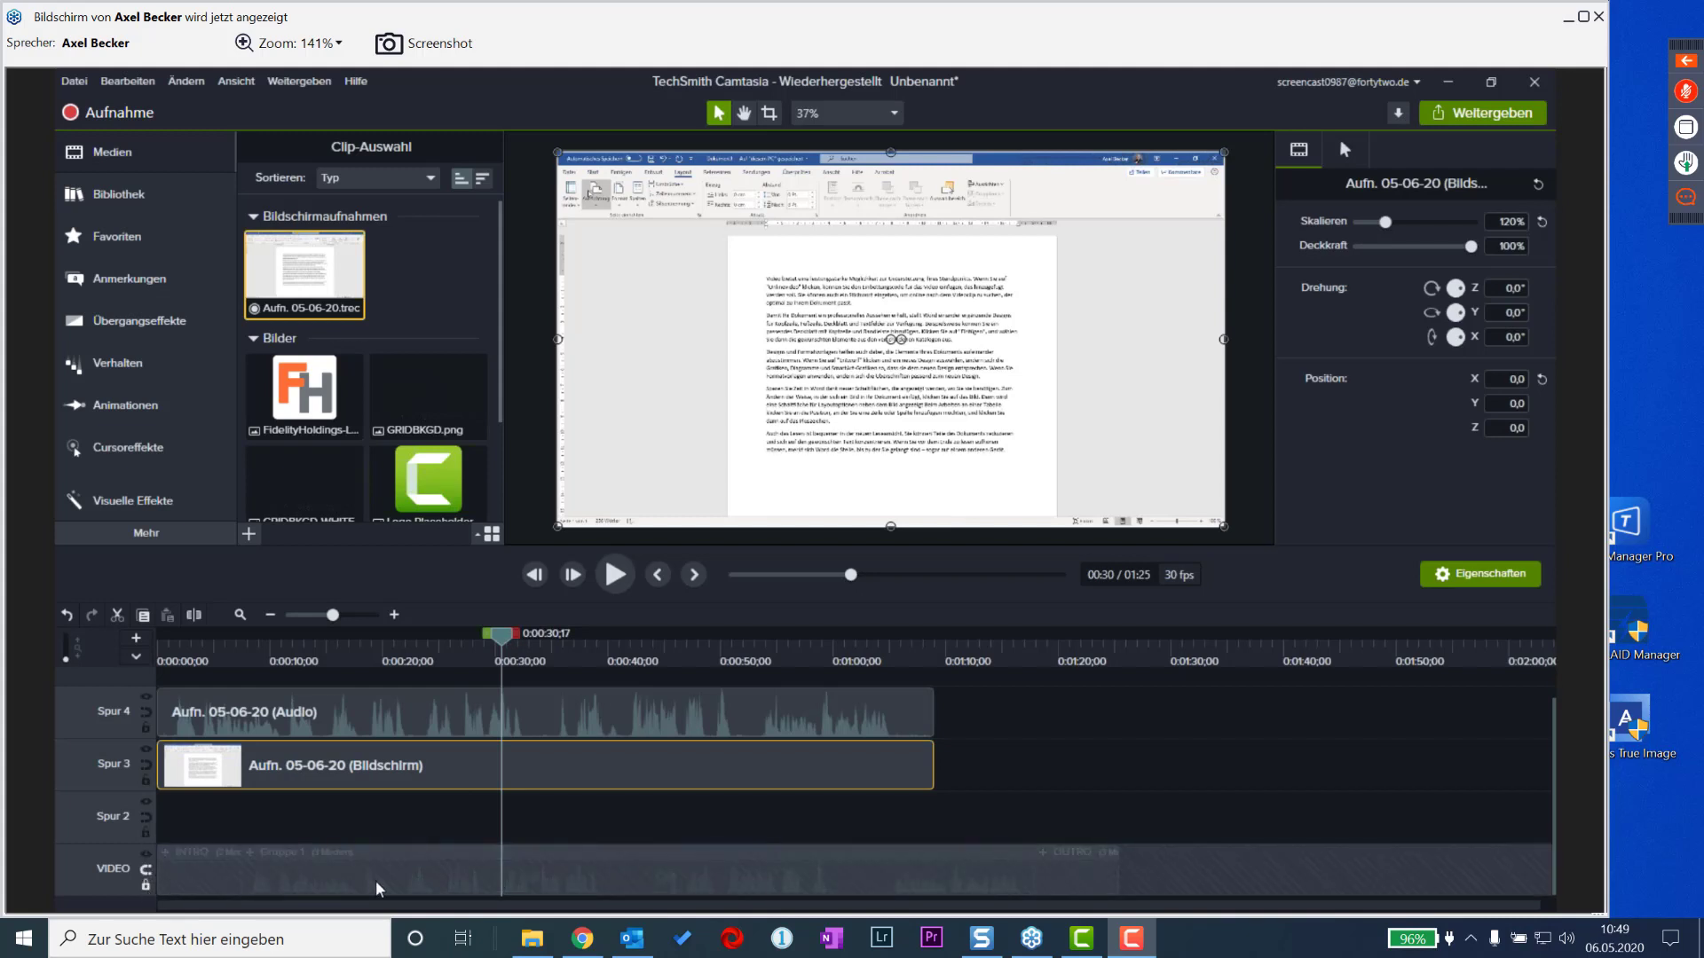
left_click(467, 862)
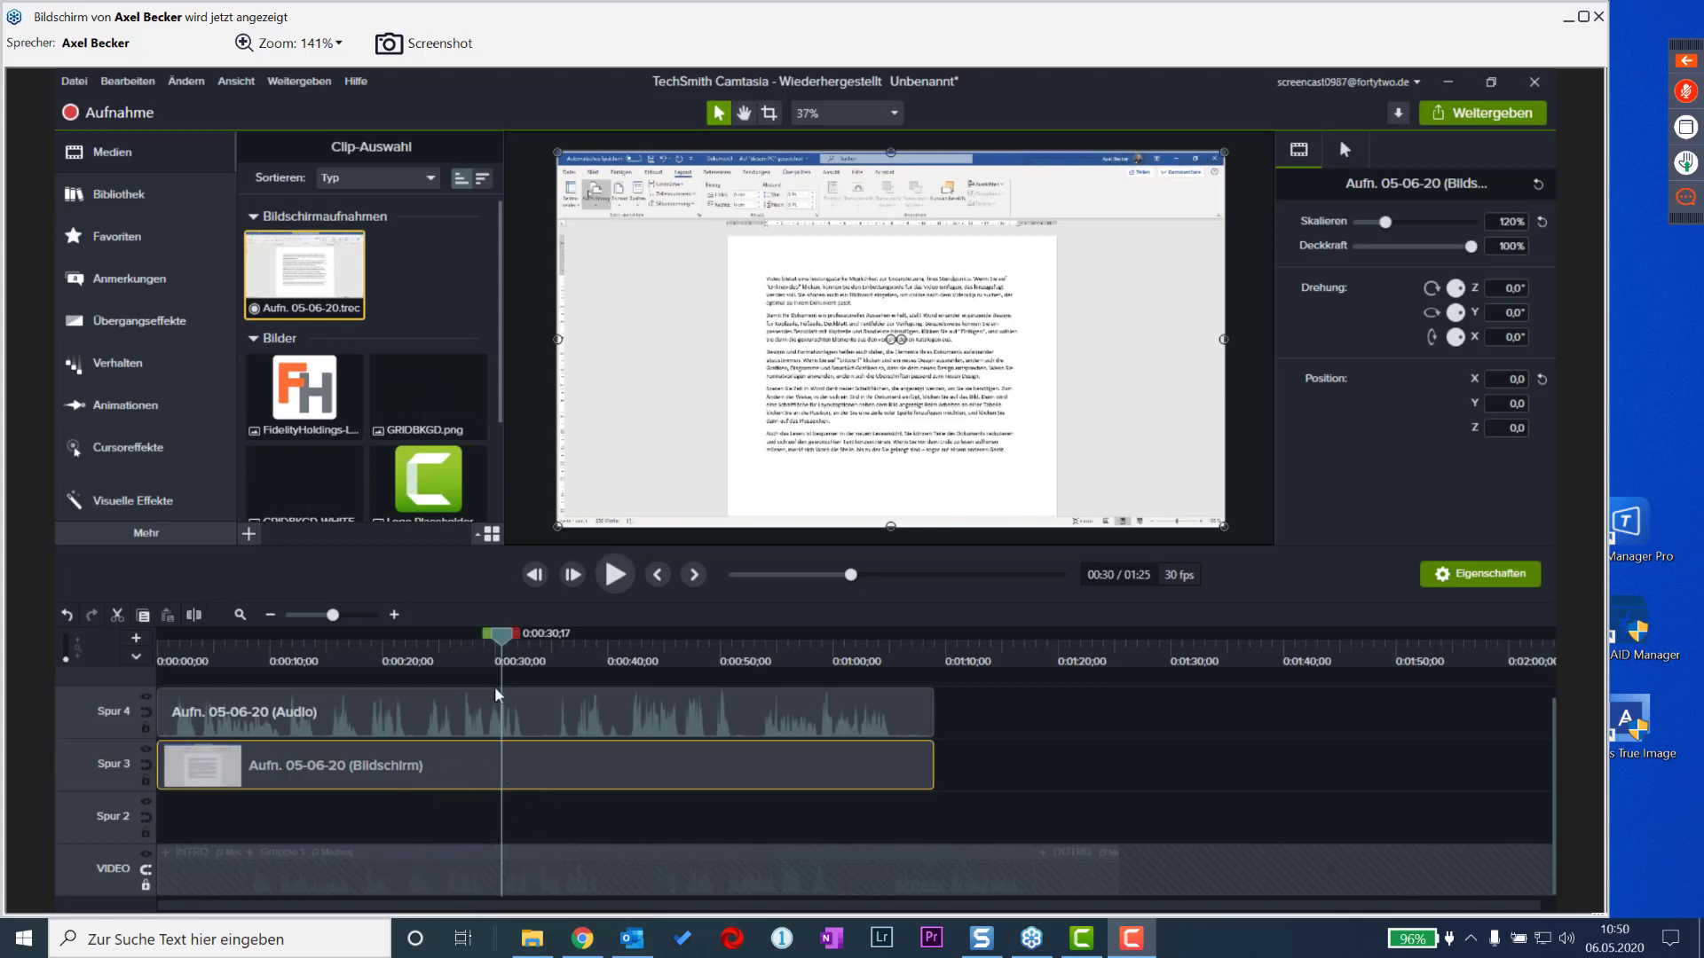
- Extend the frame of the screen recording on Spur 3 at 0:00:30;12
left_click(500, 646)
left_click_drag(510, 764, 515, 768)
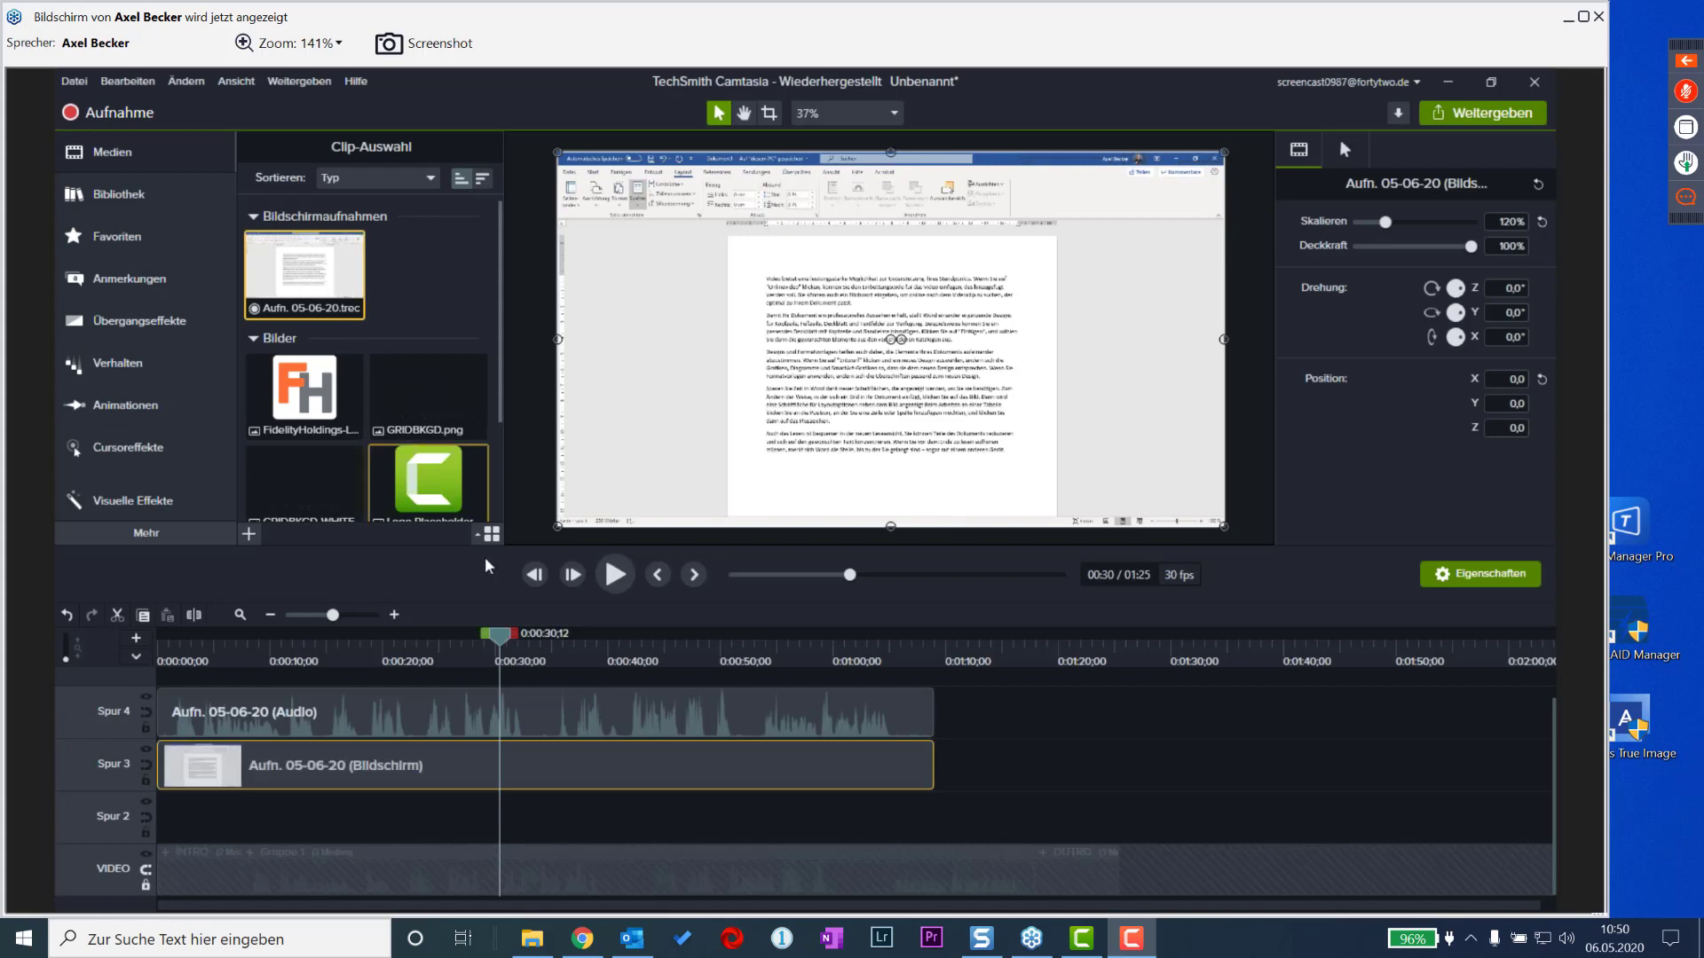
left_click(186, 81)
left_click(266, 99)
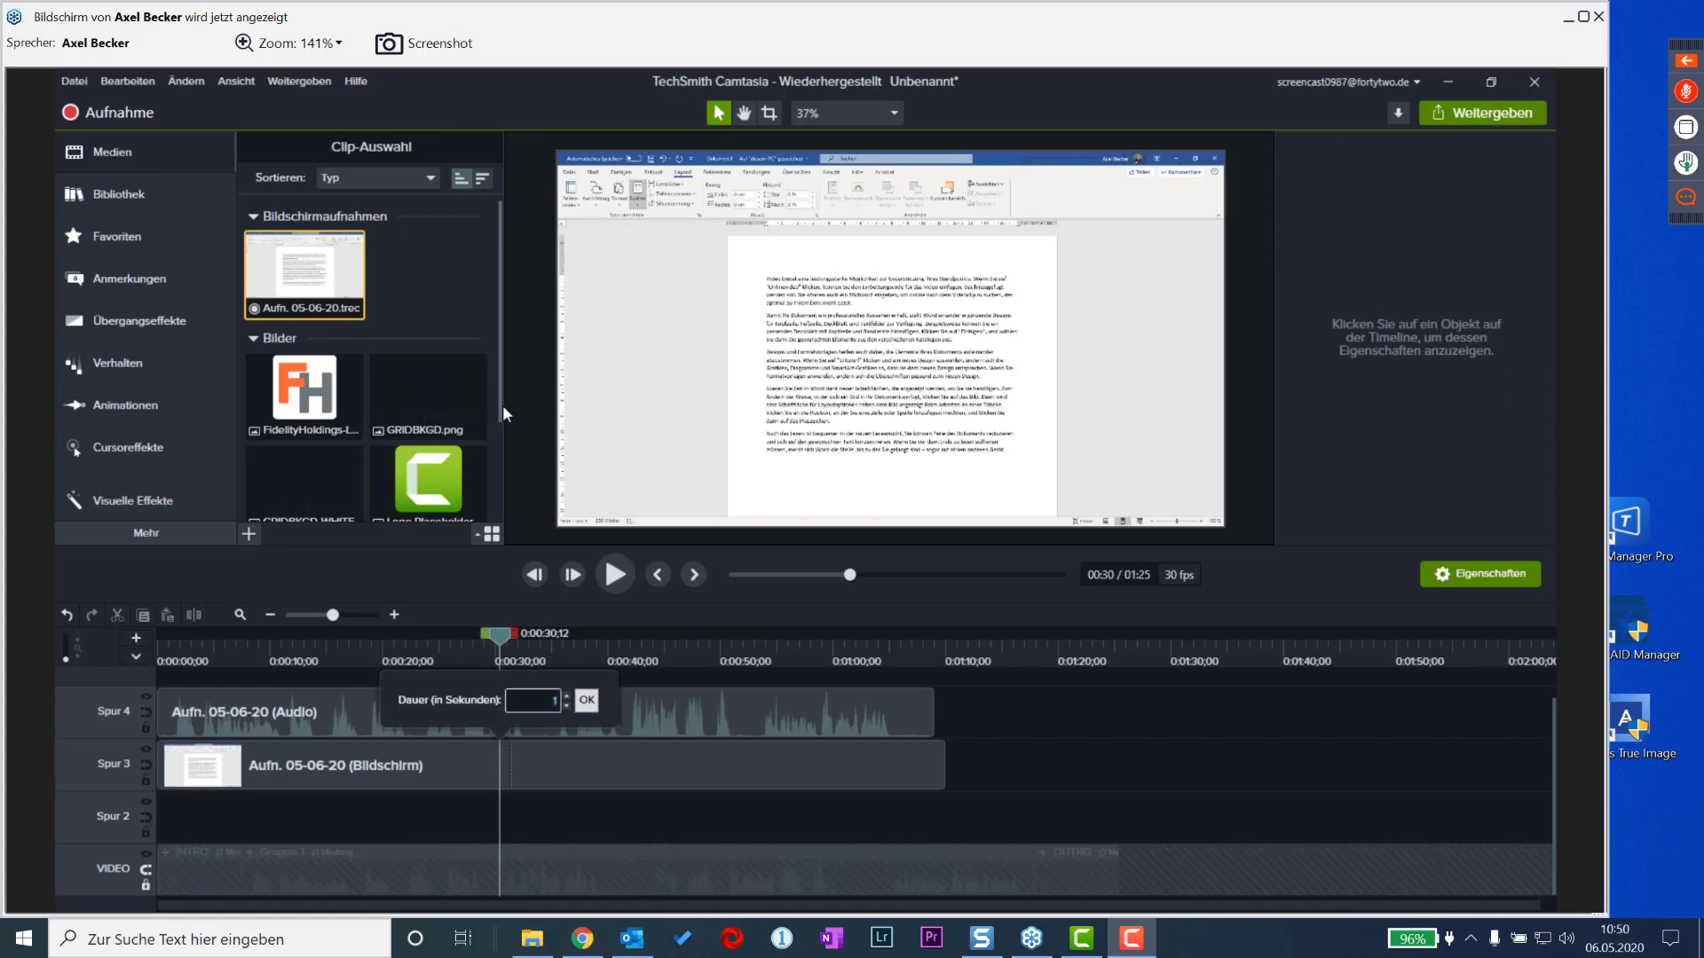
left_click(587, 700)
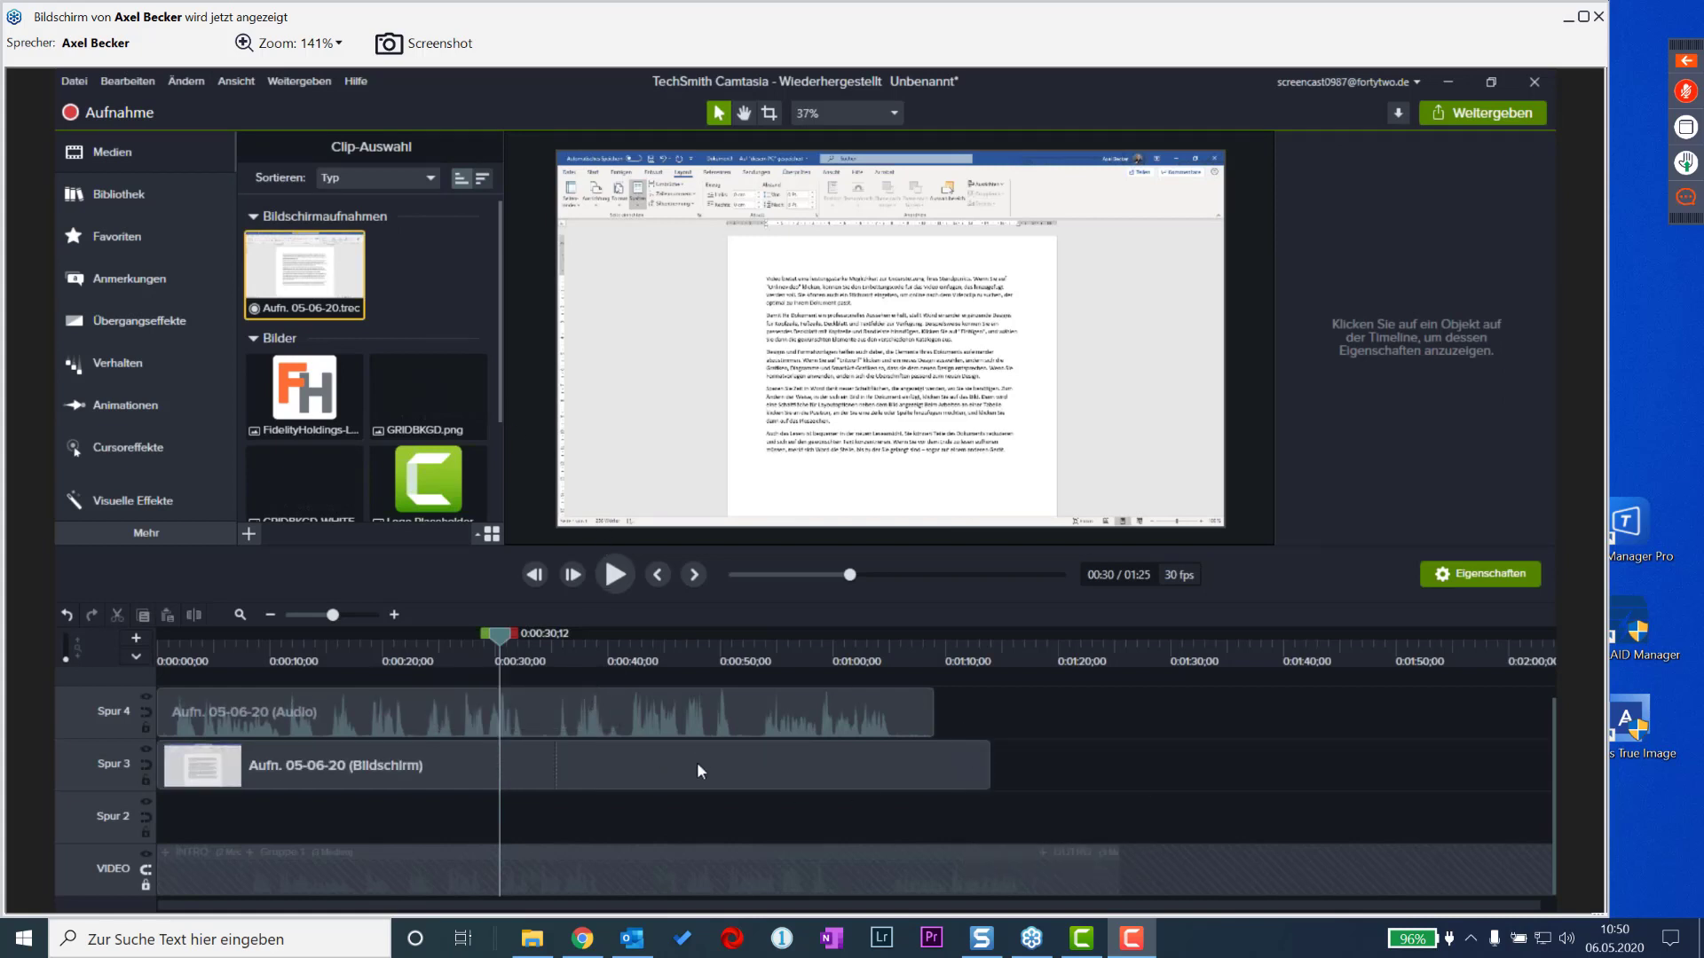
- Split the audio clip on Spur 4 at 0:00:33;28 and shift its second part so it ends together with the screen recording
mouse_move(750, 785)
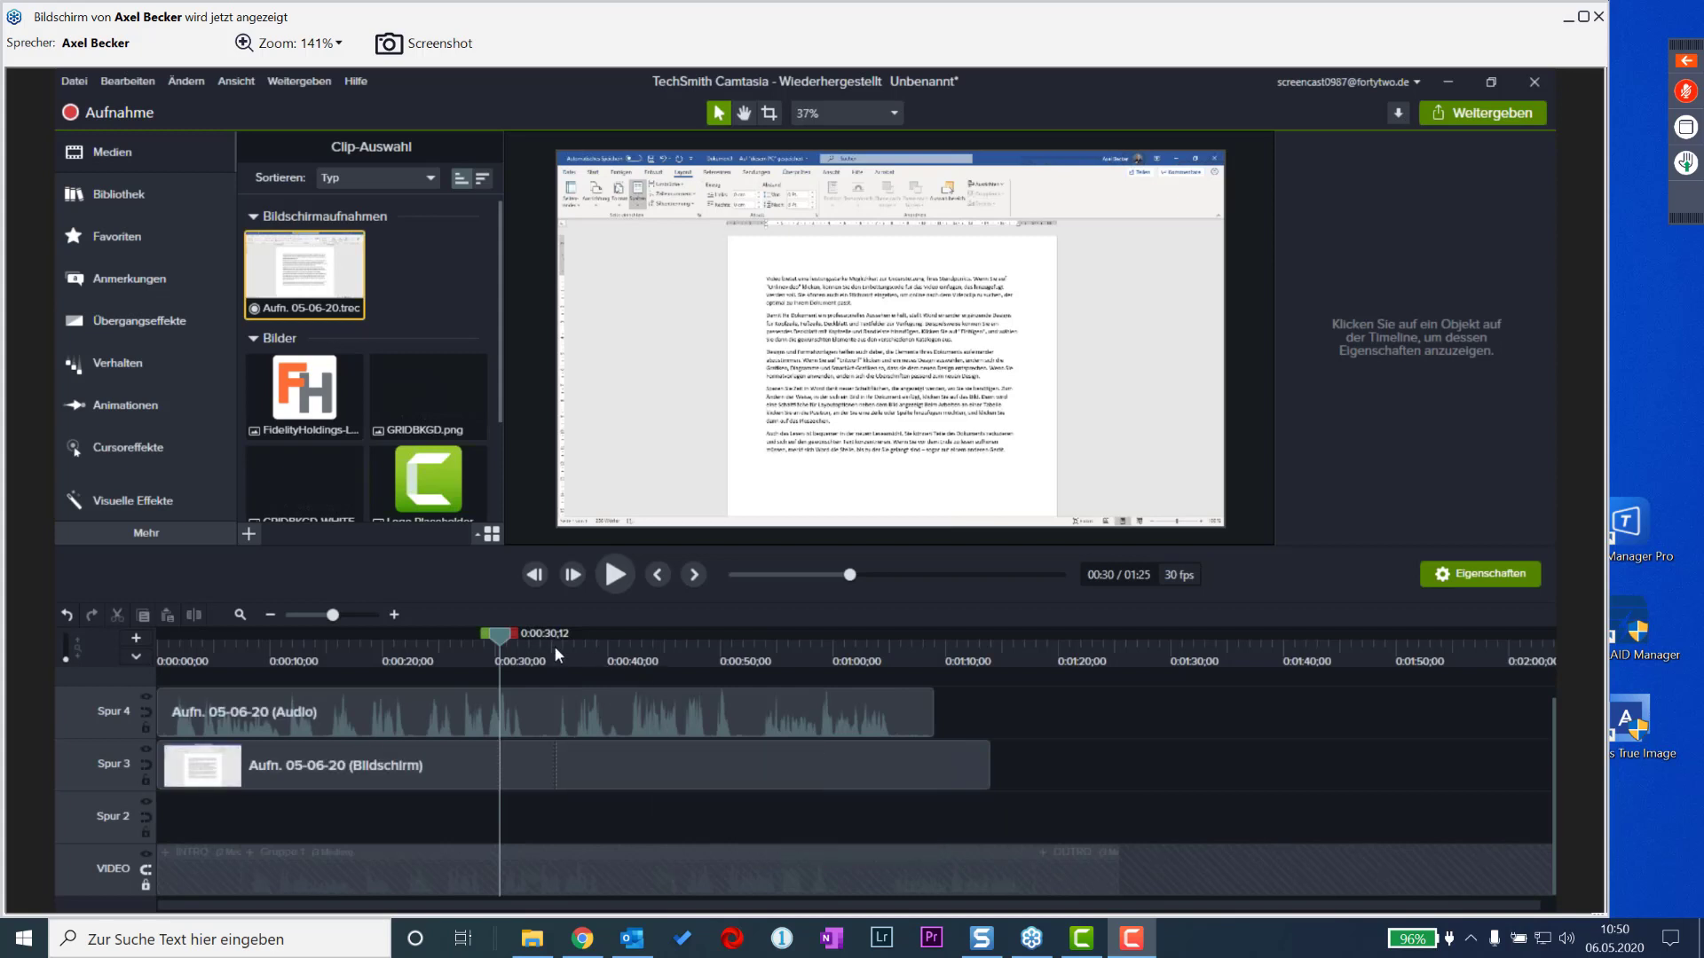
left_click_drag(554, 646, 539, 706)
left_click(545, 715)
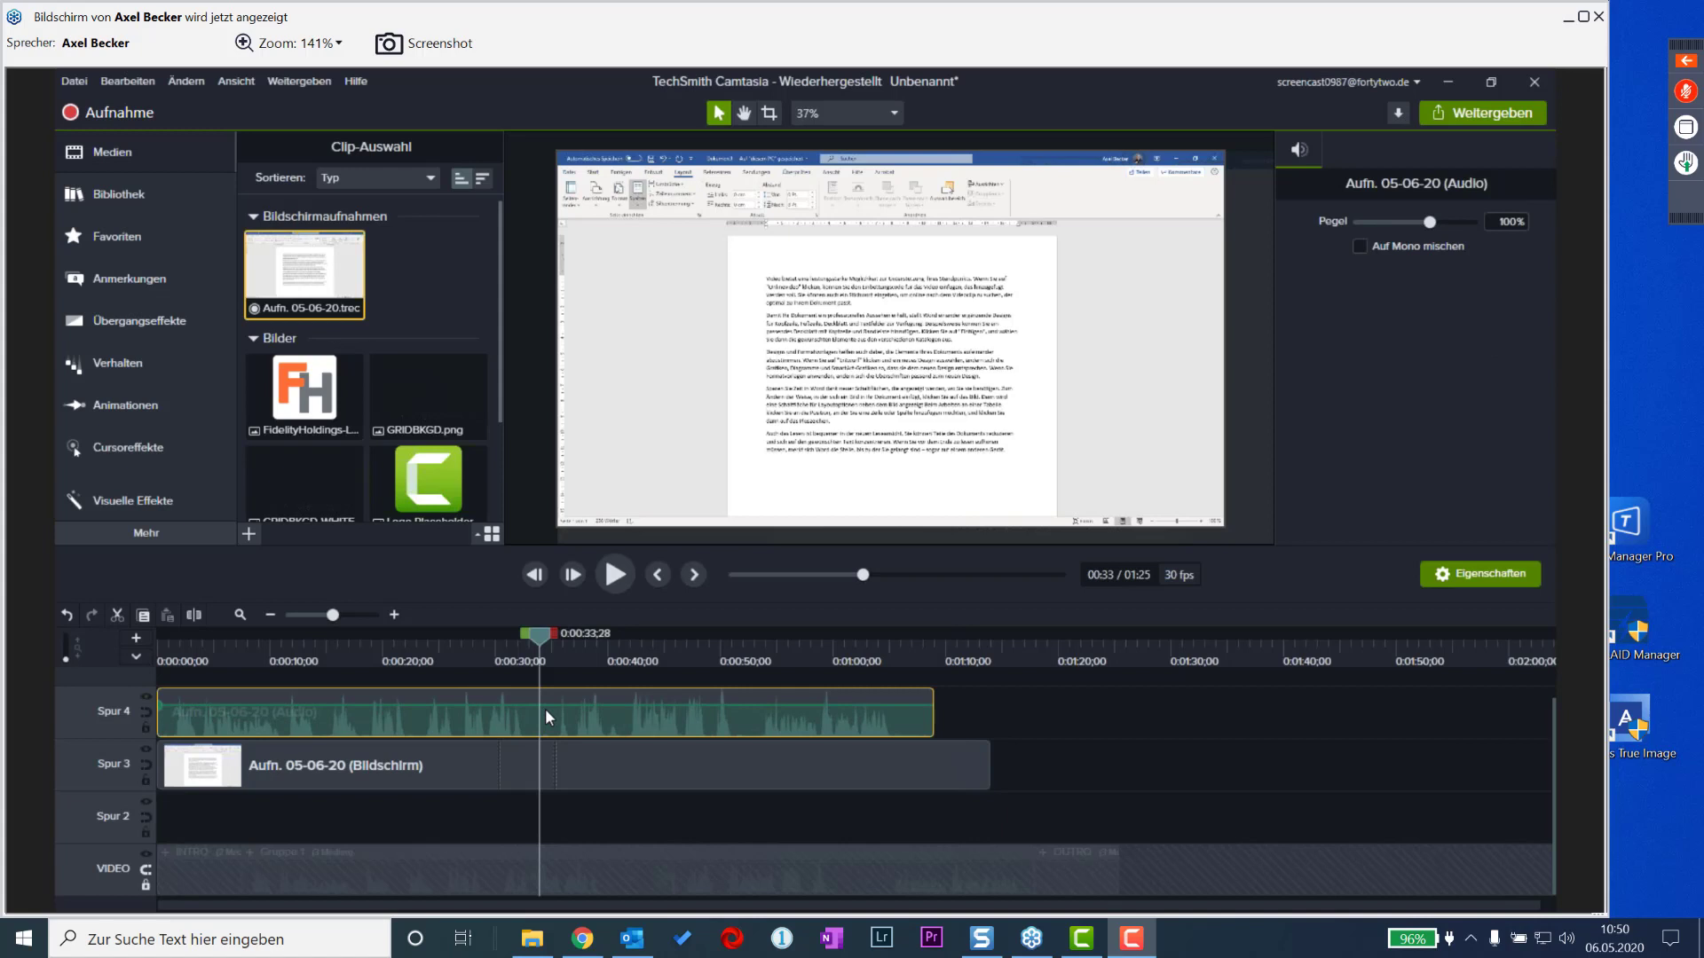
left_click(199, 617)
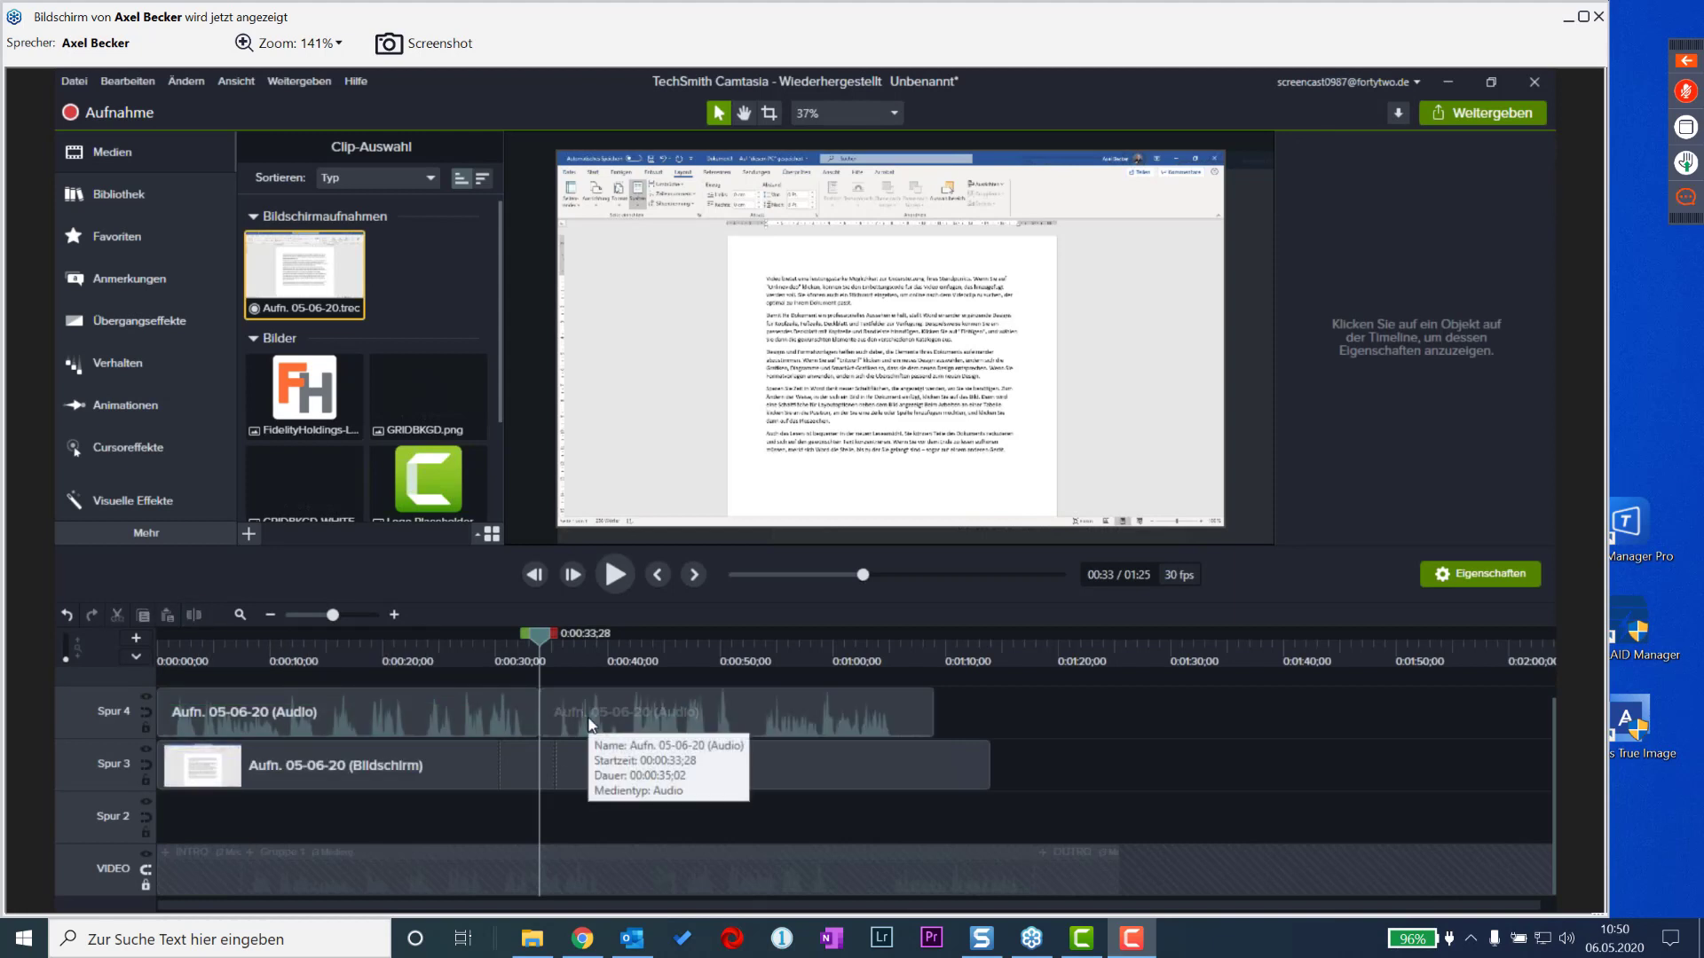
left_click_drag(587, 716, 642, 722)
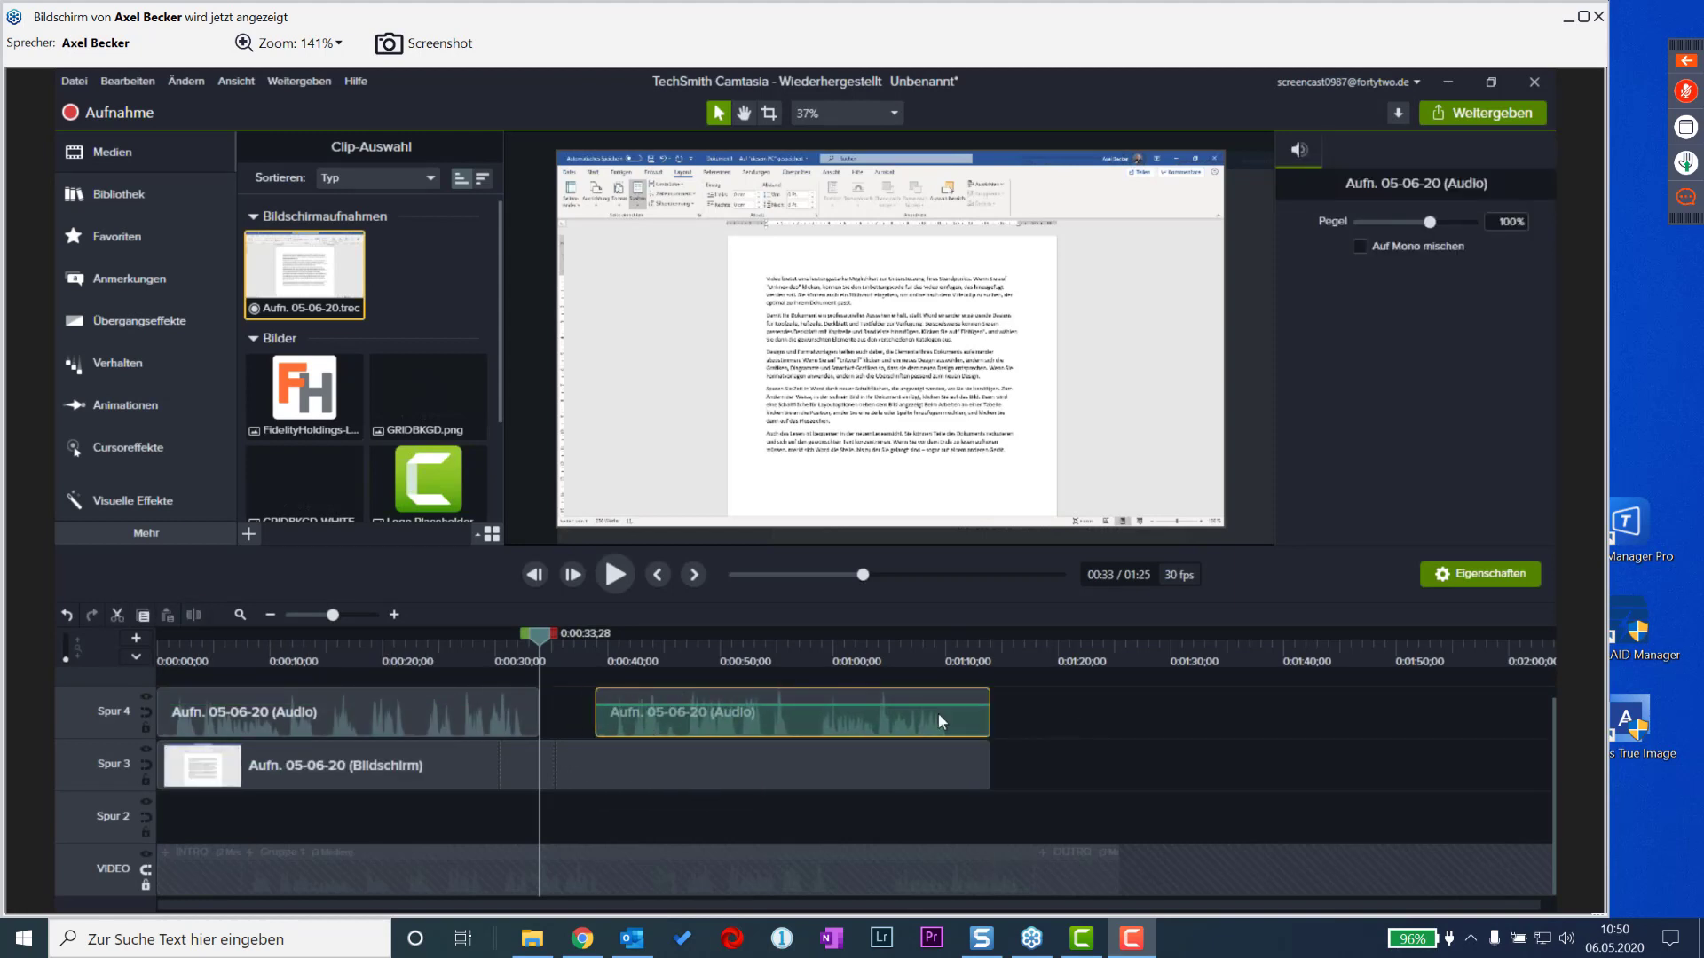
left_click_drag(502, 651, 874, 717)
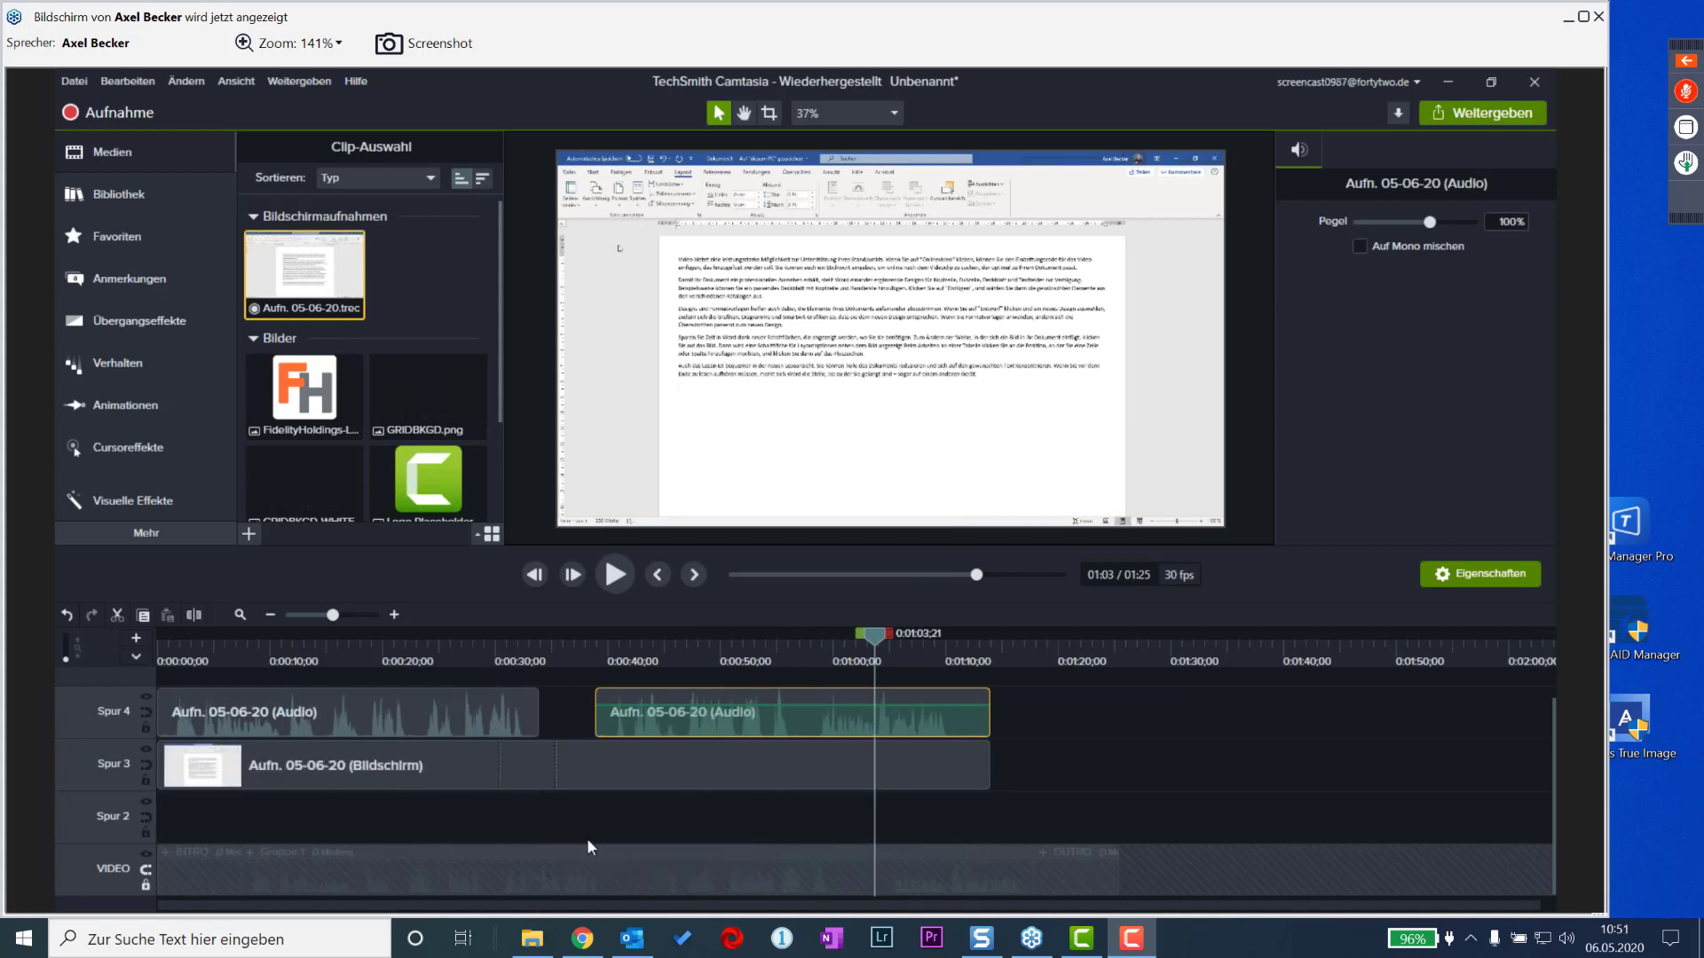
- Place the playhead at 0:00:30;16 on the timeline
left_click(504, 646)
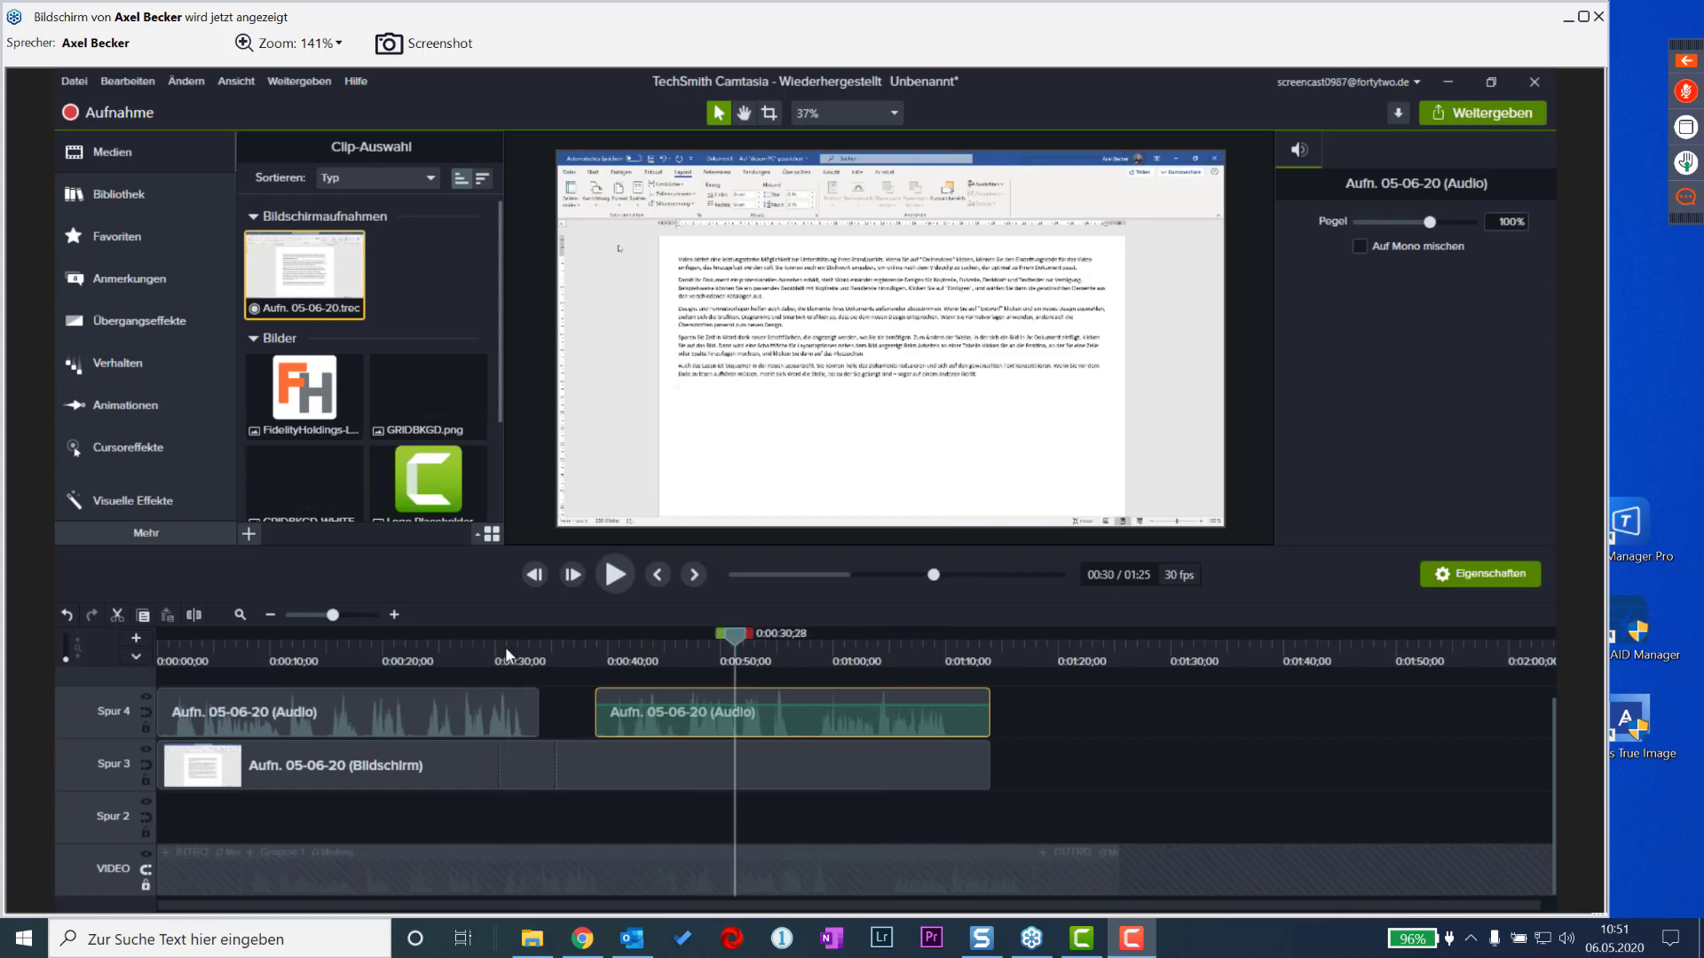
left_click(508, 637)
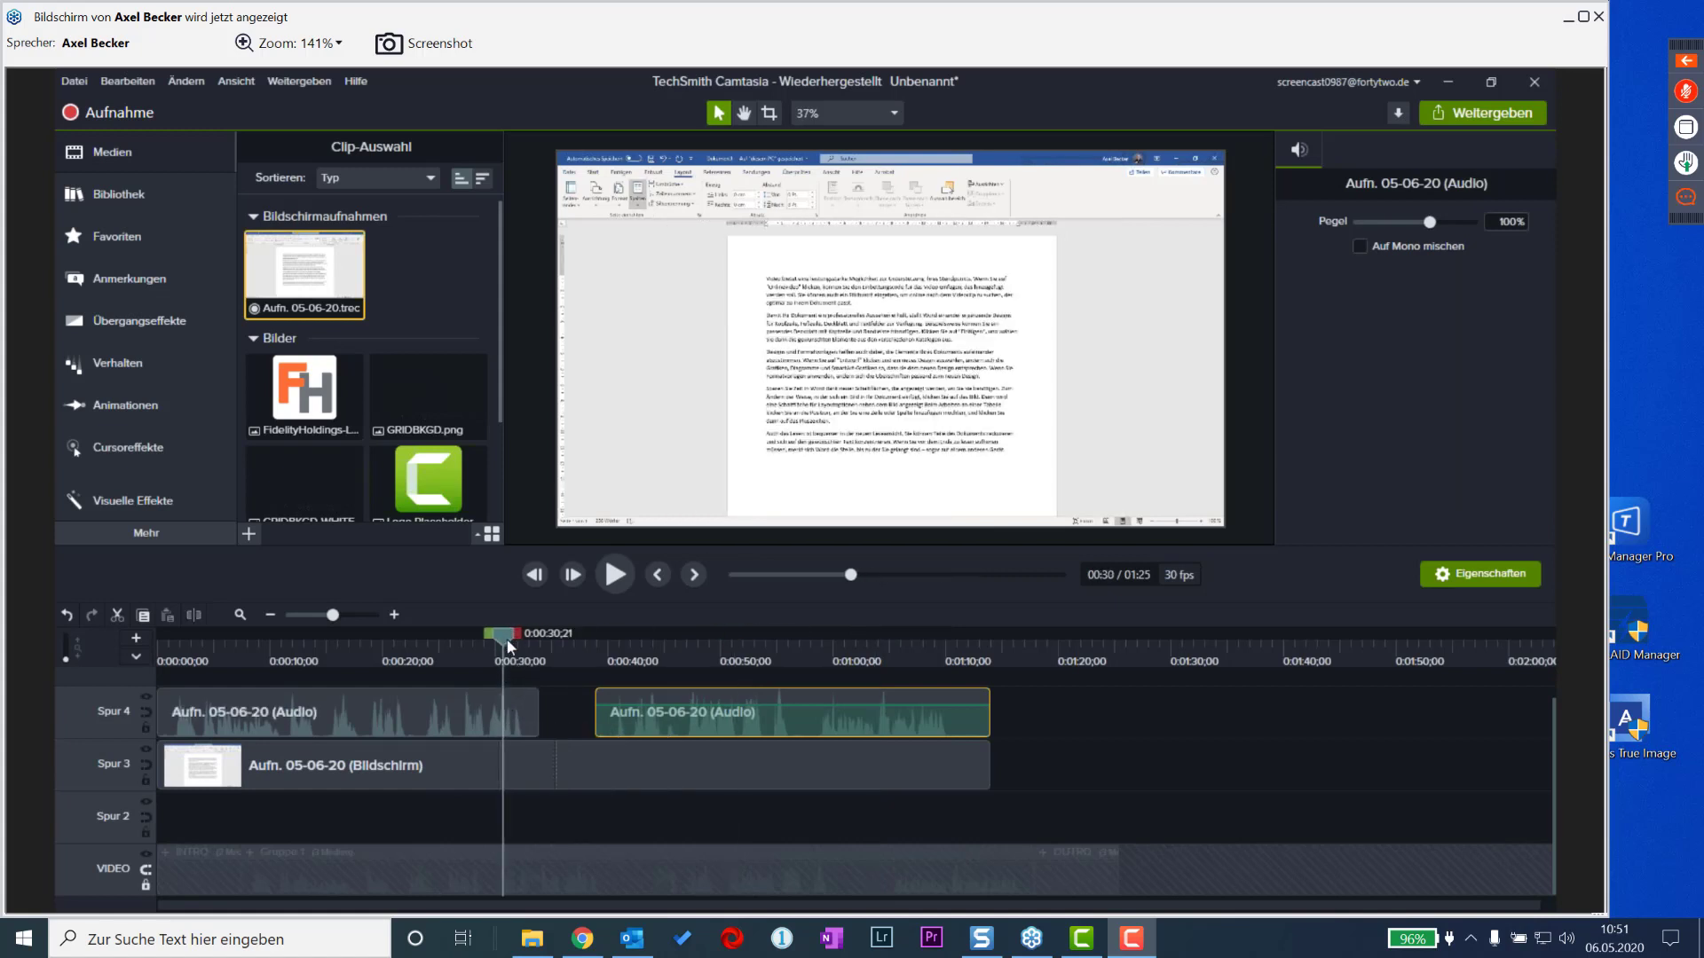
left_click_drag(510, 641, 505, 697)
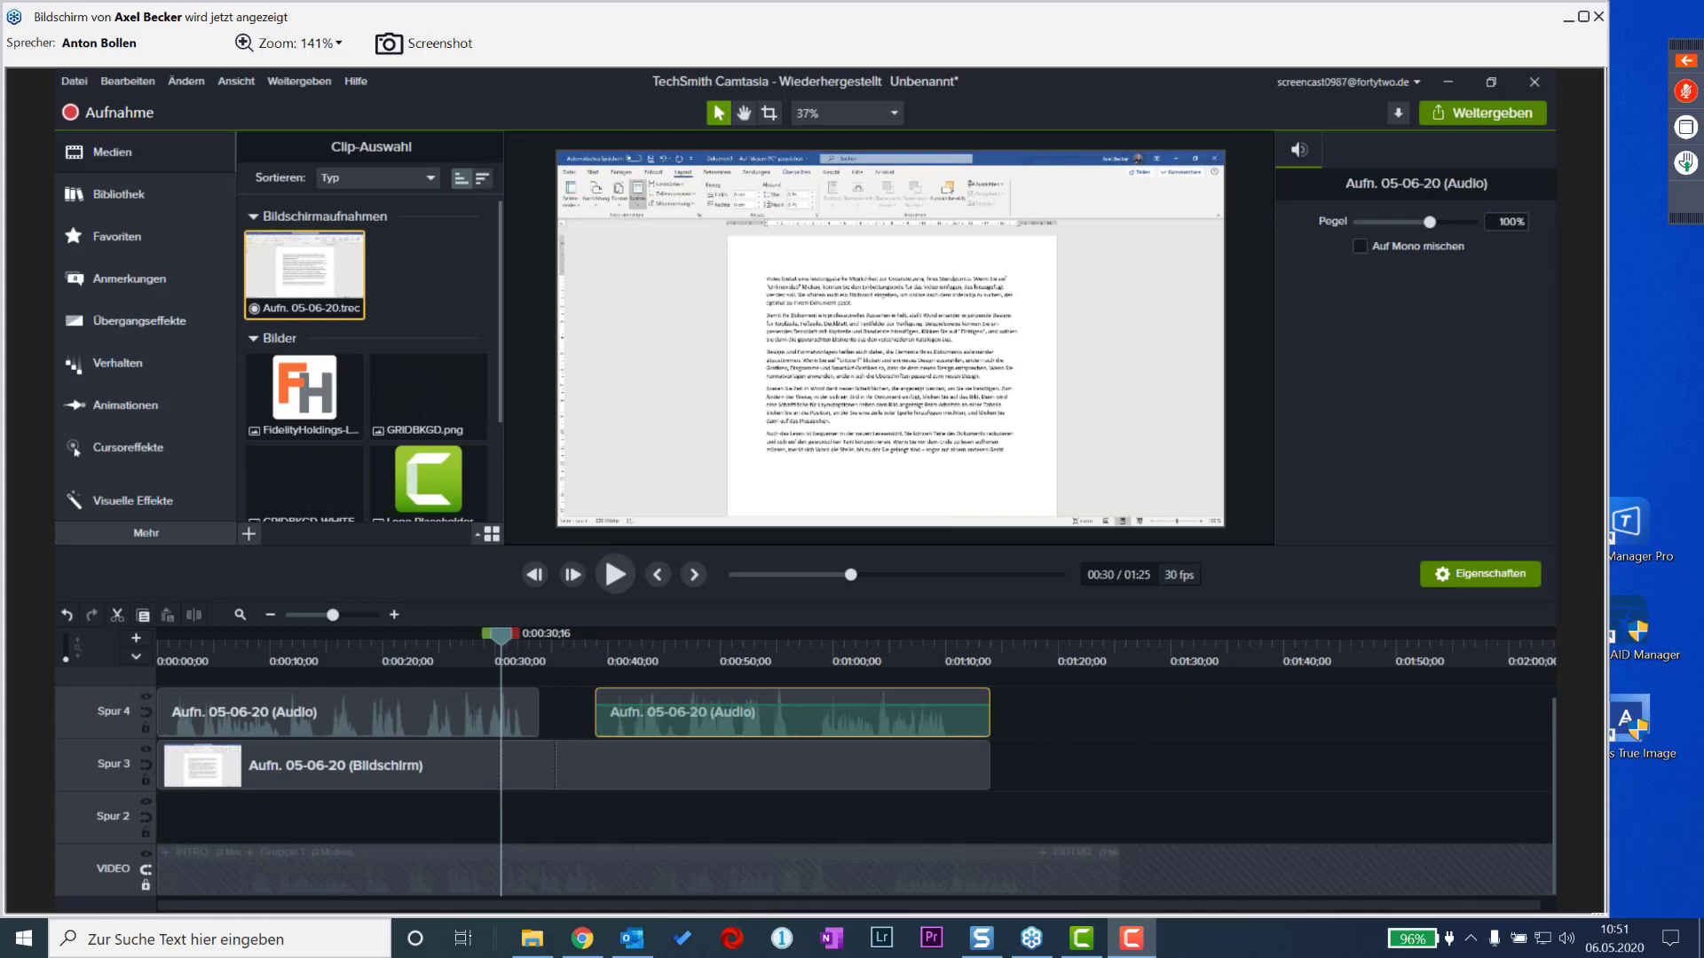
- Open the Camtasia online help in the browser and look through the Camtasia 2020 Hilfe topic list
left_click(353, 82)
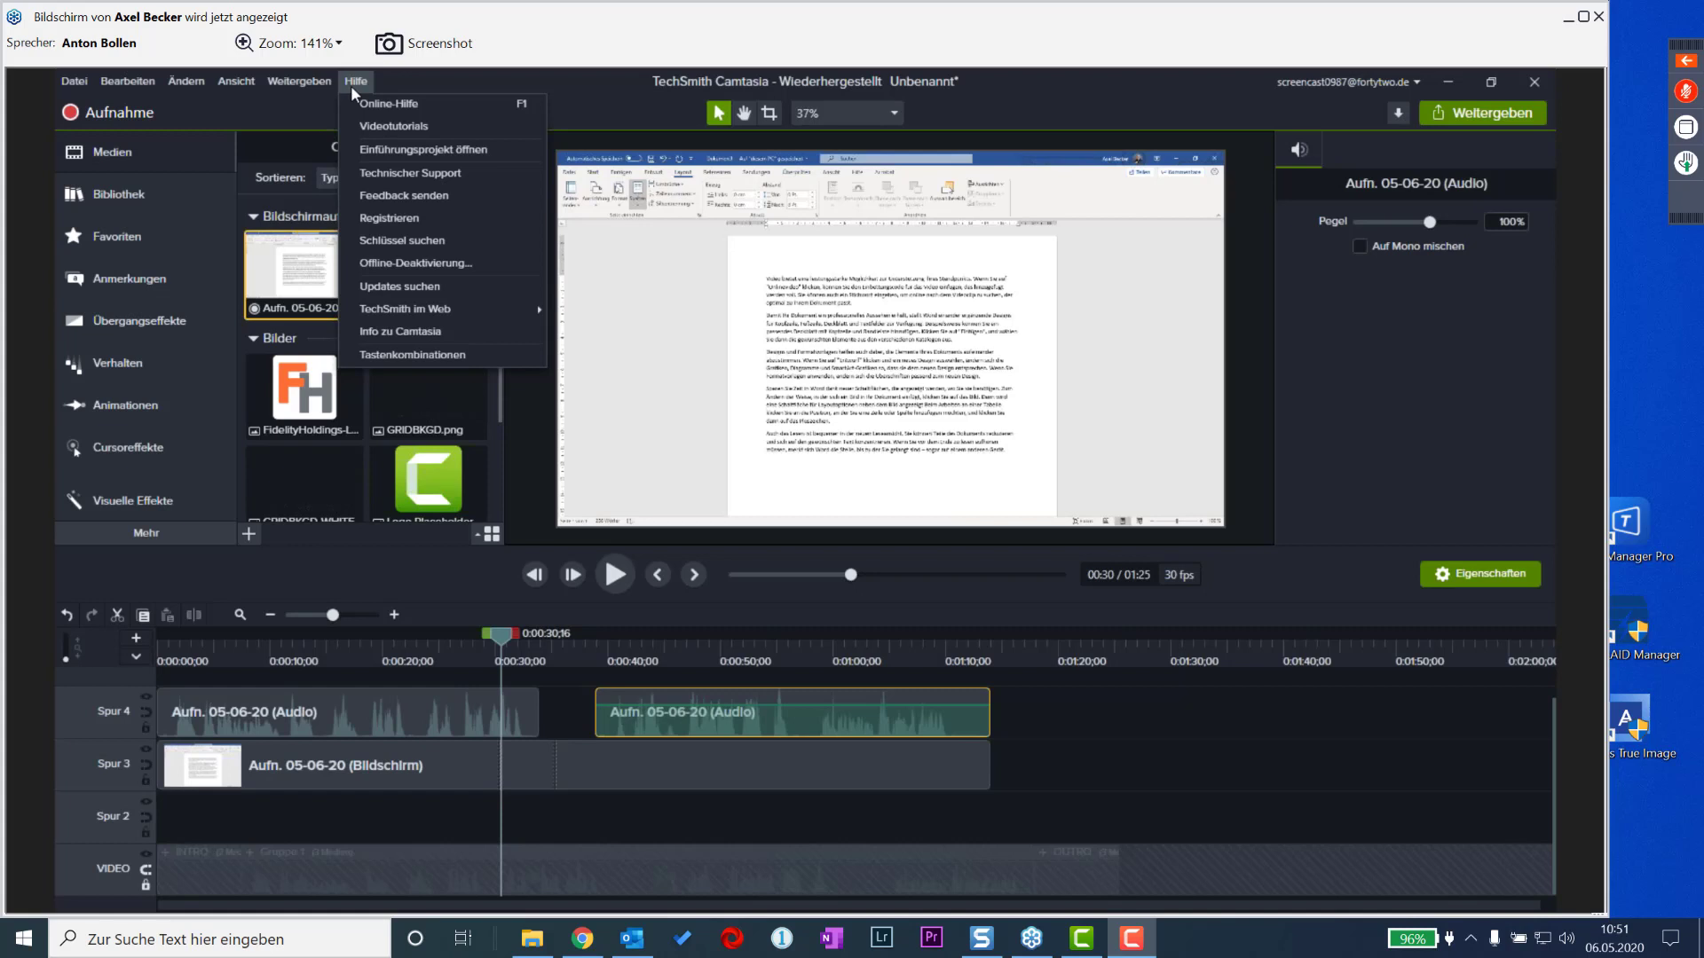
left_click(455, 104)
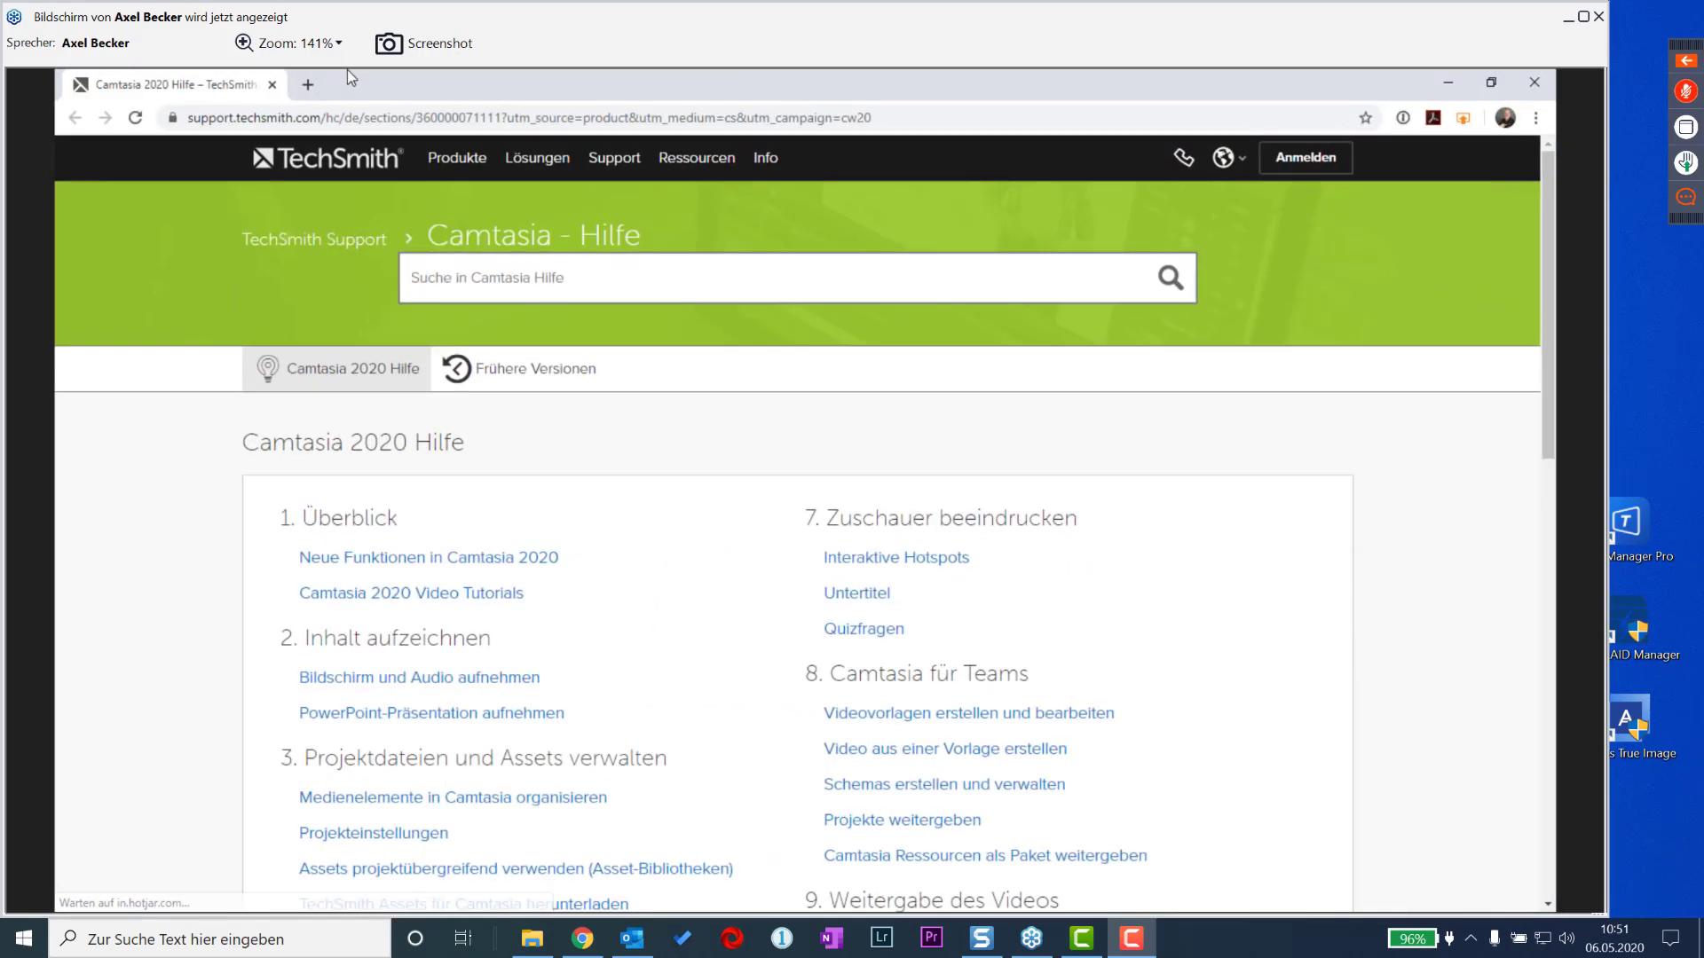
scroll(656, 532, "down", 6)
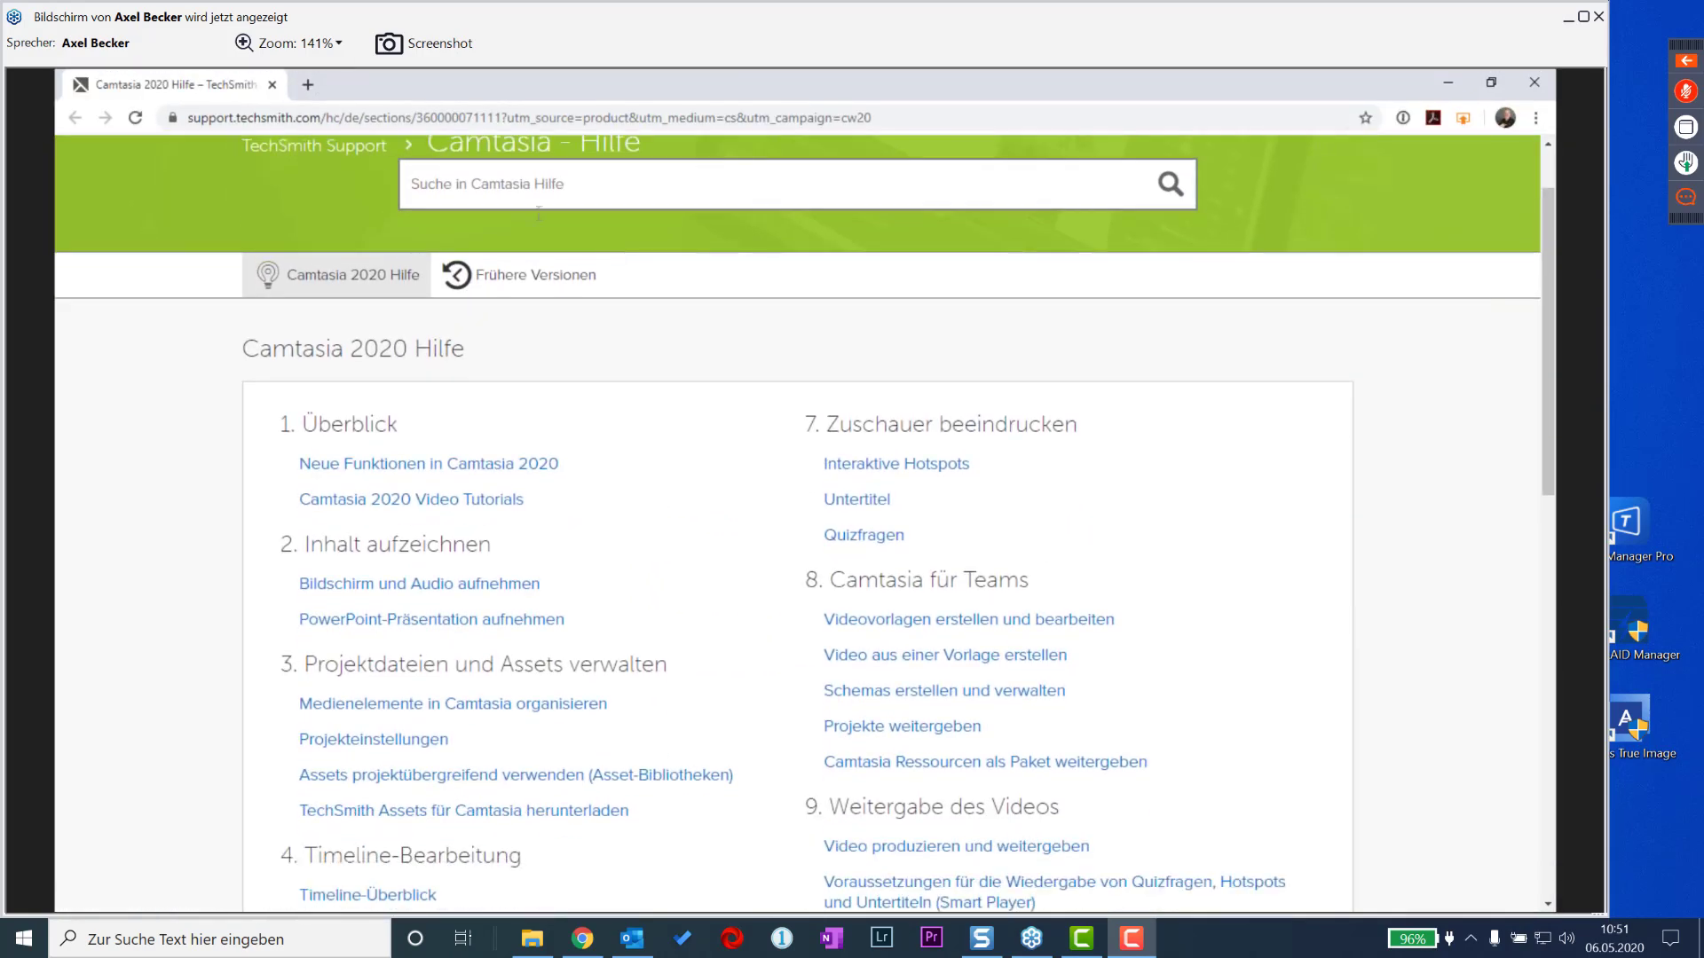
scroll(635, 548, "down", 4)
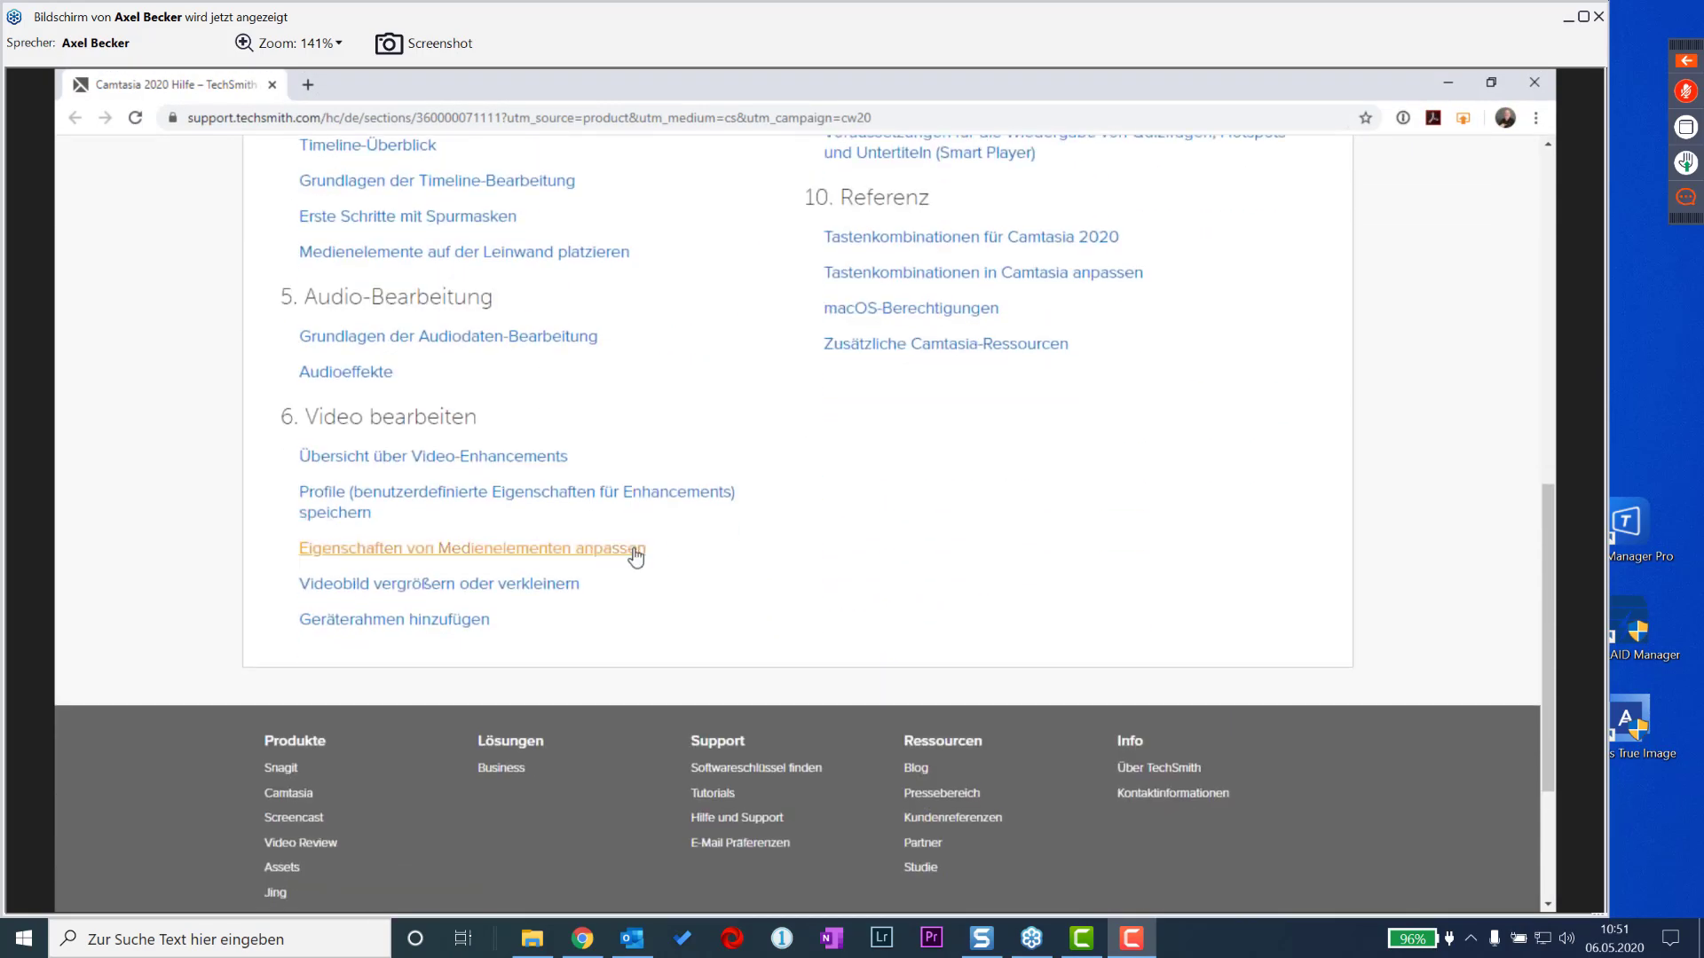
scroll(635, 550, "up", 10)
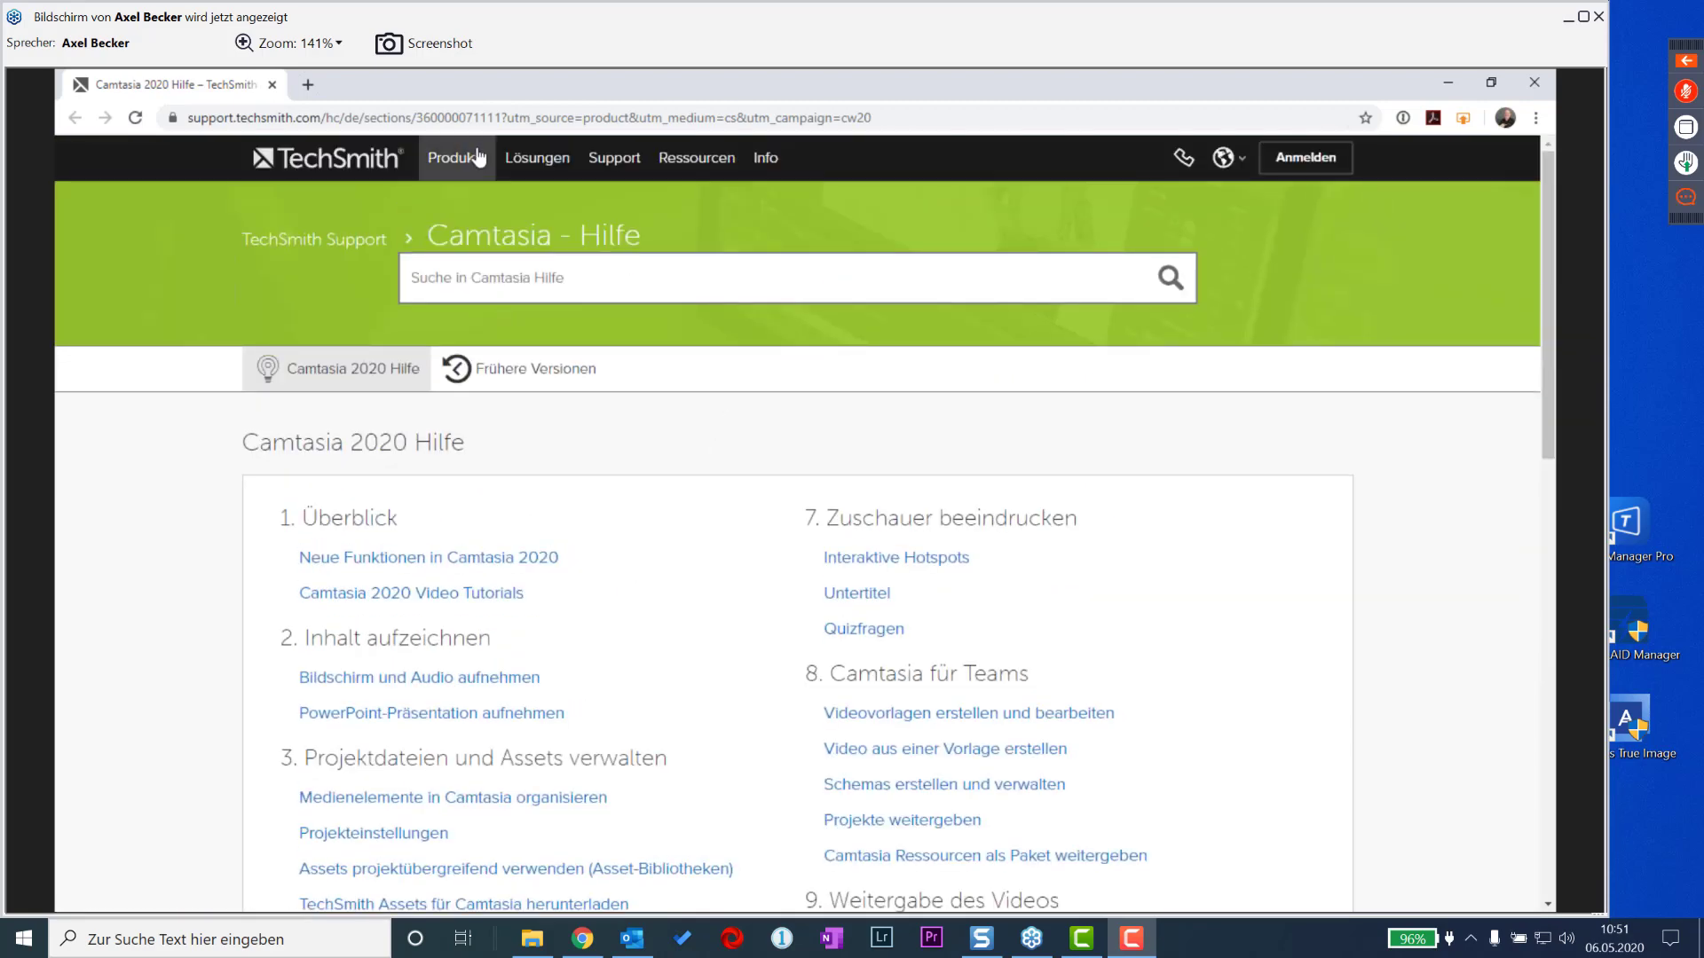
double_click(486, 83)
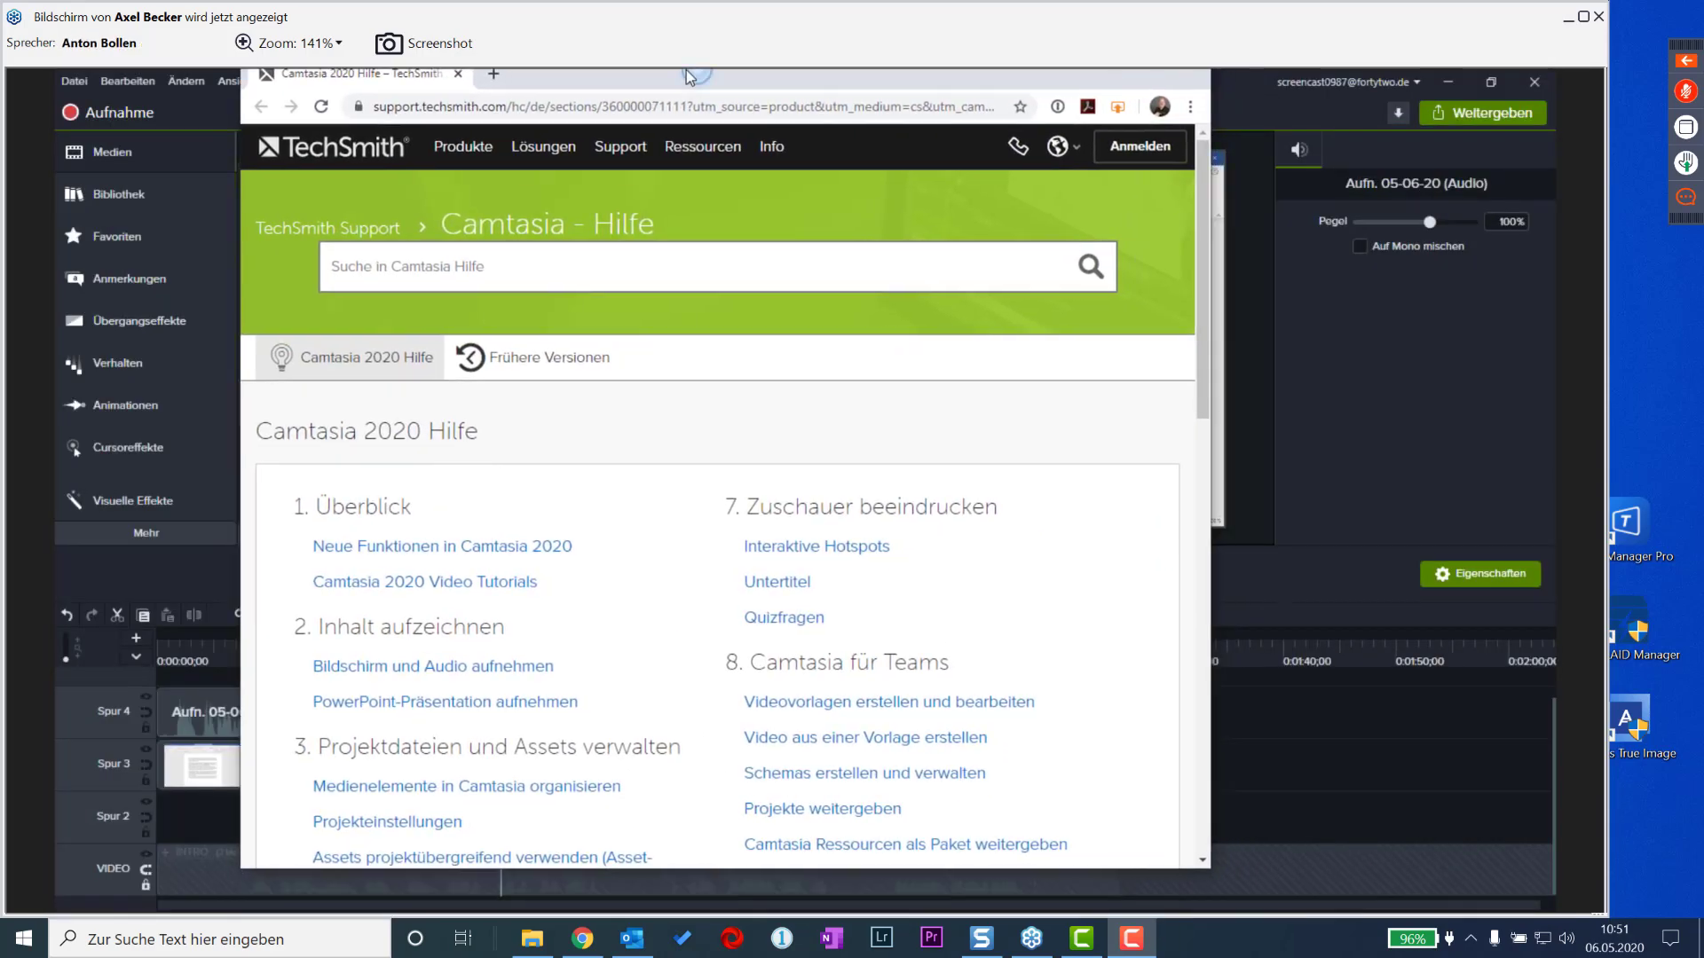
double_click(699, 87)
- Open the Untertitel article under Zuschauer beeindrucken and look through its caption types and methods for adding captions
scroll(706, 592, "down", 1)
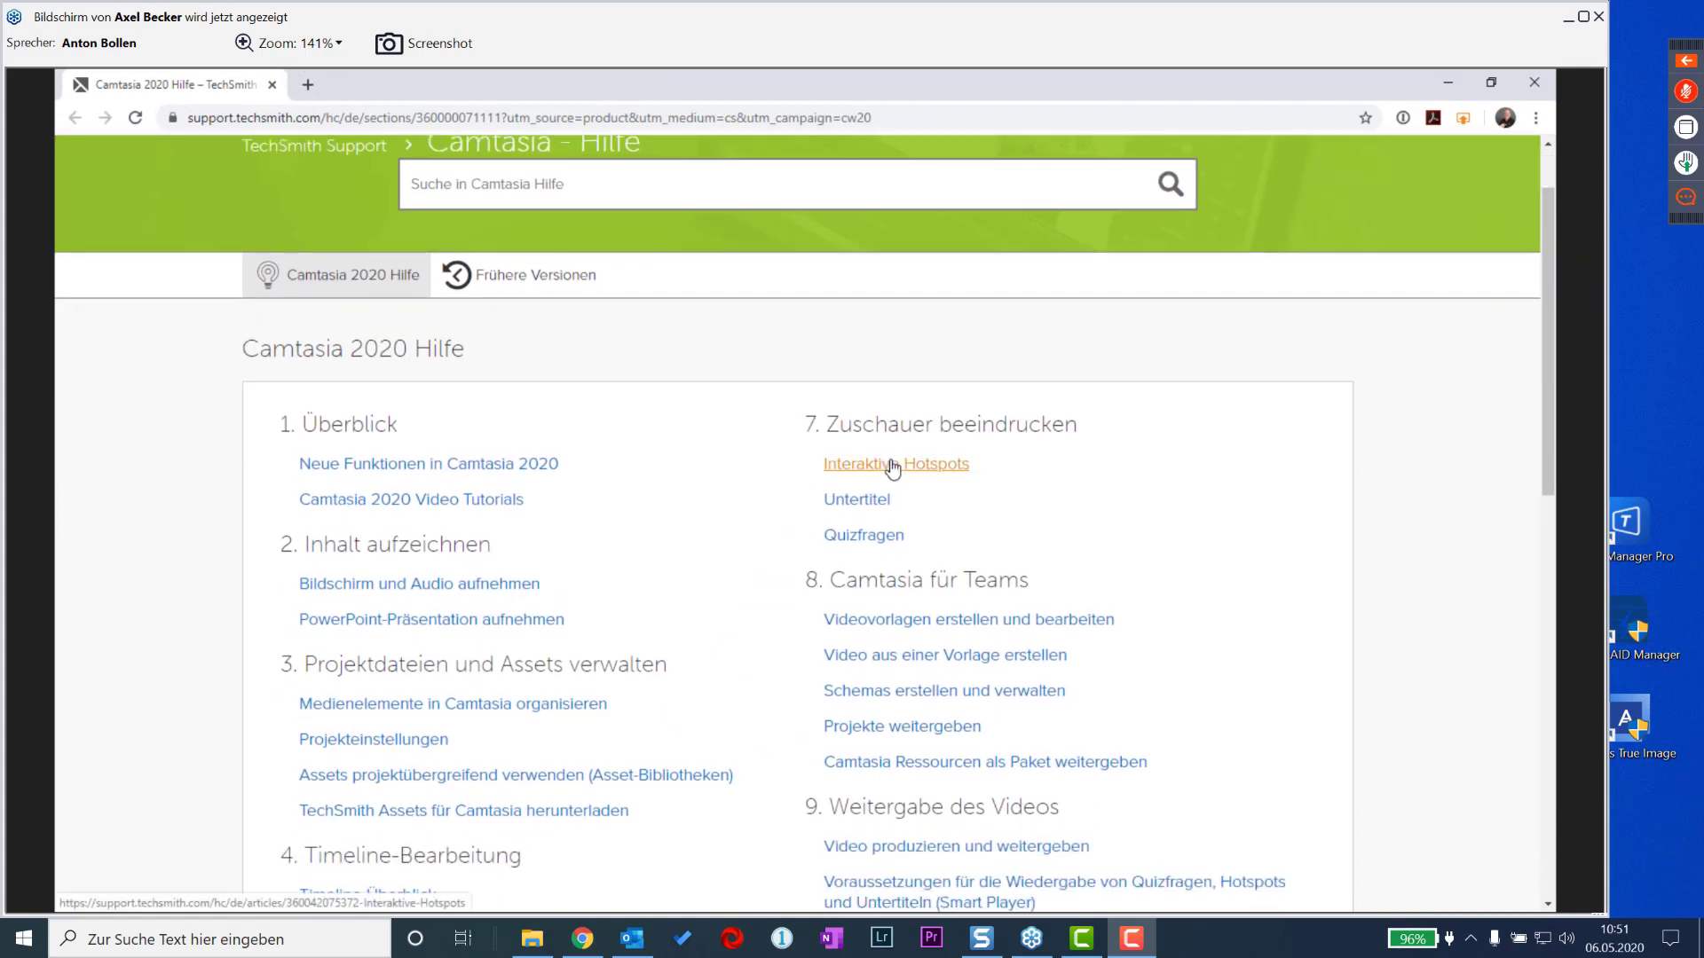
left_click(855, 502)
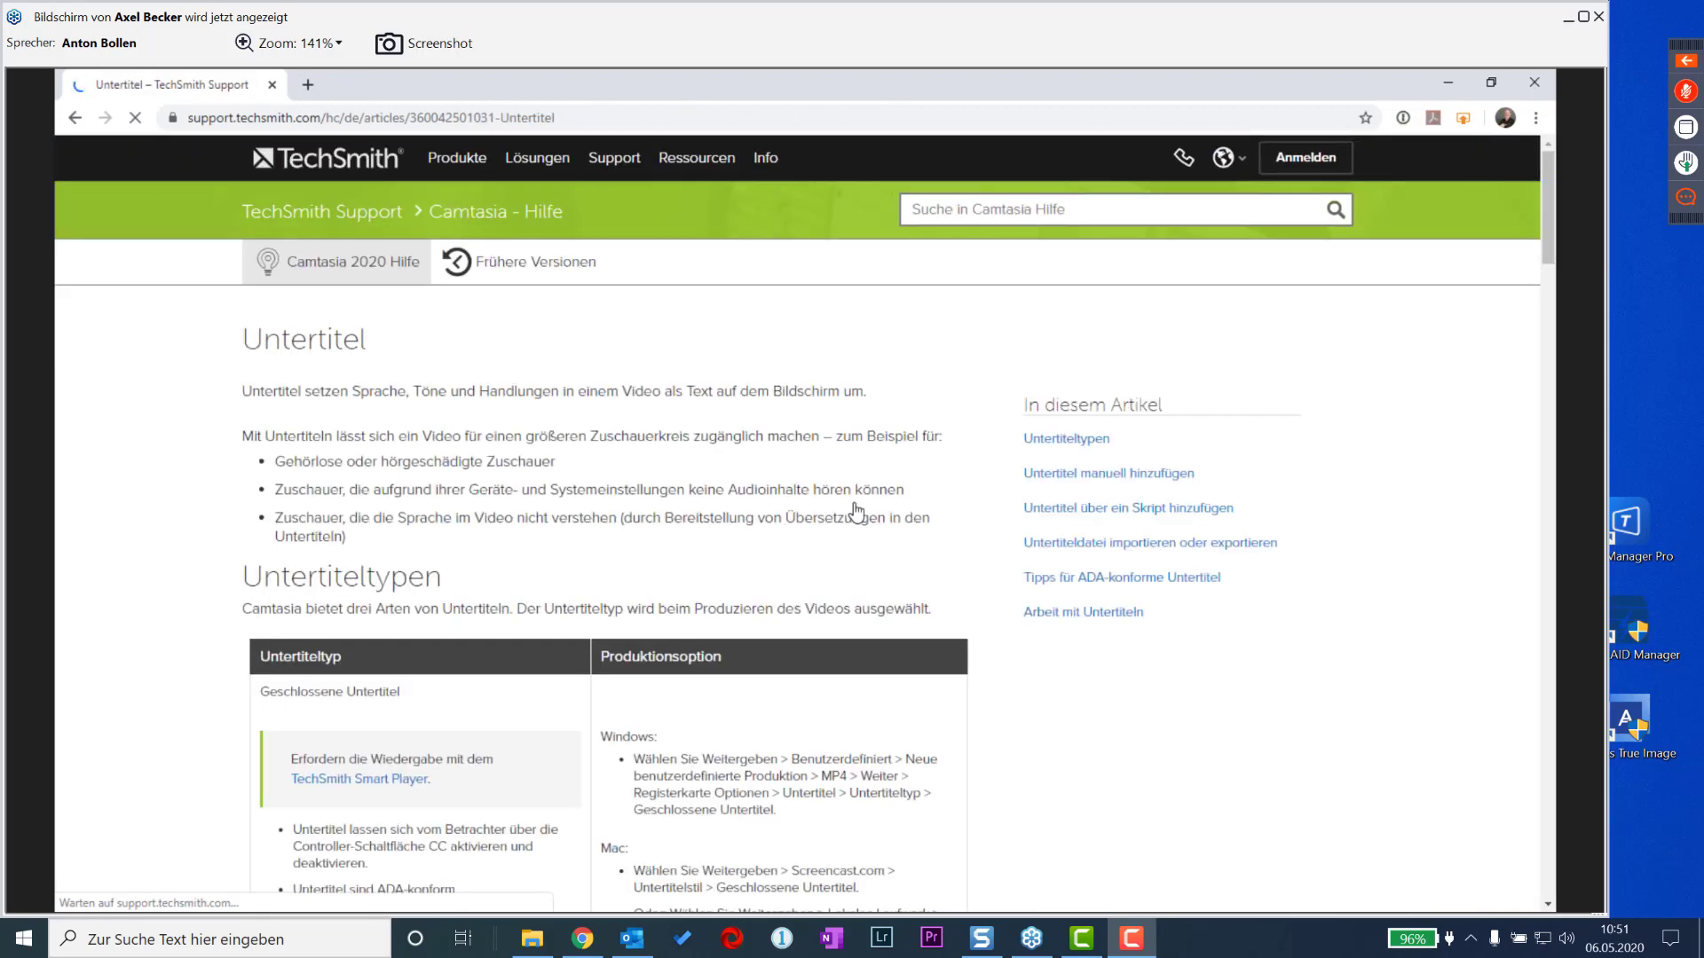
scroll(633, 521, "down", 1)
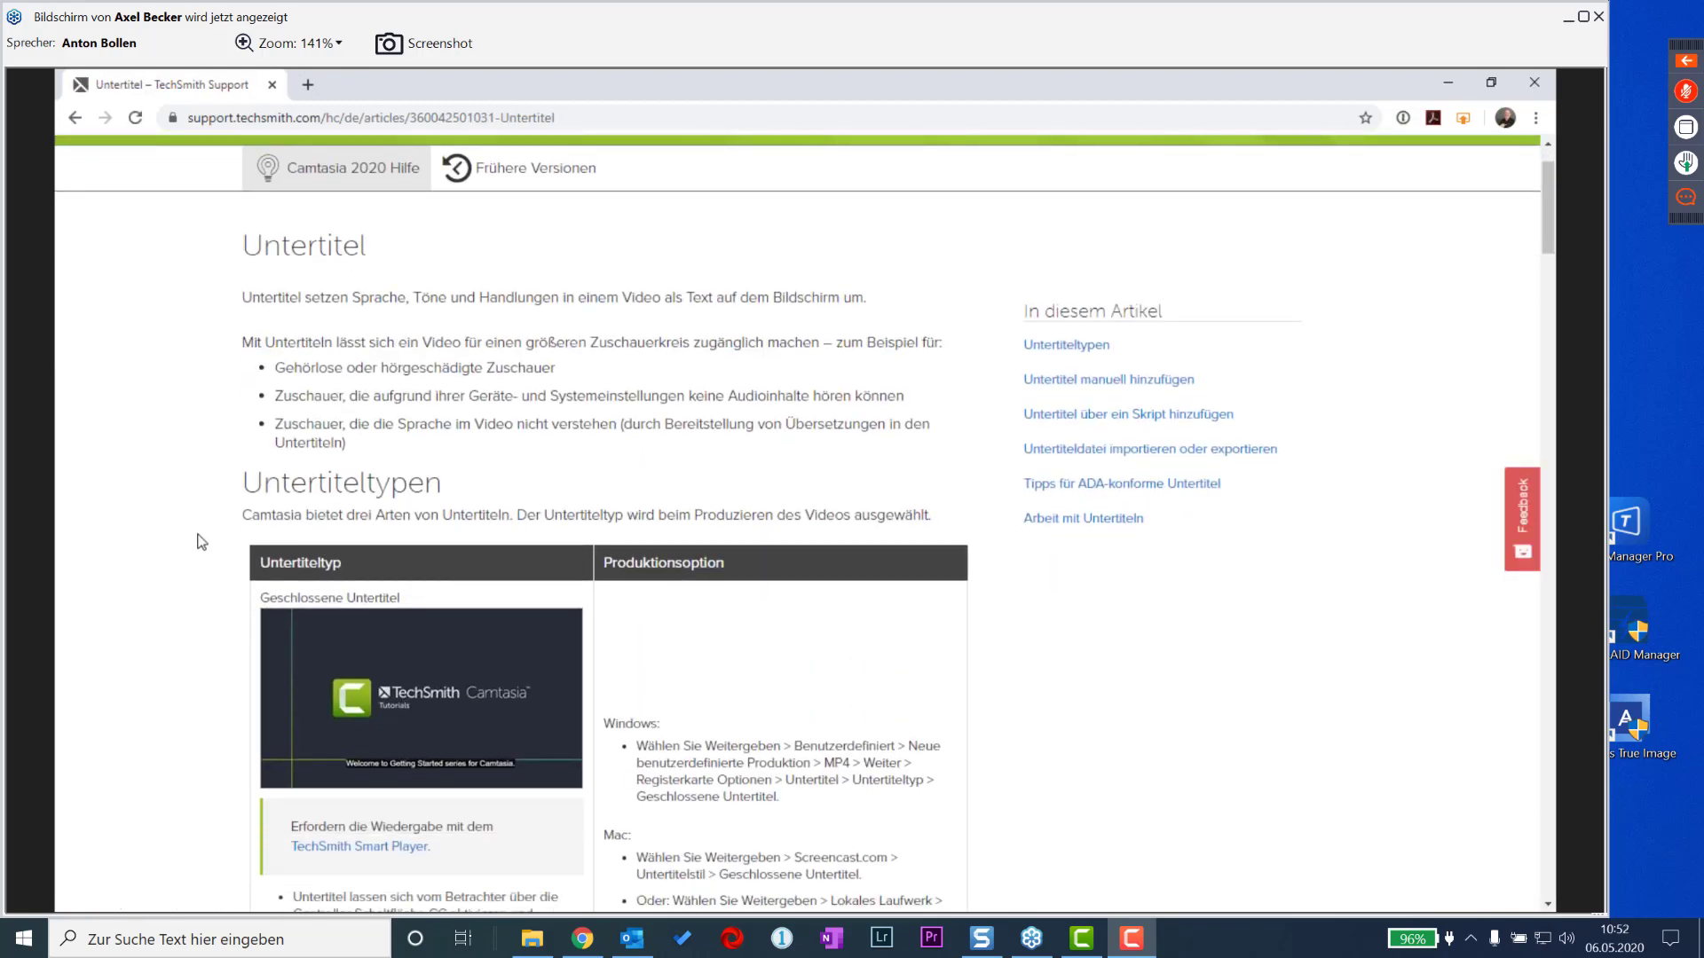
scroll(210, 510, "down", 7)
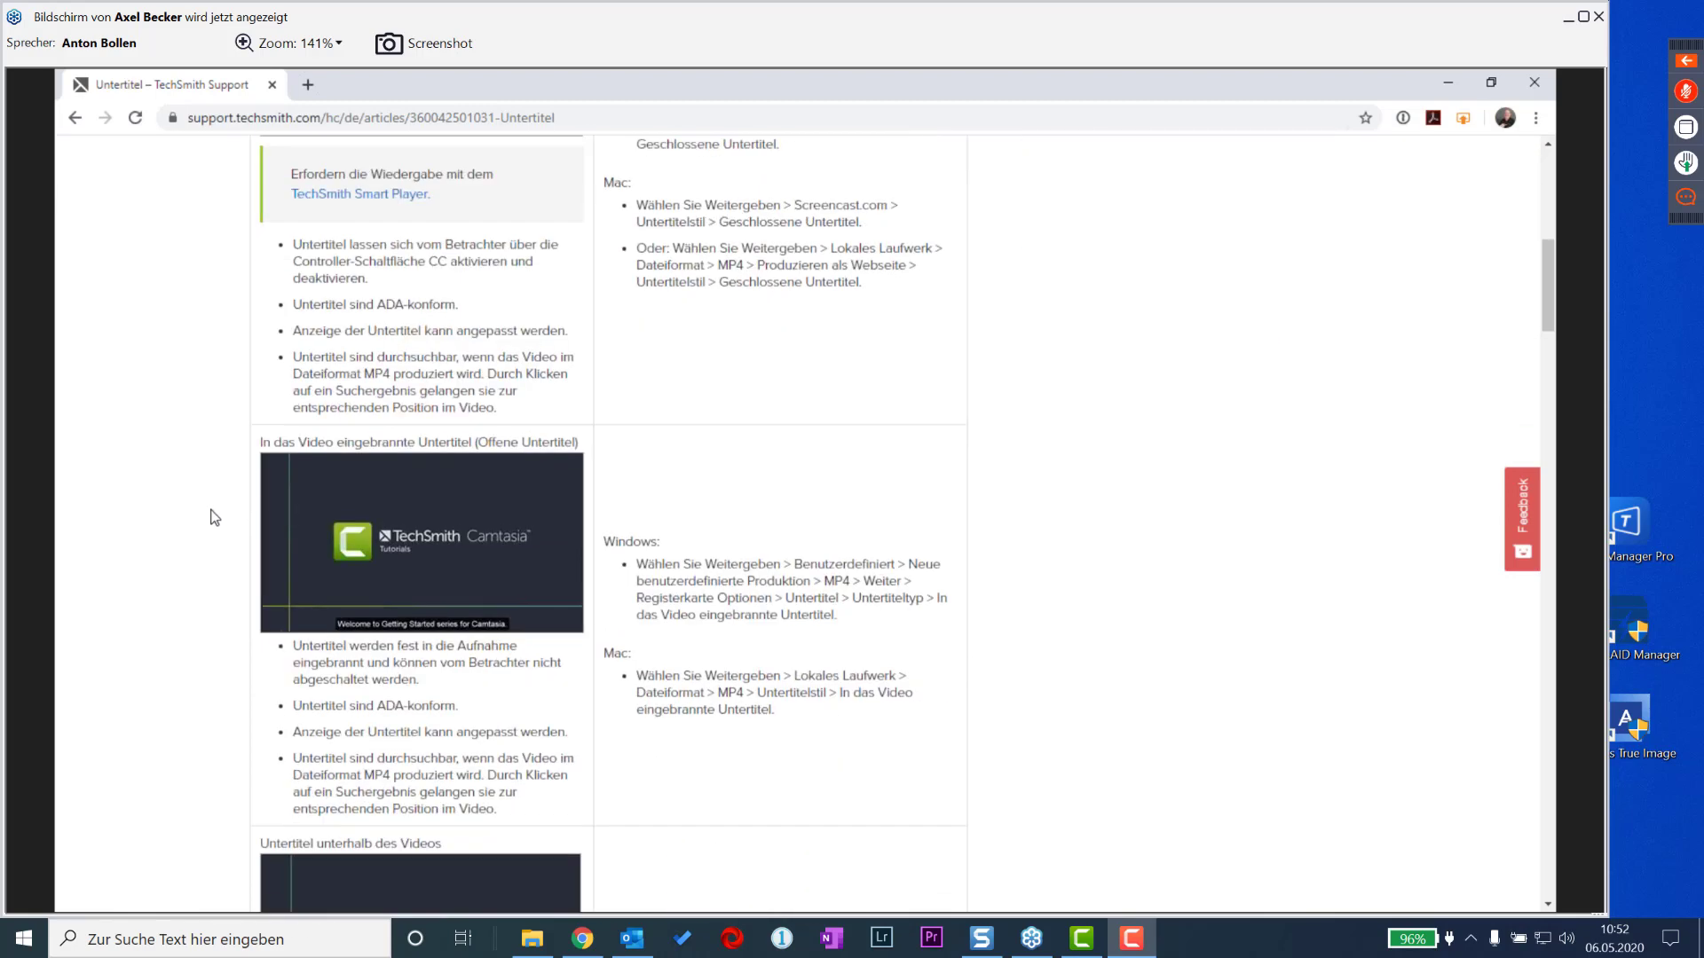
scroll(213, 518, "down", 7)
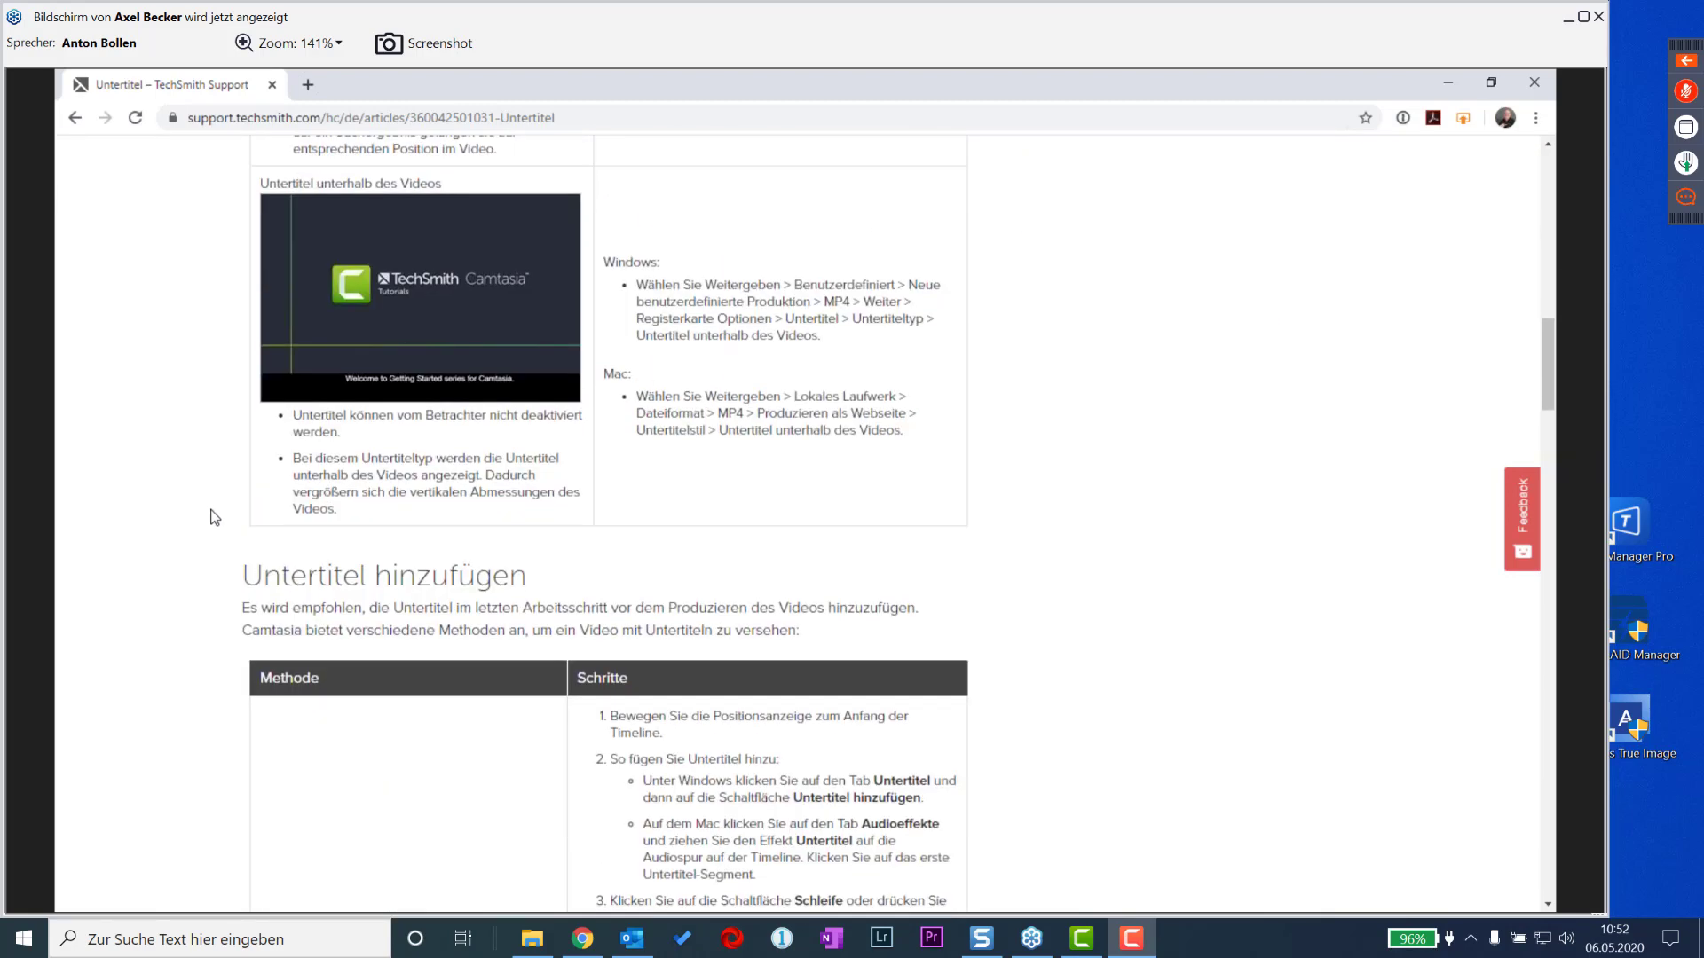
scroll(213, 517, "up", 15)
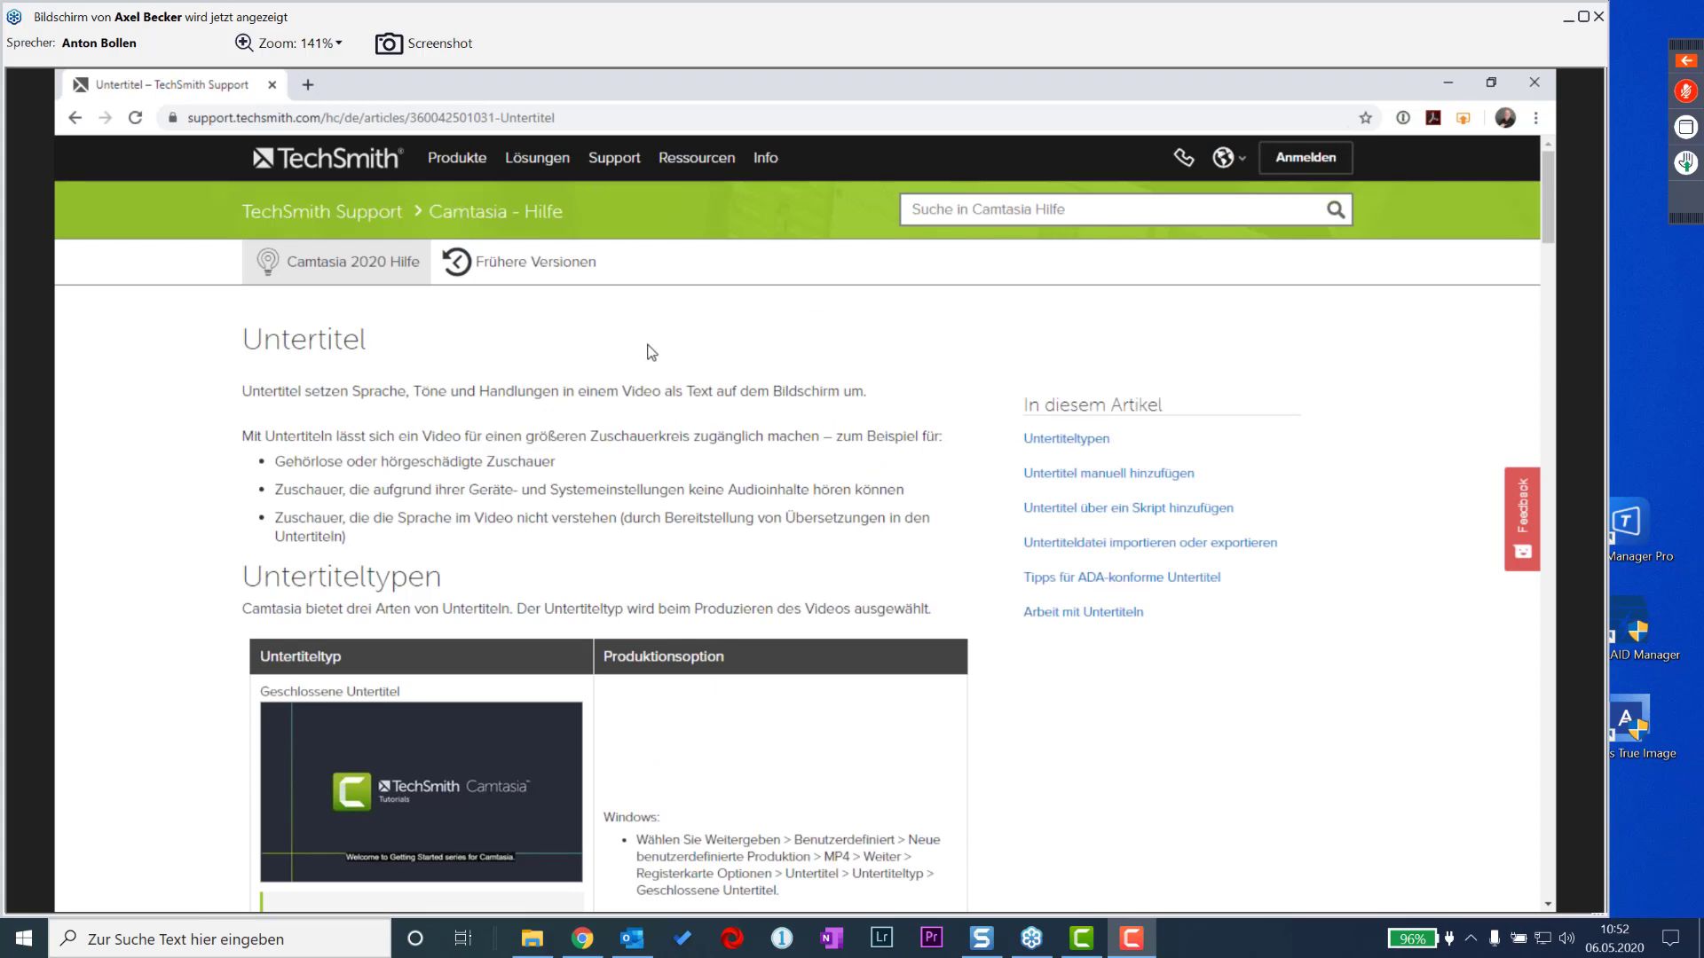
- Return from the Untertitel article to the Camtasia 2020 Hilfe overview
left_click(364, 226)
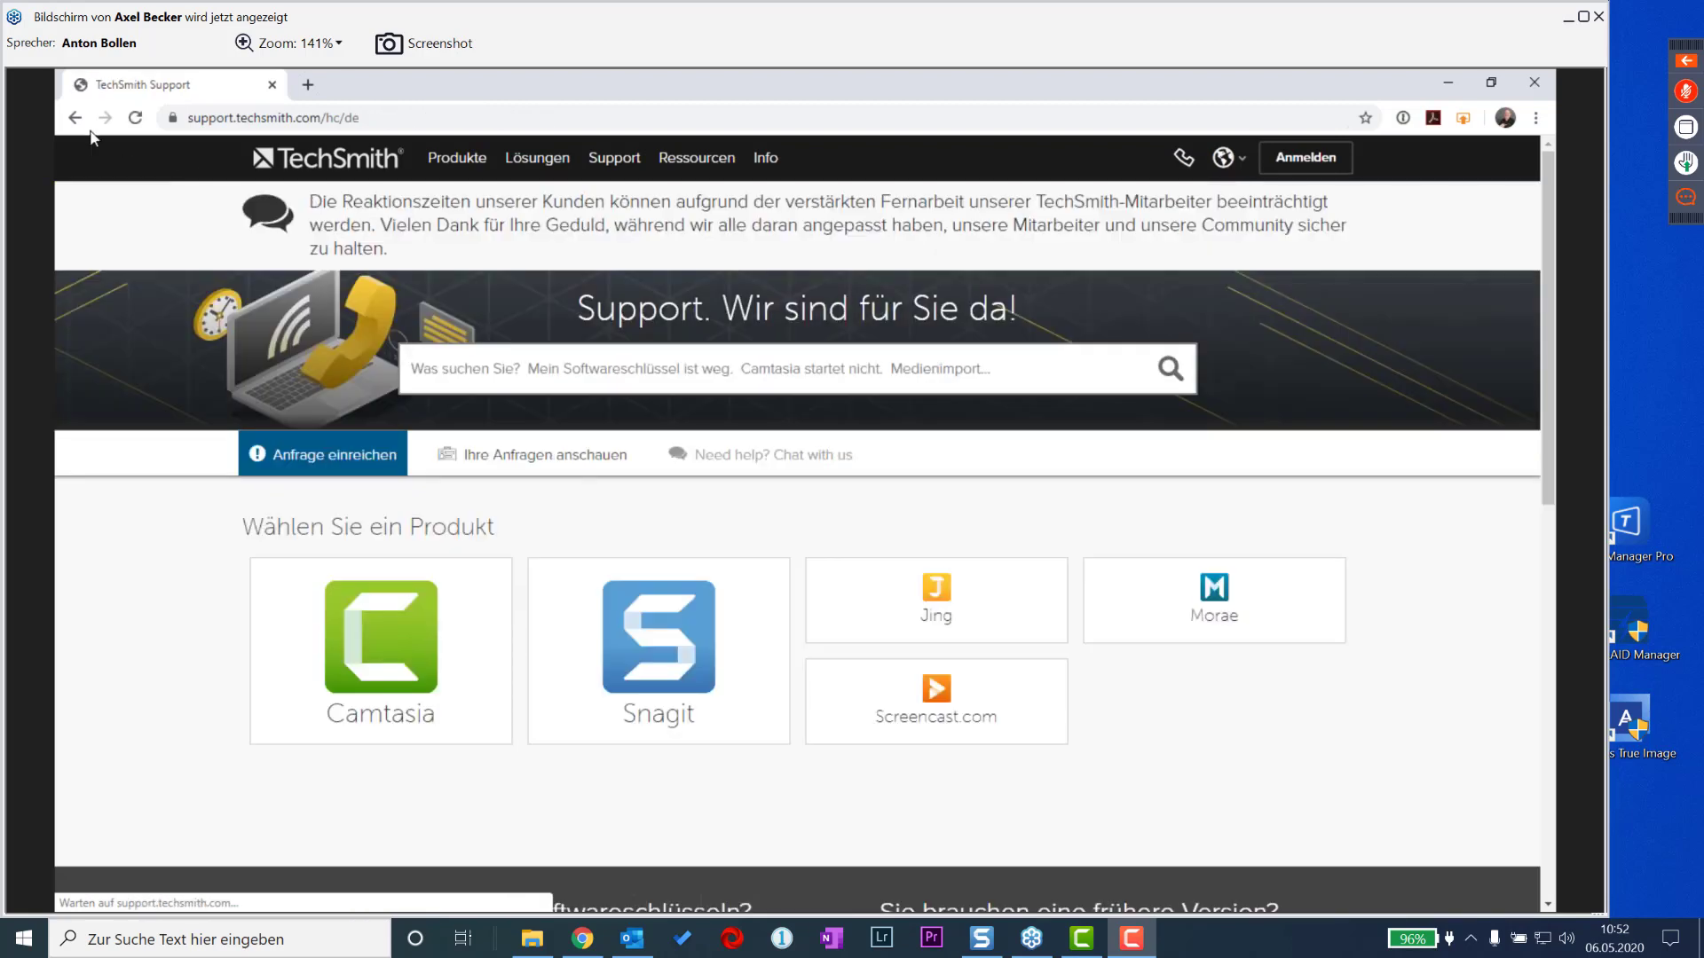
left_click(75, 117)
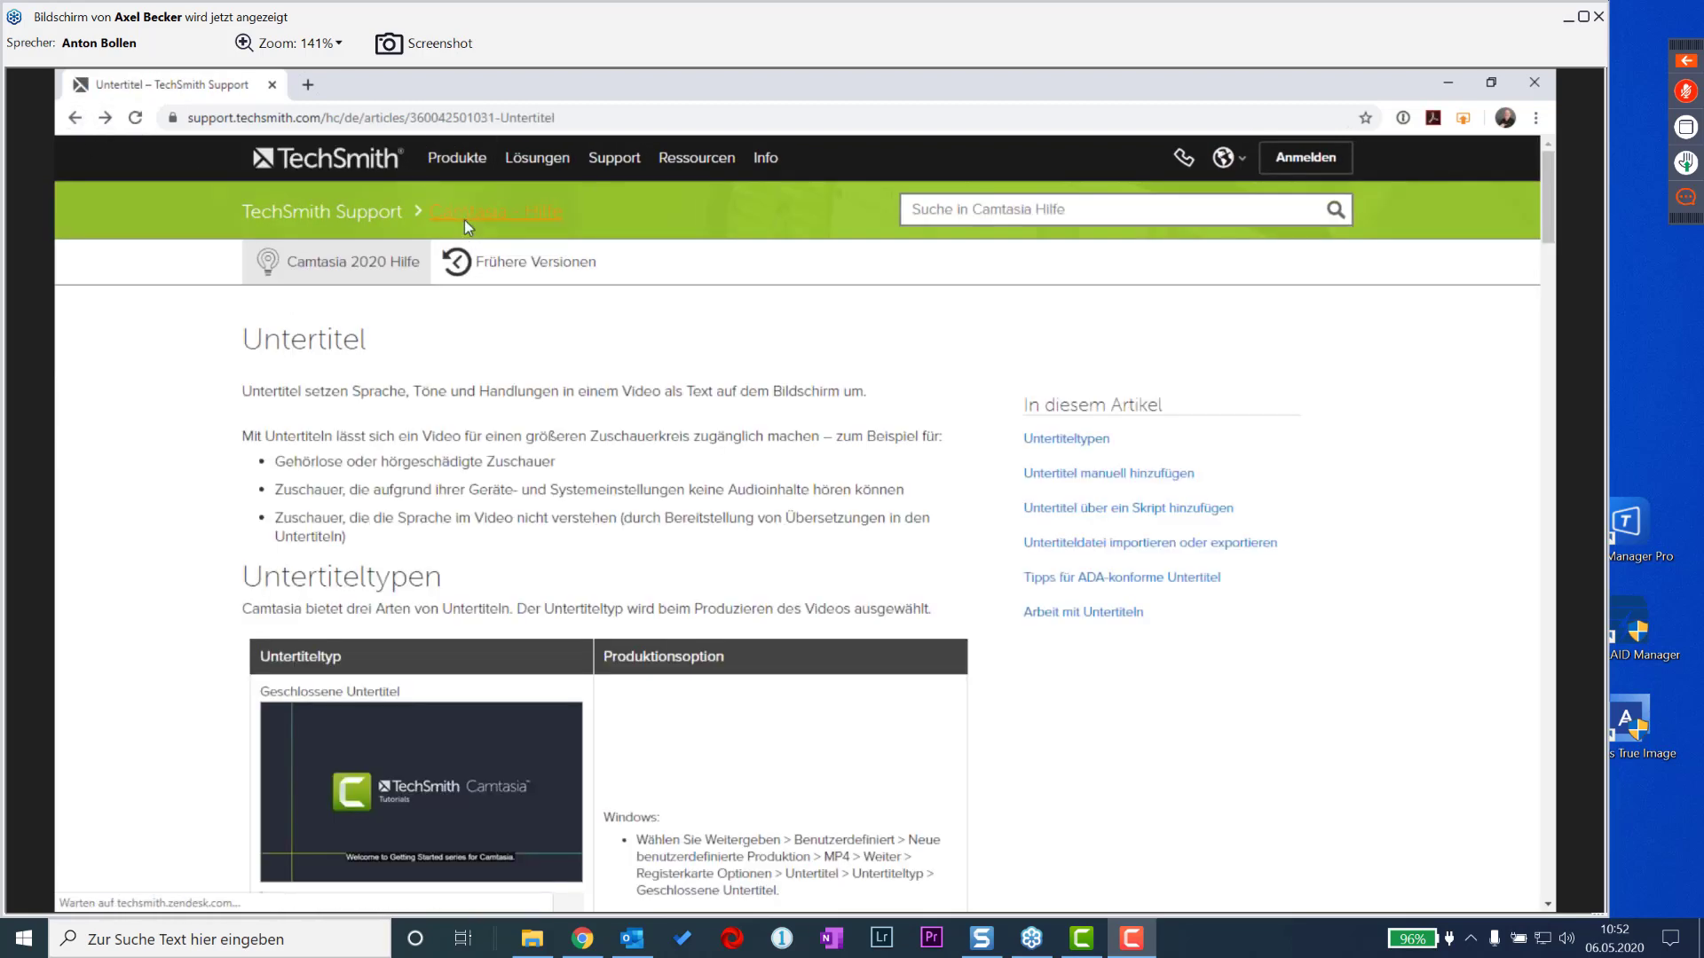
left_click(465, 222)
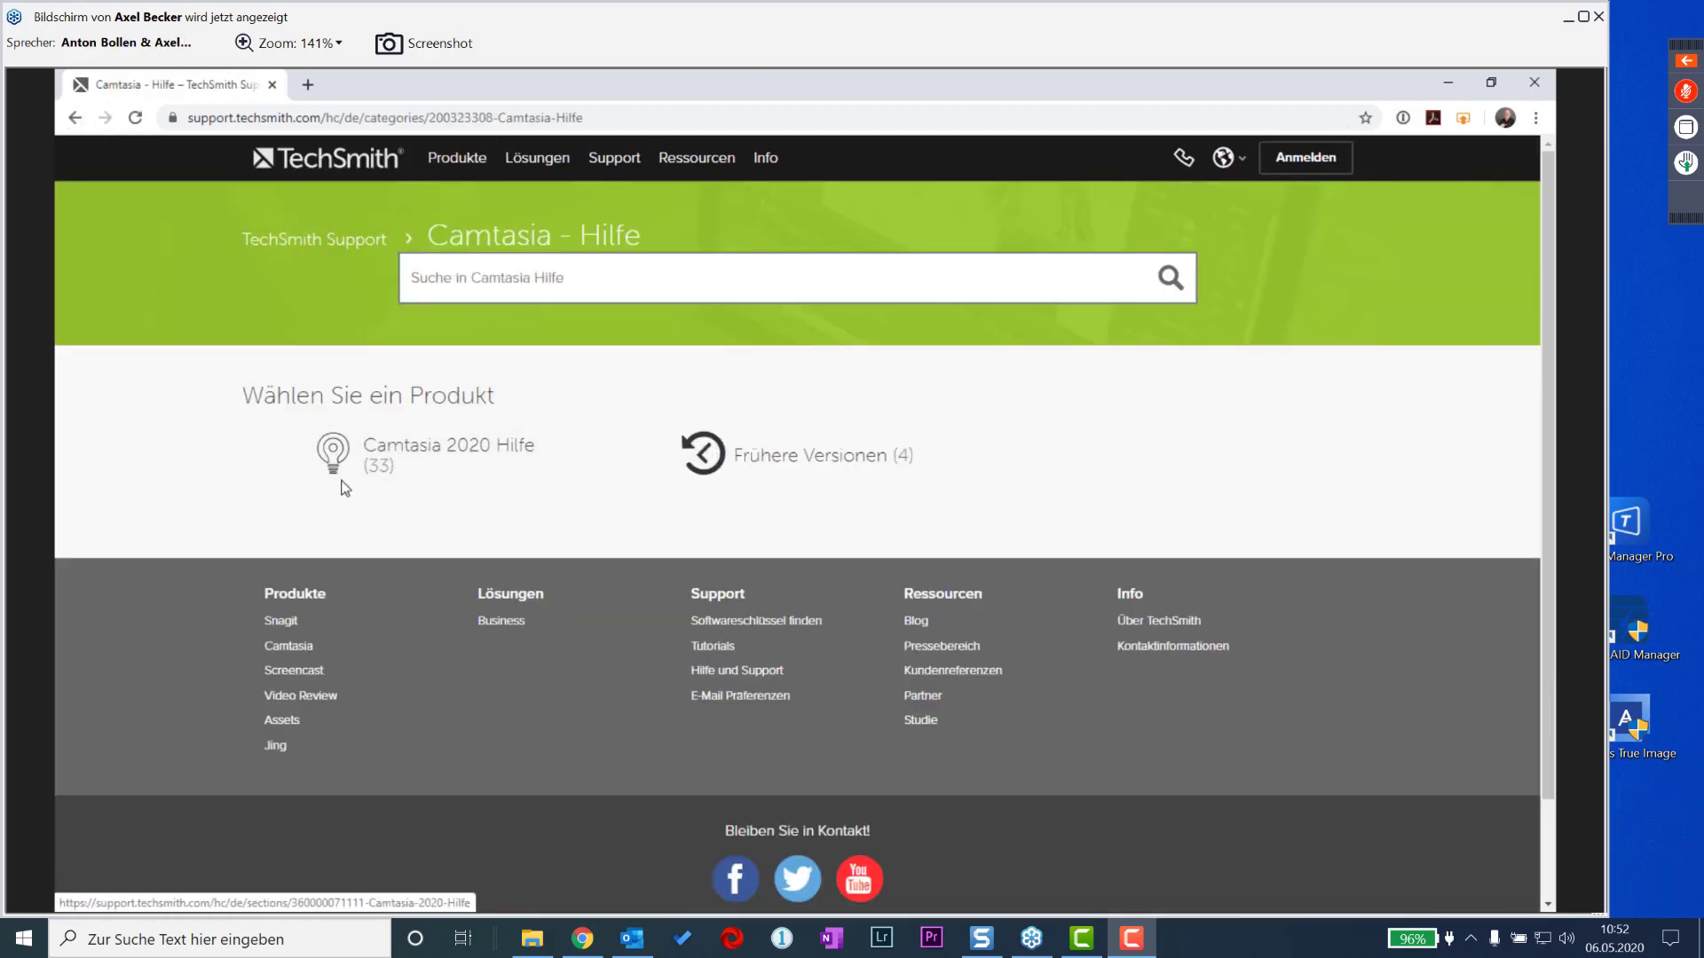
left_click(421, 453)
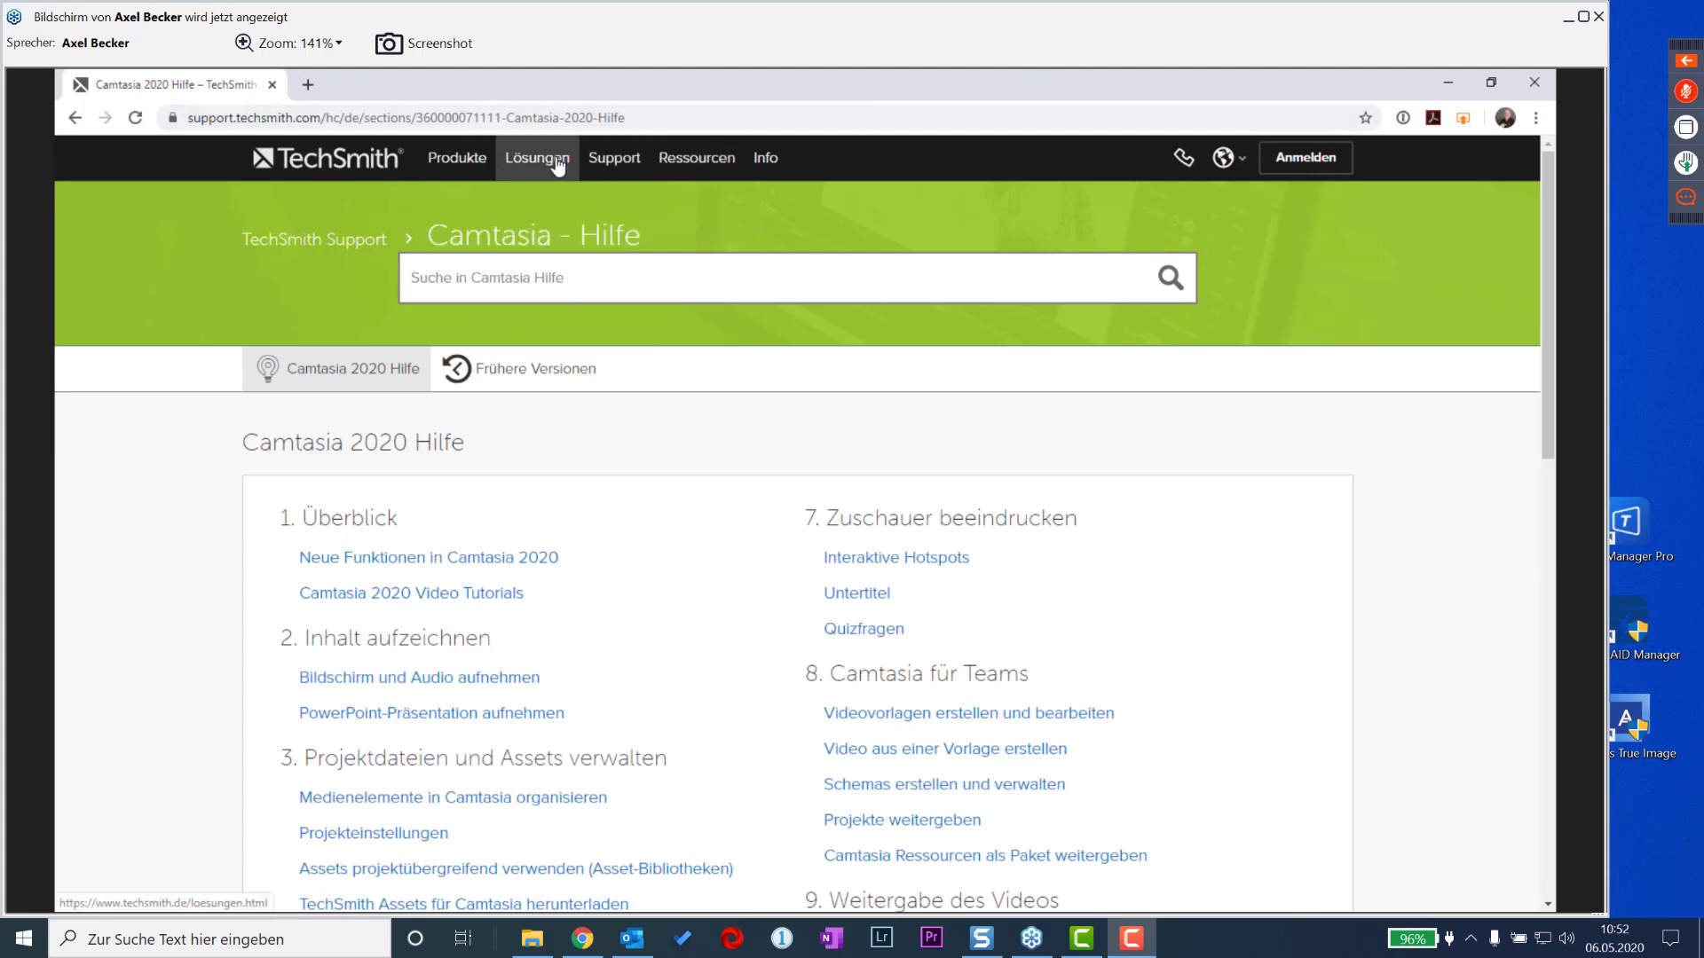
- Go to the support site's Tutorials page and open the German Camtasia desktop tutorials
mouse_move(613, 160)
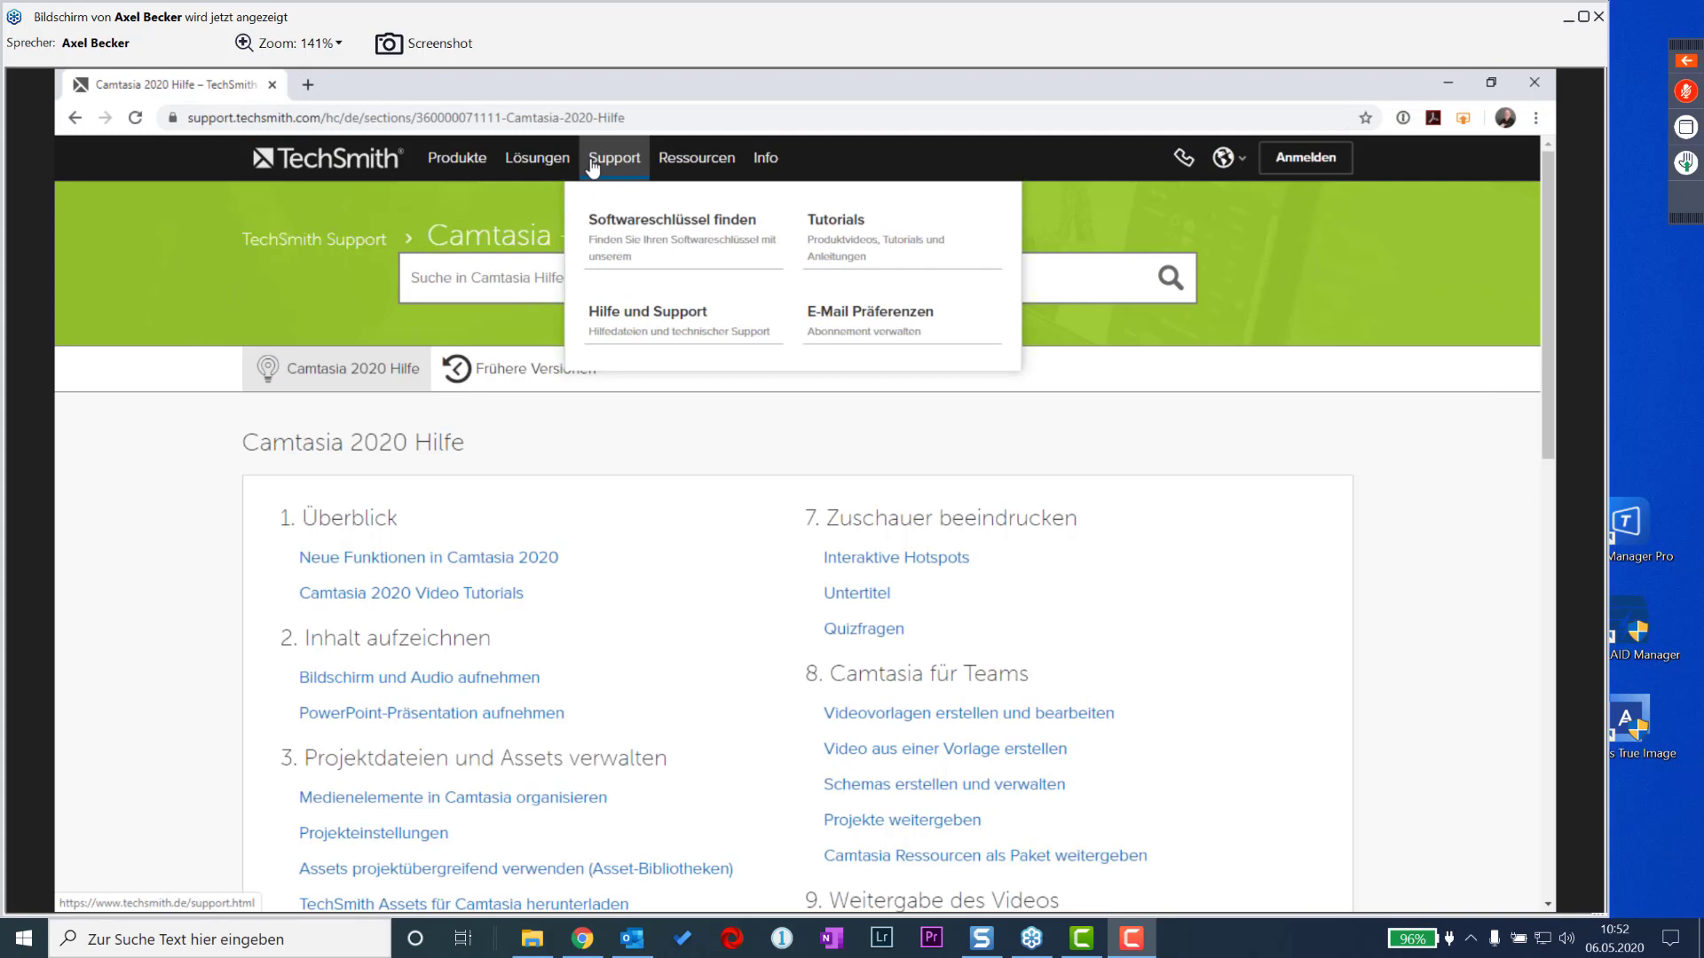
left_click(838, 235)
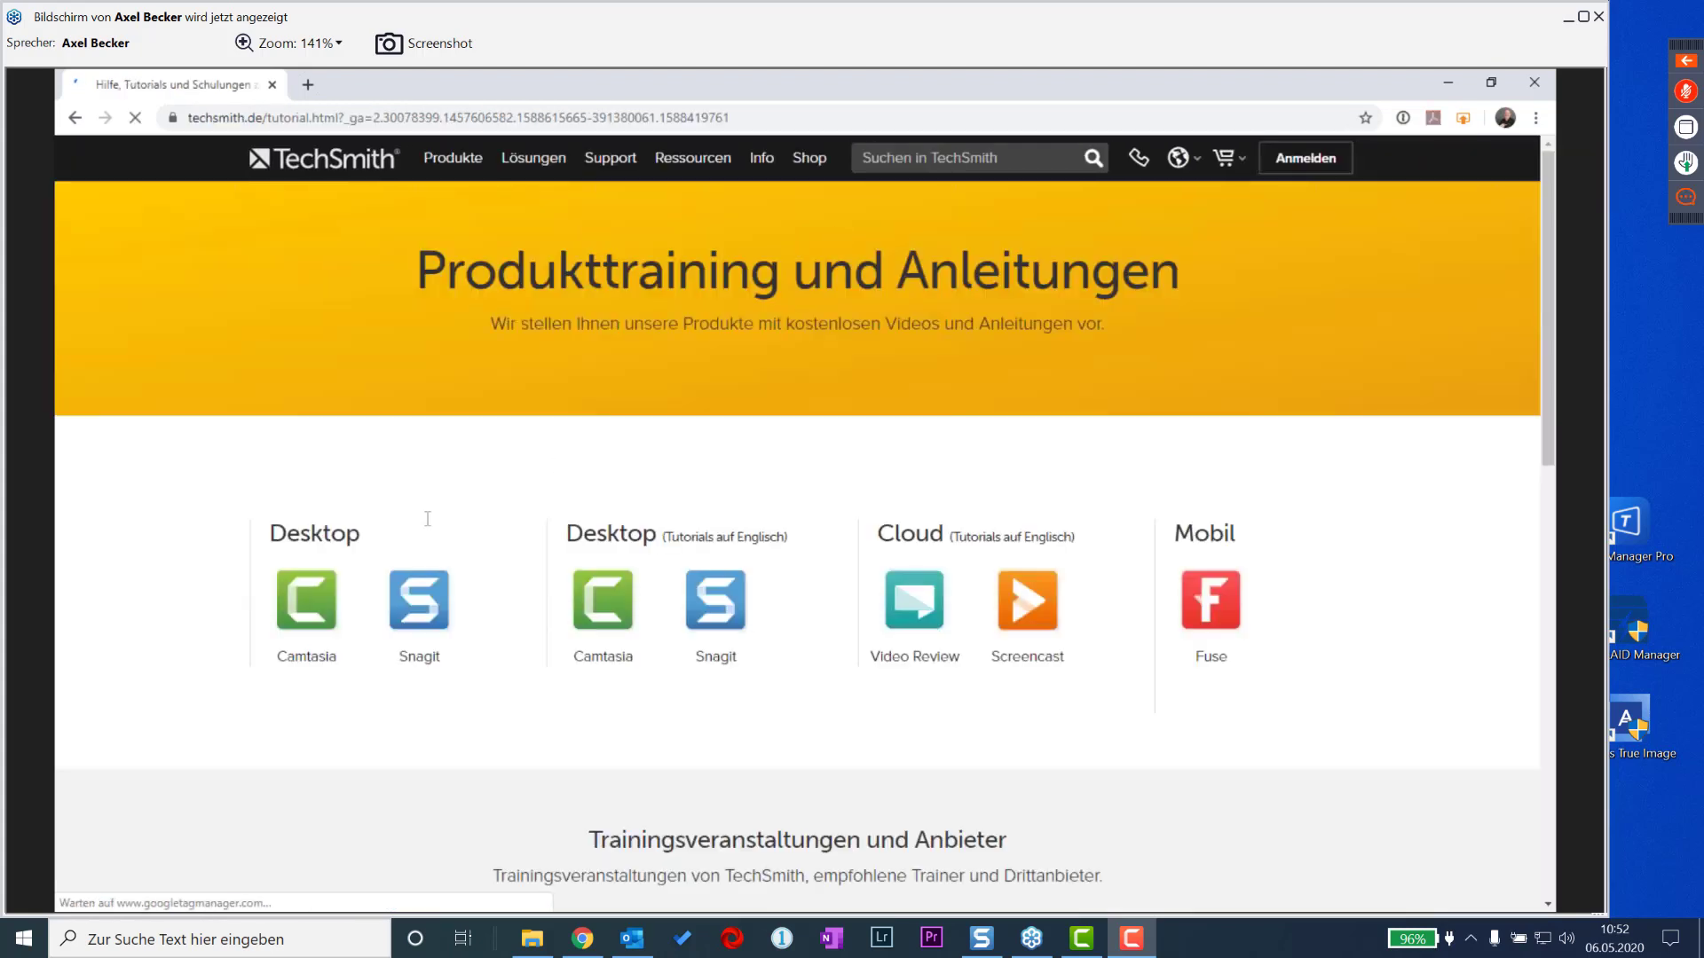
left_click(305, 610)
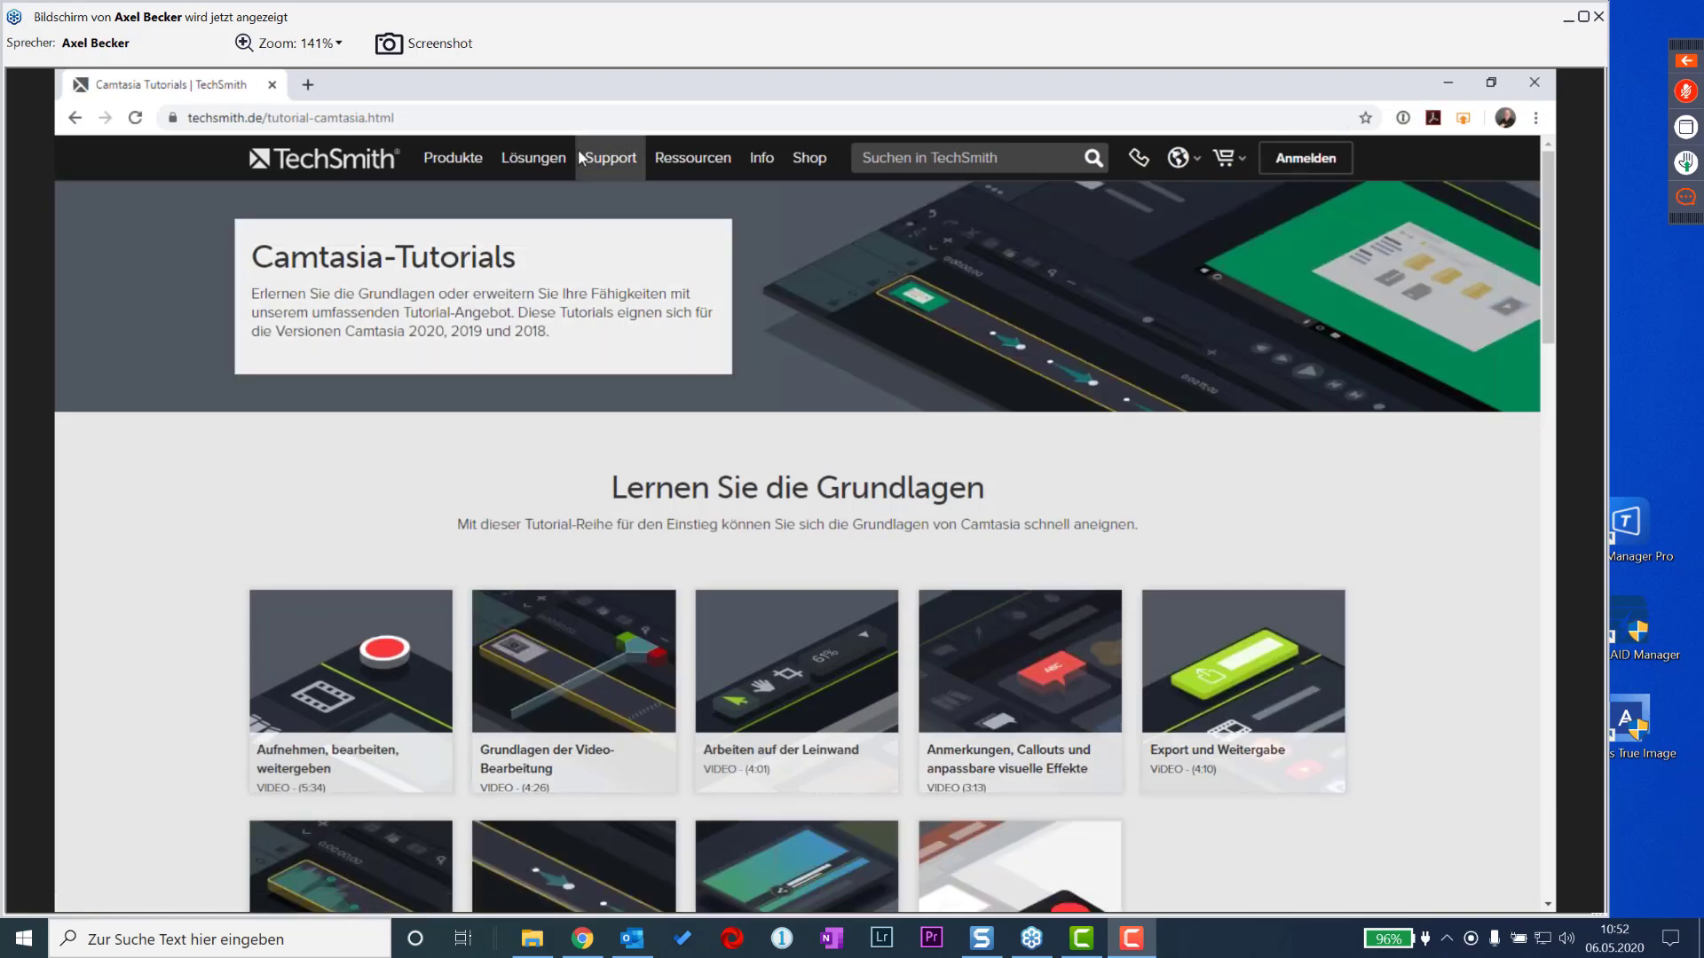
- Switch back to Camtasia and open its Videotutorials page from the help options in a maximized browser window
key("alt+Tab")
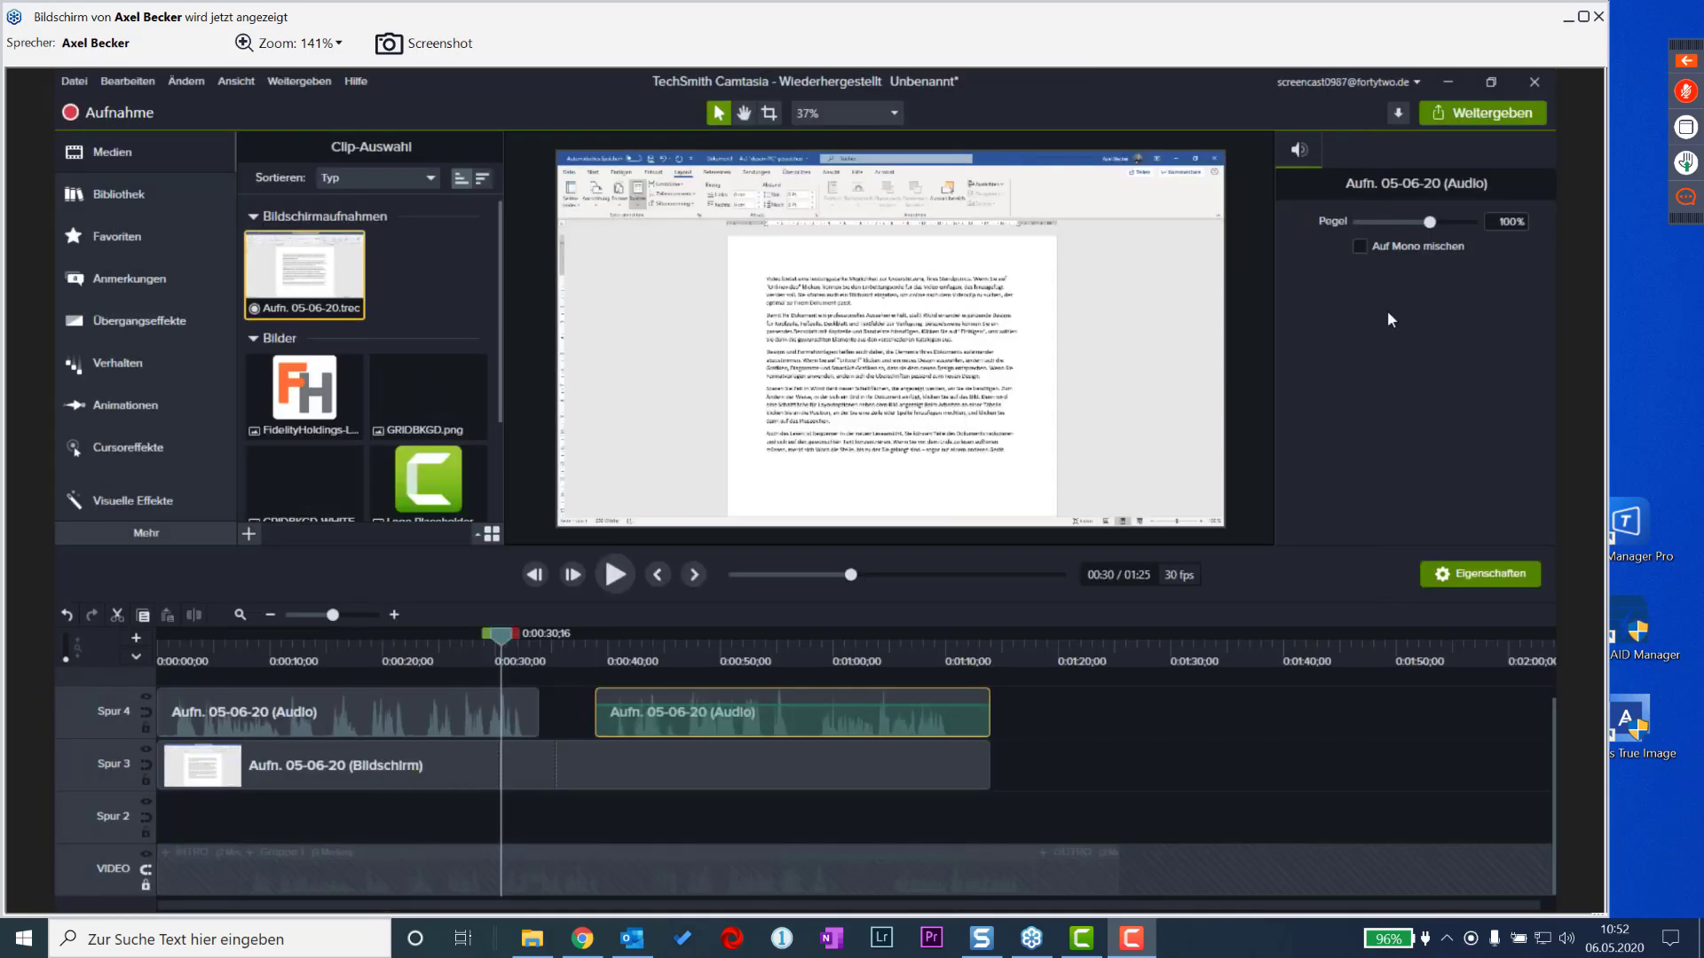
left_click(355, 81)
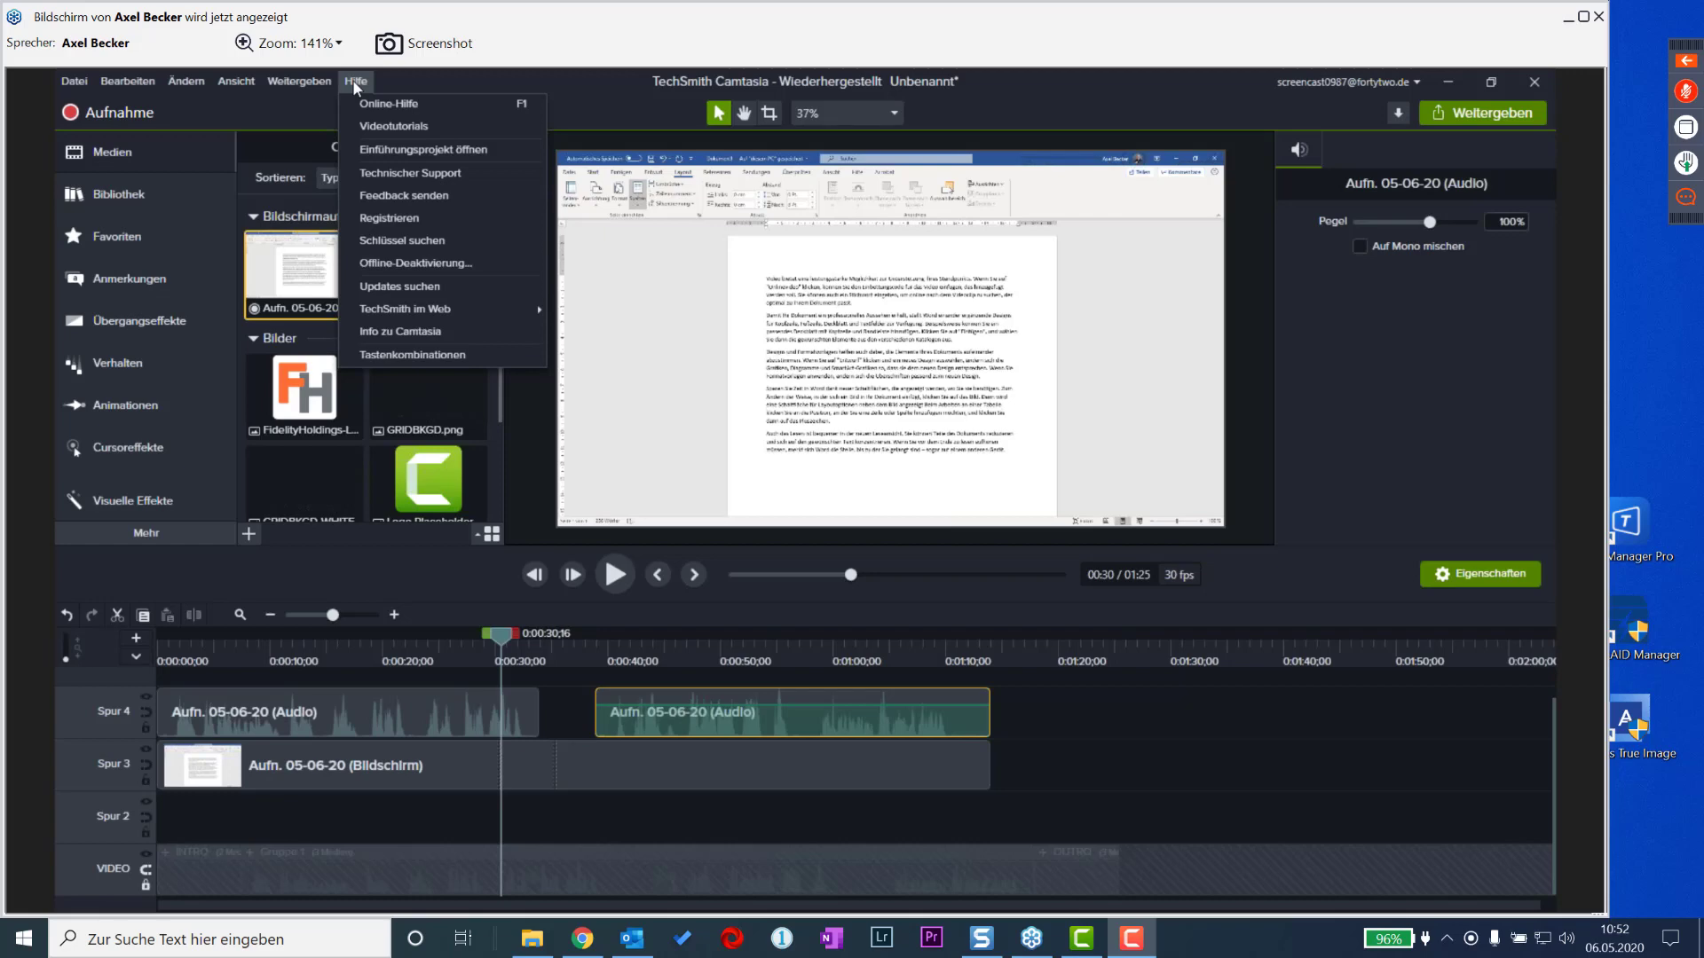
left_click(393, 129)
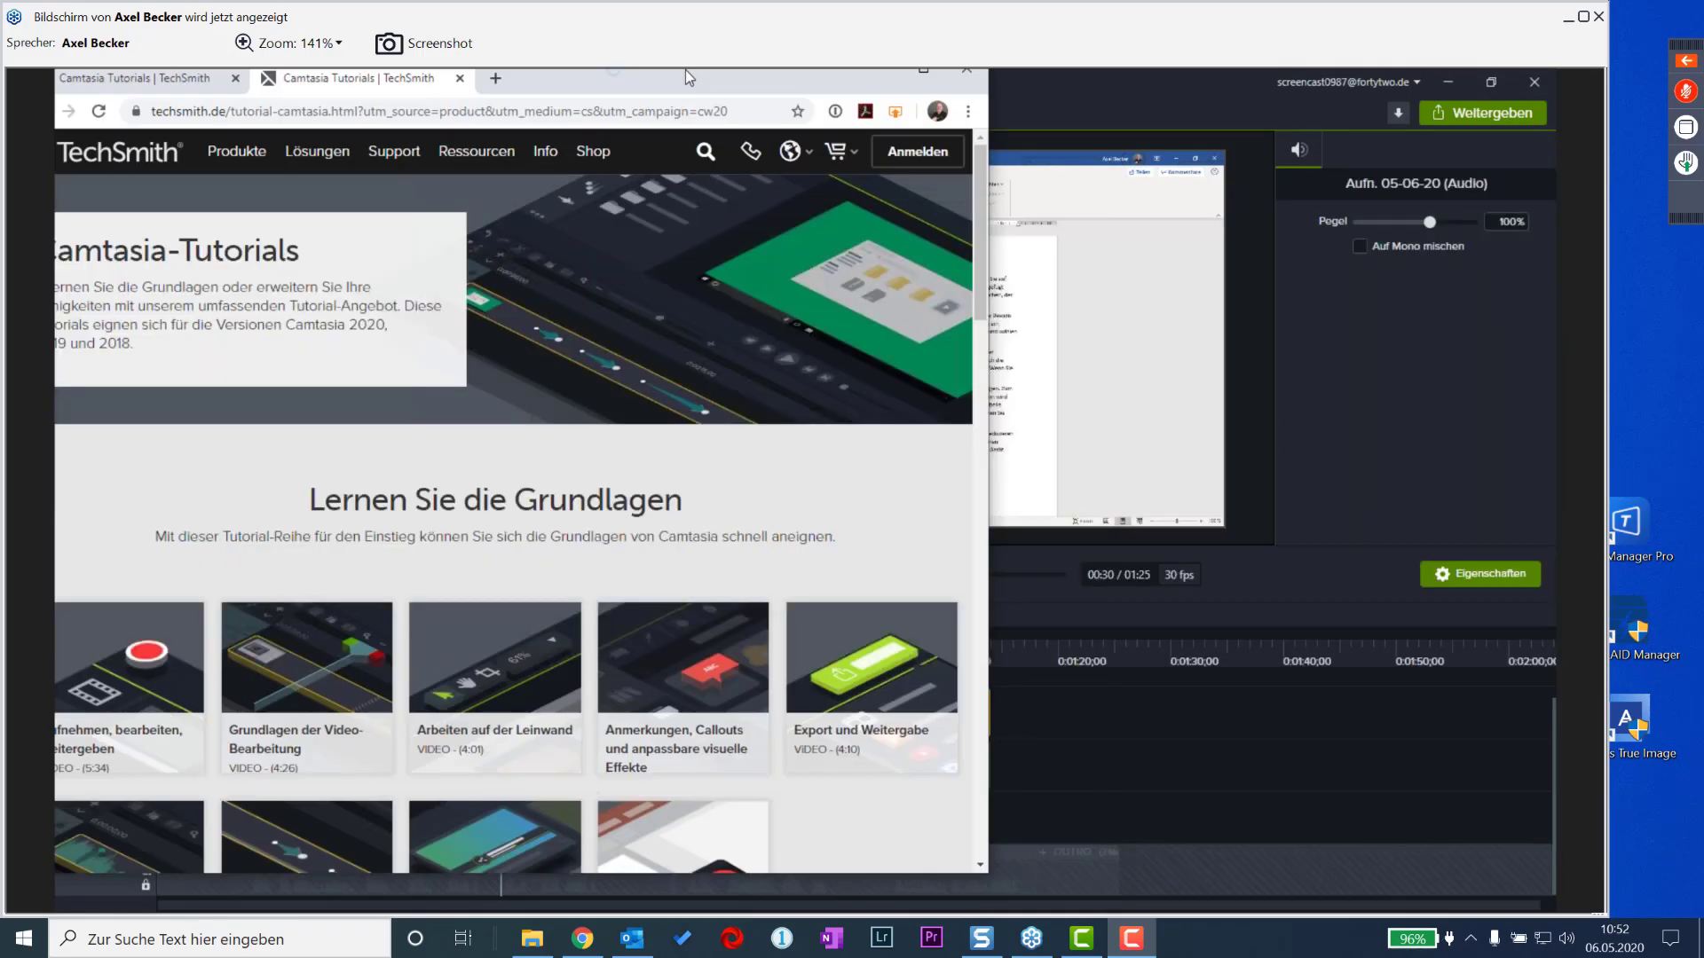
double_click(685, 69)
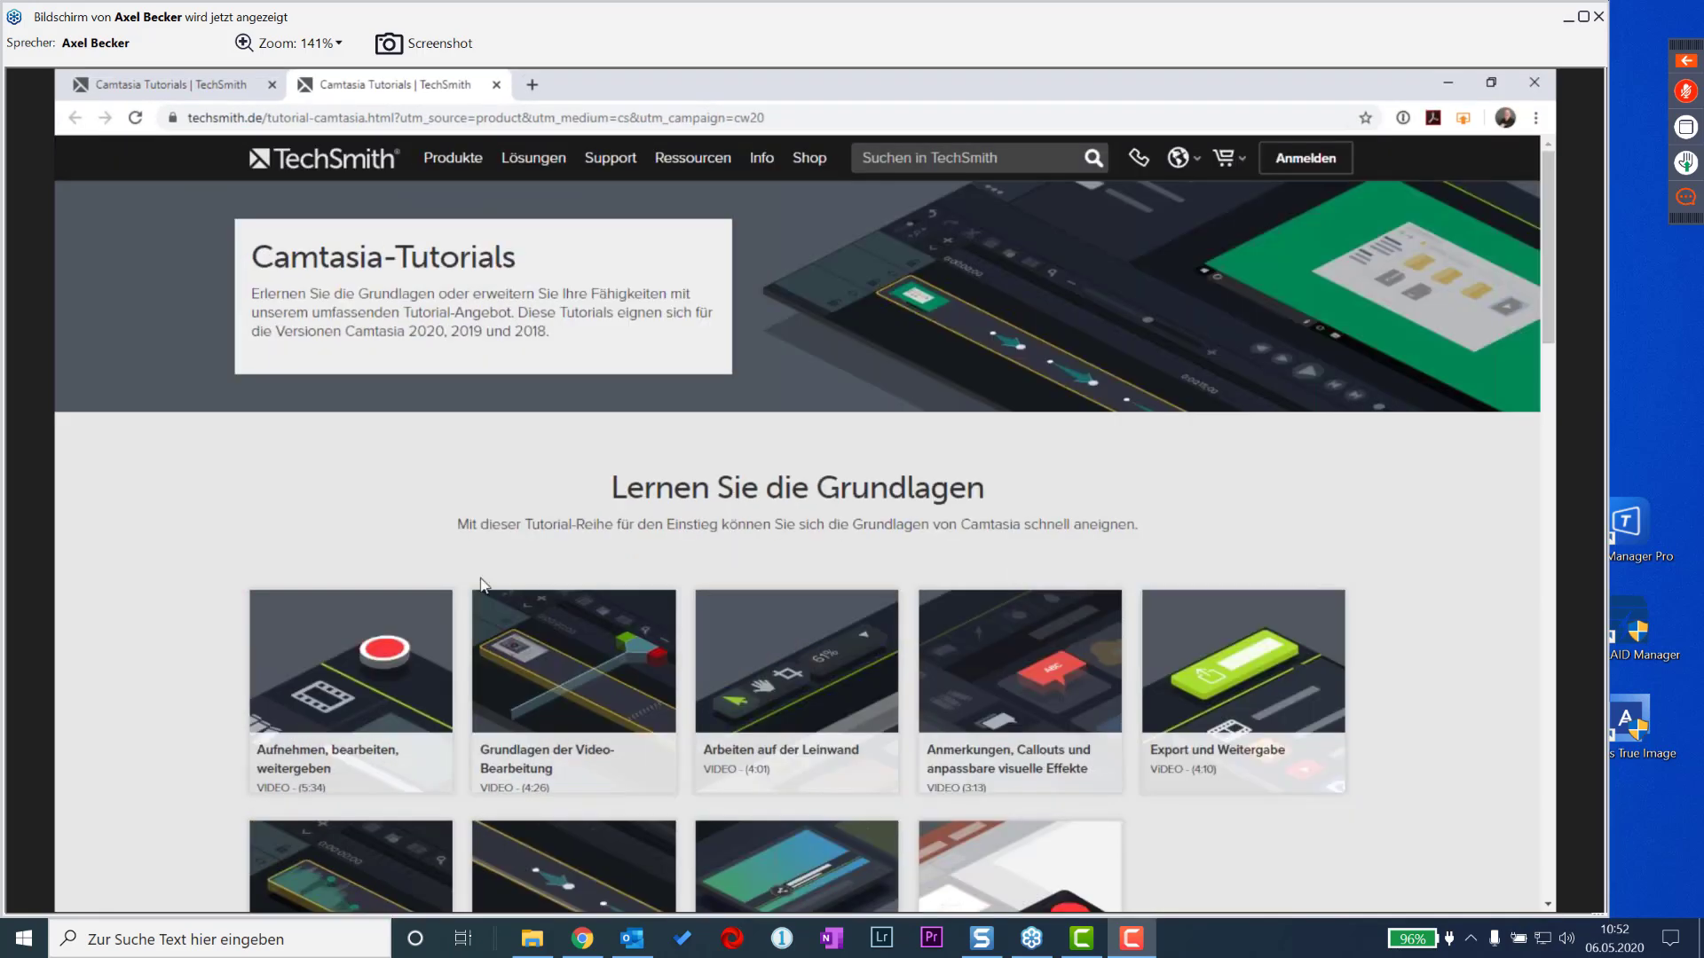
- Look through the tutorial list, open the Cursorausgleich tutorial under Werkzeuge und Effekte, and close its browser window
scroll(156, 668, "down", 3)
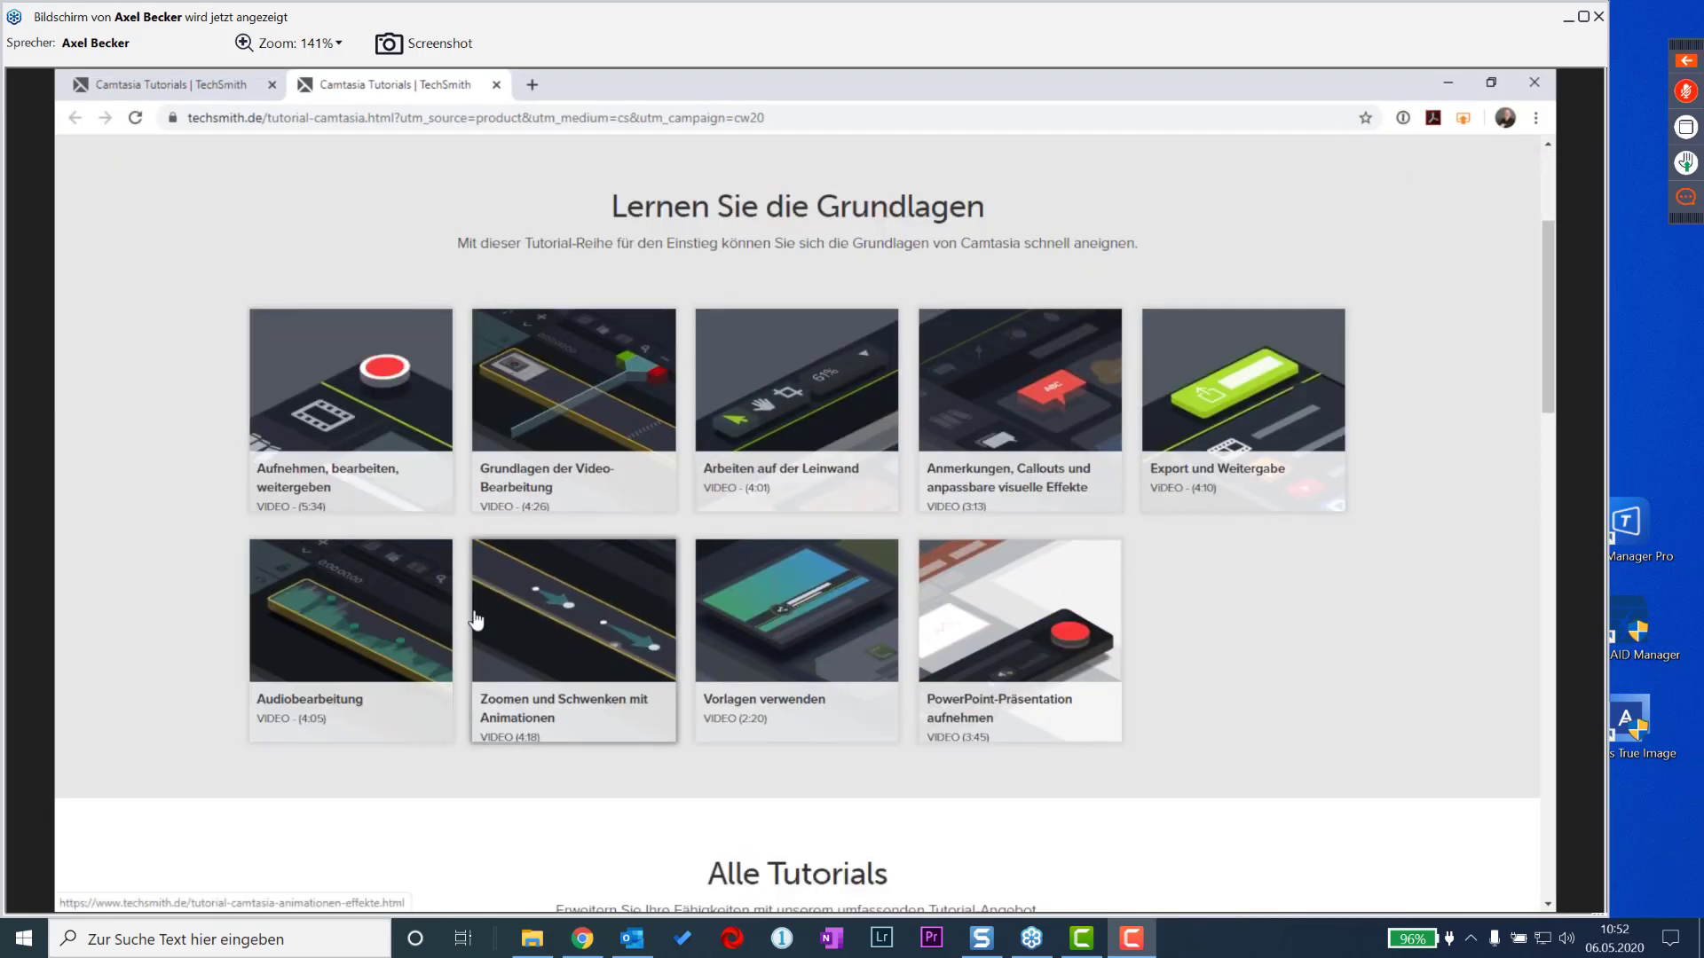
scroll(204, 661, "down", 8)
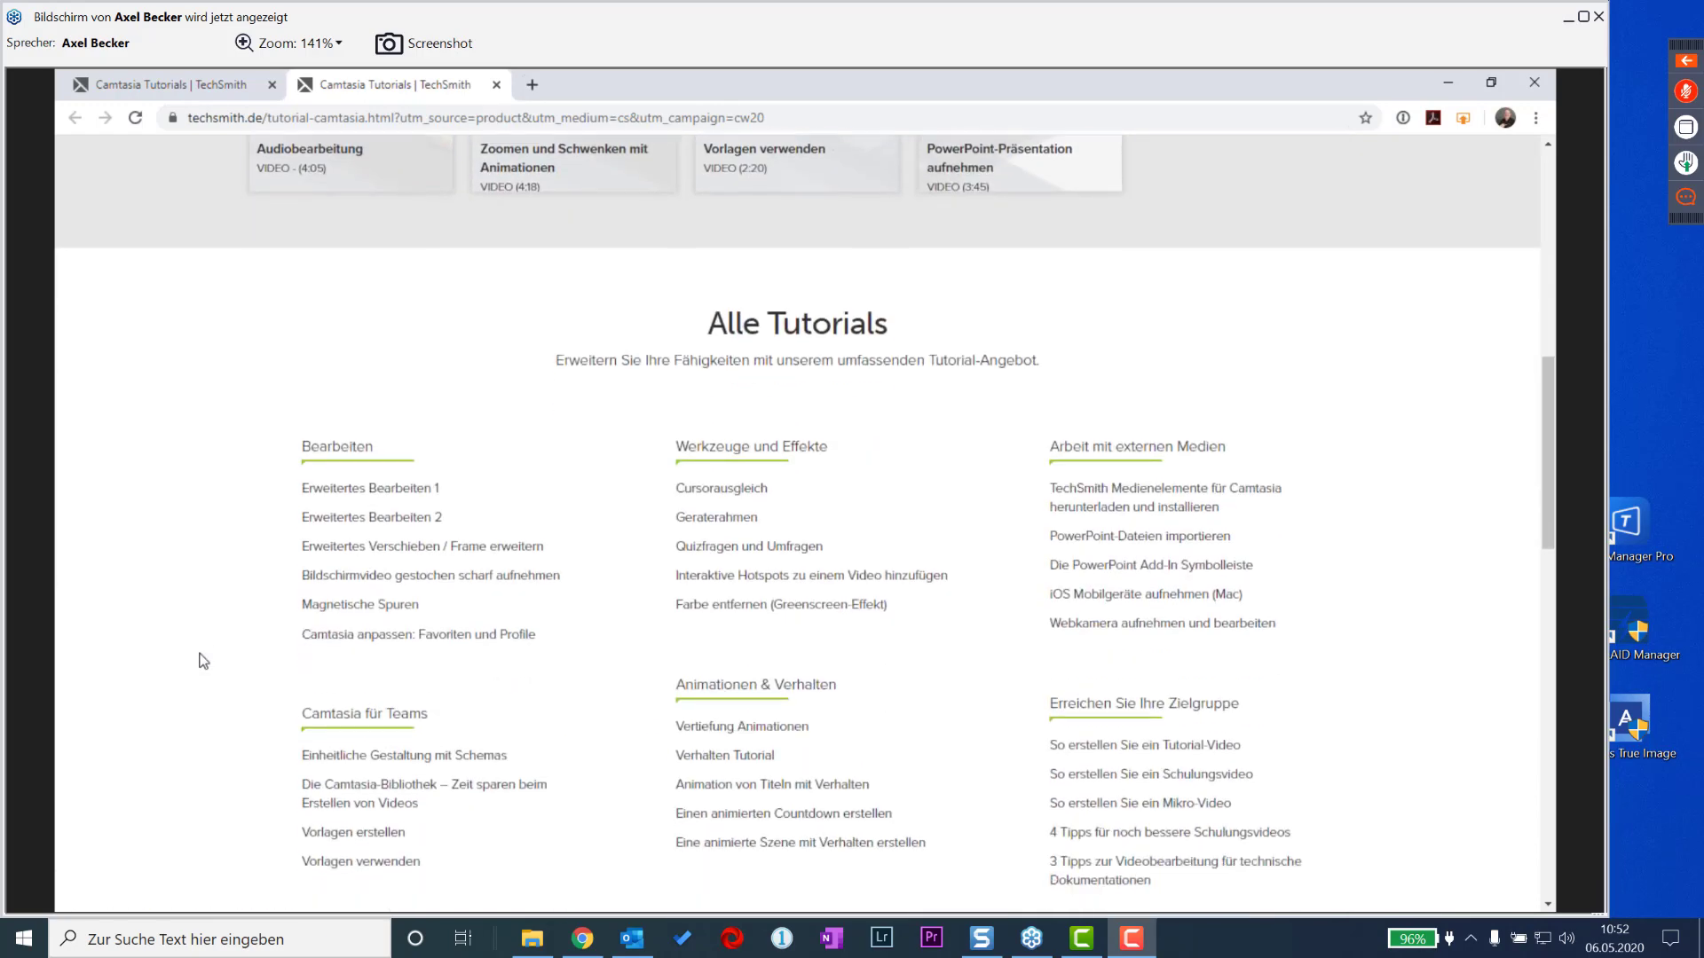
scroll(204, 661, "down", 1)
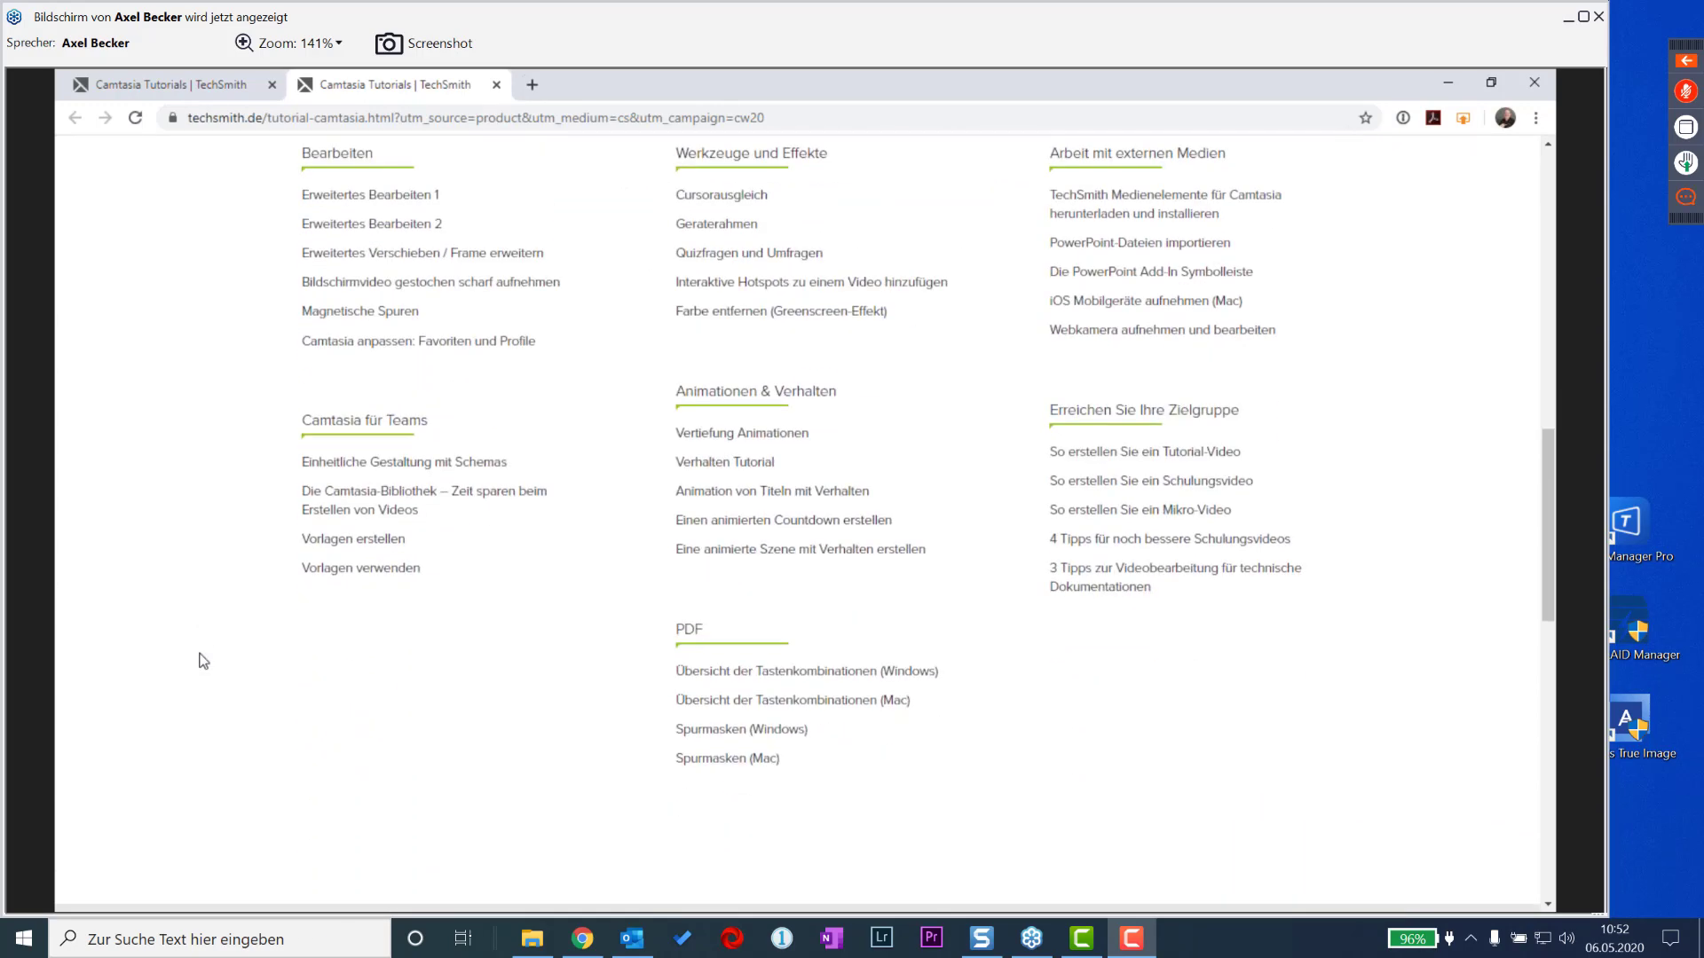
scroll(203, 661, "up", 1)
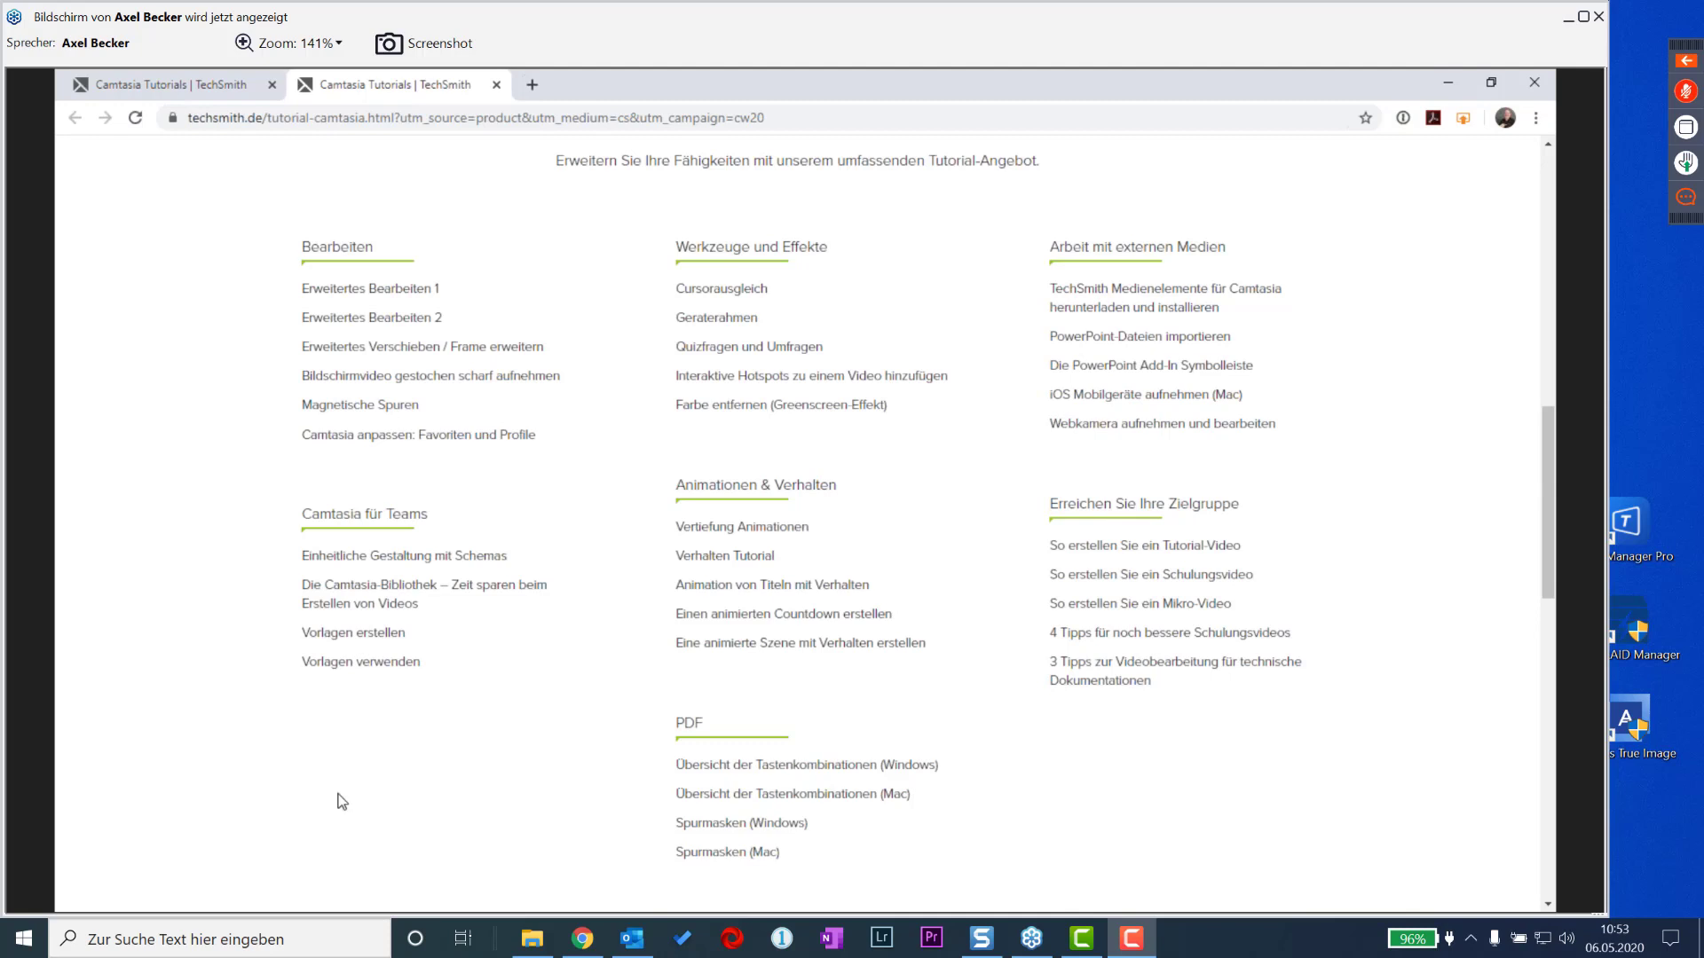
left_click(735, 295)
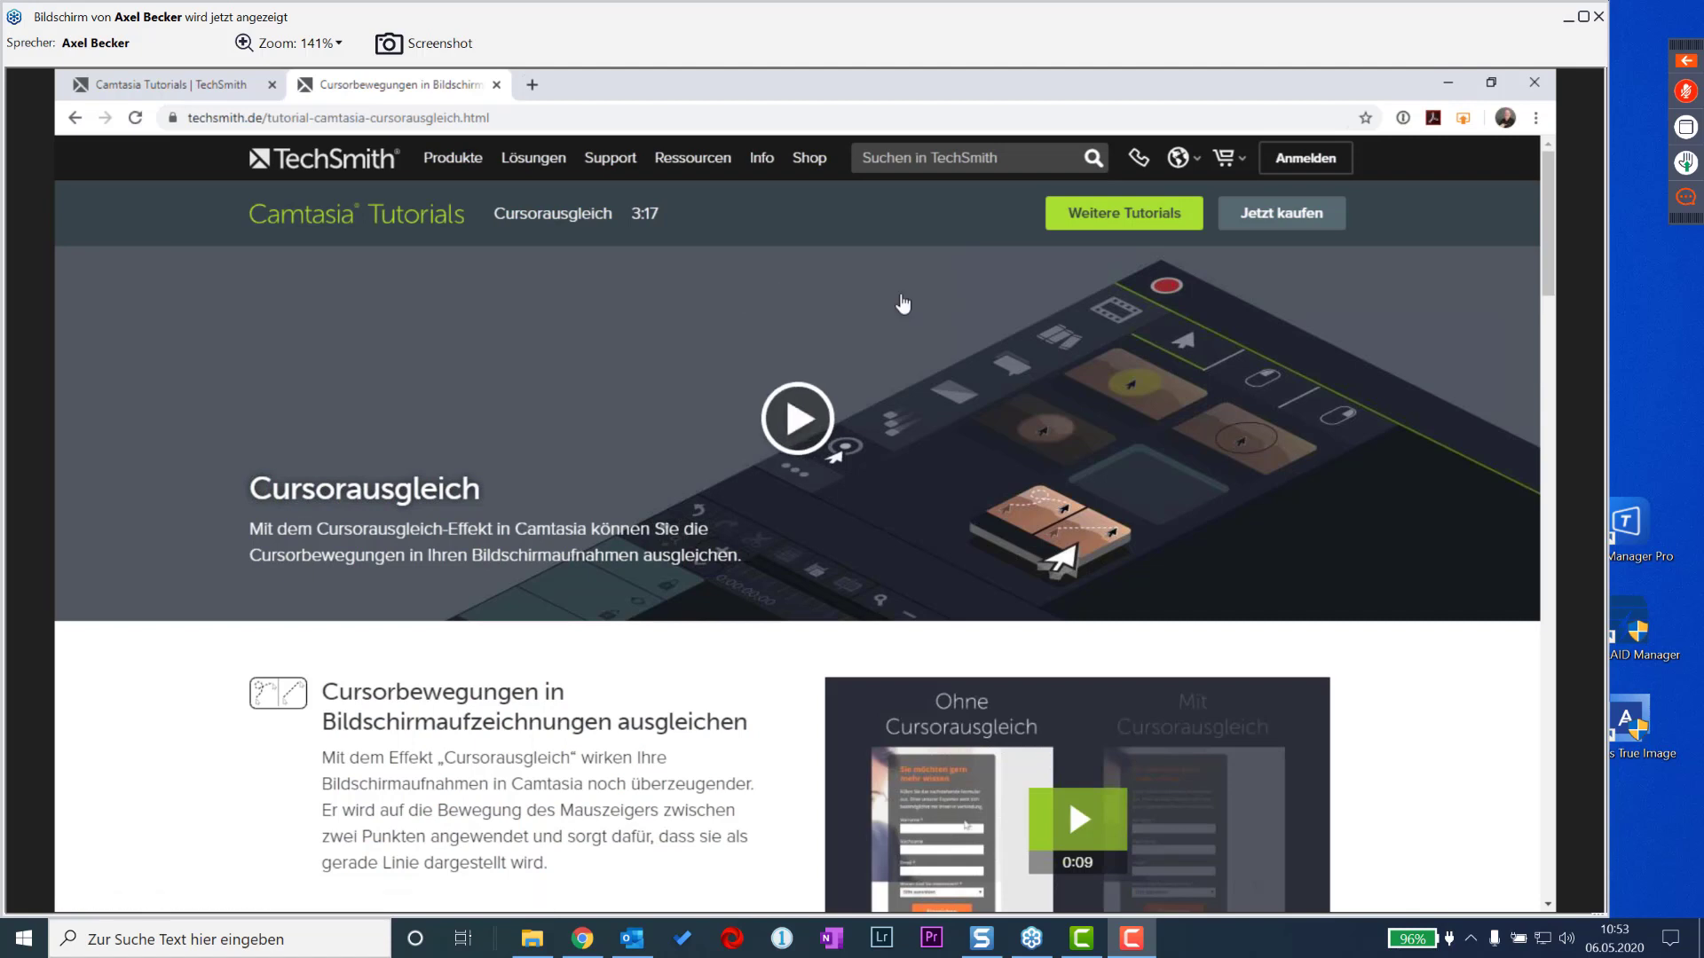
left_click(1544, 86)
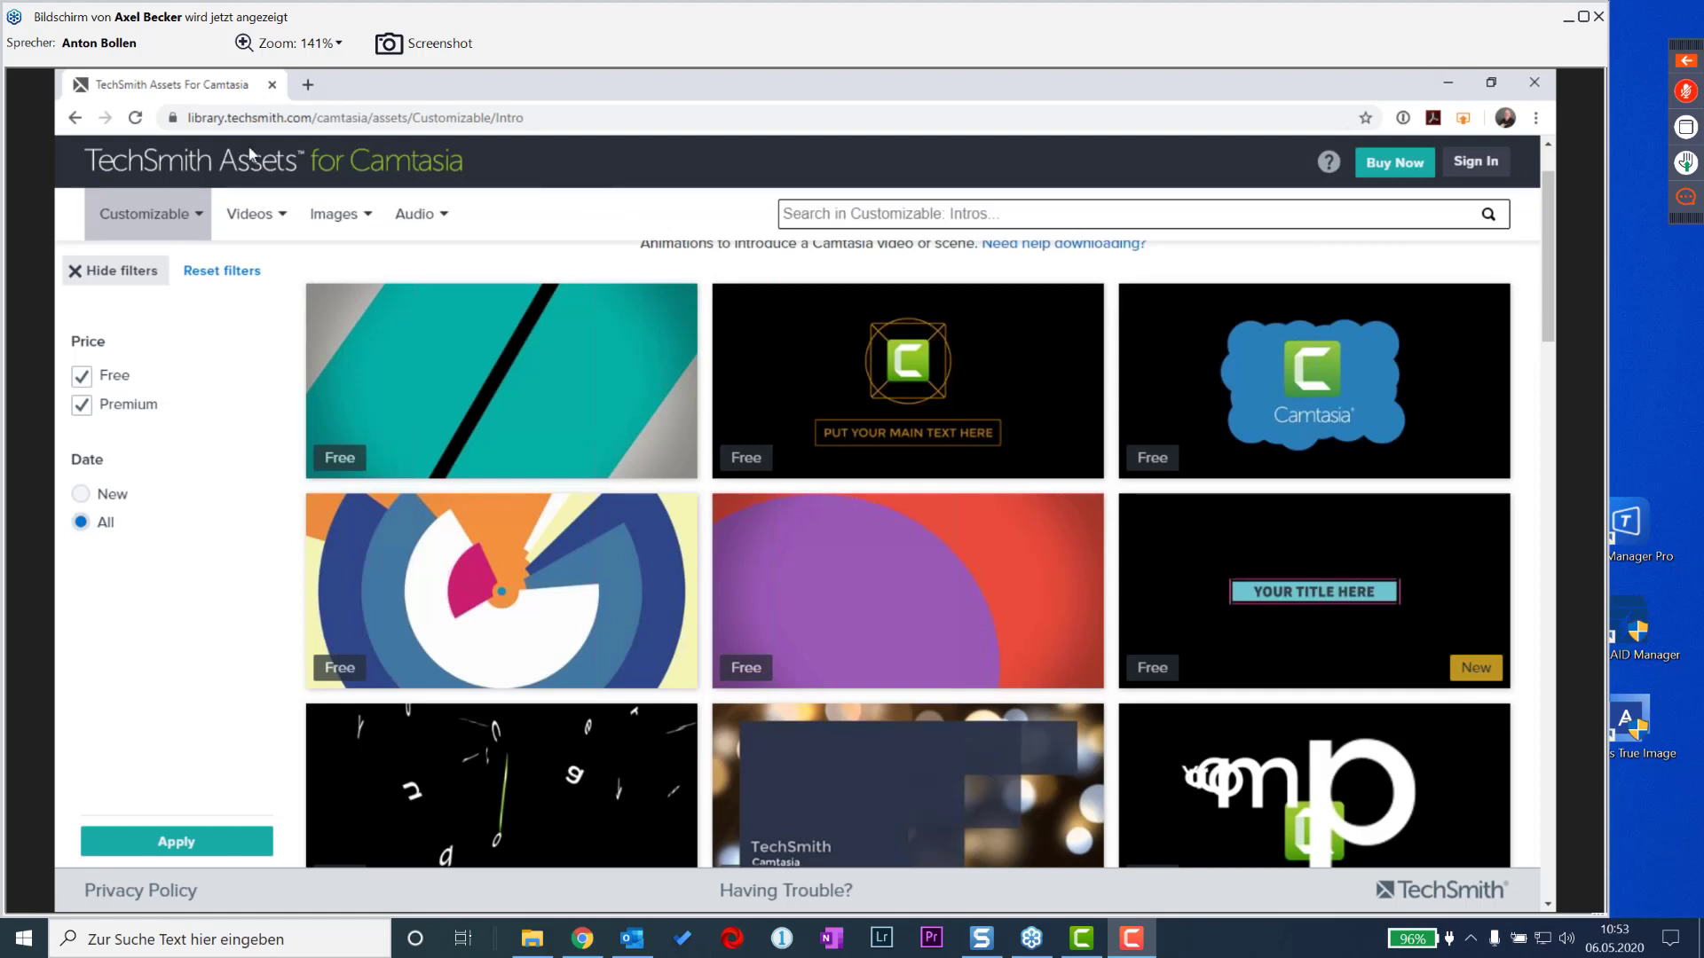
- Load techsmith.de/tutorial-camtasia.html in the browser and look through the Alle Tutorials section
left_click(288, 125)
type("techsmith.de/tutorial-camtasia.html")
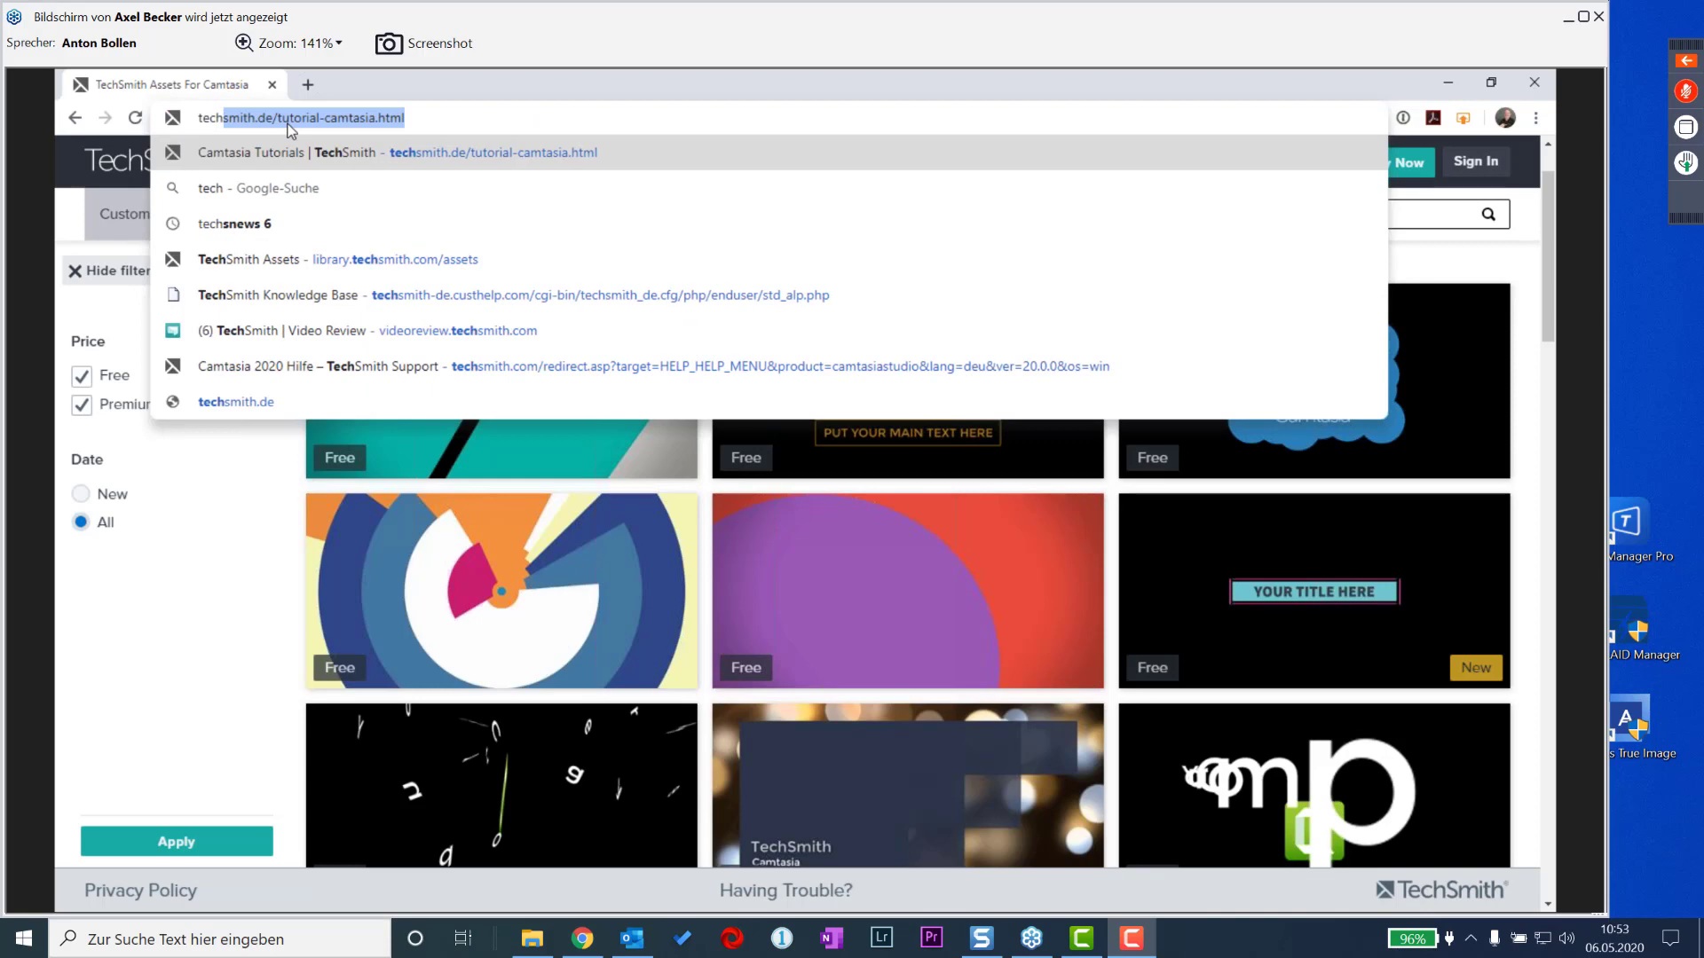
key("Return")
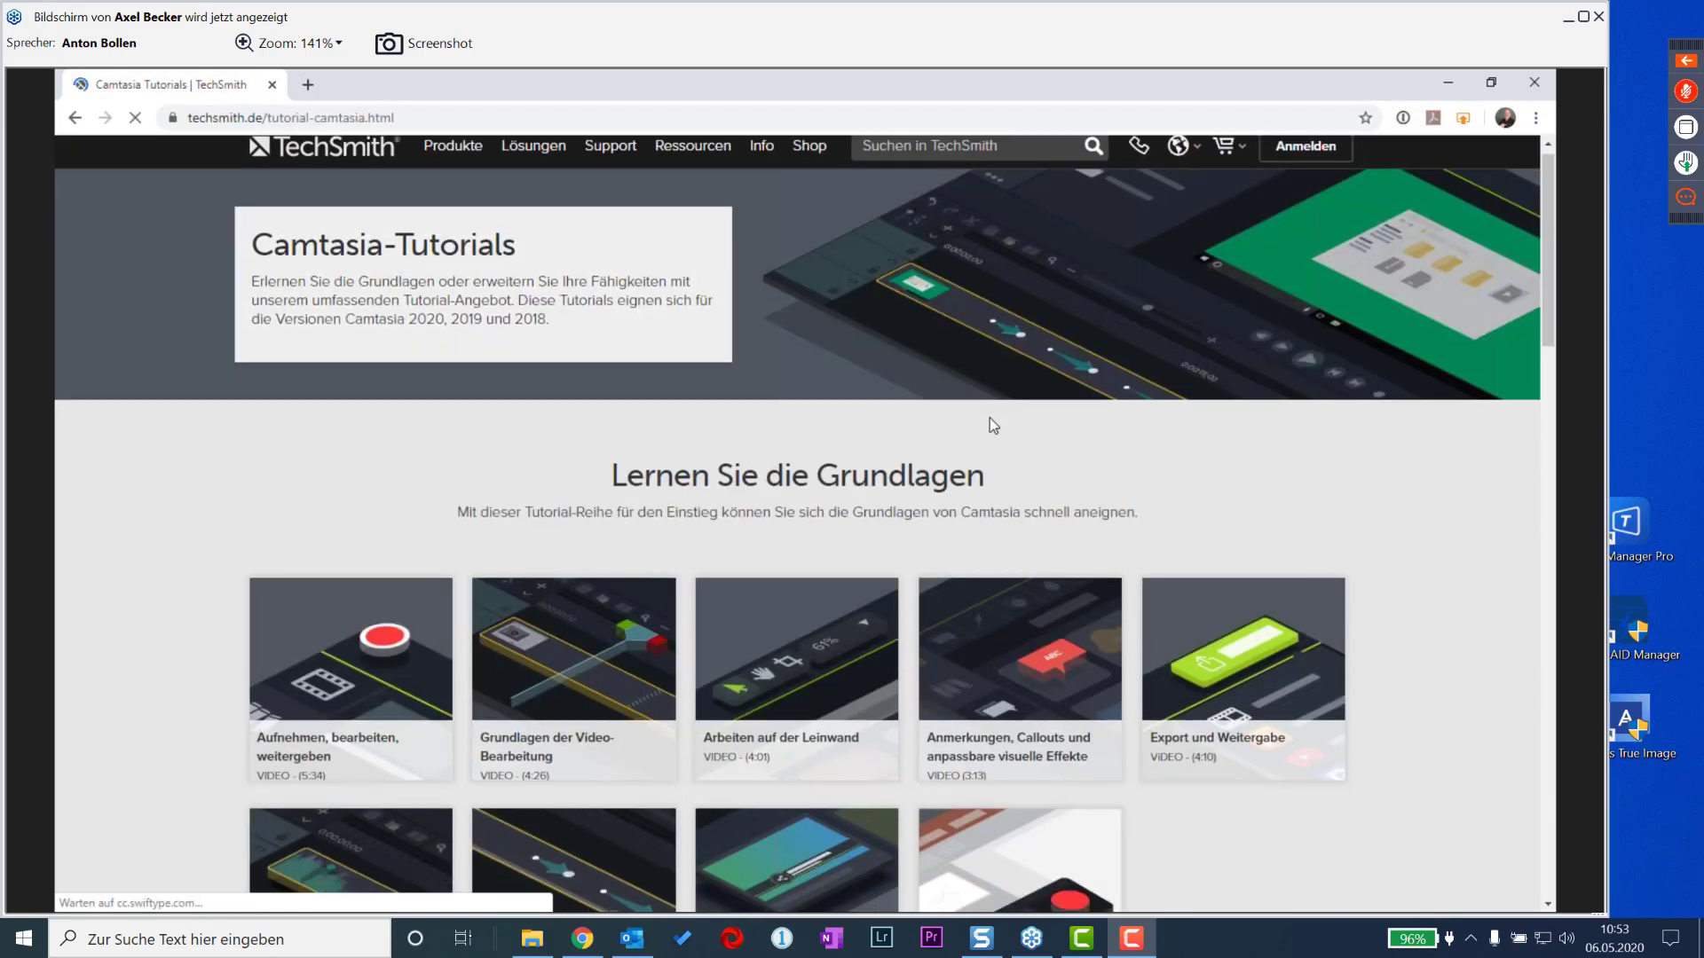
scroll(988, 422, "down", 6)
scroll(1029, 524, "down", 4)
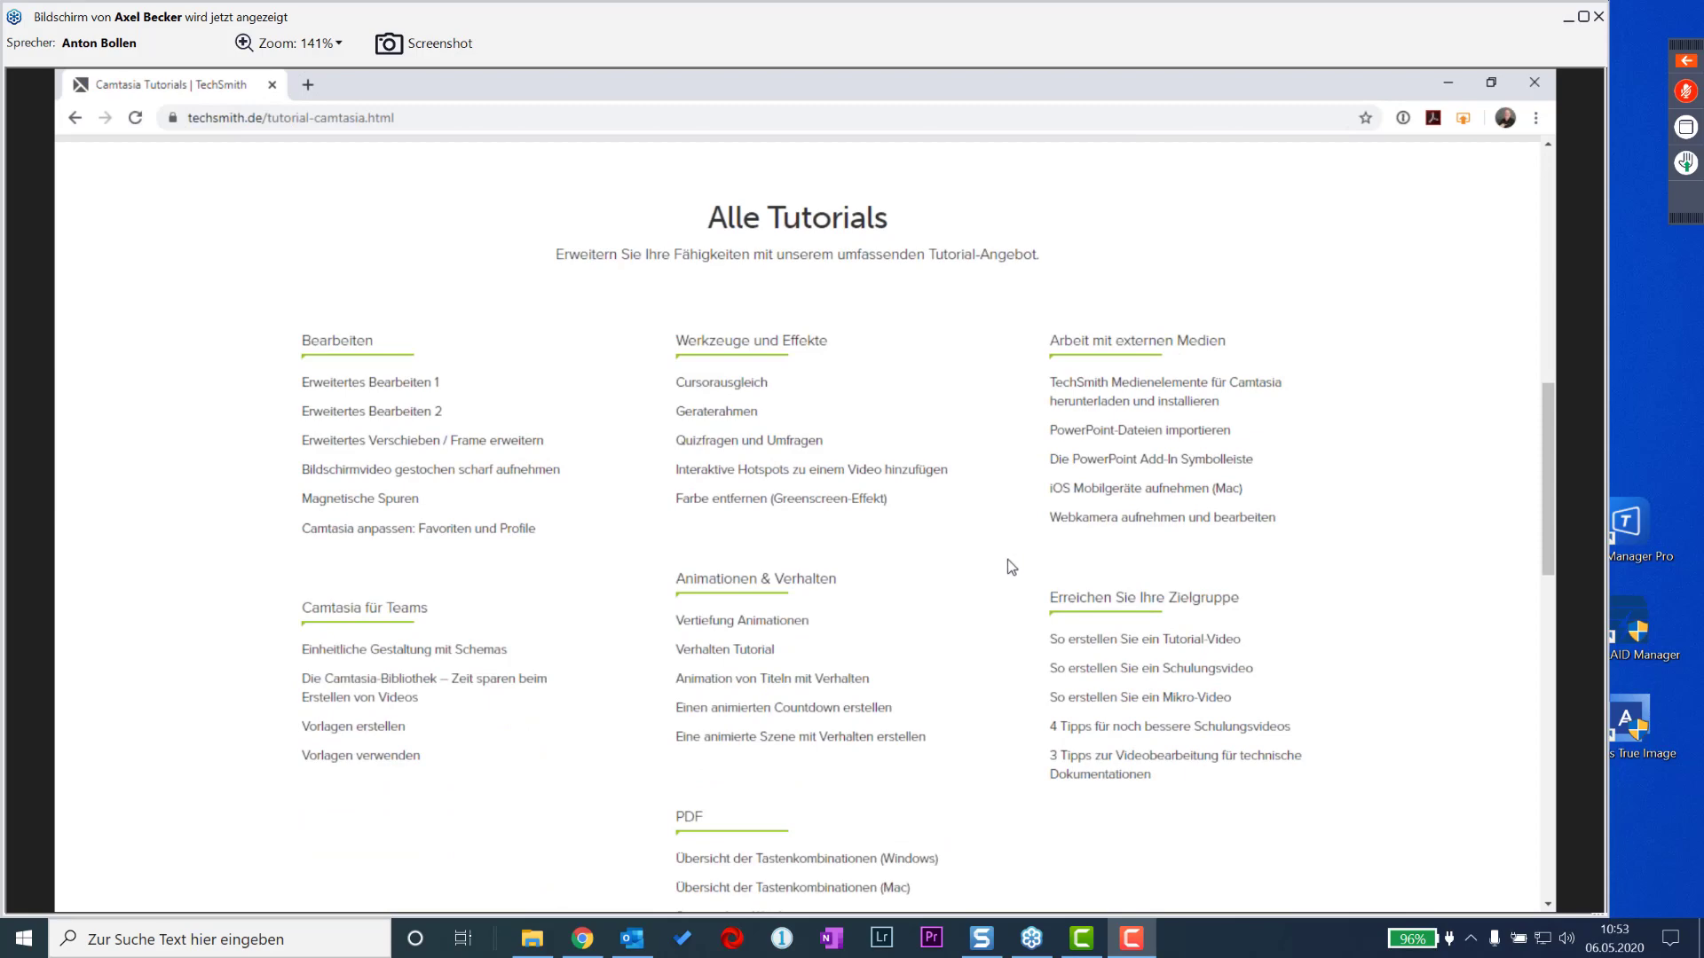
- Look over the basics and Alle Tutorials sections of the Camtasia-Tutorials page, and return to Camtasia
scroll(1007, 559, "up", 10)
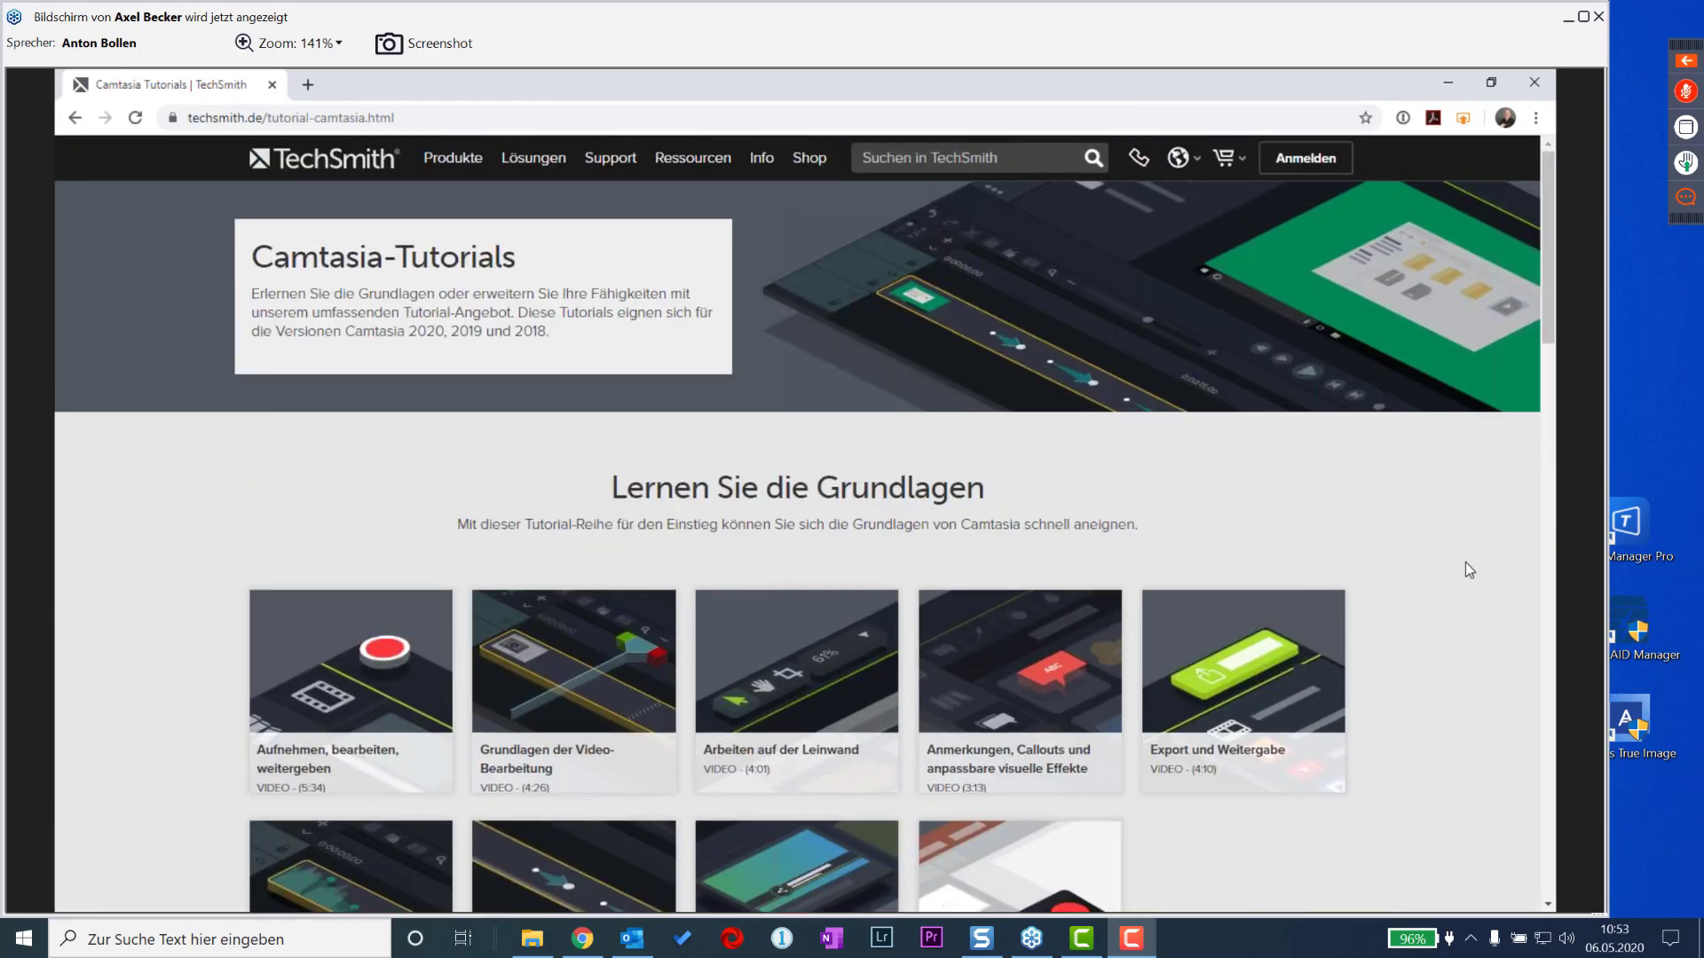
left_click_drag(1546, 338, 1532, 588)
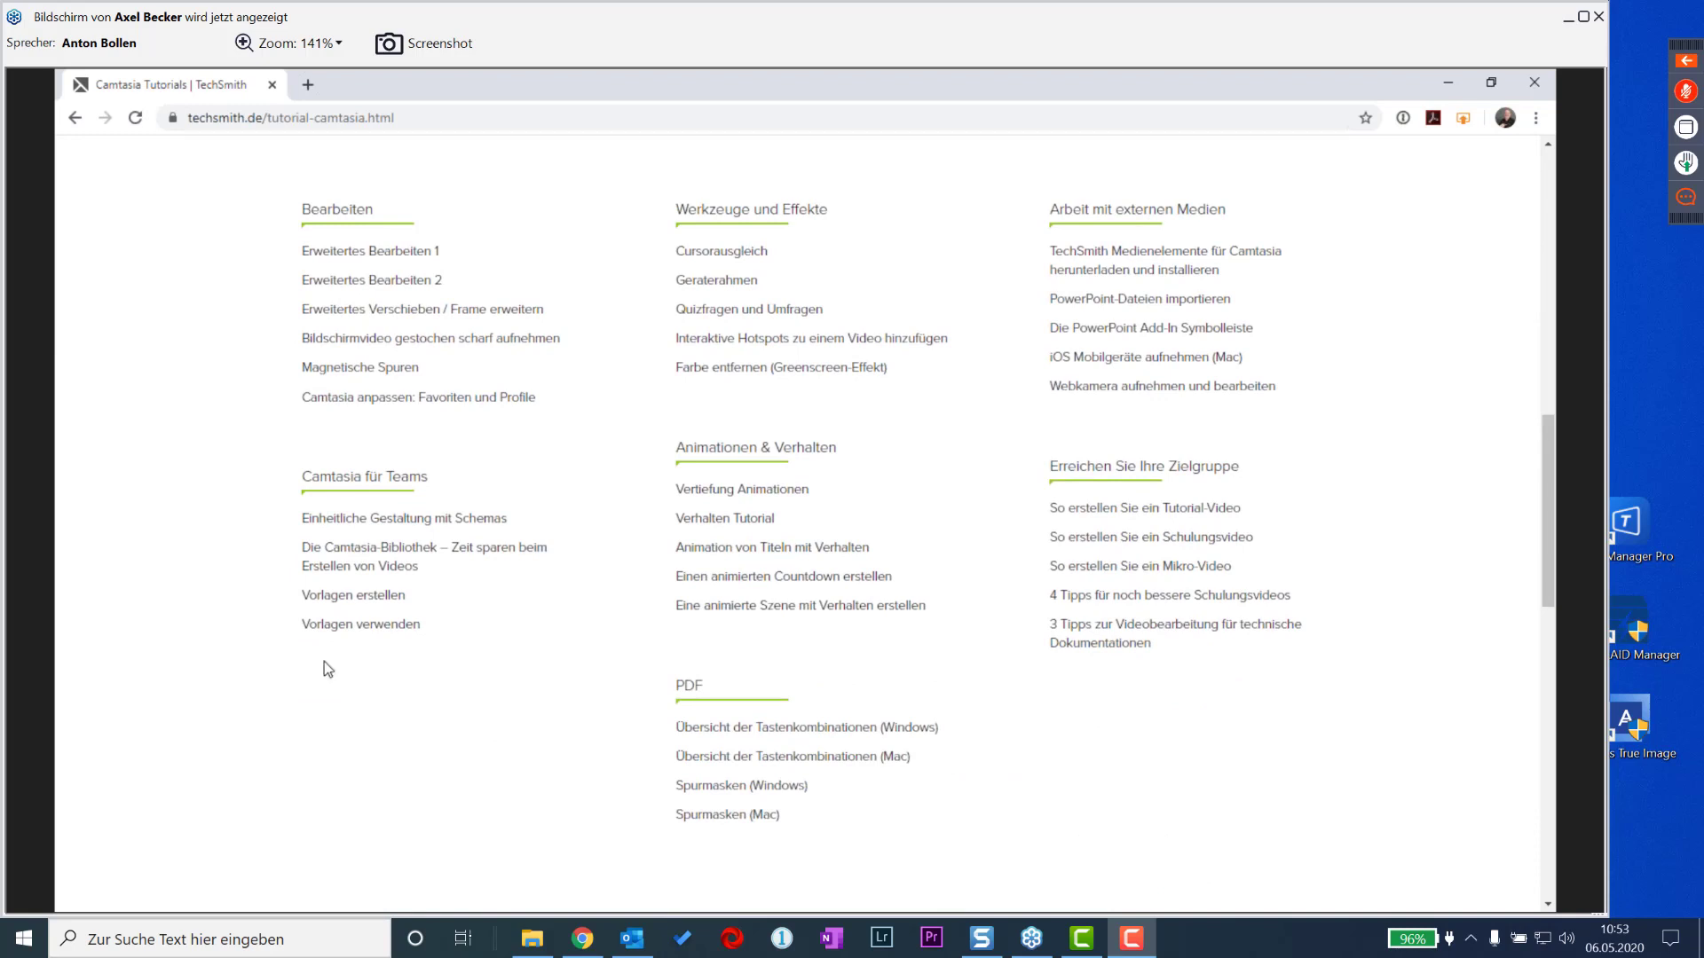
left_click(335, 513)
left_click(1447, 83)
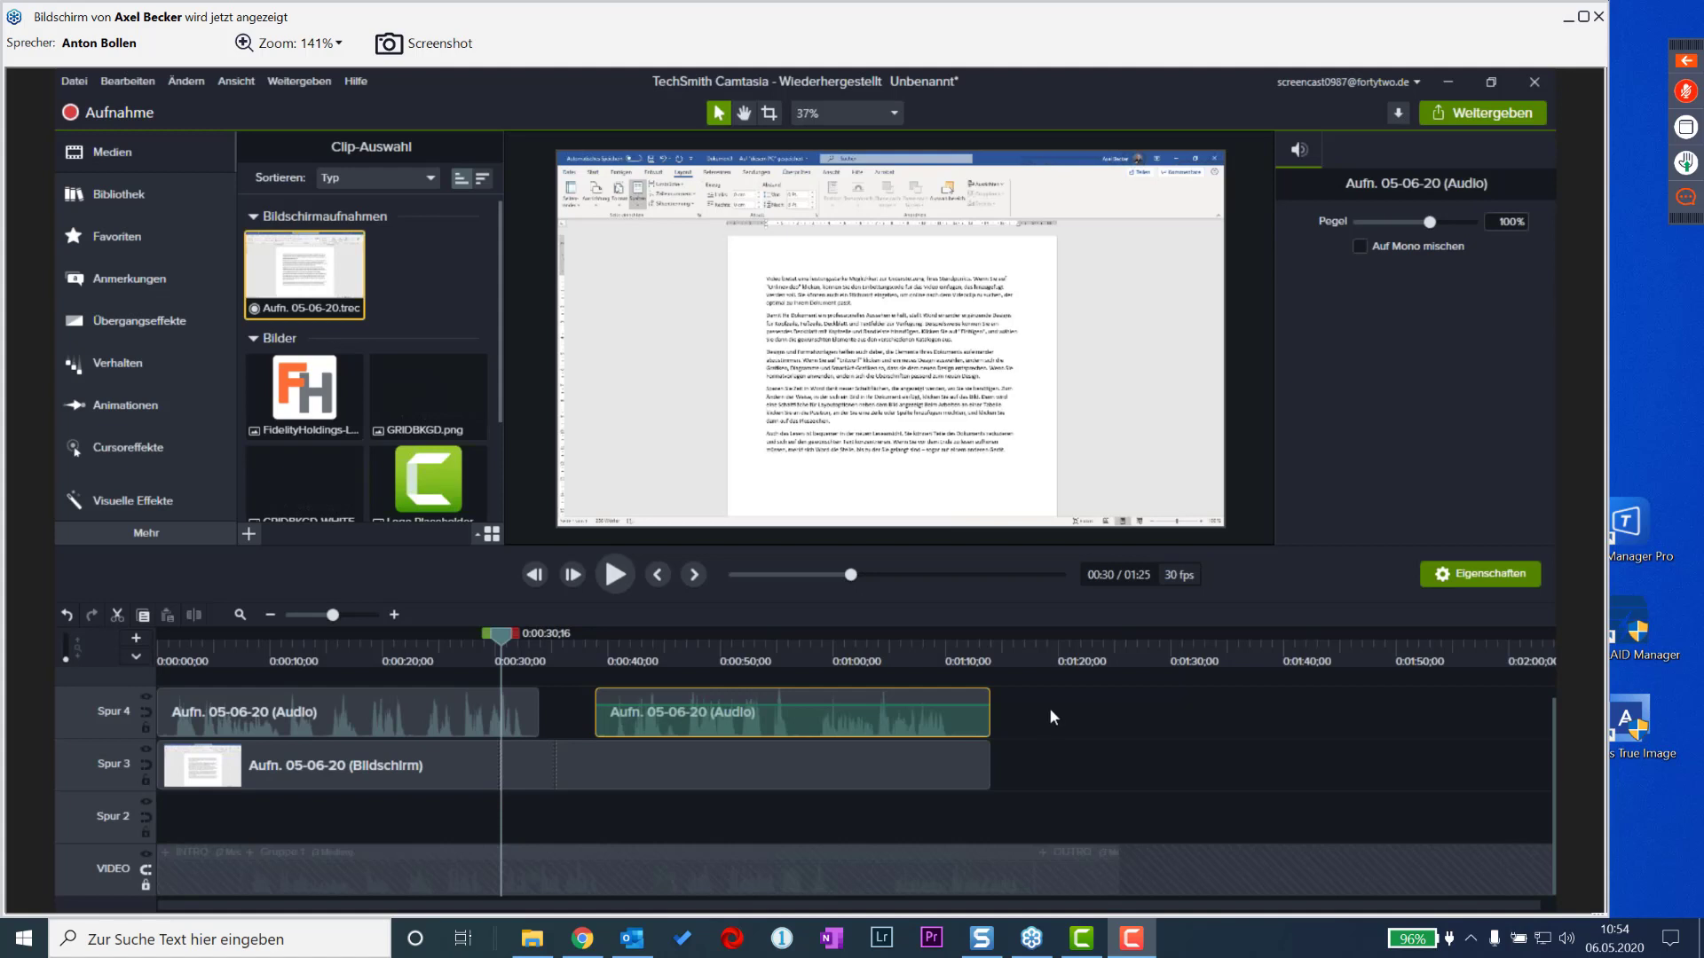
- Delete the Aufn. 05-06-20 clips on Spur 3 and Spur 4 and remove all empty tracks
left_click(1011, 722)
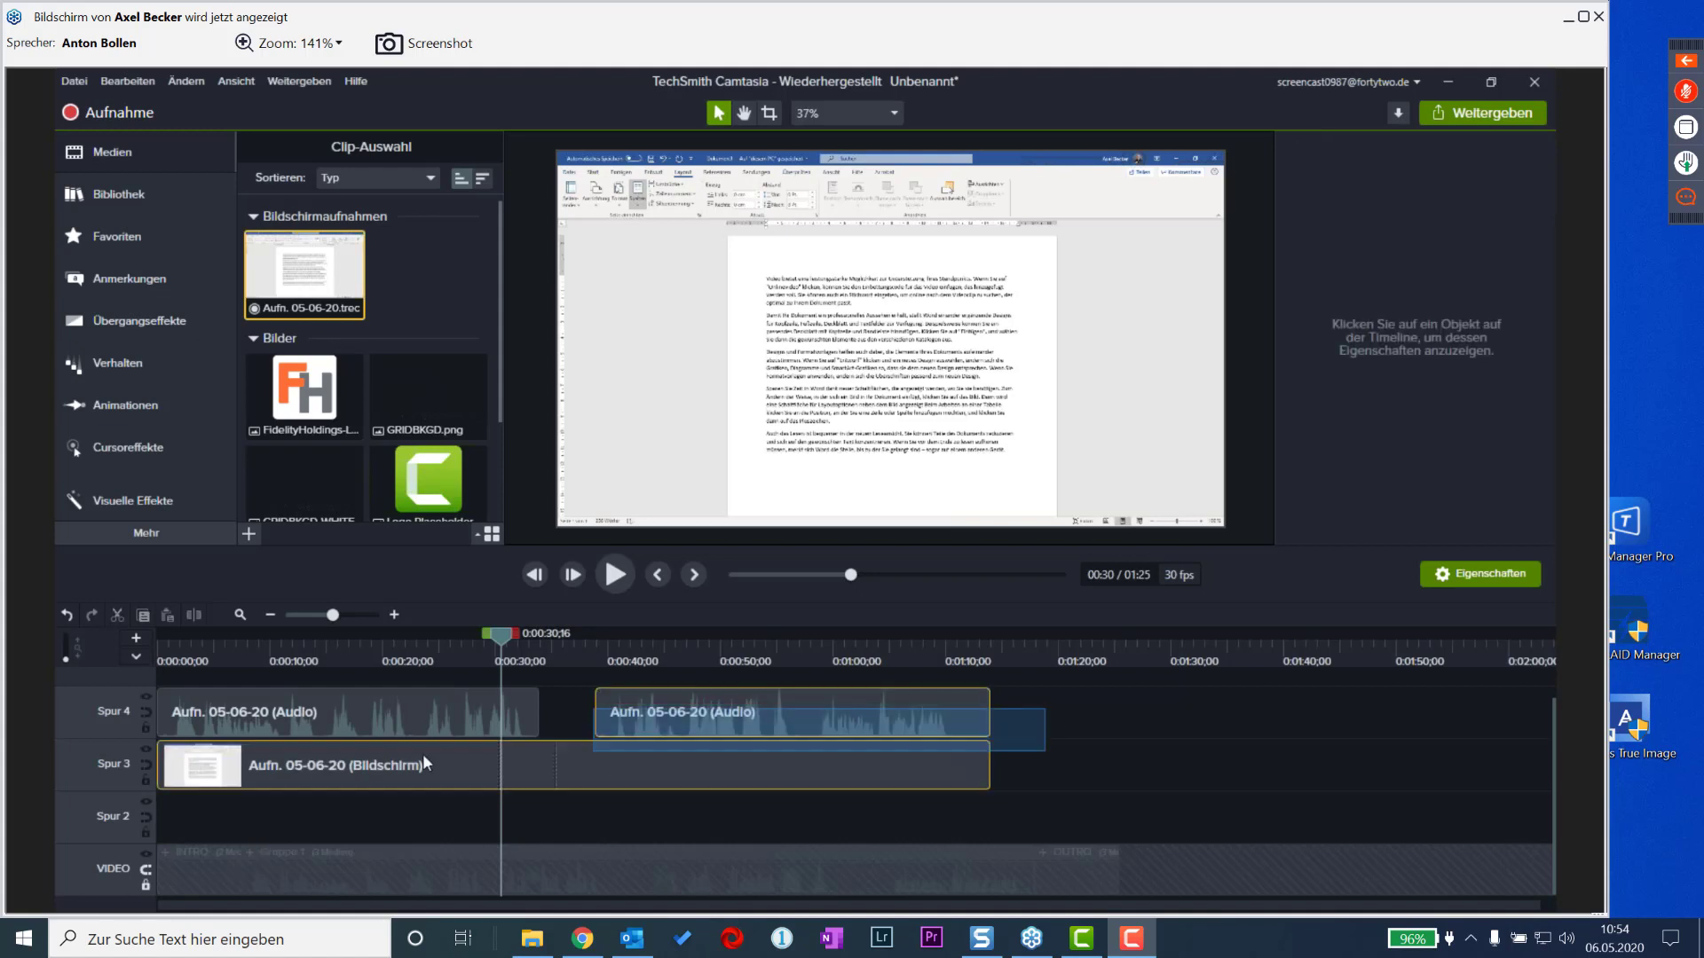
left_click(371, 754)
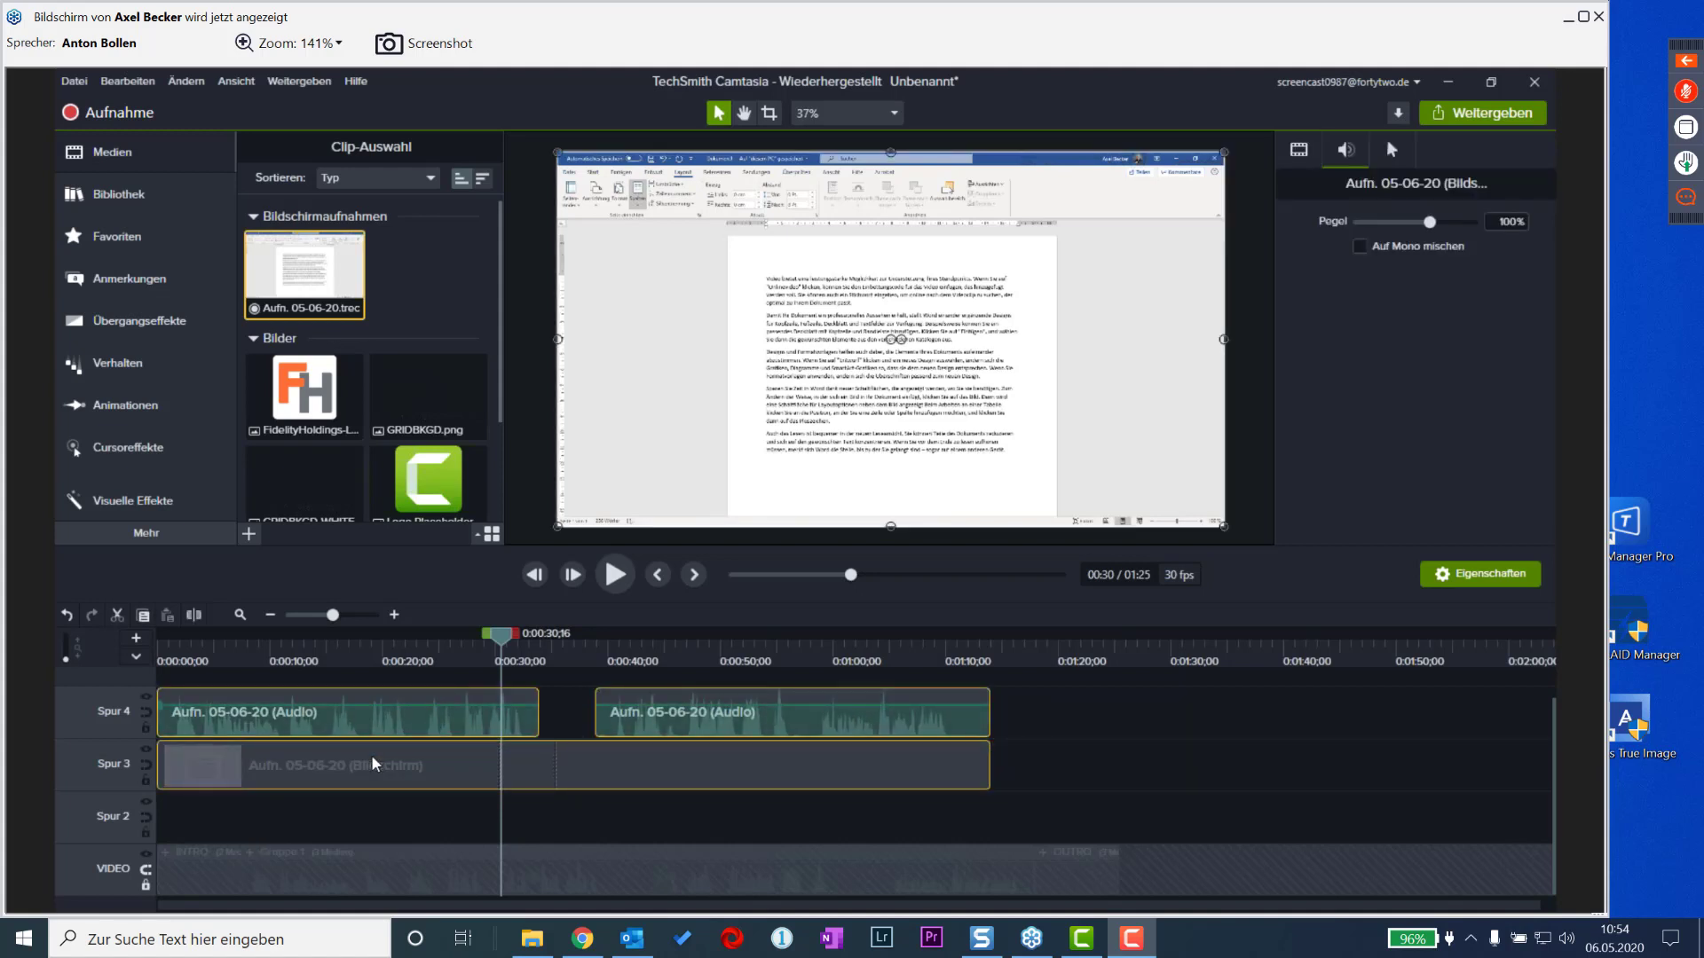
key("Delete")
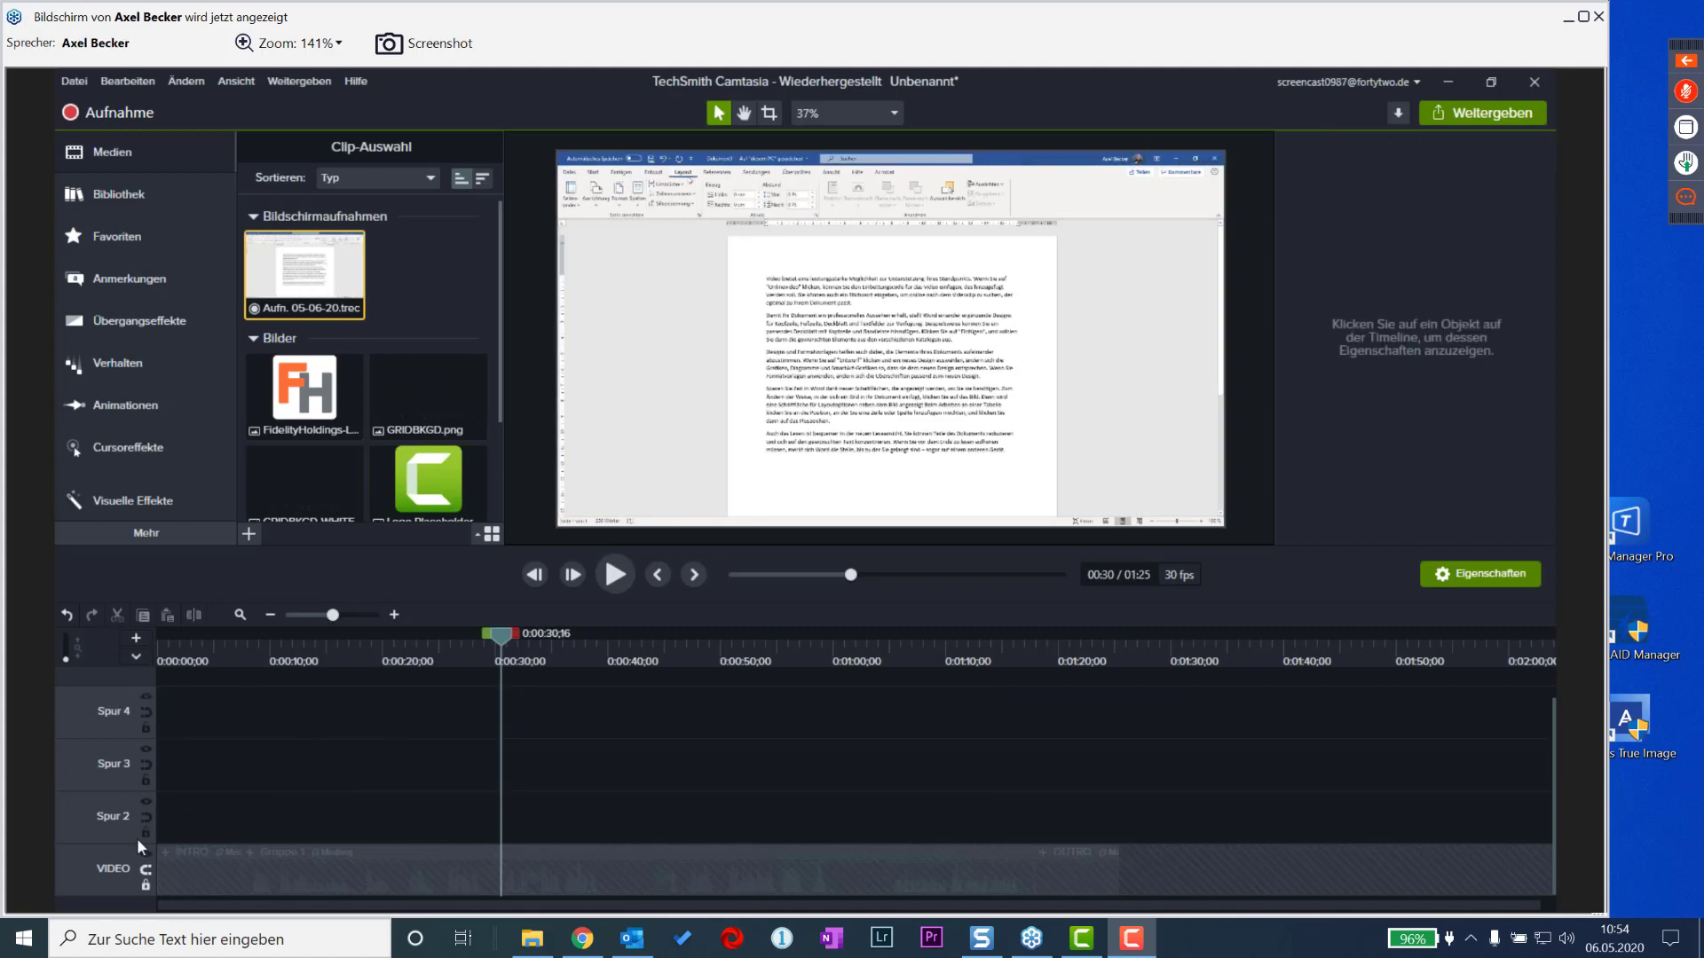
right_click(370, 732)
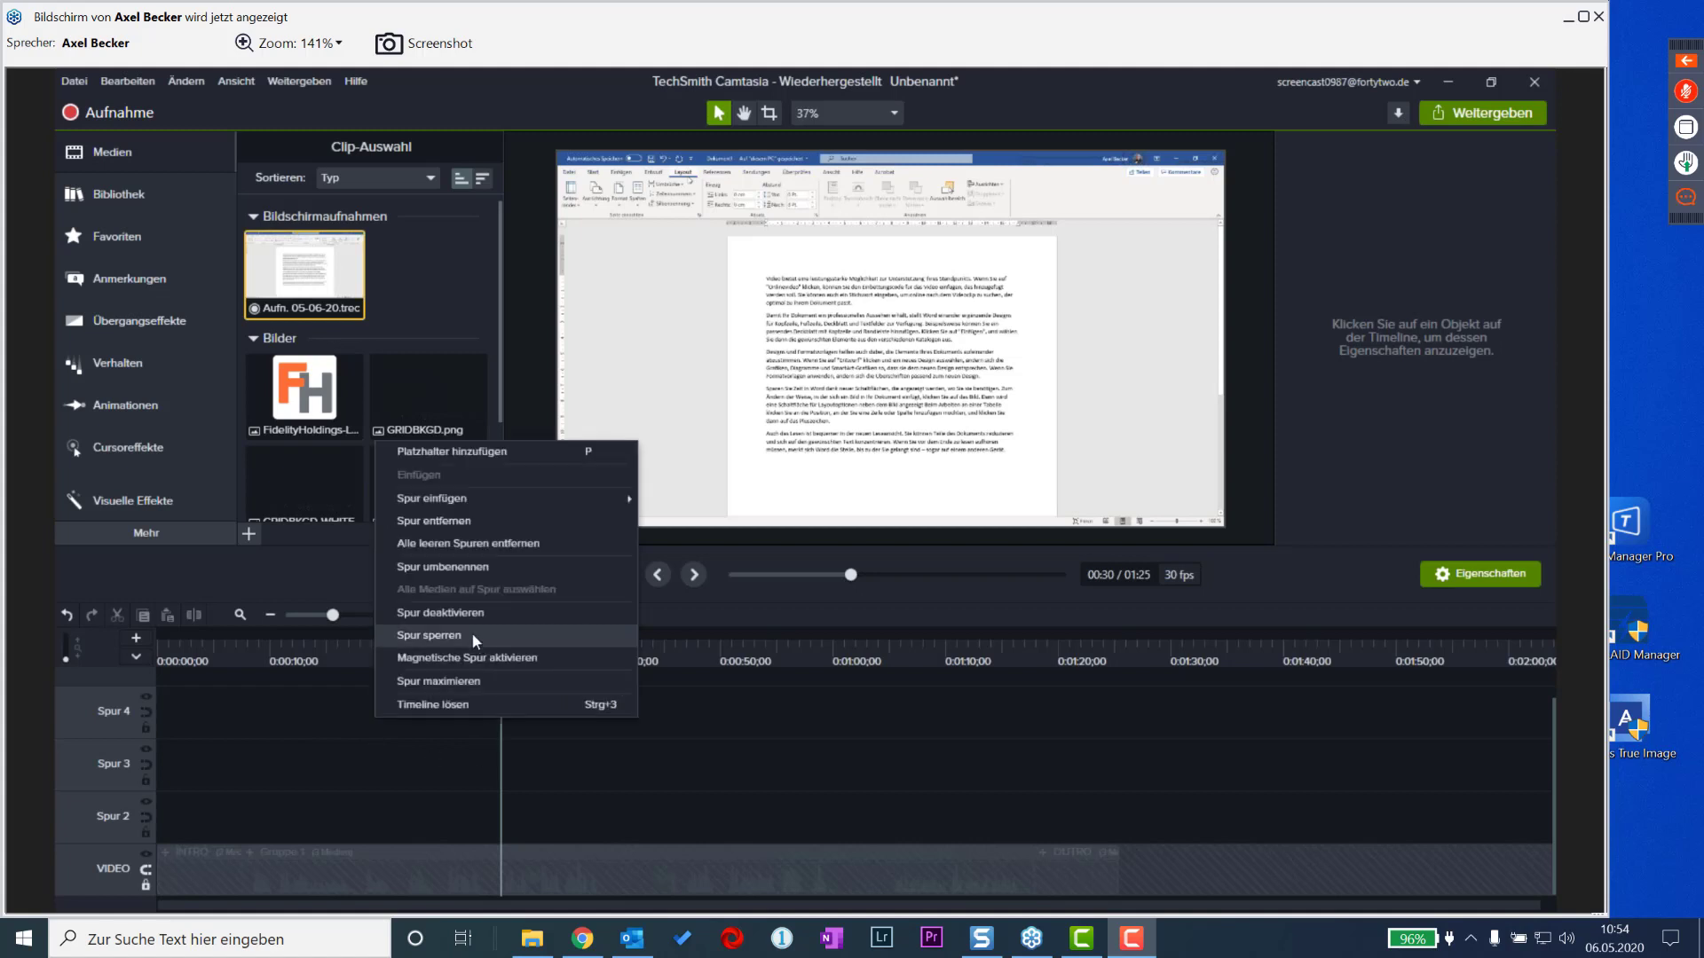
left_click(444, 541)
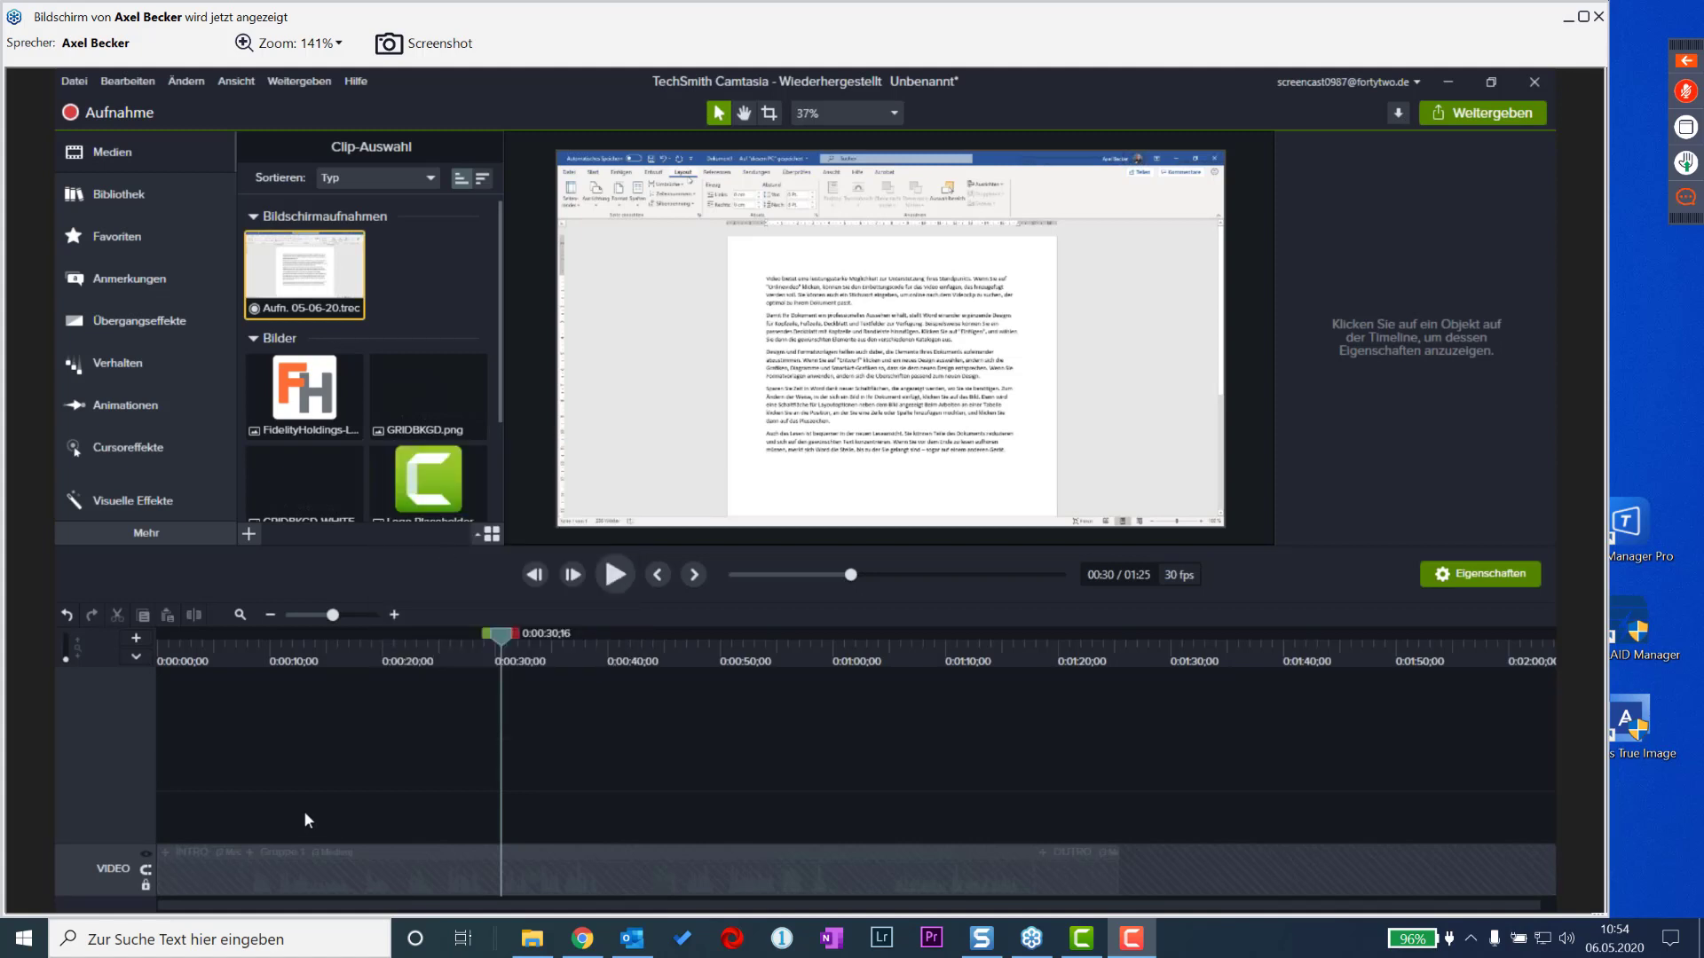
- Unlock the VIDEO track and insert a new track below it
left_click(146, 886)
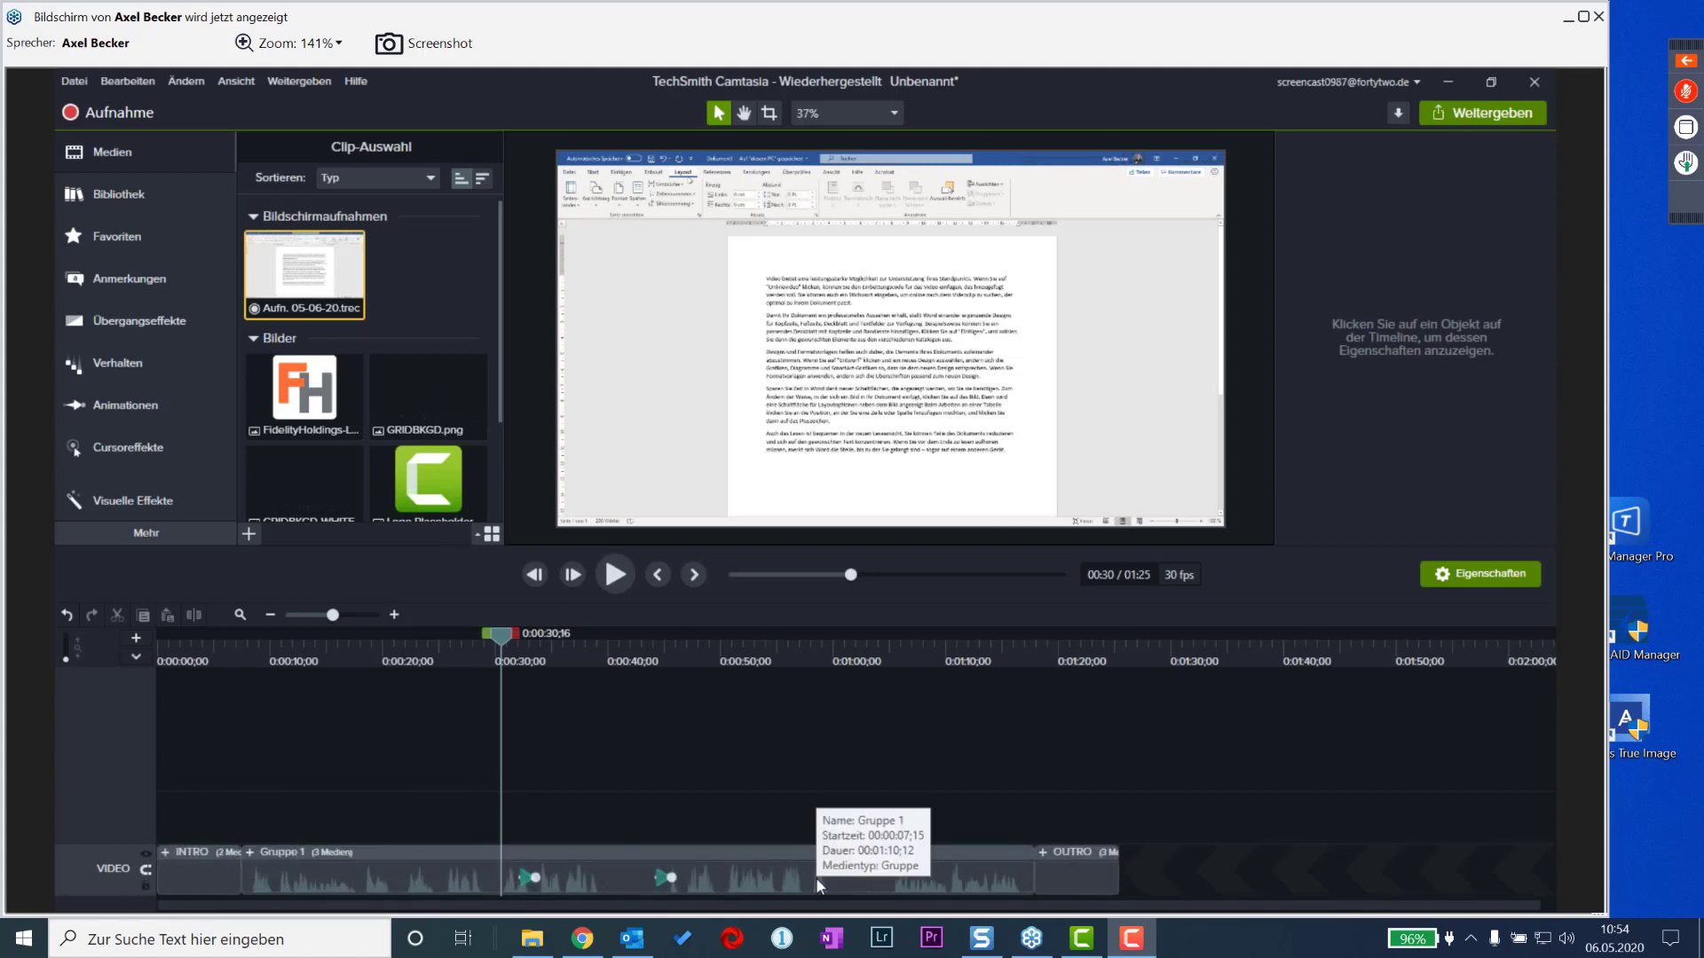
right_click(1157, 861)
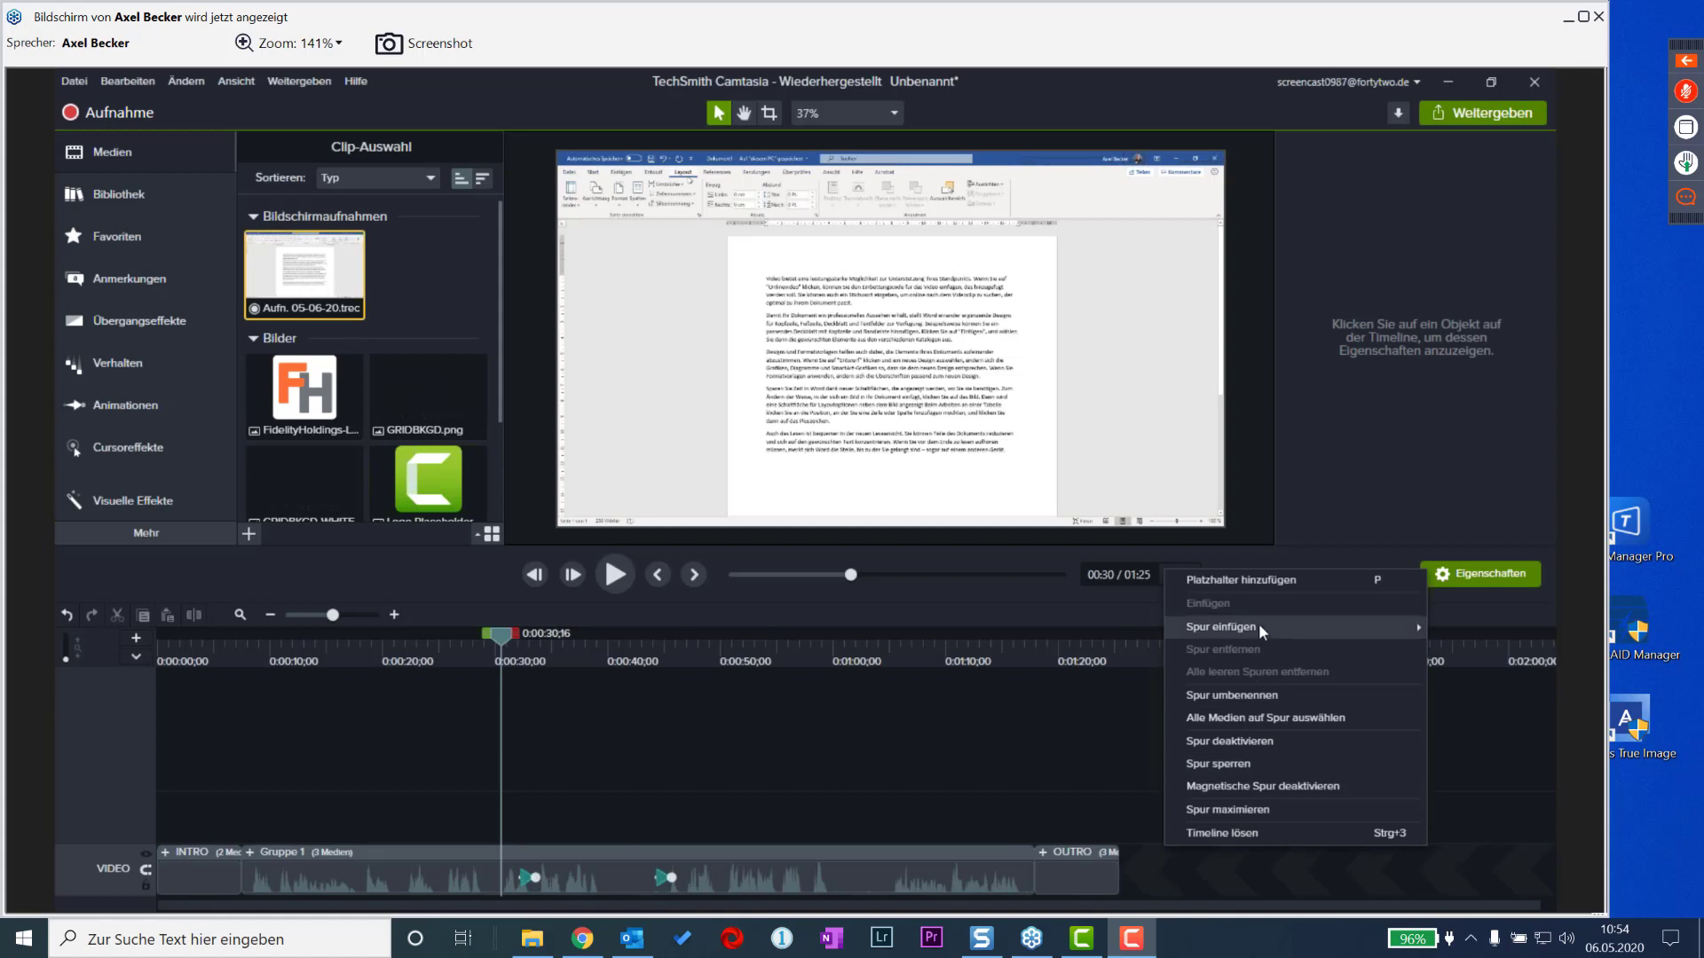
mouse_move(1259, 623)
left_click(1048, 647)
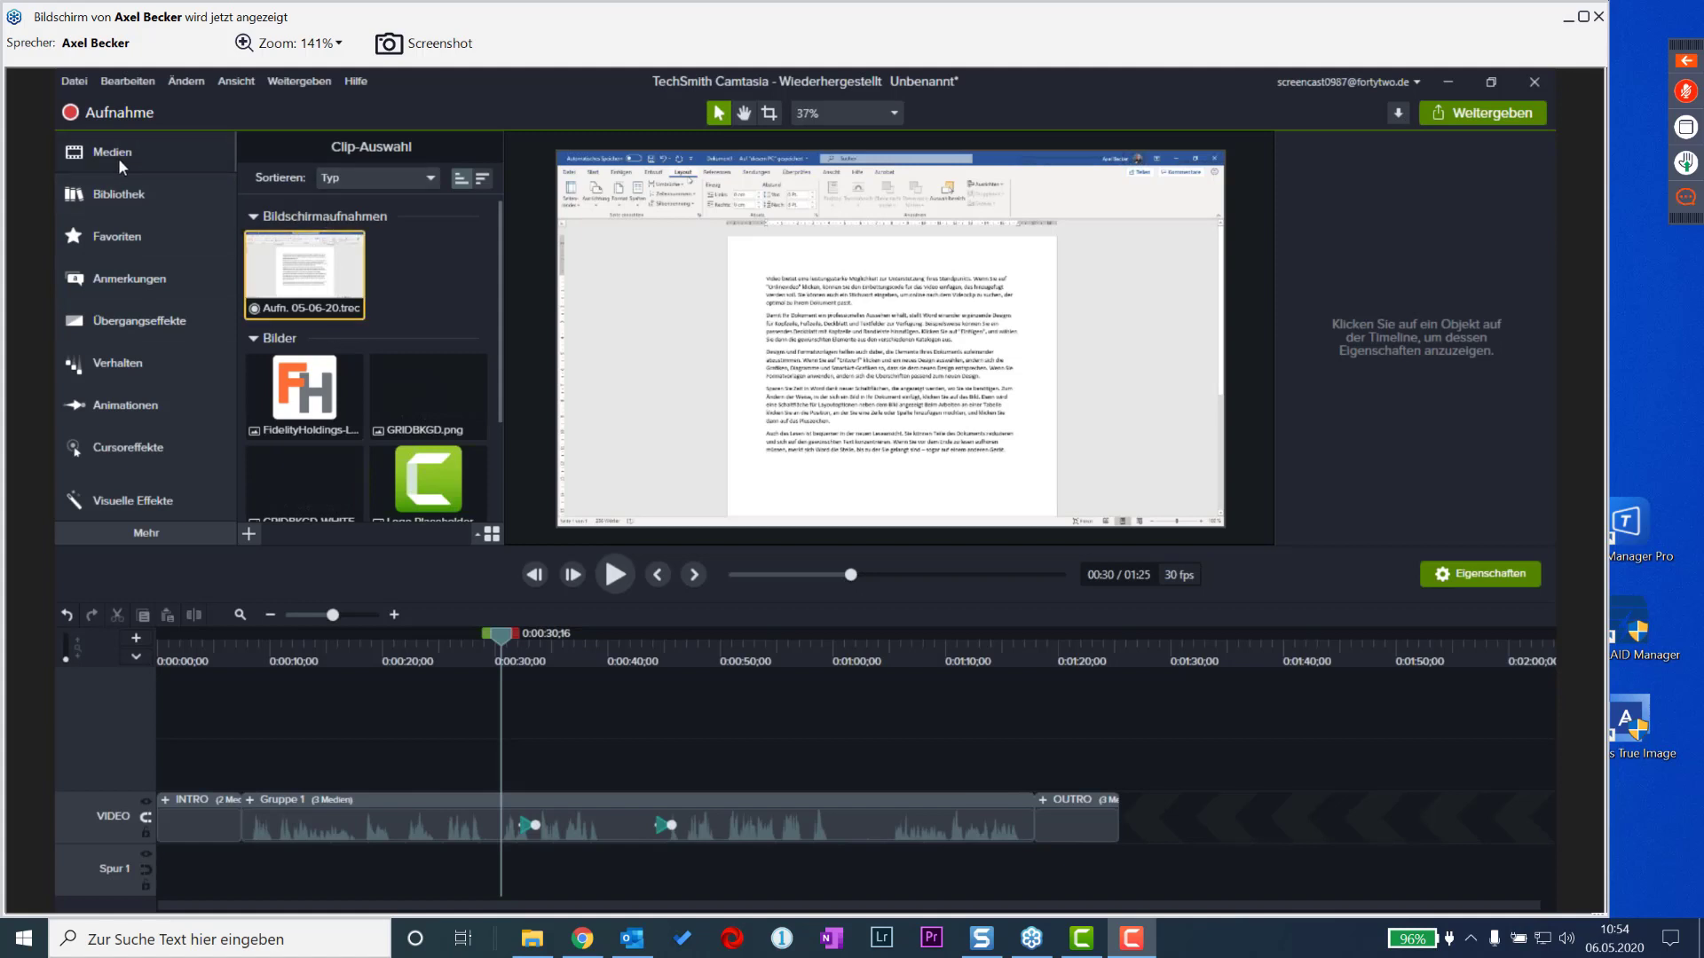
- Switch the library to Camtasia 2020 and expand its Musik-Tracks folder
right_click(435, 273)
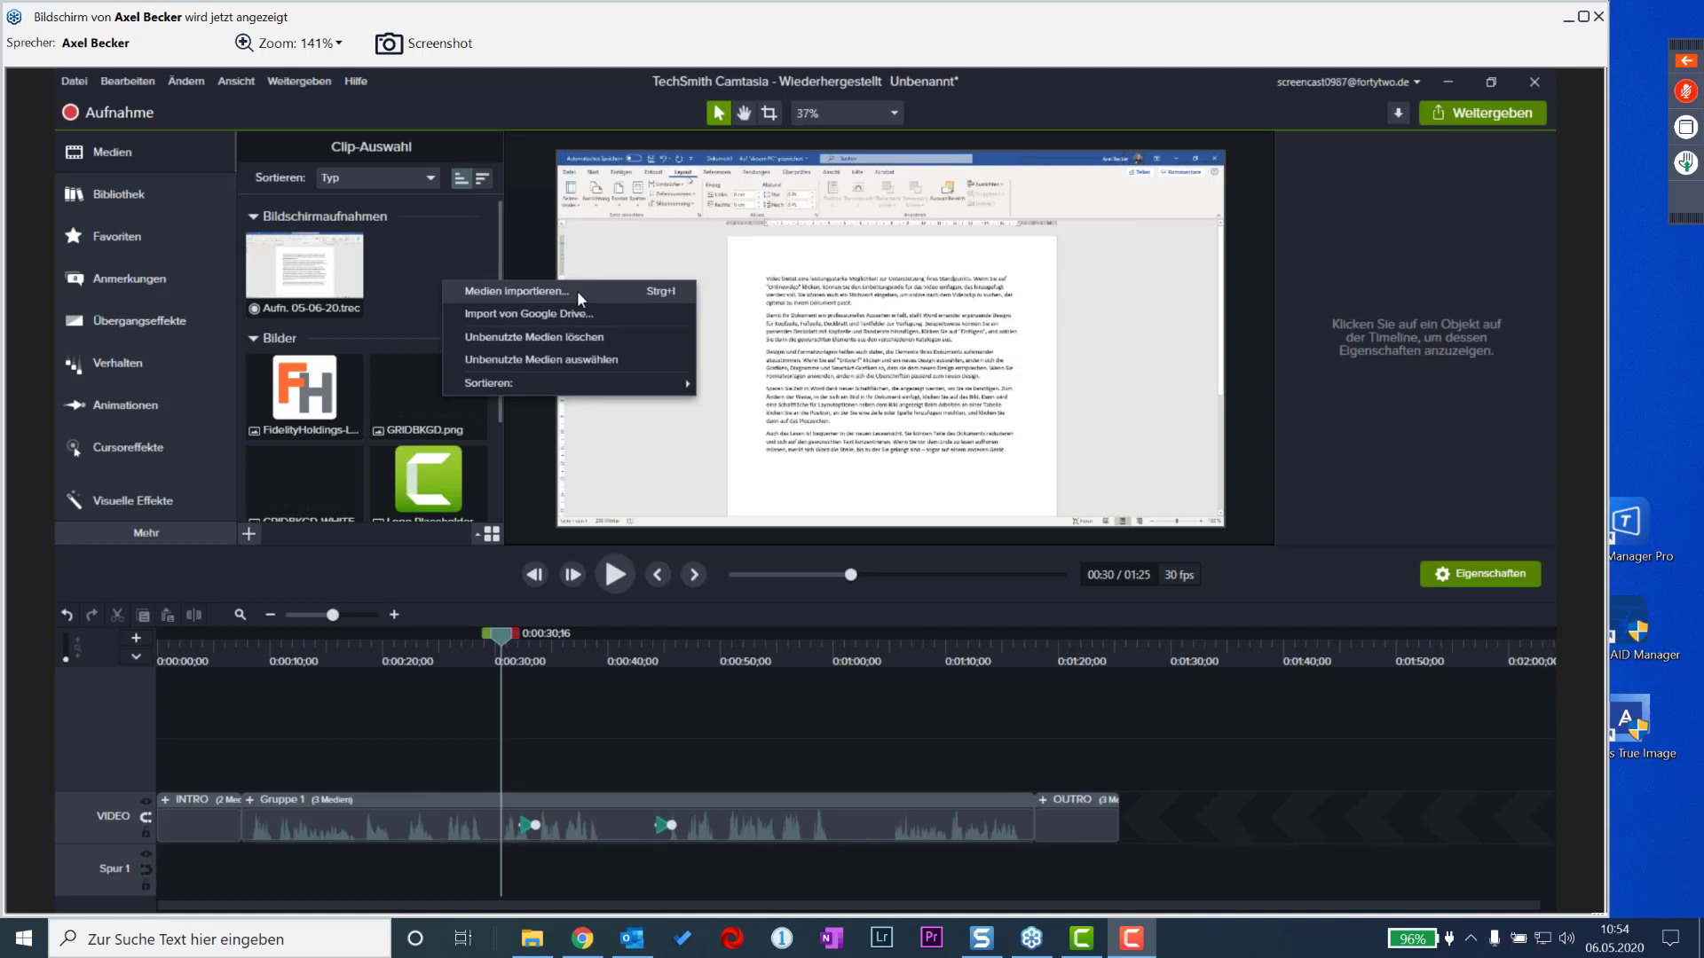
left_click(111, 197)
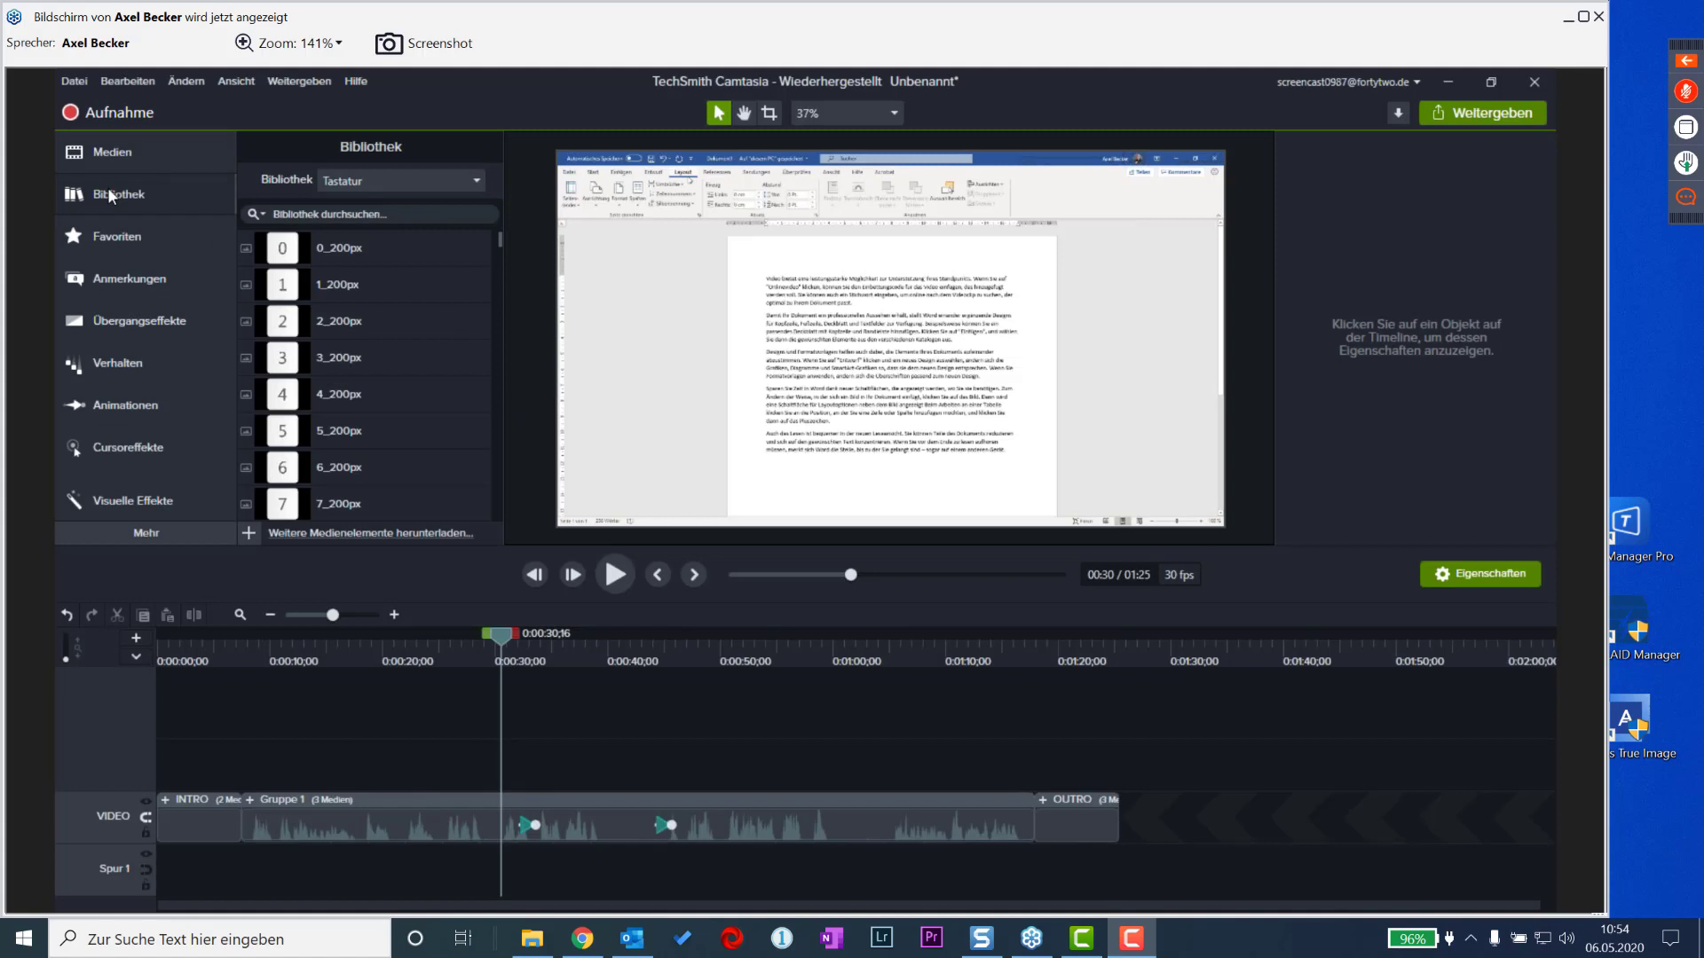
left_click(386, 177)
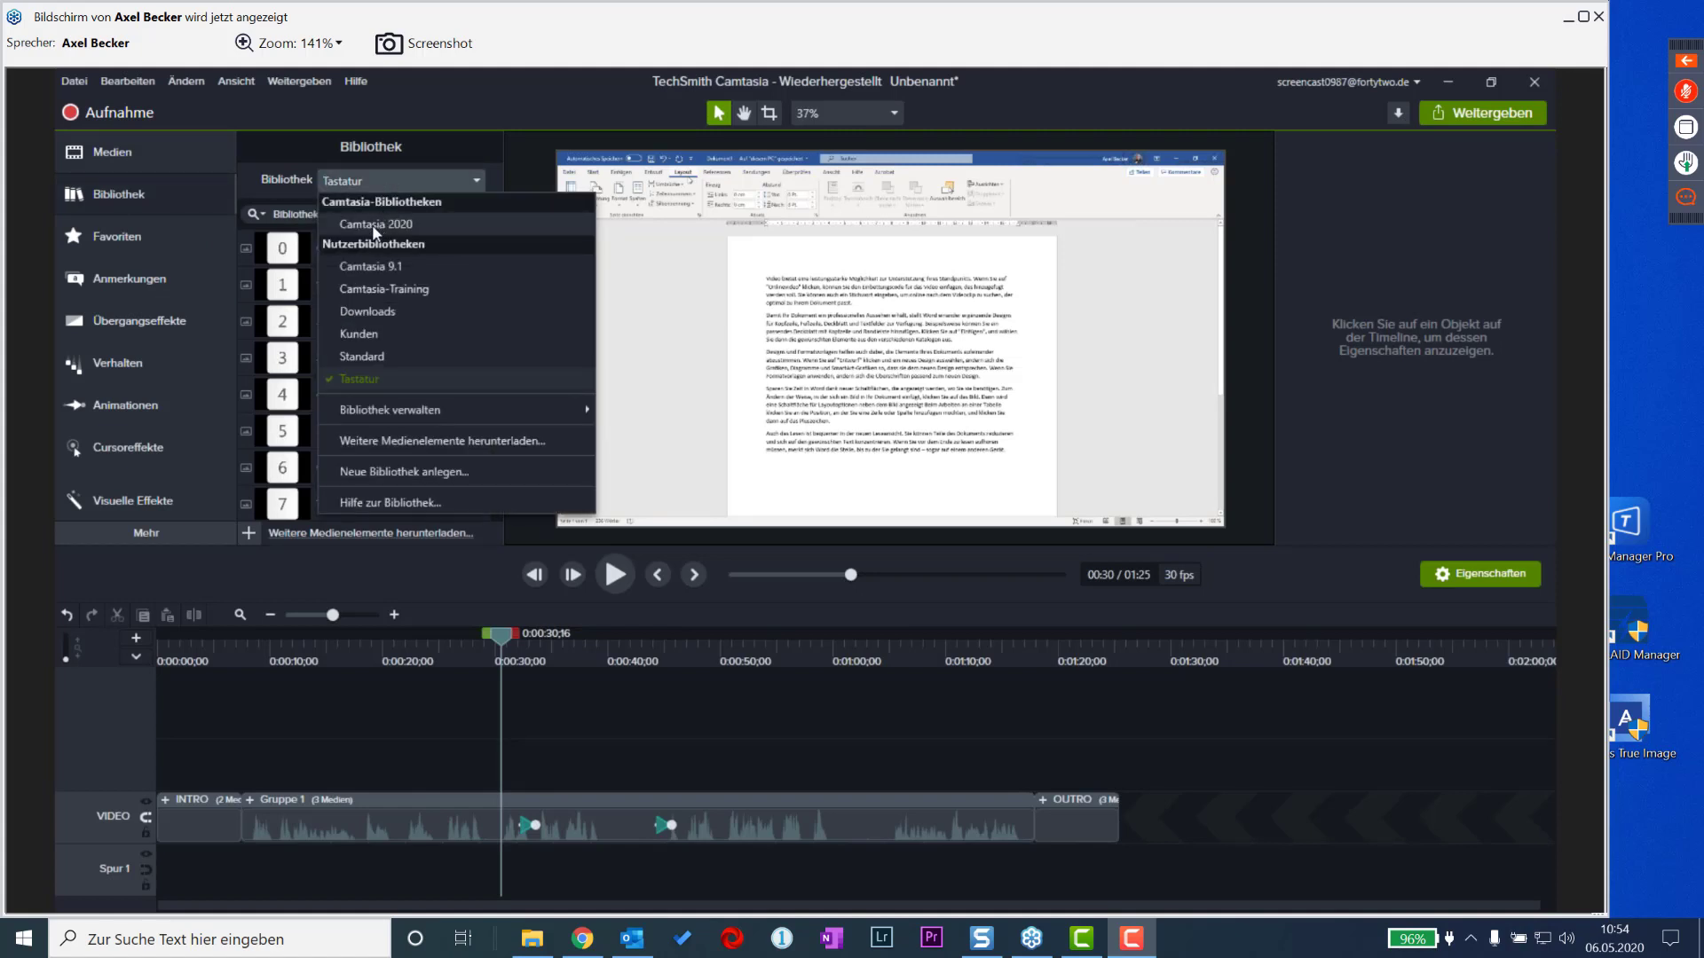
left_click(374, 226)
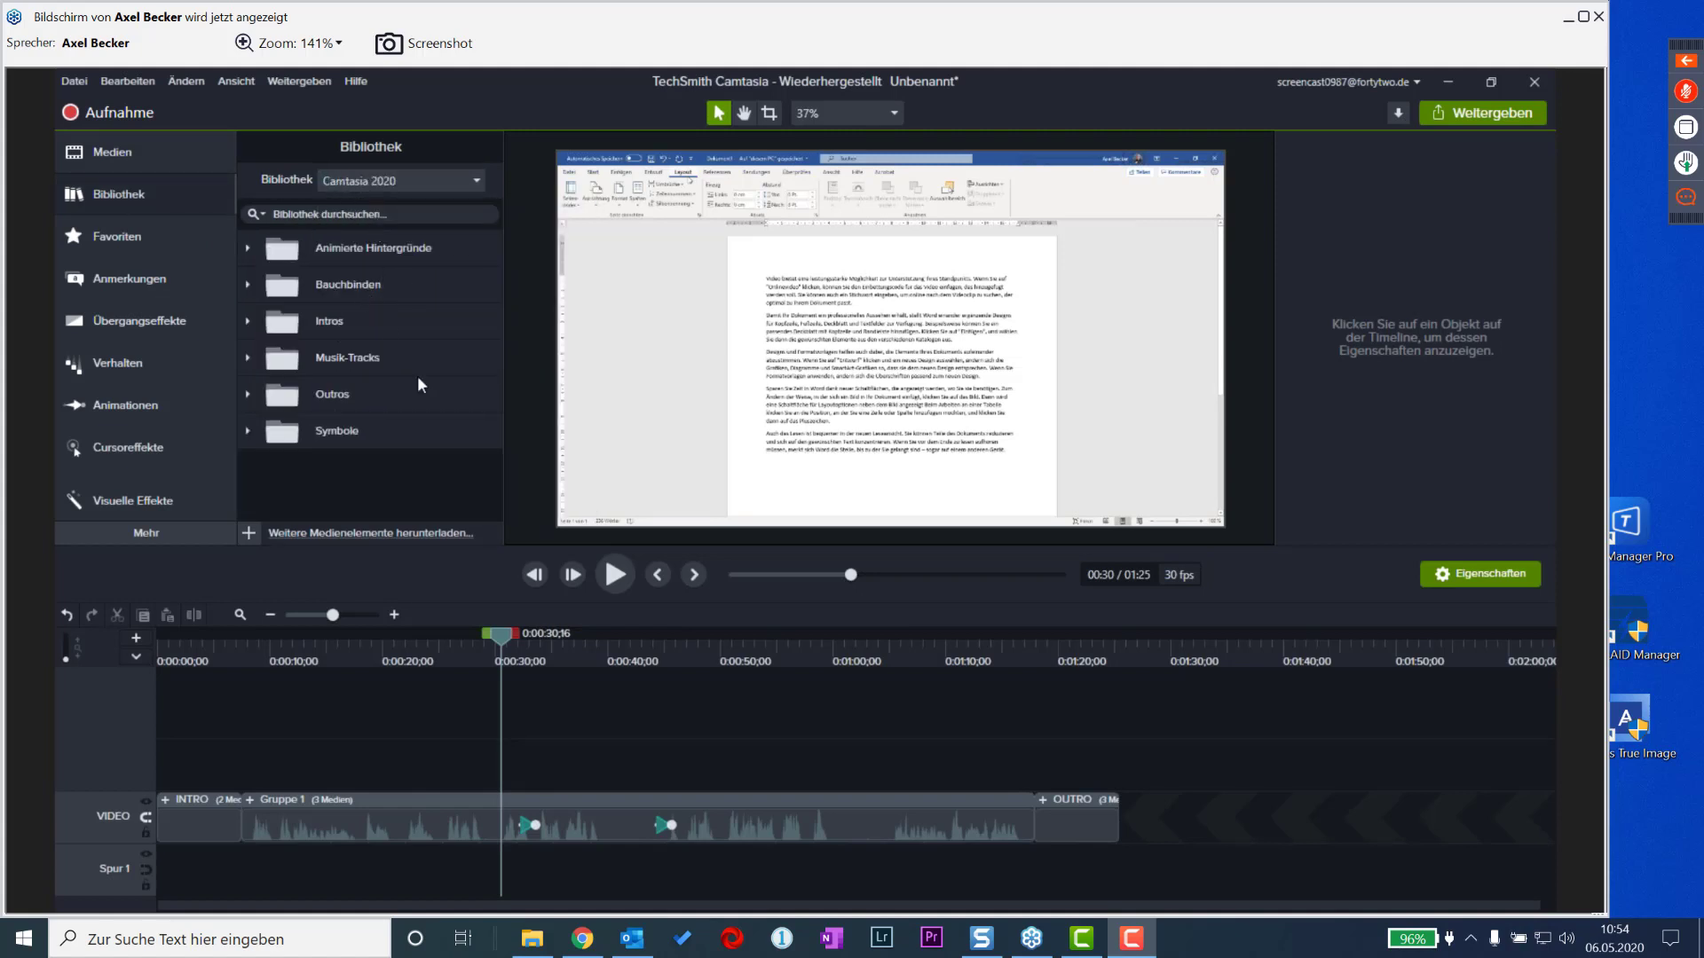
left_click(248, 357)
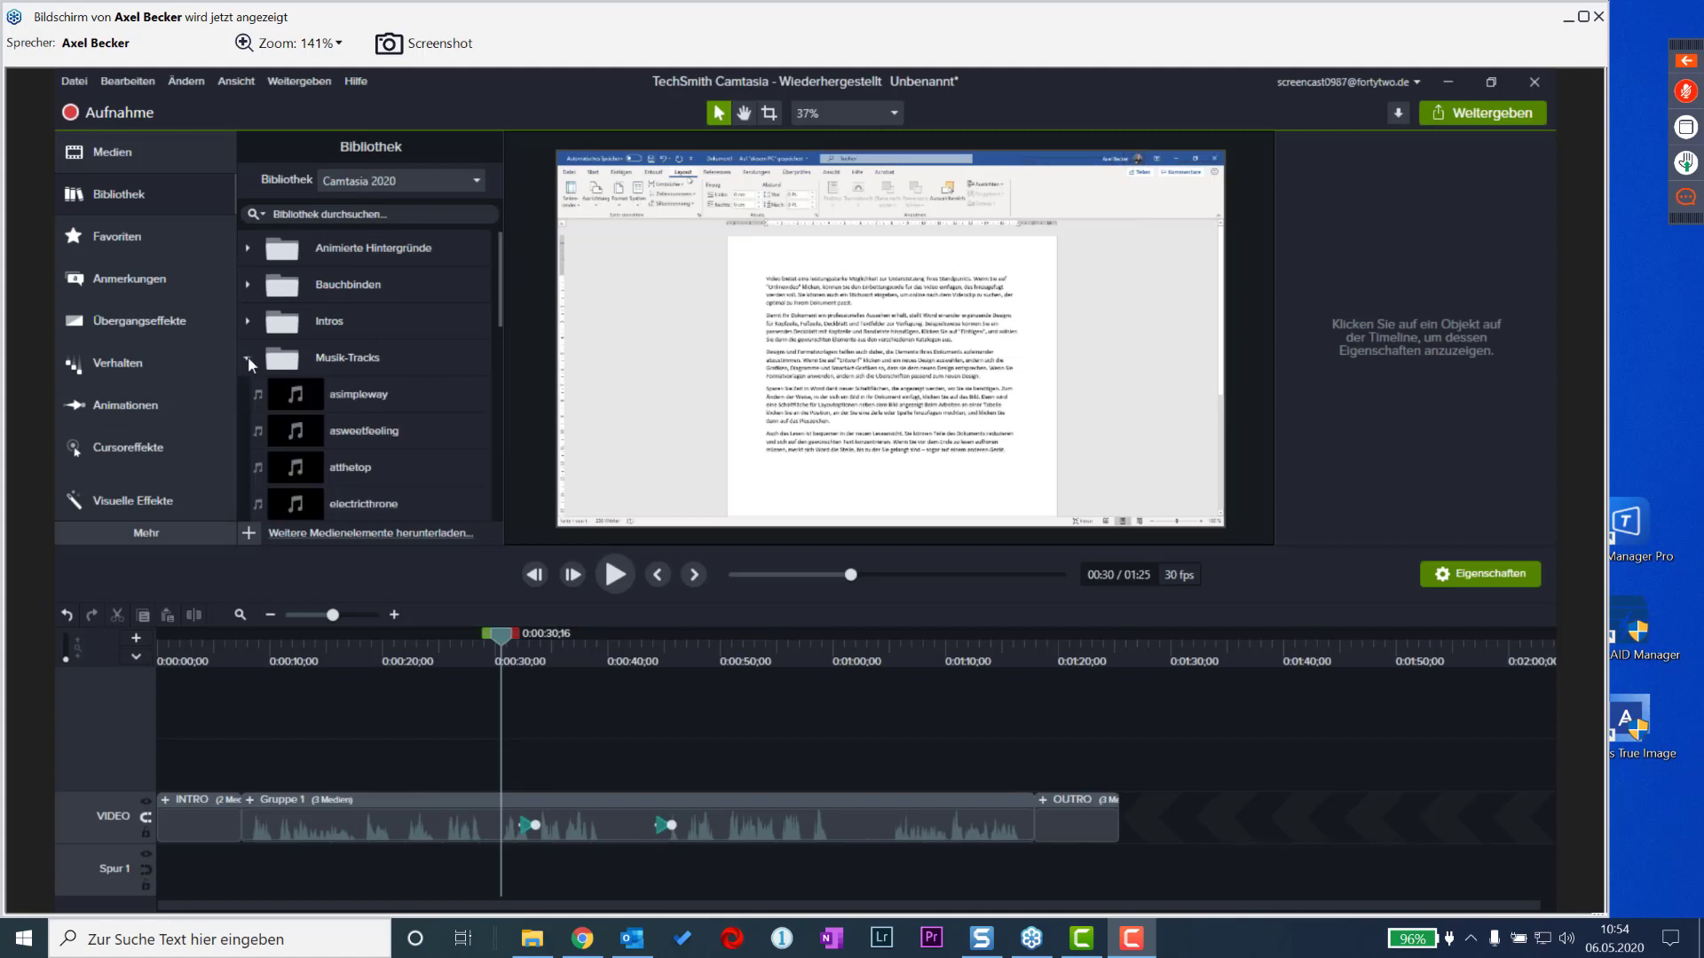
- Place the firefly music track at the start of Spur 1
scroll(423, 413, "down", 2)
scroll(422, 414, "down", 1)
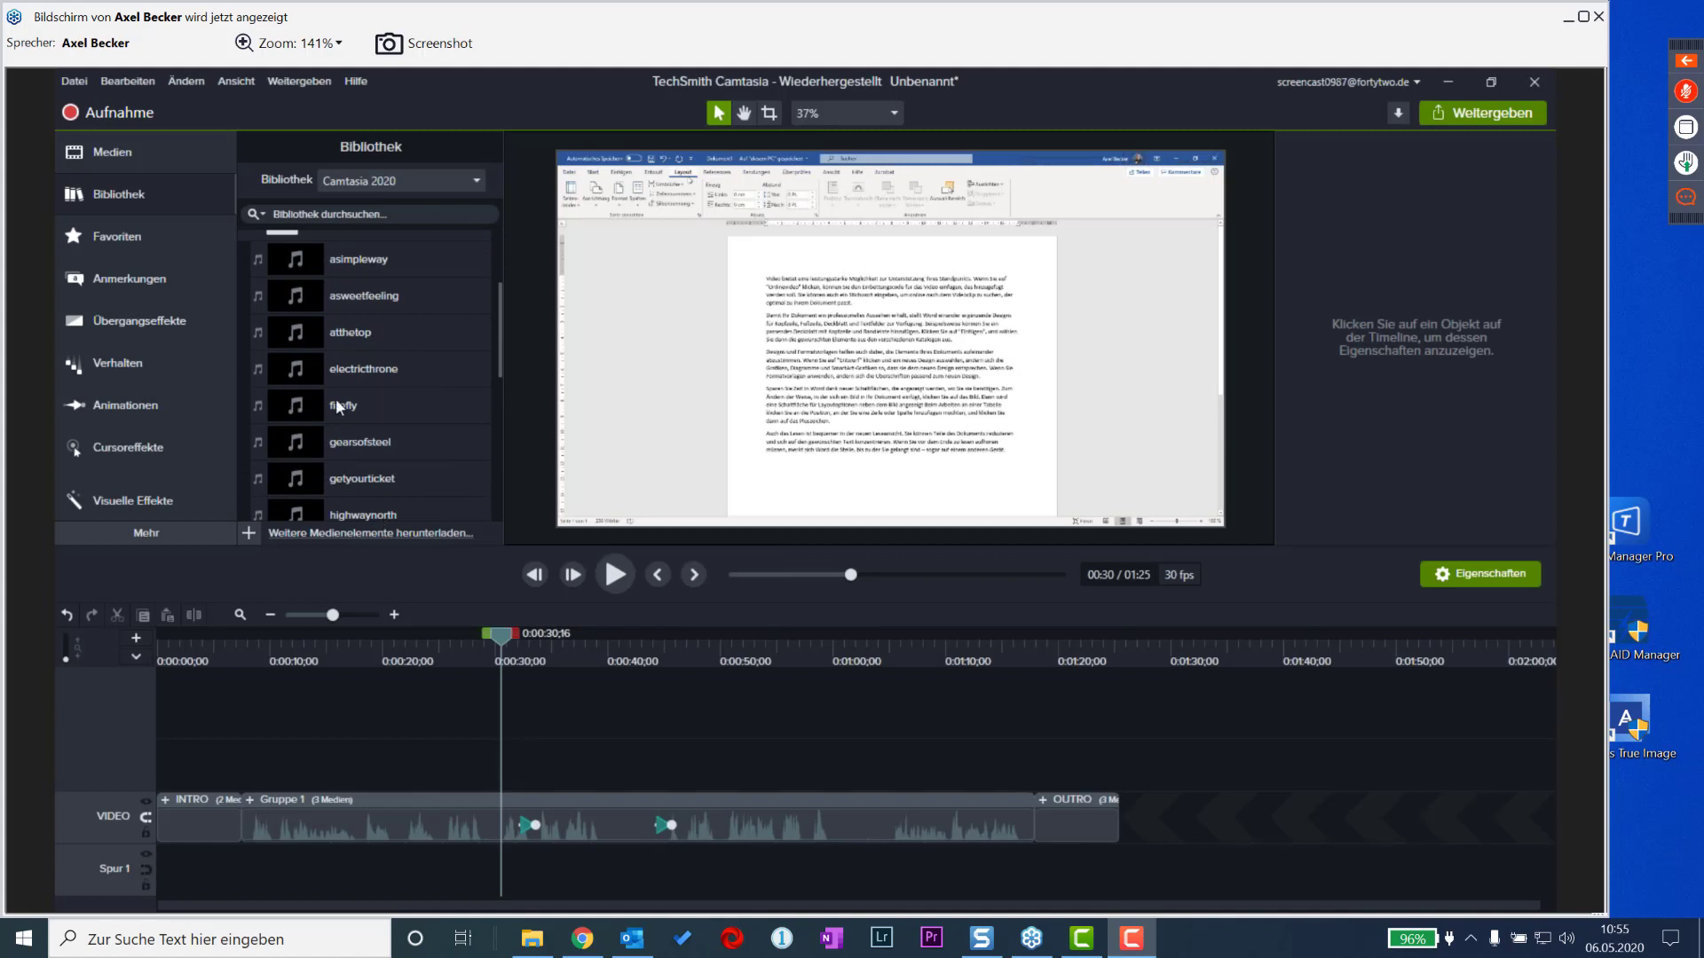
left_click(295, 407)
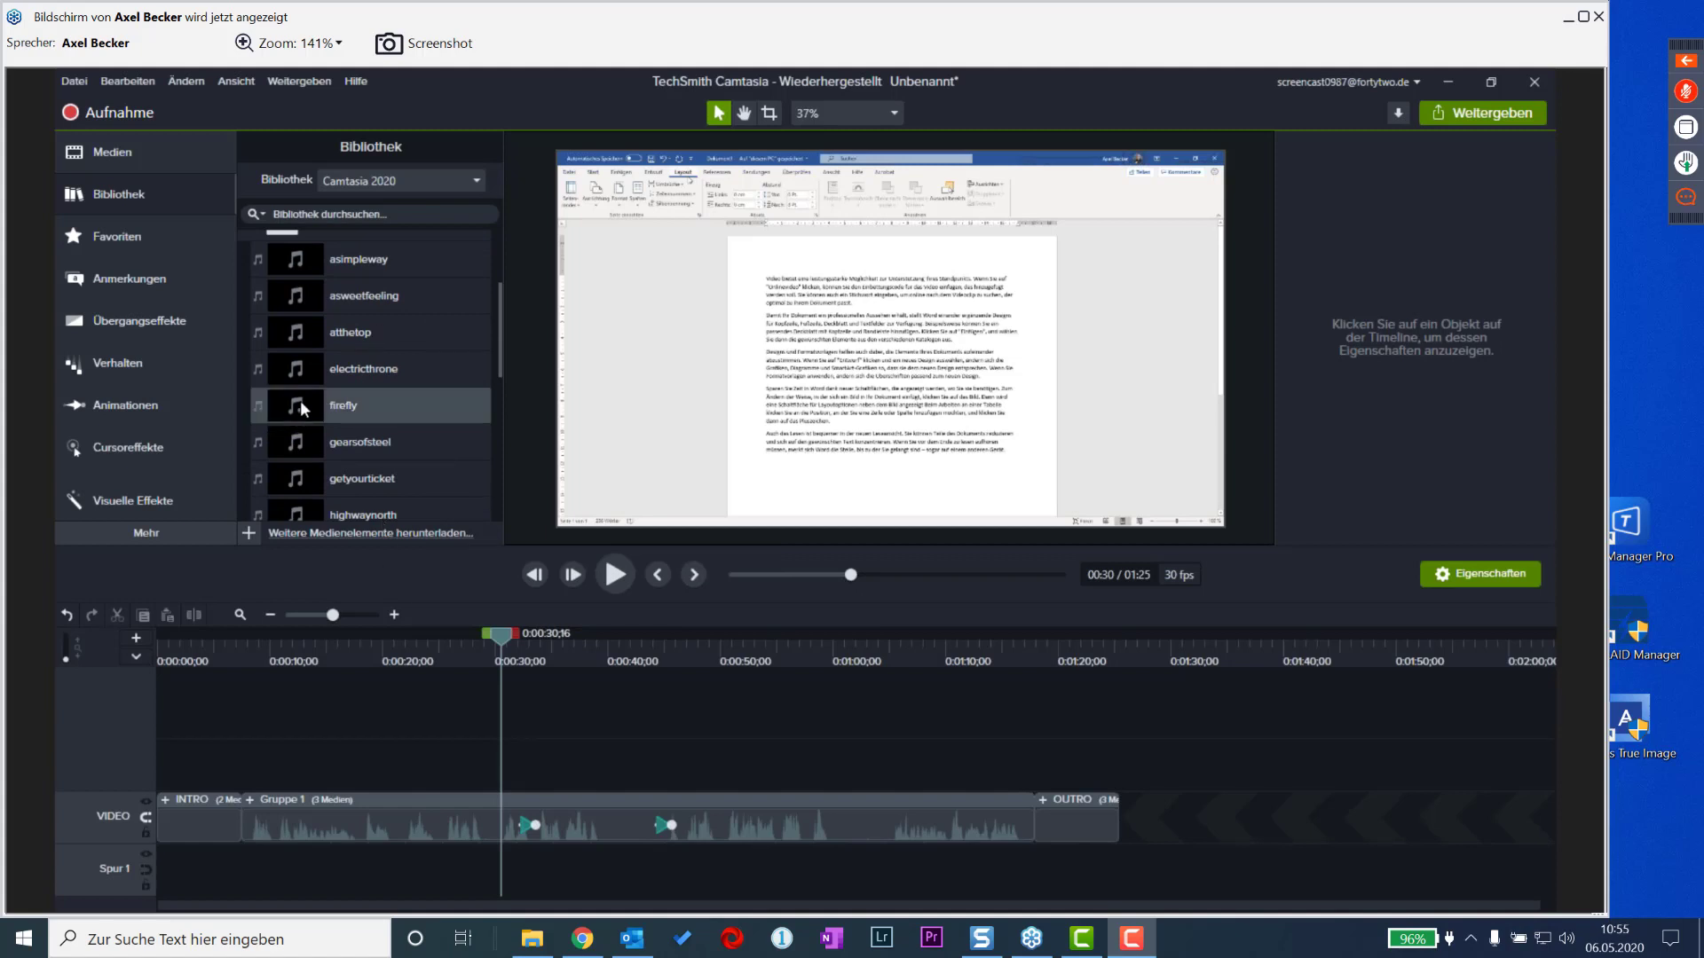
left_click_drag(300, 401, 139, 882)
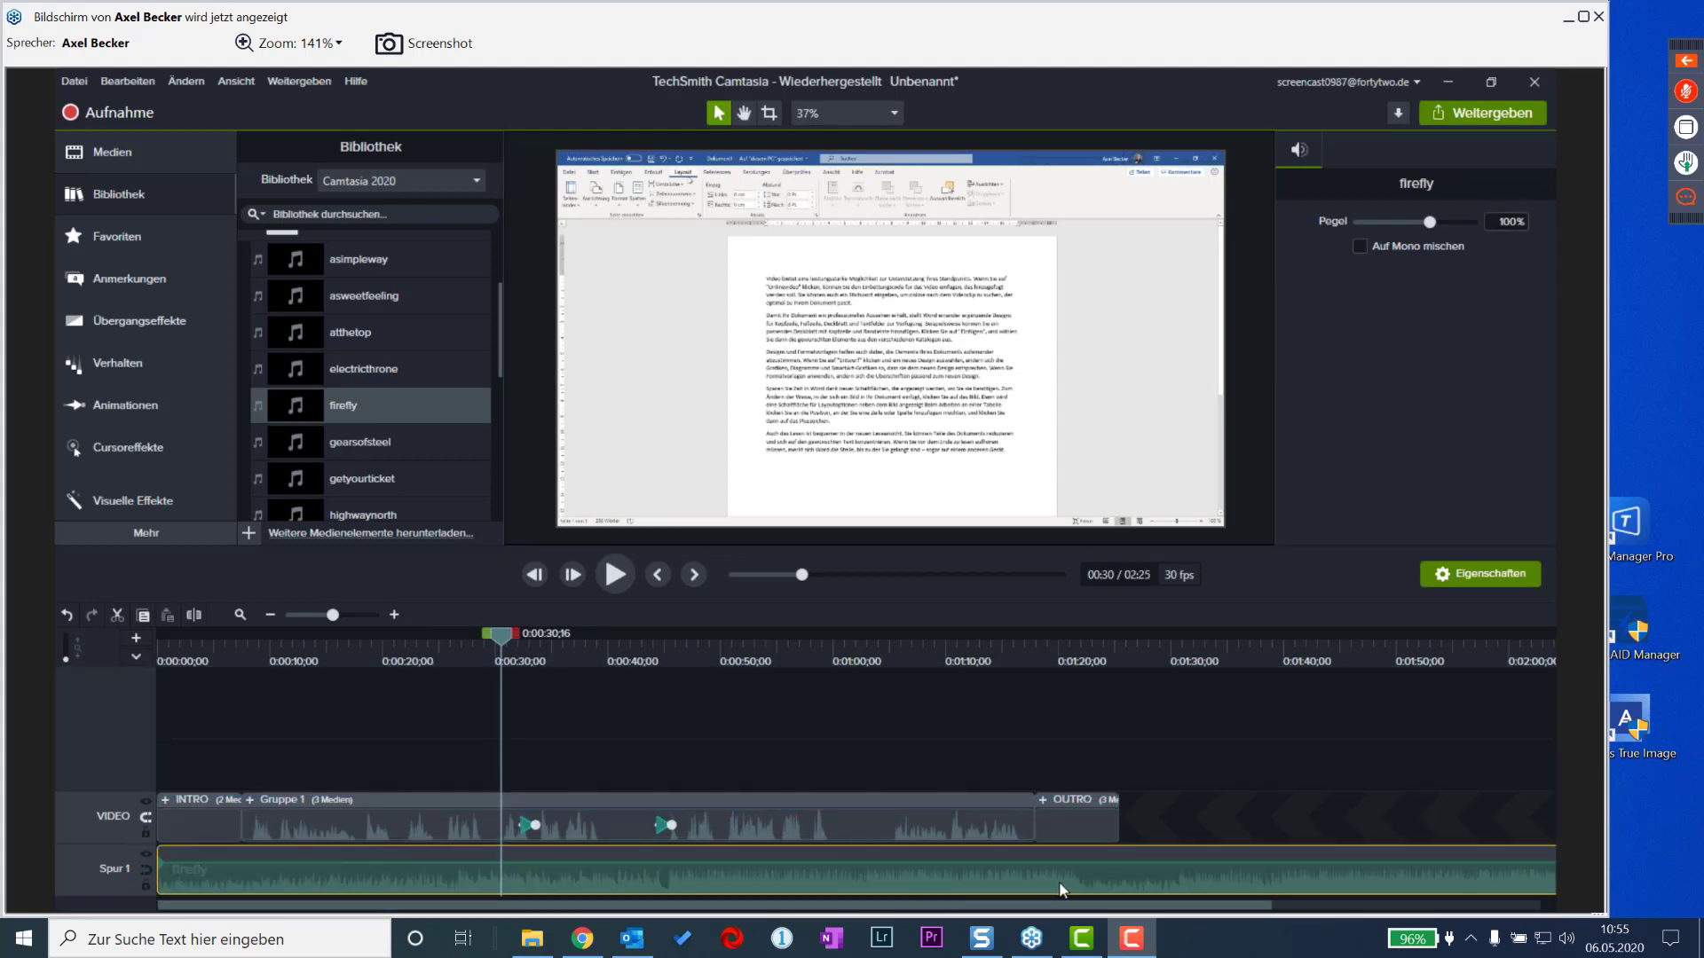
- Split the firefly clip at the end of the OUTRO, at 0:01:25;11, and delete the part after it
left_click(1116, 645)
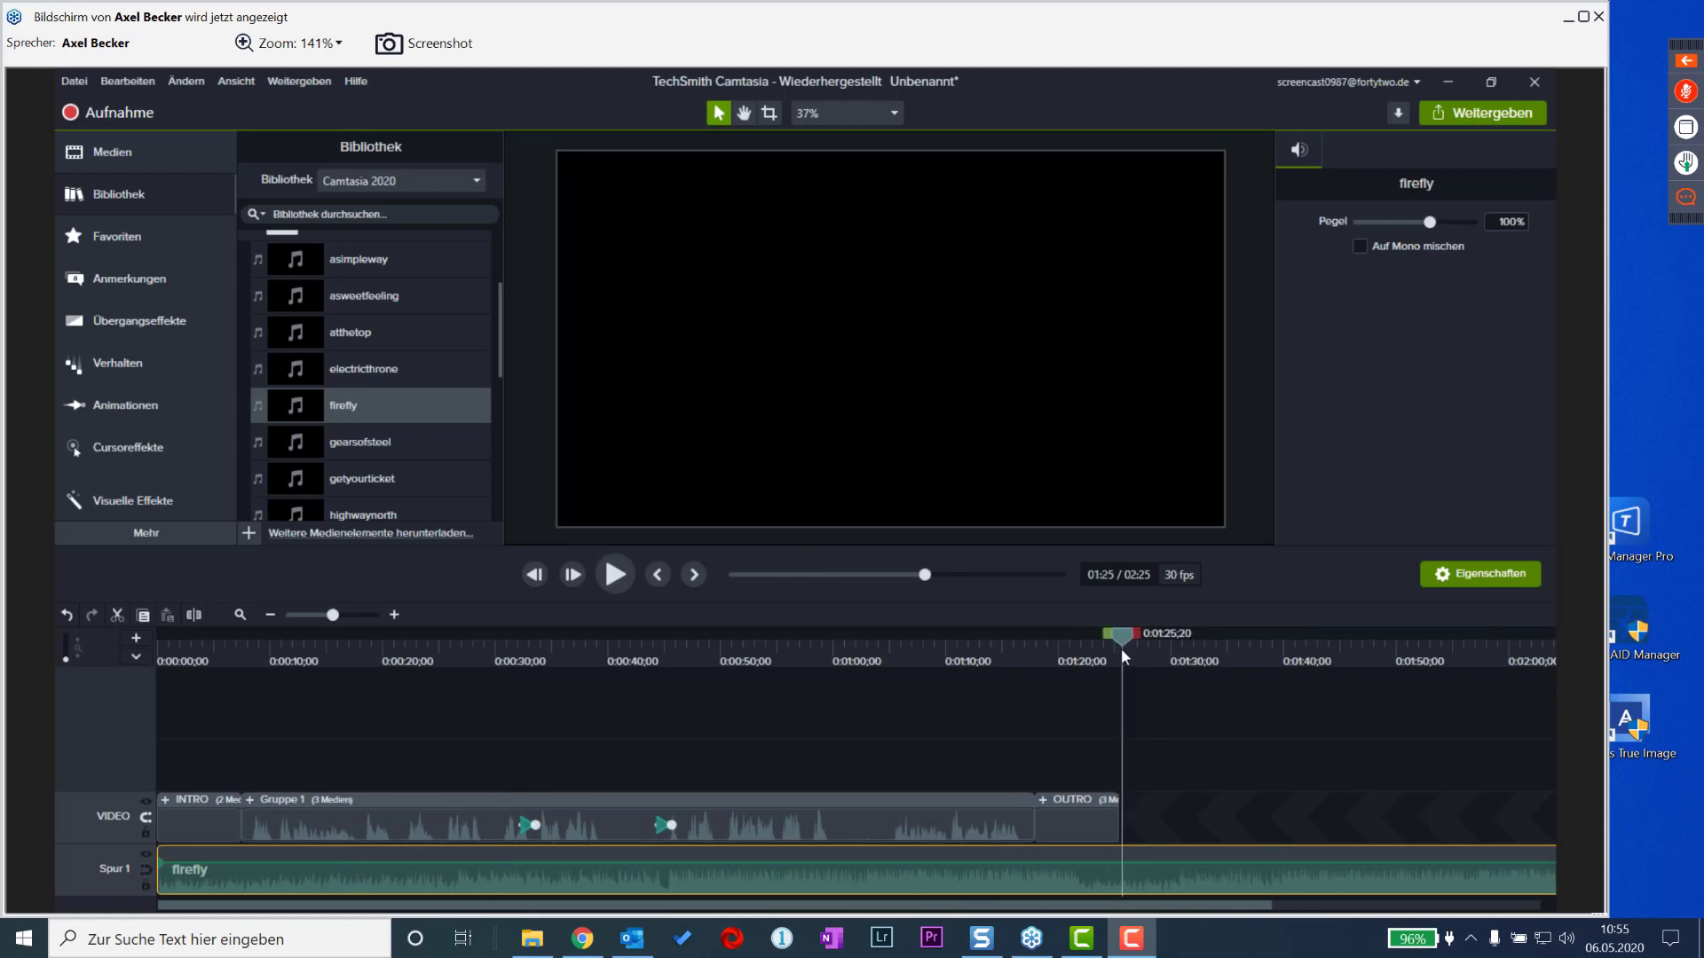
left_click_drag(1120, 648, 1116, 648)
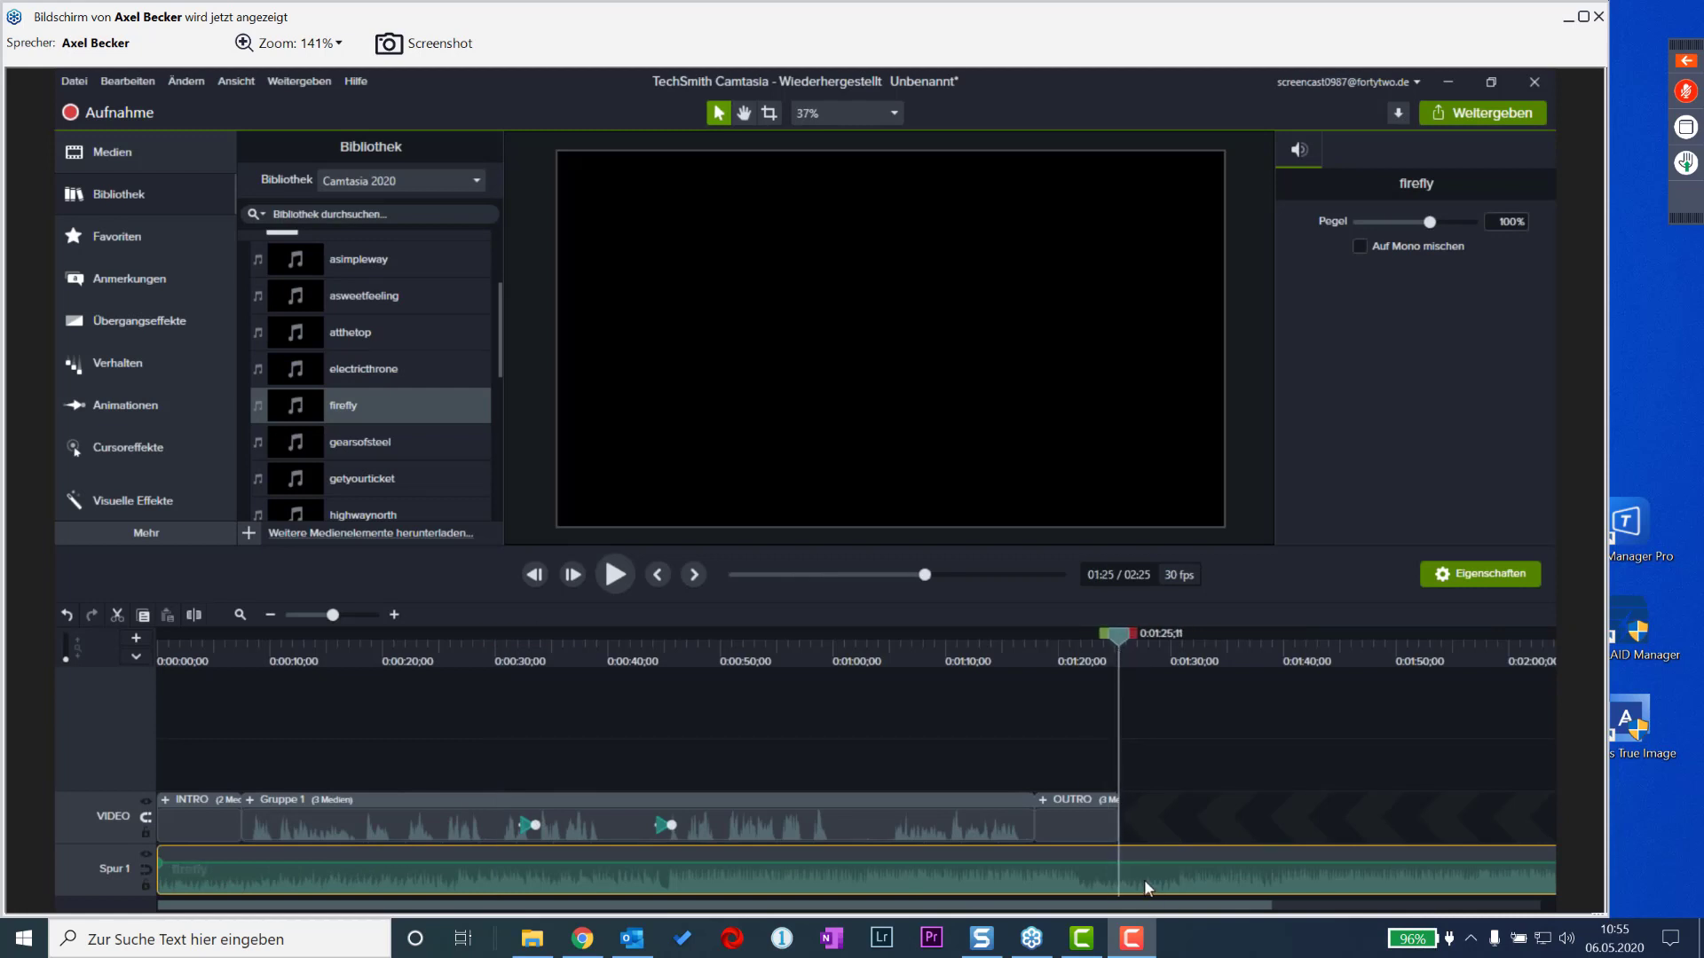
left_click(194, 614)
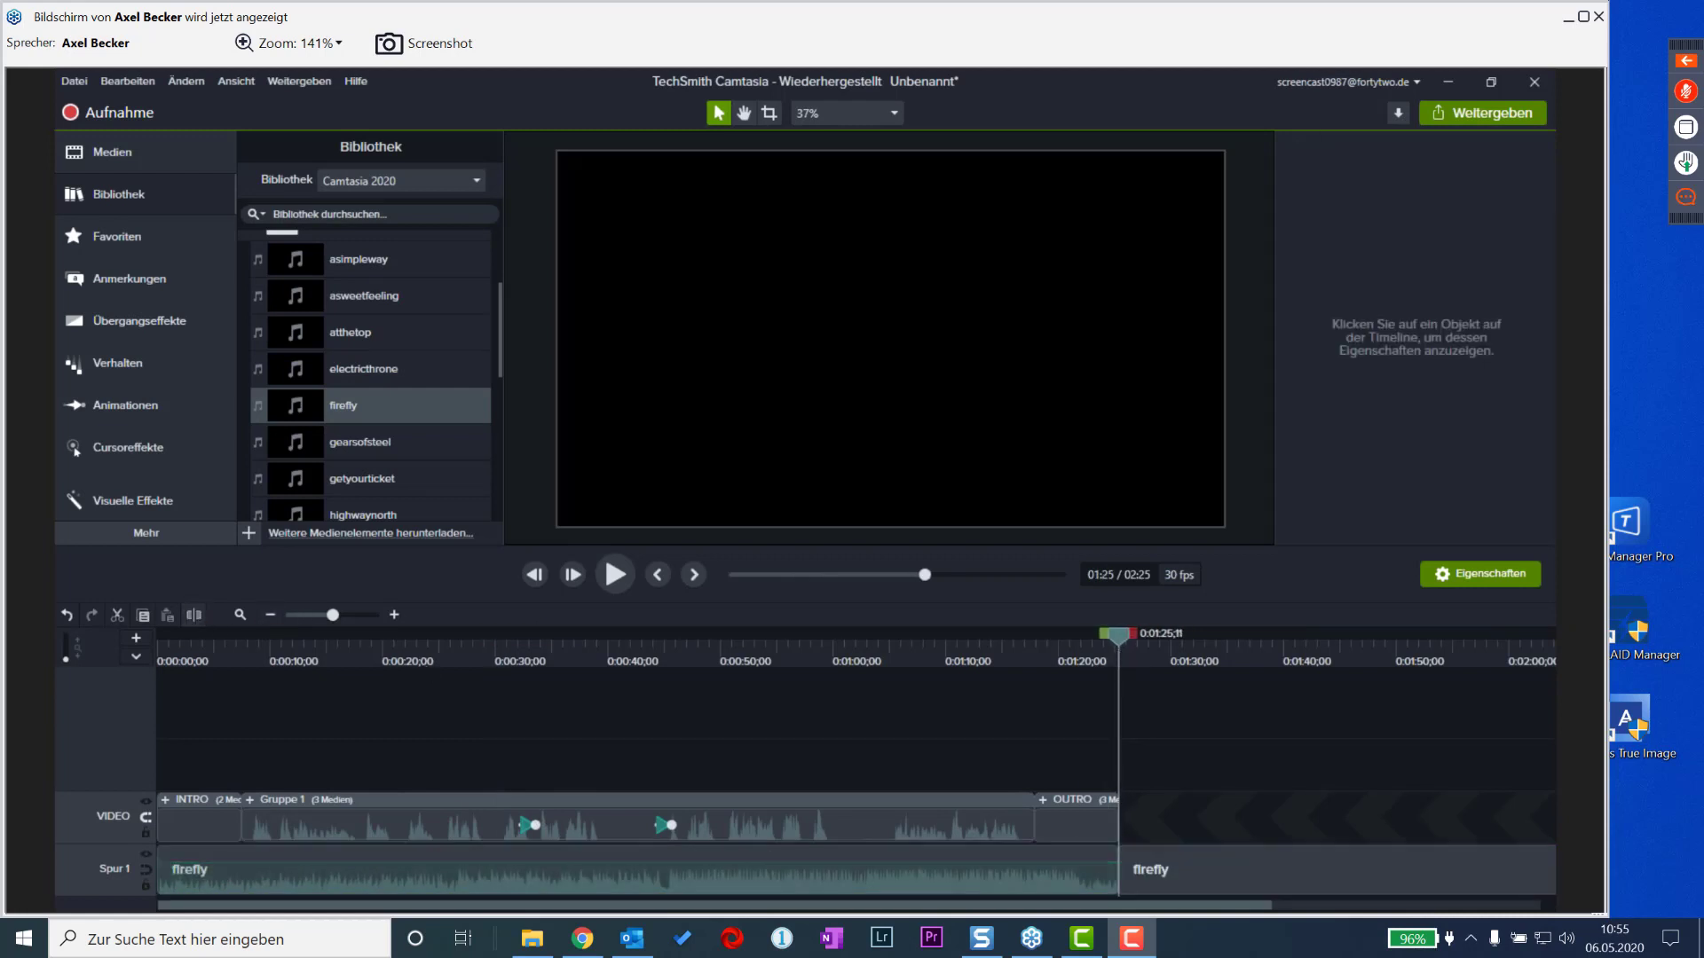
left_click(1286, 867)
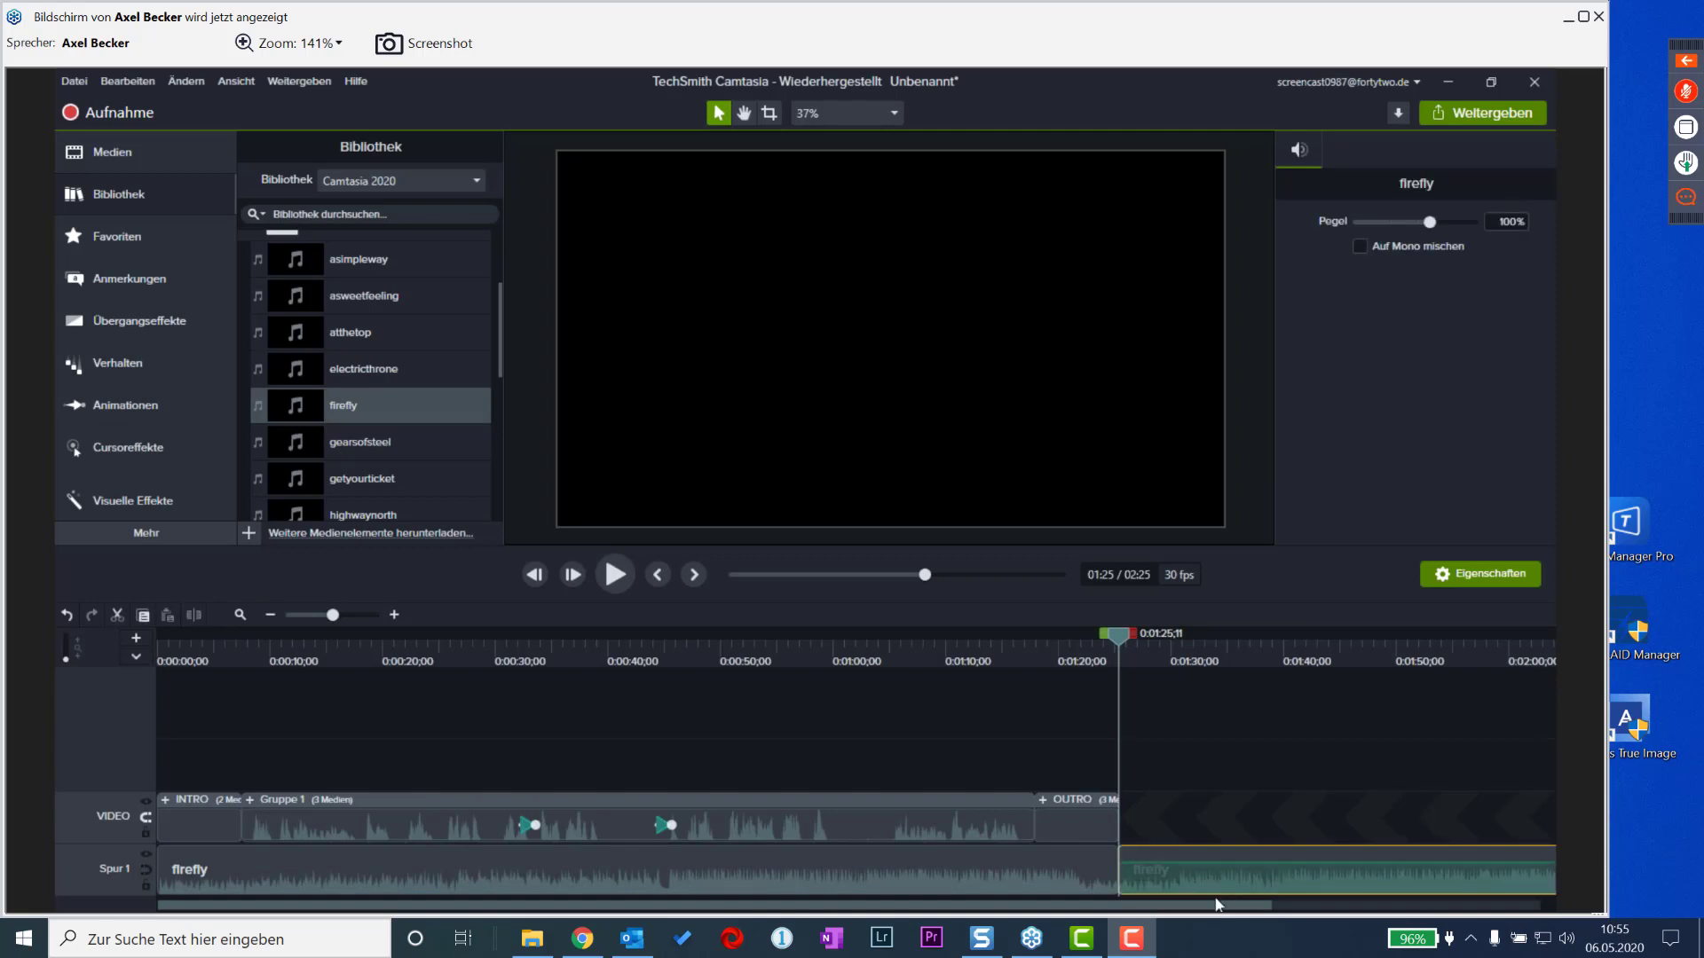
key("Delete")
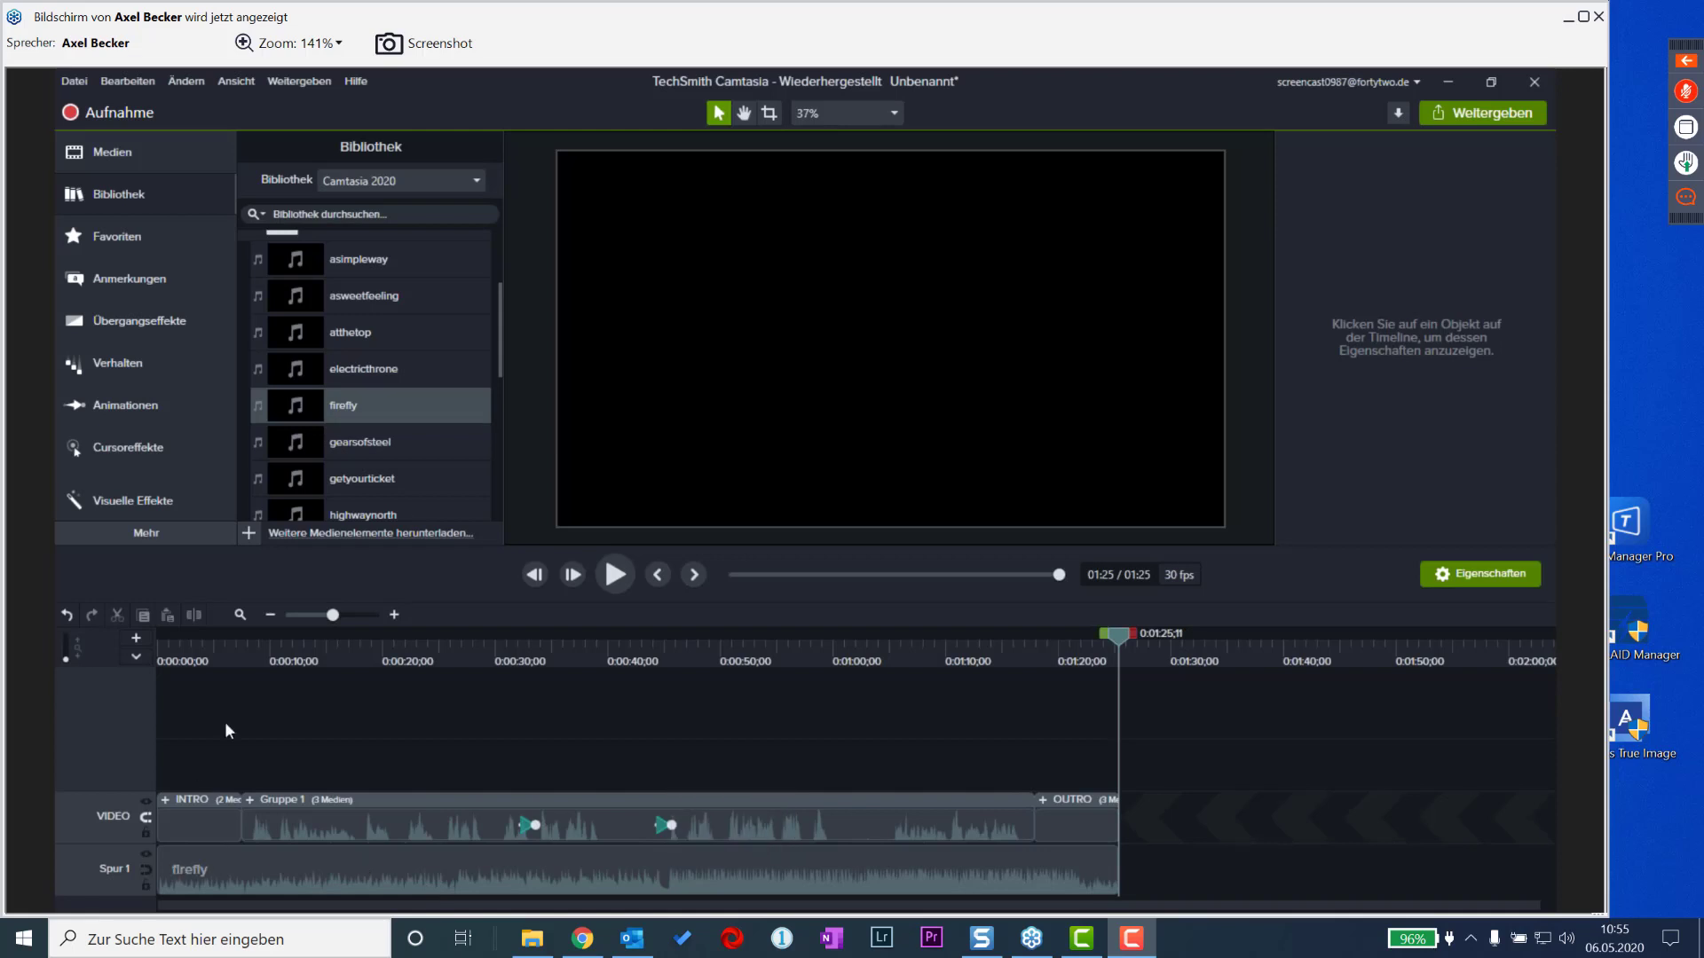
- Enlarge the height of Spur 1 and select the firefly clip with the playhead at the timeline start
left_click_drag(108, 846, 98, 756)
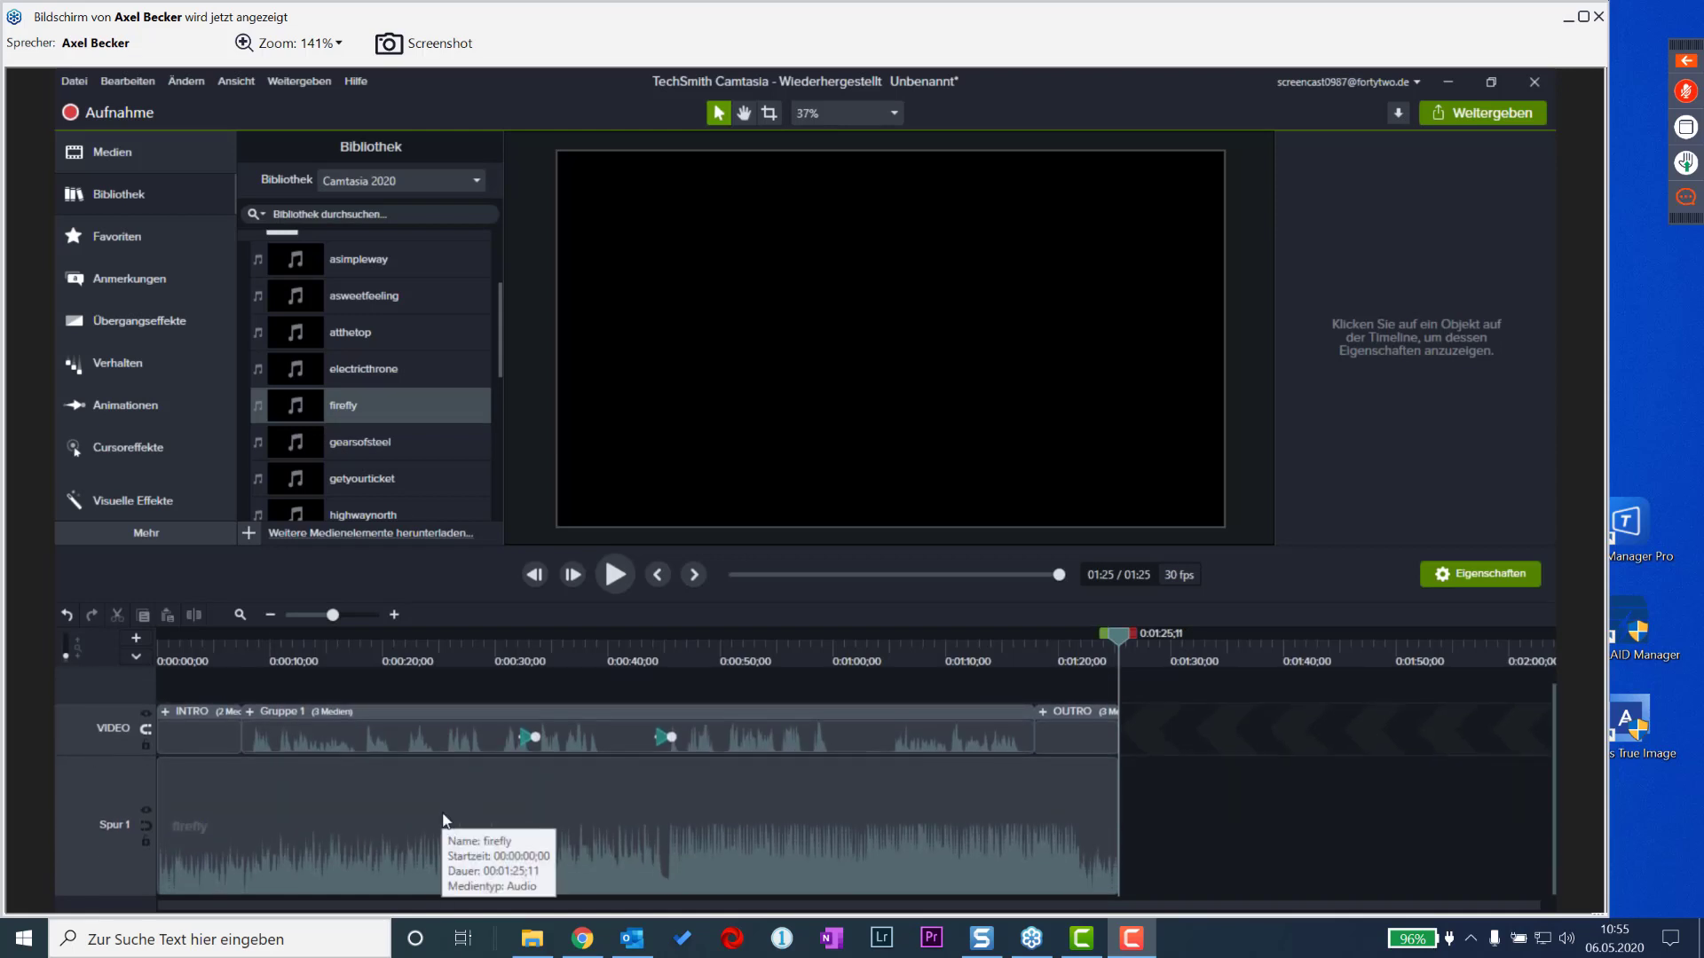
left_click(168, 652)
left_click_drag(169, 652, 120, 671)
left_click(283, 785)
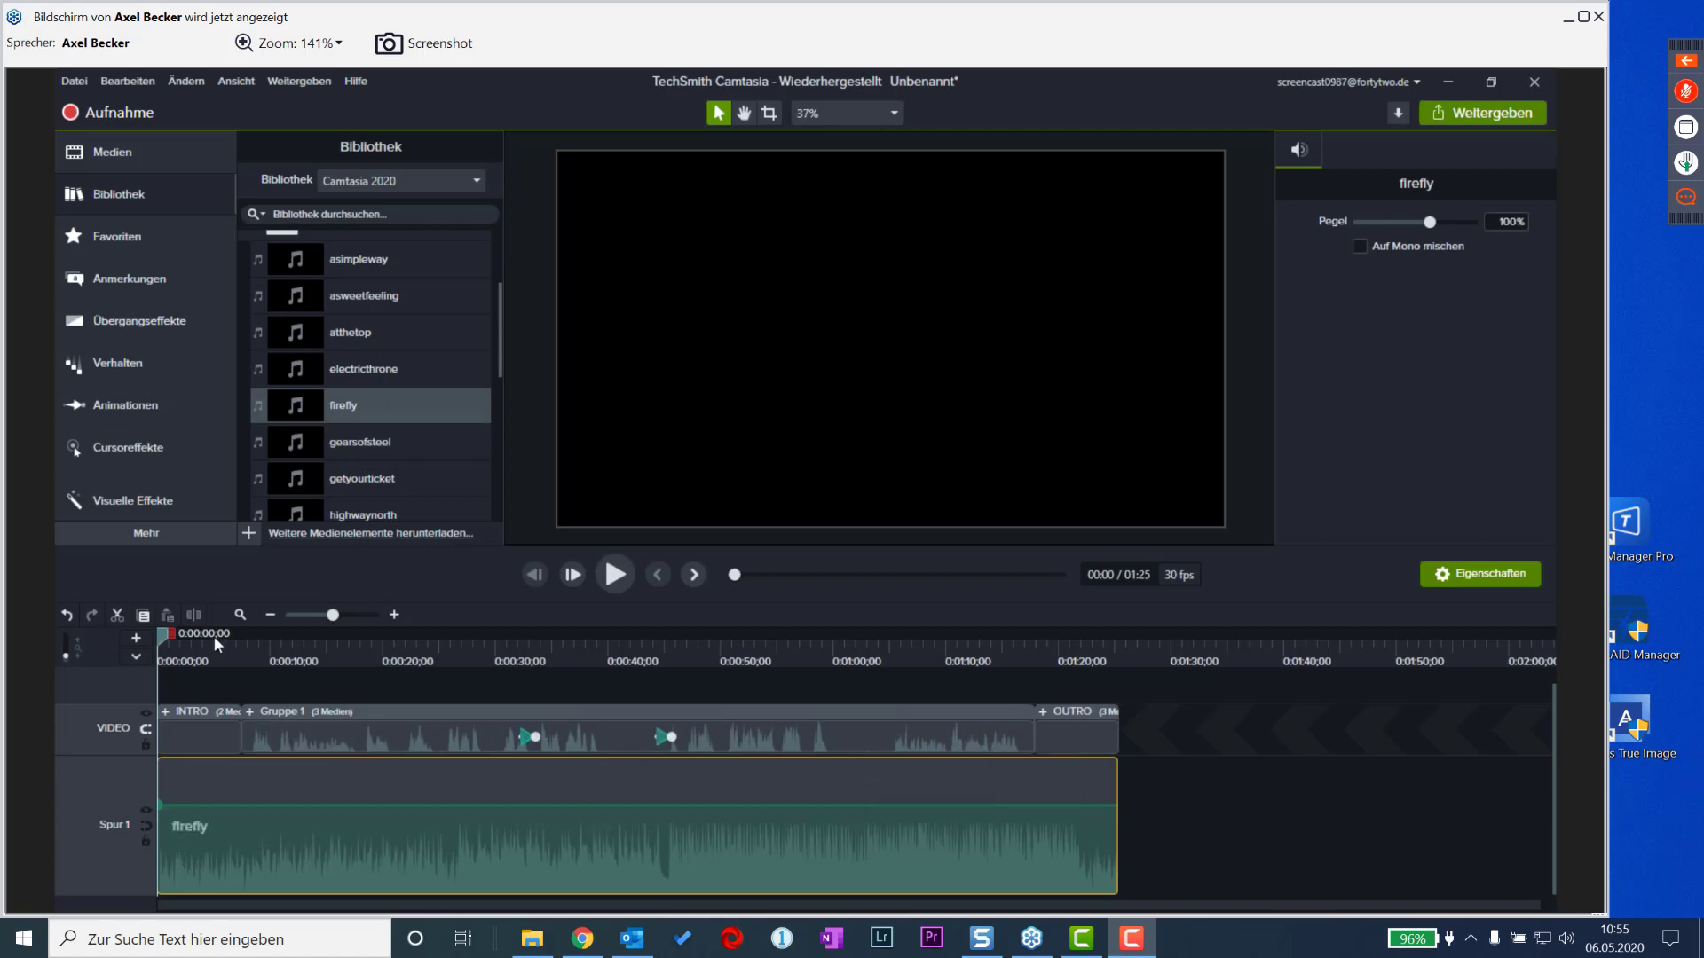
- Select the timeline range from the end of the INTRO to 0:01:16;26 and lower firefly's volume there to 13 %
left_click(238, 655)
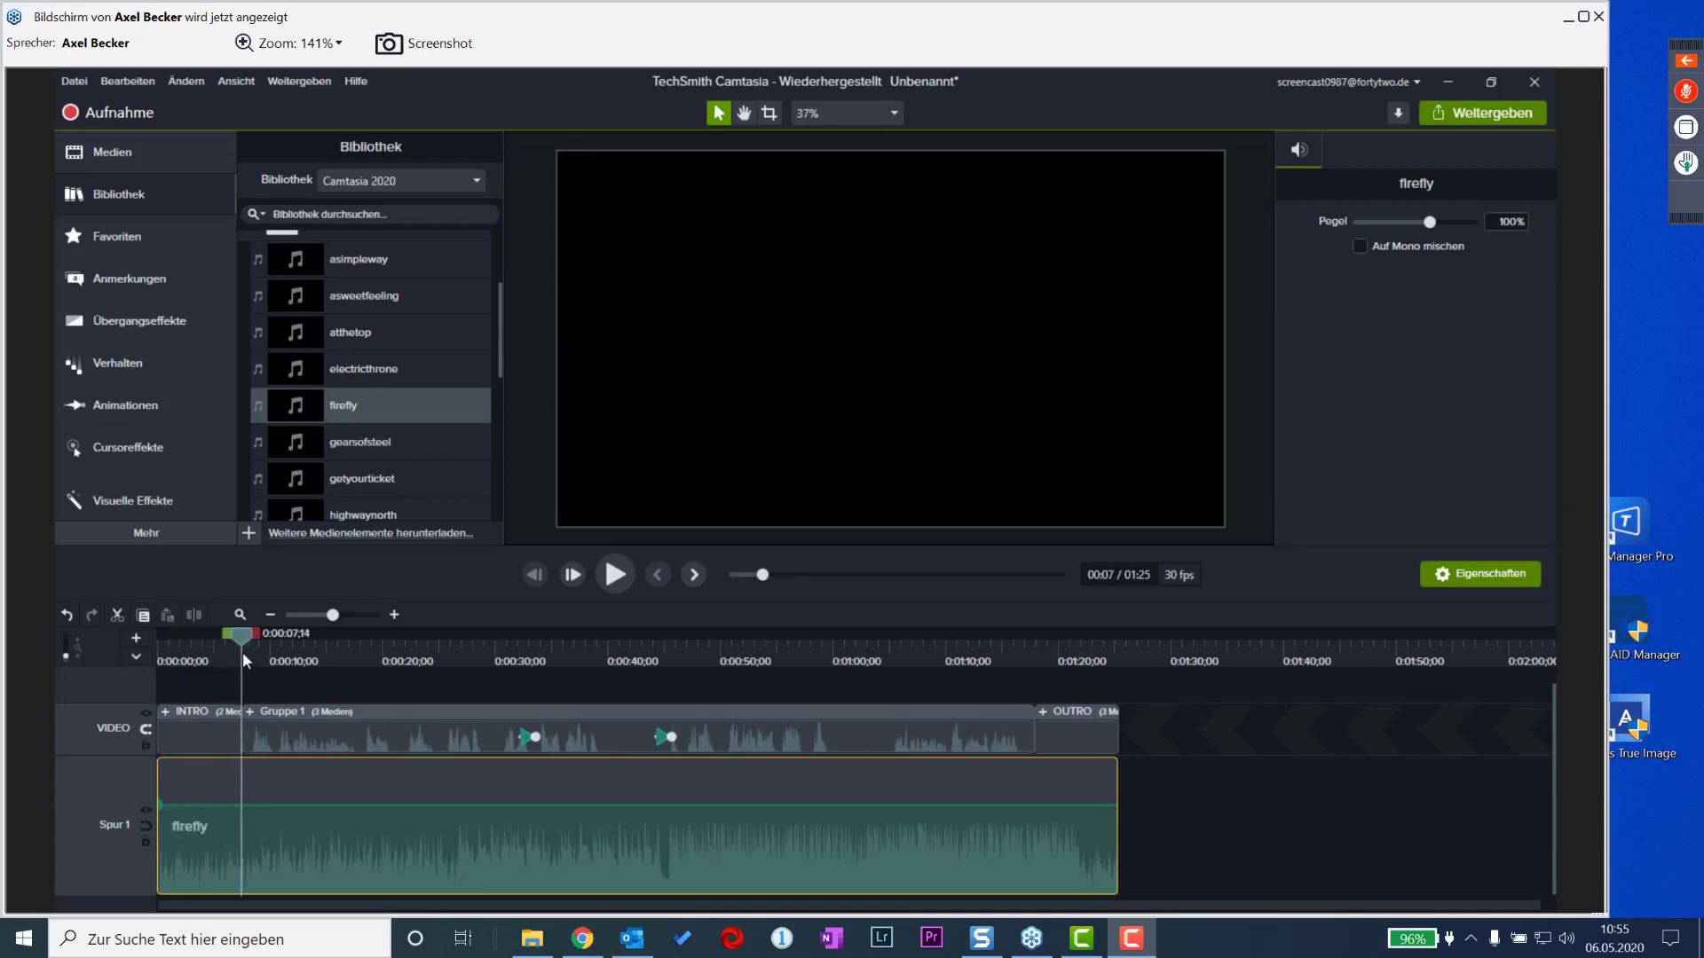
left_click_drag(246, 636, 505, 635)
left_click_drag(670, 642, 1038, 664)
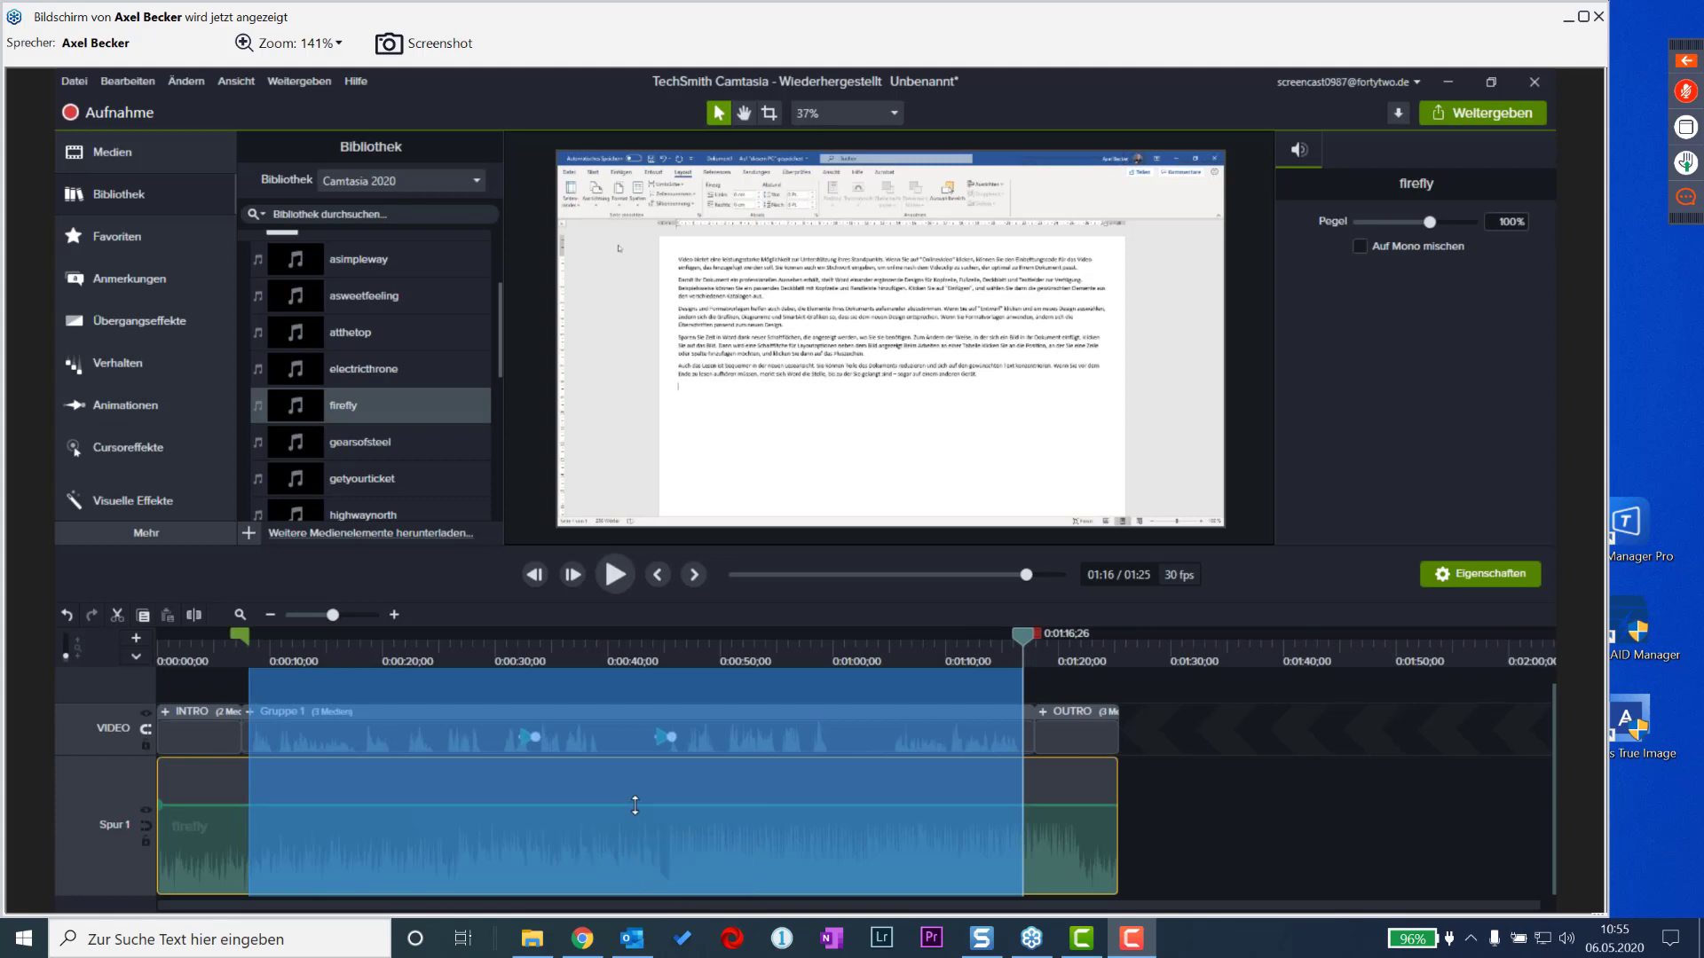
left_click_drag(634, 805, 643, 885)
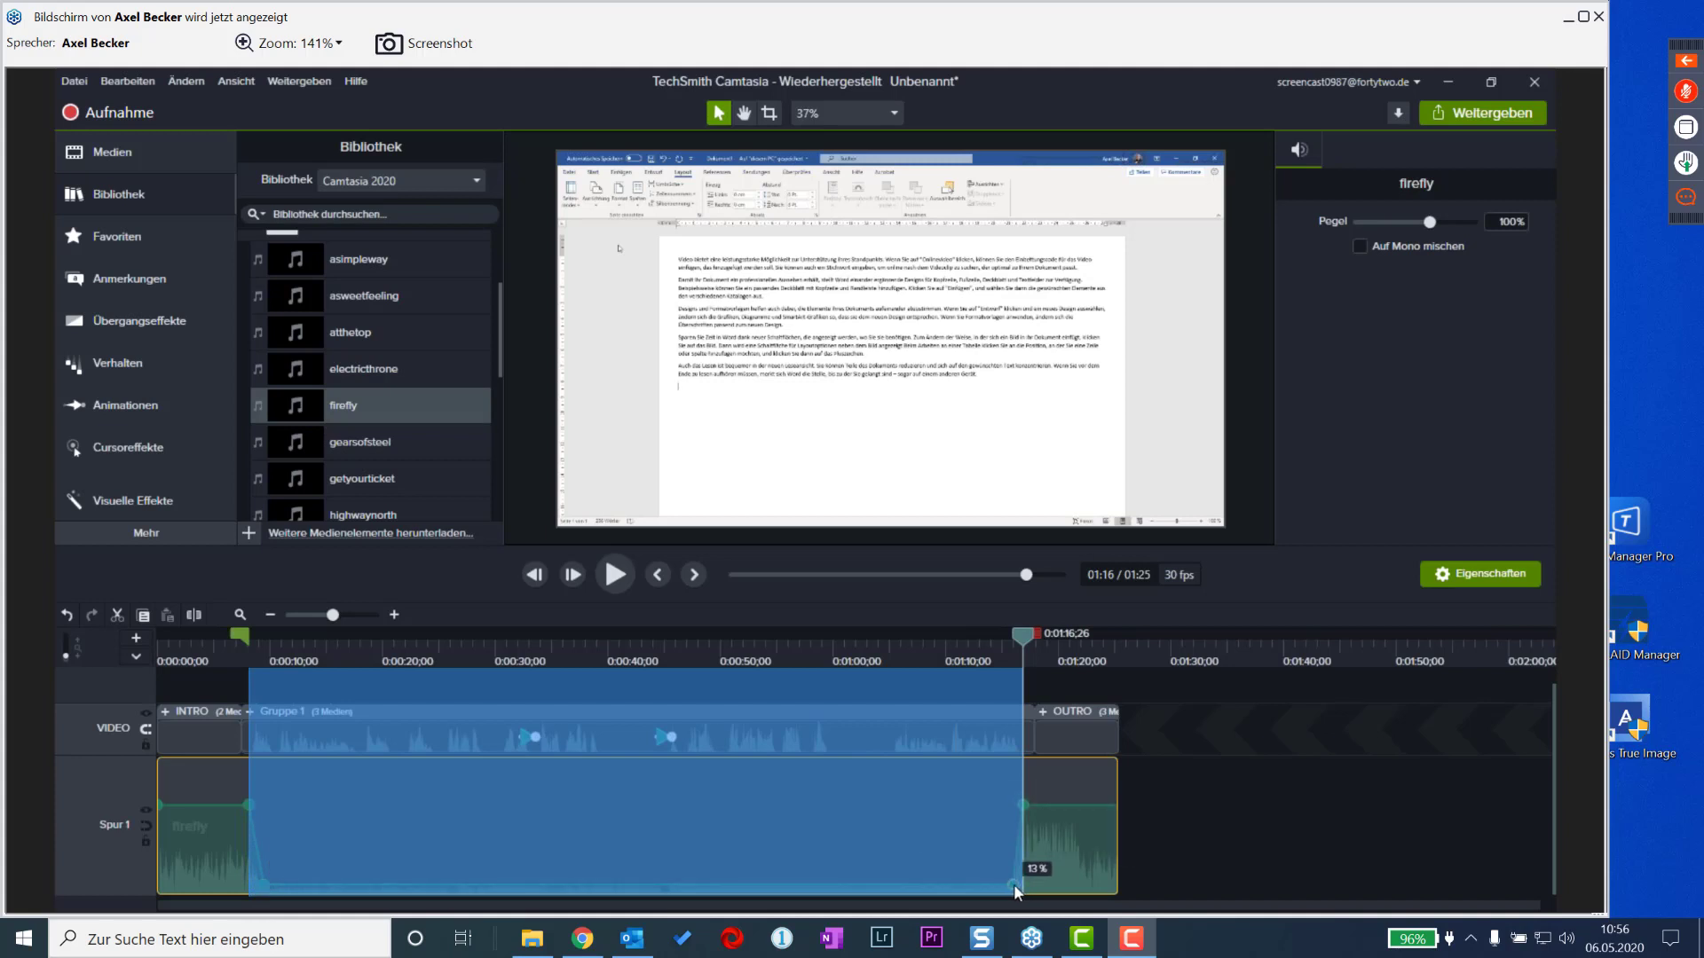
- Clear the time selection and scrub from the intro to the outro to check the music's volume curve
left_click(211, 647)
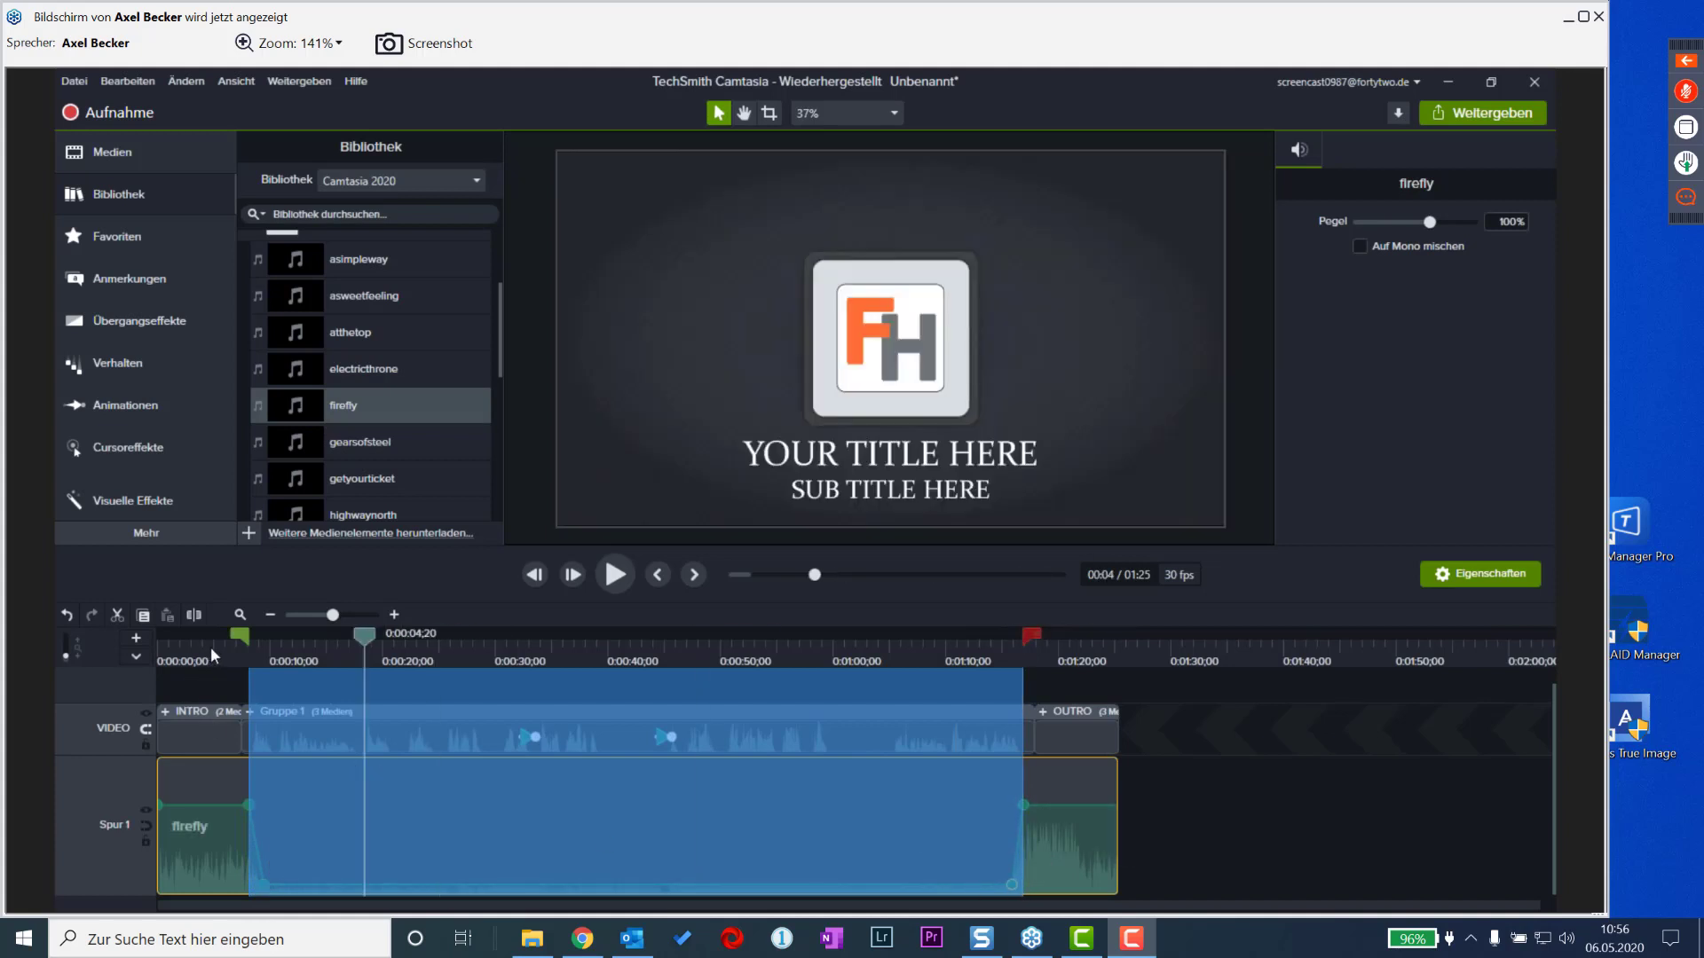
left_click_drag(209, 635, 364, 655)
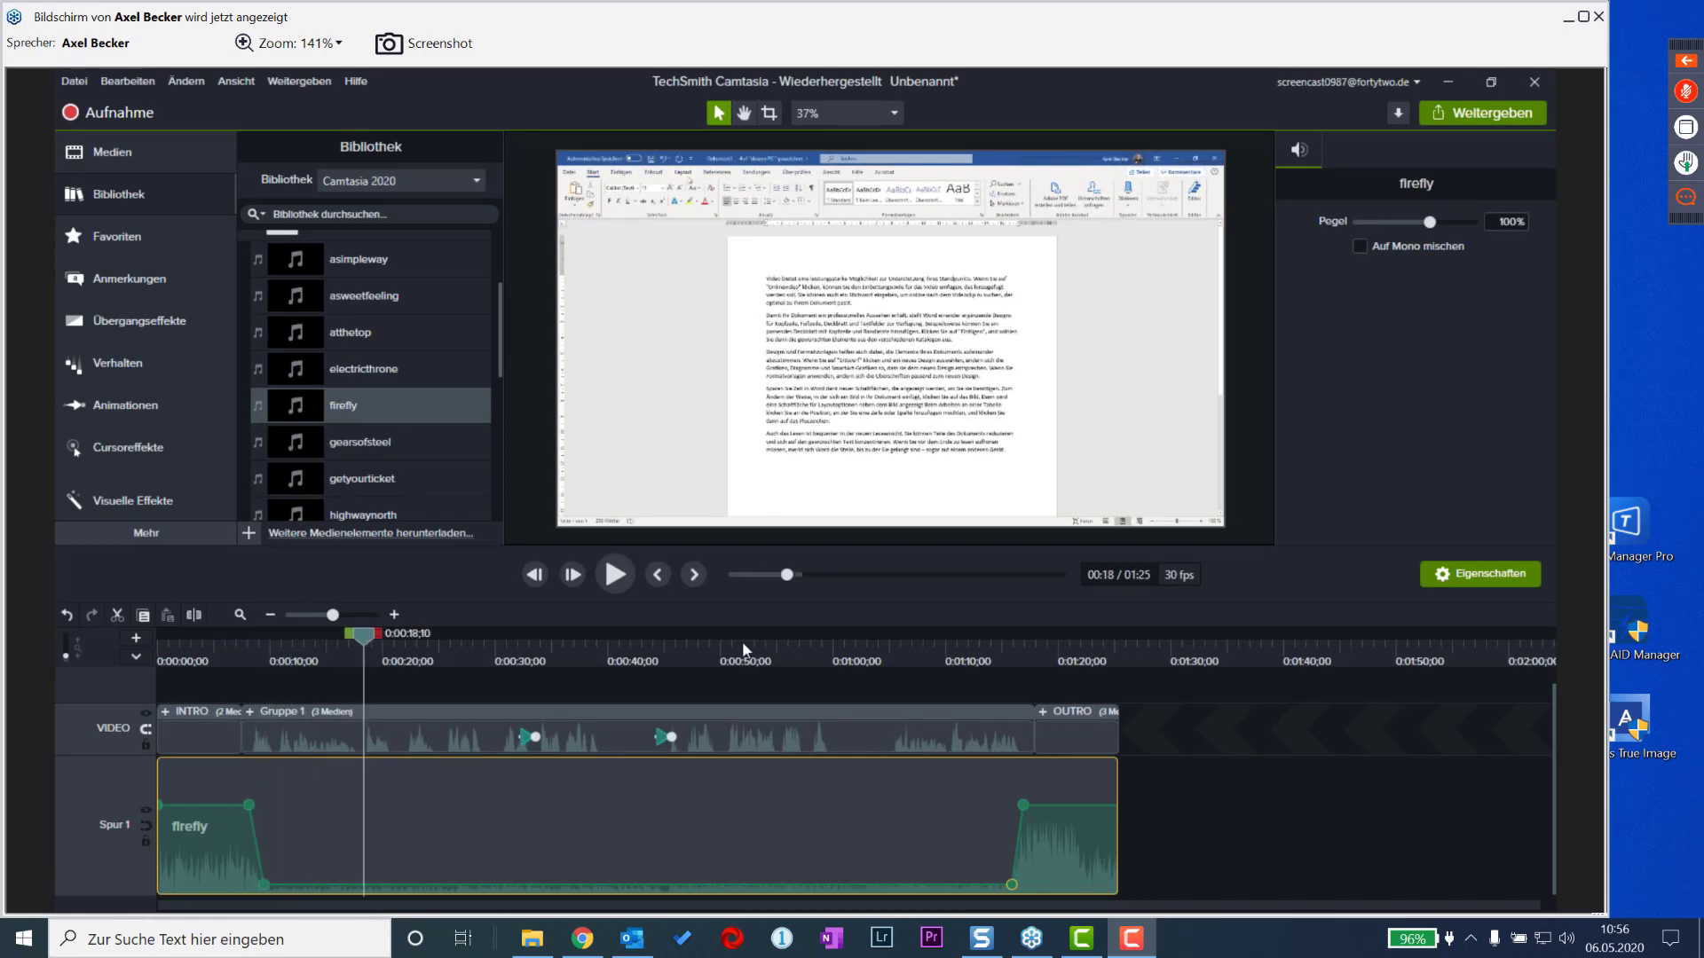
left_click_drag(977, 653, 1081, 671)
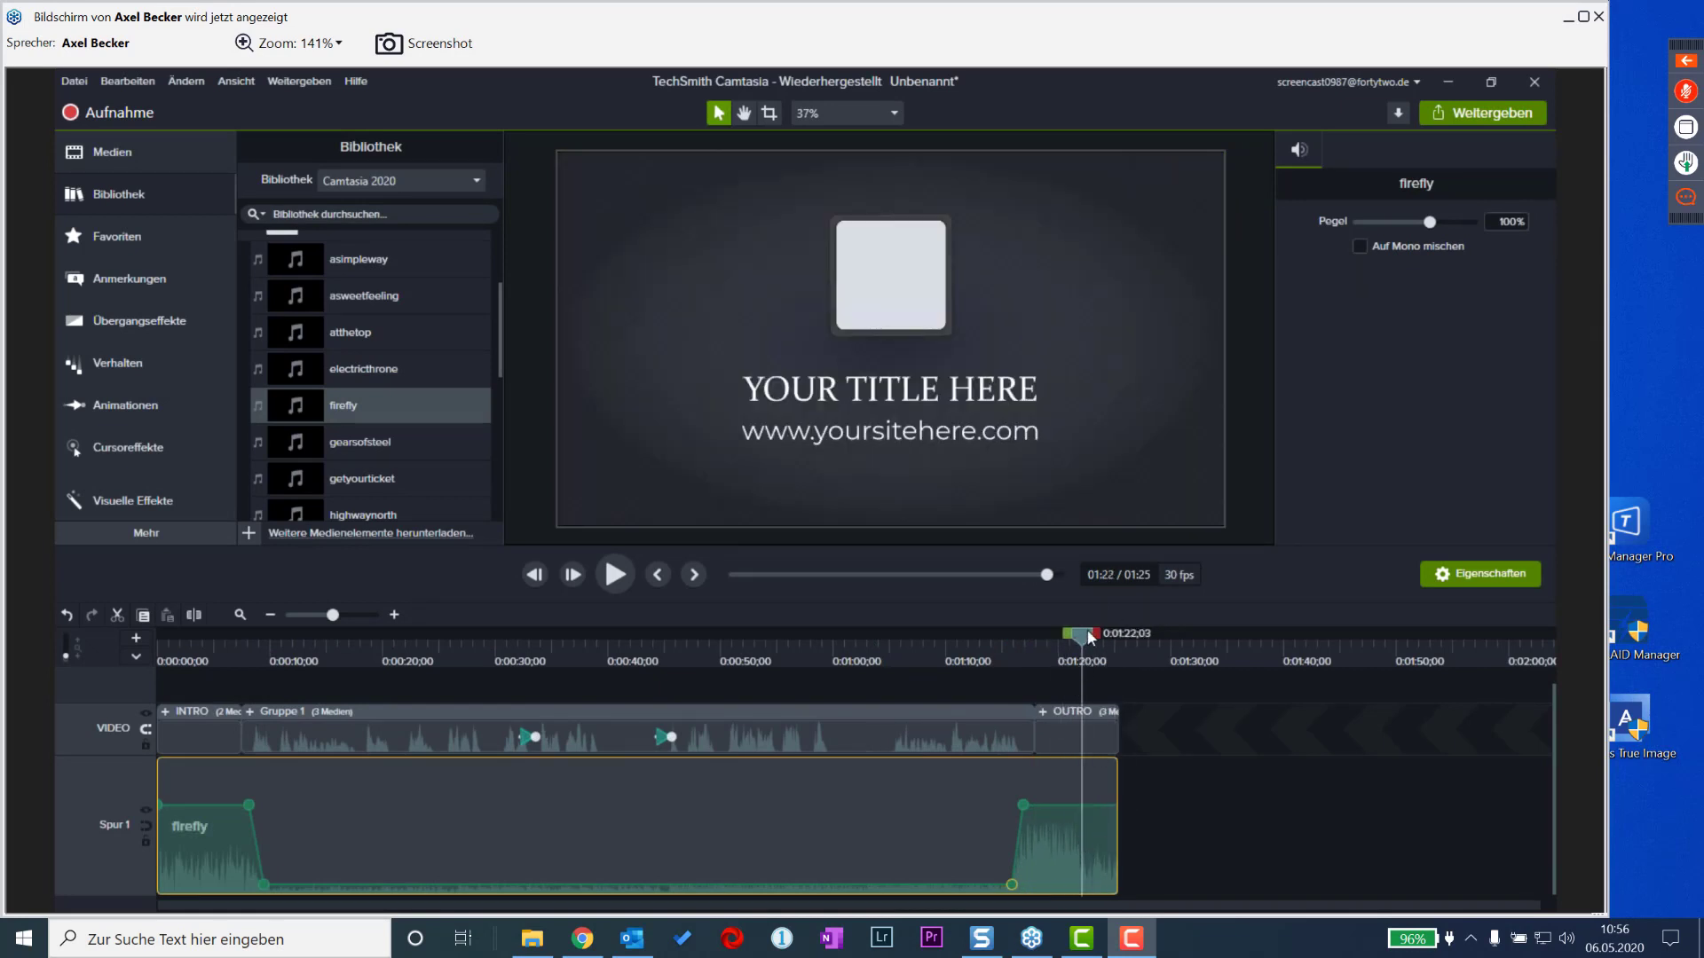
- Select the timeline range from 0:01:24;08 to the end of the OUTRO and apply the Ausblenden audio effect to the firefly clip
left_click_drag(1091, 637, 1121, 653)
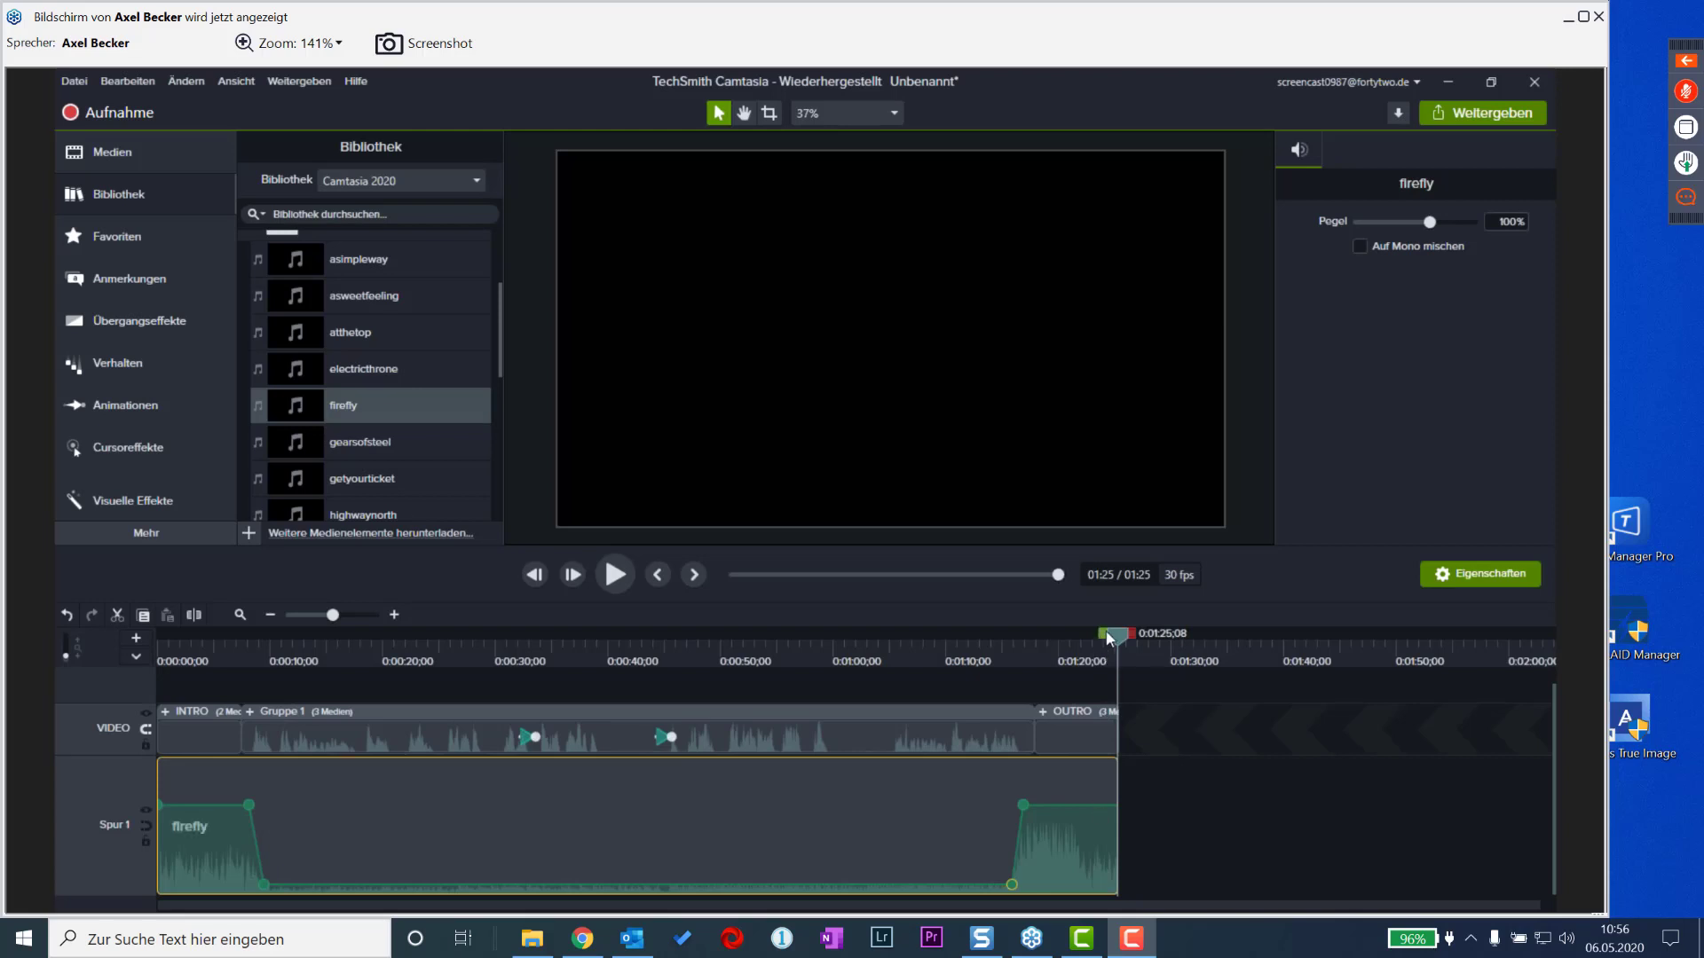
left_click_drag(1109, 637, 1097, 635)
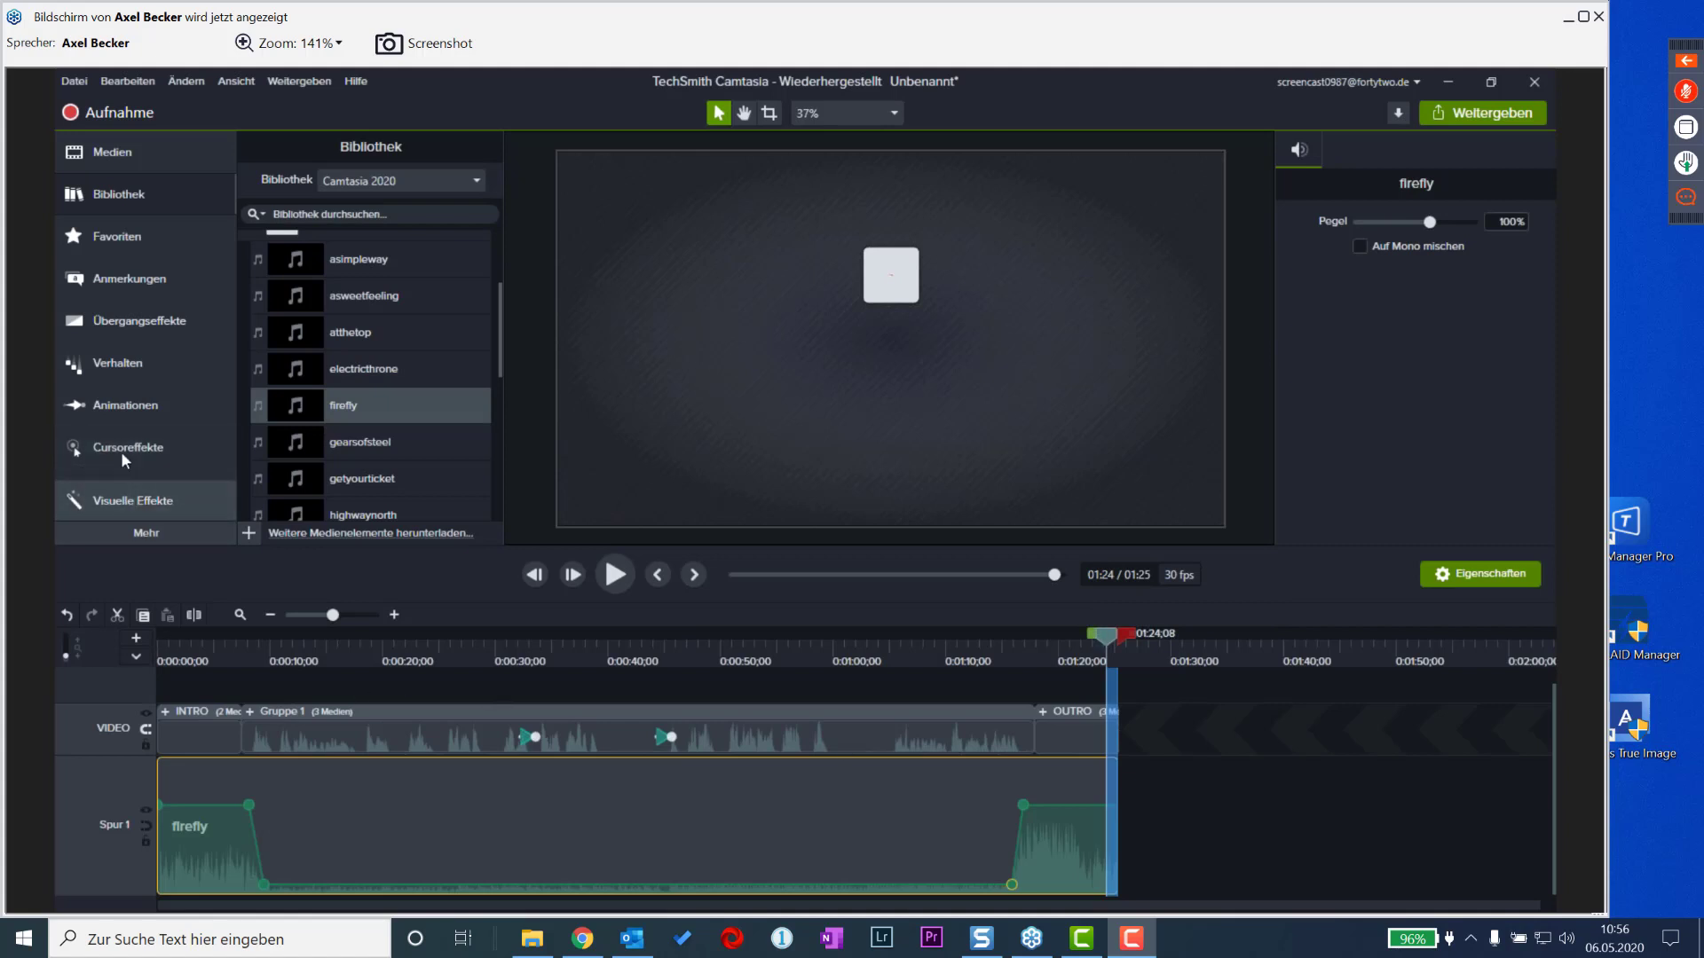
left_click(157, 533)
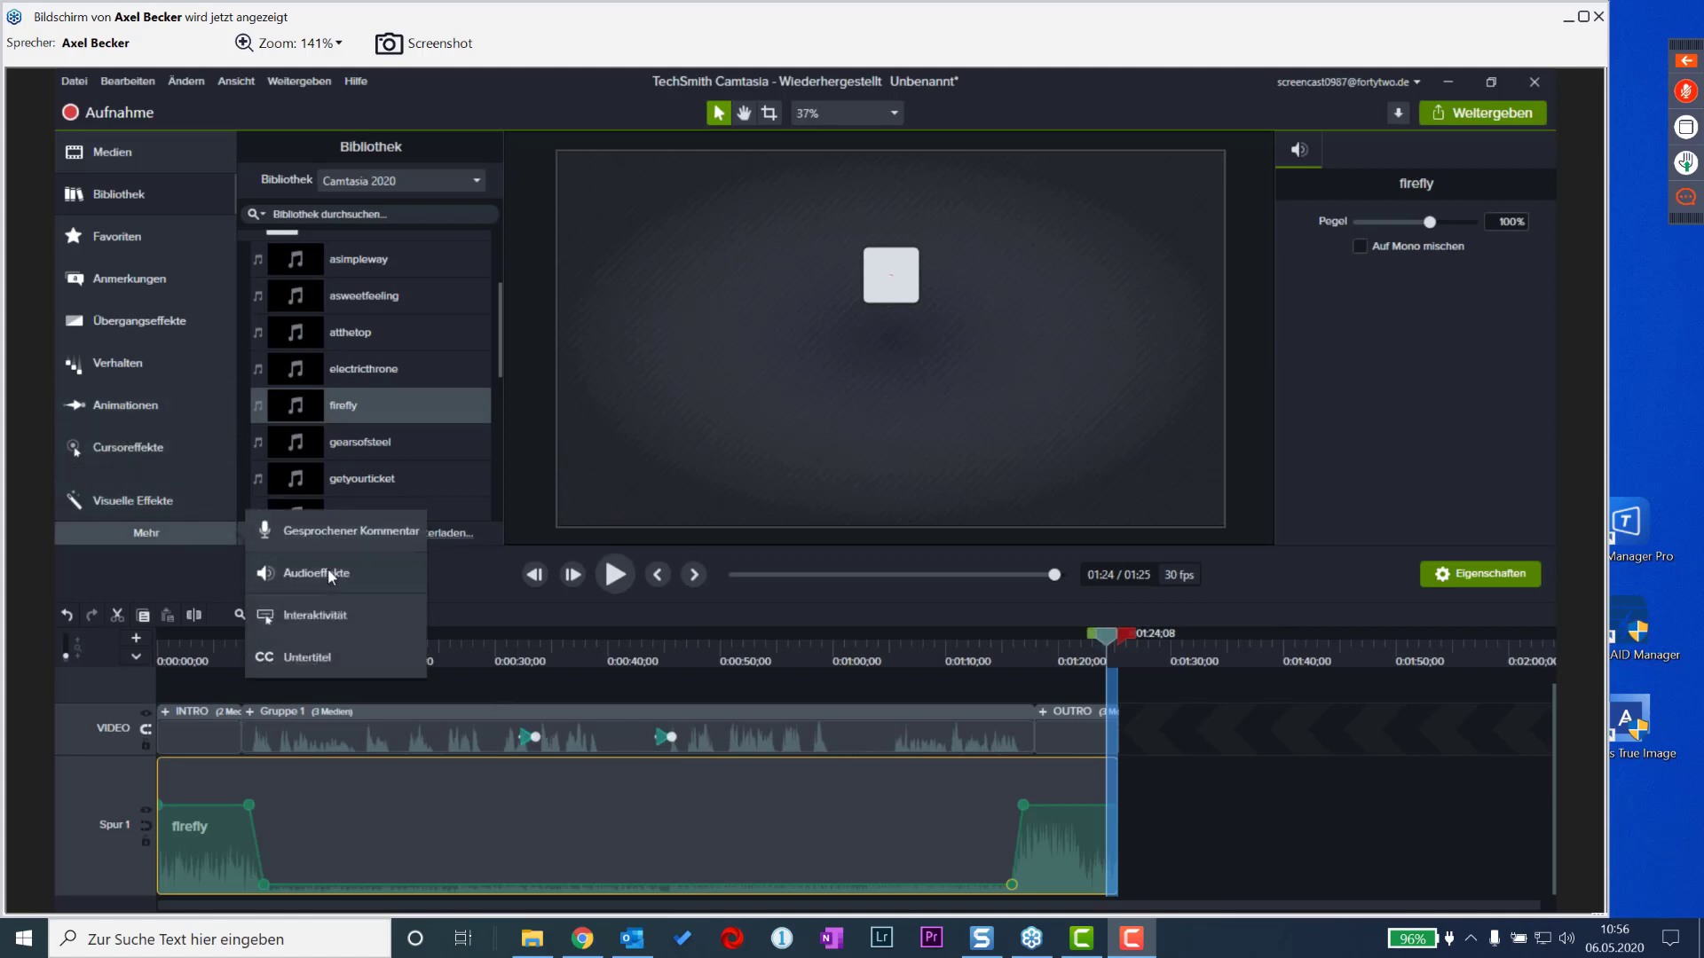
left_click(328, 568)
left_click_drag(392, 217, 1087, 817)
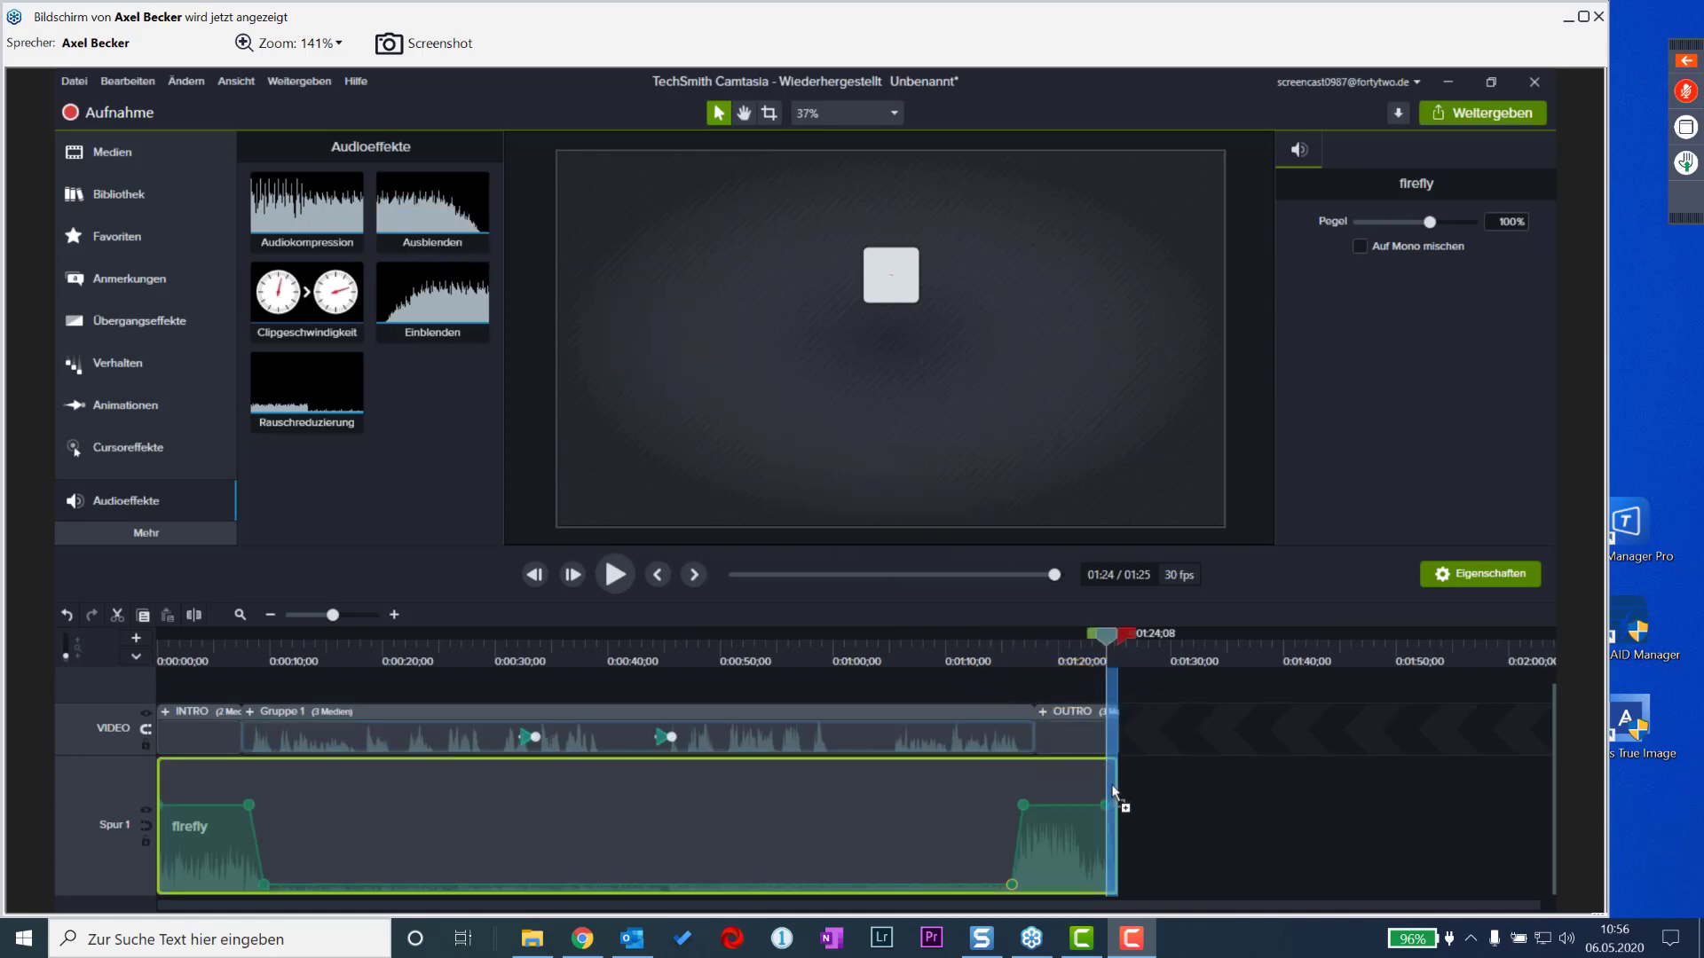
left_click(1159, 780)
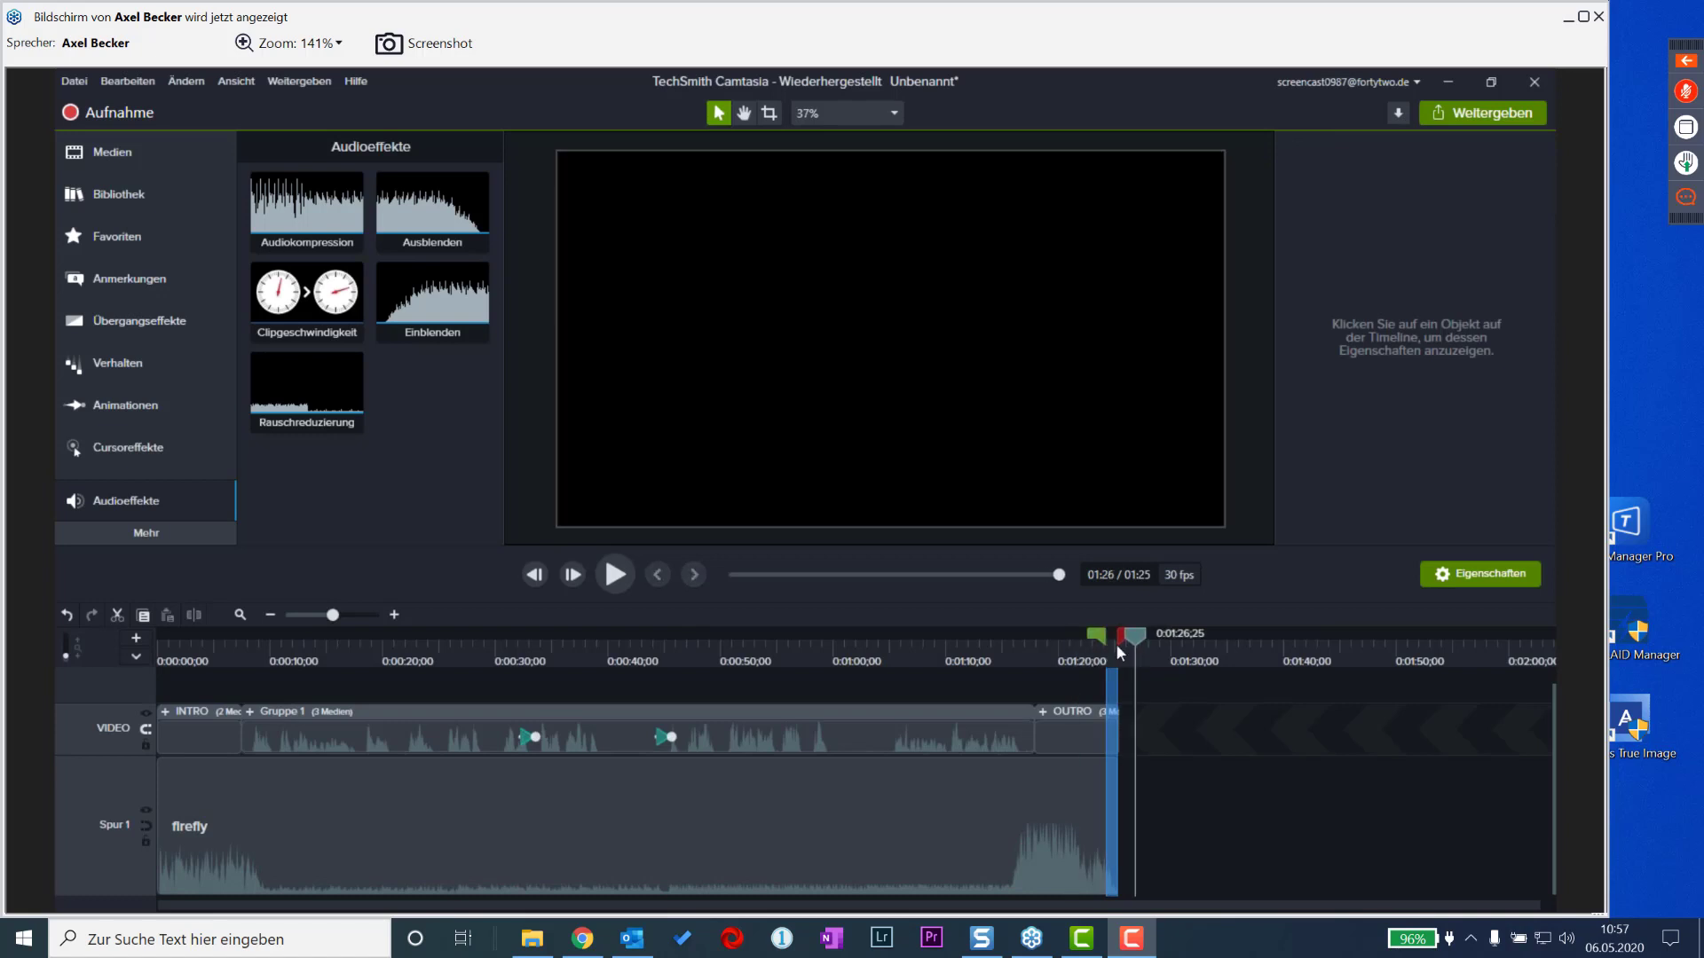
- Inspect the volume curve of the fade-out at the end of the firefly clip
left_click(1115, 642)
left_click(350, 615)
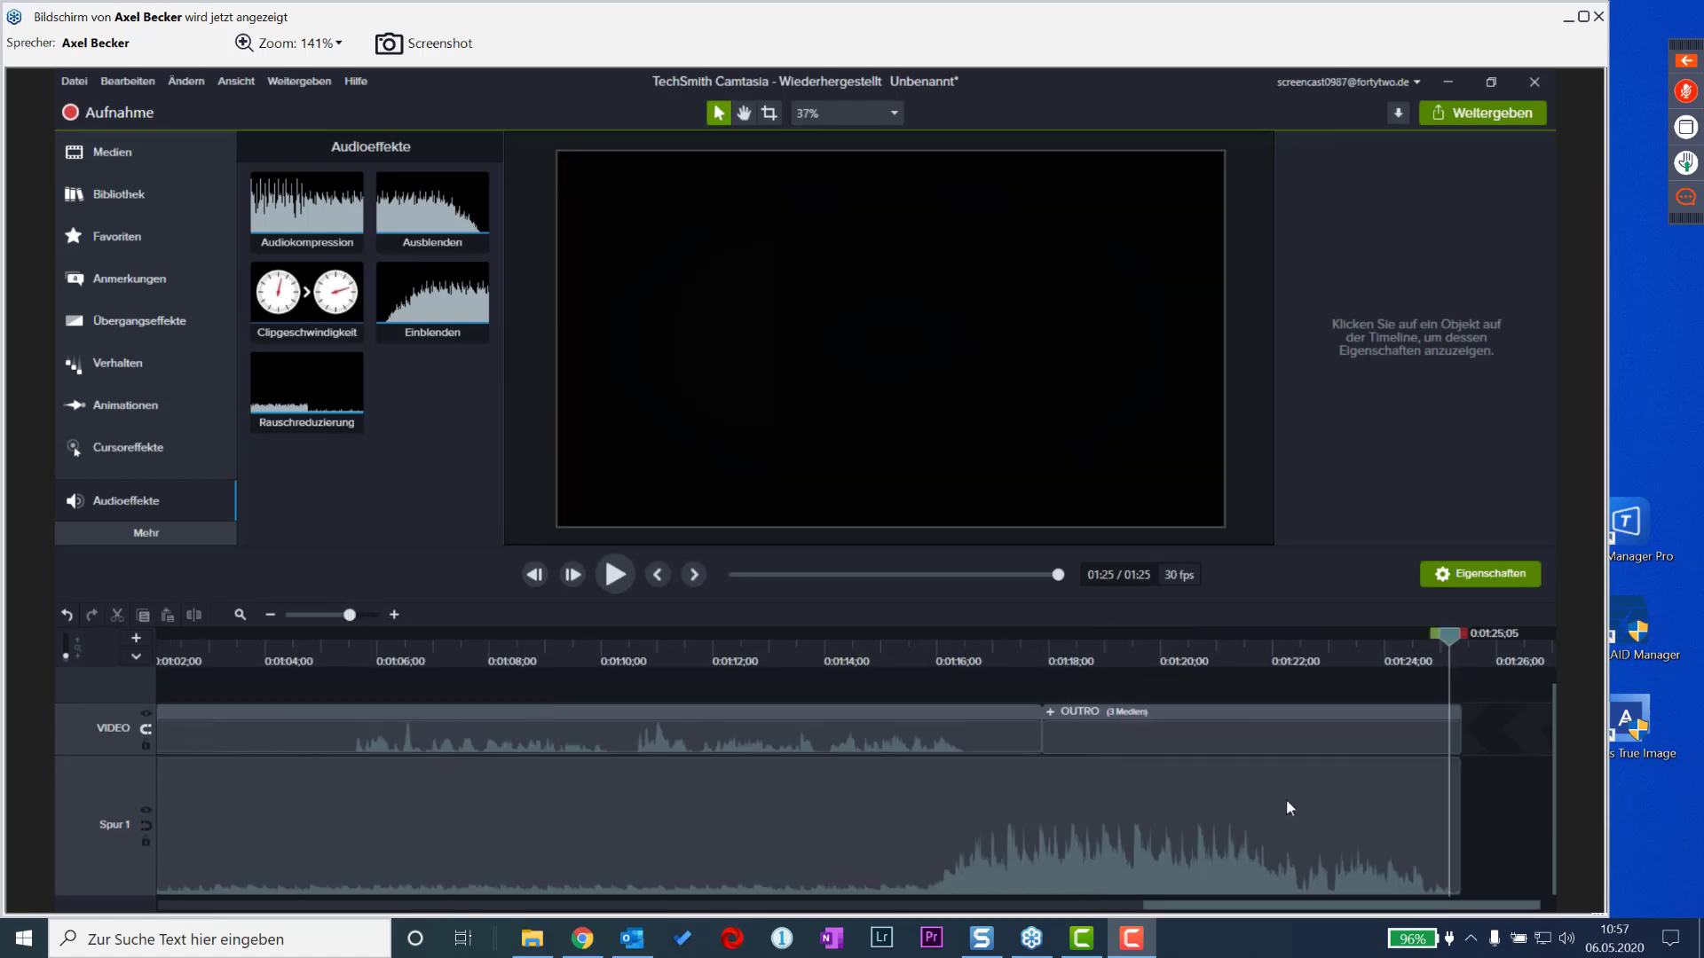
left_click(1393, 822)
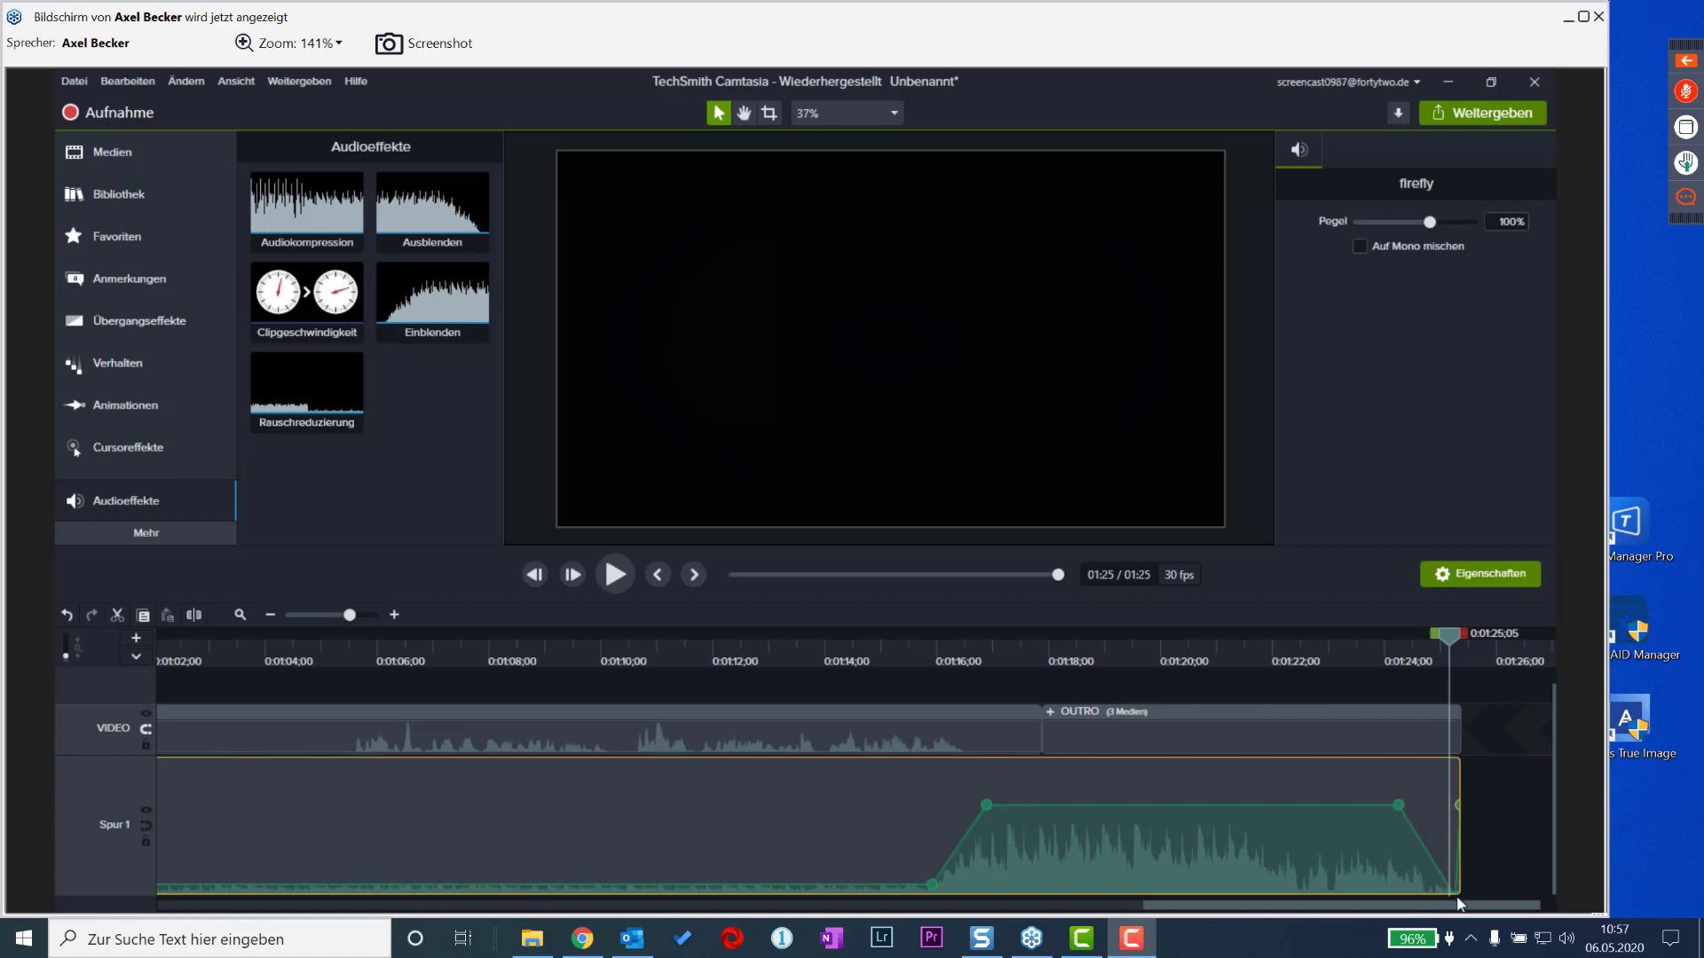
mouse_move(1471, 901)
key("ctrl+9")
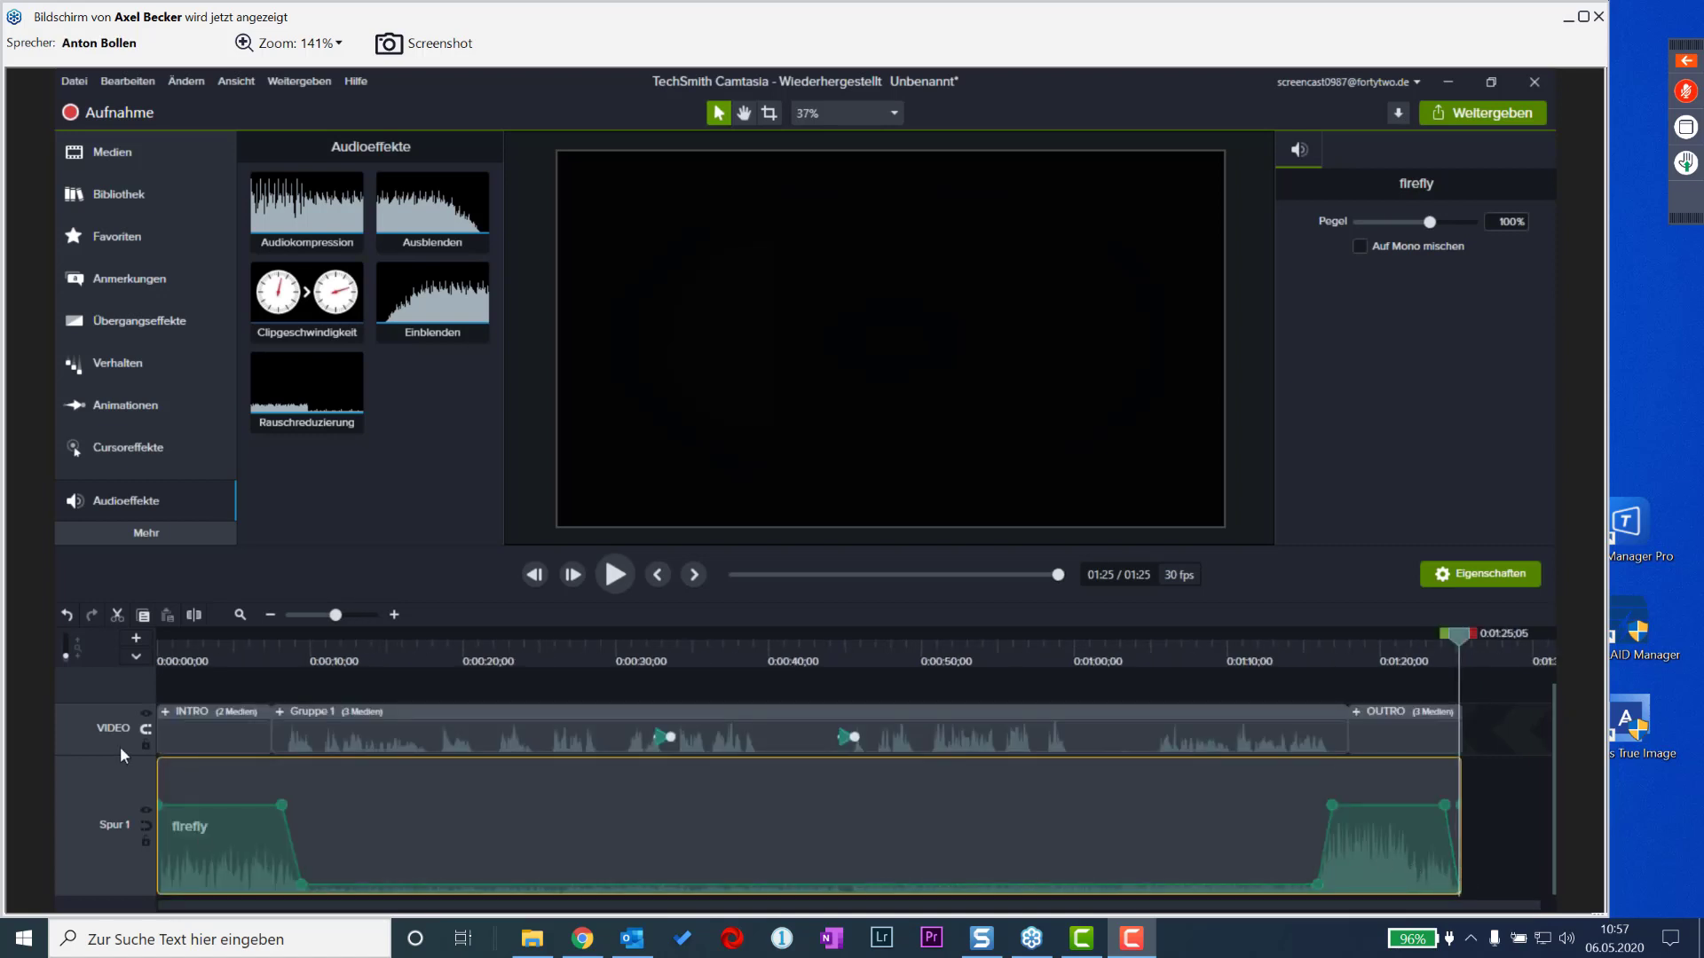
- Reduce the height of Spur 1 and display the recordings, images and audio in the project's media collection
left_click_drag(97, 762, 99, 887)
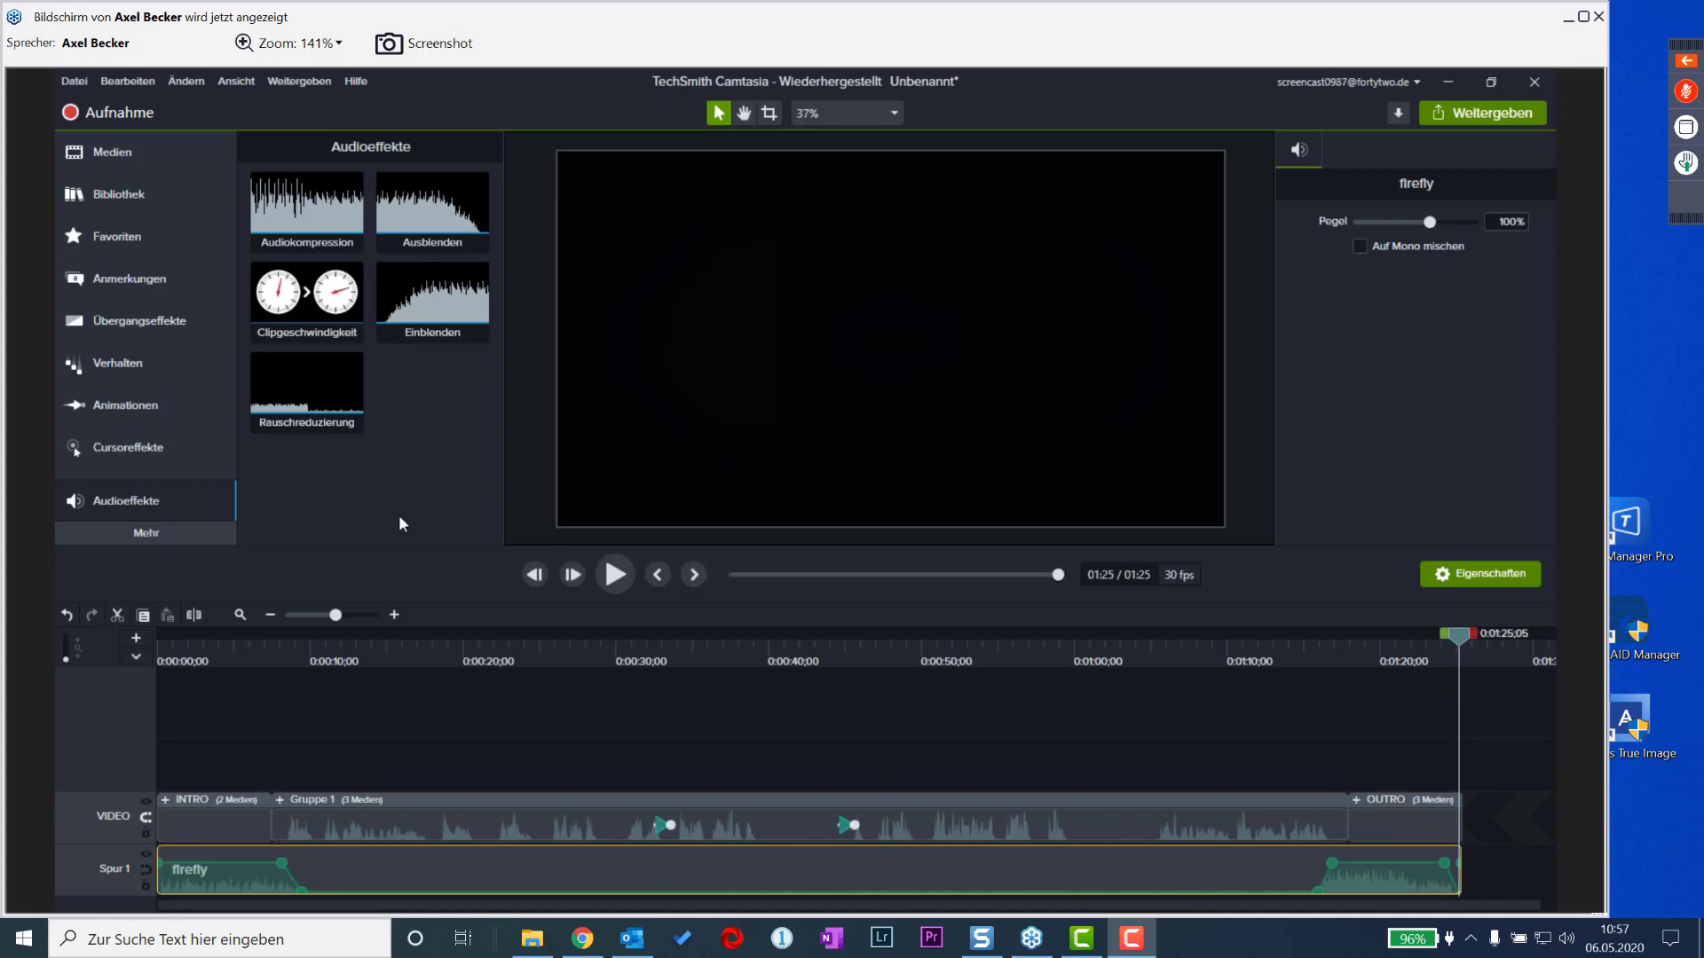
left_click(184, 148)
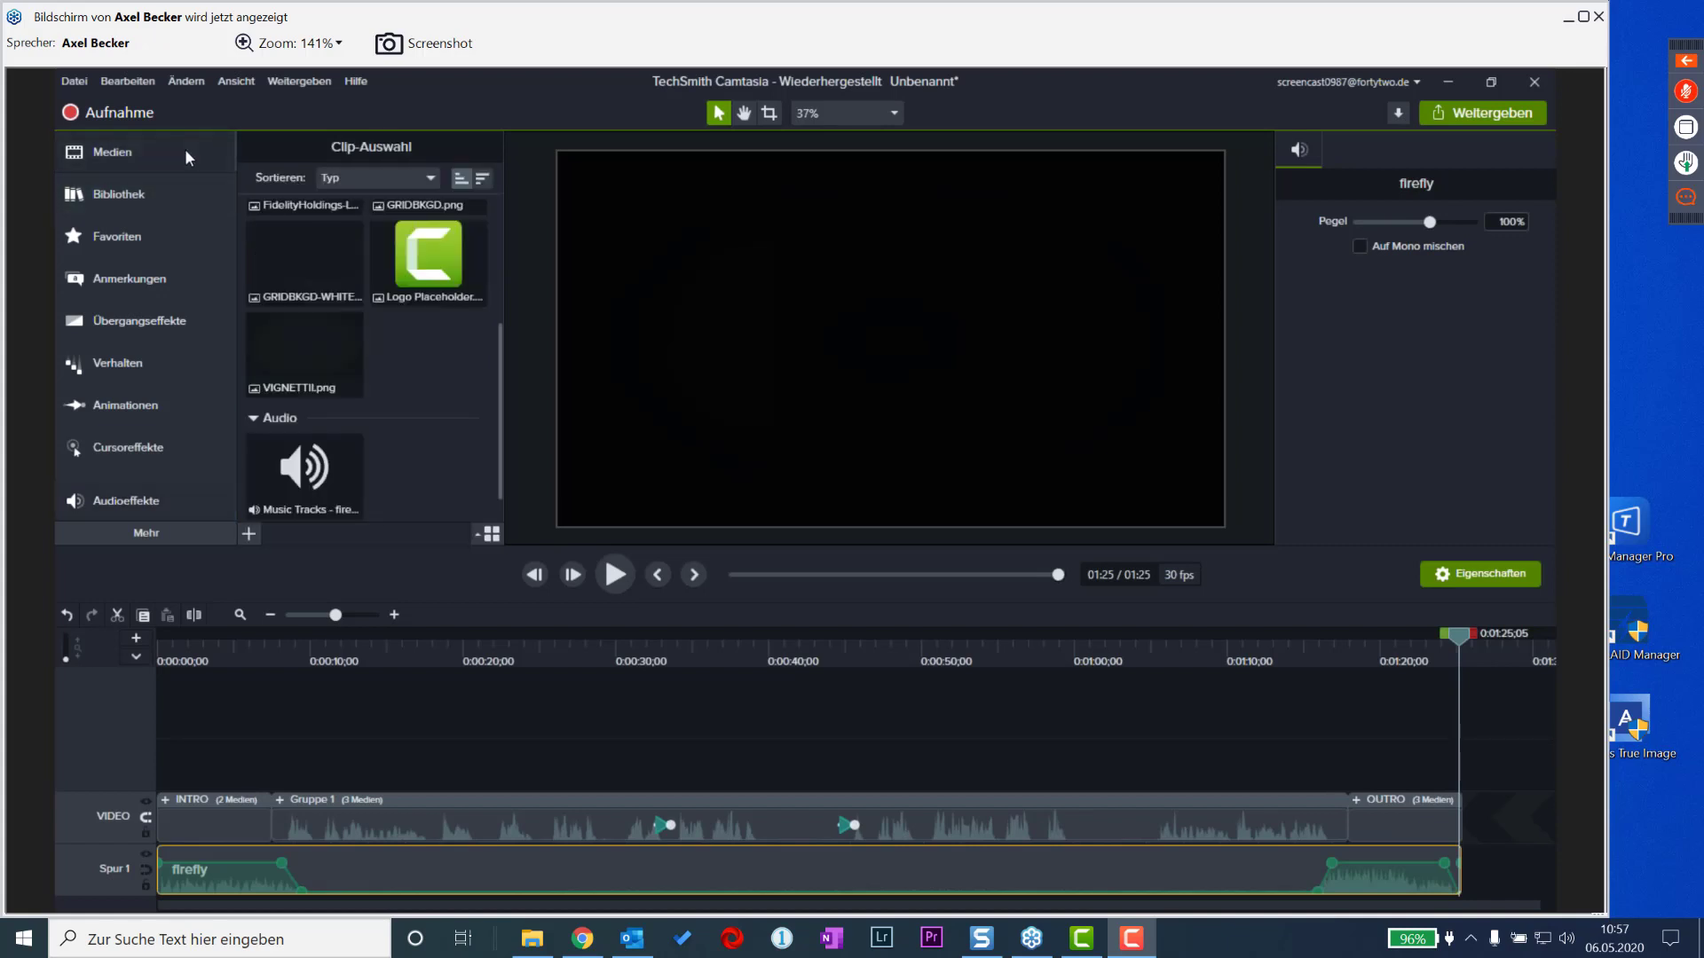
left_click_drag(497, 393, 502, 174)
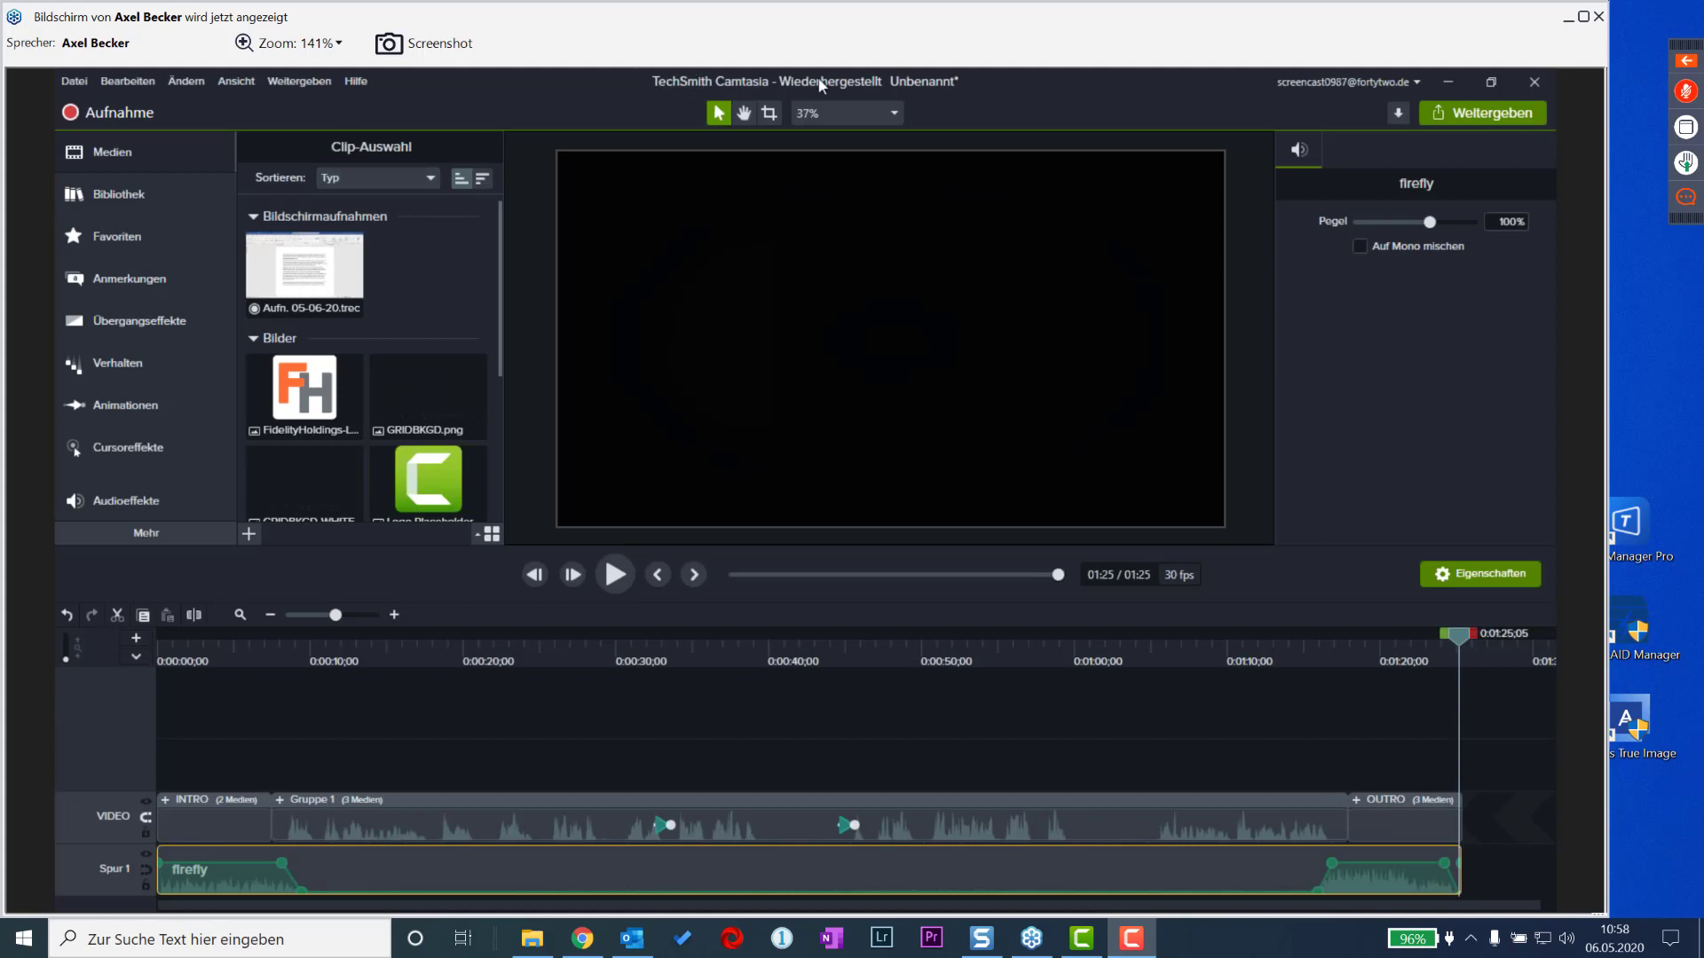
- Save the project as Unbenannt1e83d4.autosave.tscproj in the TSC-747-Word folder under Desktop, Webinar 20200506, and delete the stray callout on Spur 3
left_click(71, 82)
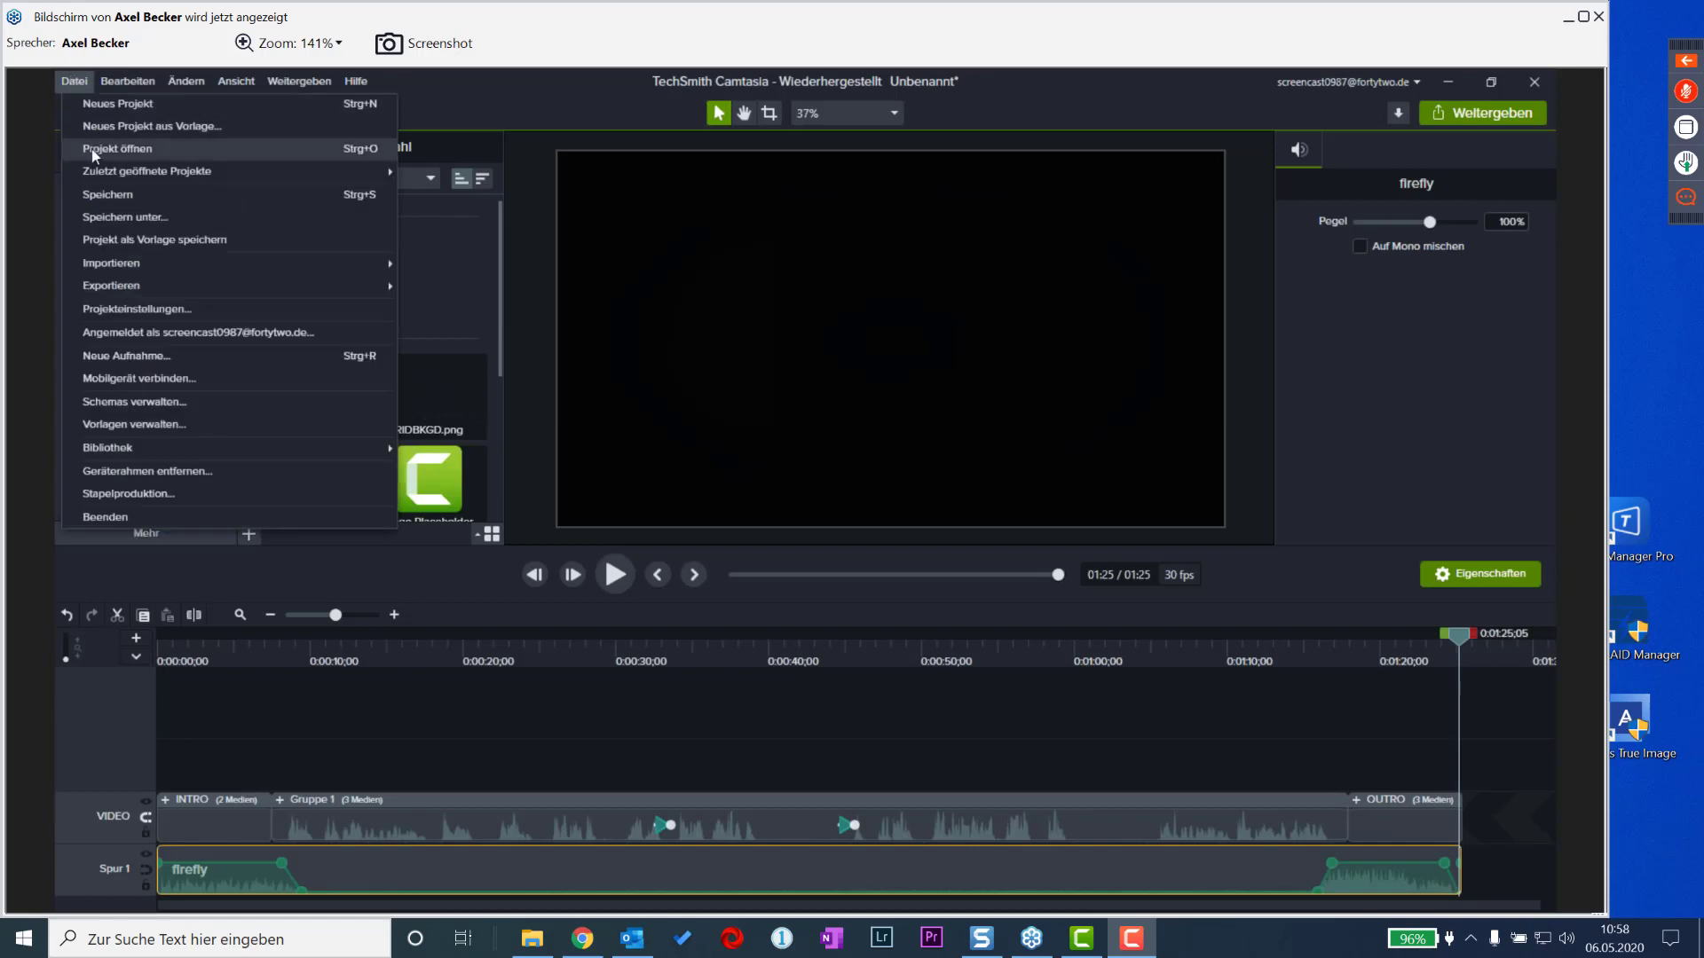
left_click(111, 217)
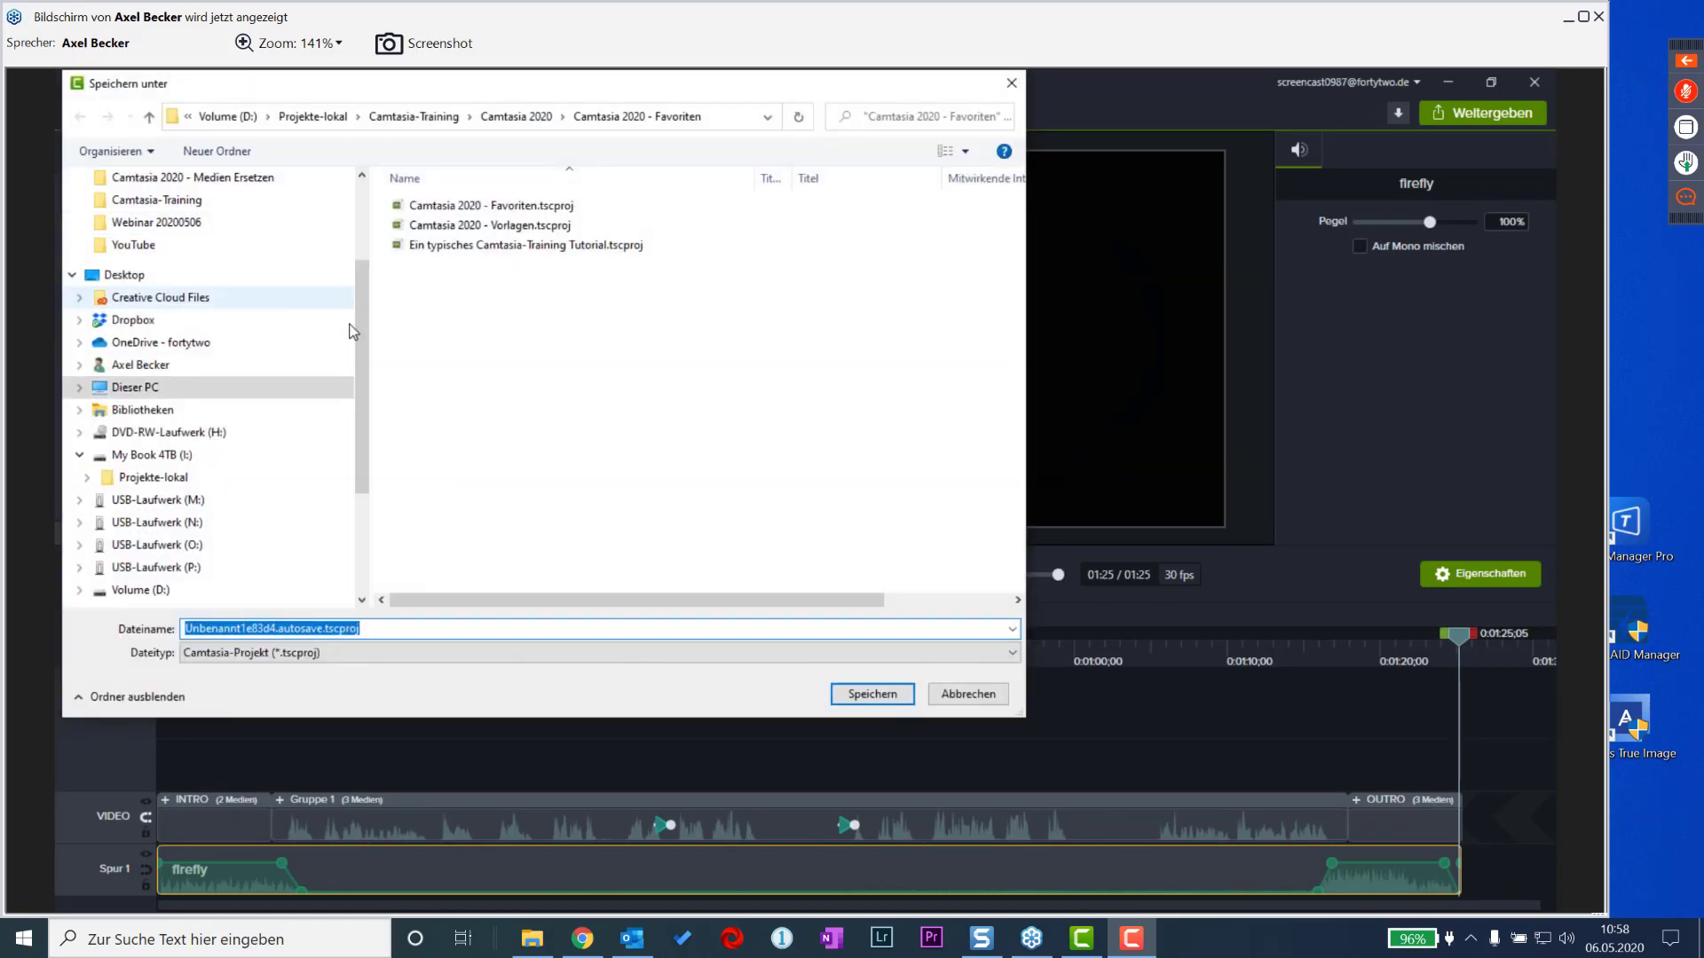
scroll(346, 258, "up", 3)
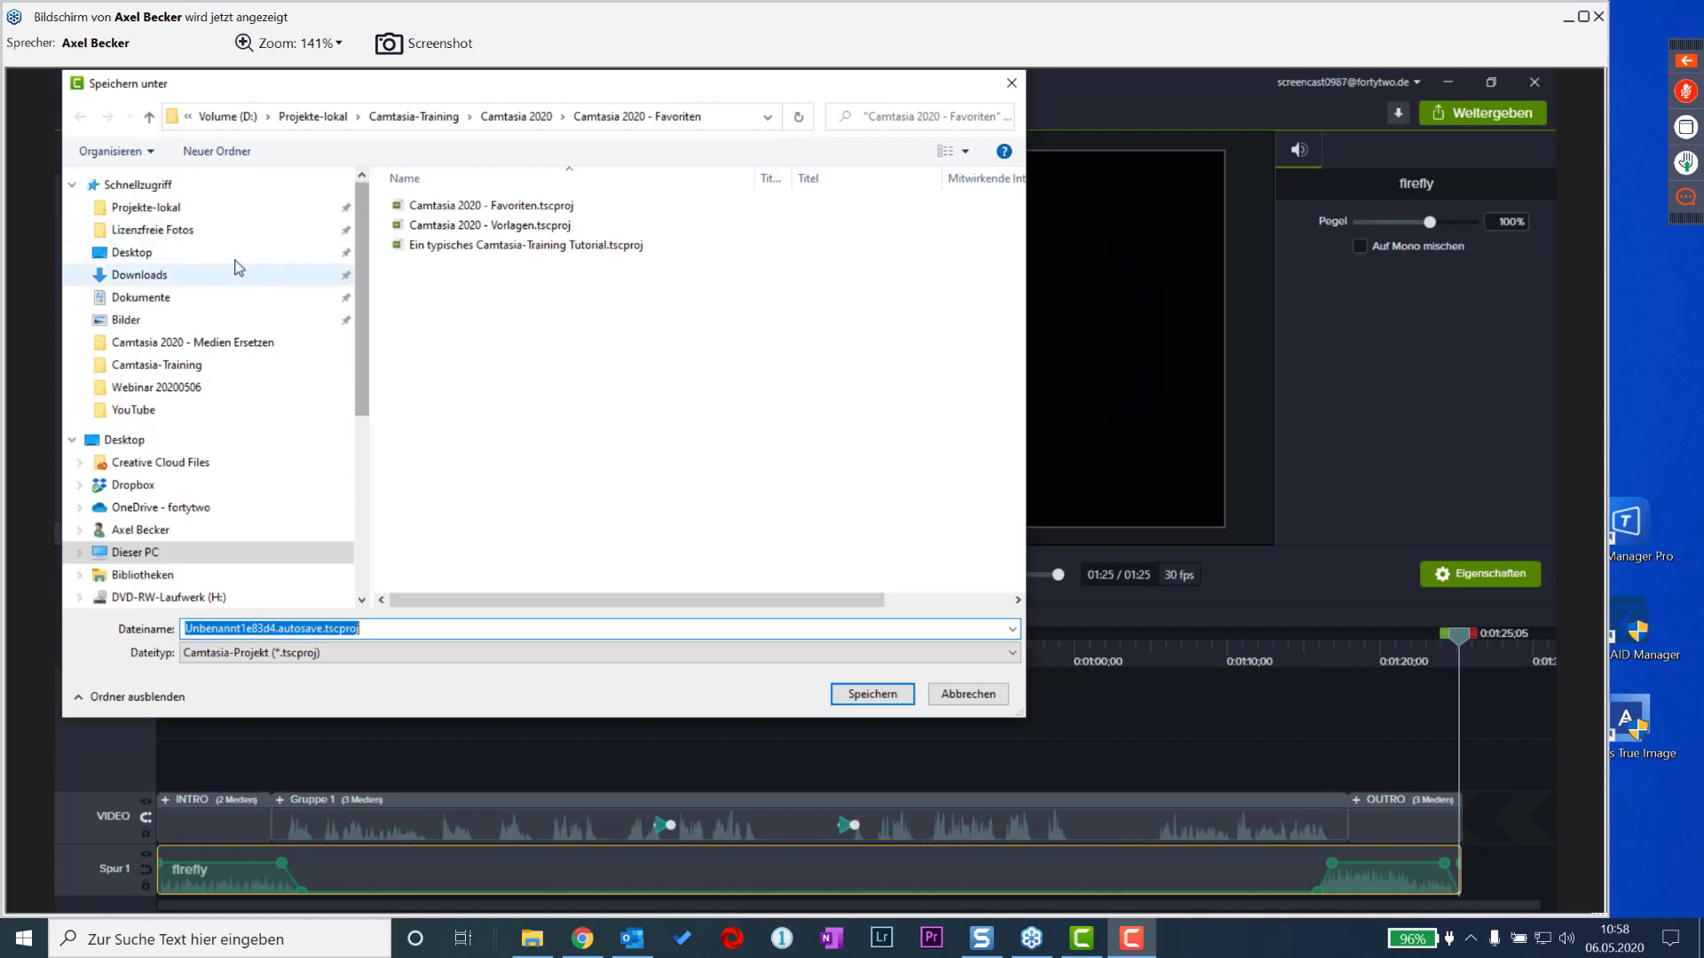
left_click(199, 252)
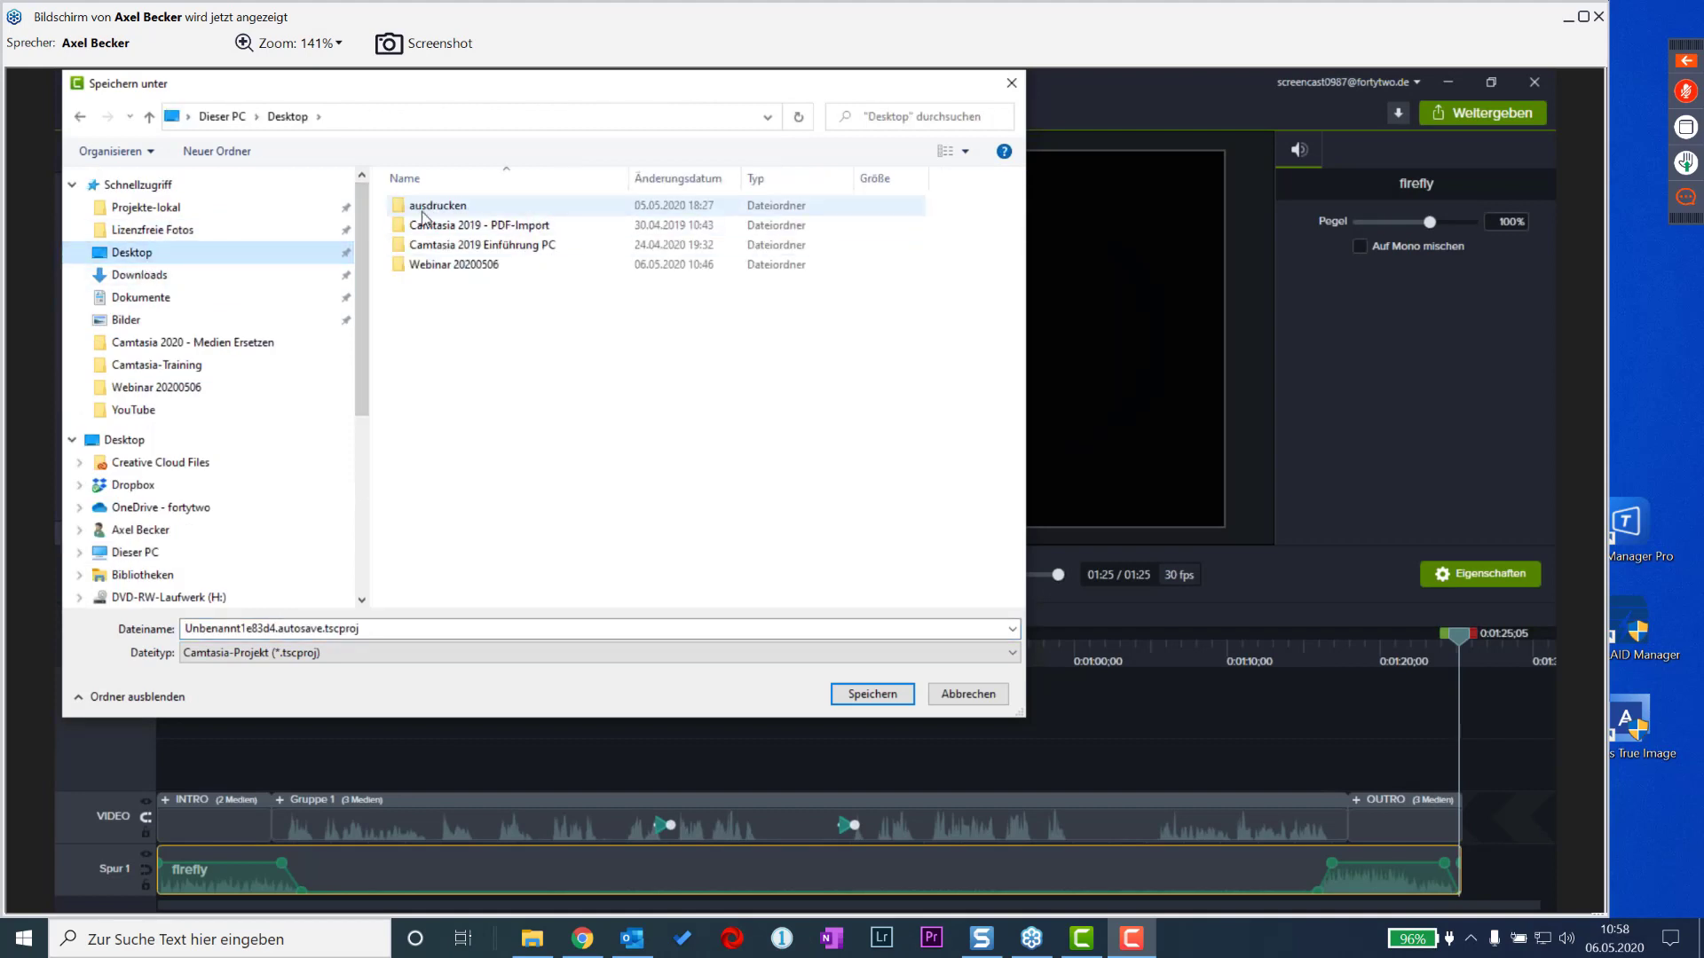
double_click(434, 264)
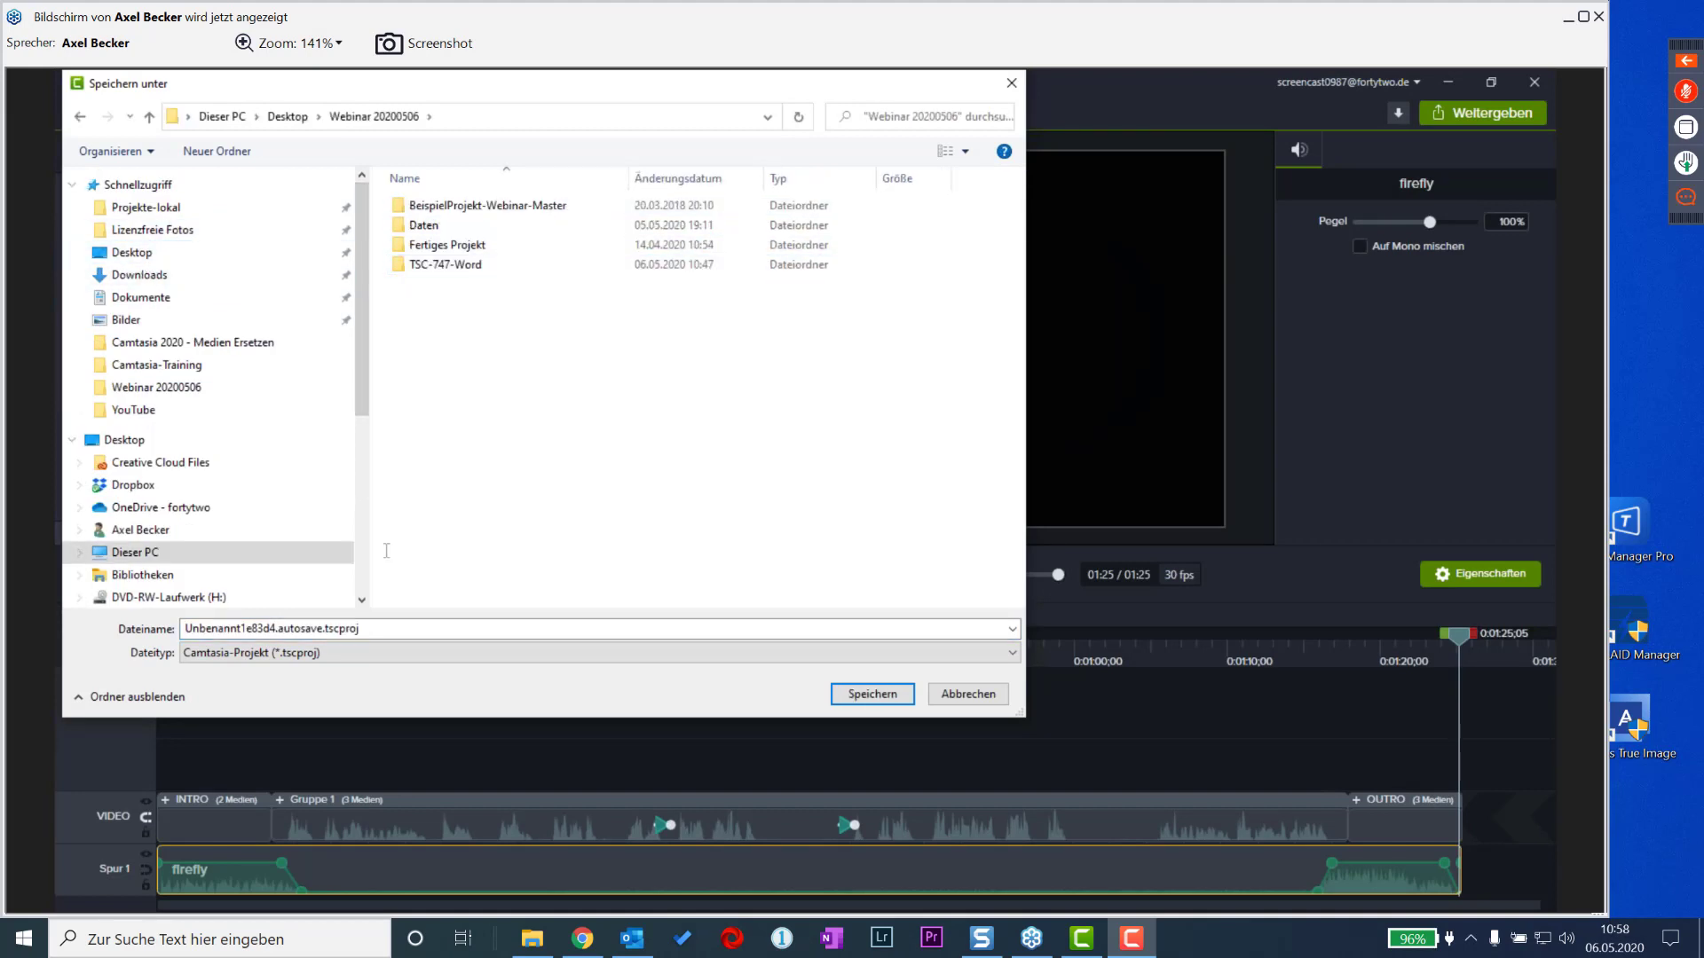
double_click(290, 630)
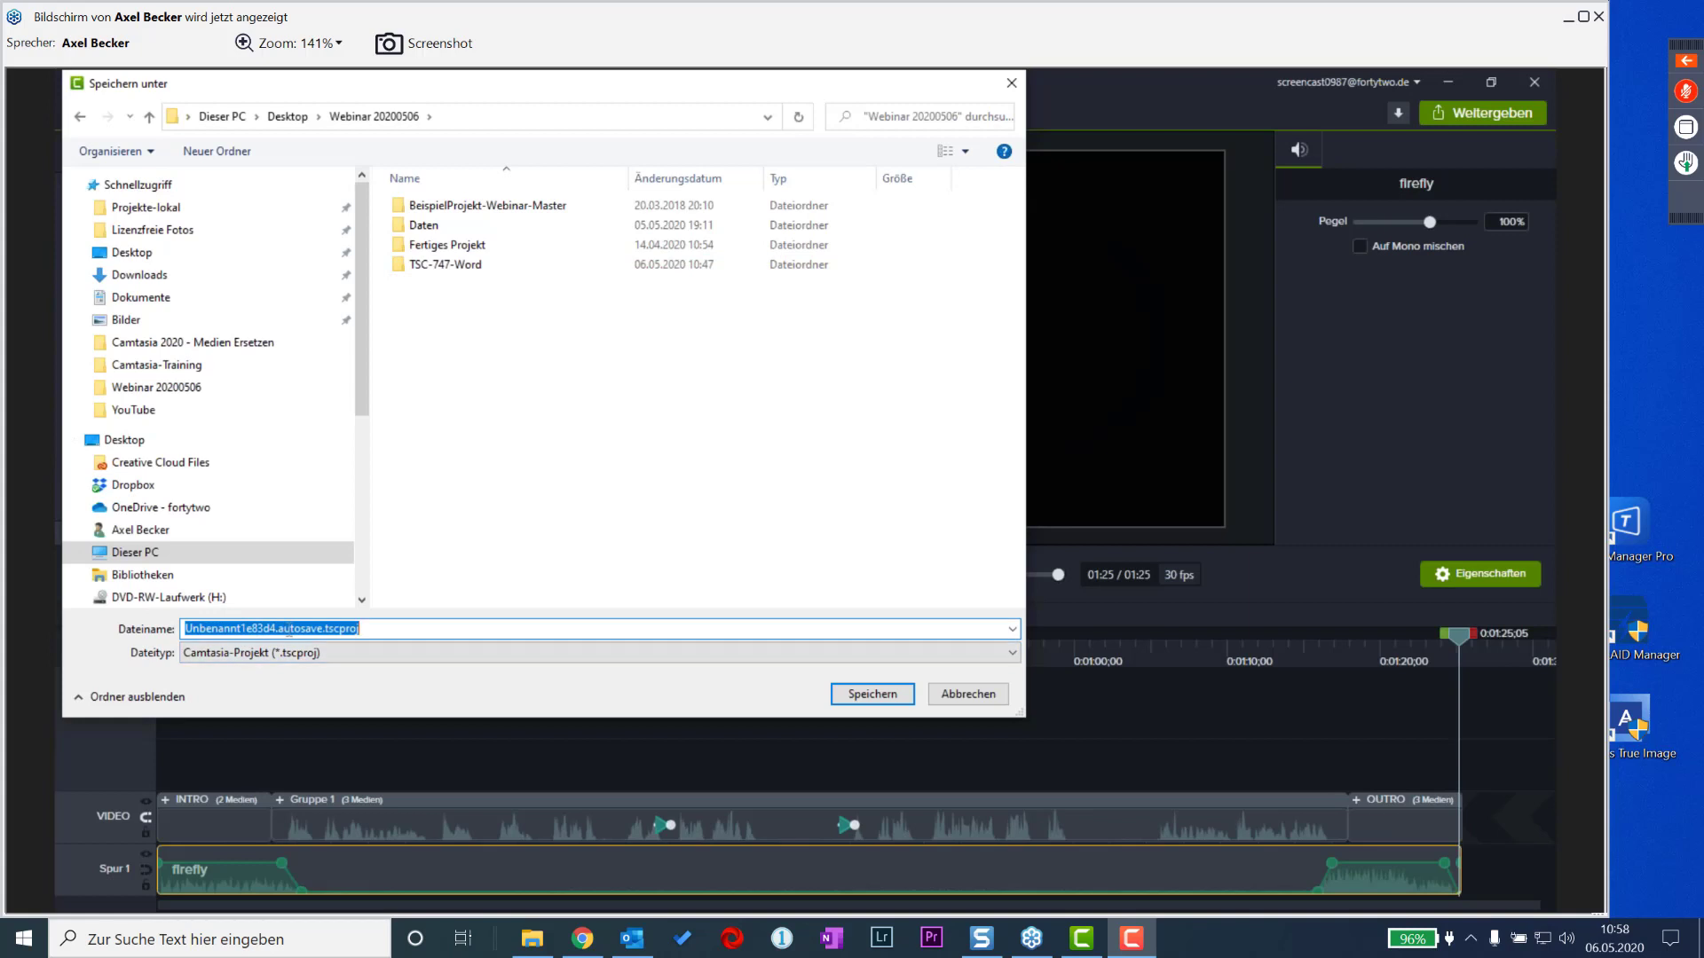
type("TSC-")
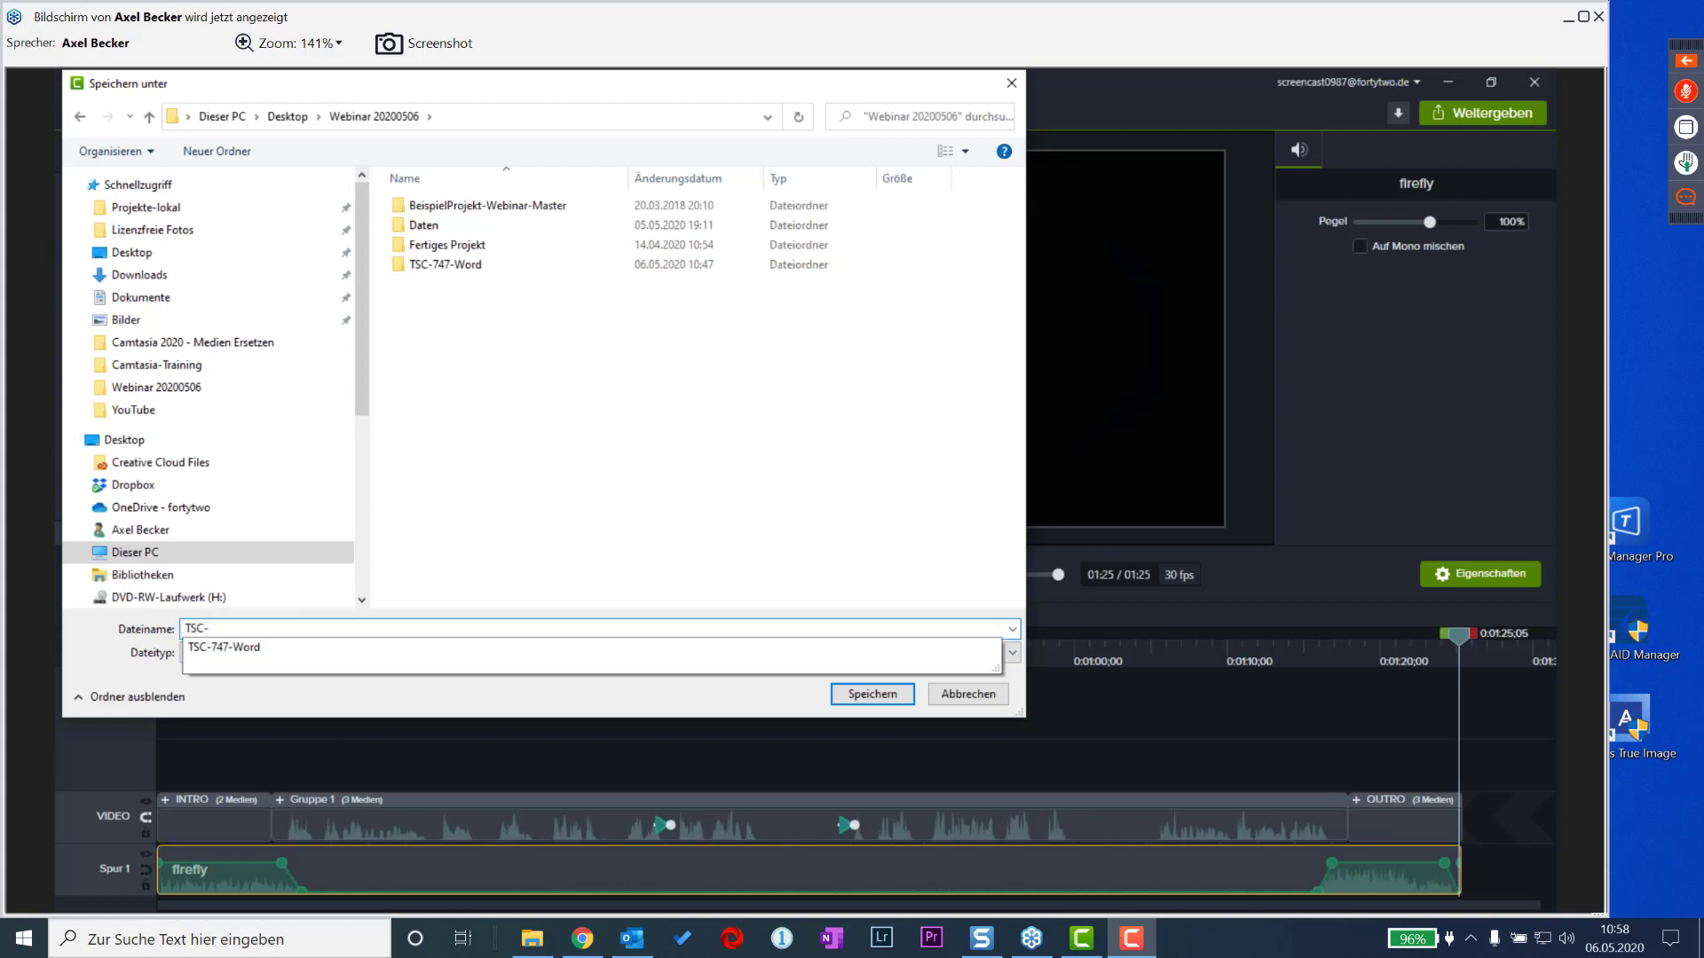
type("747-Word")
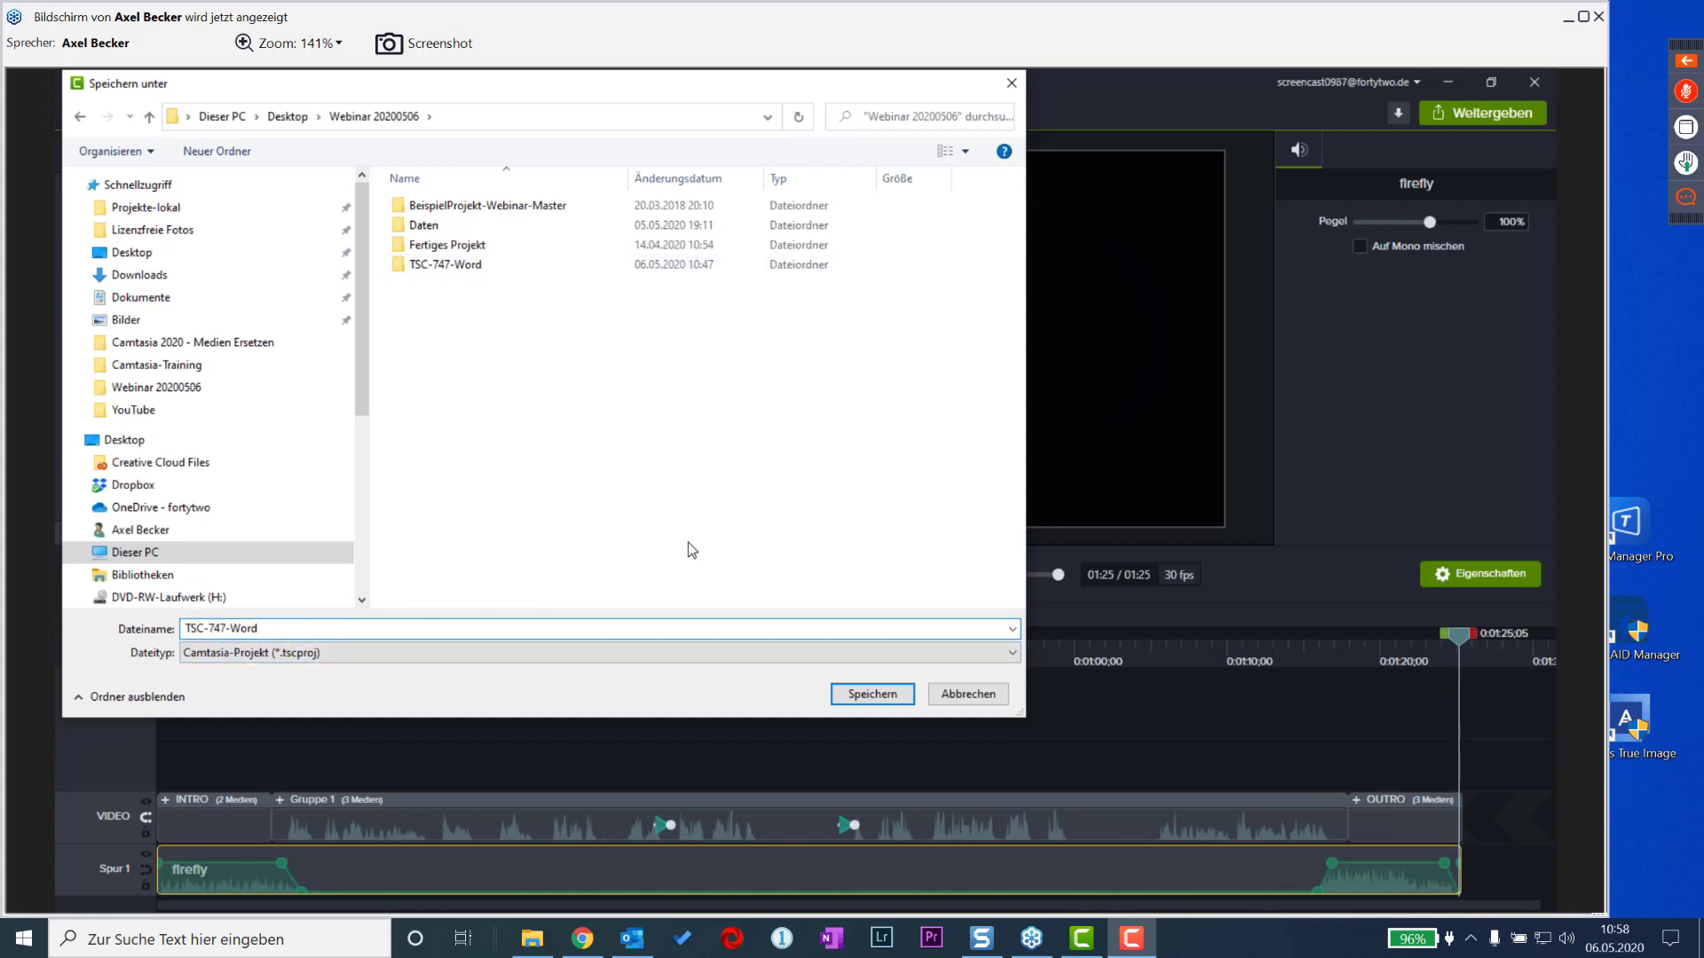
left_click(870, 694)
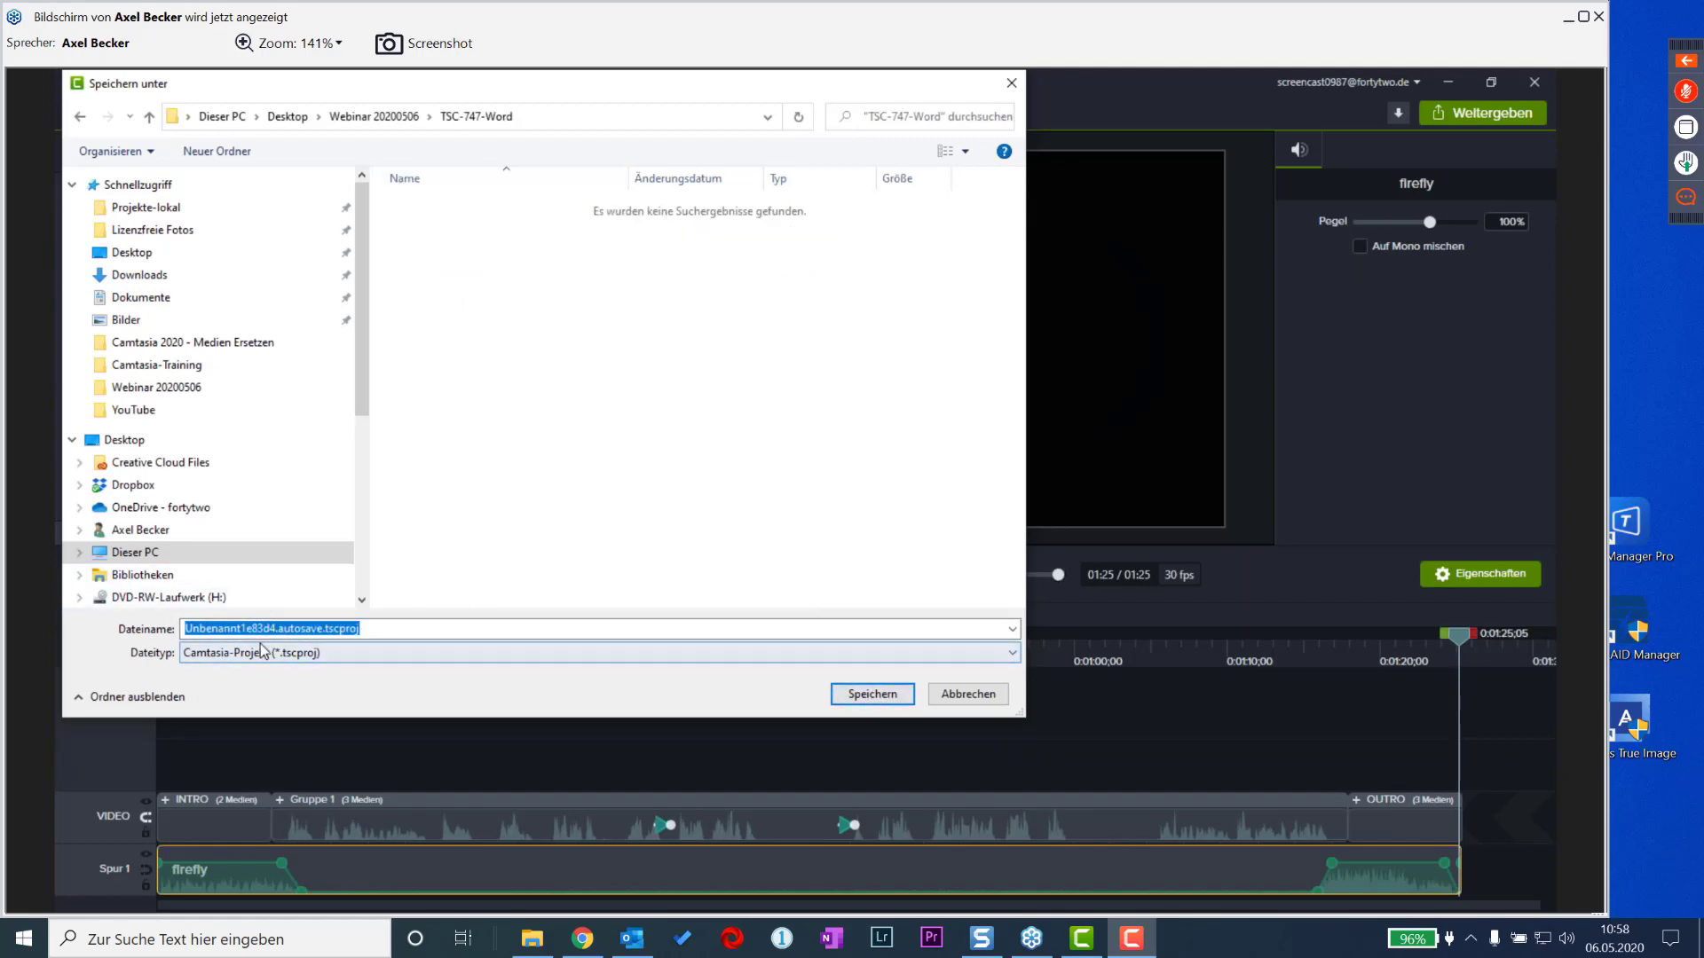
key("Return")
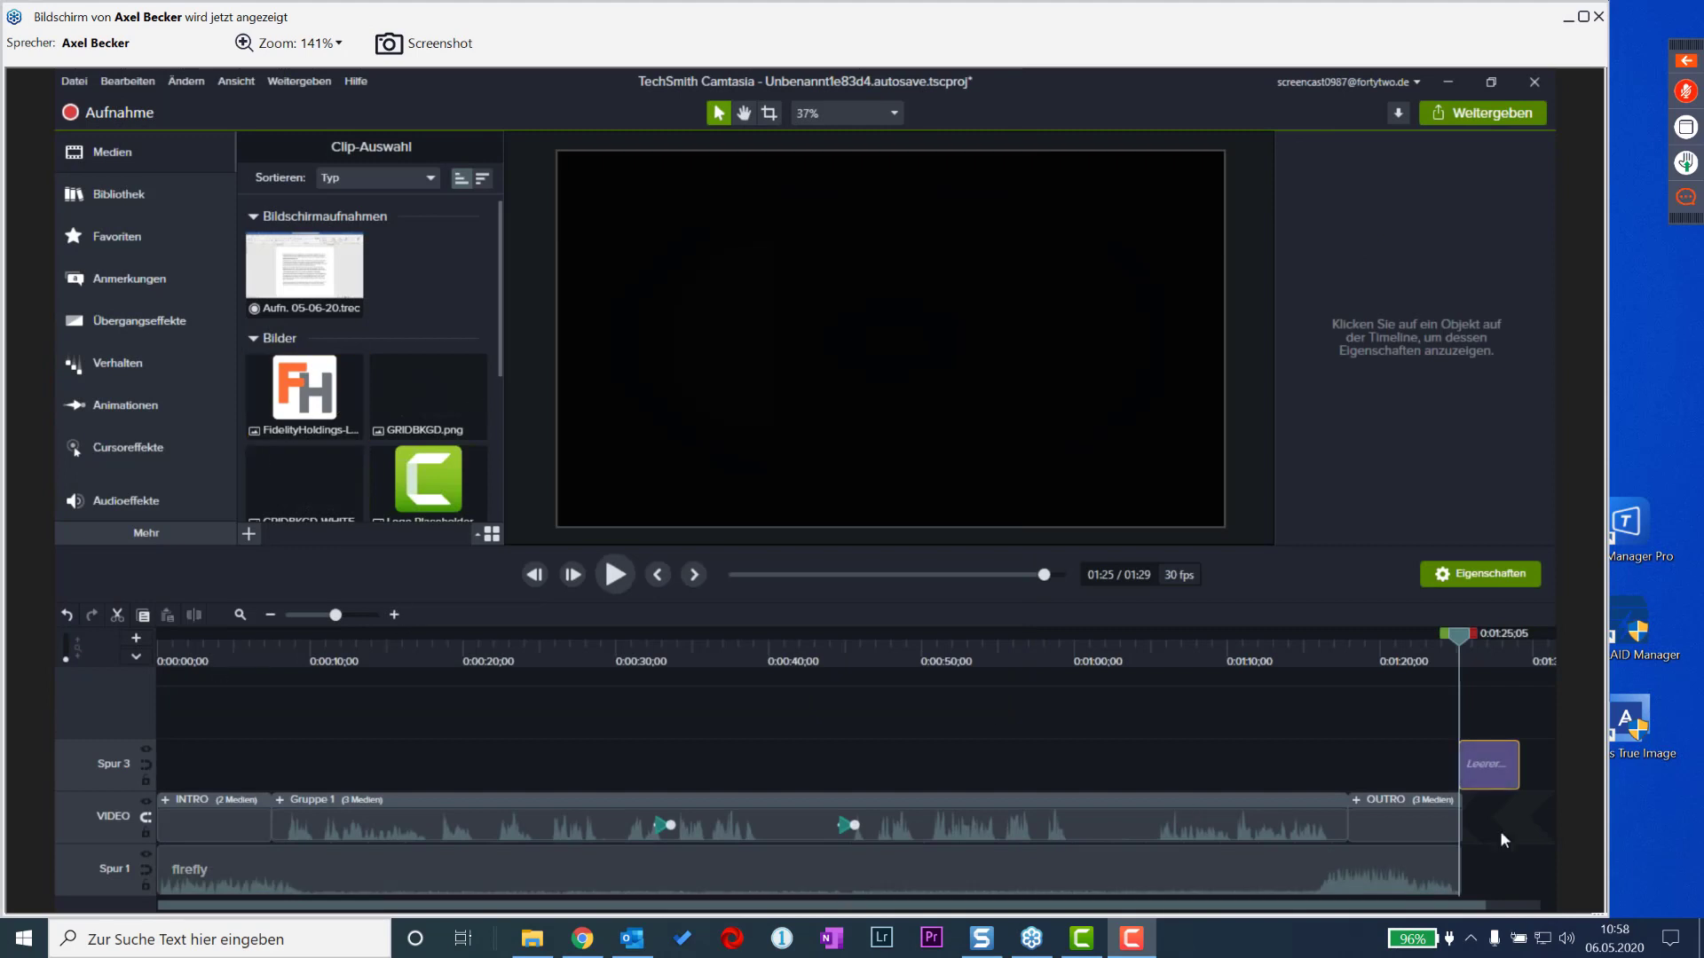
key("Delete")
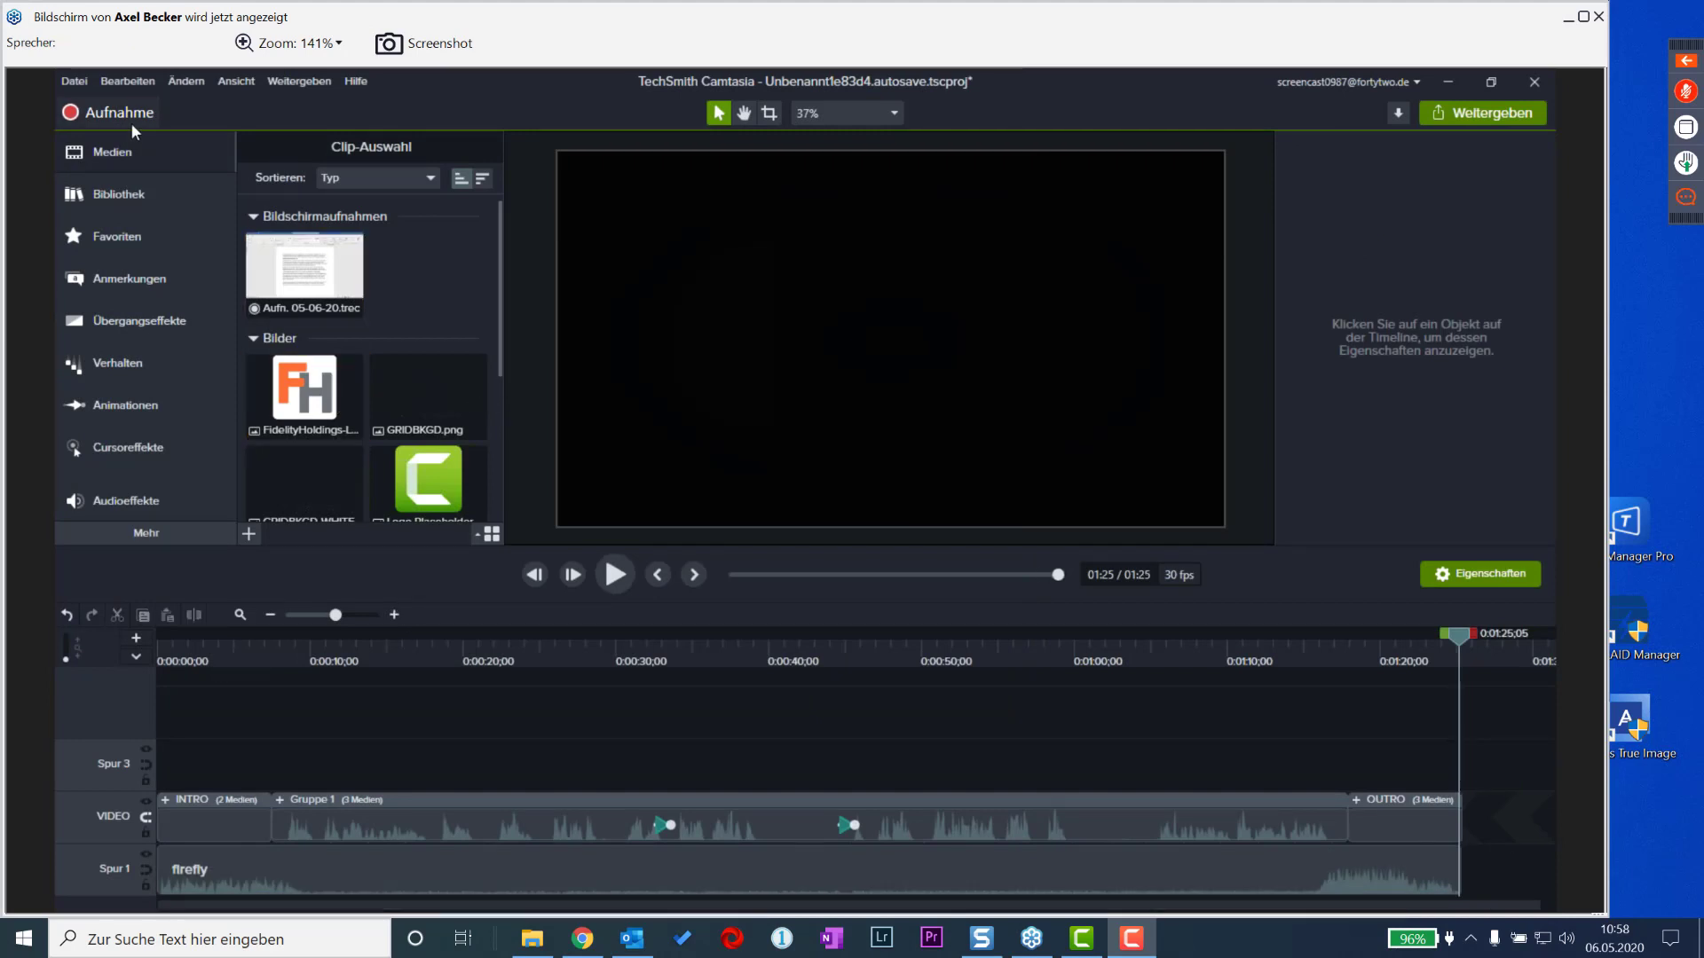
- Save the project in the TSC-747-Word folder under the new file name TSC-747-Word
left_click(71, 81)
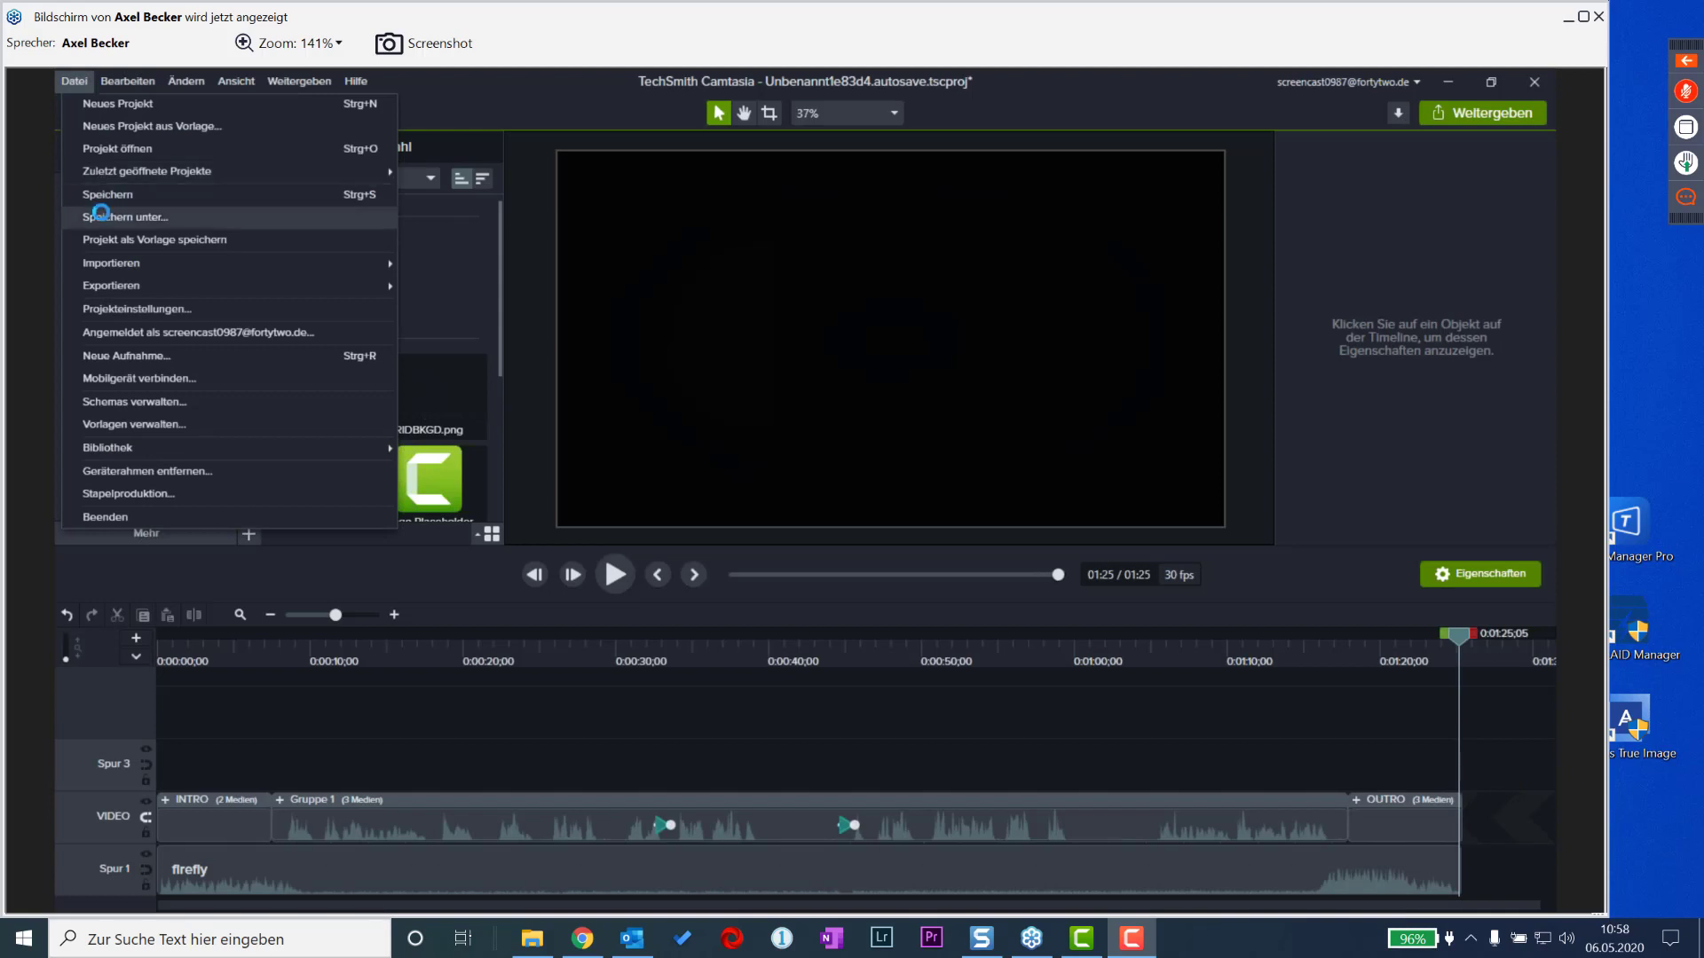
left_click(96, 210)
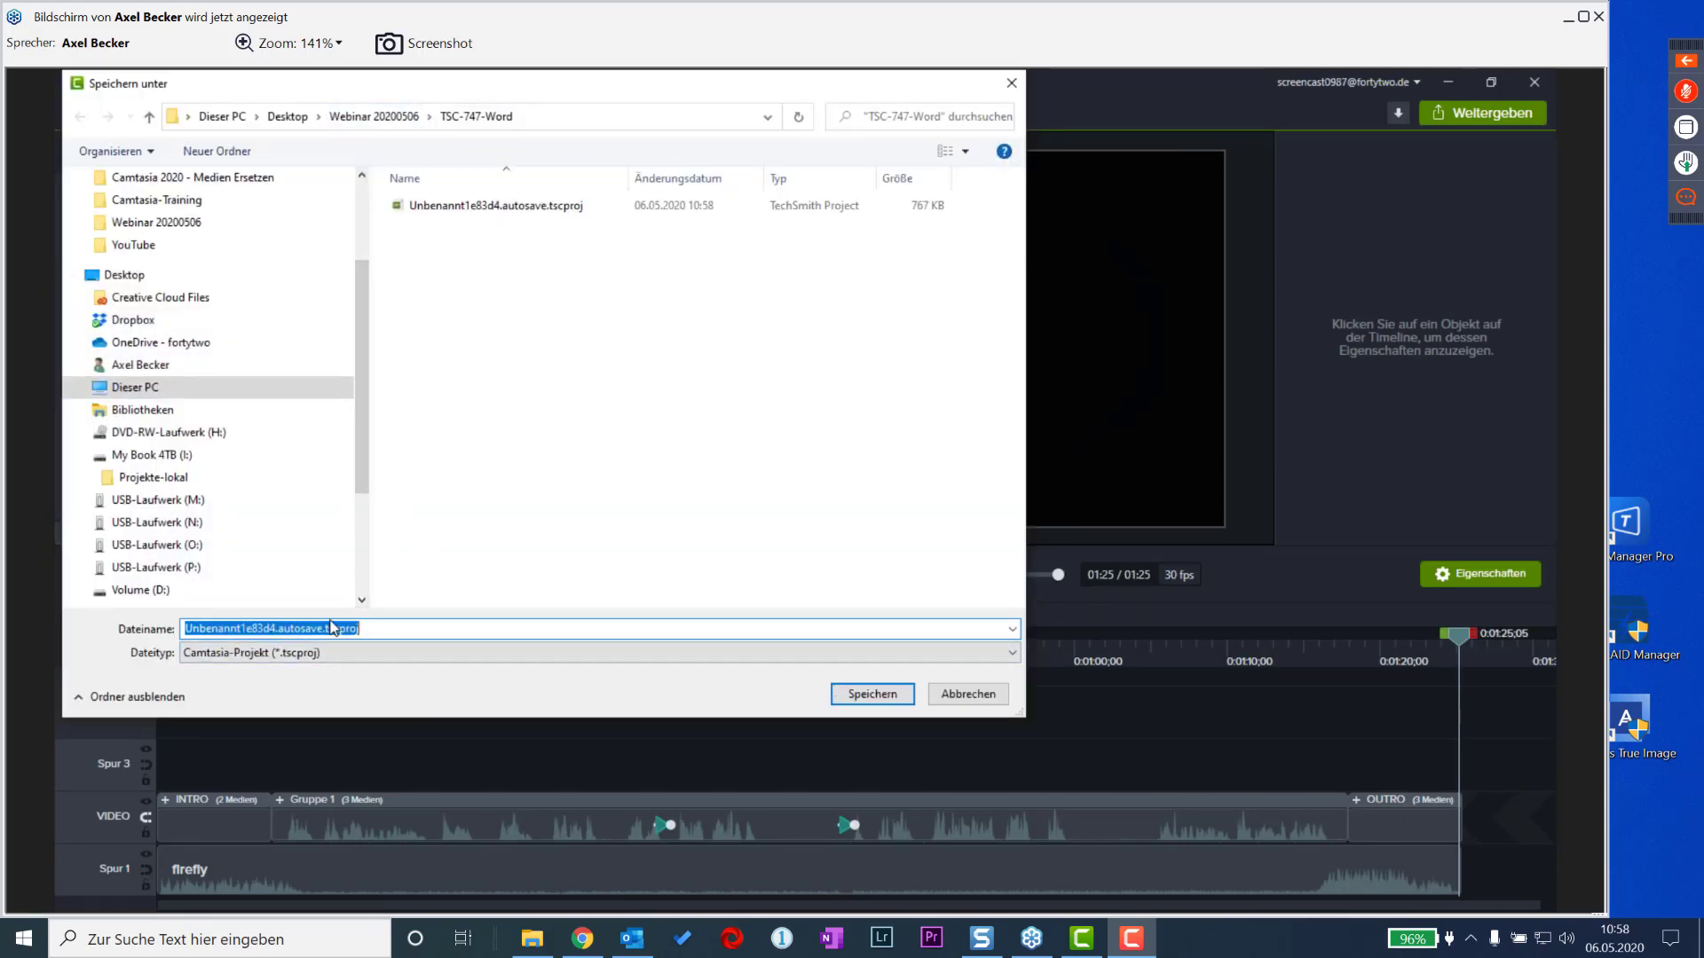
type("TSC")
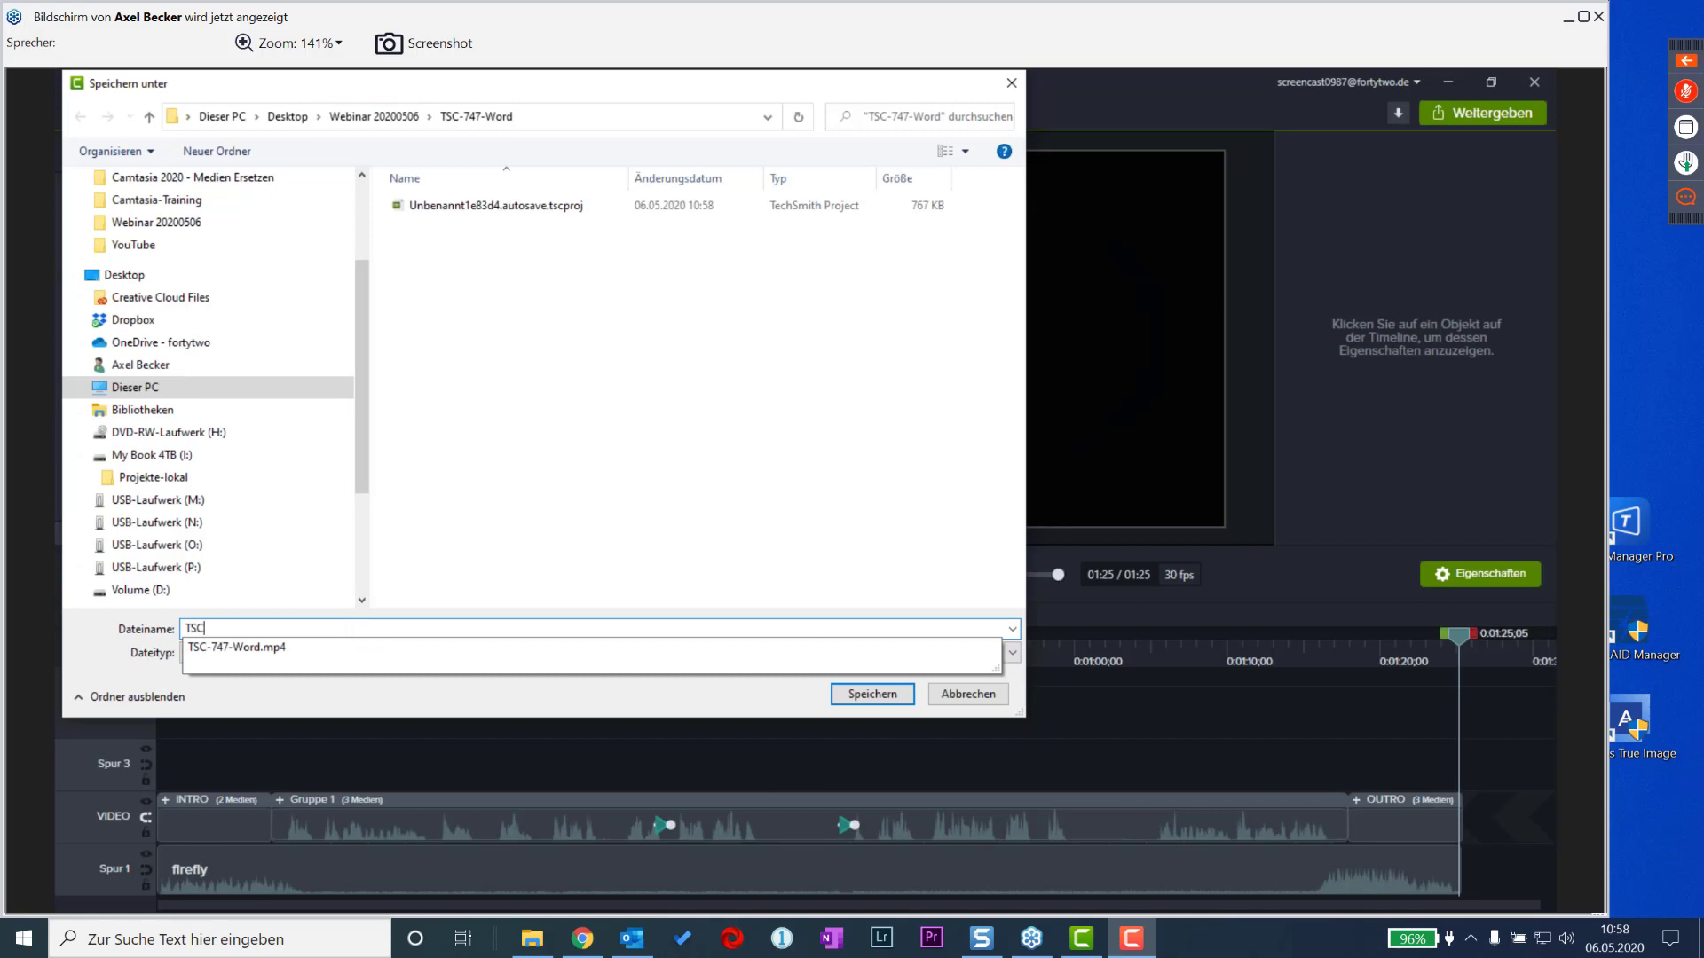
left_click(324, 652)
left_click(324, 631)
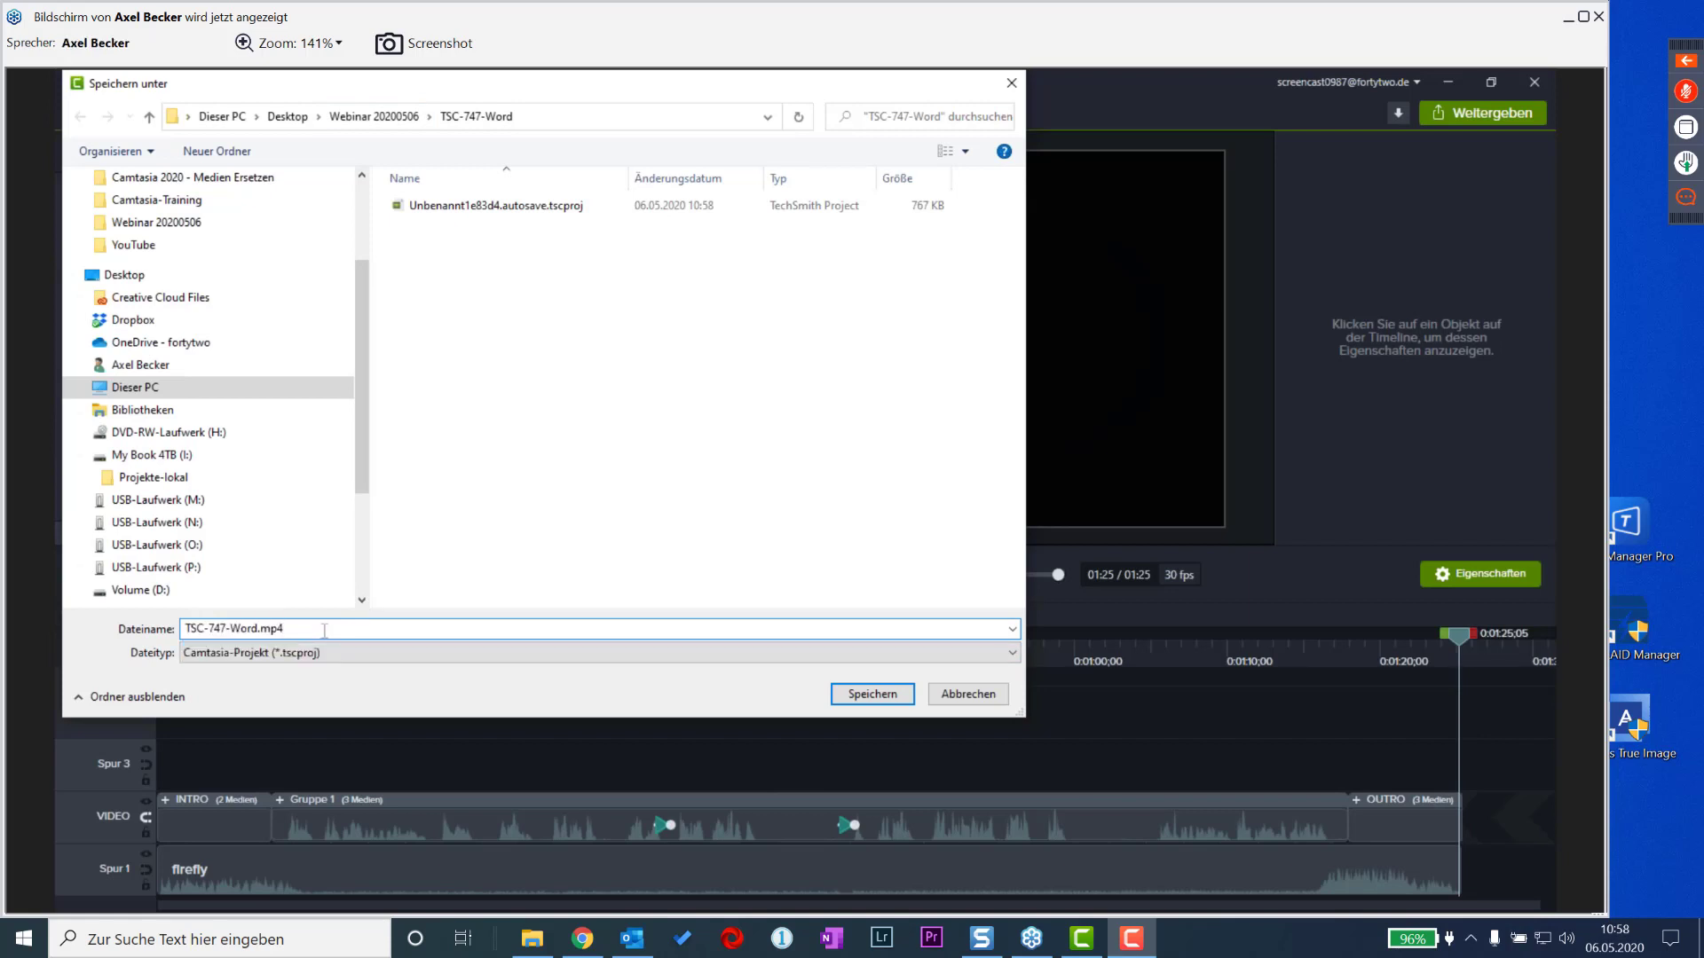
key("BackSpace")
key("BackSpace")
key("BackSpace")
key("BackSpace")
left_click(872, 695)
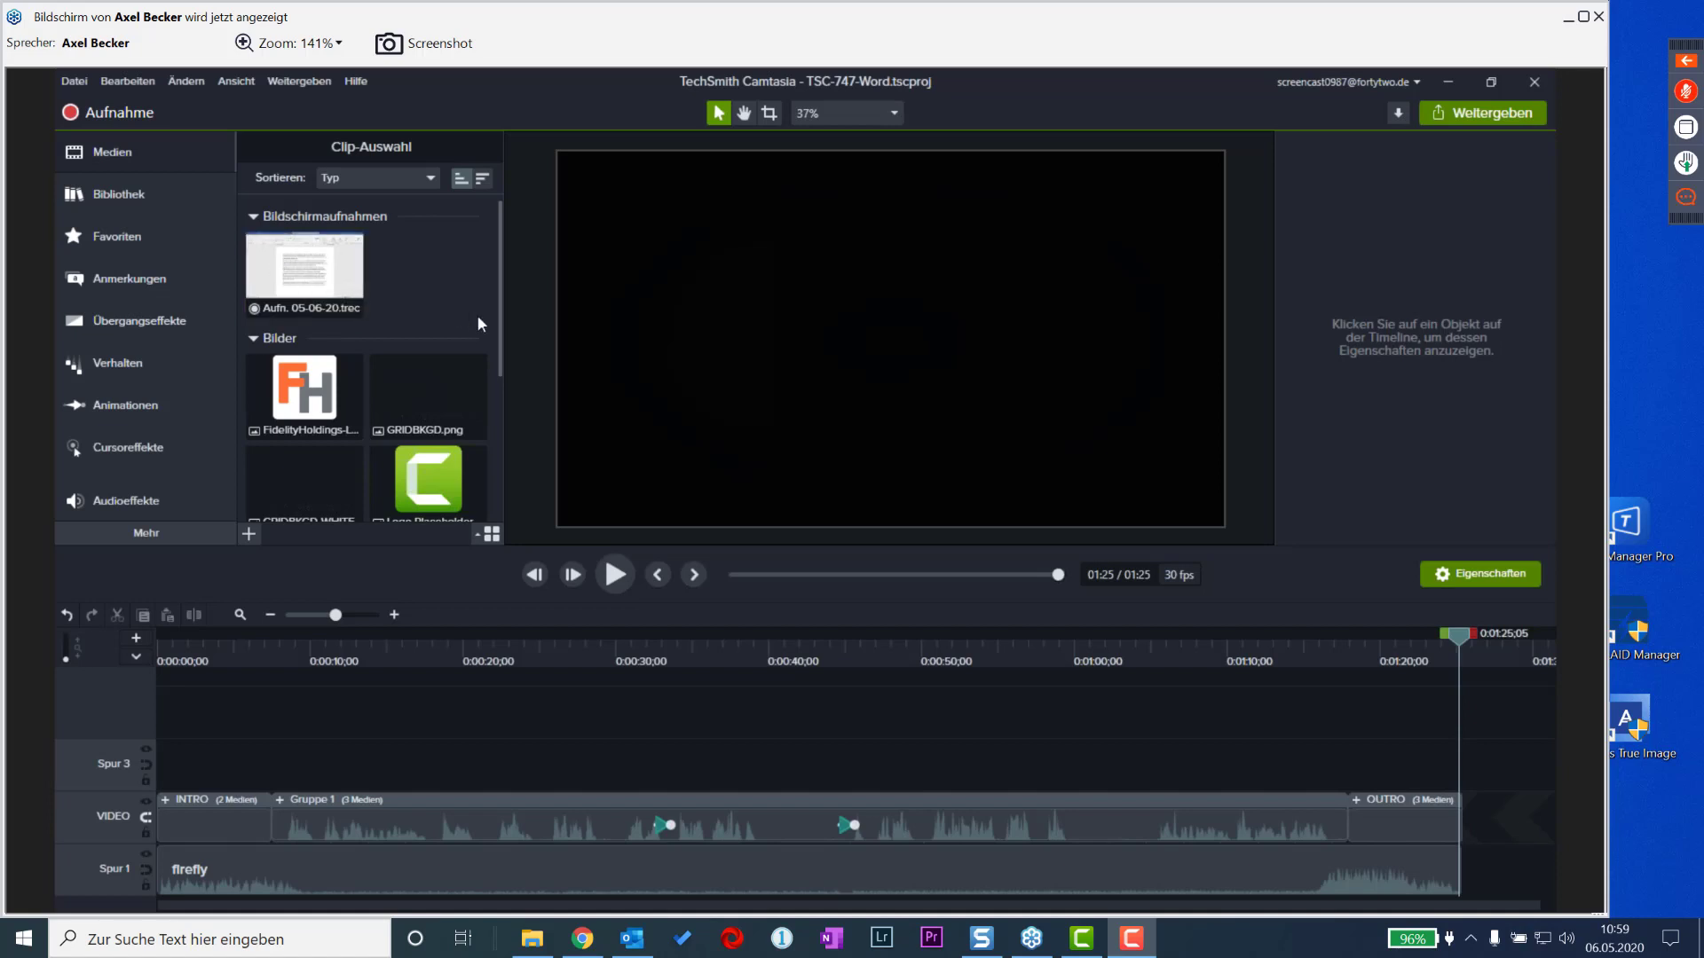
- Examine the project's media files and scrub the timeline around the zoom animations in Gruppe 1
left_click_drag(501, 346, 500, 481)
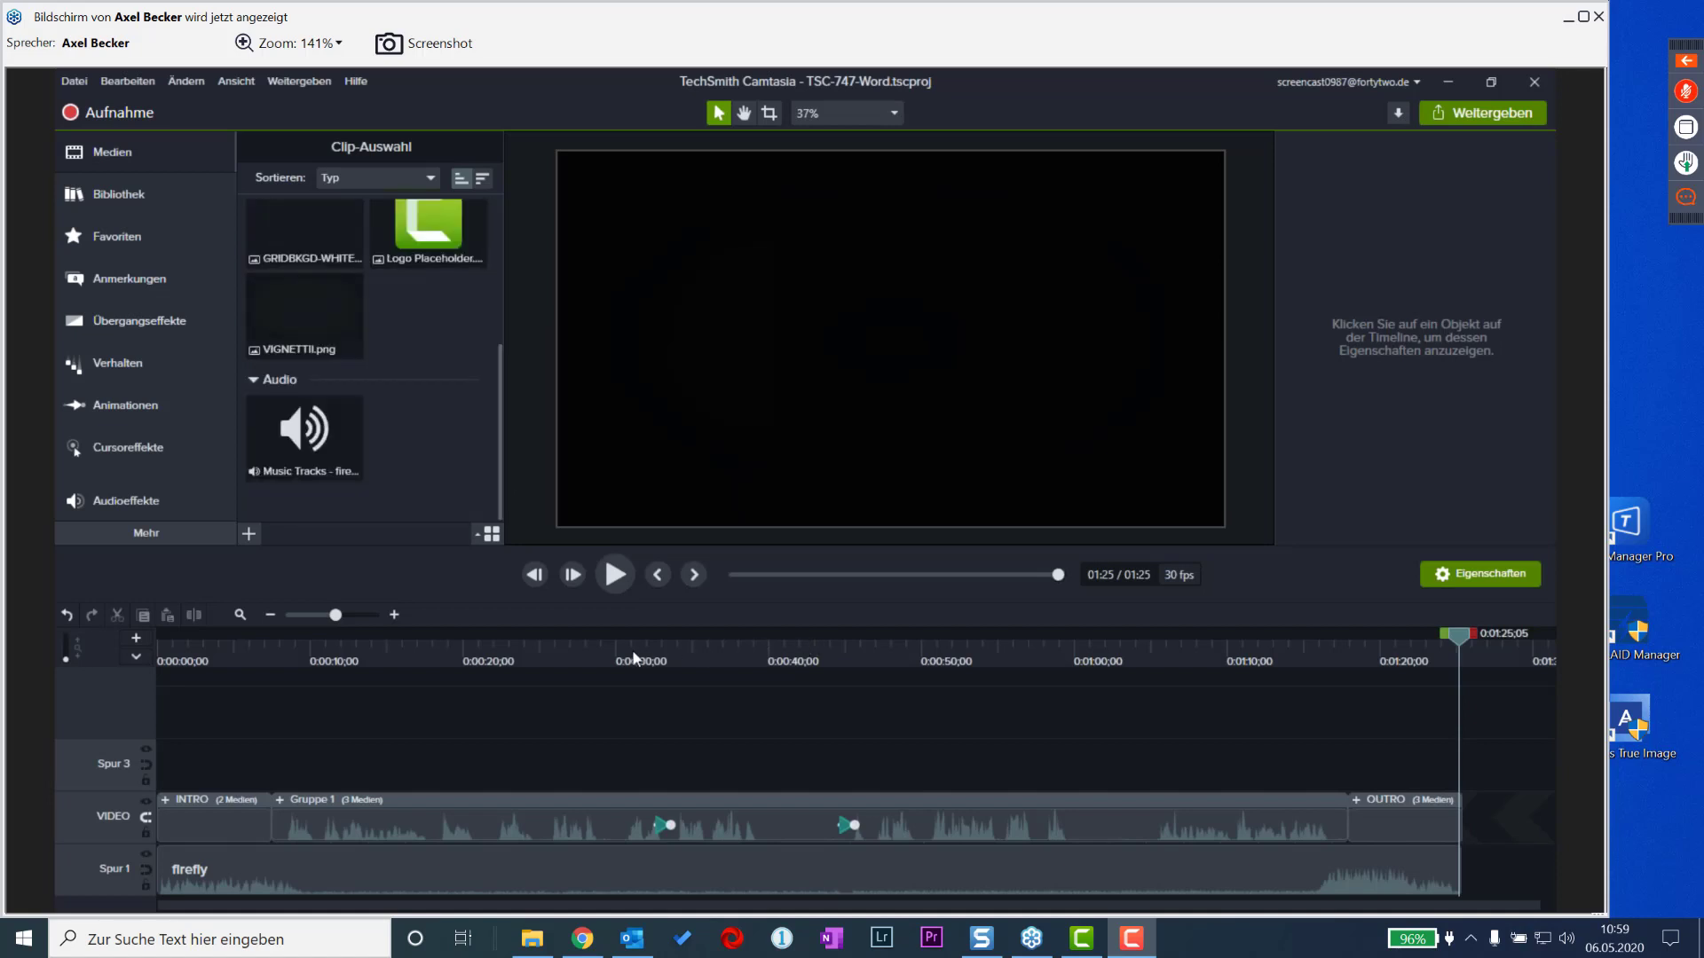
left_click(663, 658)
left_click_drag(676, 653, 596, 681)
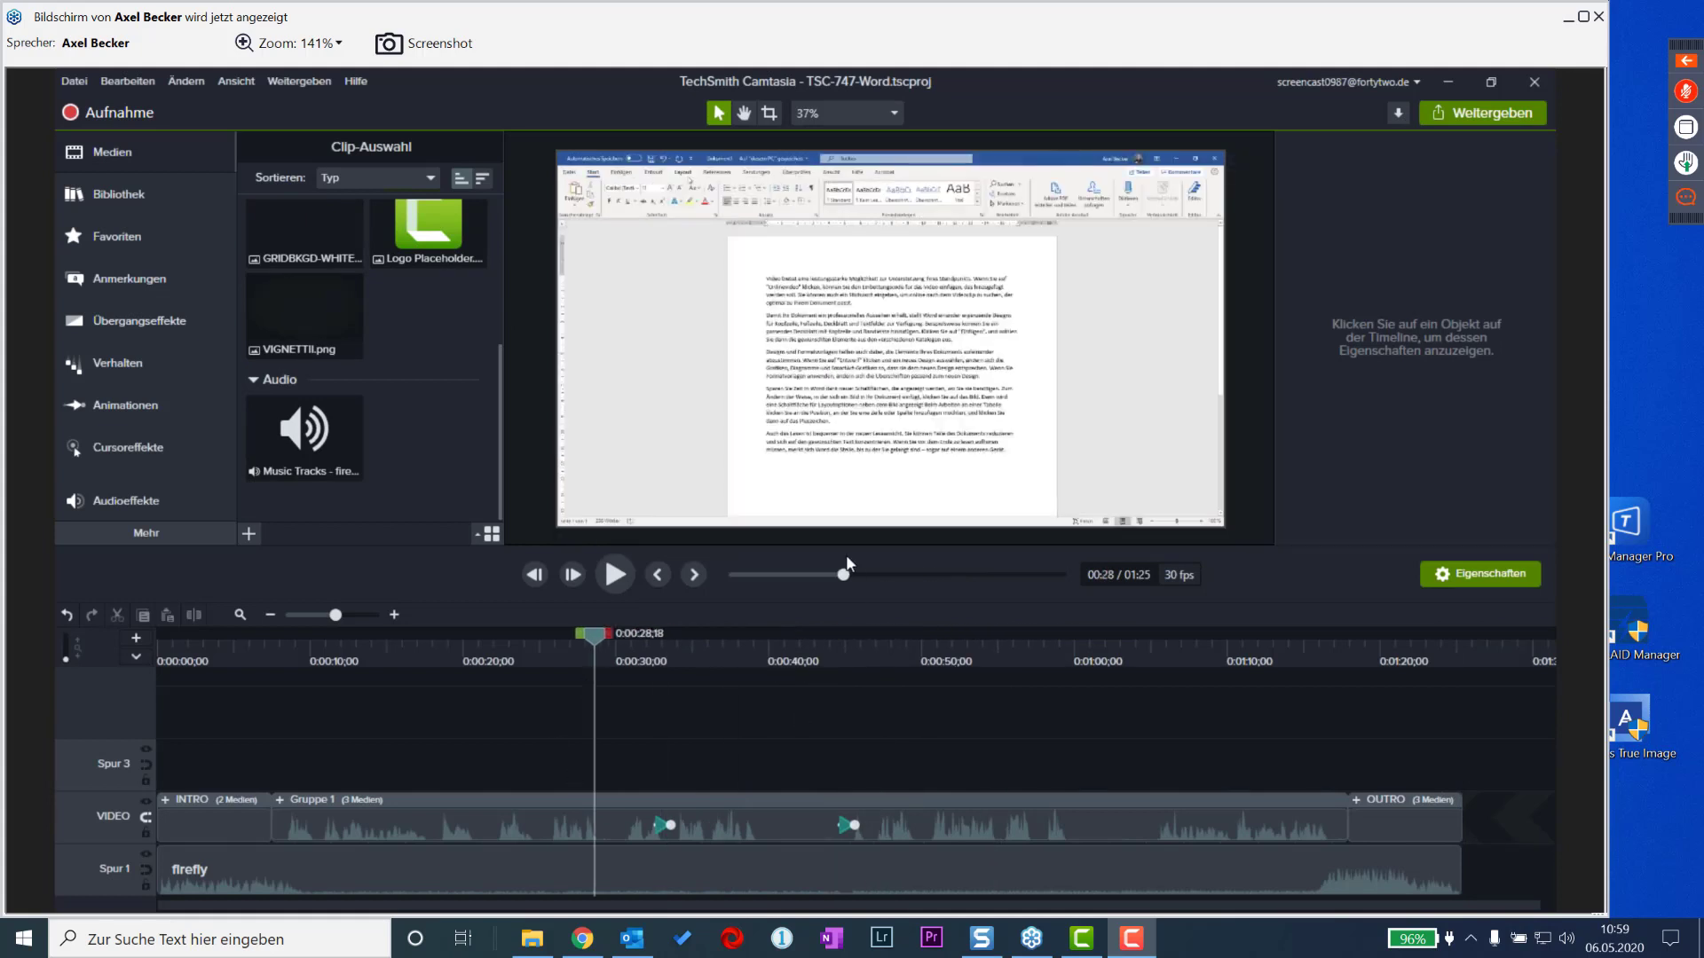
left_click_drag(598, 632, 890, 685)
left_click_drag(753, 689, 604, 690)
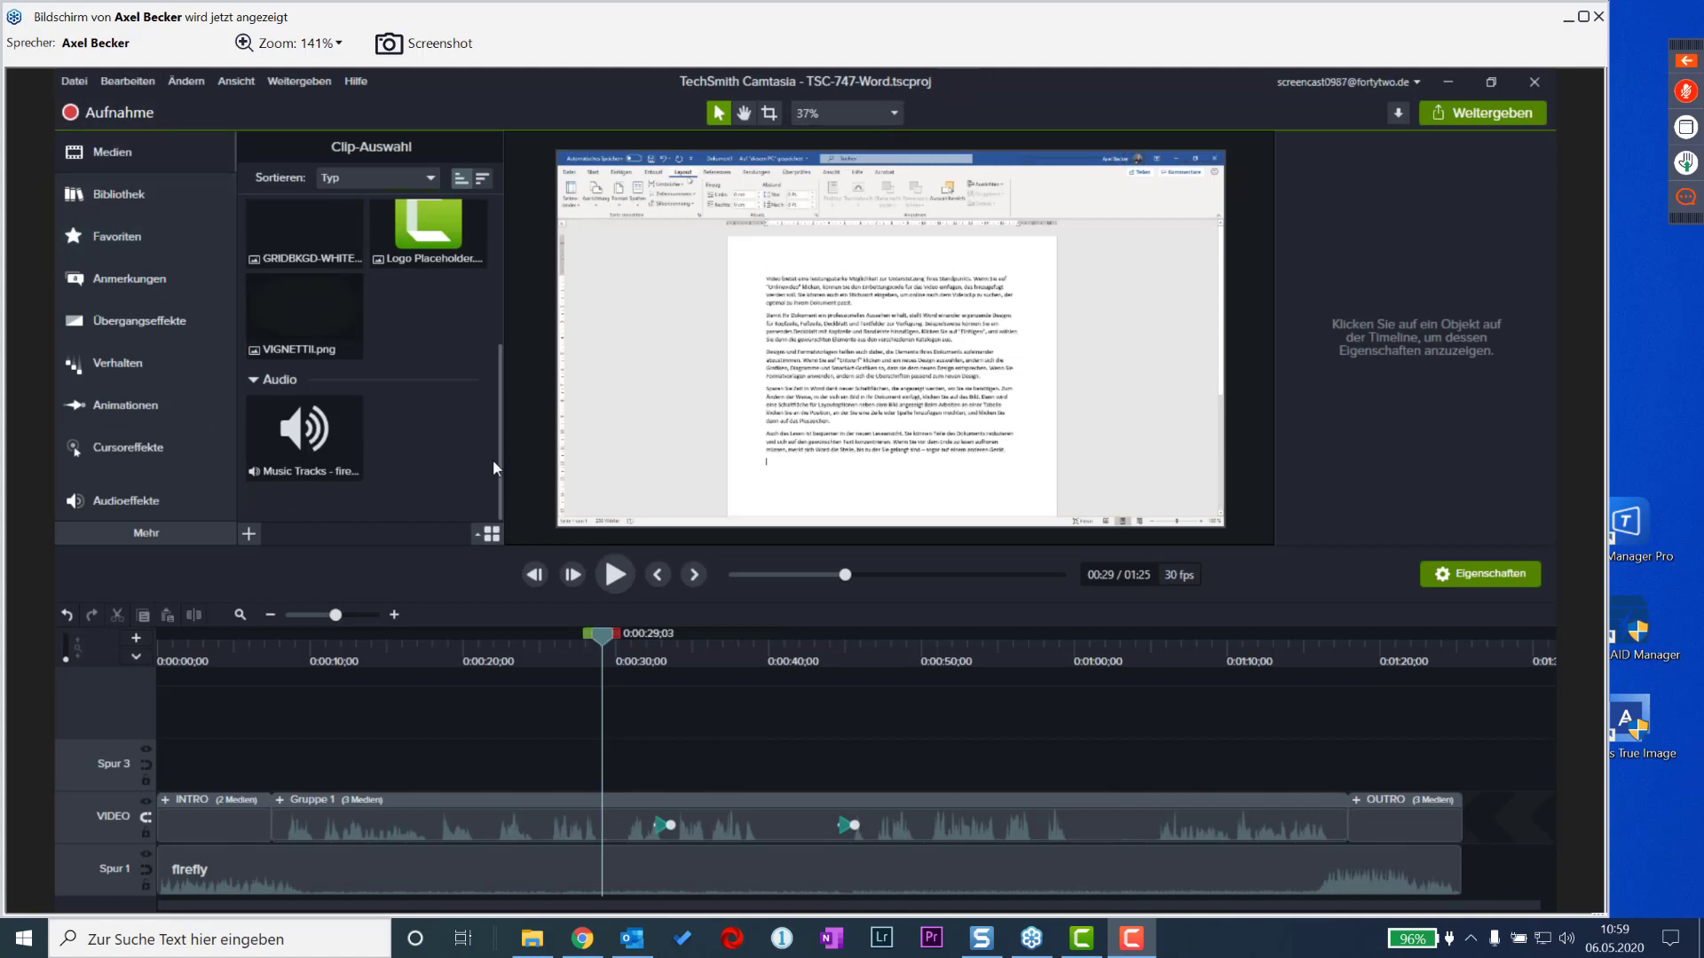
scroll(492, 459, "up", 5)
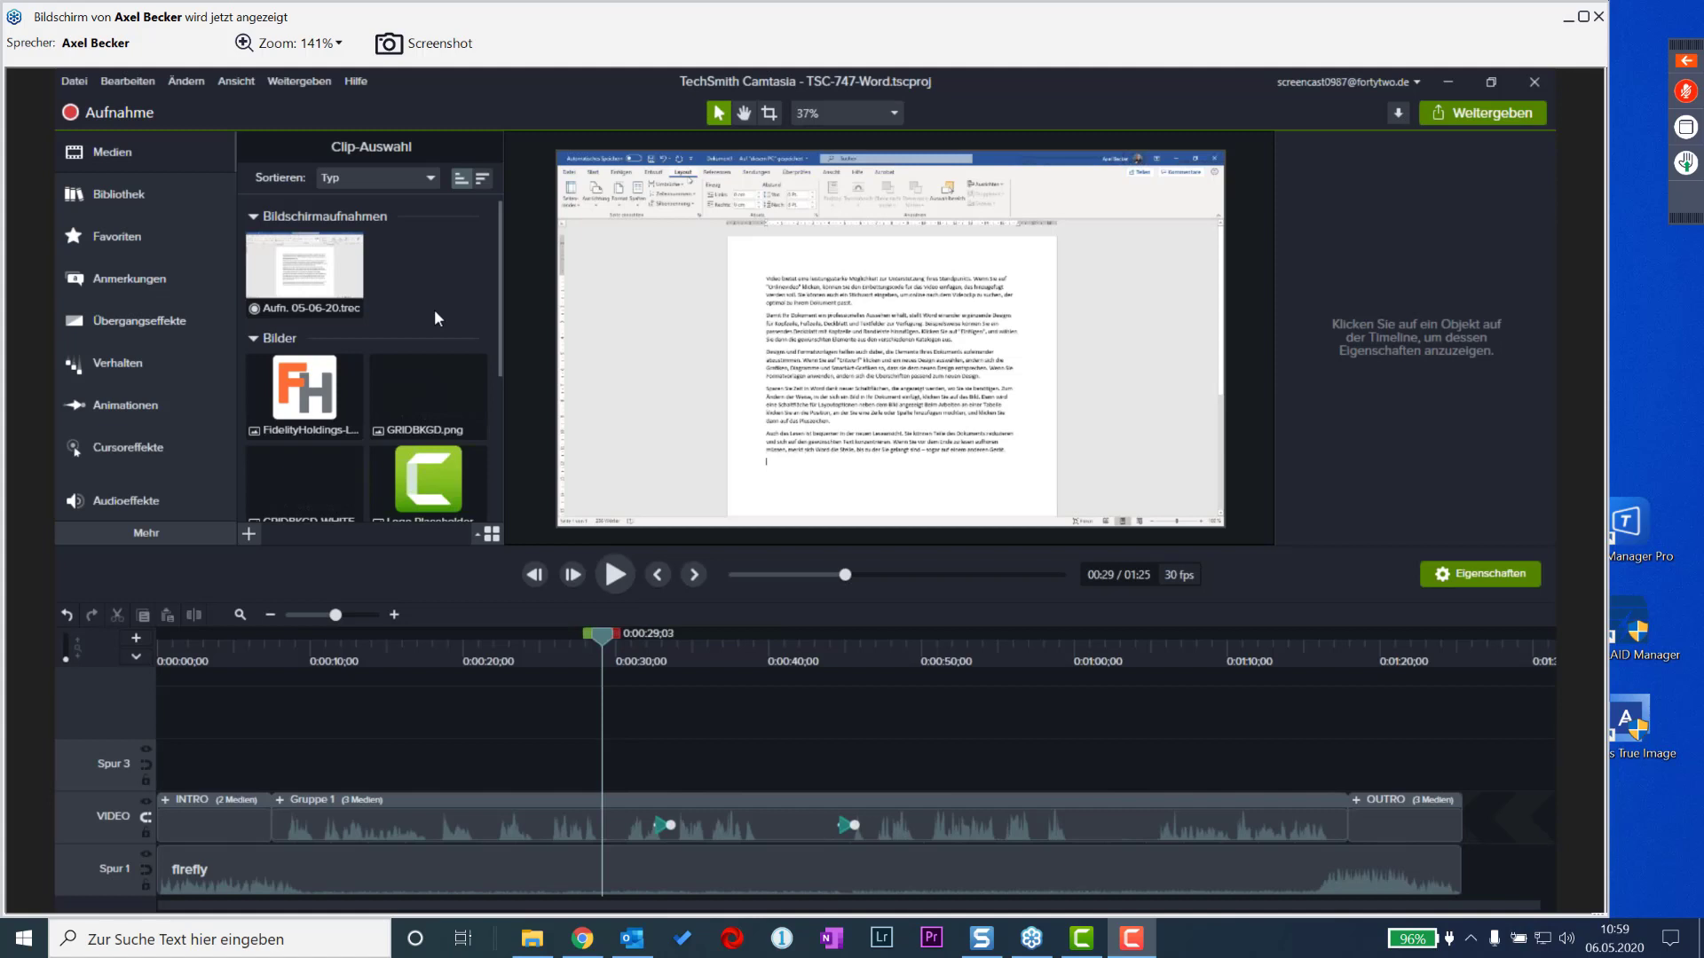
- Export the project as the zipped file TSC-747-Word.zip to the Webinar 20200506 folder on the Desktop
left_click(76, 82)
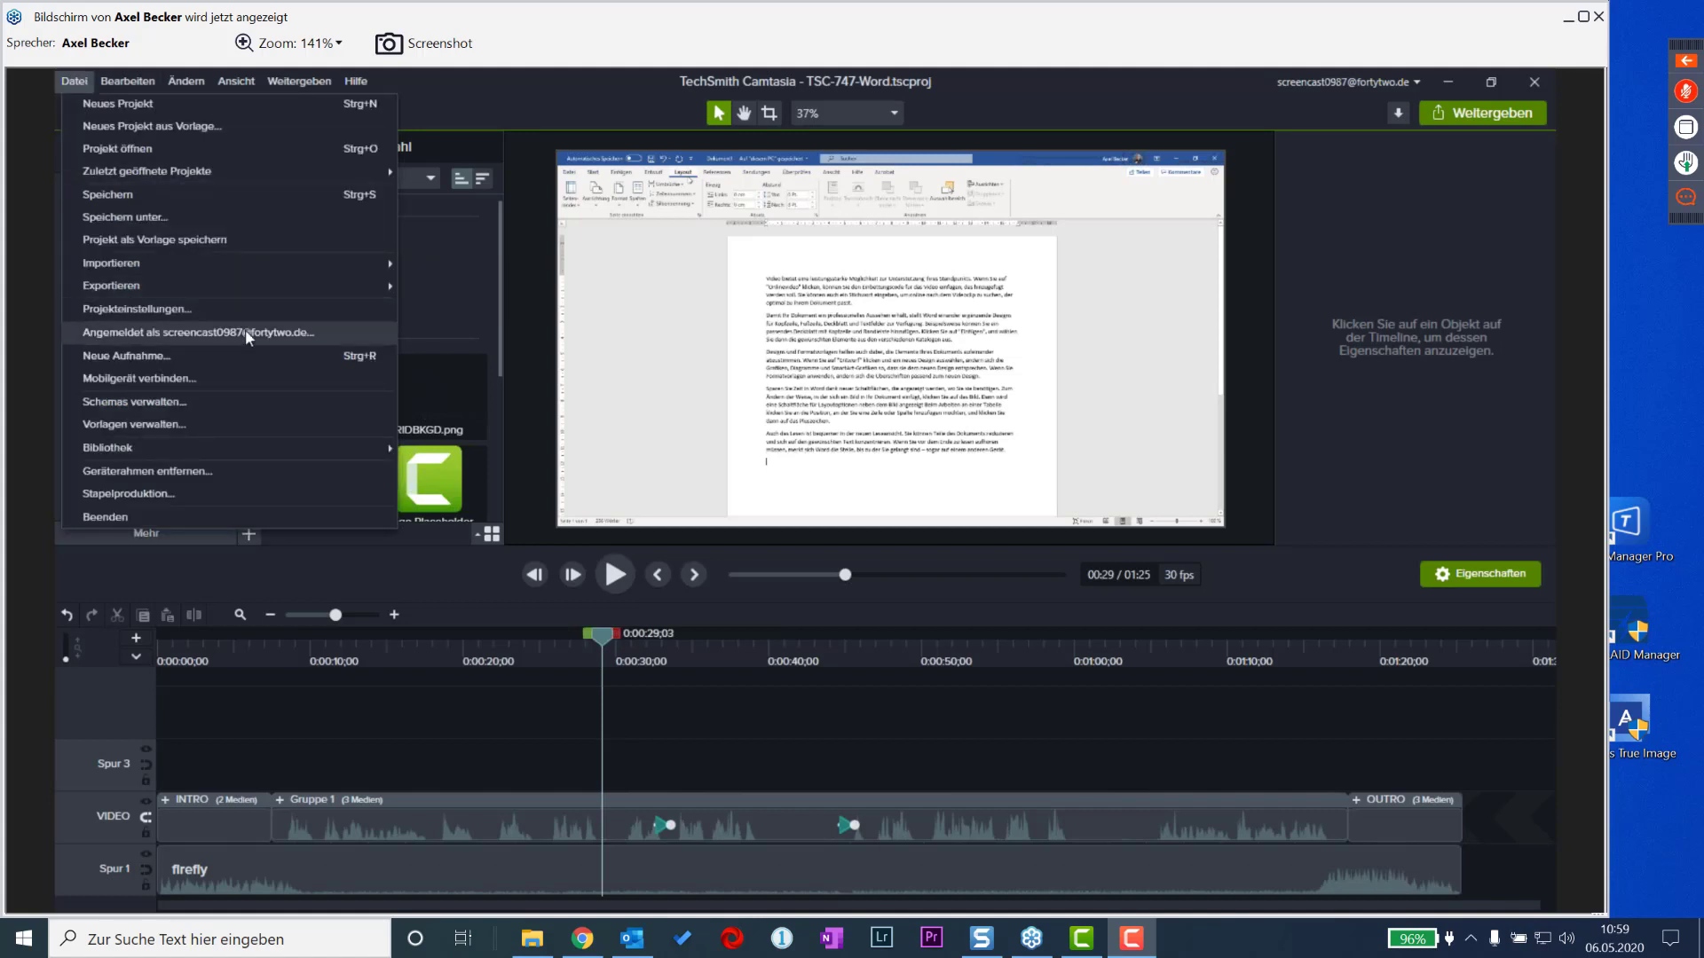
mouse_move(360, 285)
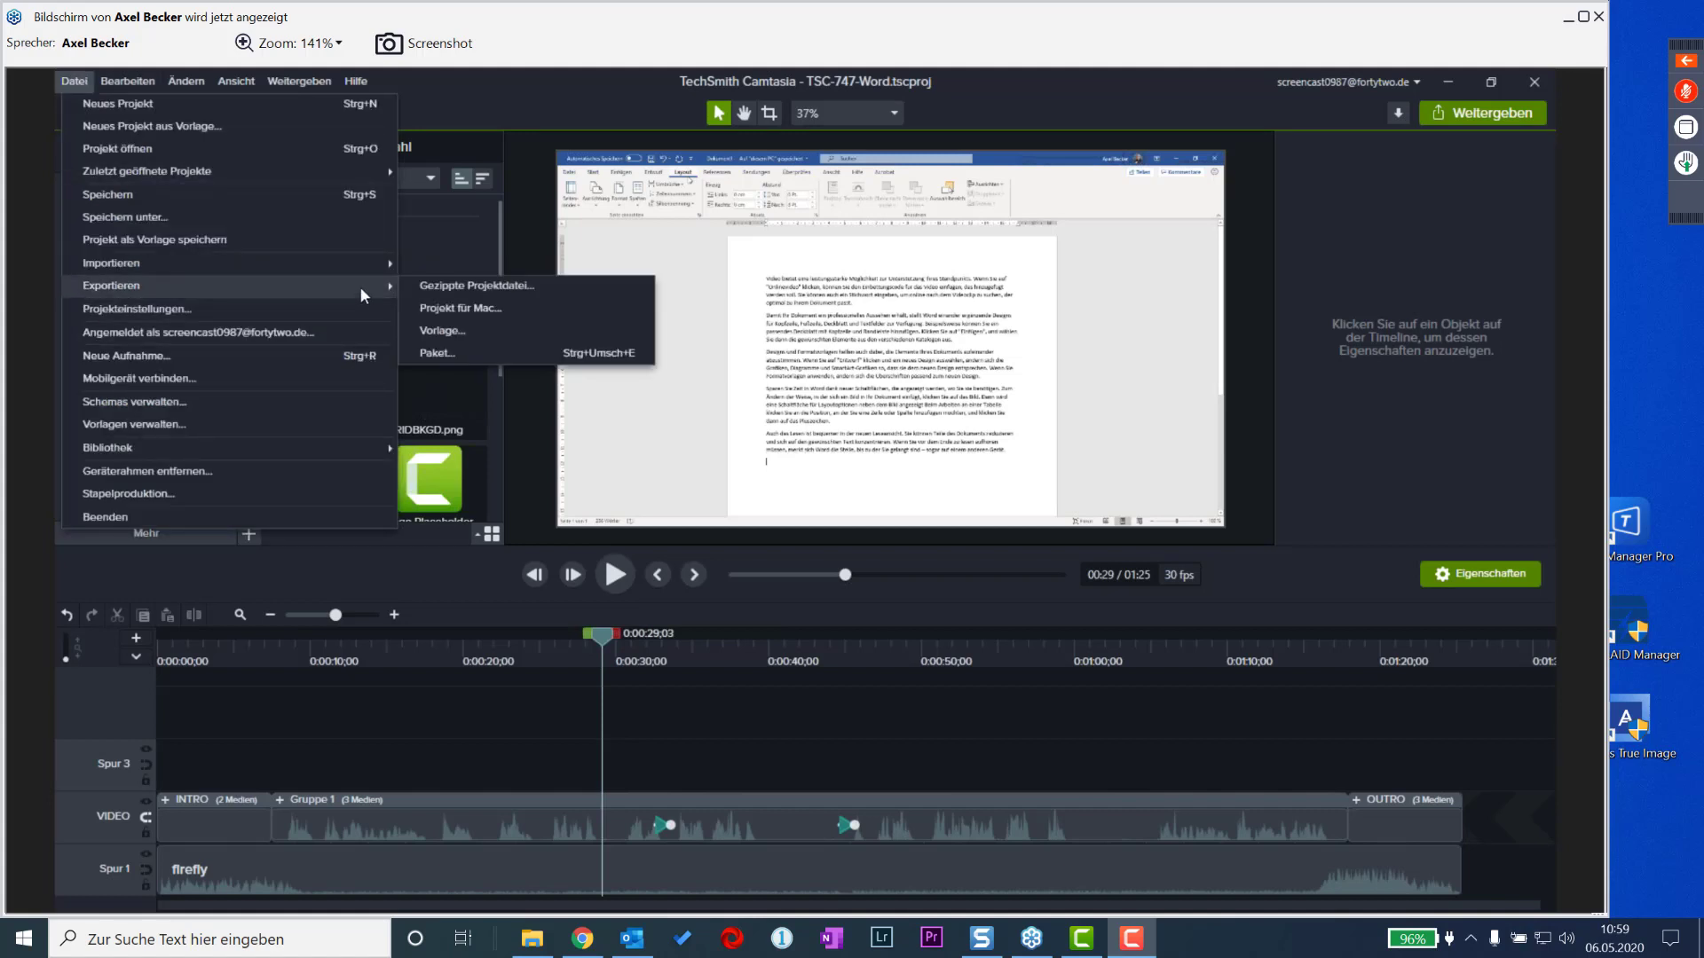
left_click(555, 286)
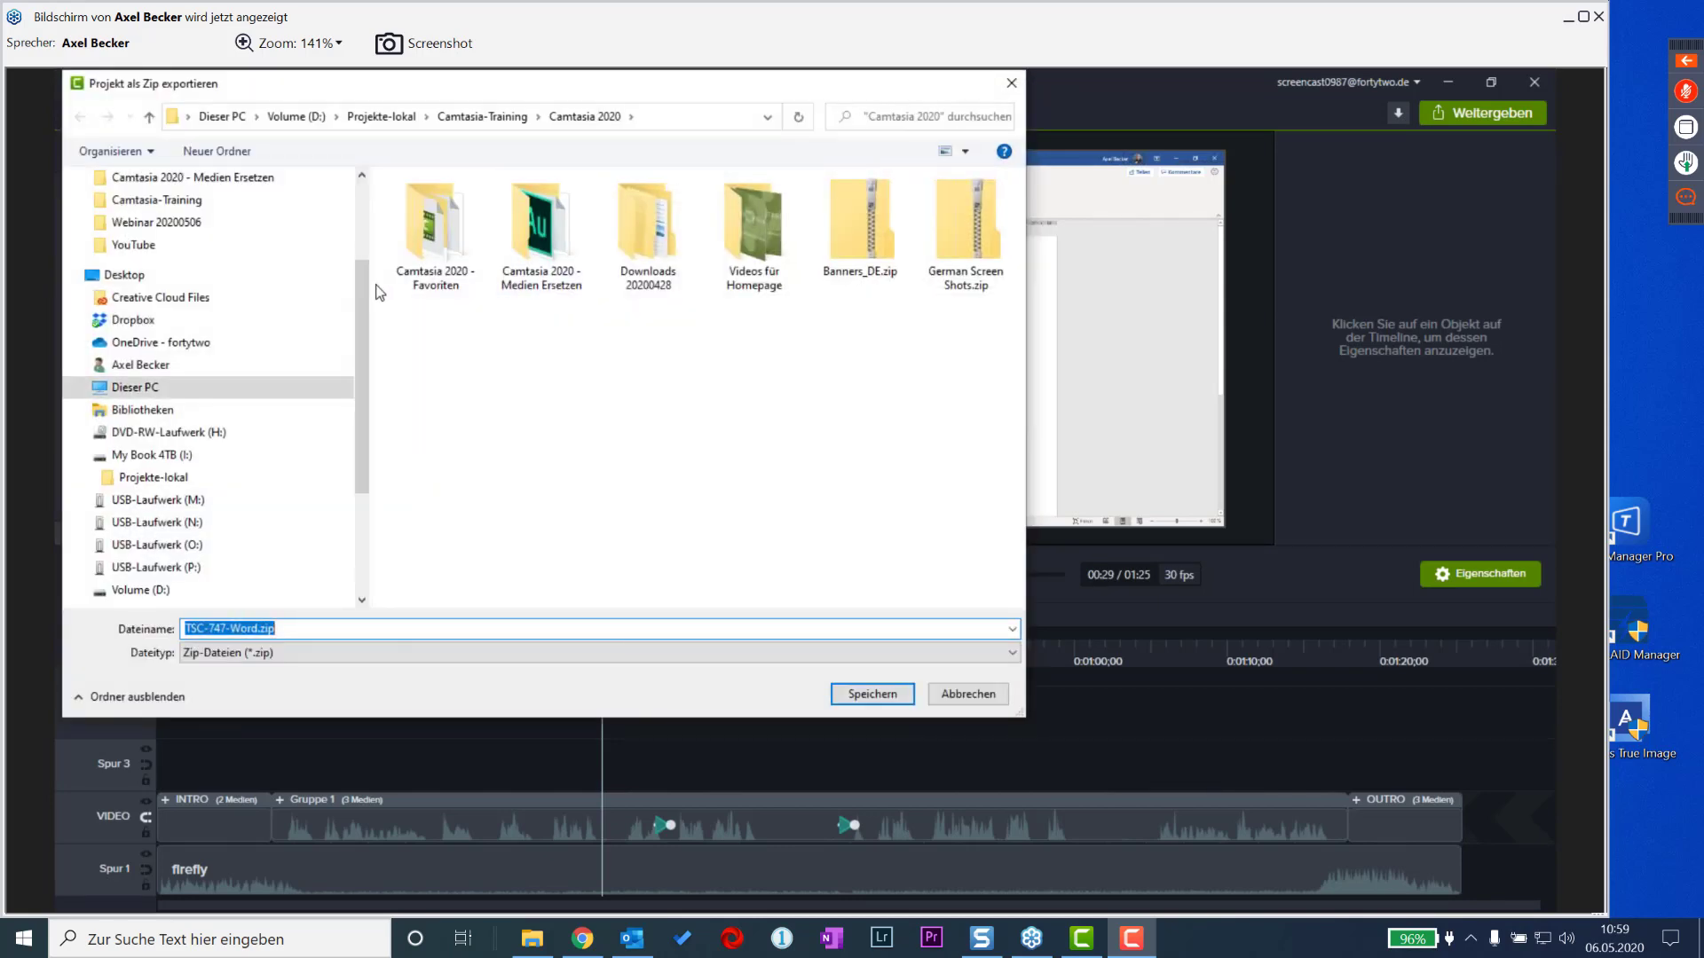
left_click(360, 238)
left_click(247, 255)
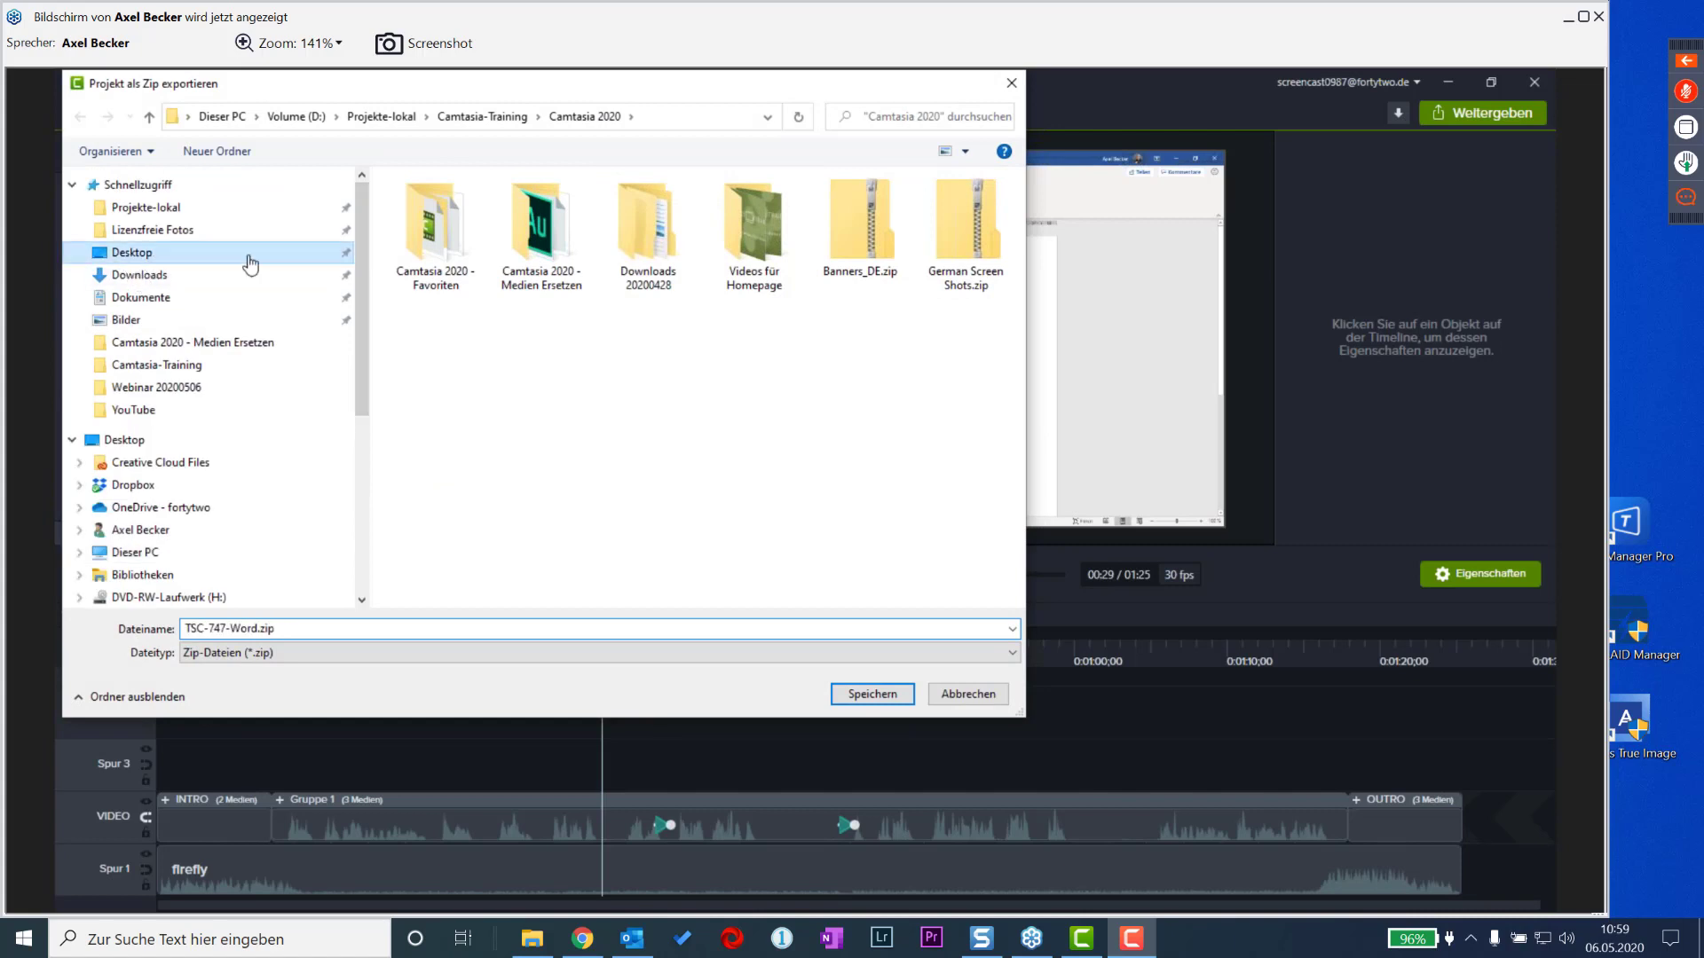
double_click(445, 274)
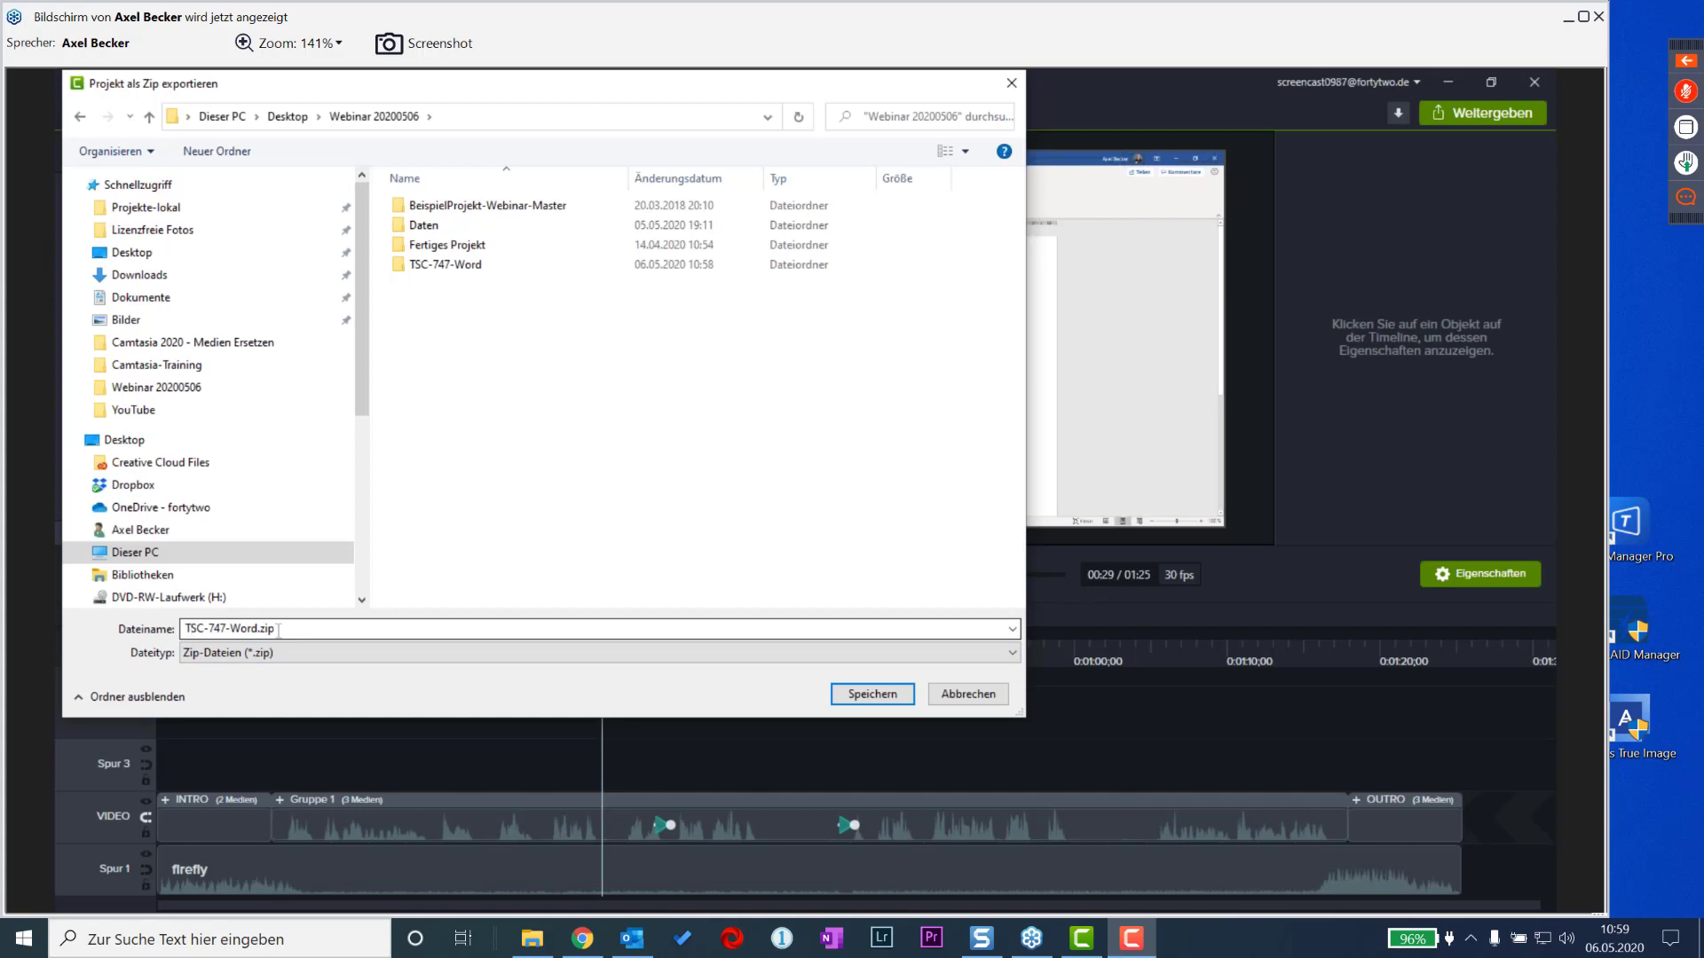
left_click(289, 628)
left_click(872, 694)
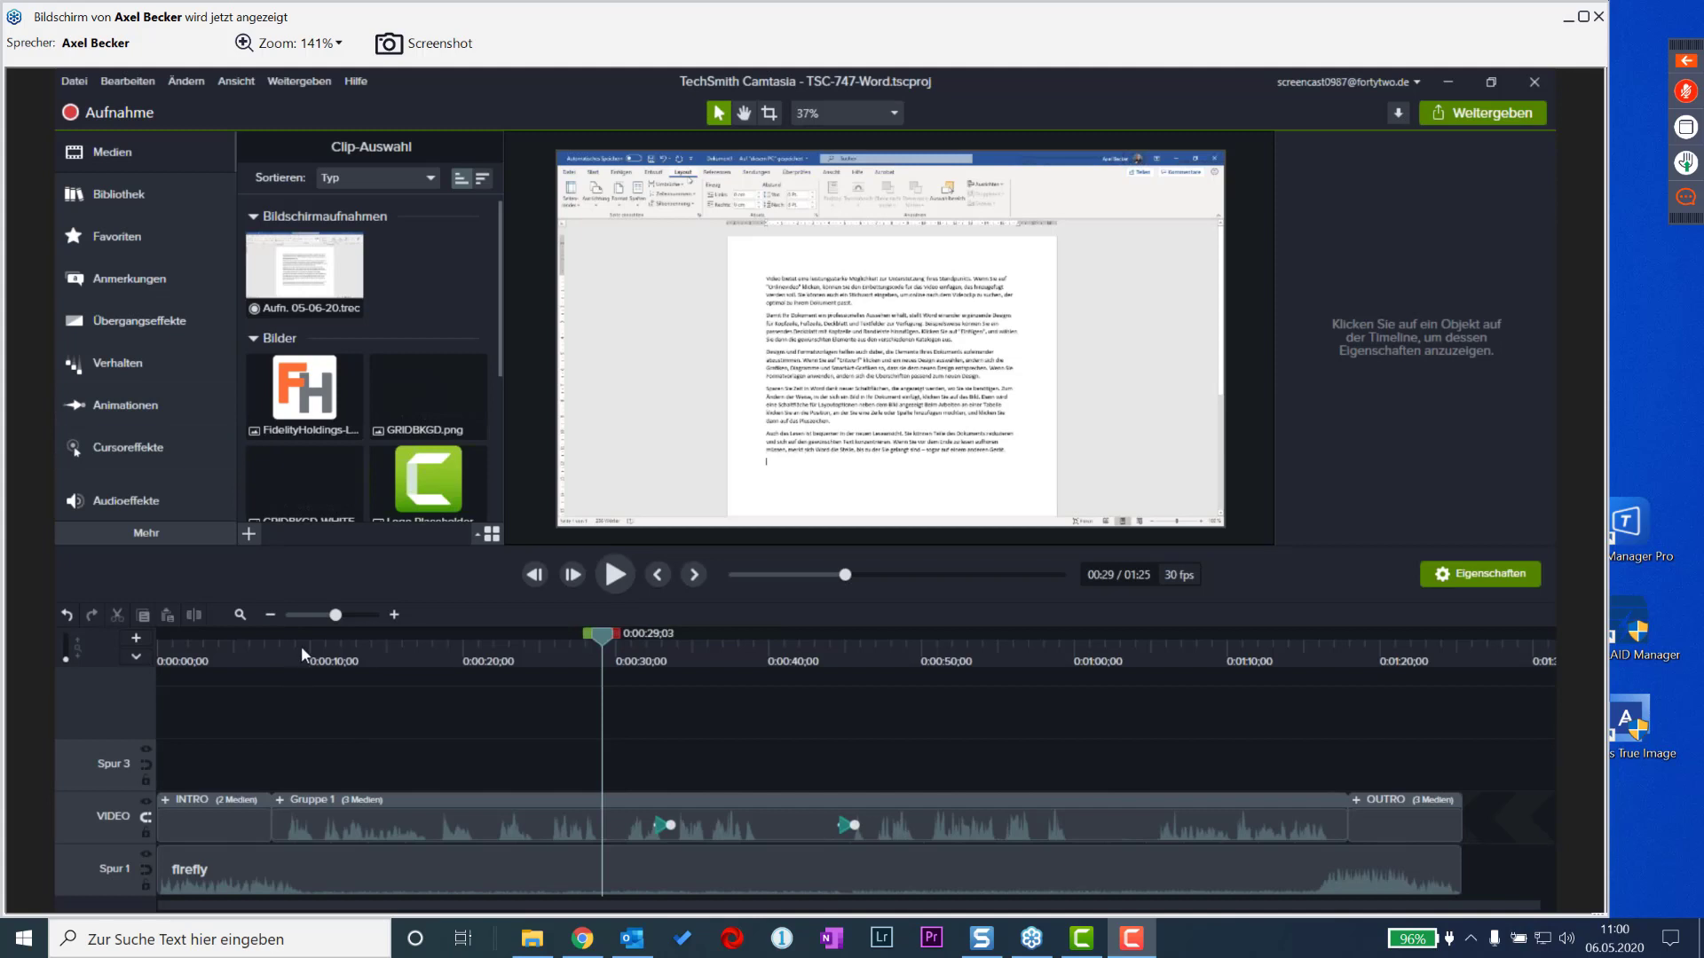
- Look through the project's import options, including the one for a zipped project file
left_click(73, 82)
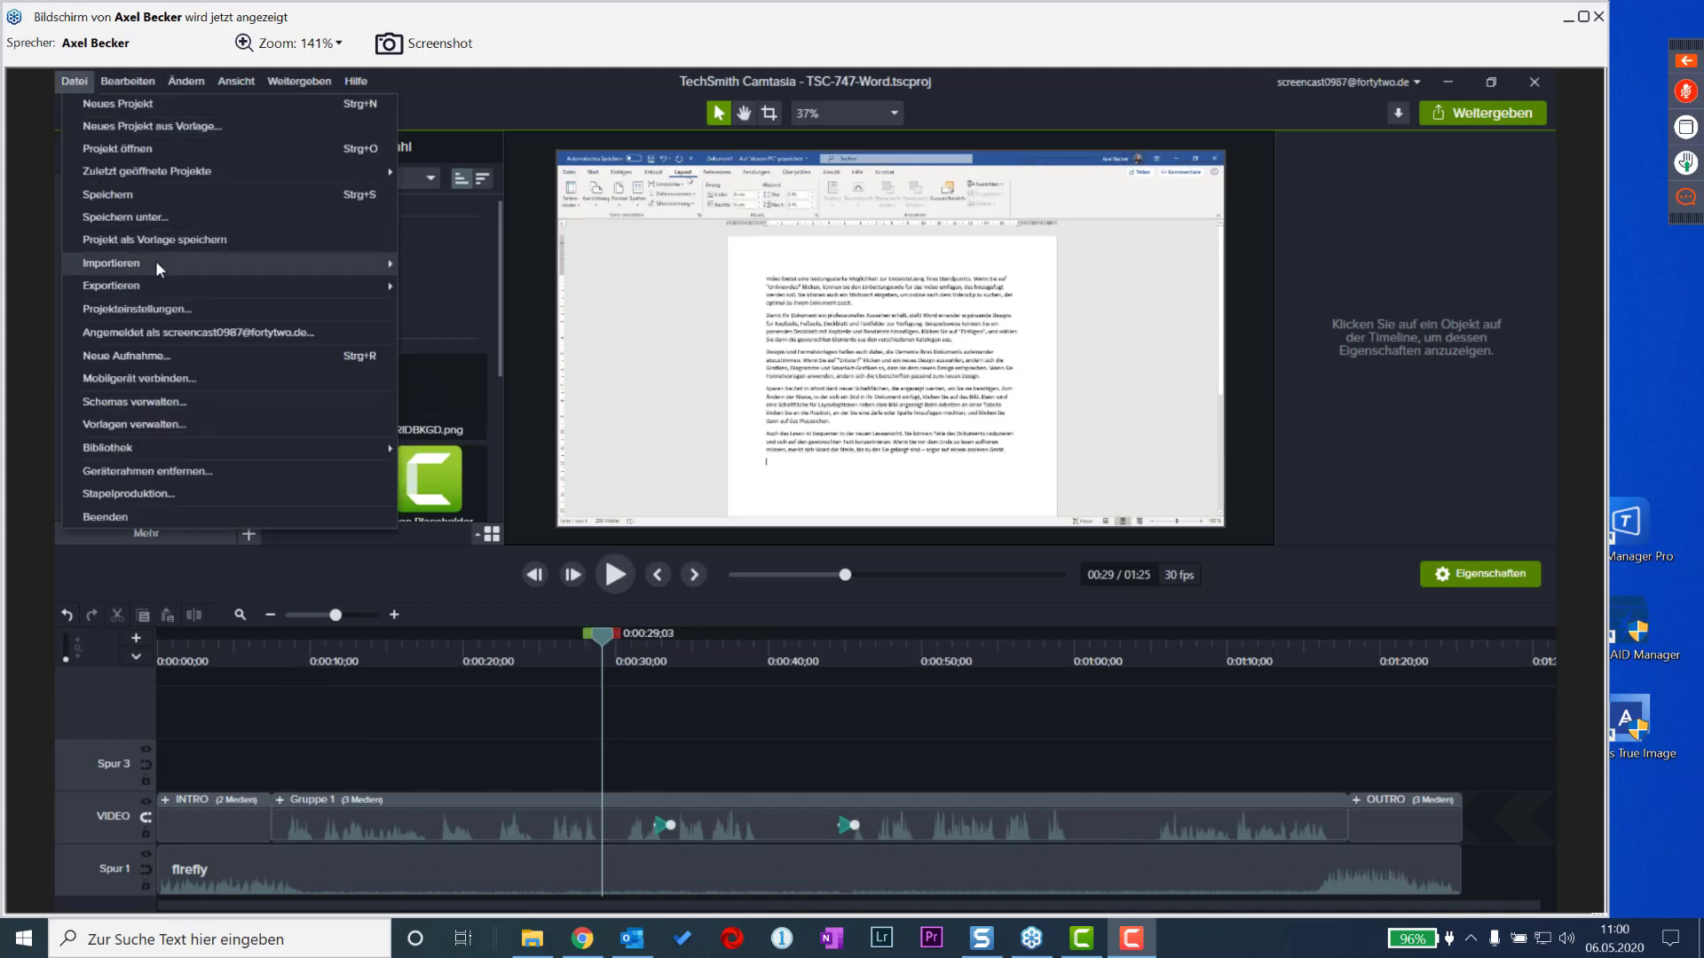
mouse_move(163, 271)
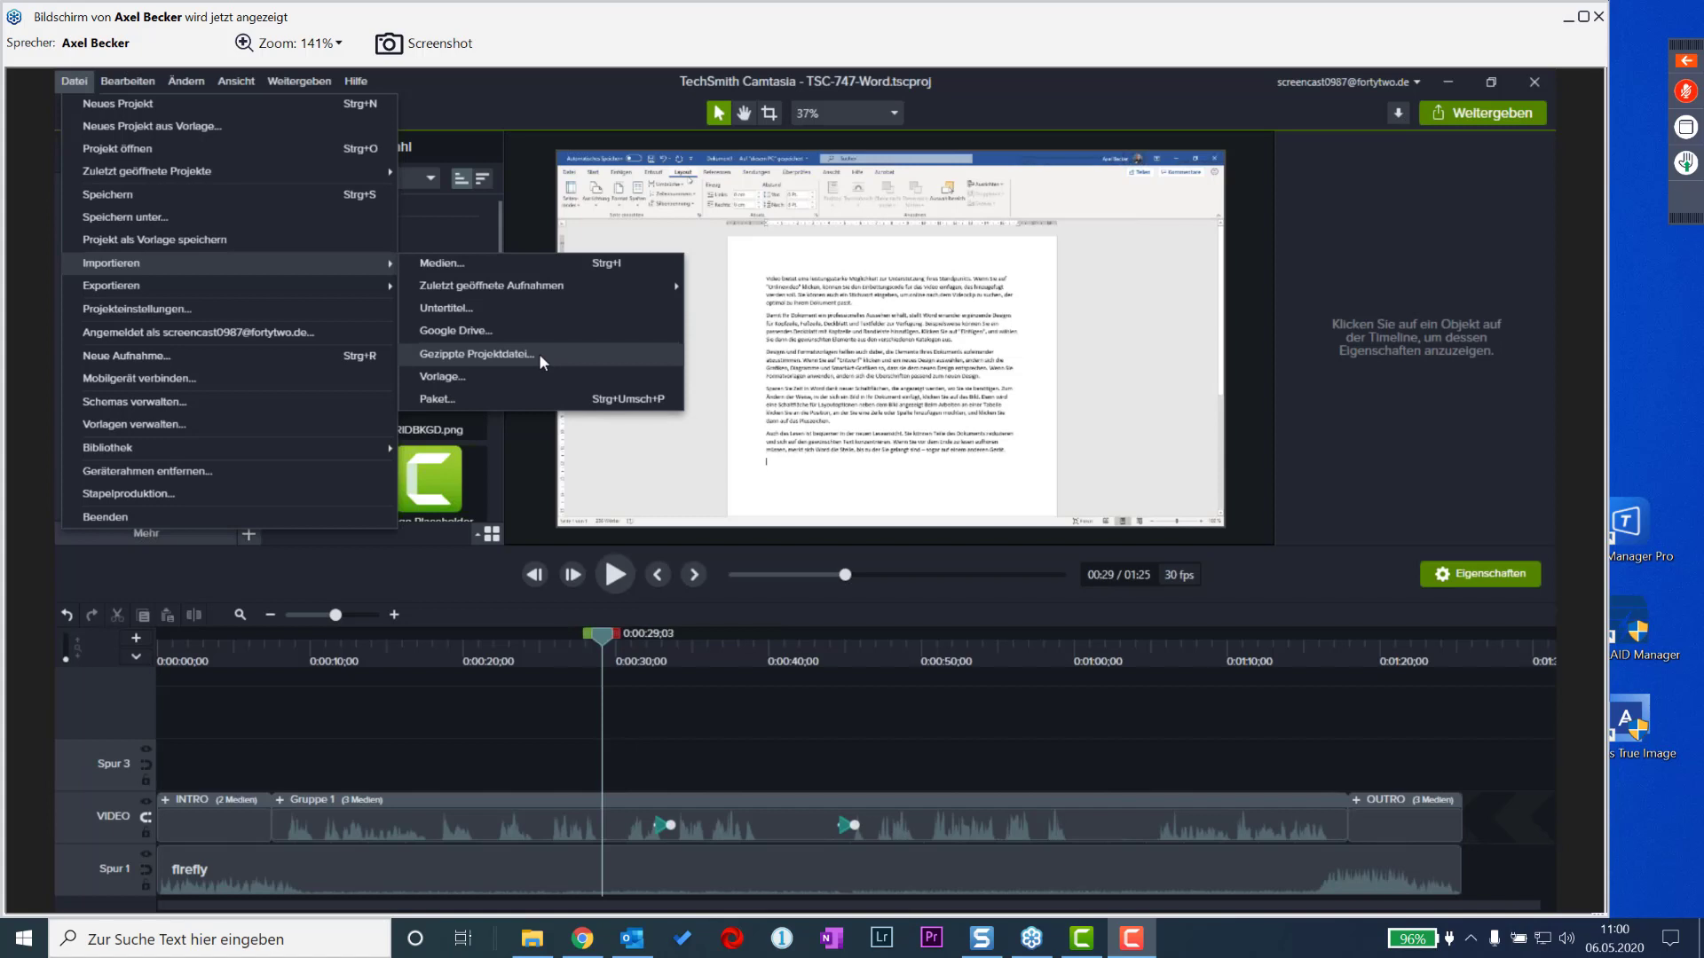
left_click(599, 103)
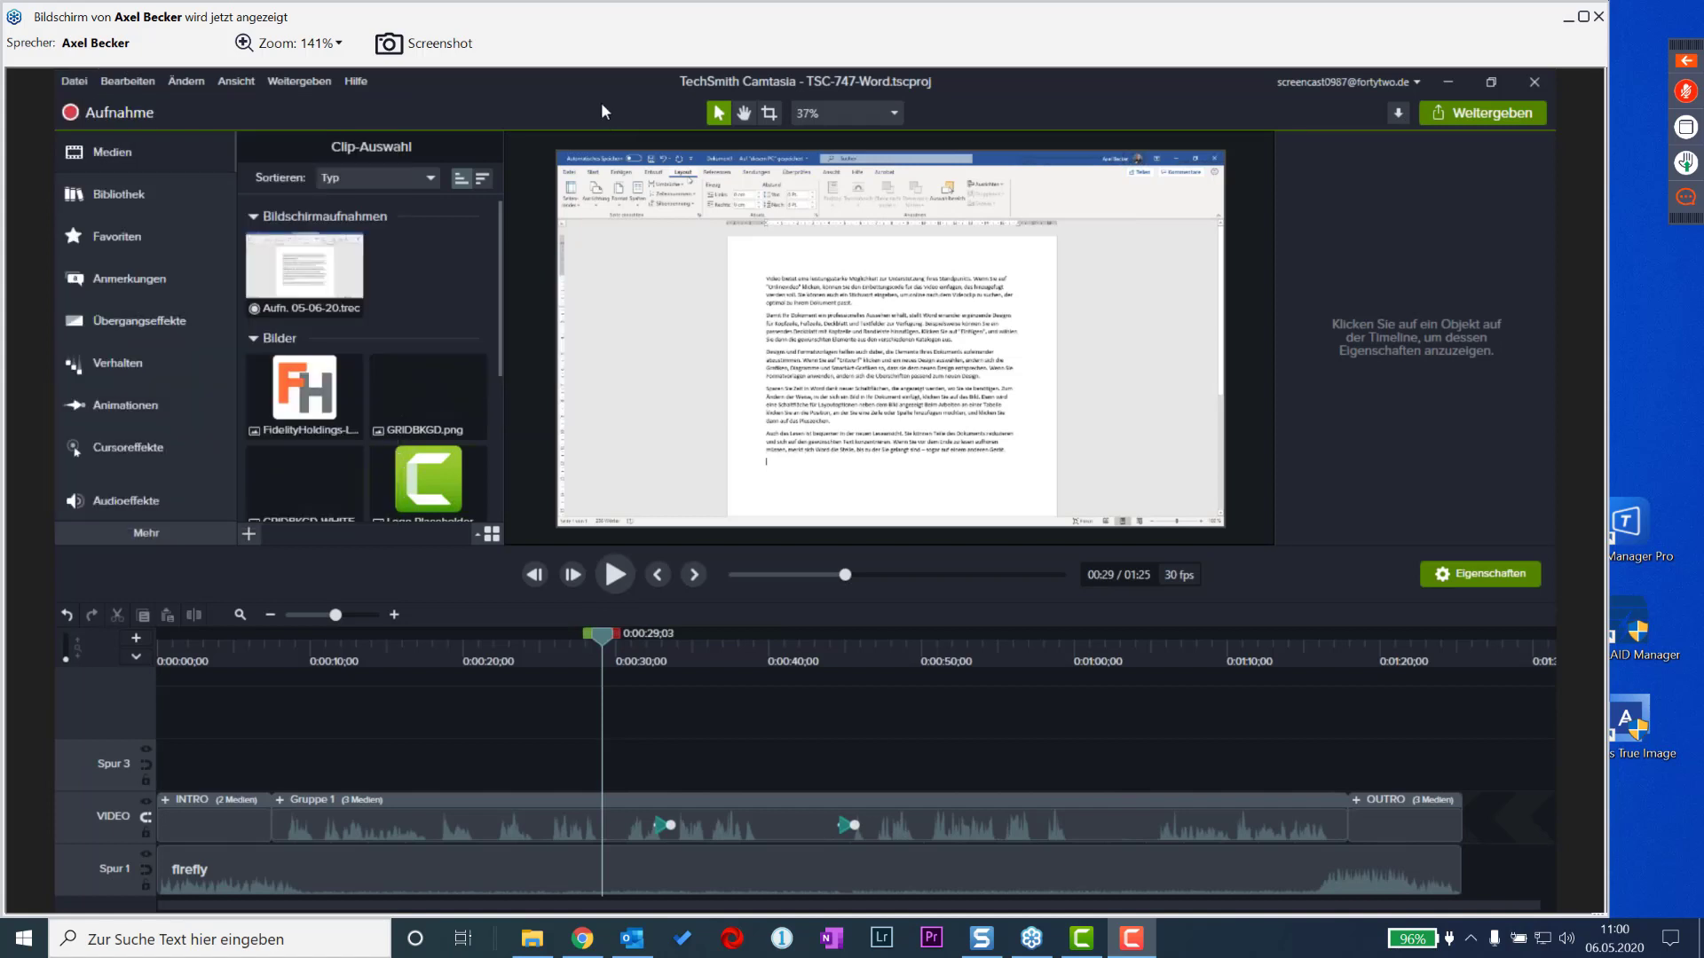